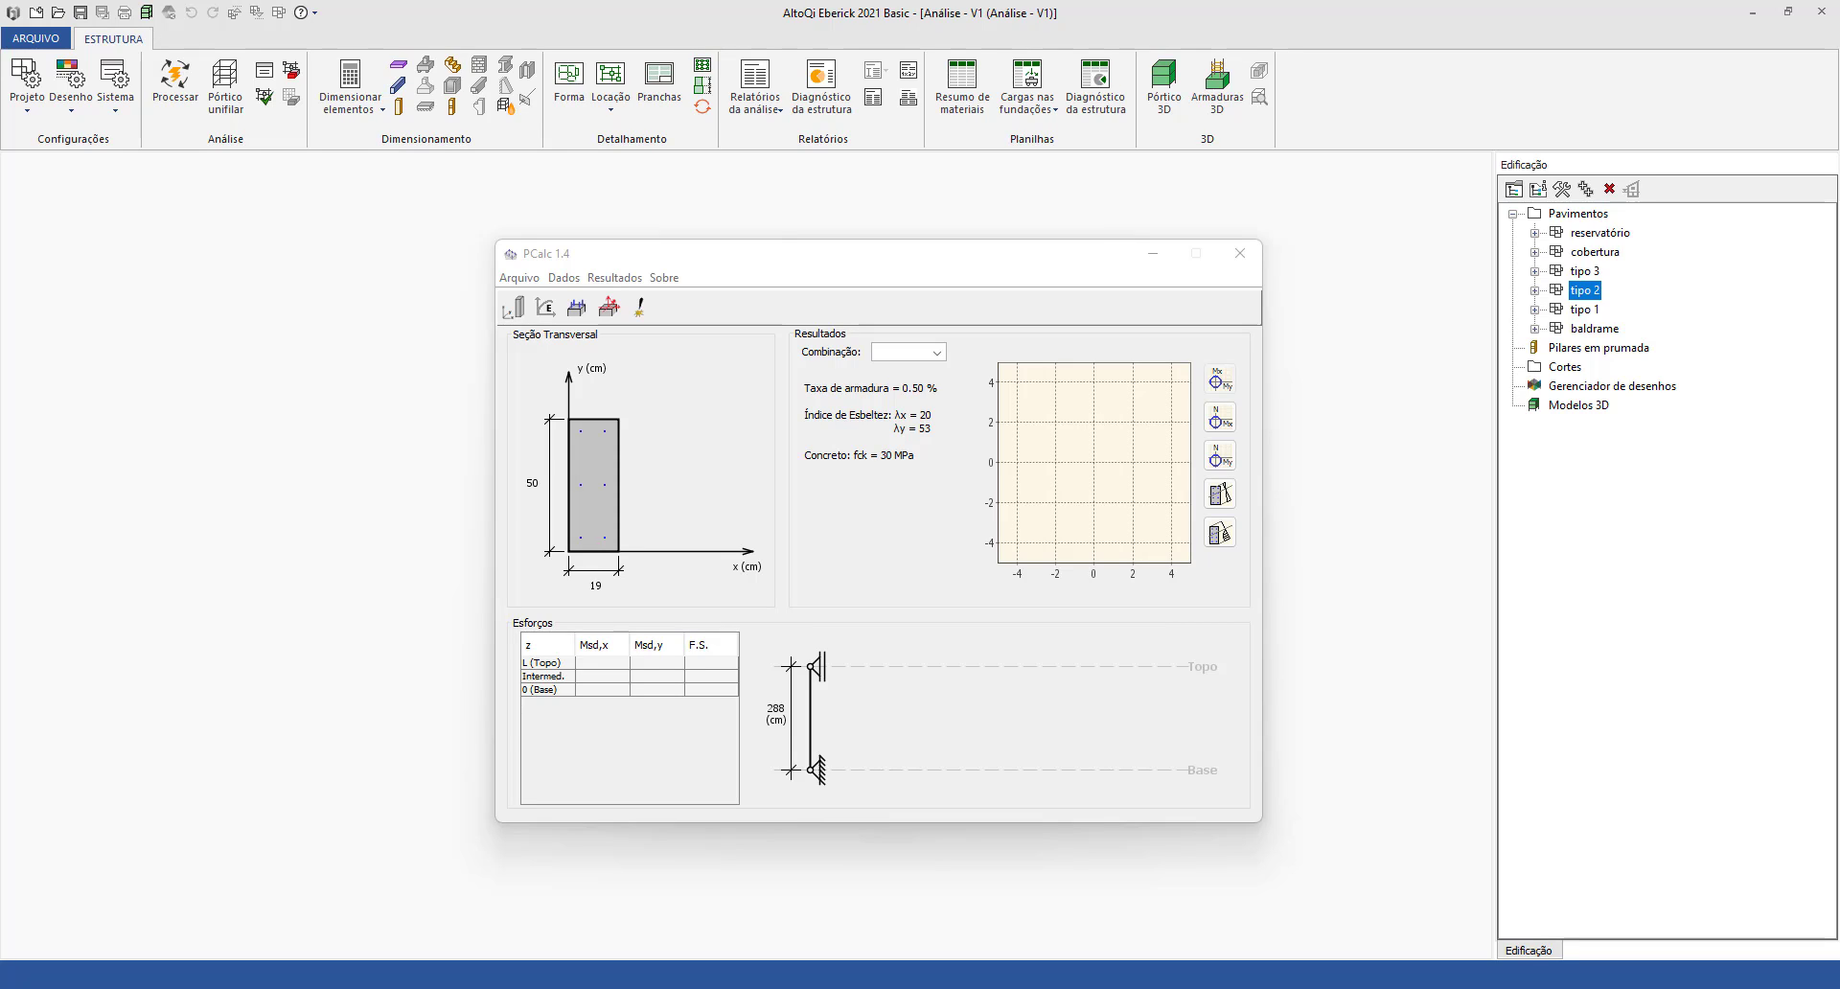
Open the project's plumb columns (Pilares em prumada) in Eberick and select column P6.
left_click(860, 526)
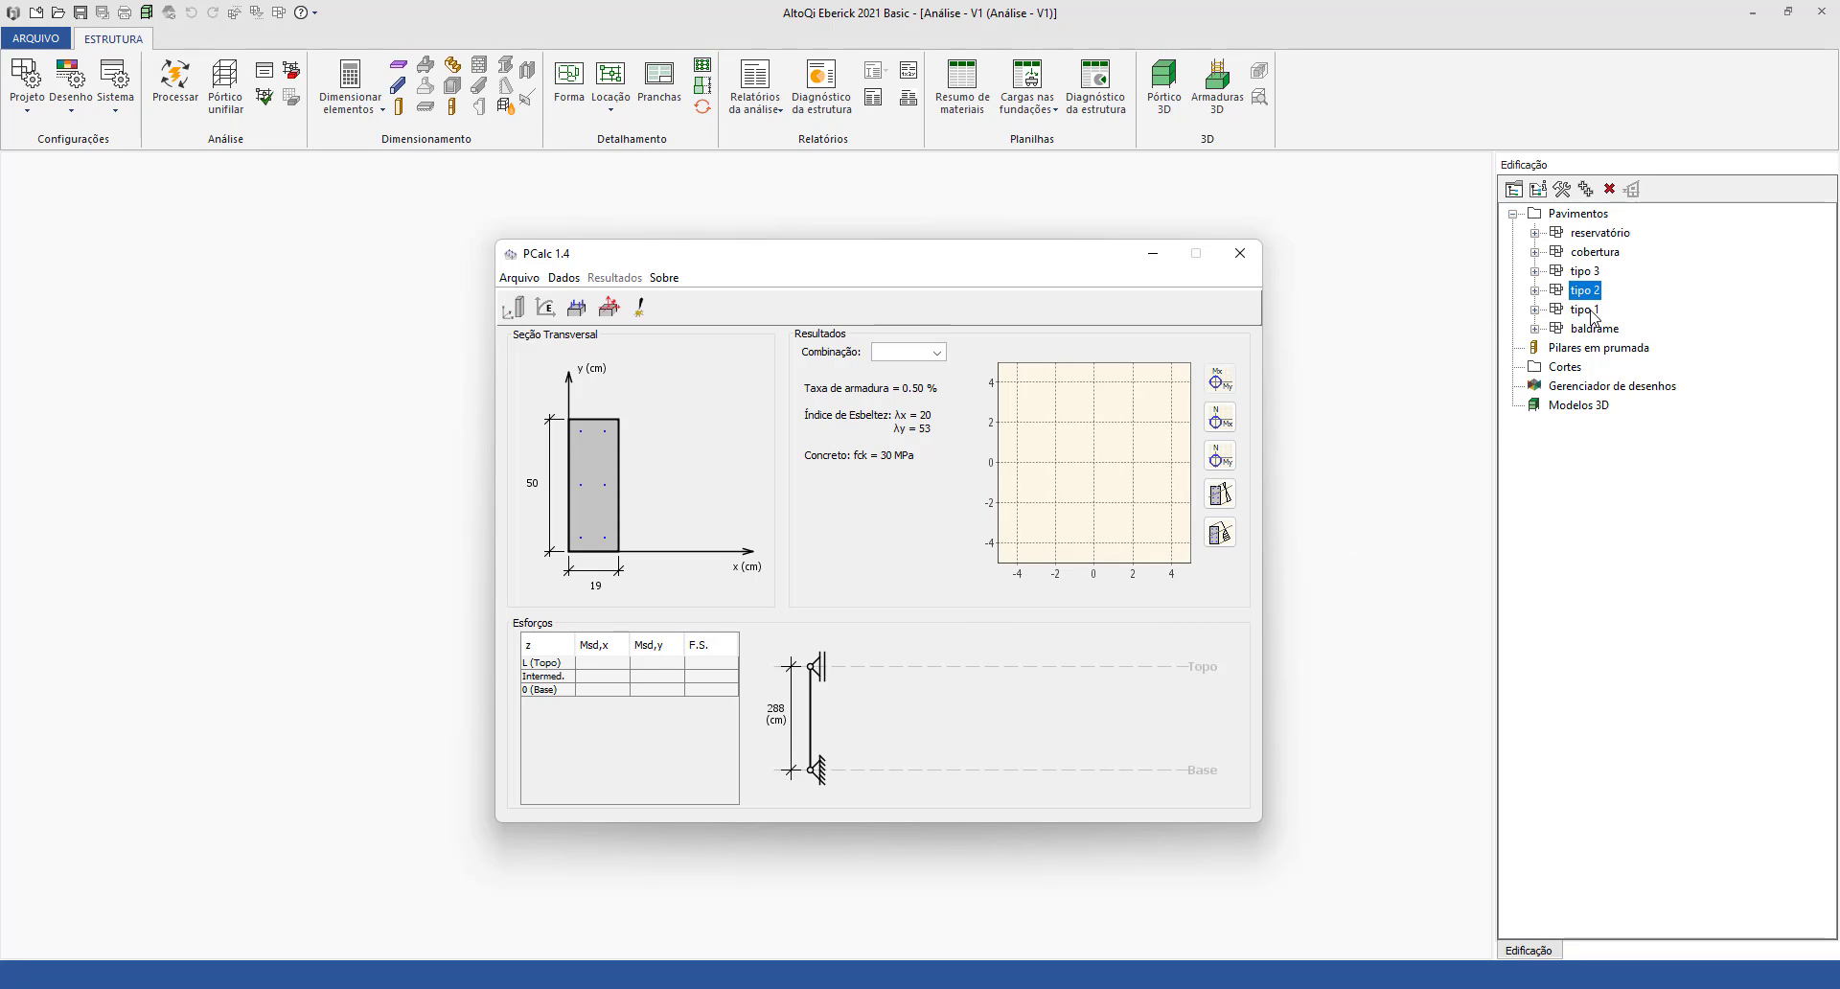
double_click(1587, 350)
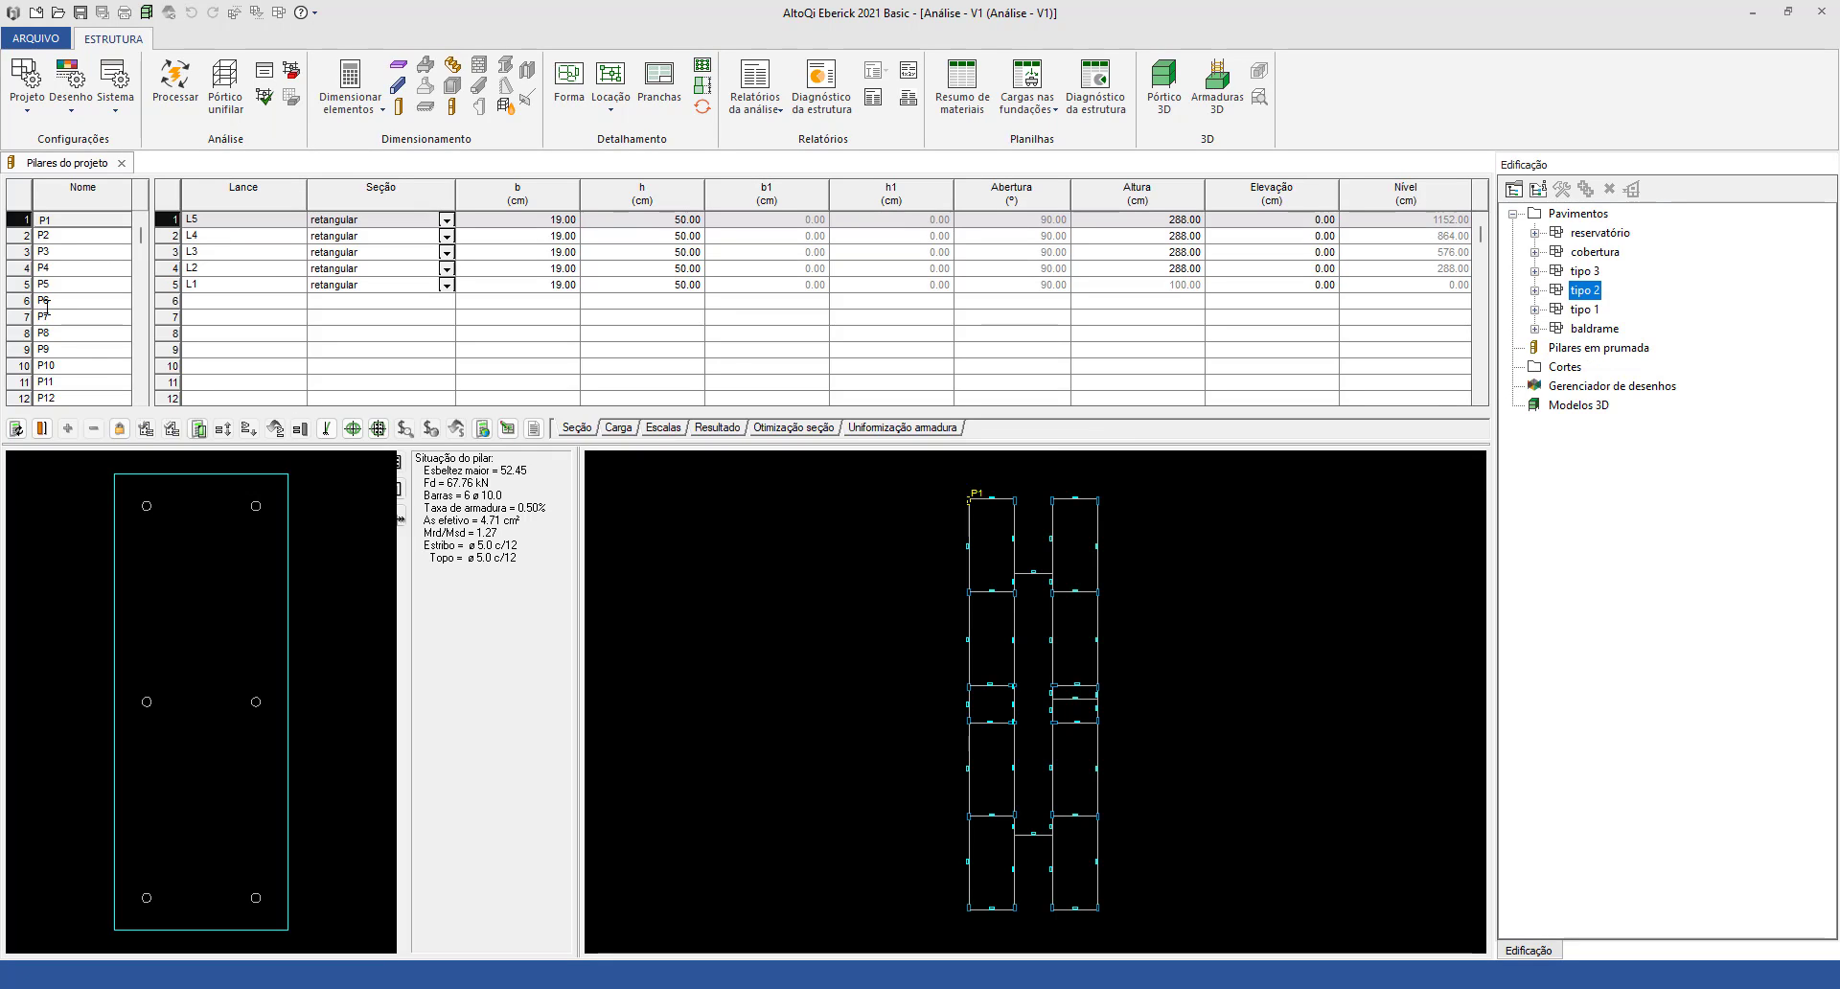
left_click(53, 301)
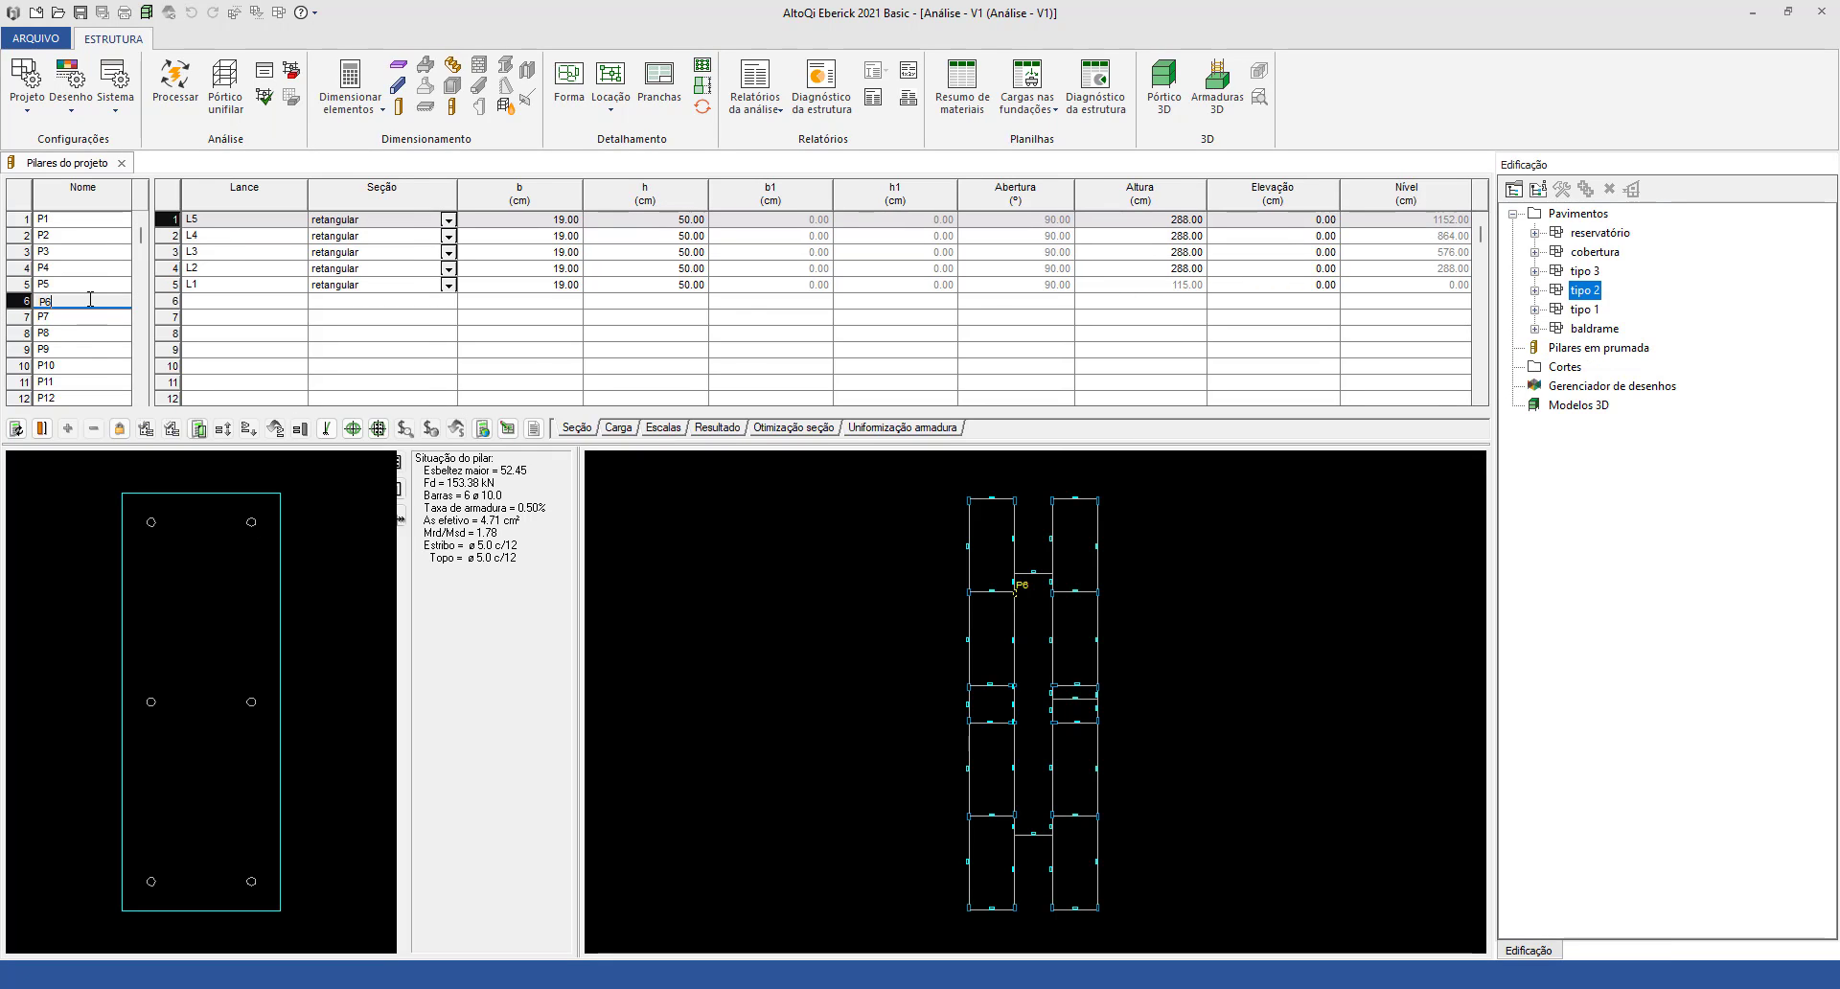
left_click(751, 476)
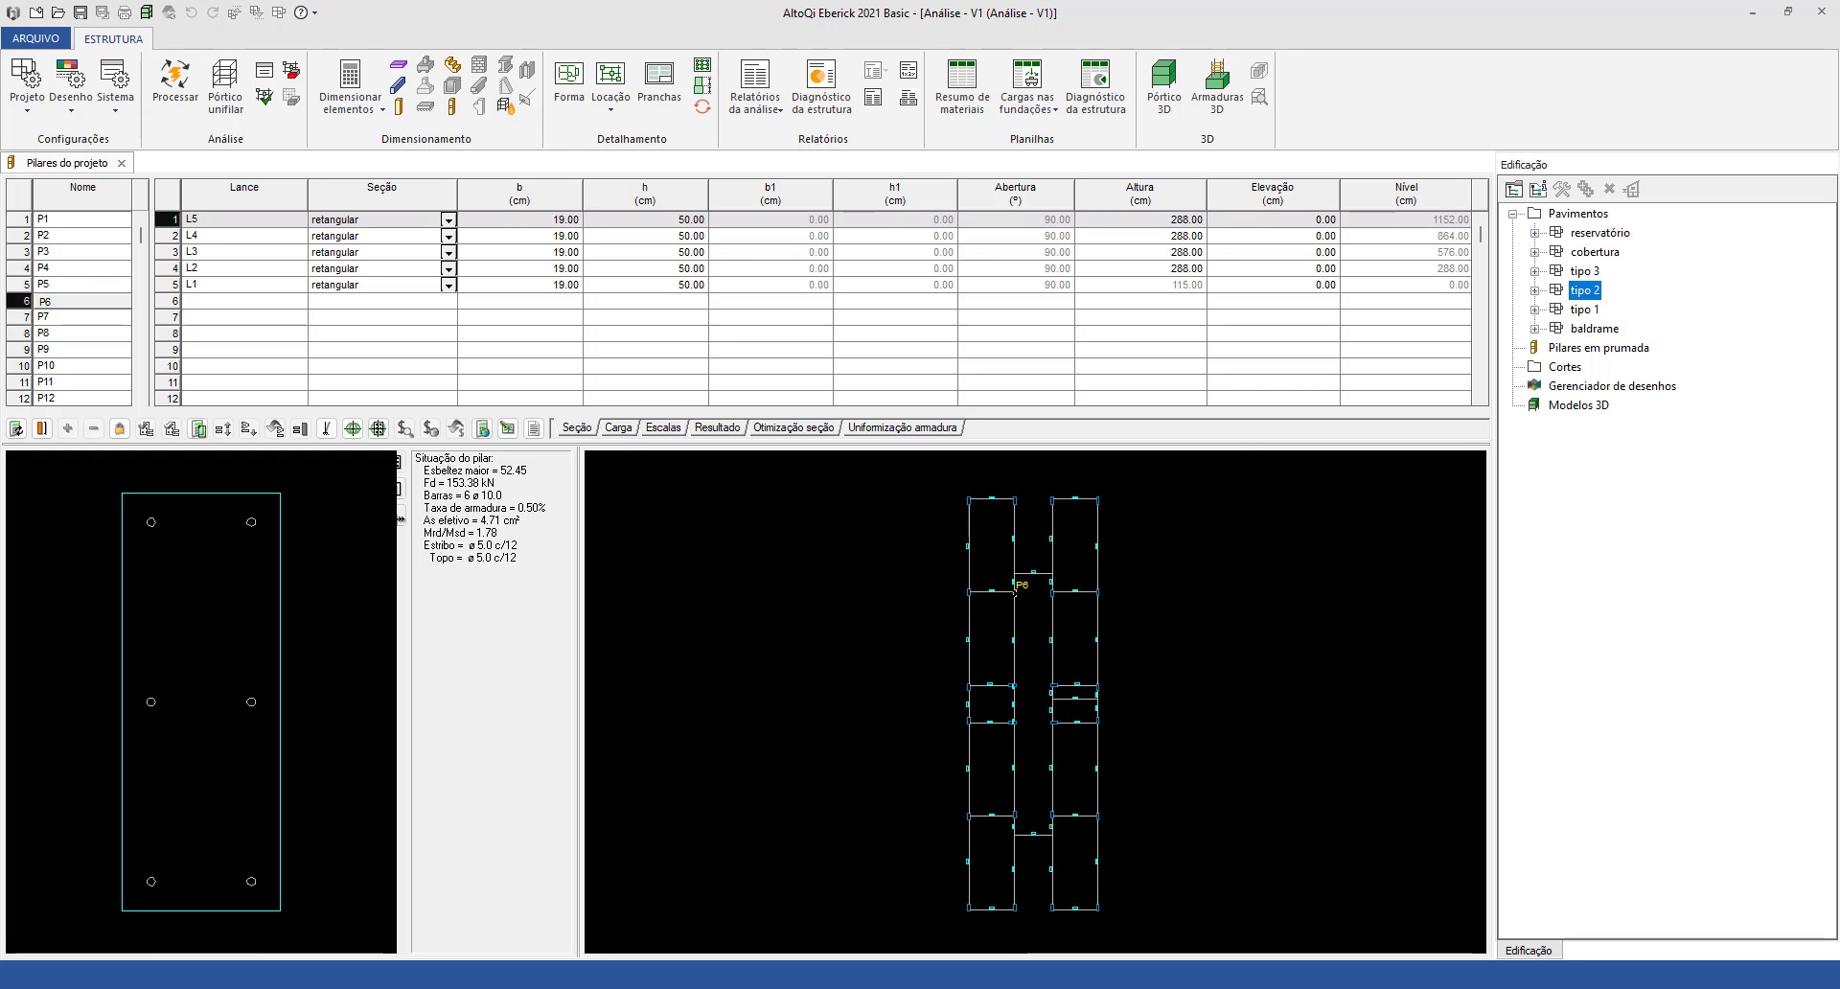
Switch to PCalc and set the number format to x.xx for geometry, internal forces and stress units.
left_click(1246, 988)
left_click_drag(833, 299, 1051, 296)
left_click(815, 311)
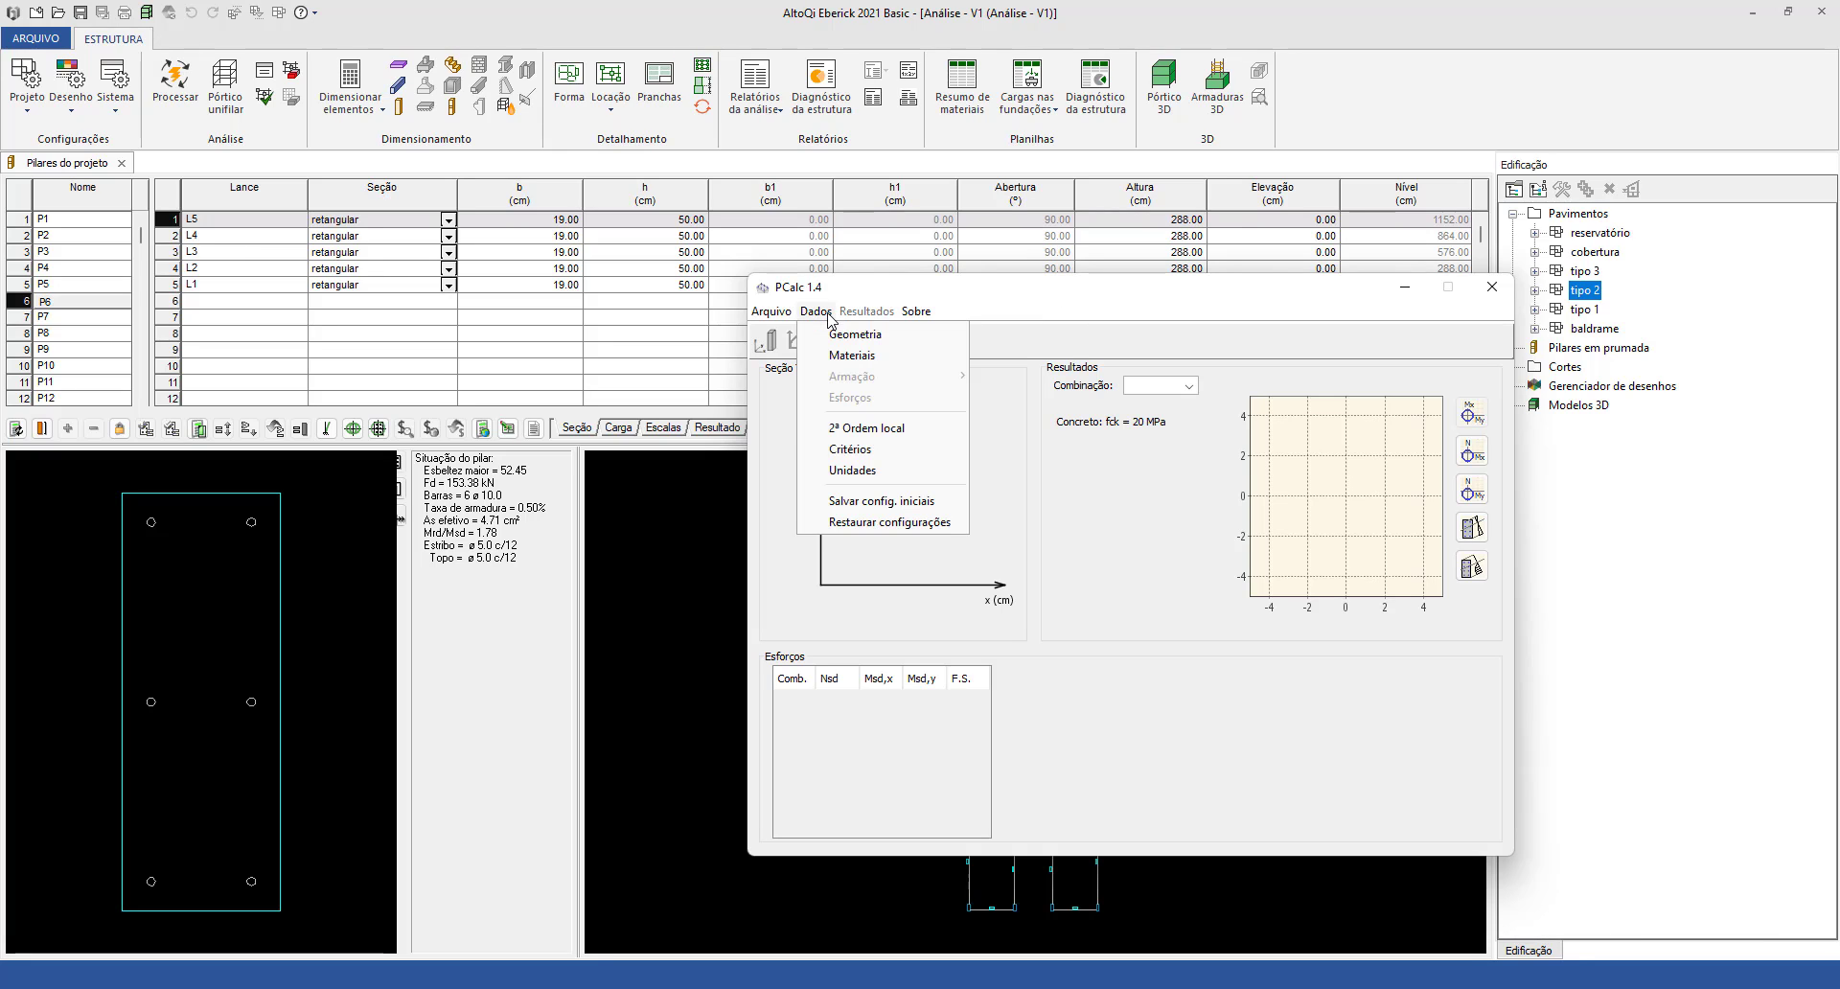
left_click(850, 469)
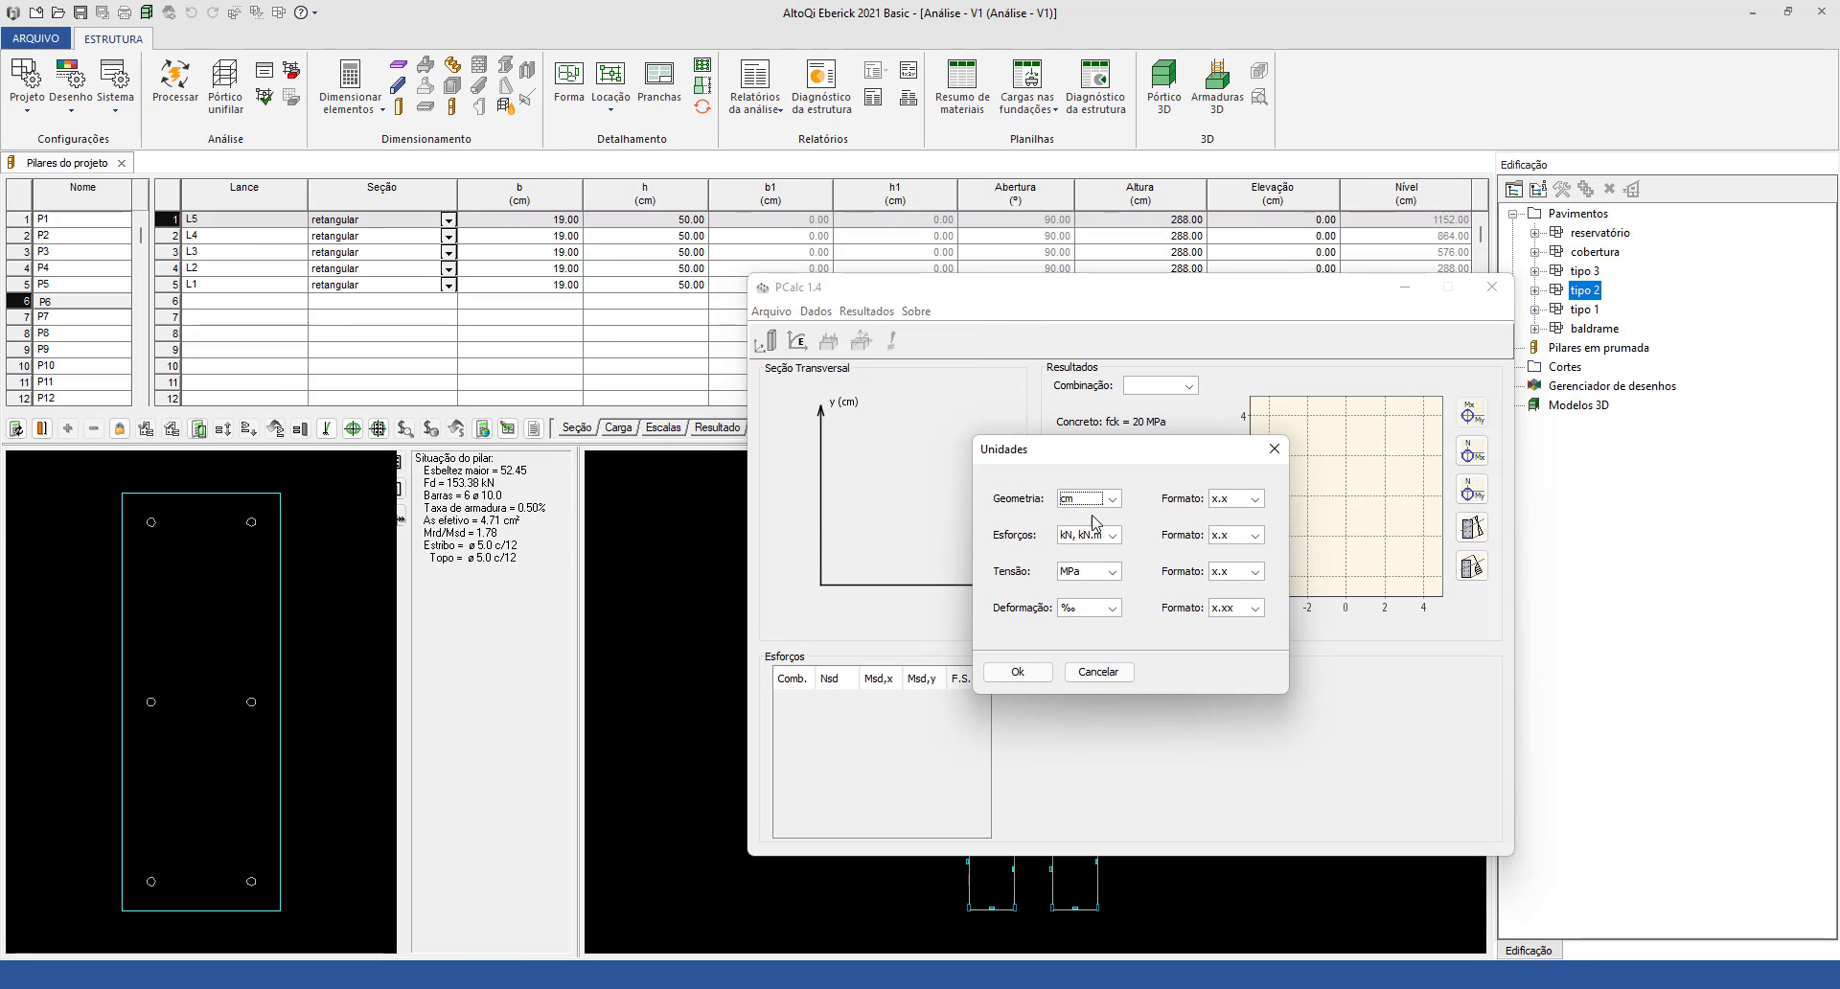
left_click(1246, 499)
left_click(1235, 548)
left_click(1241, 535)
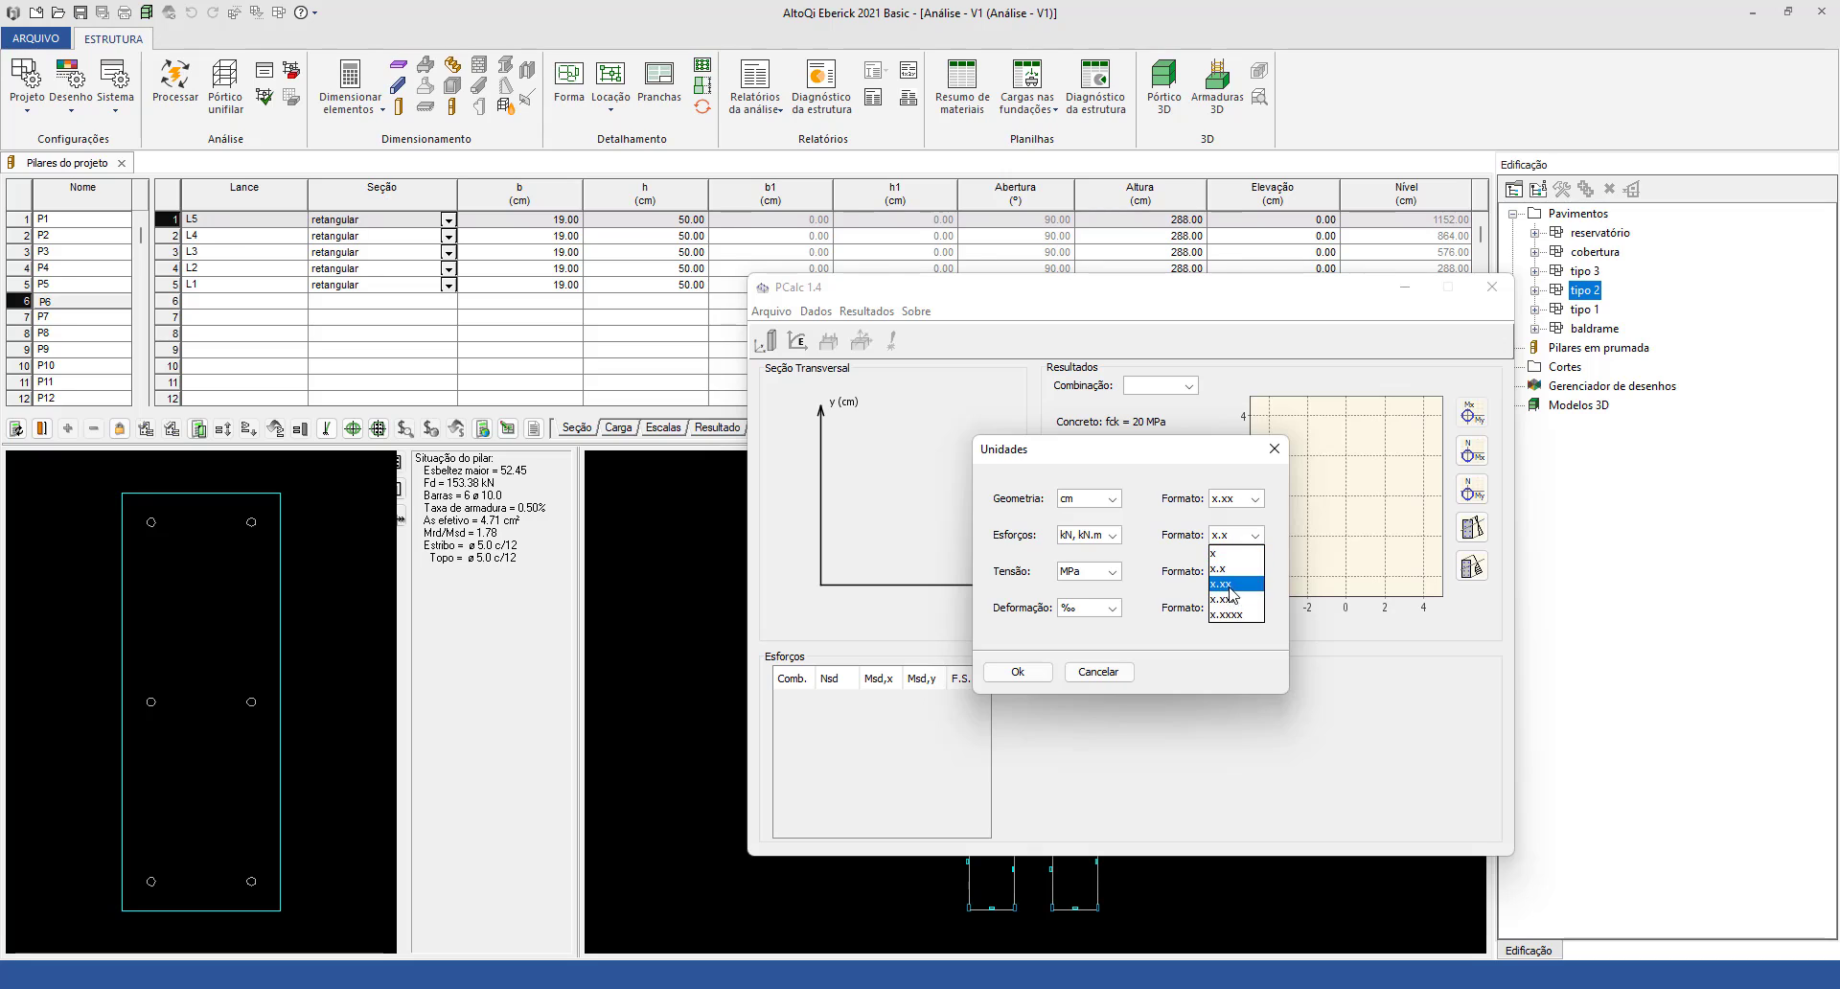
left_click(1223, 584)
left_click(1246, 571)
left_click(1227, 620)
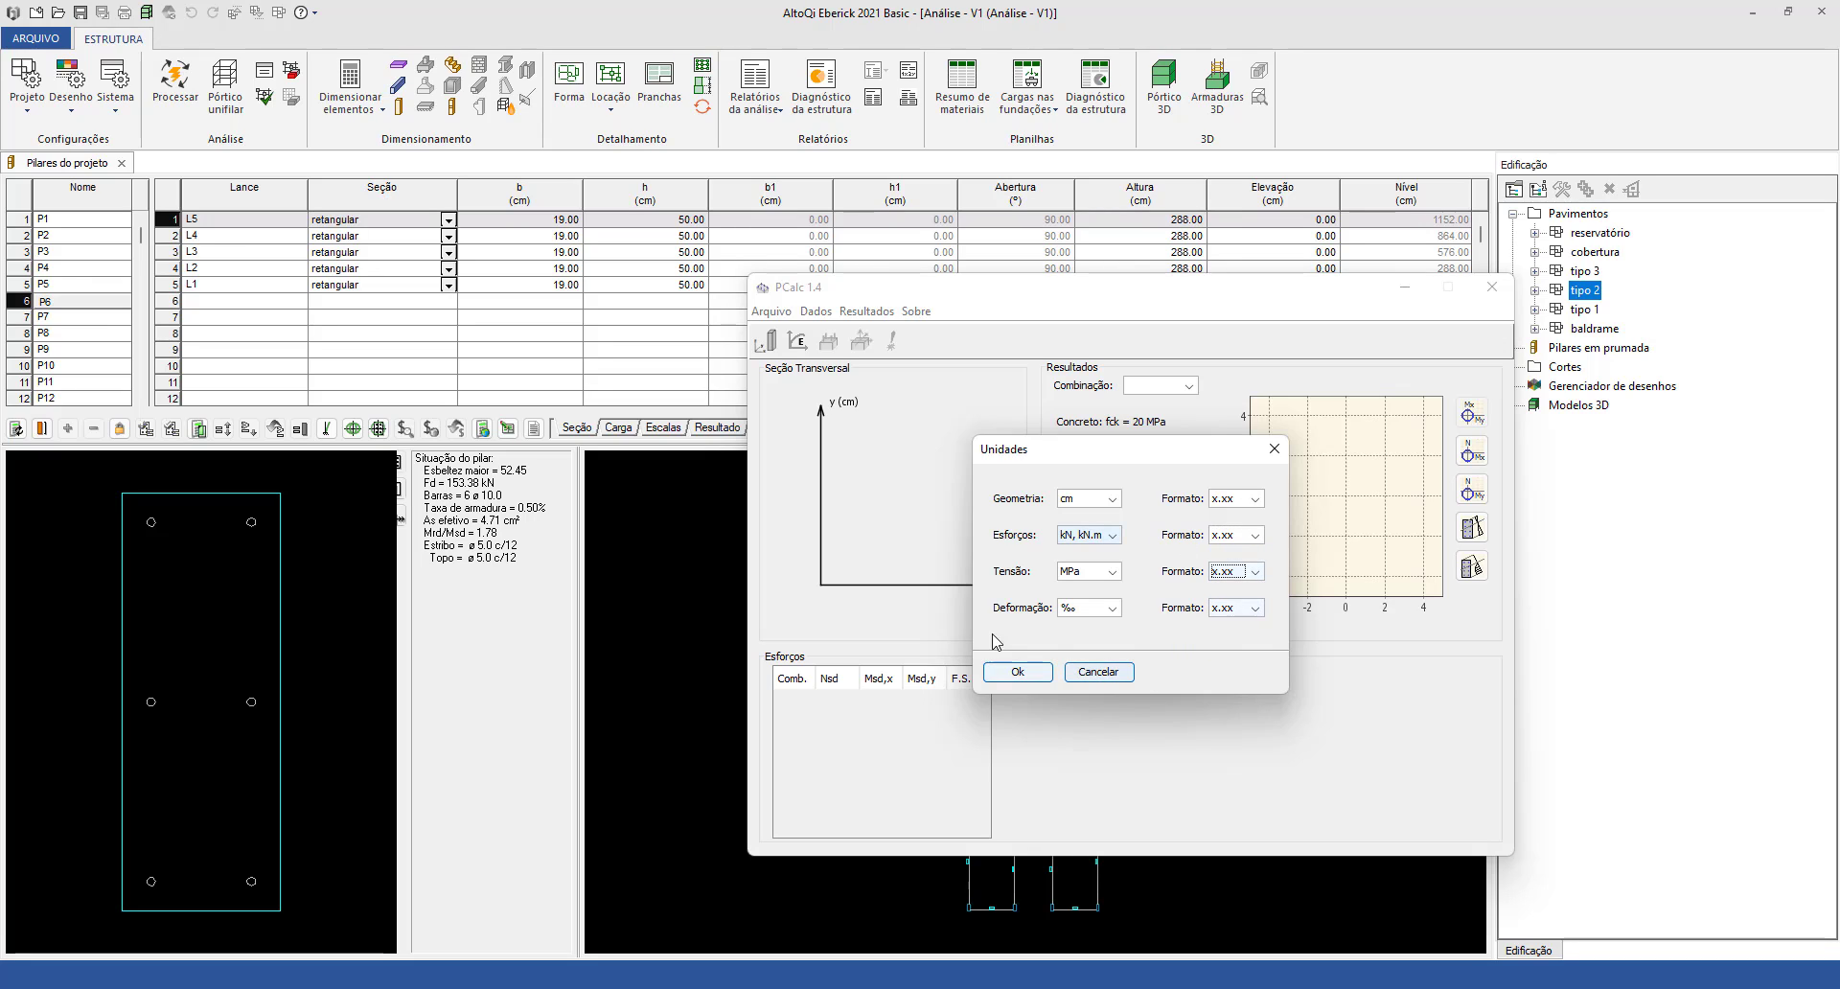
left_click(1019, 672)
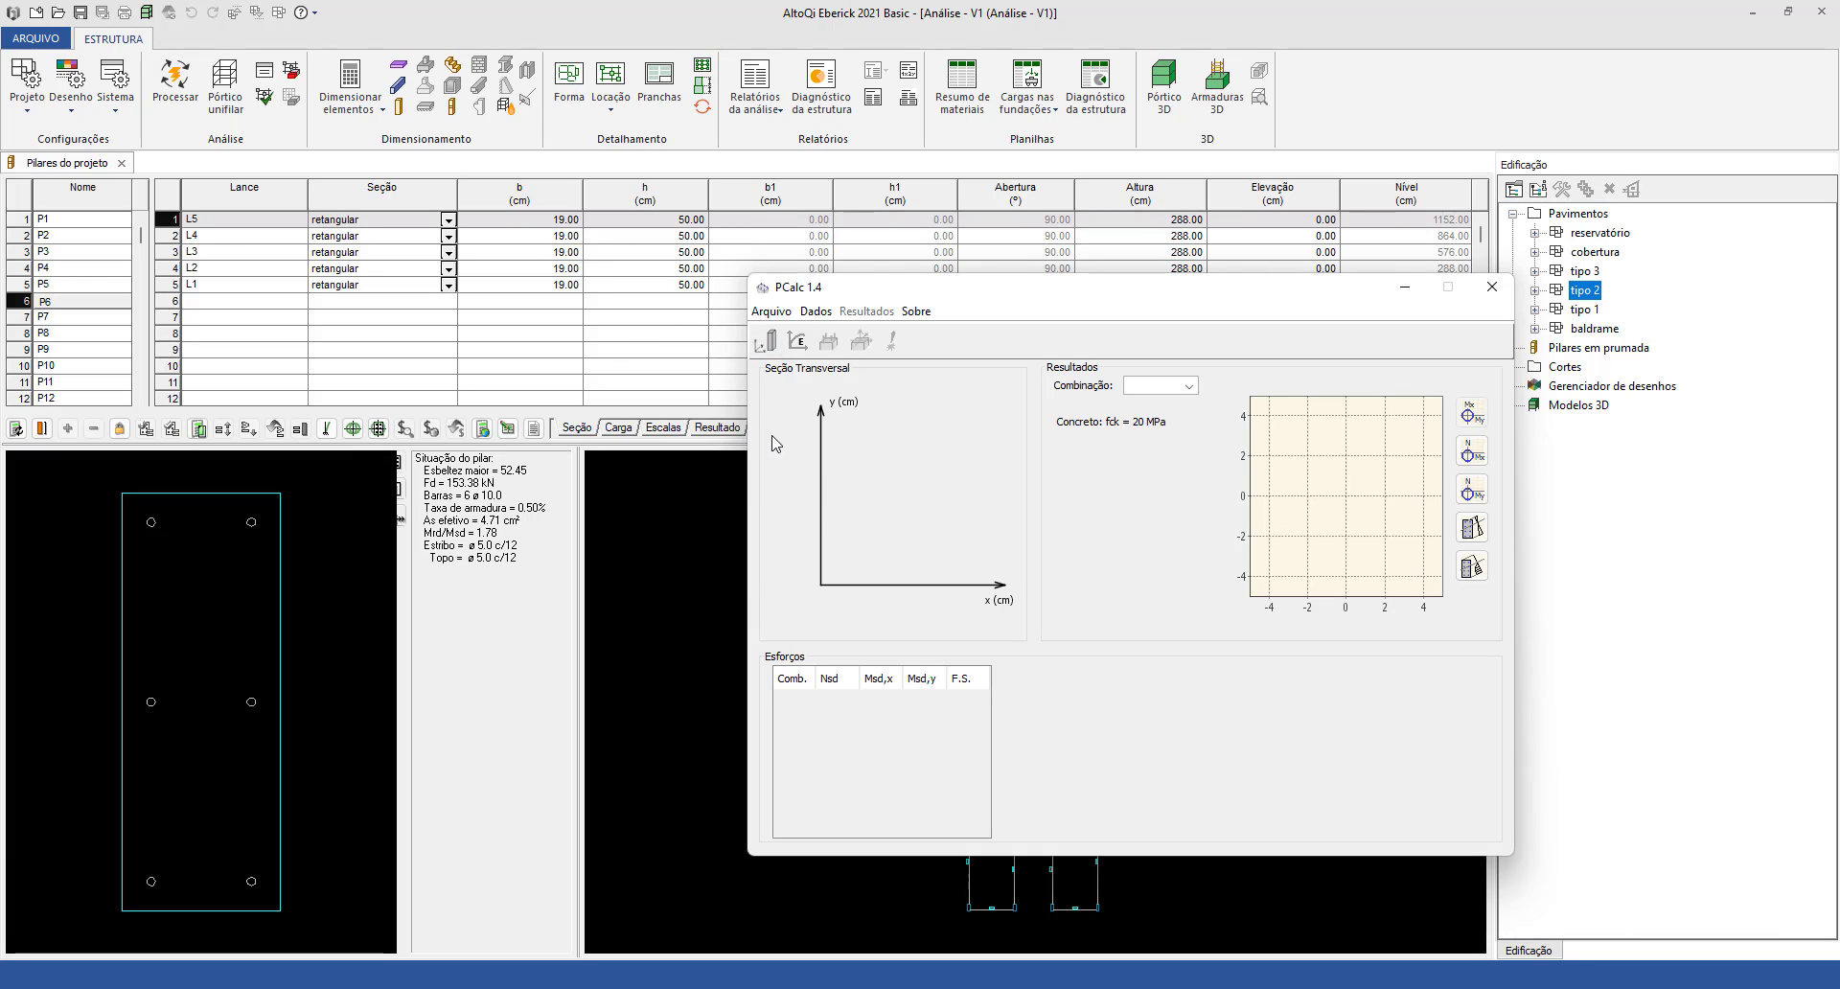
Open the geometry input and preview the hollow rectangular, circular and hollow circular section types, ending on Retangular.
left_click(772, 343)
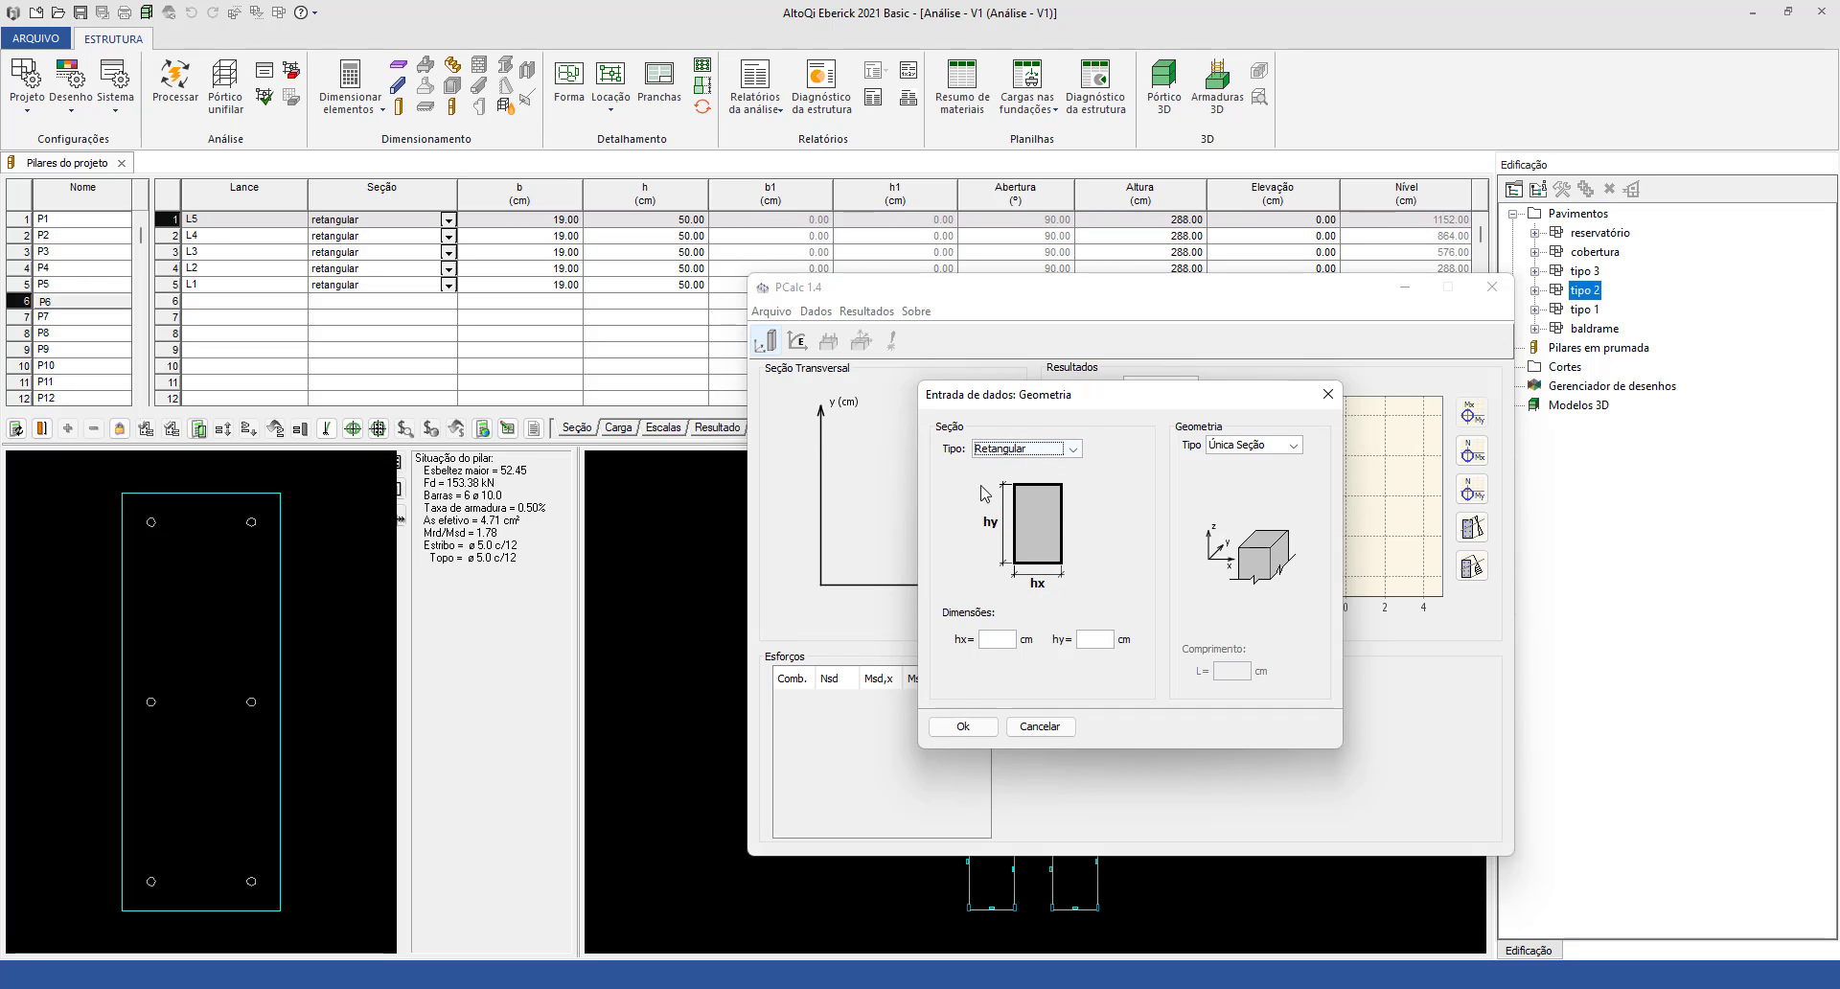
left_click(1024, 449)
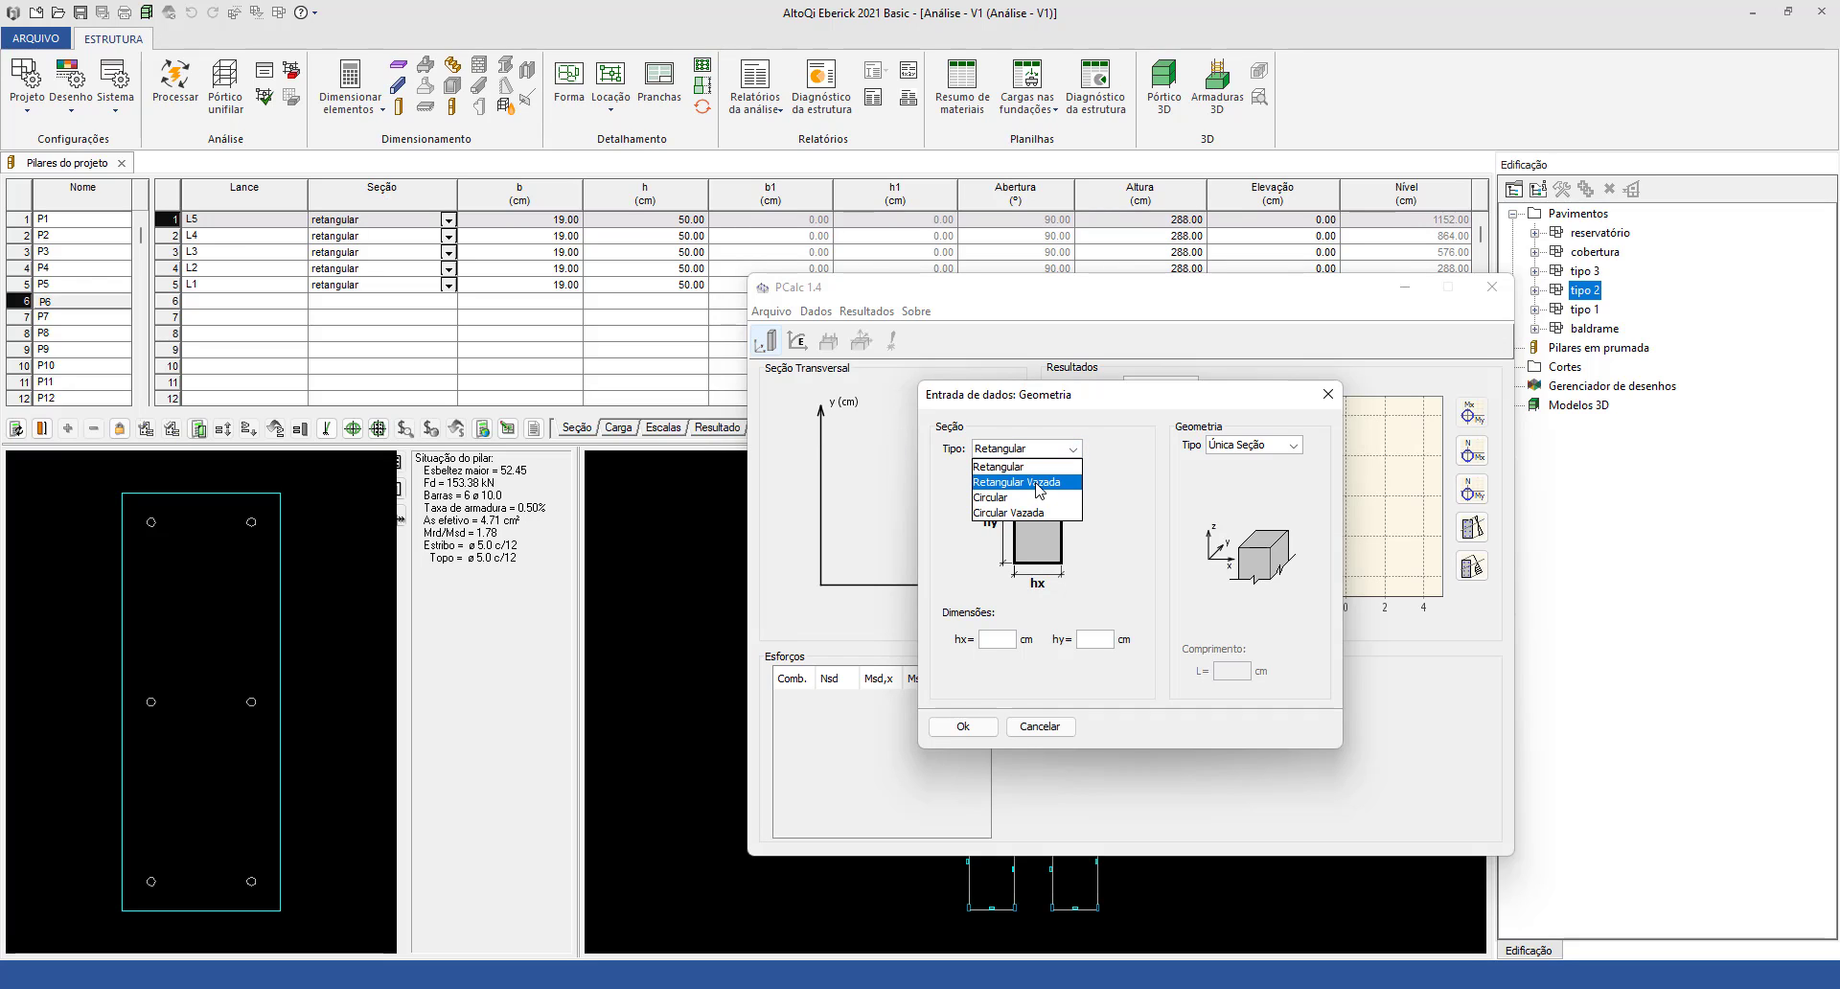
left_click(1039, 483)
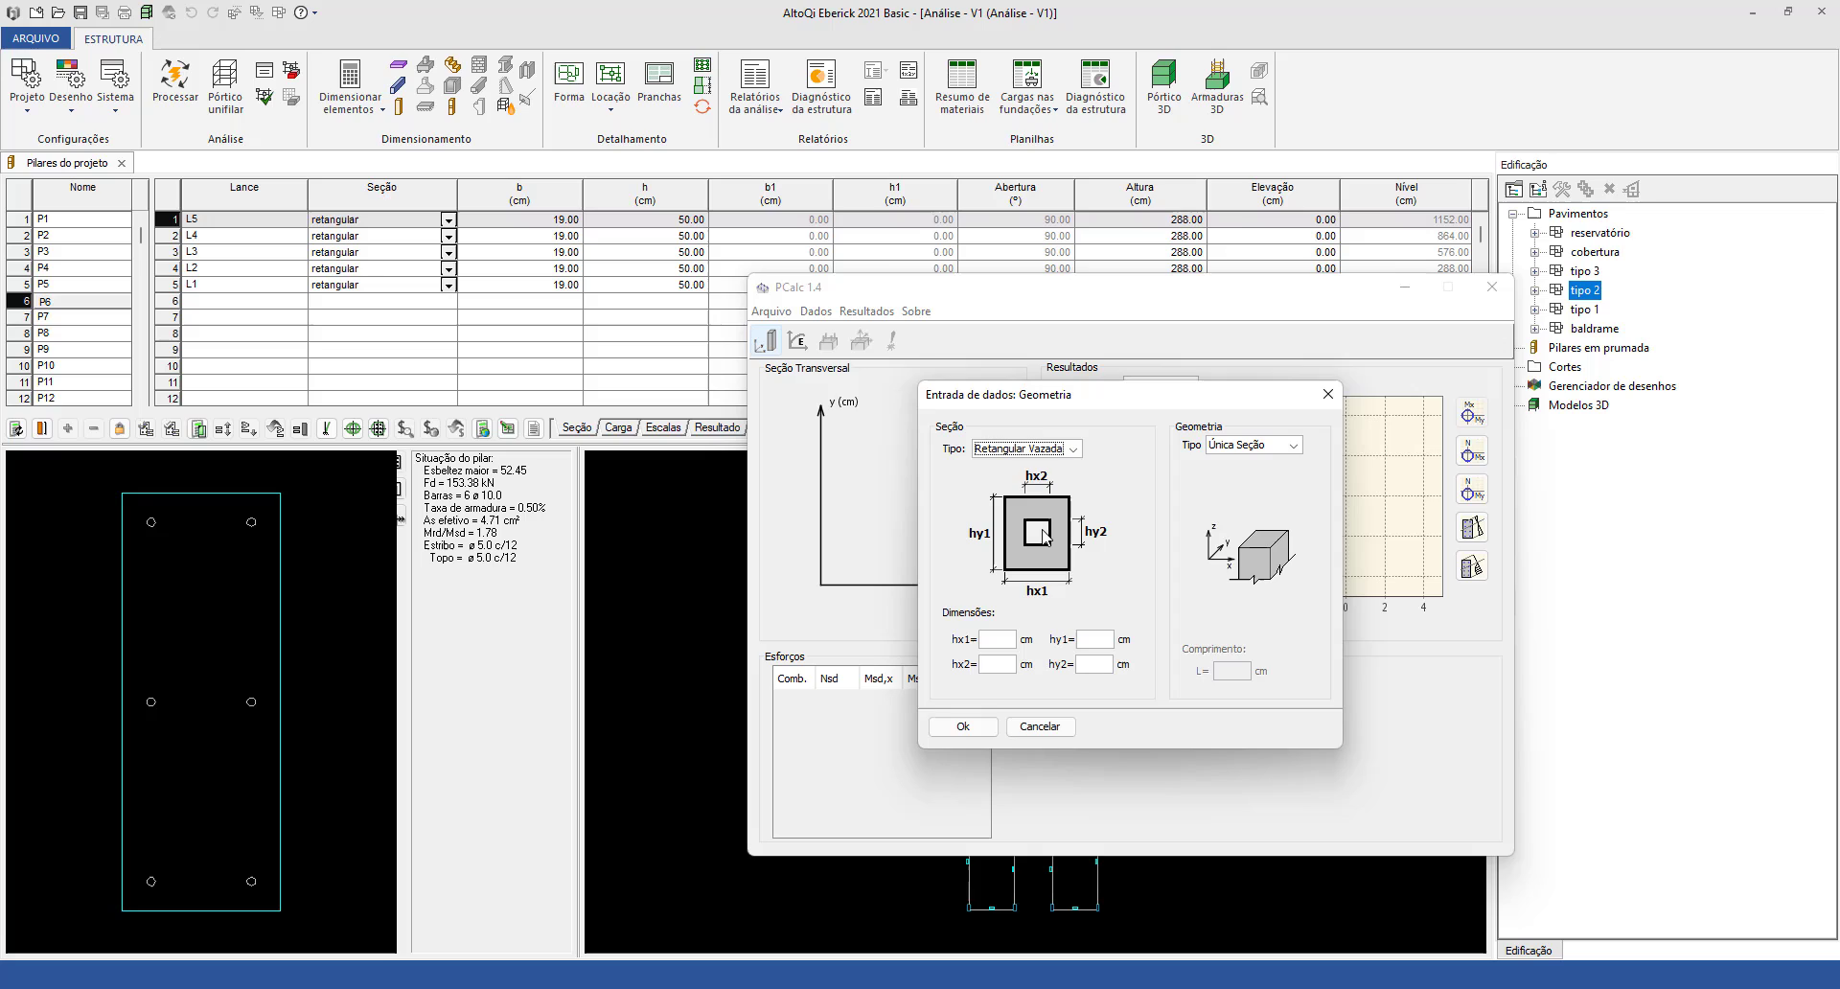
left_click(1026, 448)
left_click(1027, 498)
left_click(1027, 454)
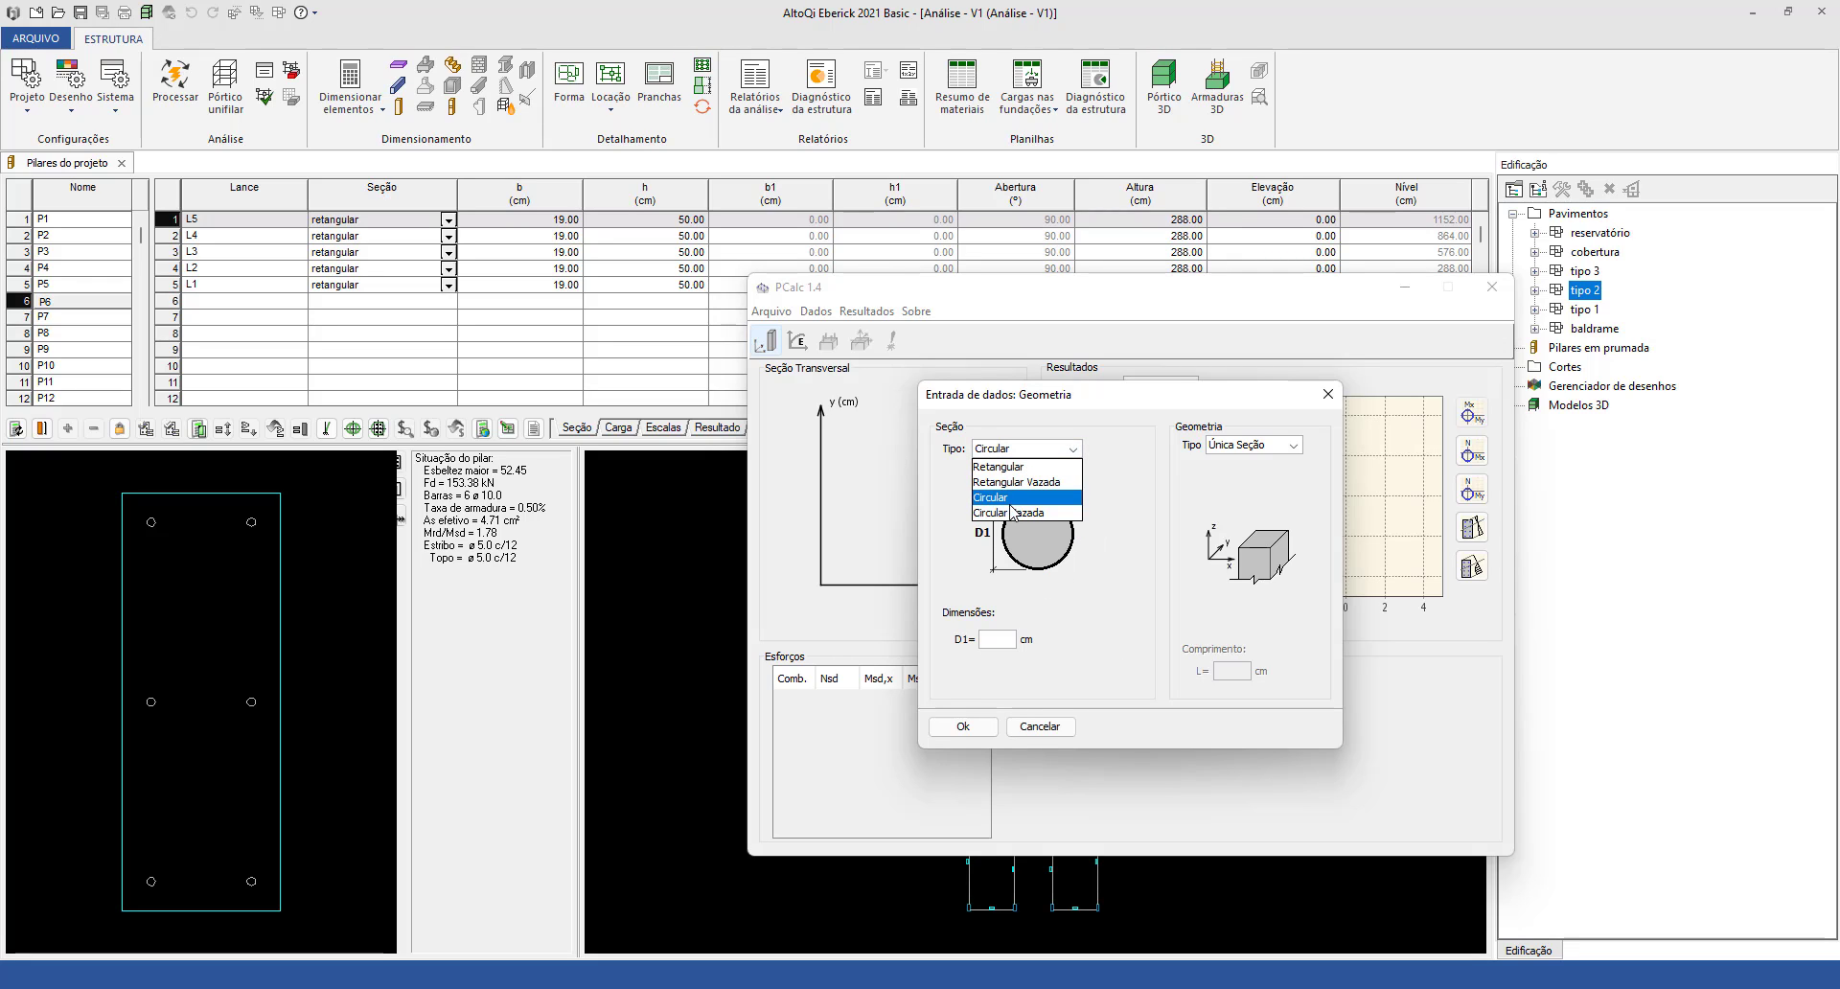
left_click(1016, 512)
left_click(1025, 449)
left_click(1028, 472)
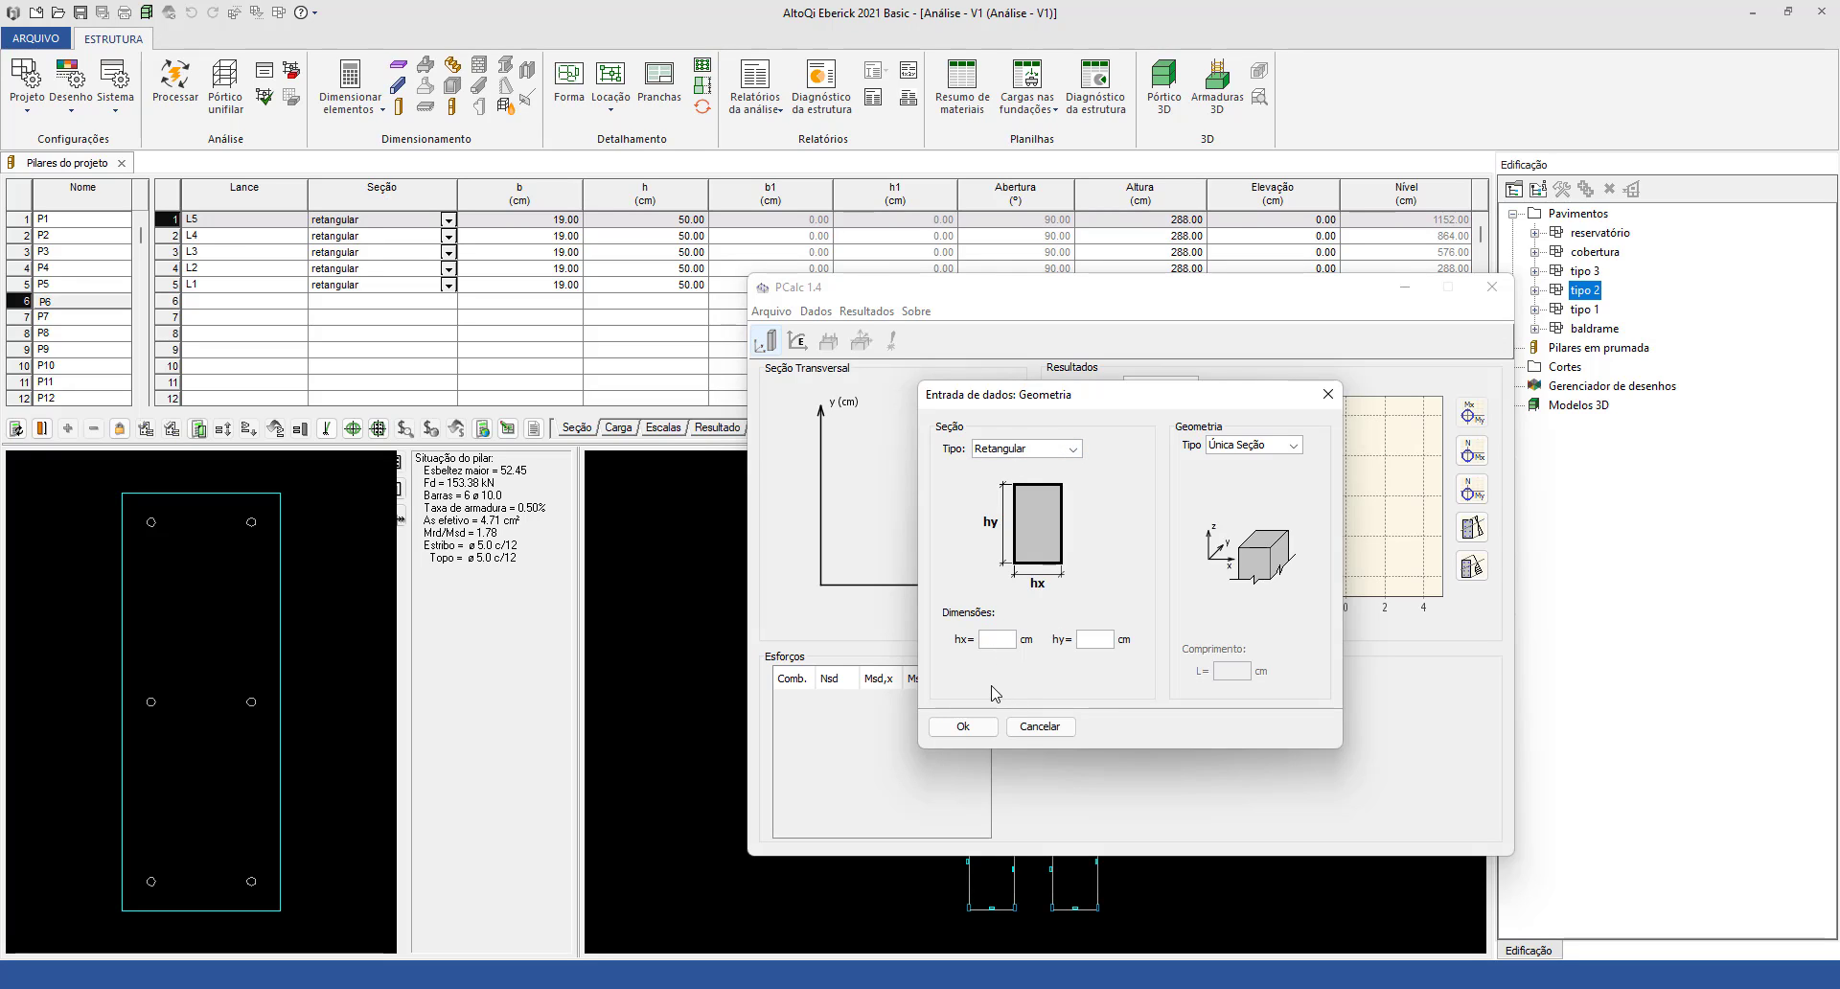
Define the rectangular section with hx 19 cm and hy 50 cm, and choose Pilar Biapoiado as the geometry type.
type("19")
key("Tab")
type("50")
left_click(1002, 639)
left_click(1247, 447)
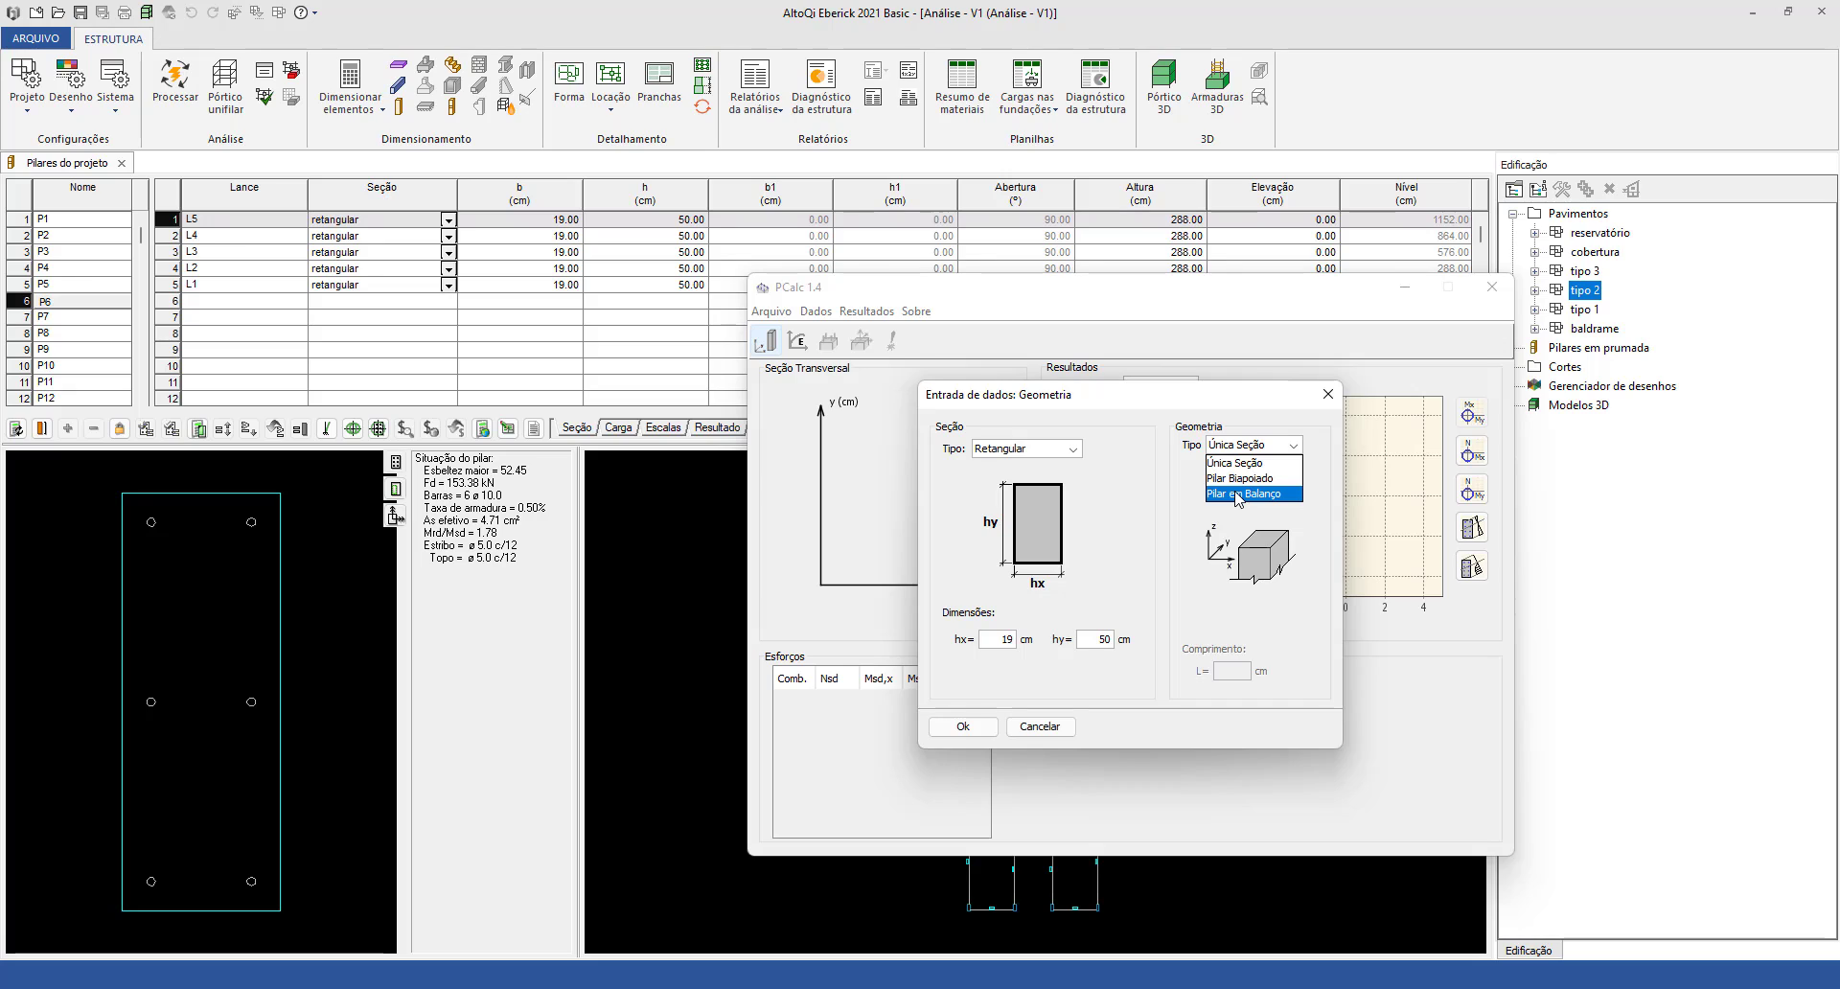
left_click(1238, 494)
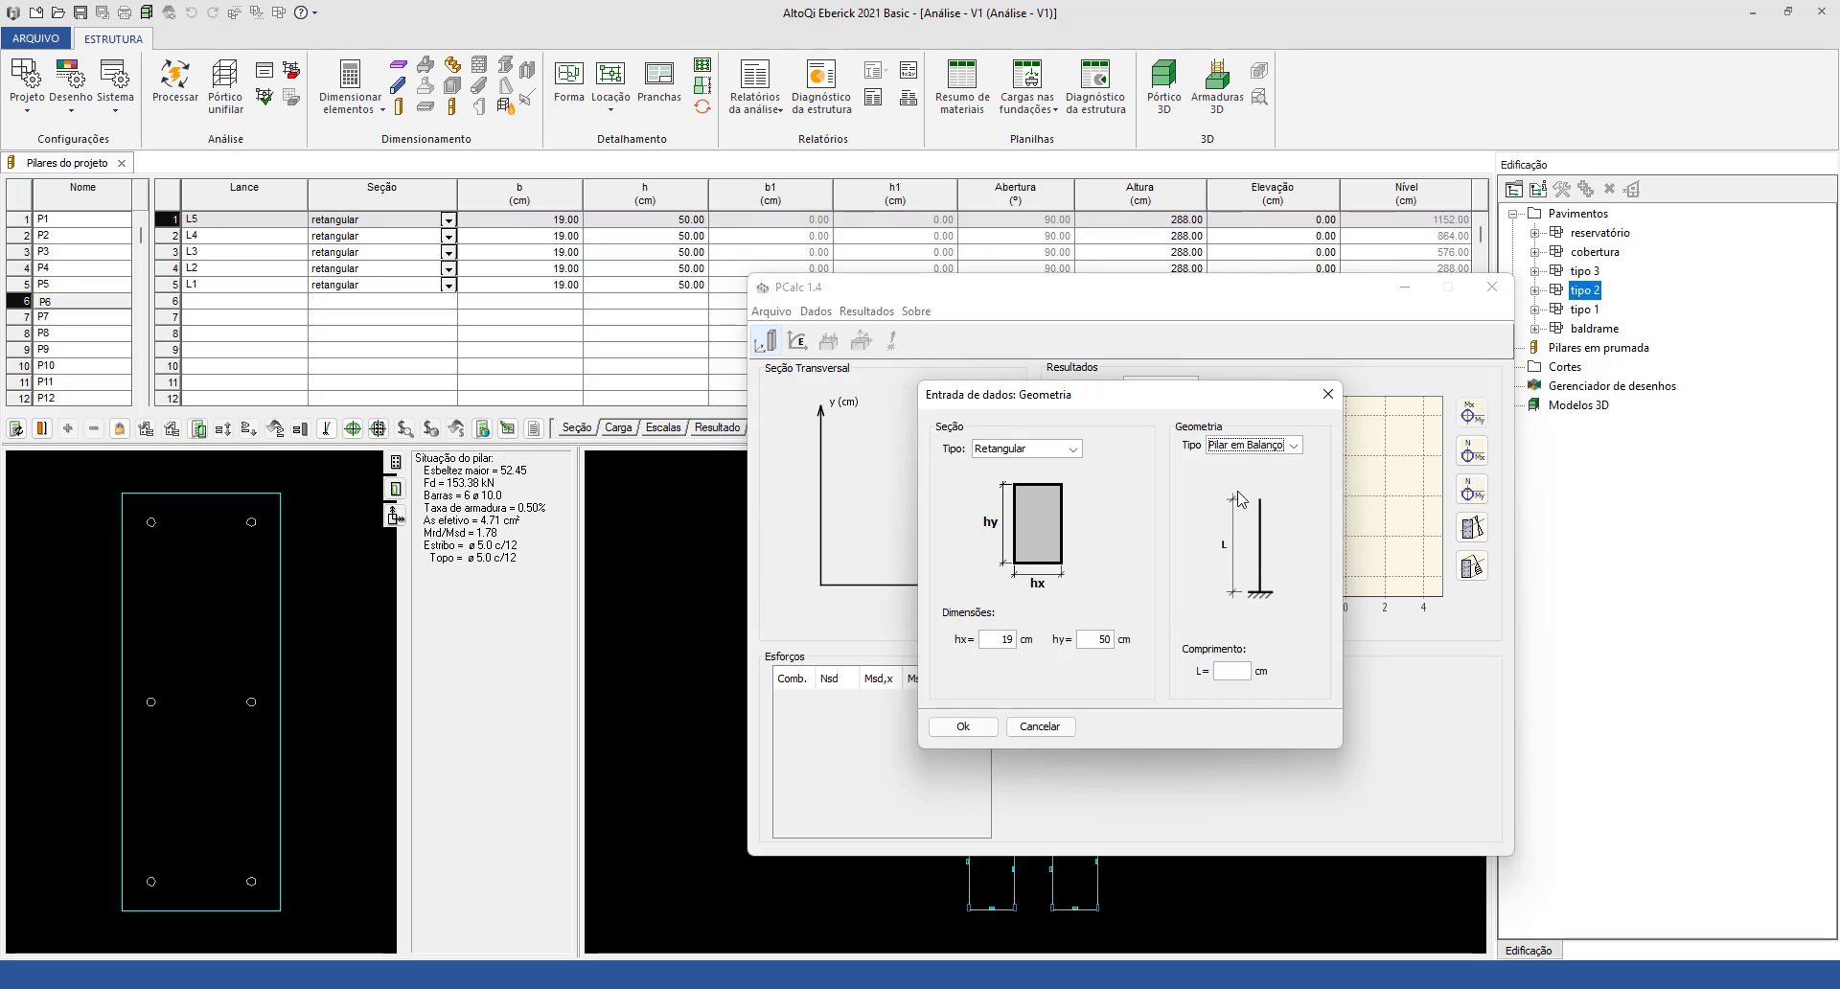
left_click(1257, 447)
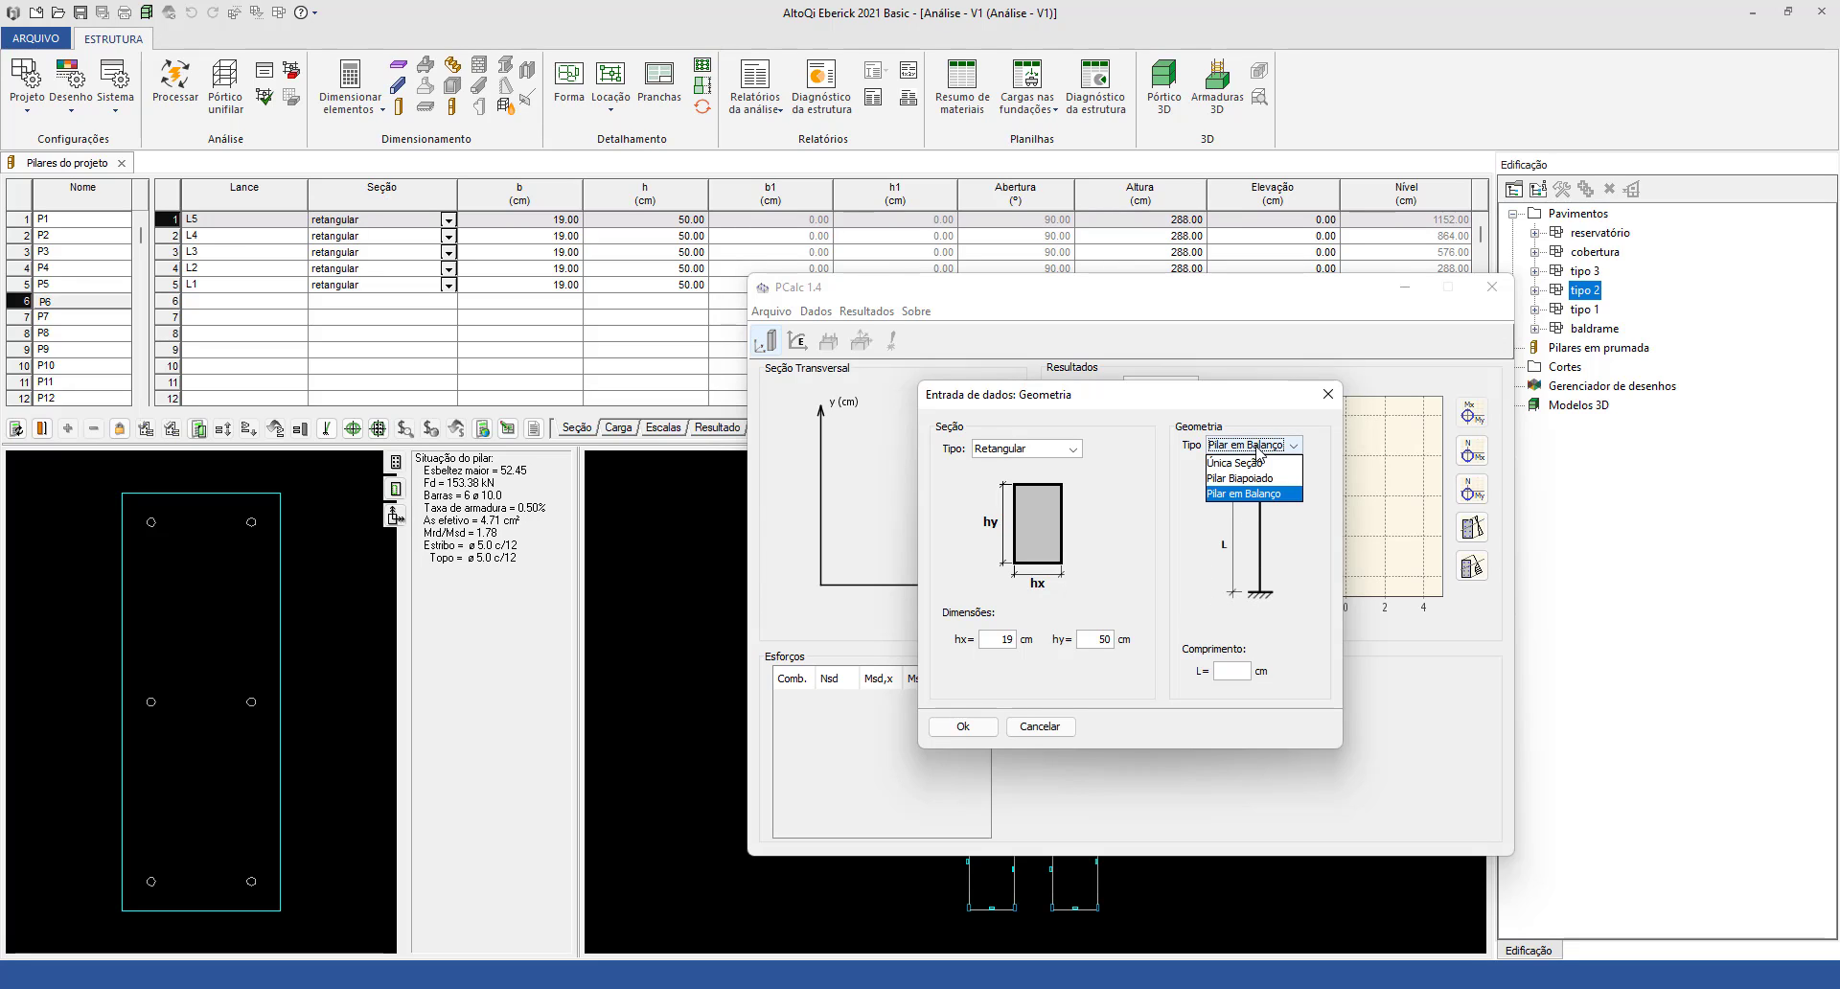
left_click(1265, 486)
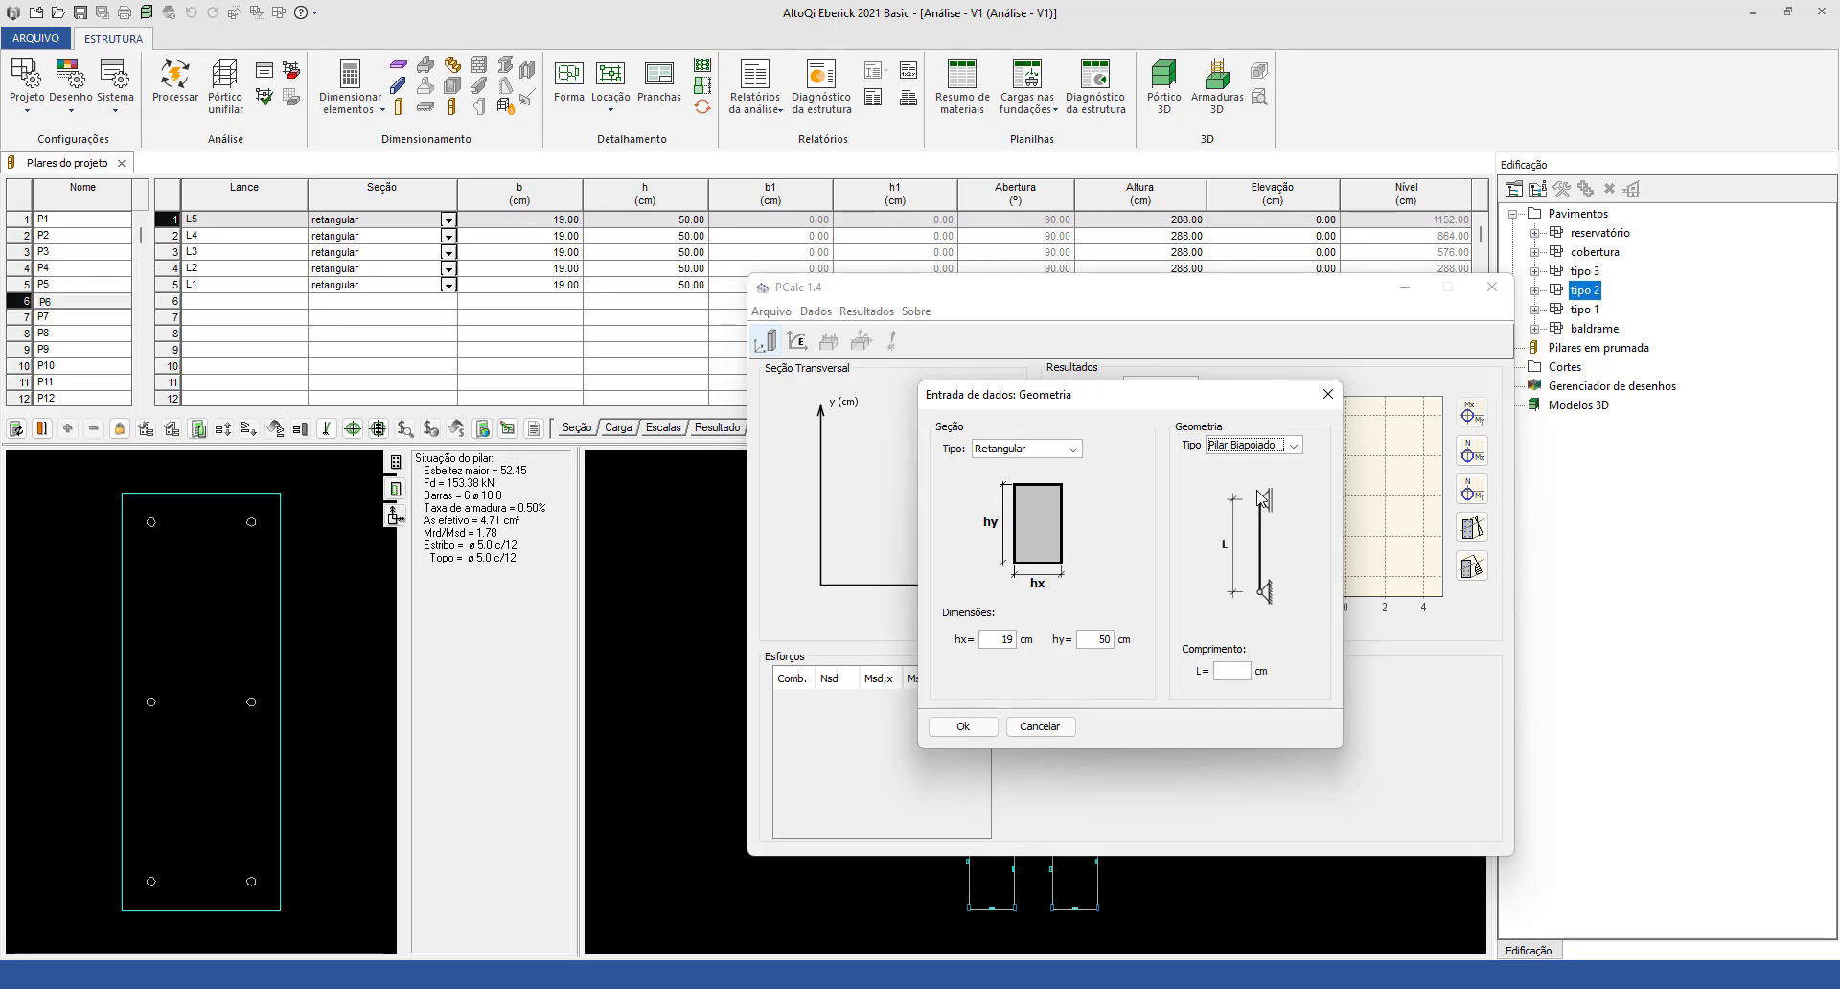
Look up the effective length of P6's L3 segment in Eberick and apply 288 cm as the column length in PCalc.
left_click(1223, 670)
left_click(564, 331)
left_click(233, 252)
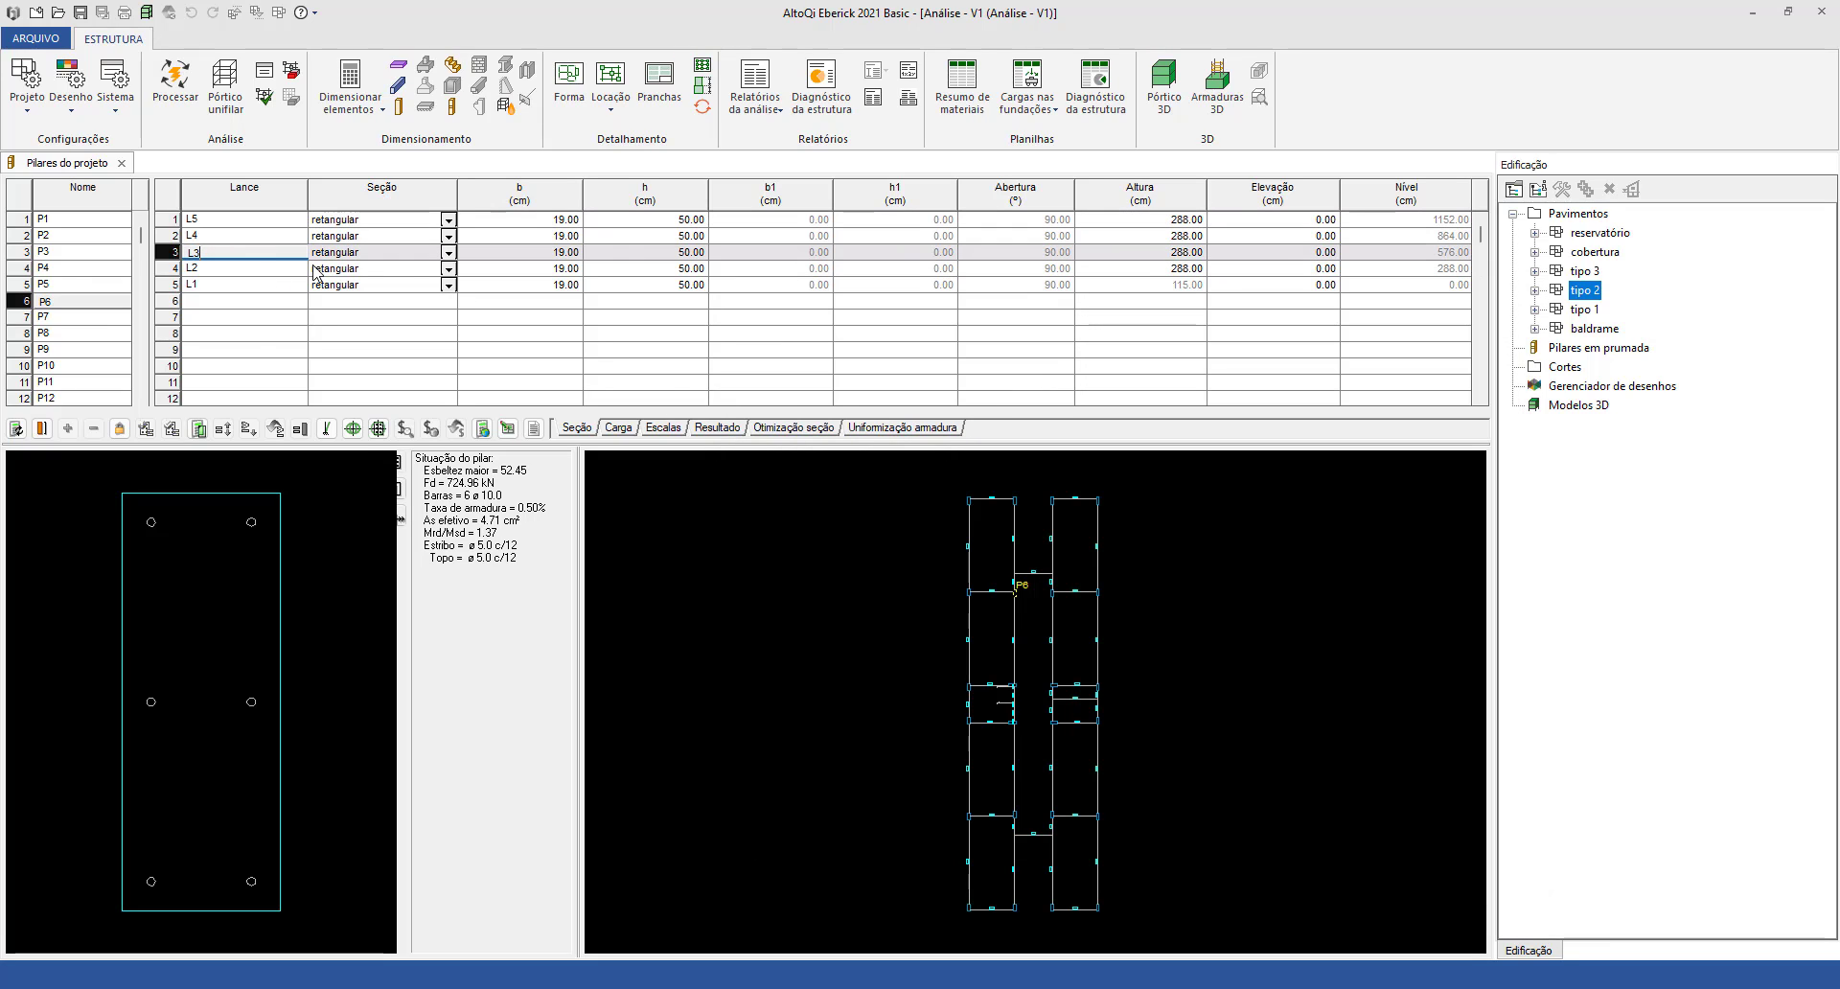
left_click(662, 428)
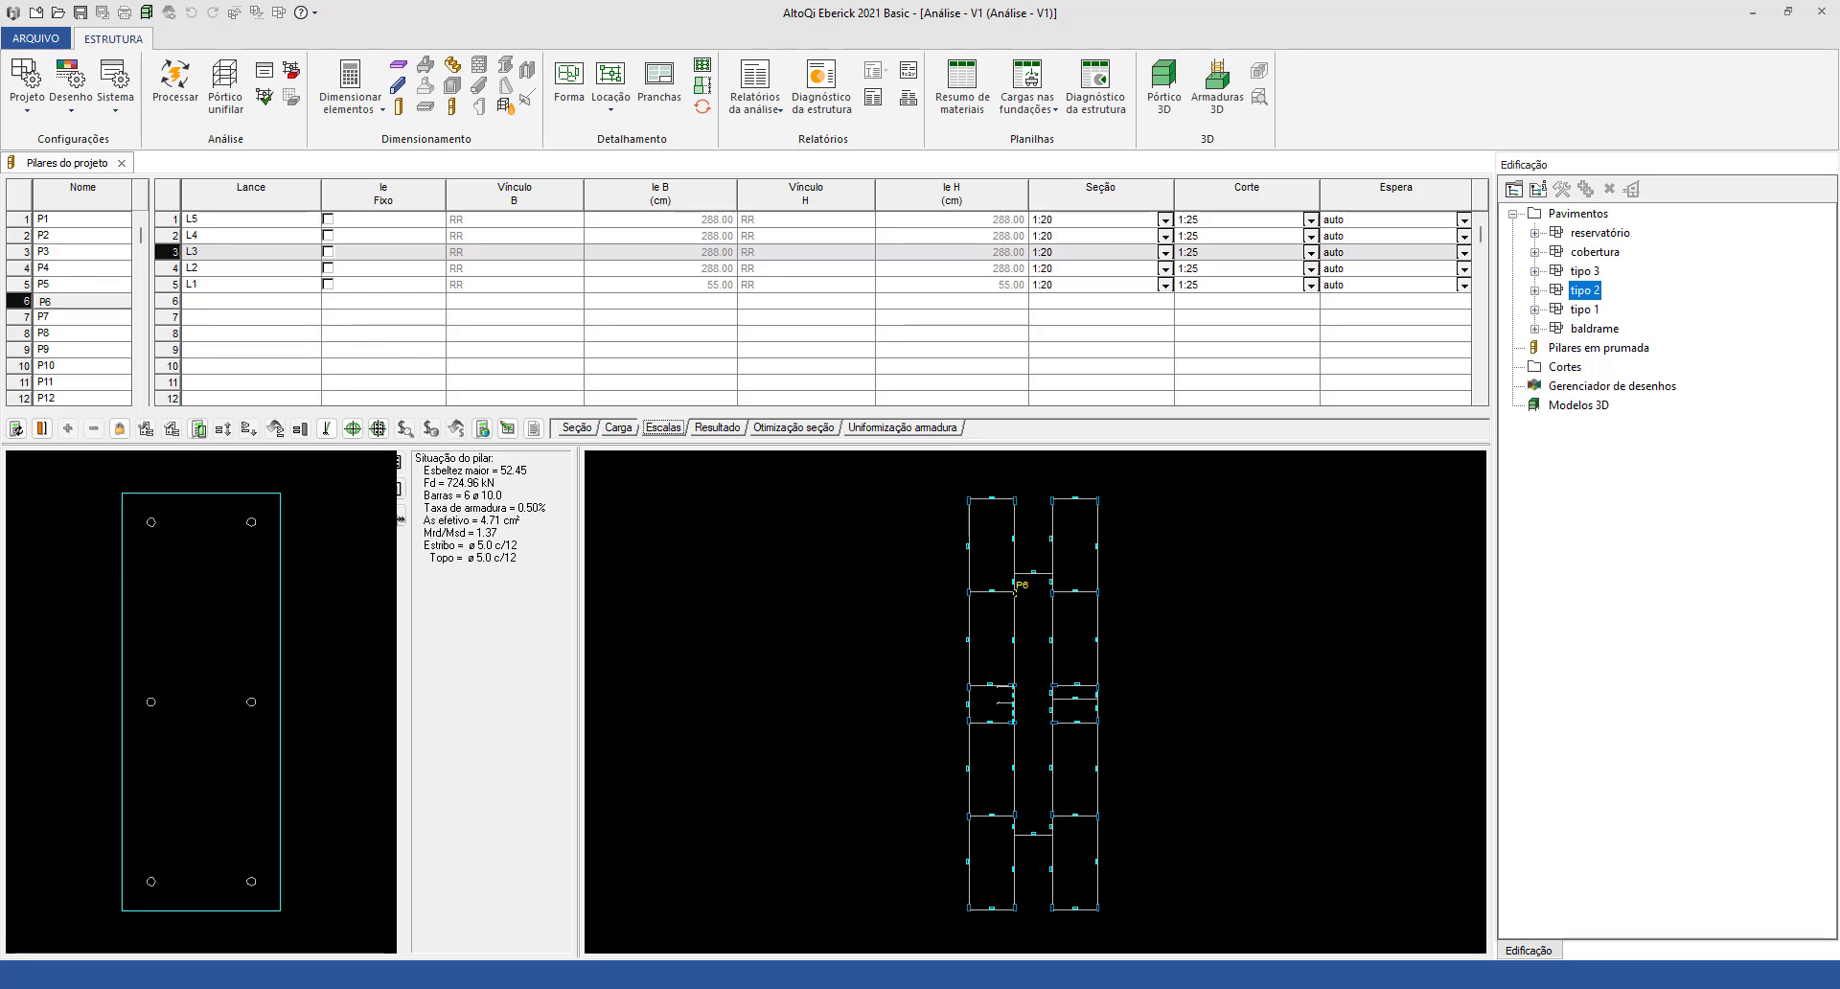
key("alt+Tab")
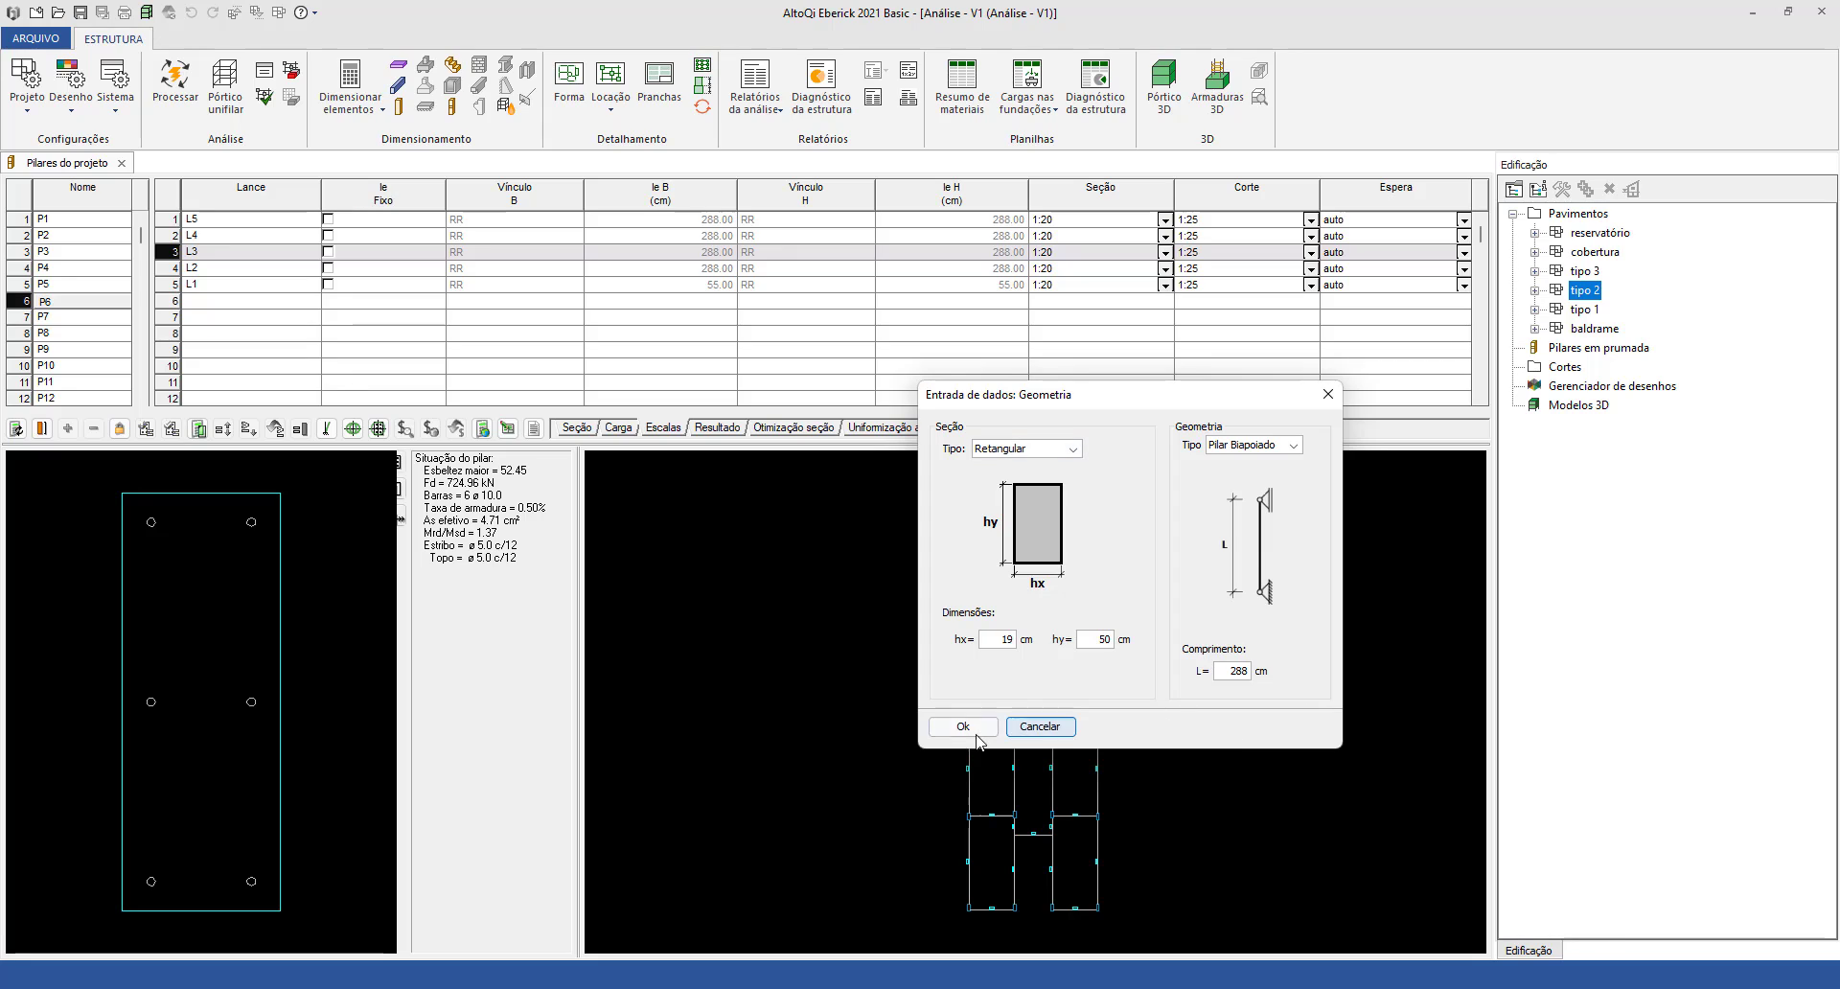
left_click(963, 727)
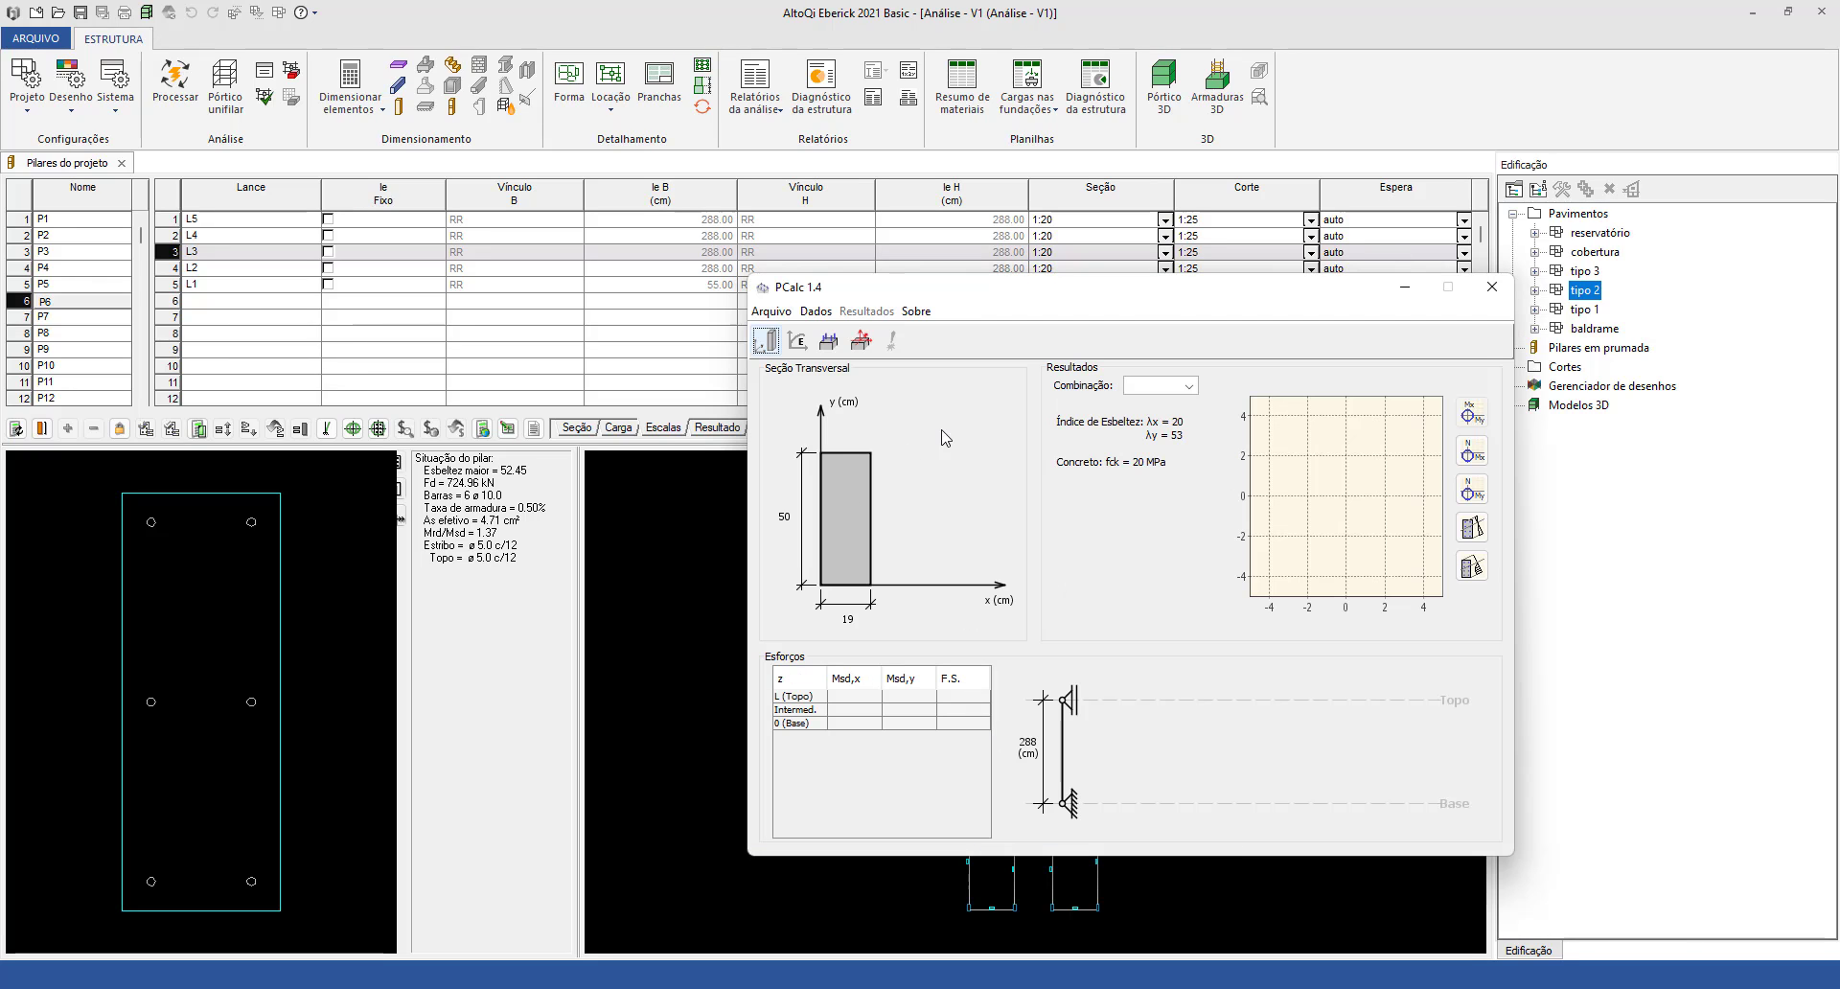
Open PCalc's materials input and check the columns' concrete class in Eberick's materials and durability settings.
left_click(798, 342)
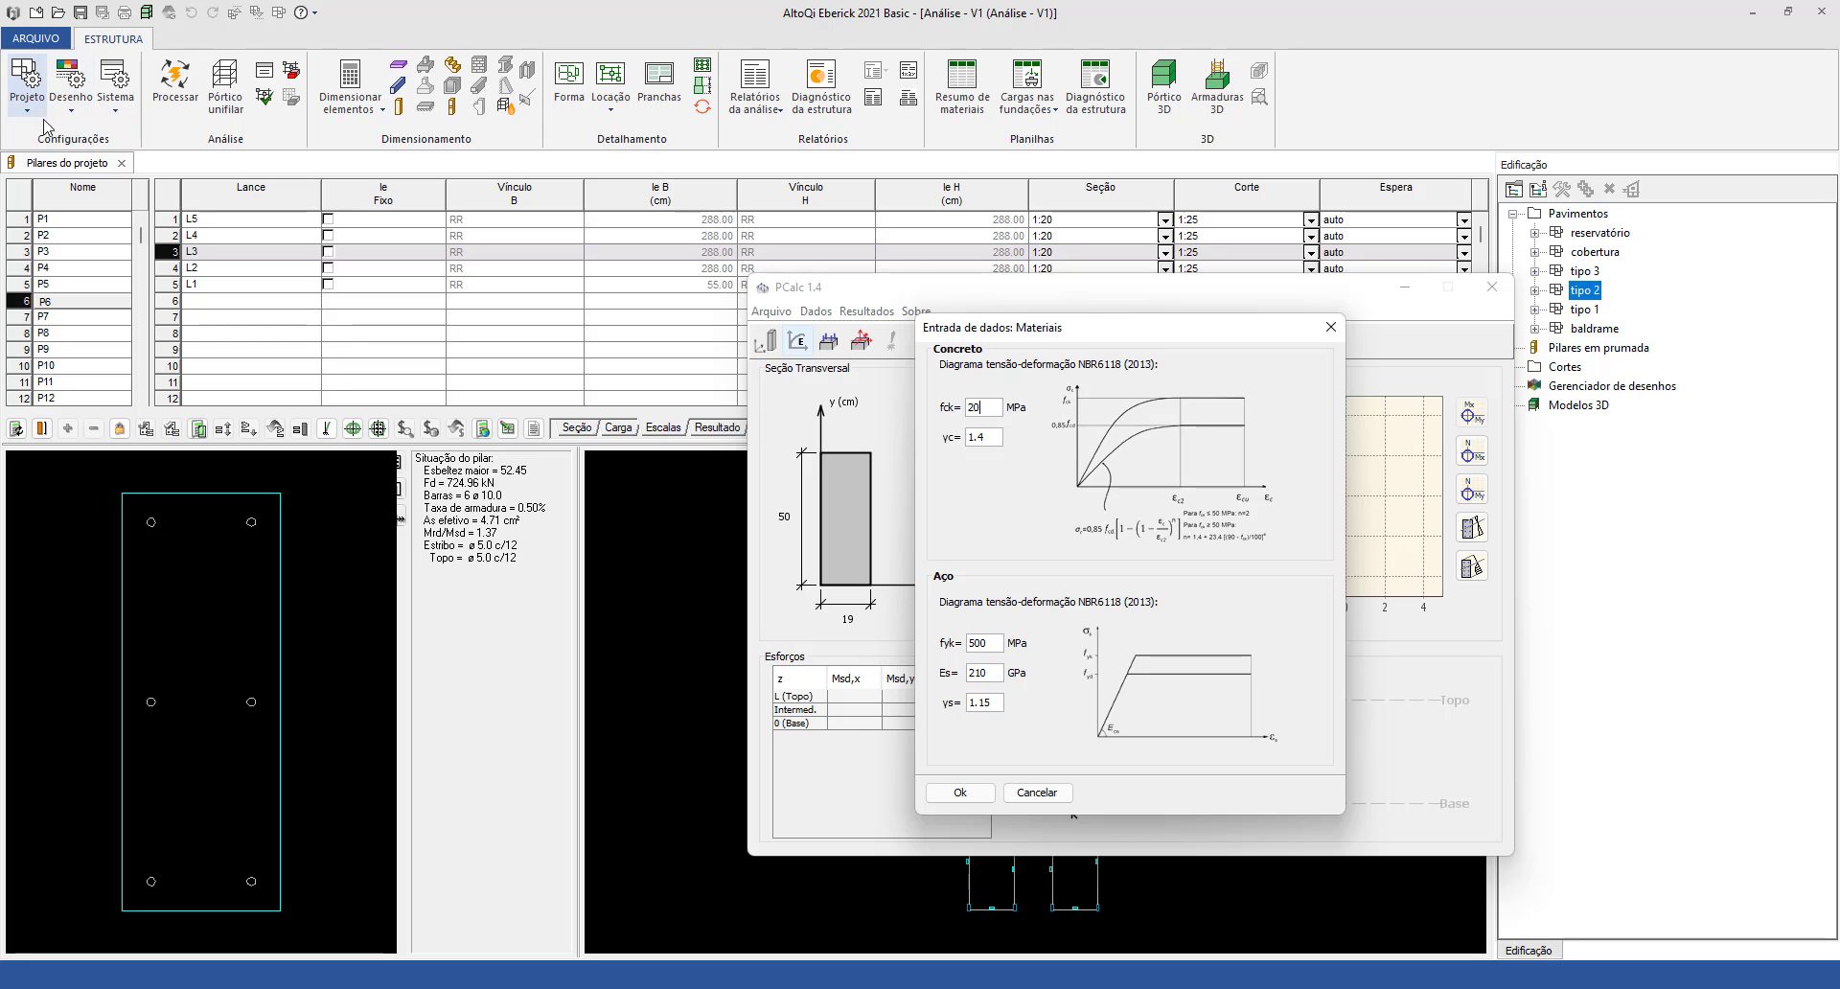
left_click(23, 84)
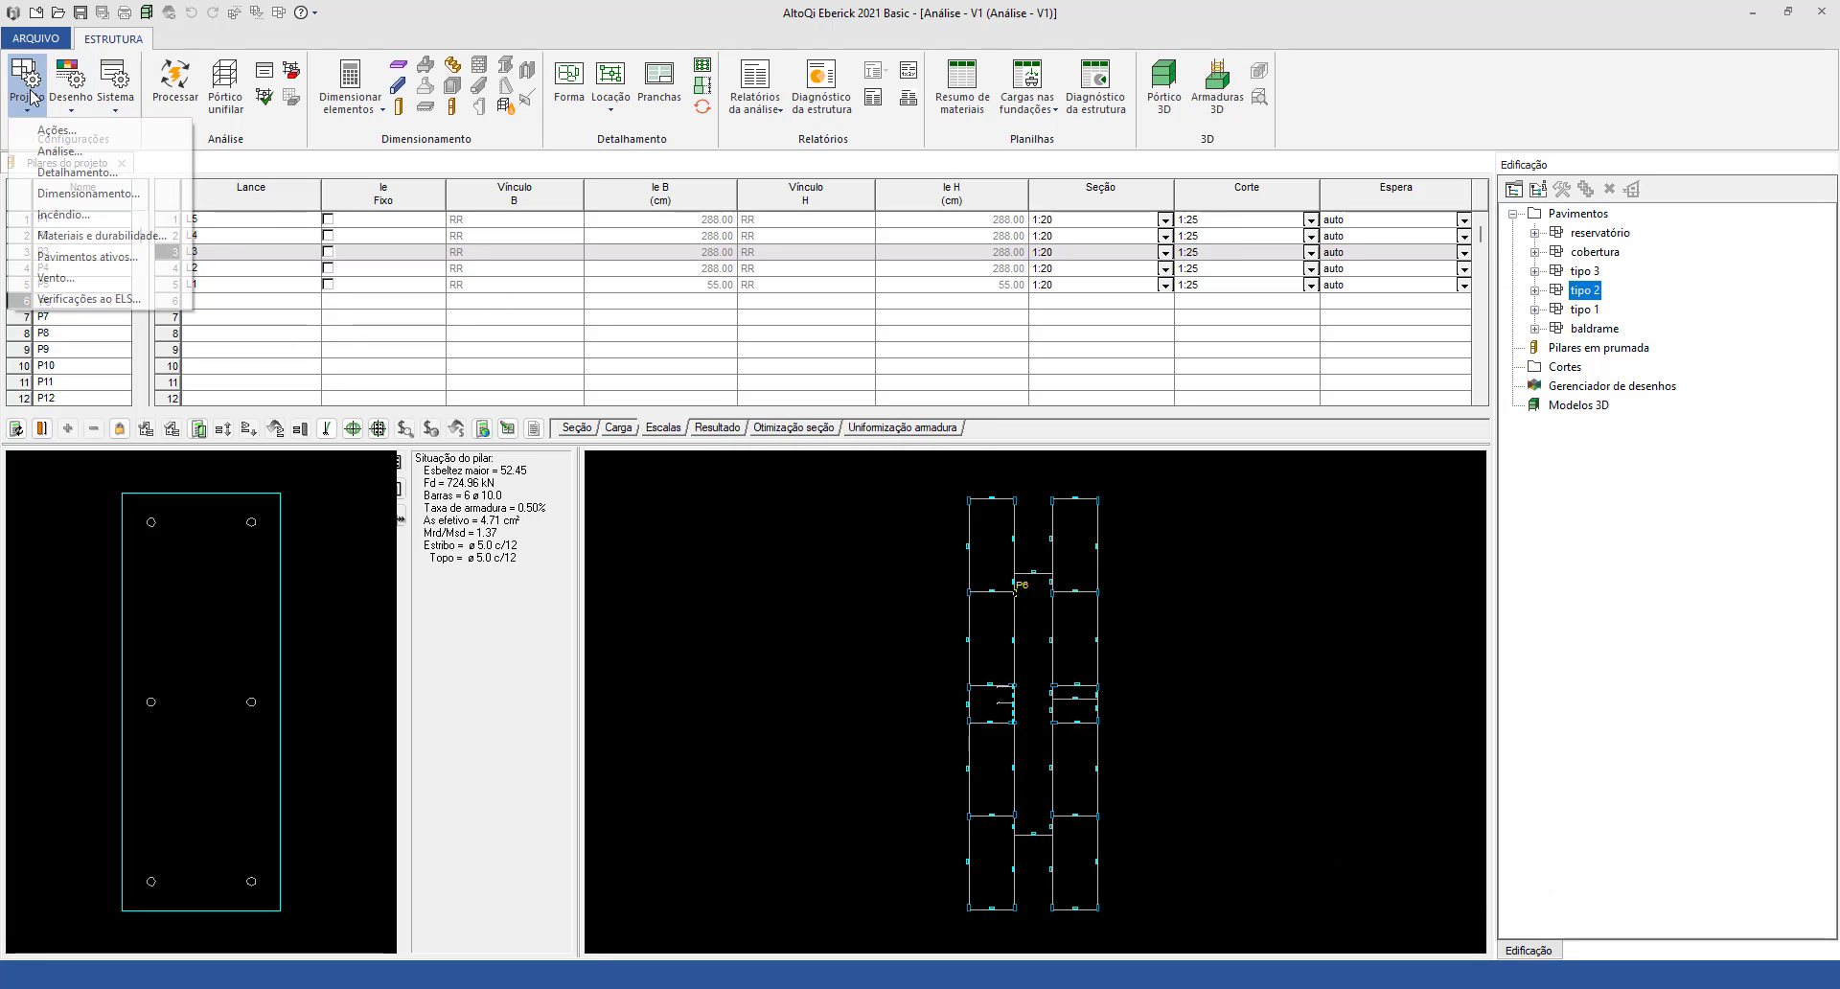
left_click(74, 240)
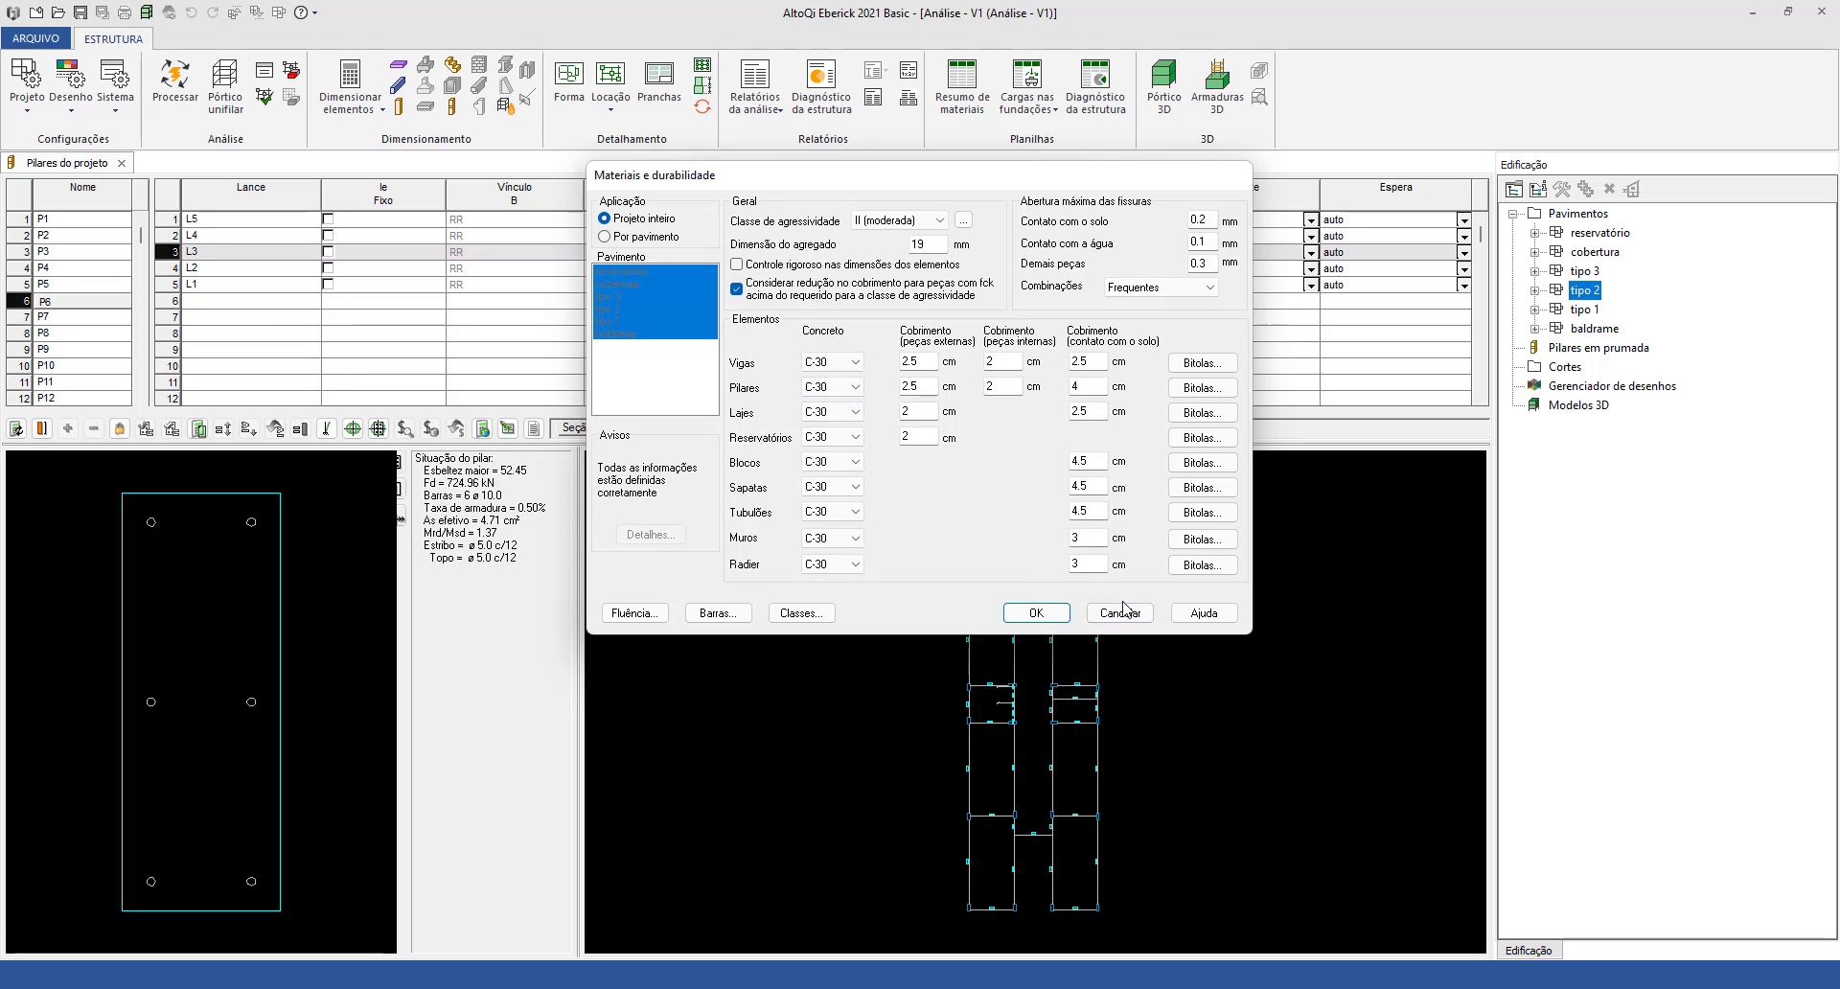
left_click(1120, 613)
key("alt+Tab")
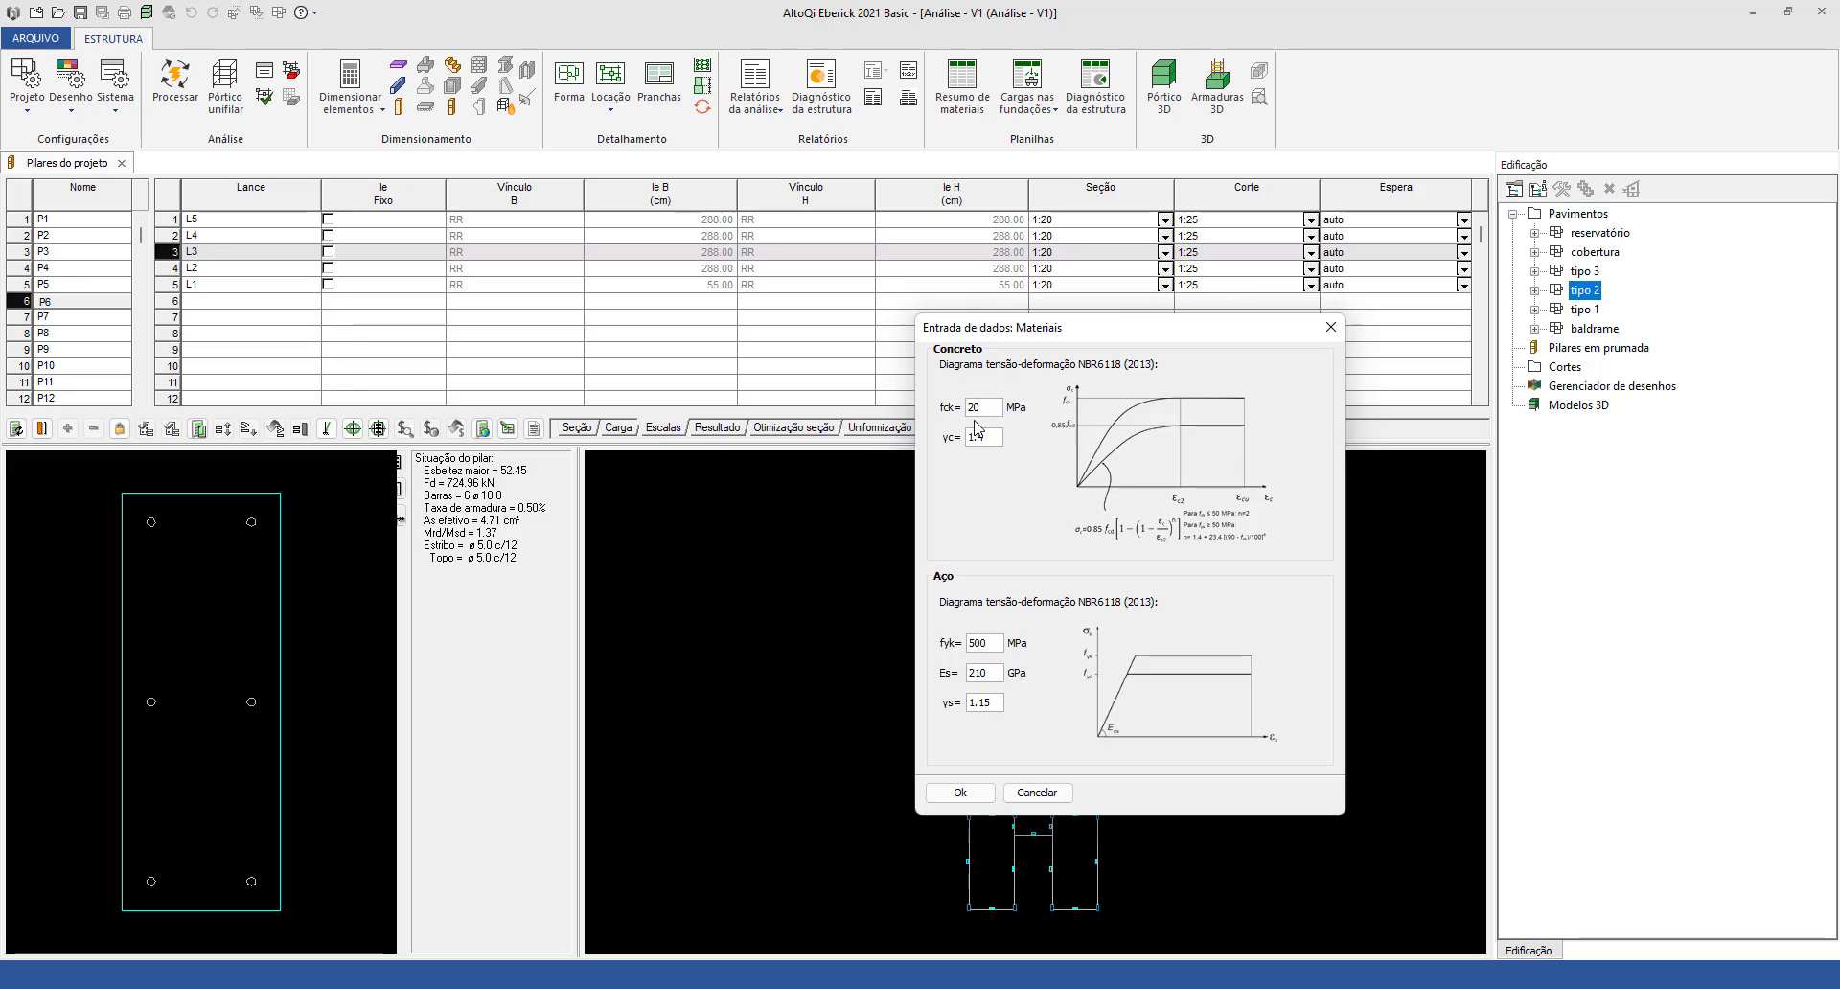
Set the concrete strength fck to 30 MPa in PCalc's material data and apply it.
left_click_drag(981, 409, 947, 417)
left_click(991, 439)
left_click(995, 645)
left_click(974, 796)
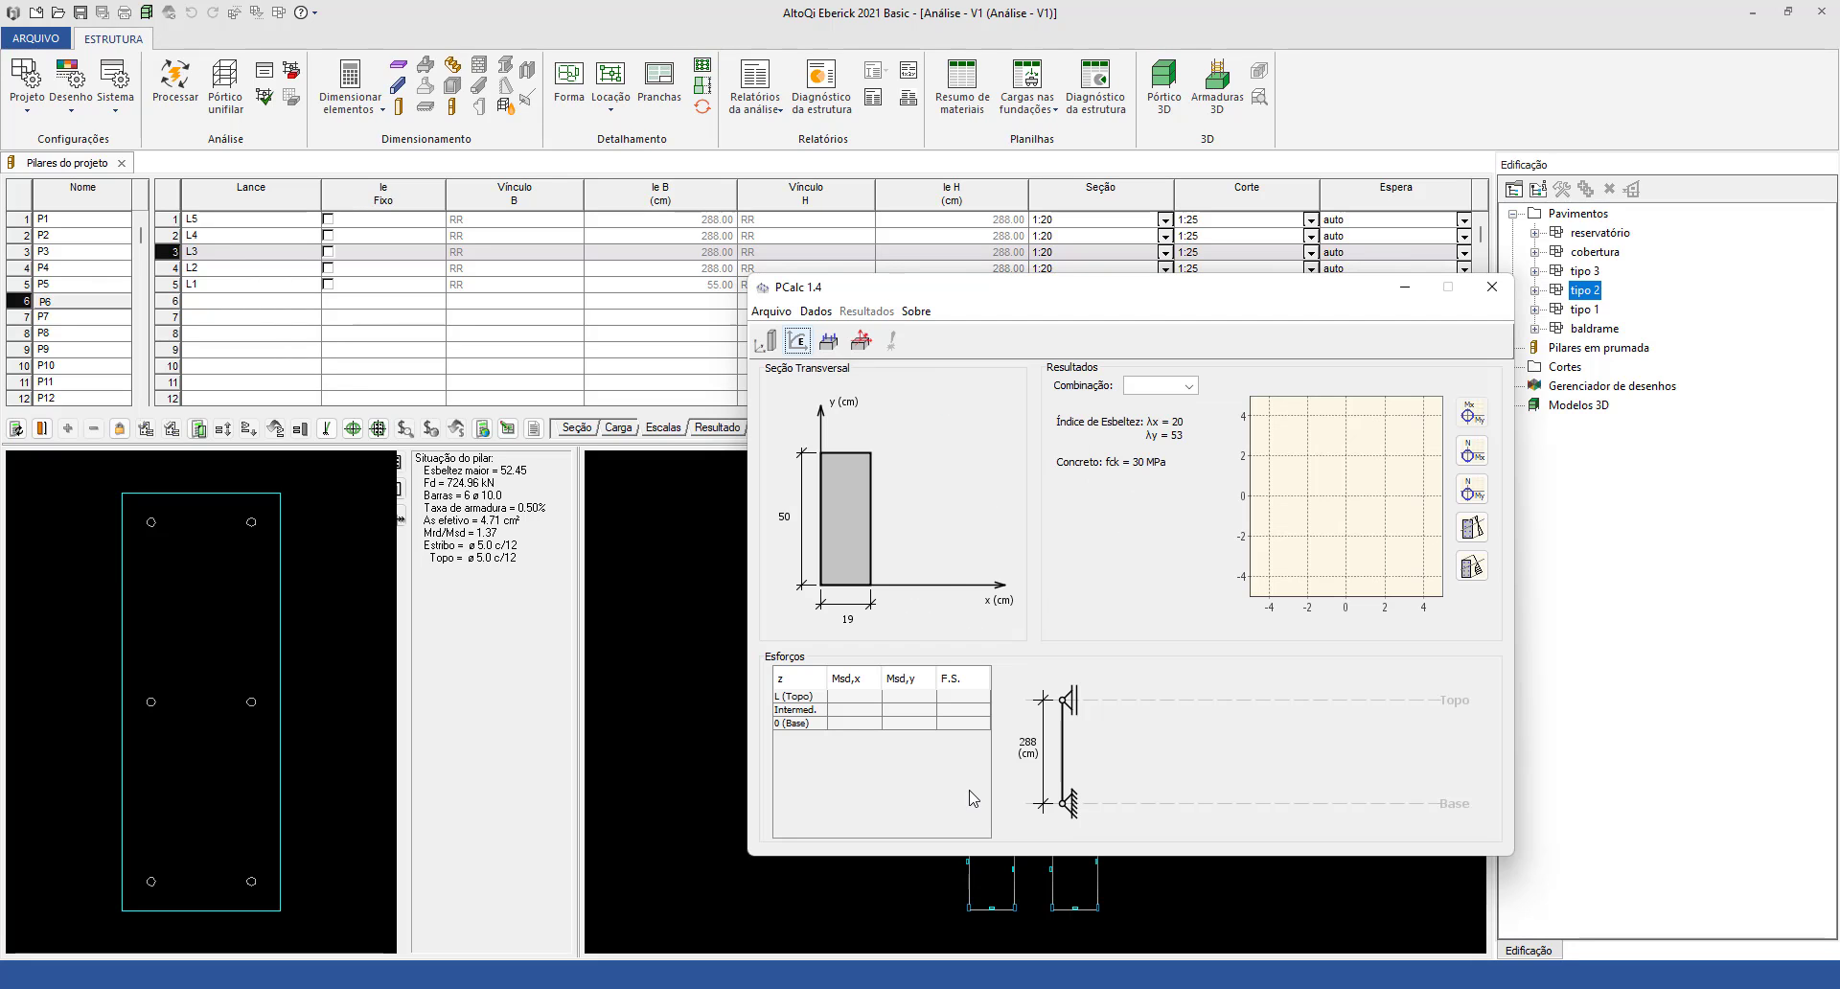
Open the reinforcement input and set the bar diameter to 10.0 mm.
left_click(829, 341)
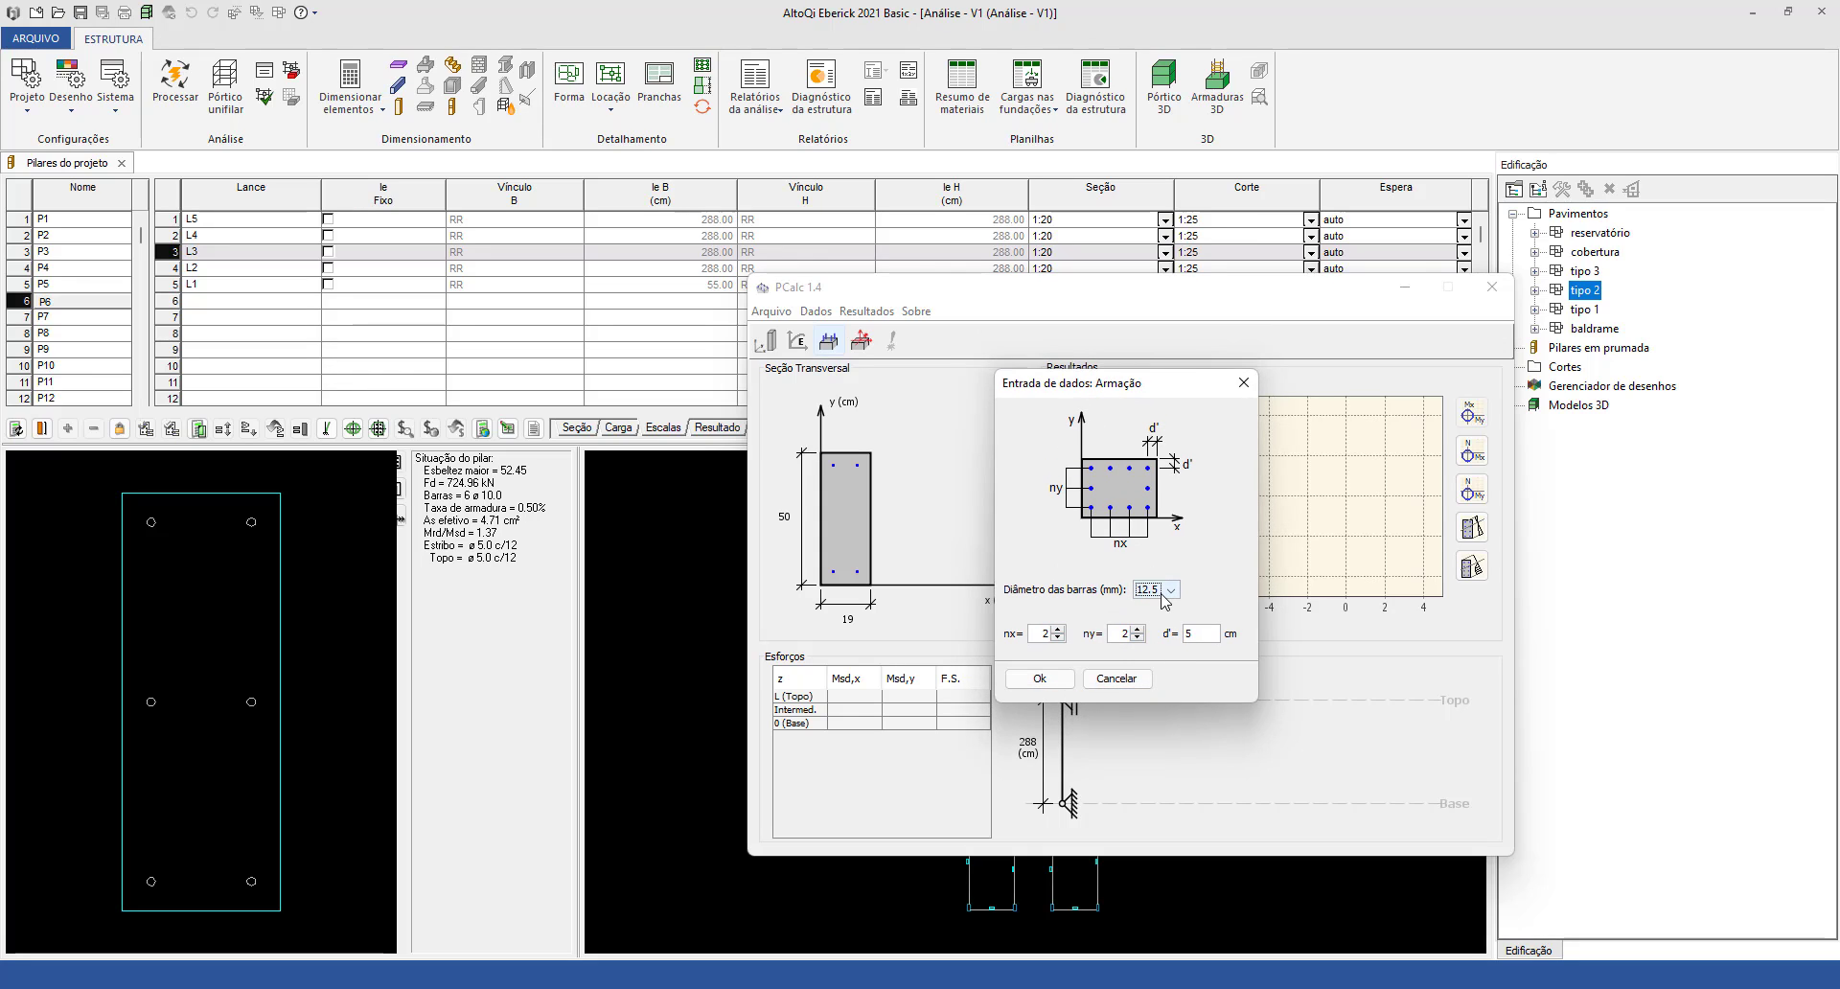
left_click(1163, 595)
left_click(1154, 621)
Check the external concrete cover for columns in Eberick's materials and durability settings, then return to PCalc's reinforcement input.
left_click(1191, 635)
left_click(27, 86)
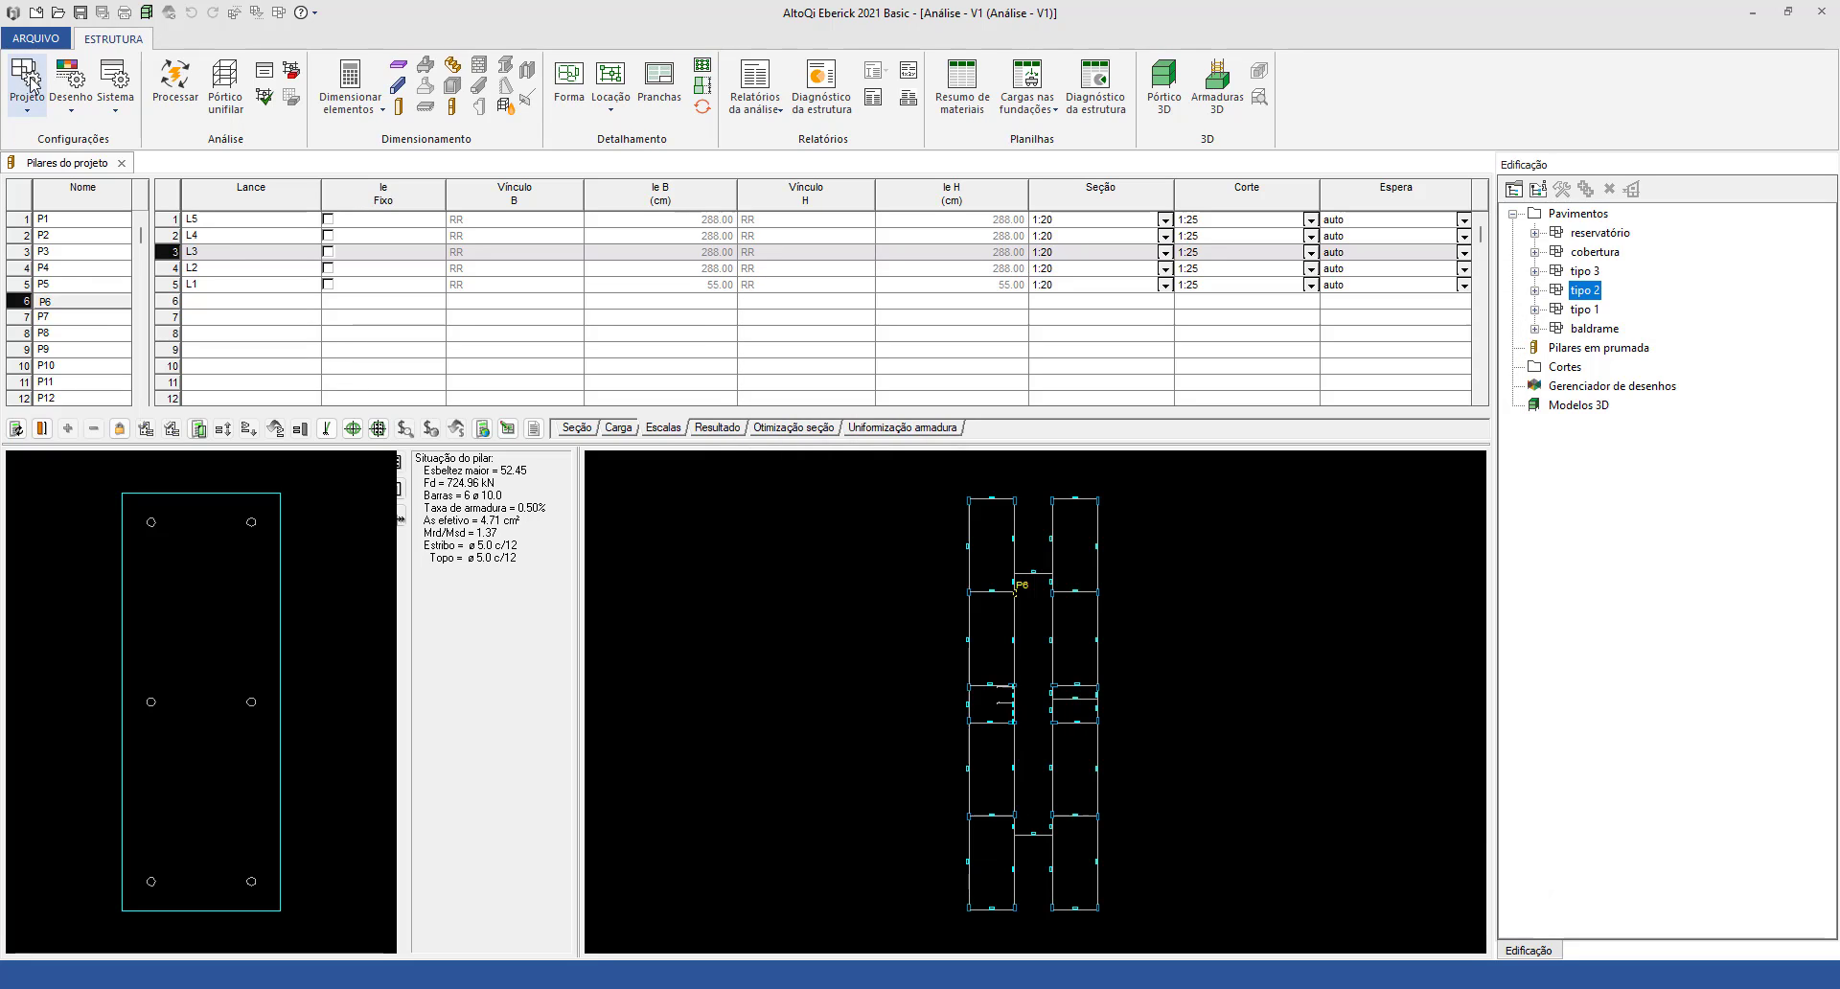
left_click(74, 239)
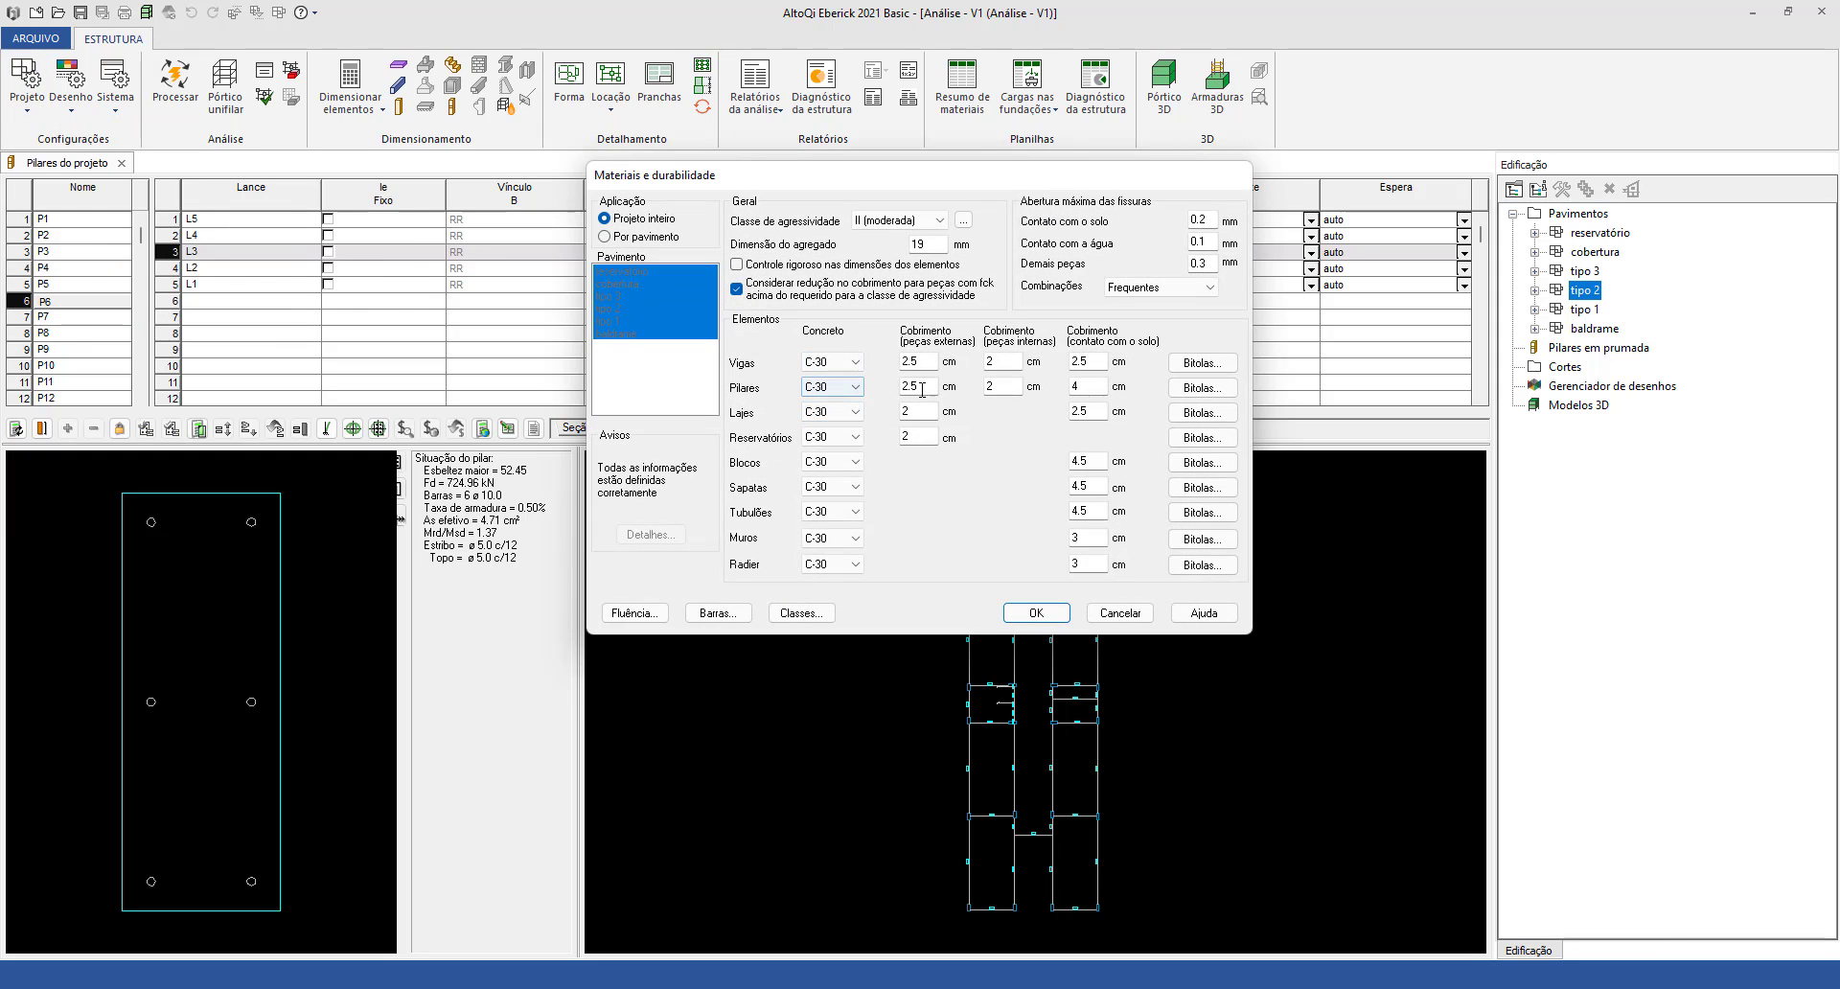
left_click_drag(922, 386, 891, 385)
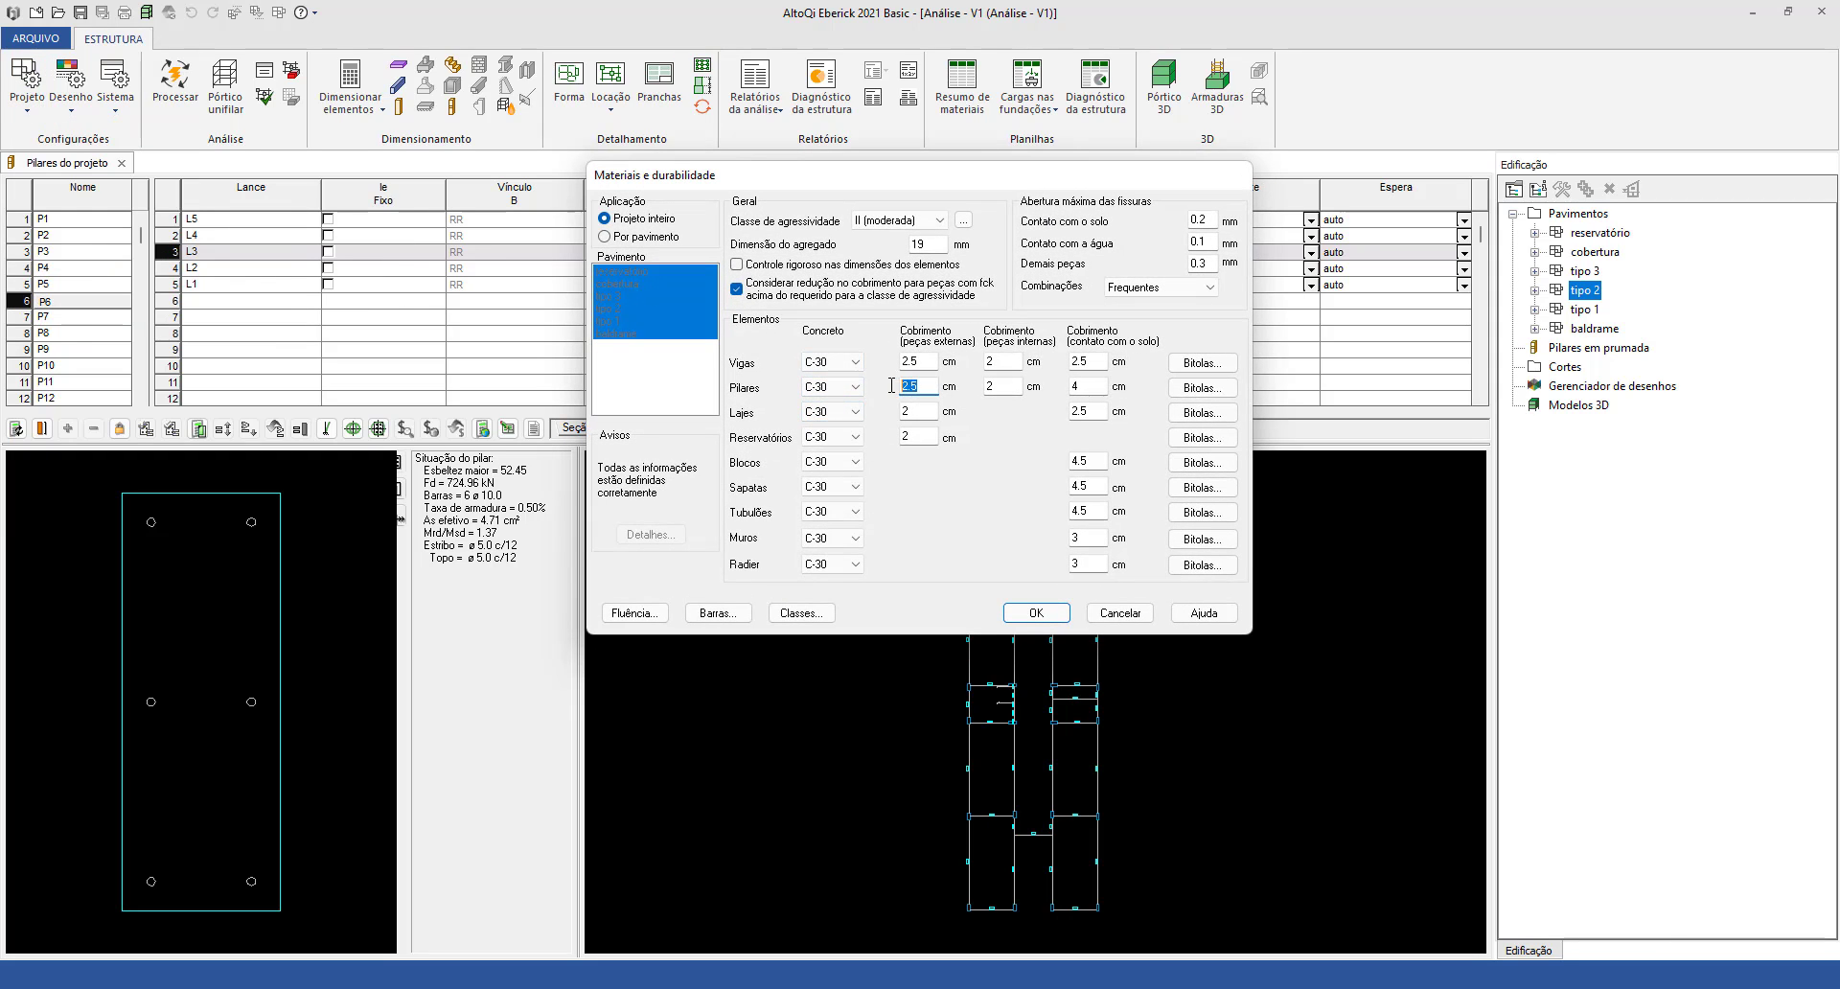
left_click(1101, 607)
key("alt+Tab")
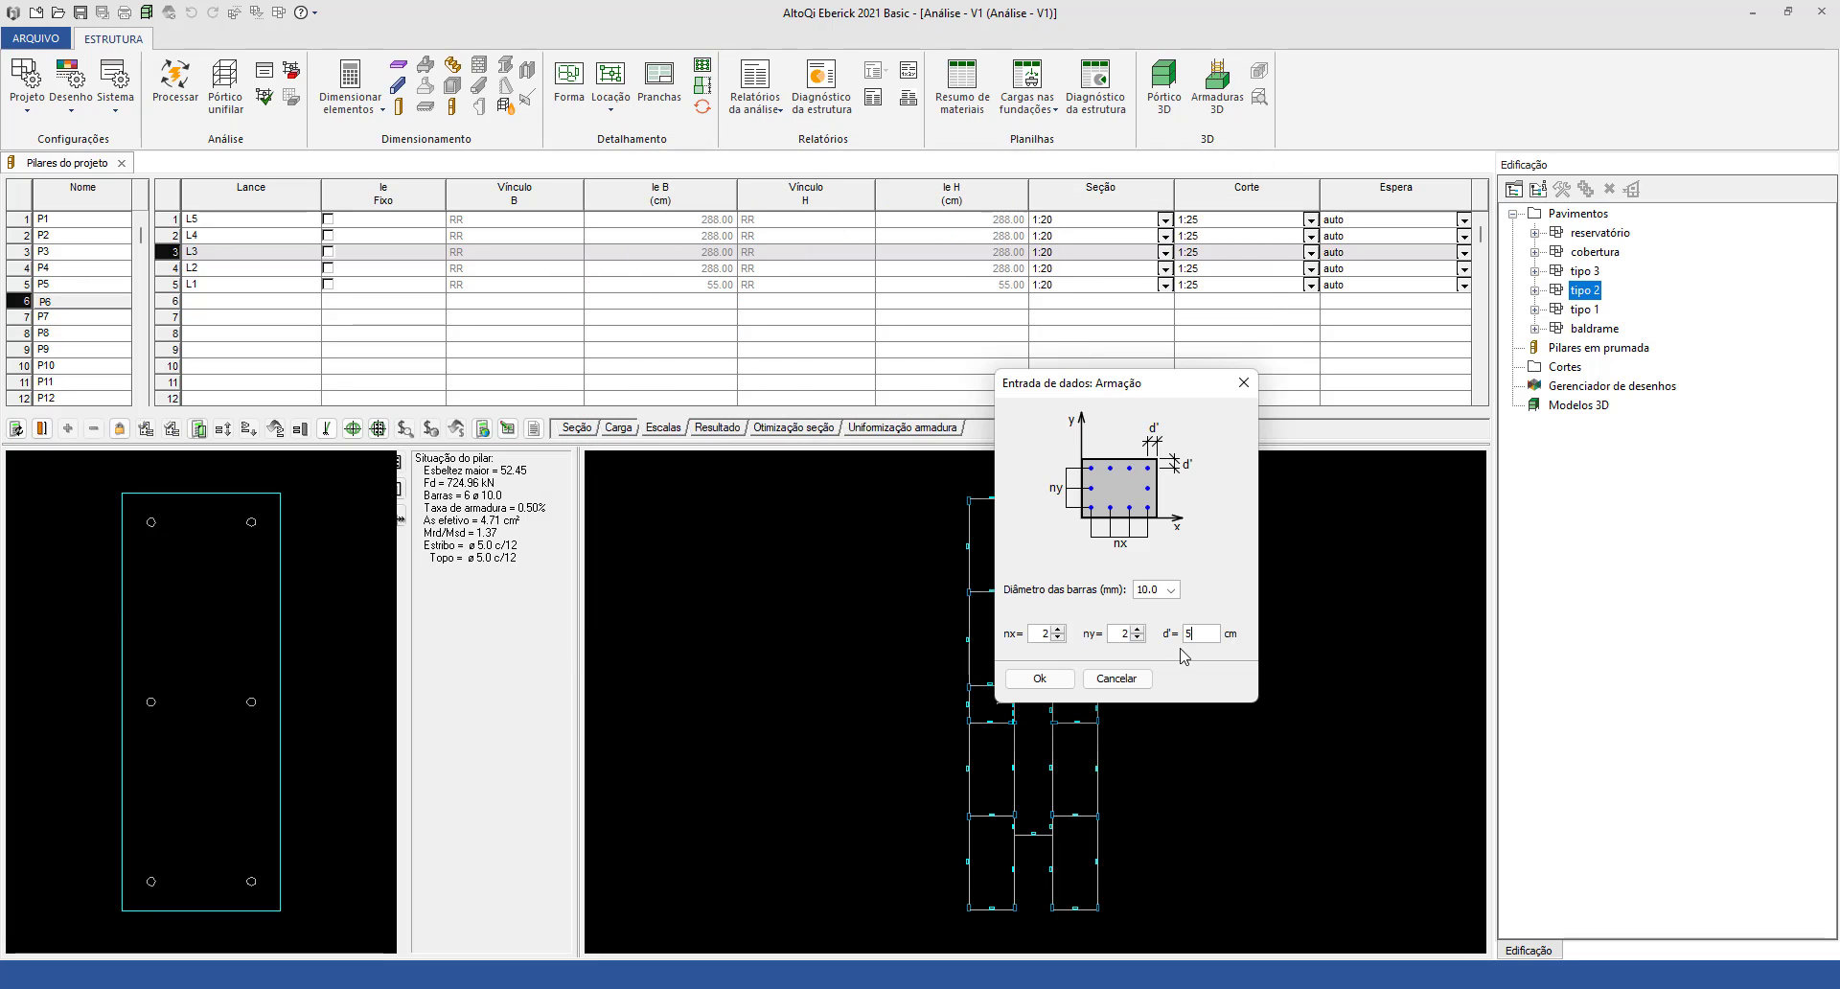
Calculate 2,5 + 0,5 + 0,5 in the Windows calculator and set the reinforcement distance d' to 3.5 cm.
key("XF86Calculator")
type("2,")
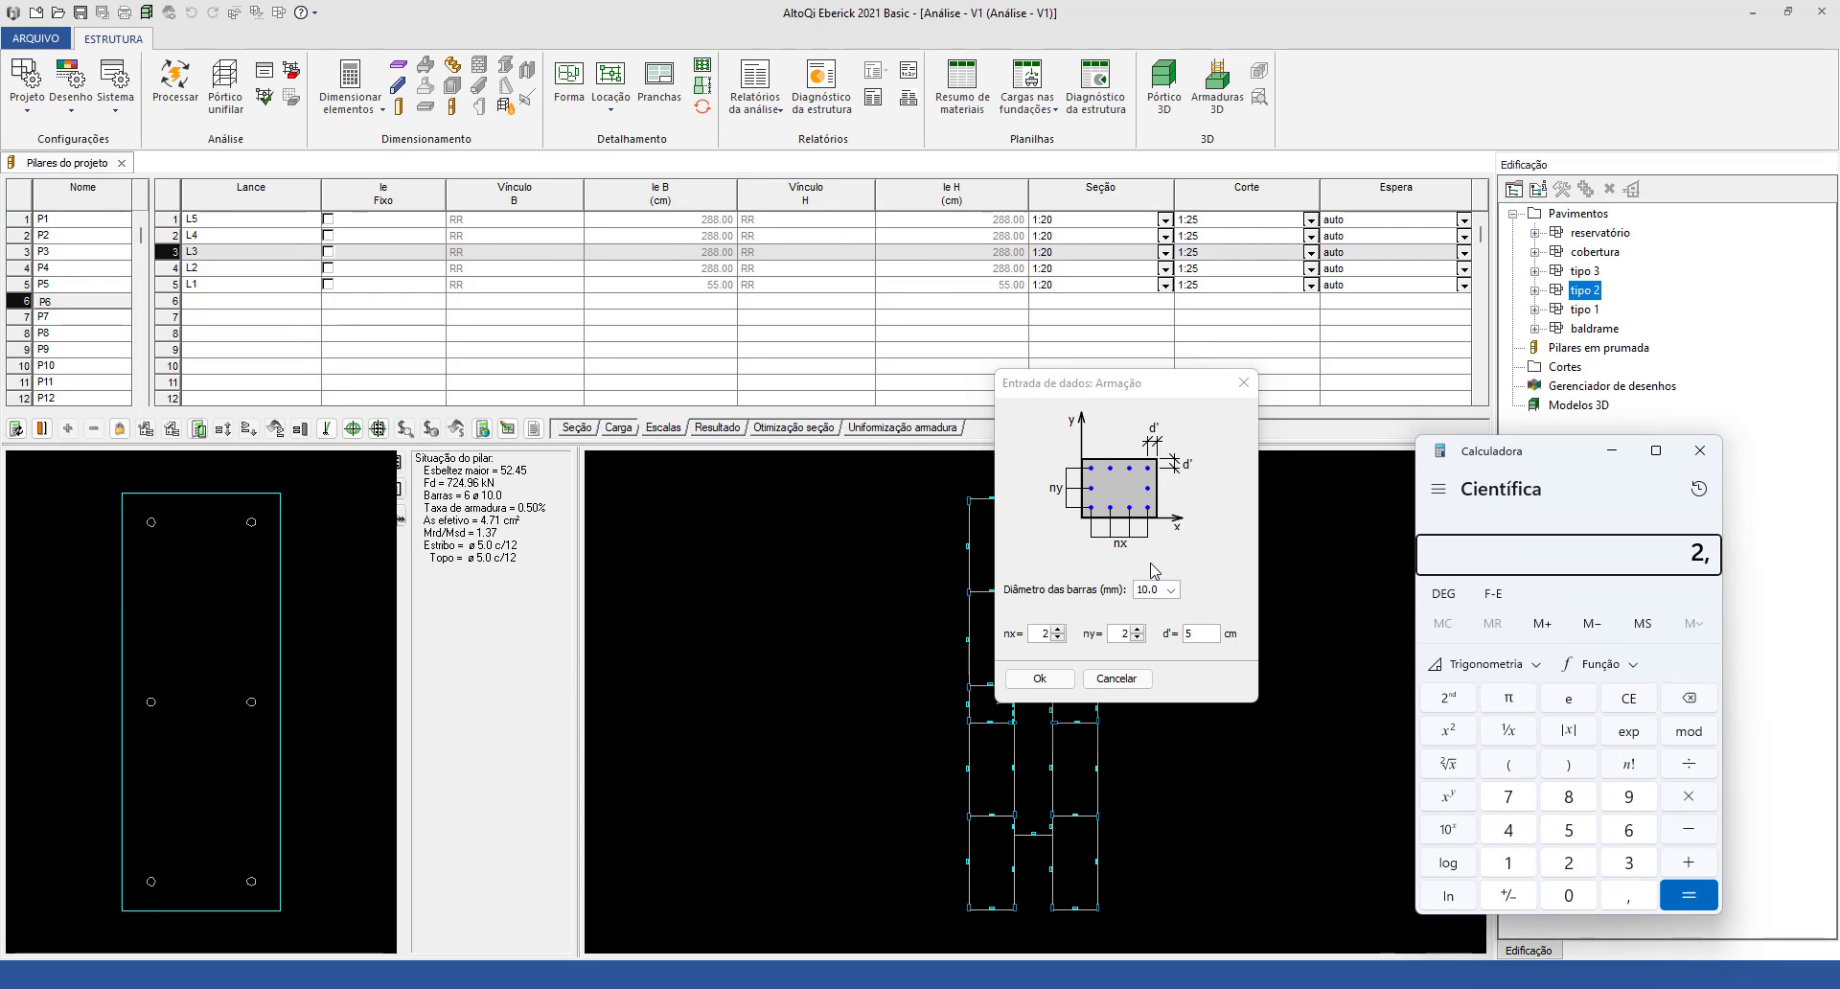
type("5 + 0,5 +")
type("0,5")
key("Return")
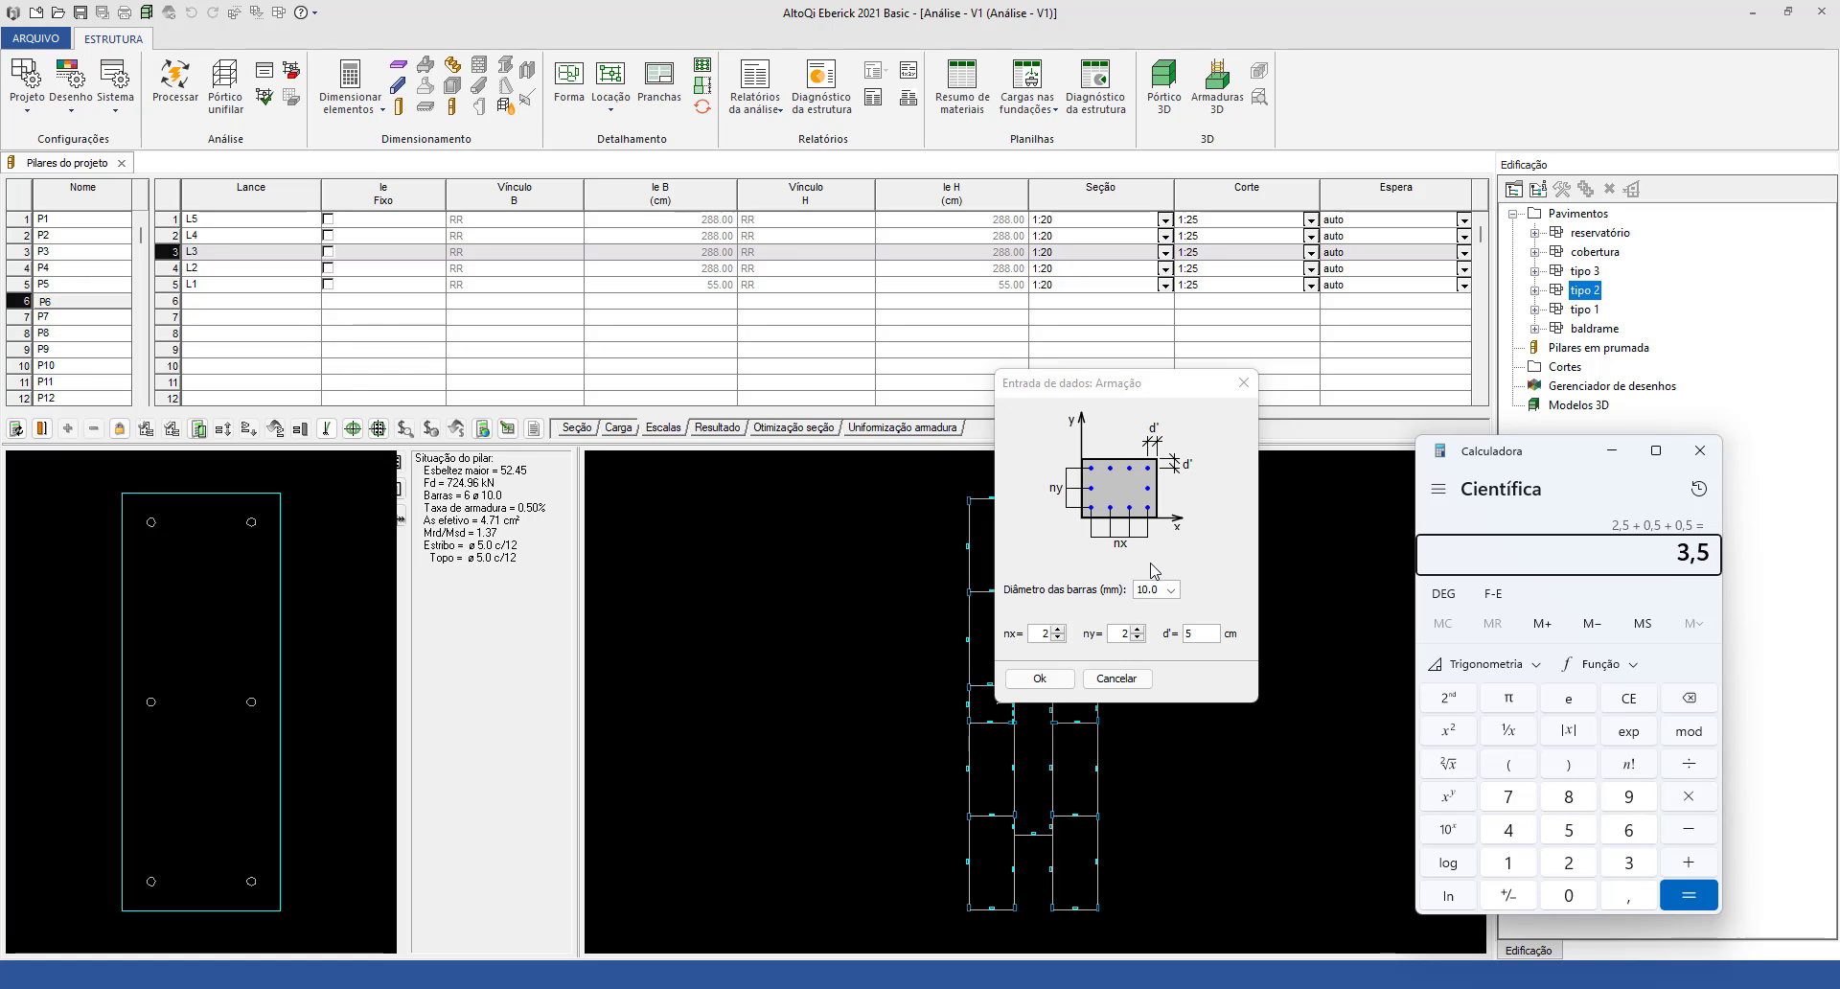
double_click(1190, 634)
type("3.5")
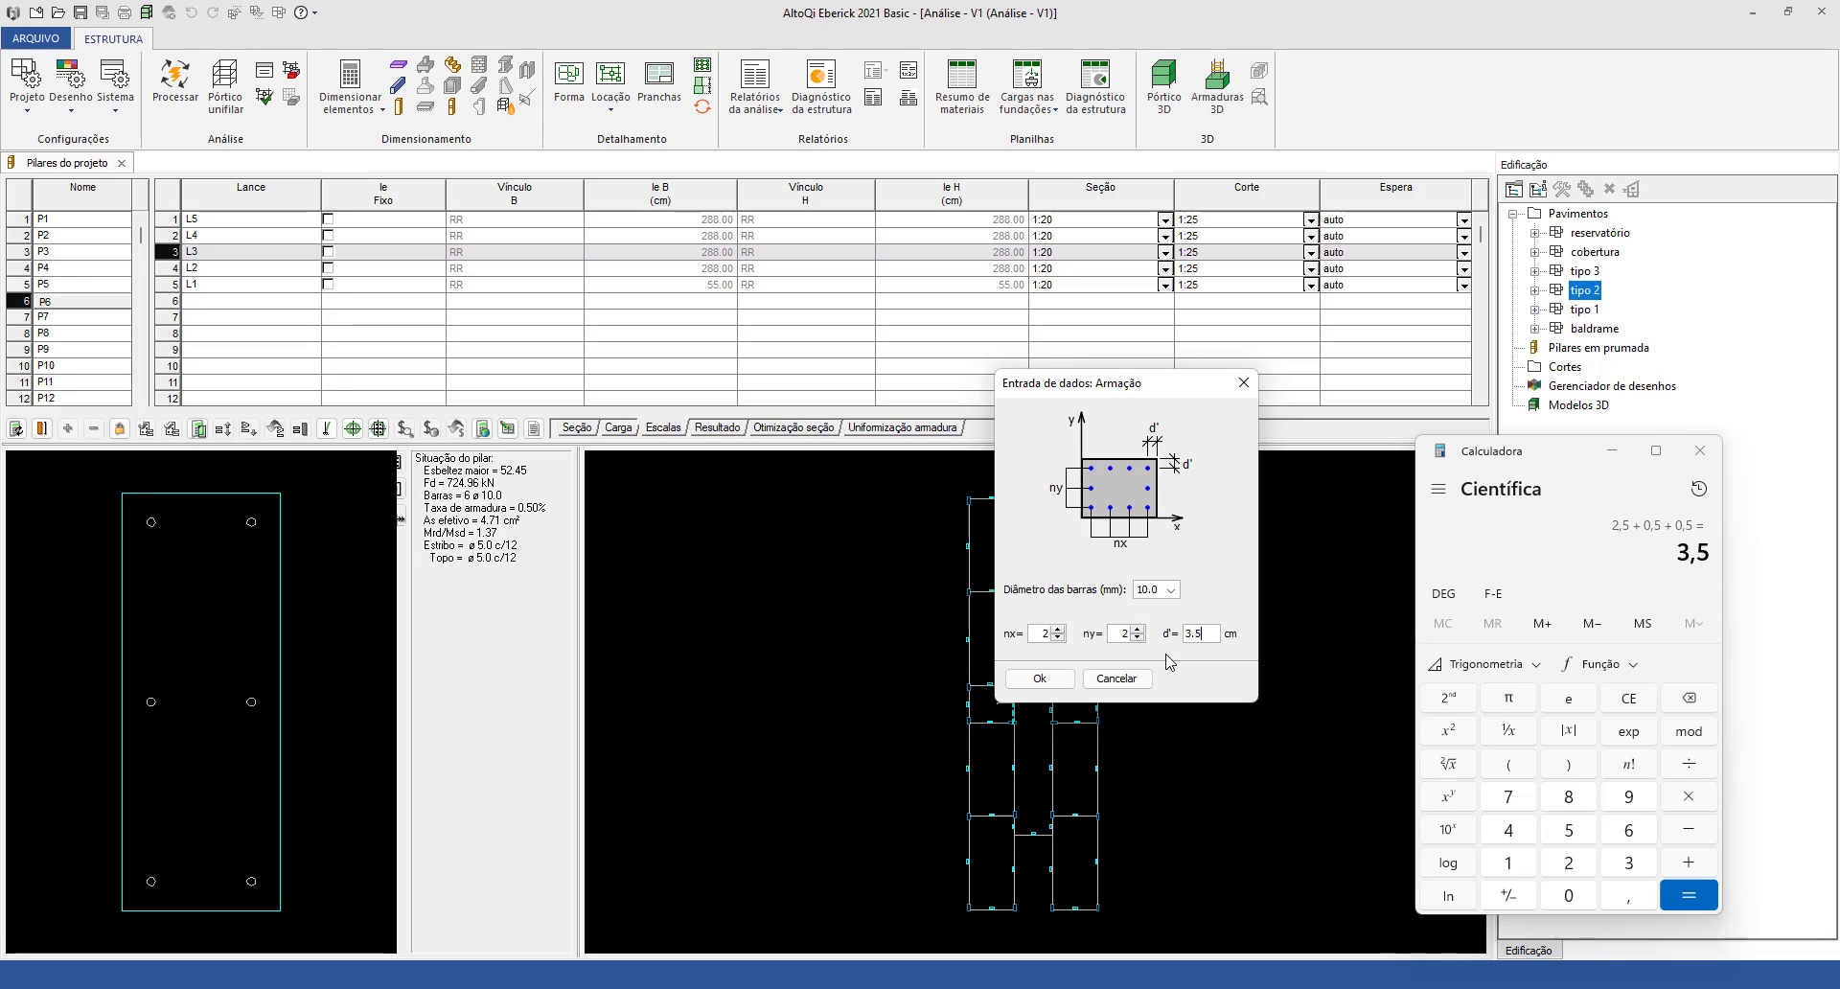
Close the calculator, confirm the reinforcement data and open PCalc's internal force input.
left_click(1705, 462)
left_click(1705, 462)
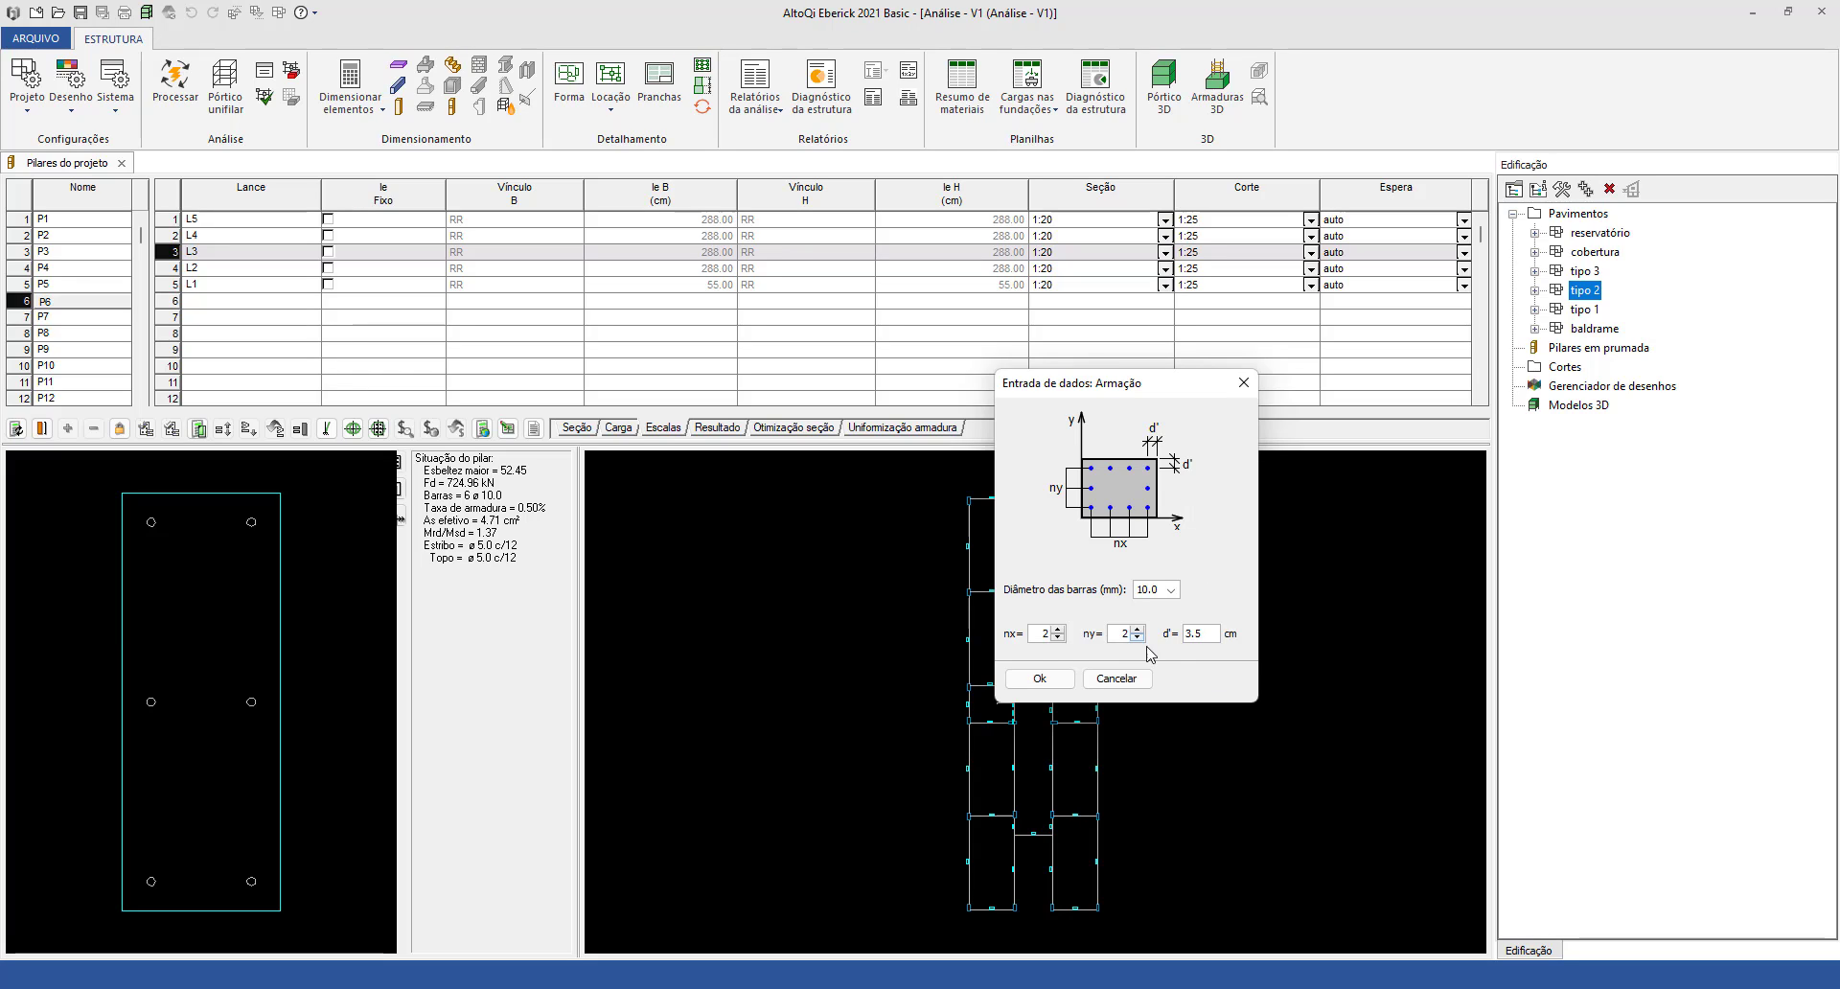
left_click(1040, 679)
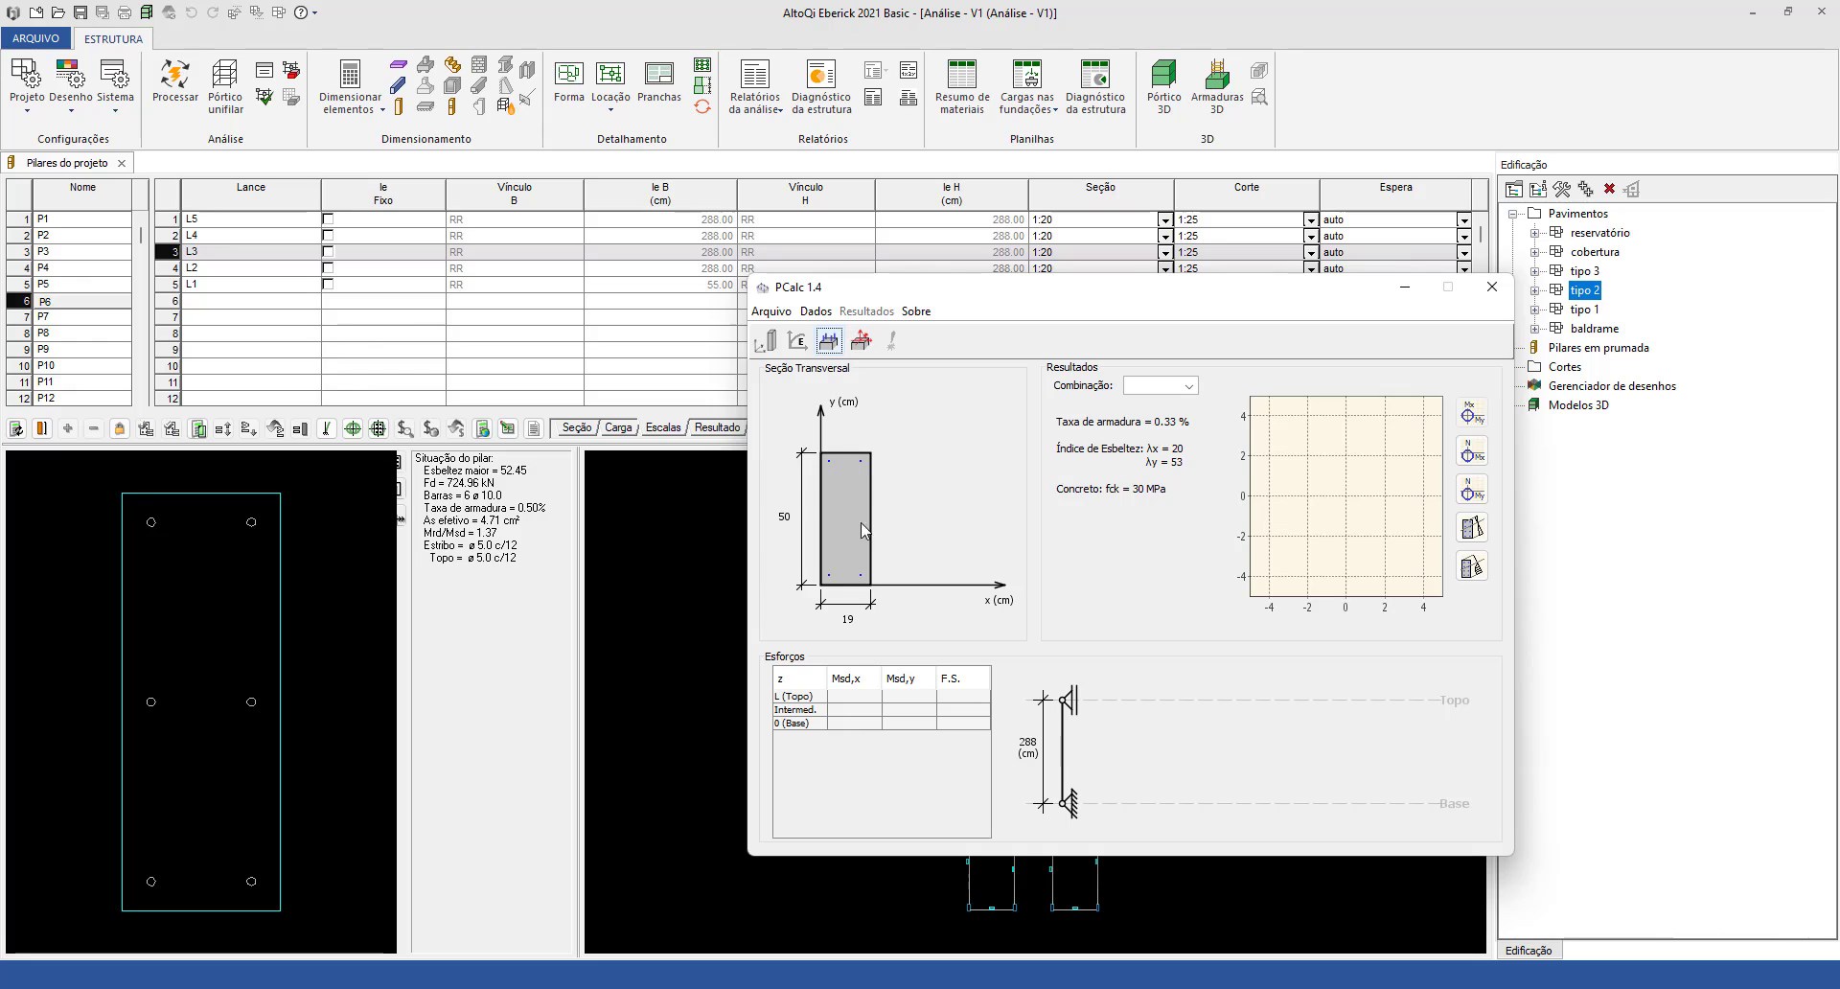
left_click(862, 341)
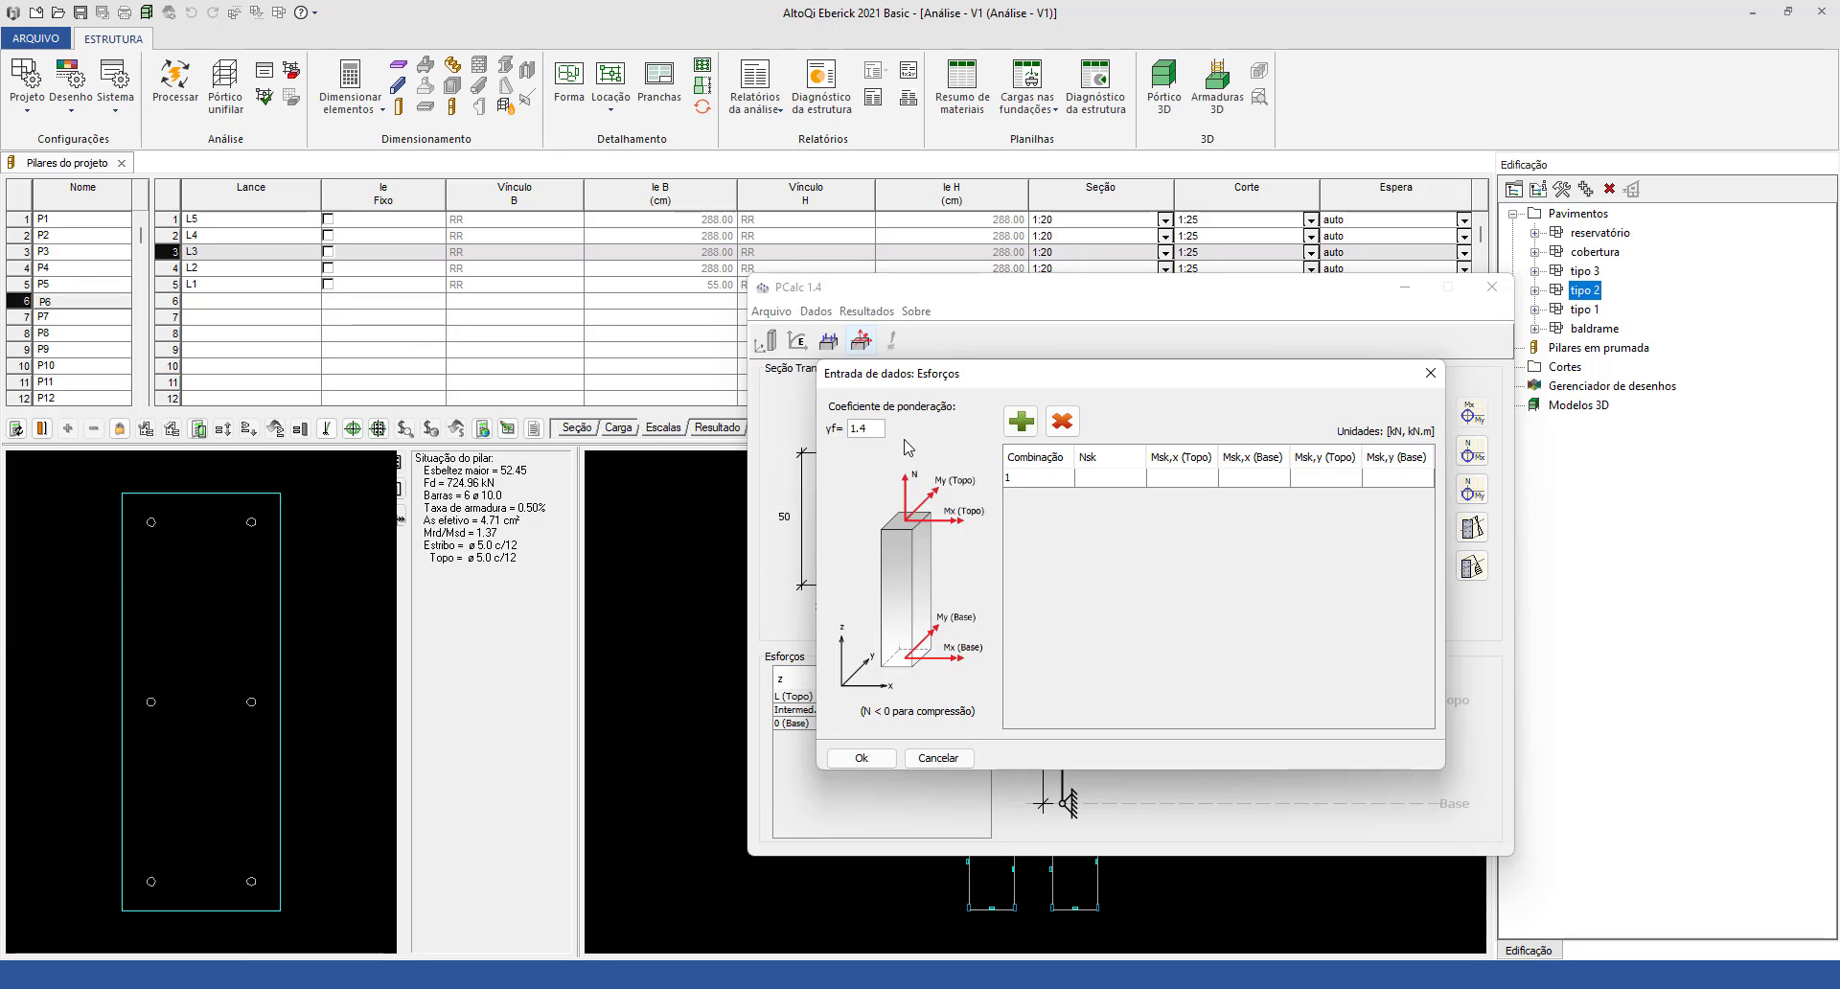
Switch to the NBR 6118 PDF in Adobe Acrobat Reader, search for "pilares" and go through the occurrences.
key("alt+Tab")
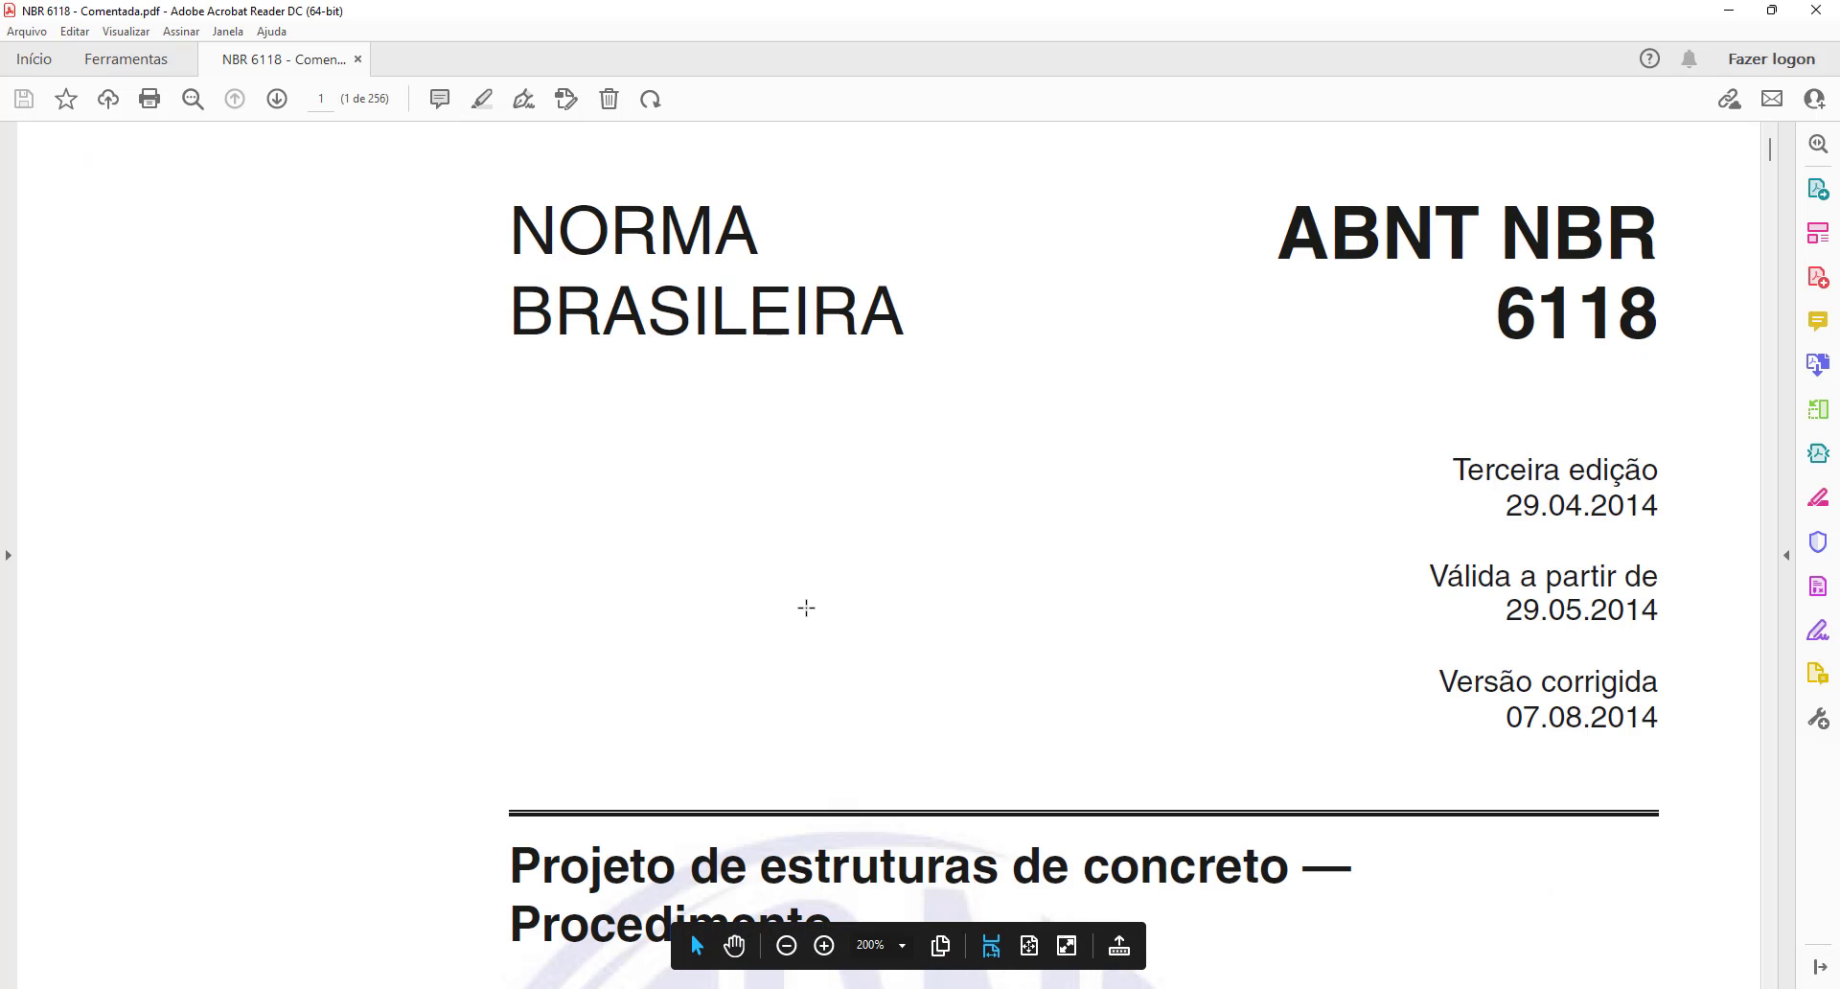
key("ctrl+f")
type("pilares")
key("Return")
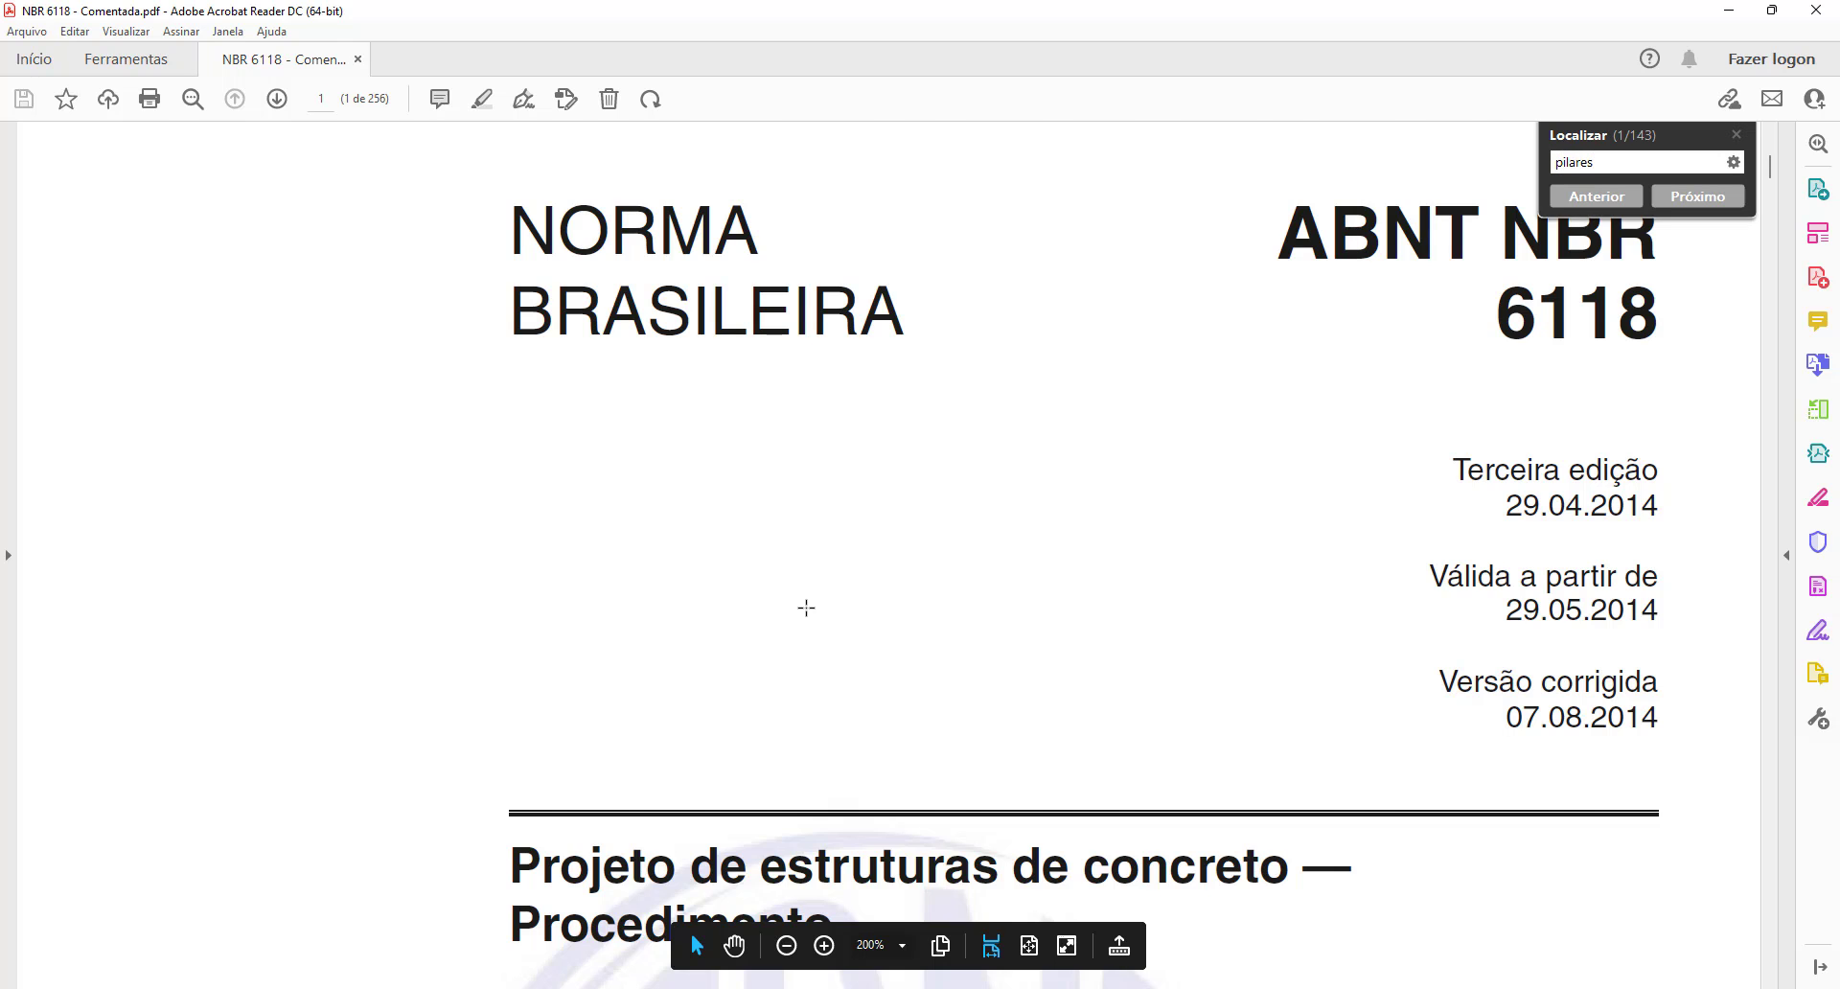
key("Return")
key("Return")
key("Return")
key("Return")
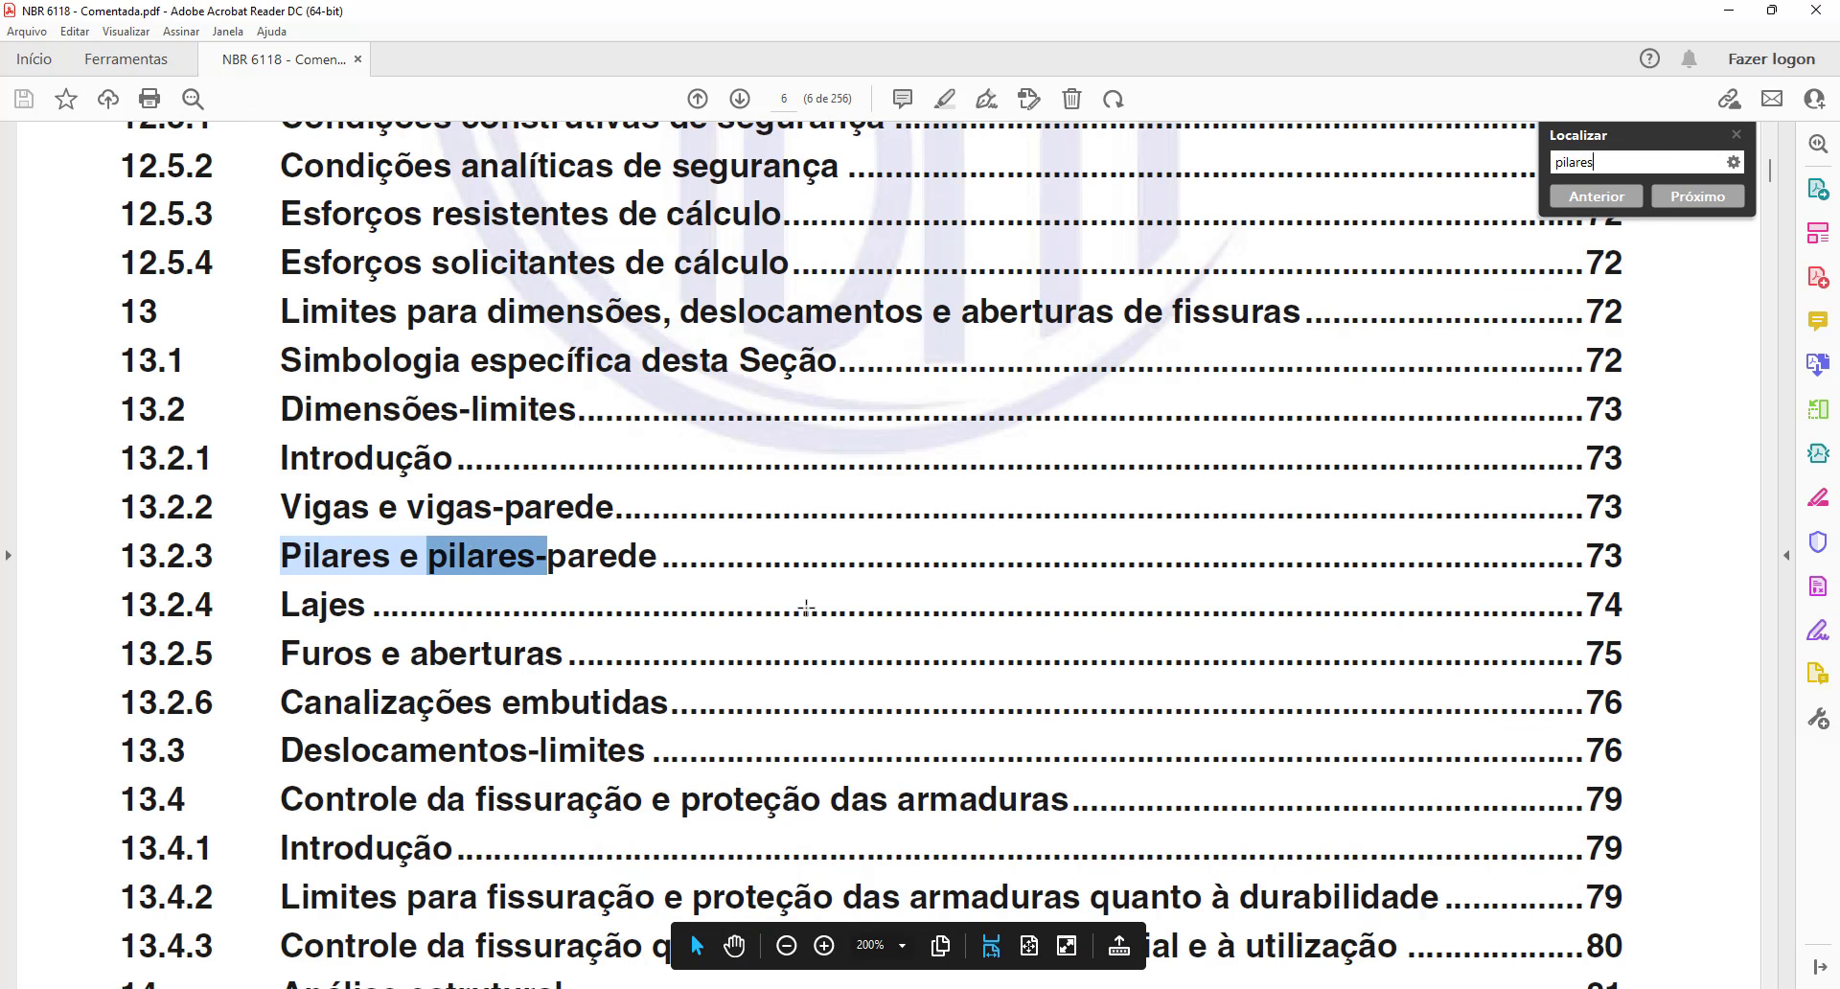
key("Return")
key("Return")
key("Return")
key("Return")
key("Return")
key("Return")
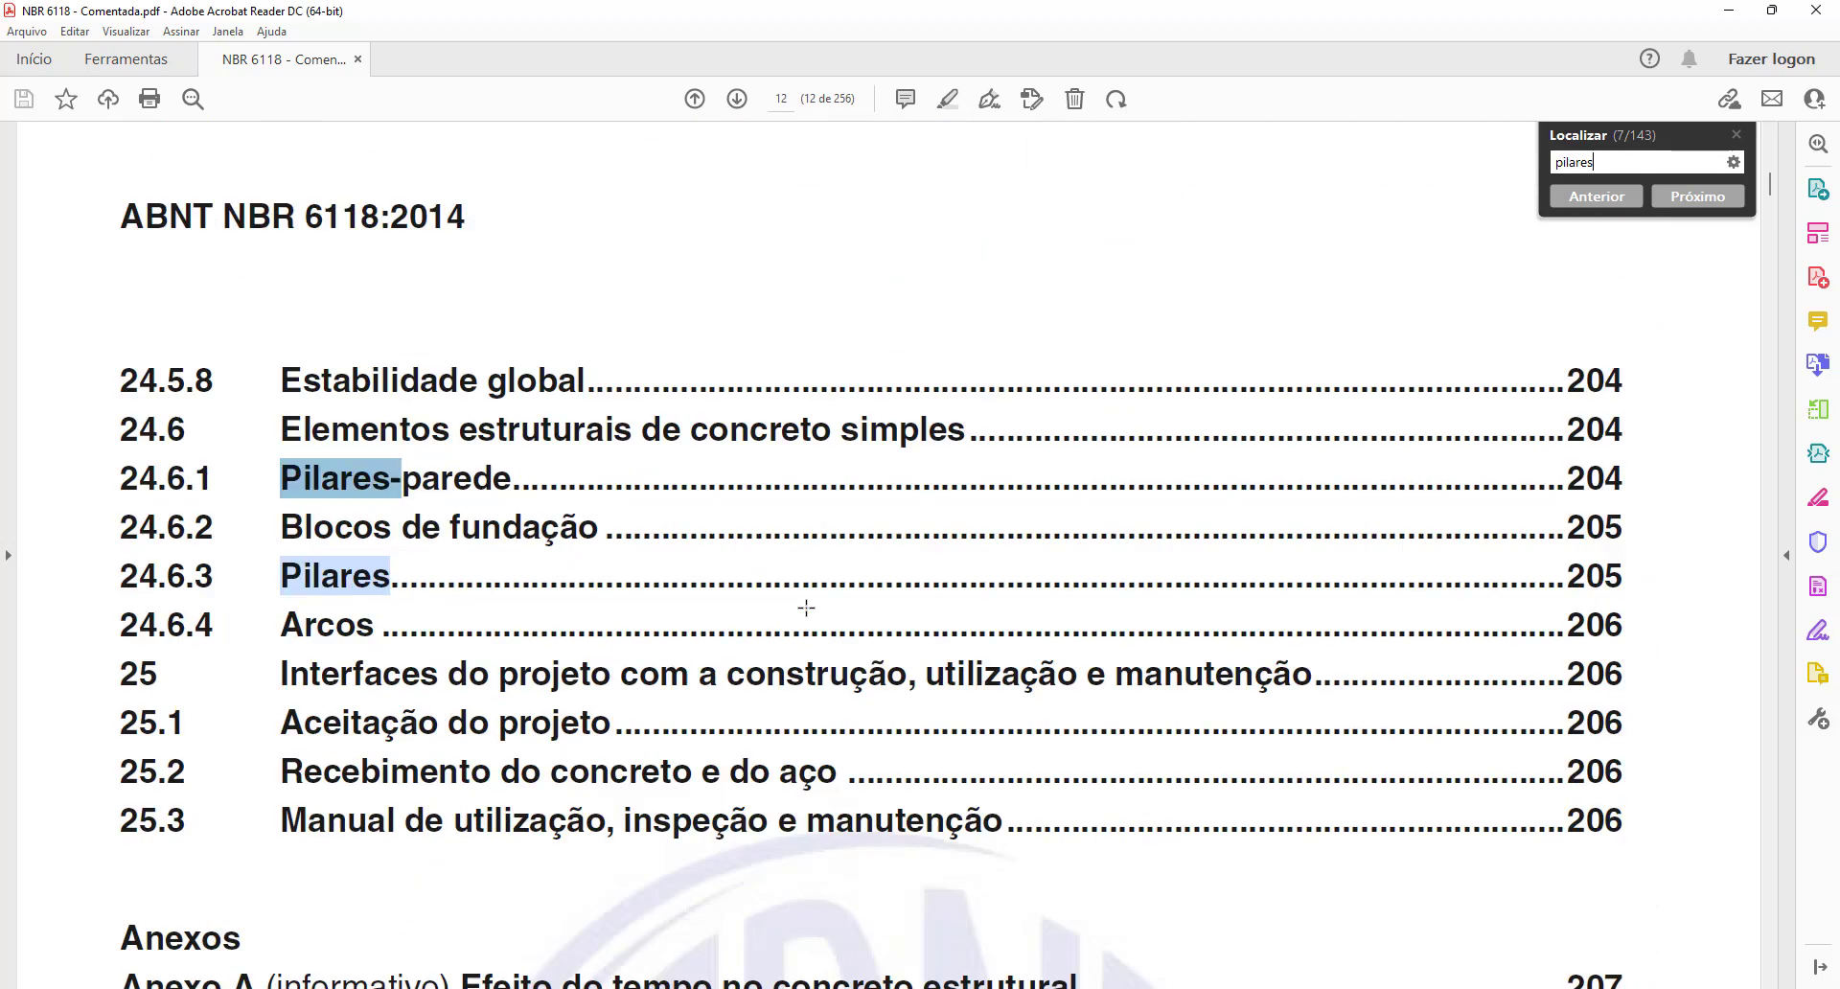
key("Return")
key("Return")
key("Return")
key("Return")
key("Return")
key("Return")
key("Return")
key("Return")
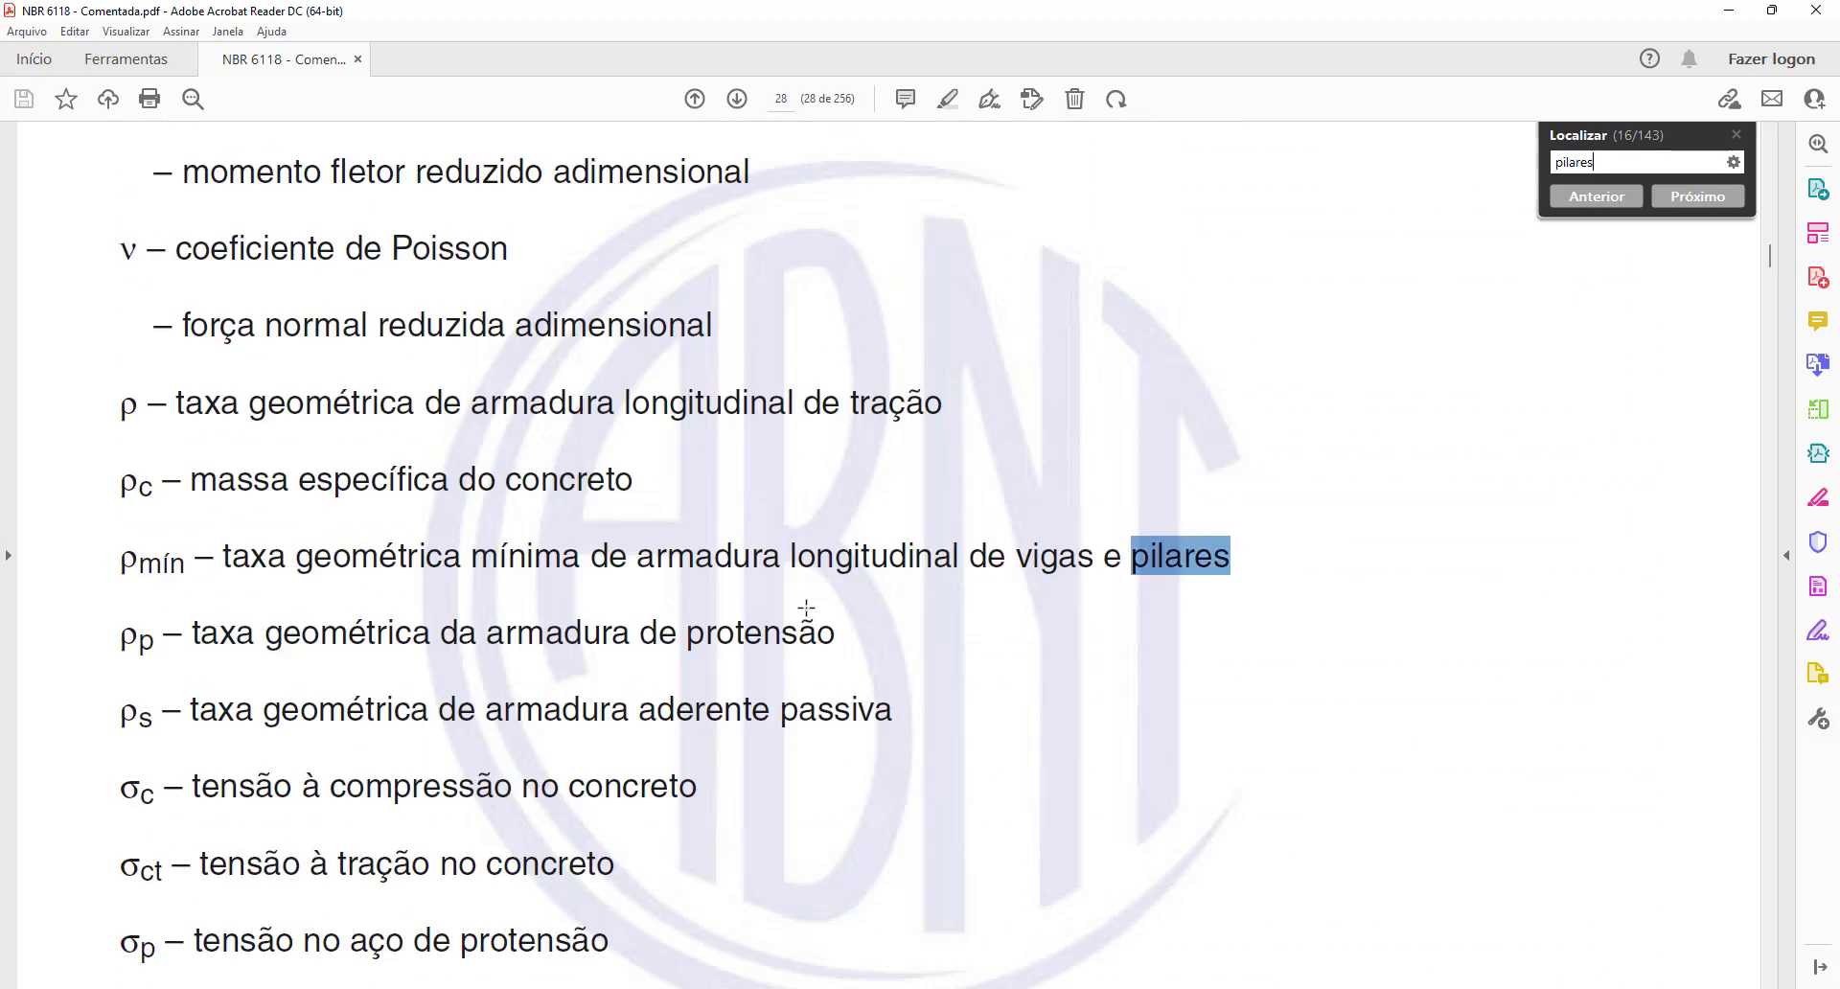
key("Return")
key("Return")
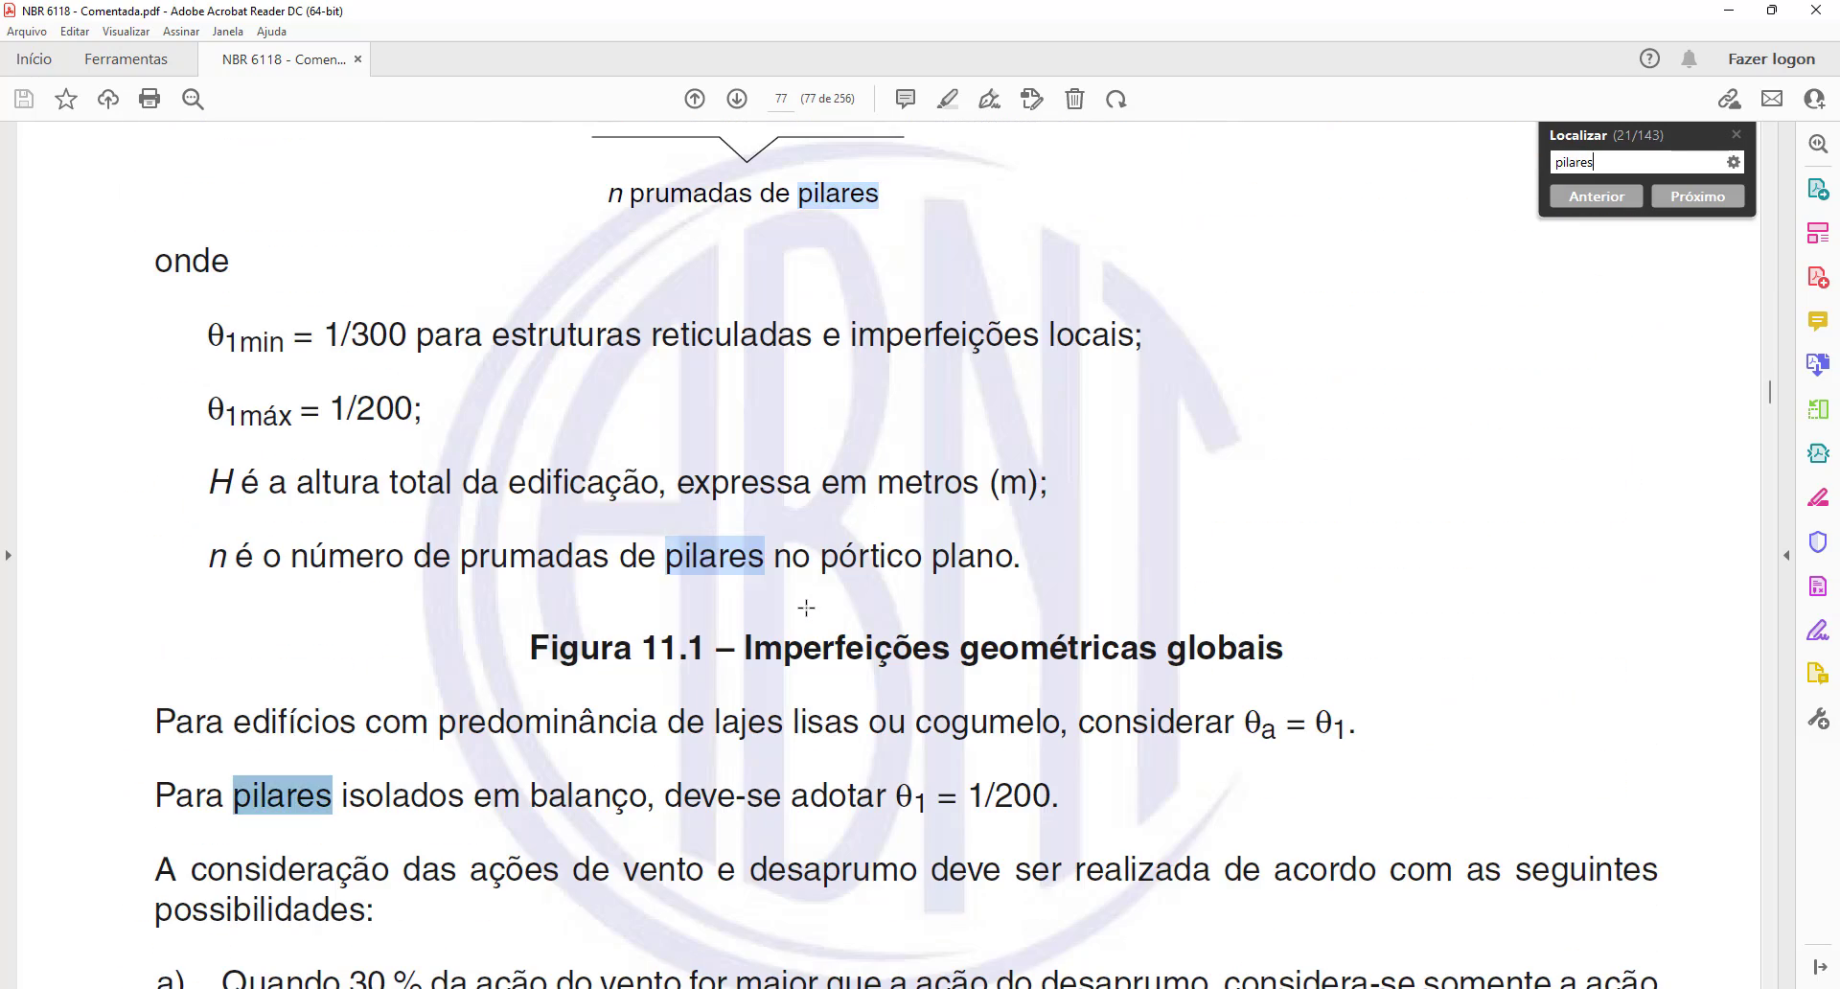
Continue through the occurrences with whole pages shown, up to section 13.2.3, and read Table 13.1 on the additional coefficient γn.
scroll(1015, 911, "down", 1)
left_click(1031, 946)
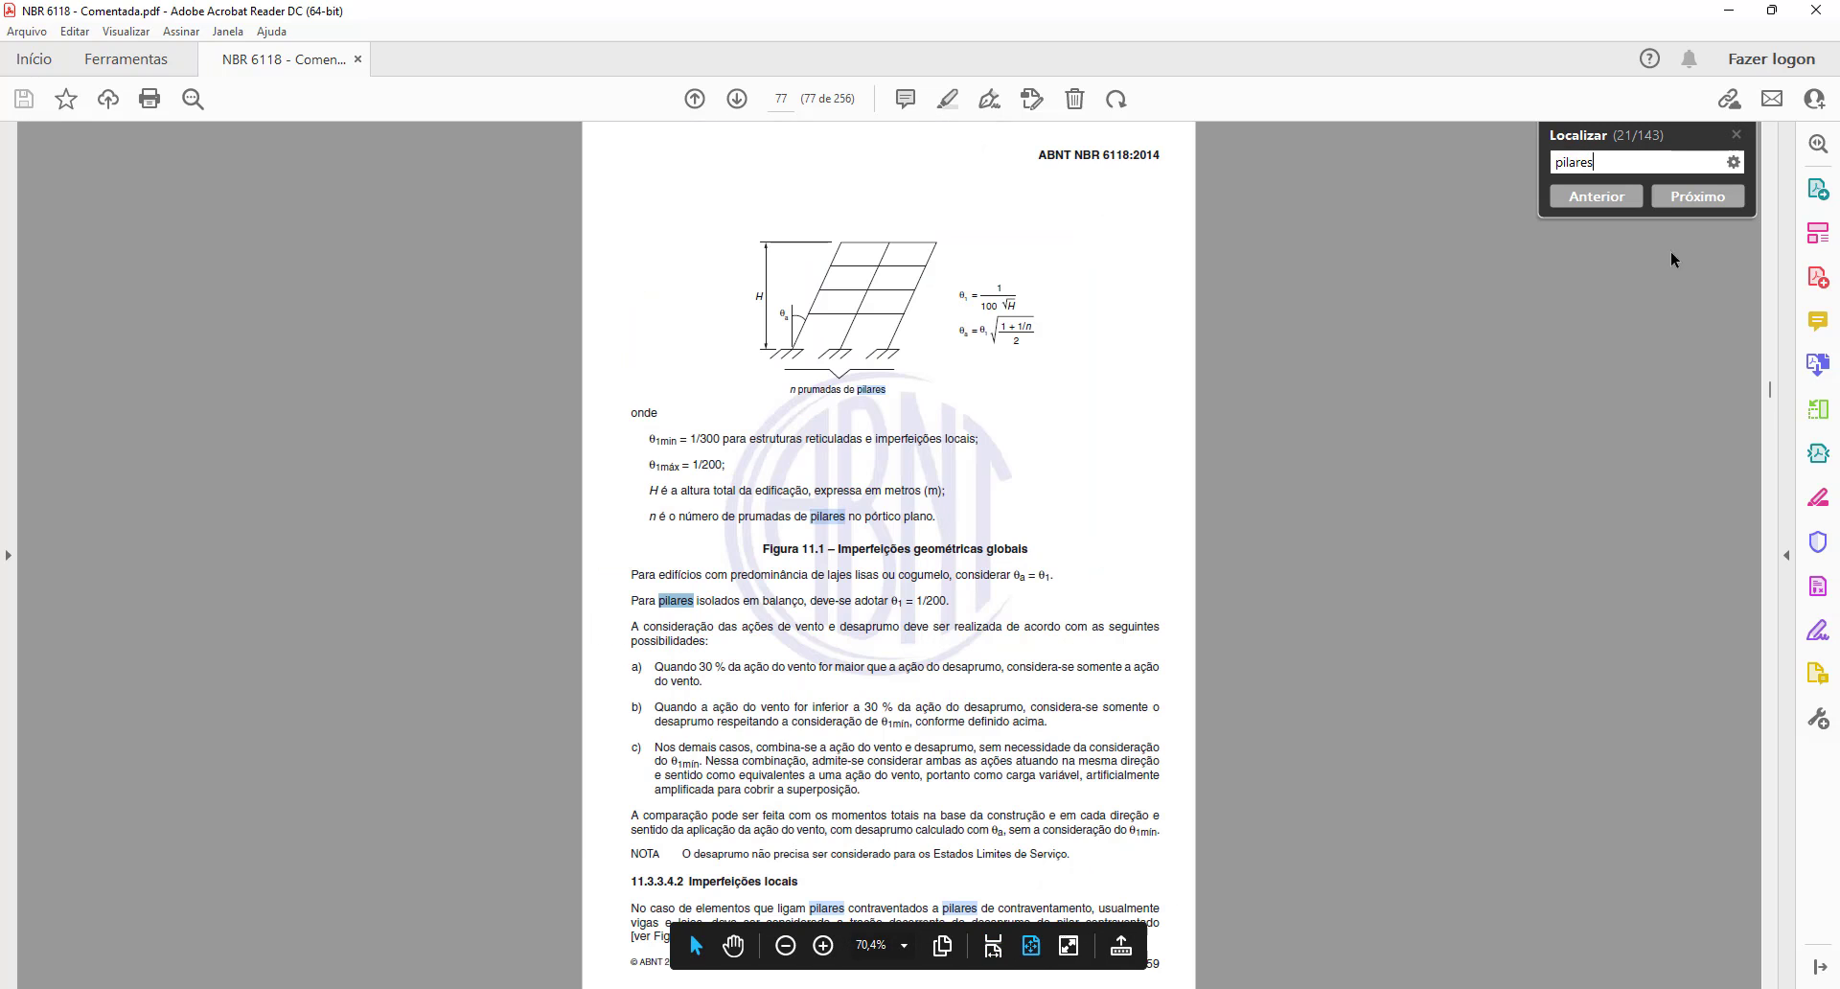
left_click(1698, 196)
left_click(1698, 196)
left_click(1698, 196)
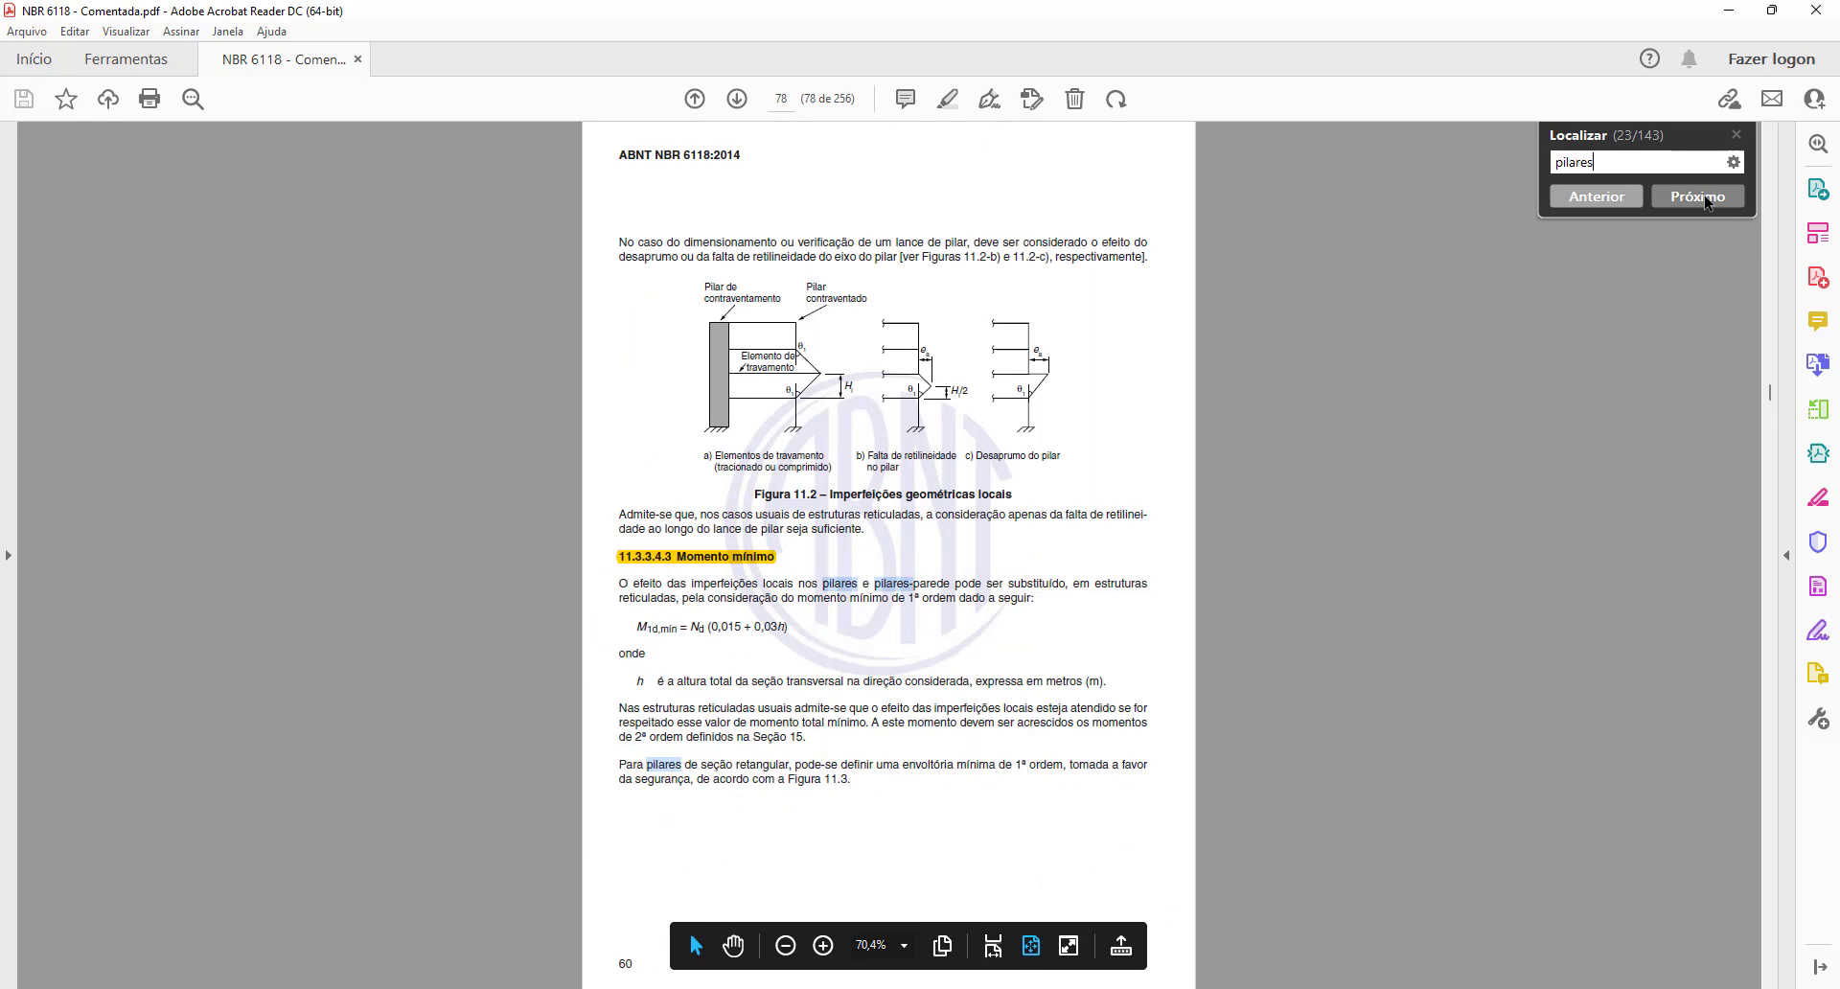
left_click(1698, 196)
left_click(1705, 201)
left_click(1705, 201)
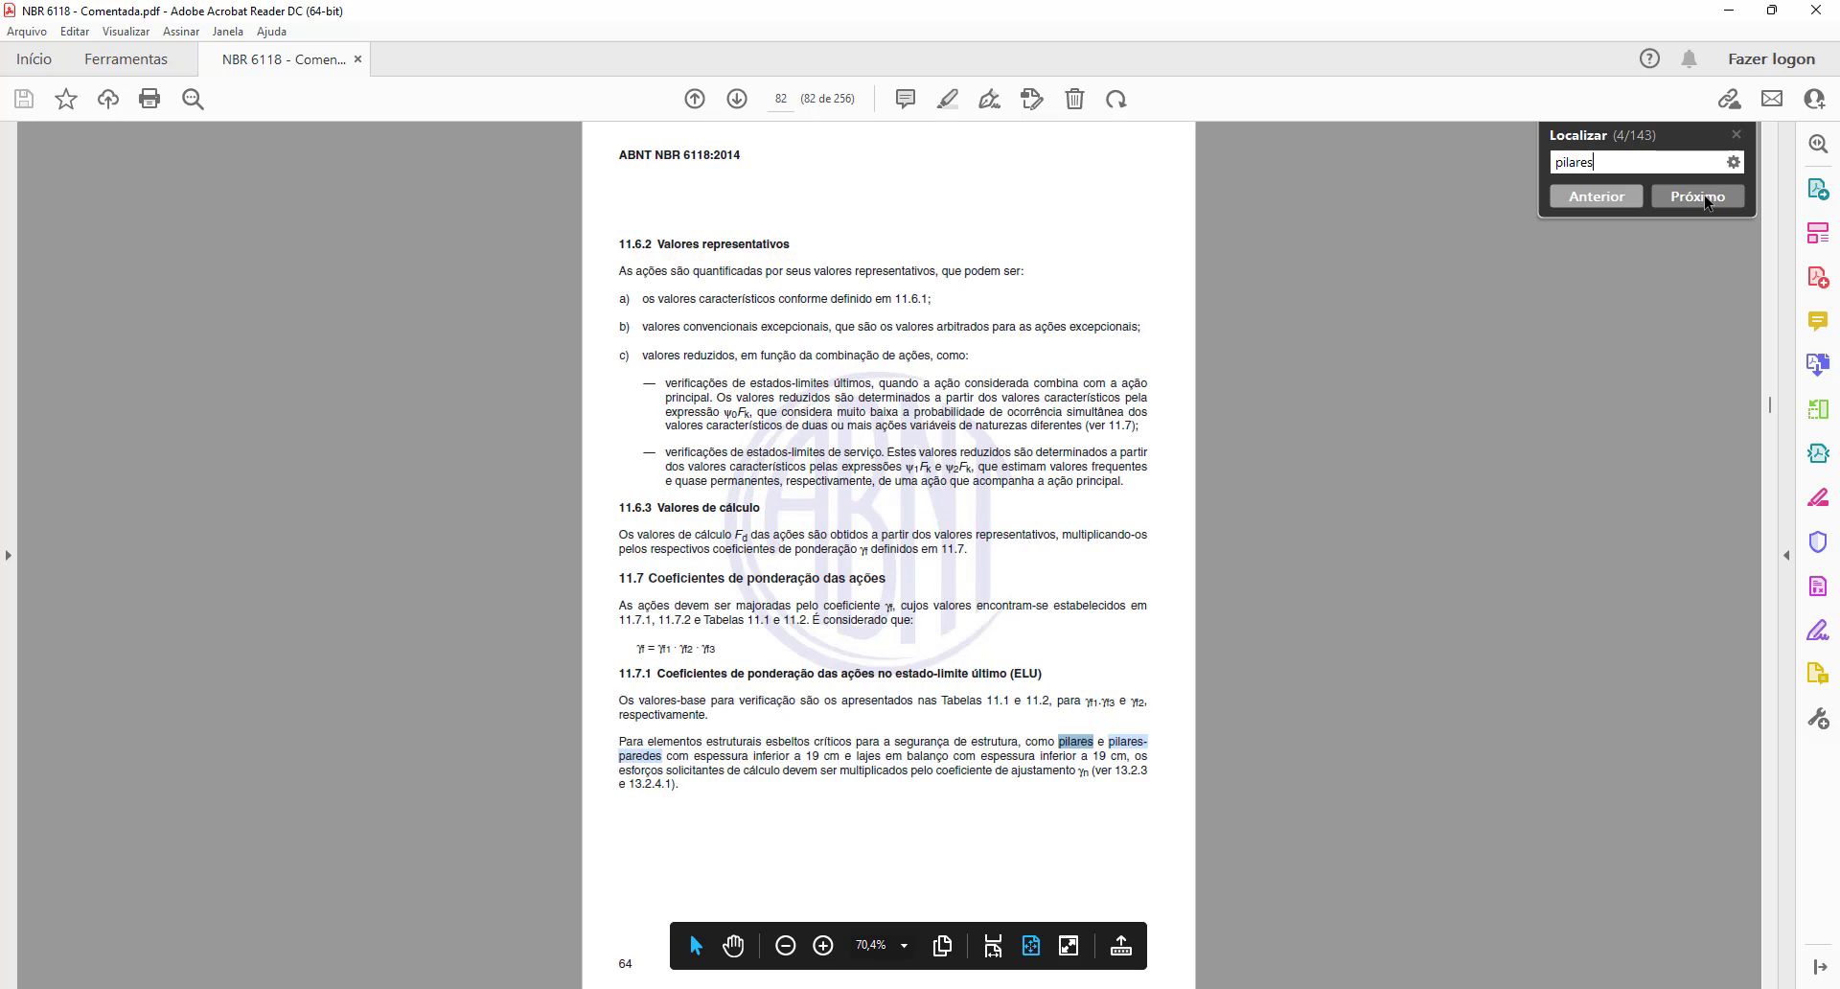
left_click(1705, 202)
left_click(1705, 202)
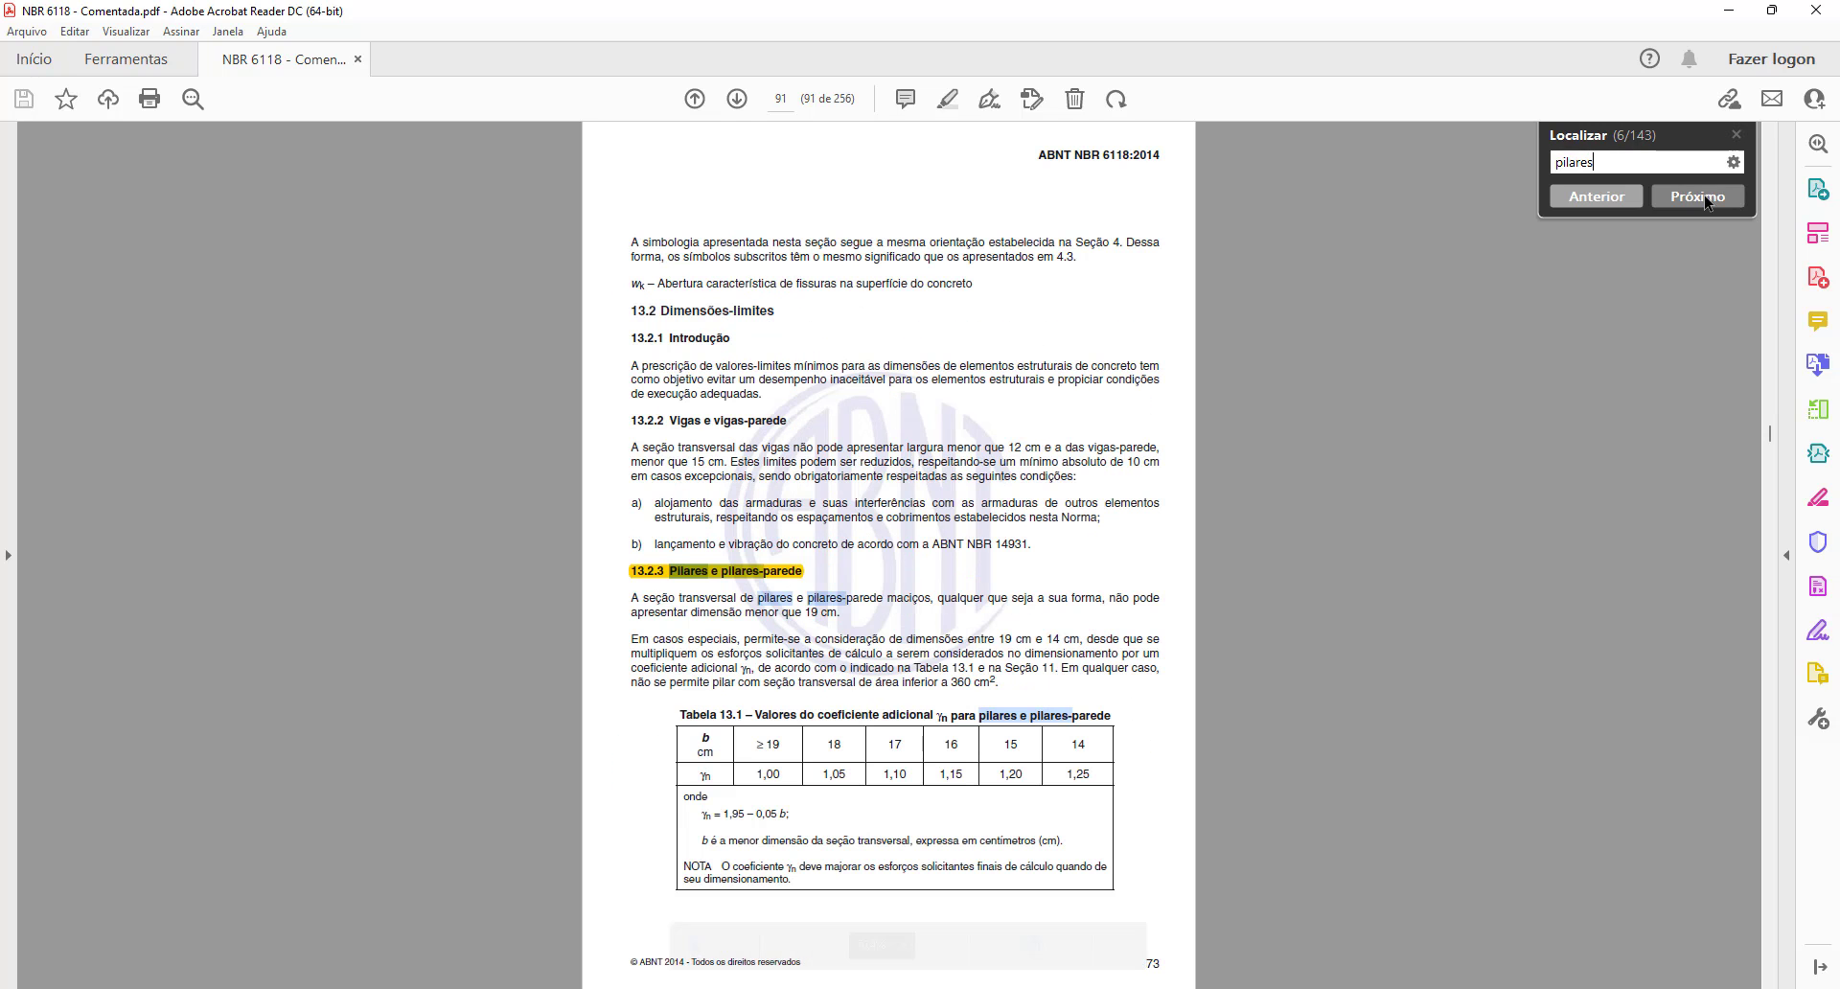
left_click(1738, 135)
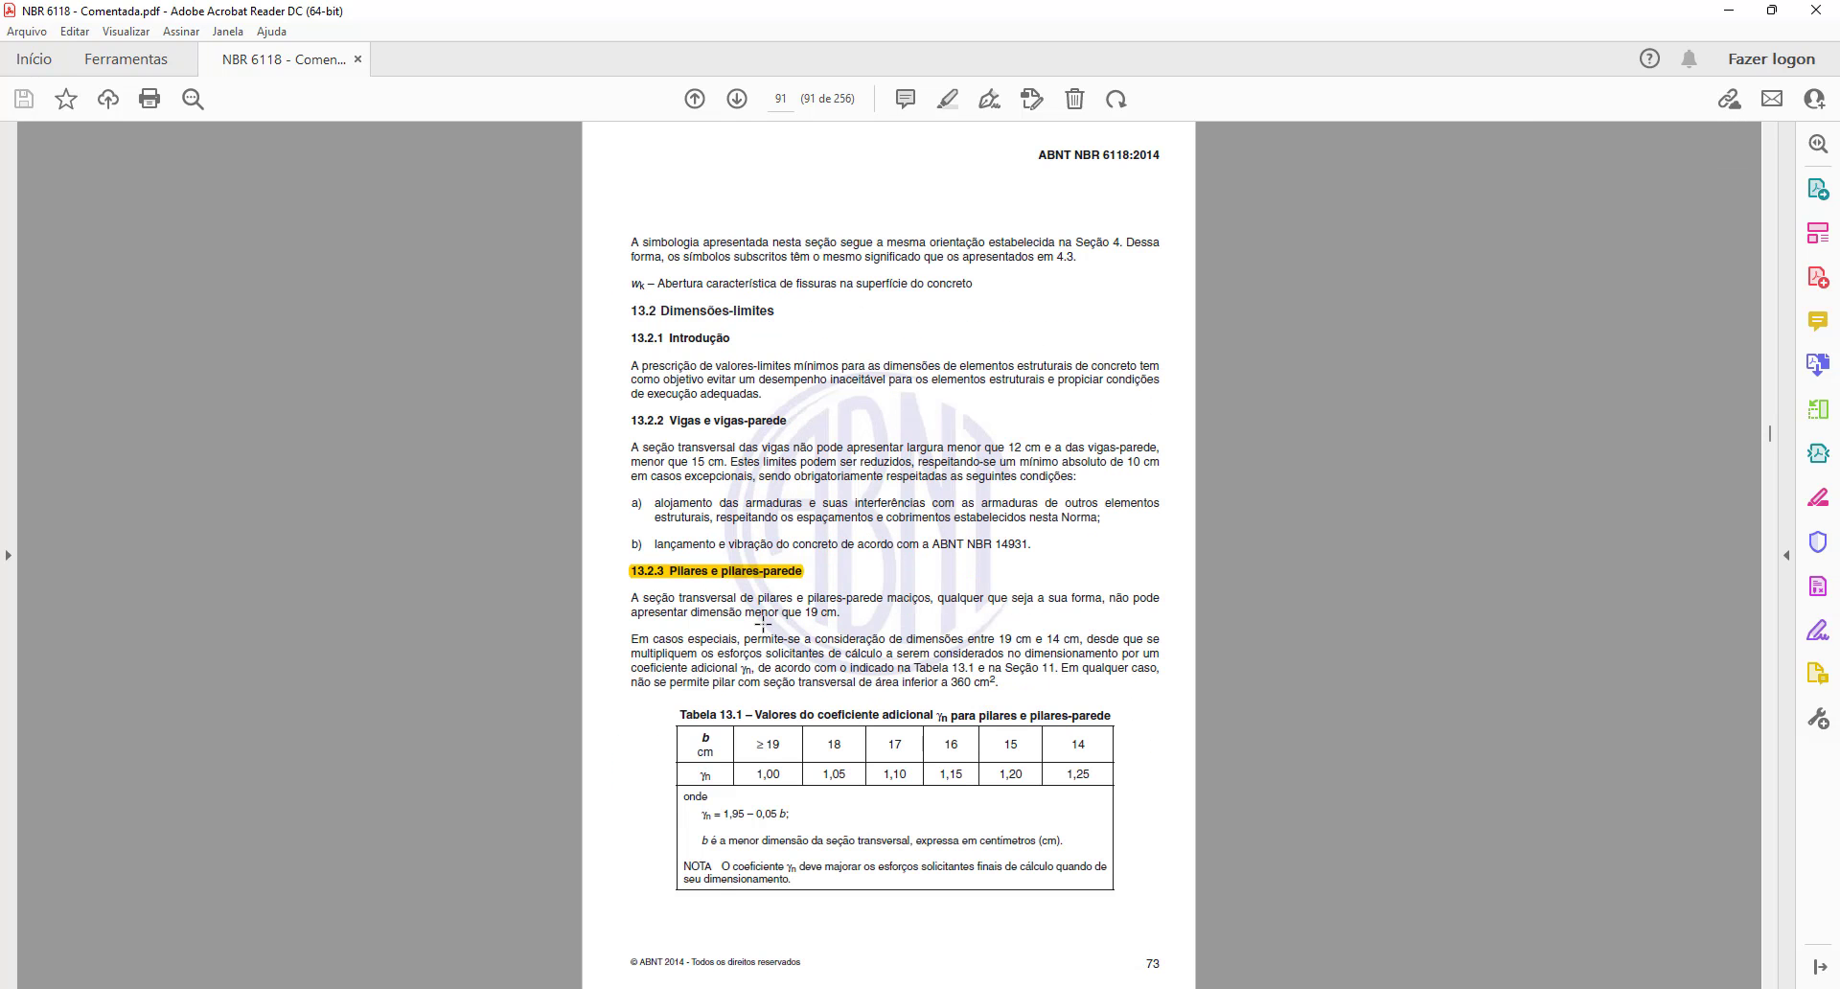
scroll(763, 625, "up", 3, "ctrl")
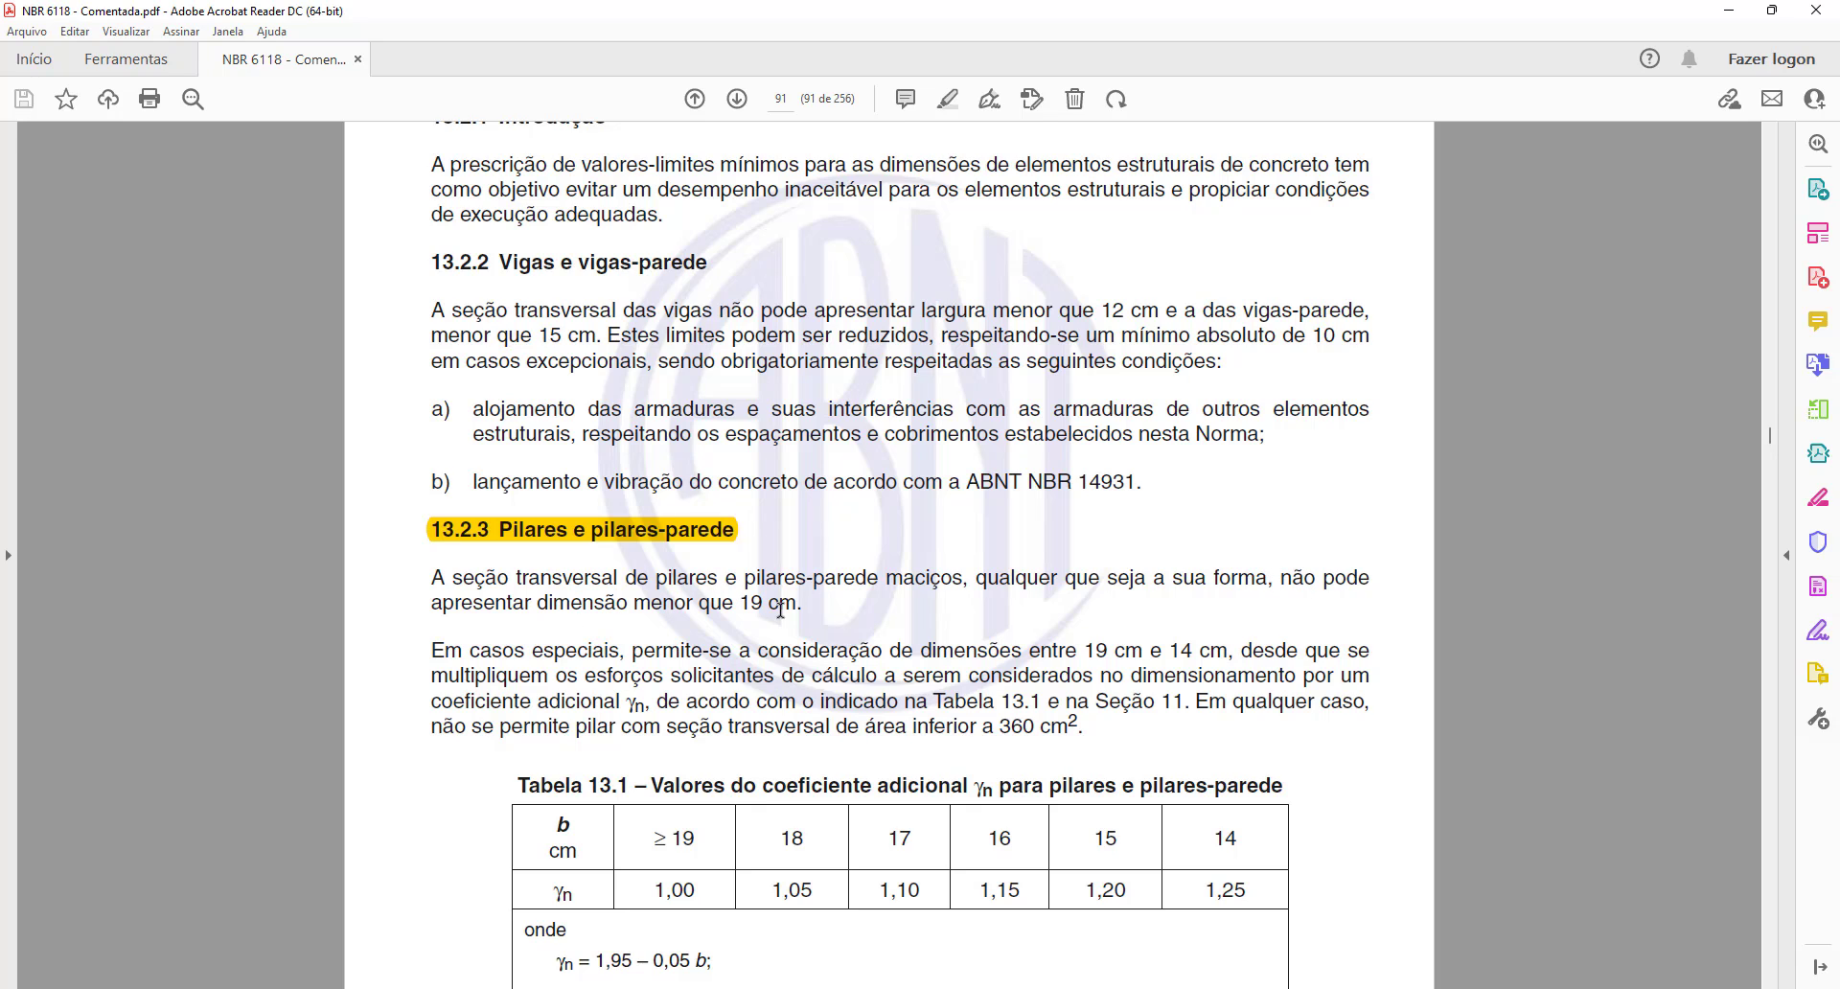
scroll(748, 609, "down", 4)
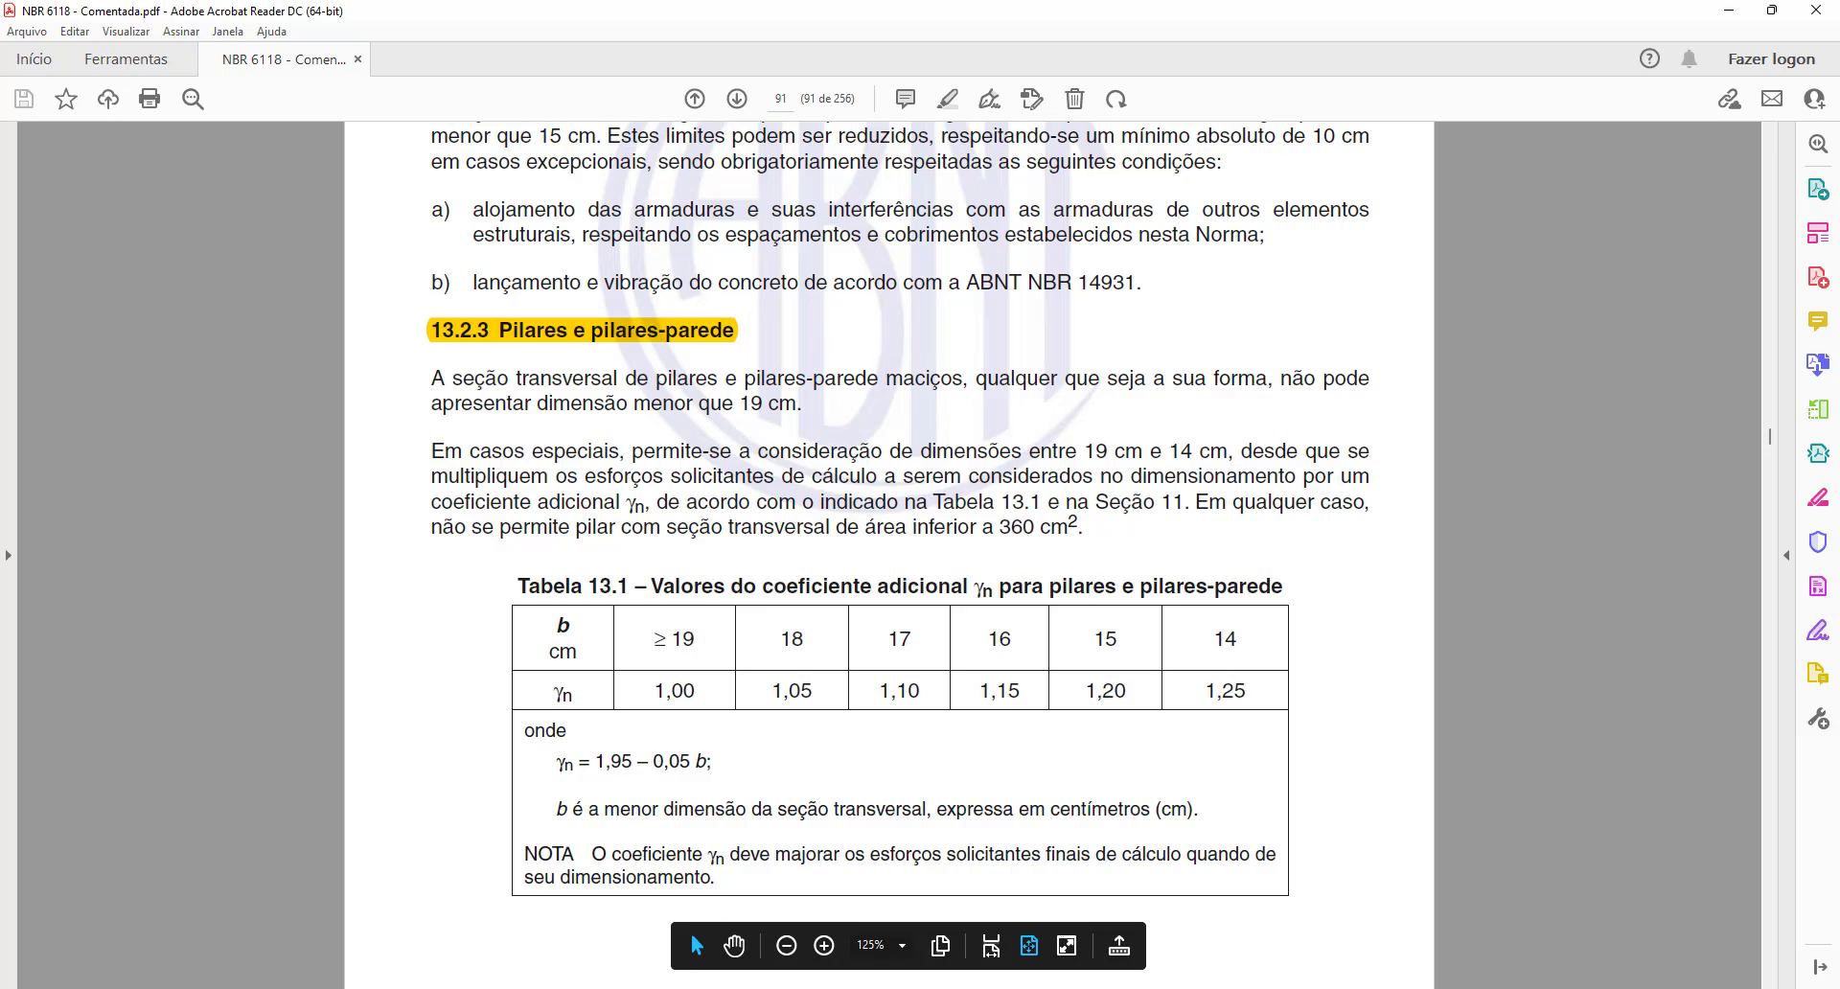
Return to PCalc's force input, calculate 1,4 × 1,25 in the Windows calculator and set the weighting coefficient γf to 1.75.
left_click(1047, 988)
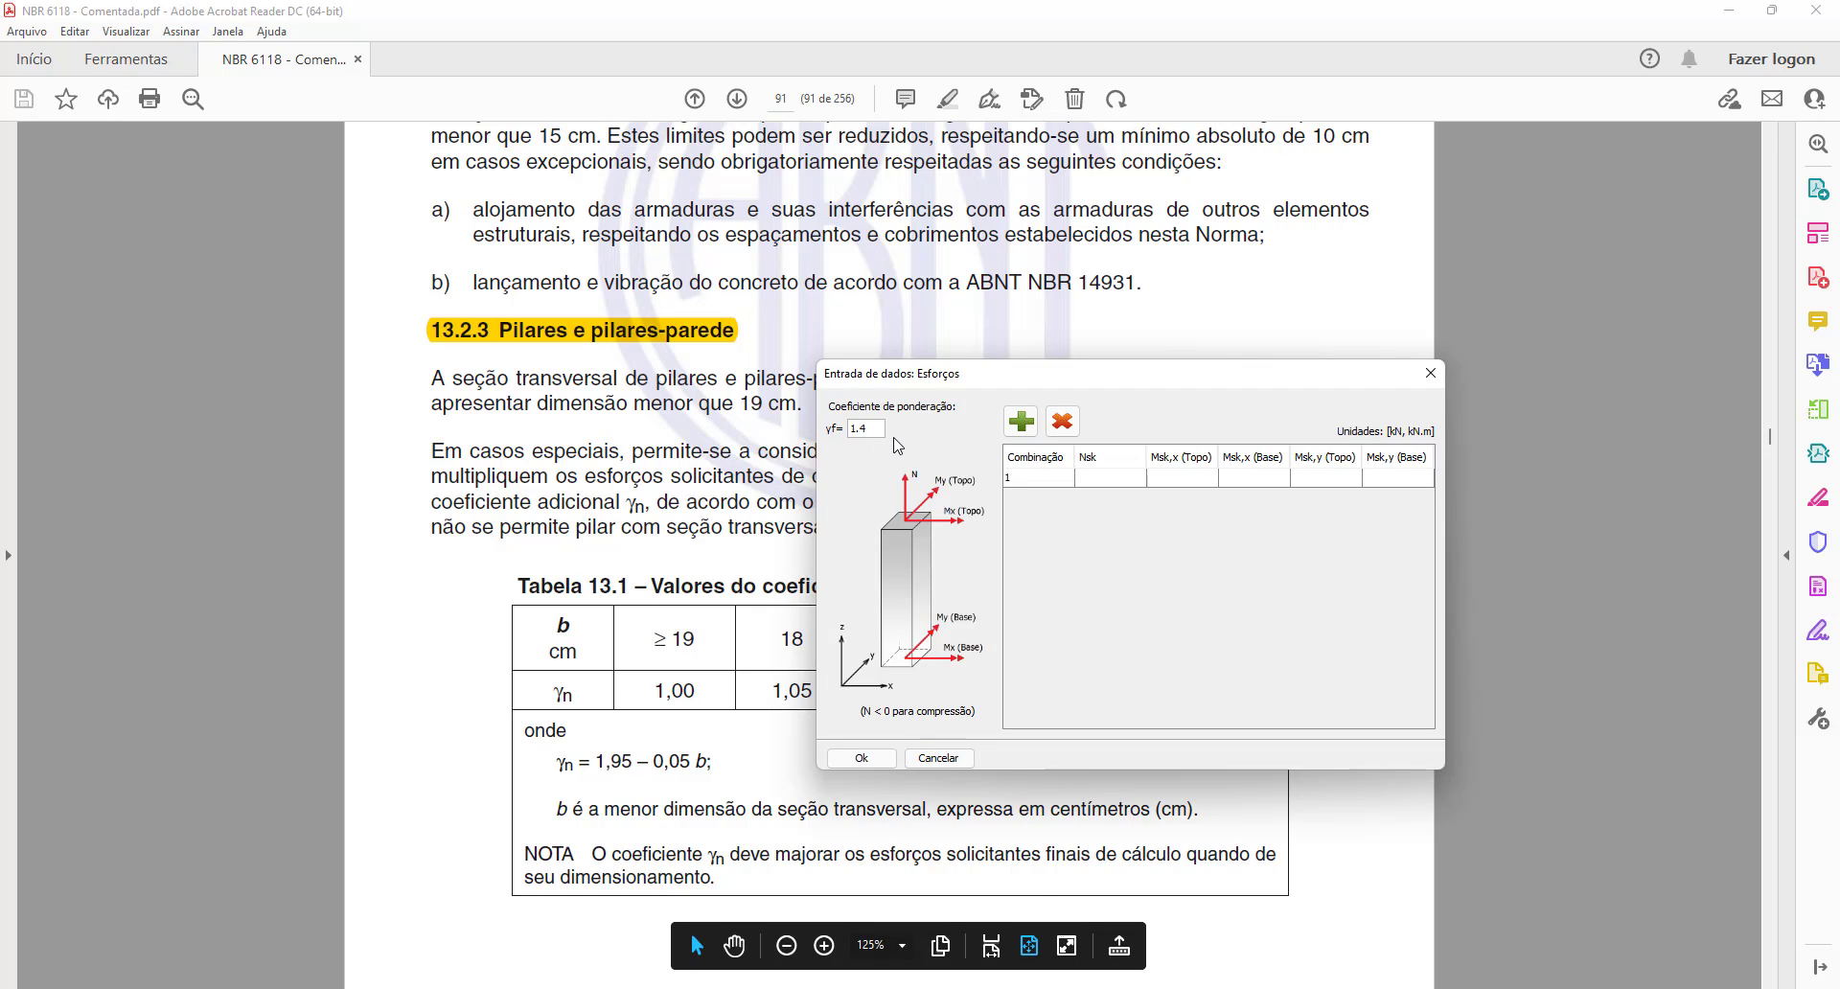
key("XF86Calculator")
type("1,")
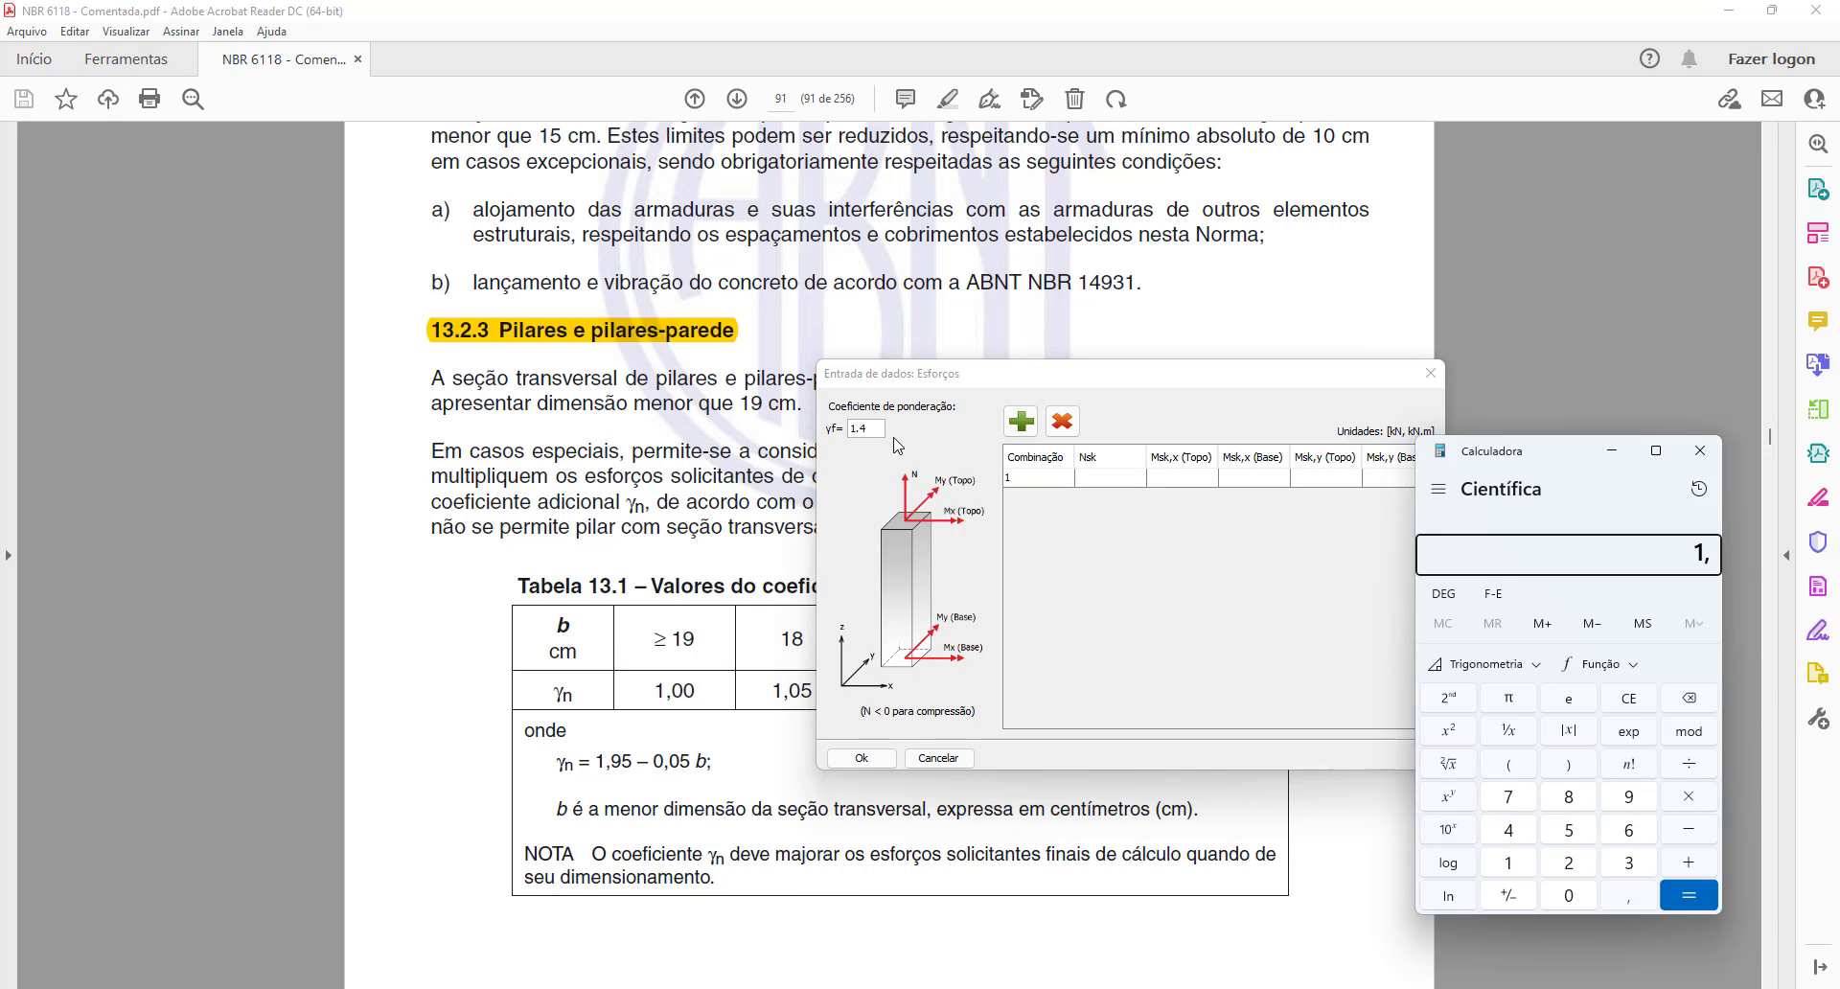
type("4*1,25")
key("Return")
left_click(876, 431)
key("BackSpace")
type("75")
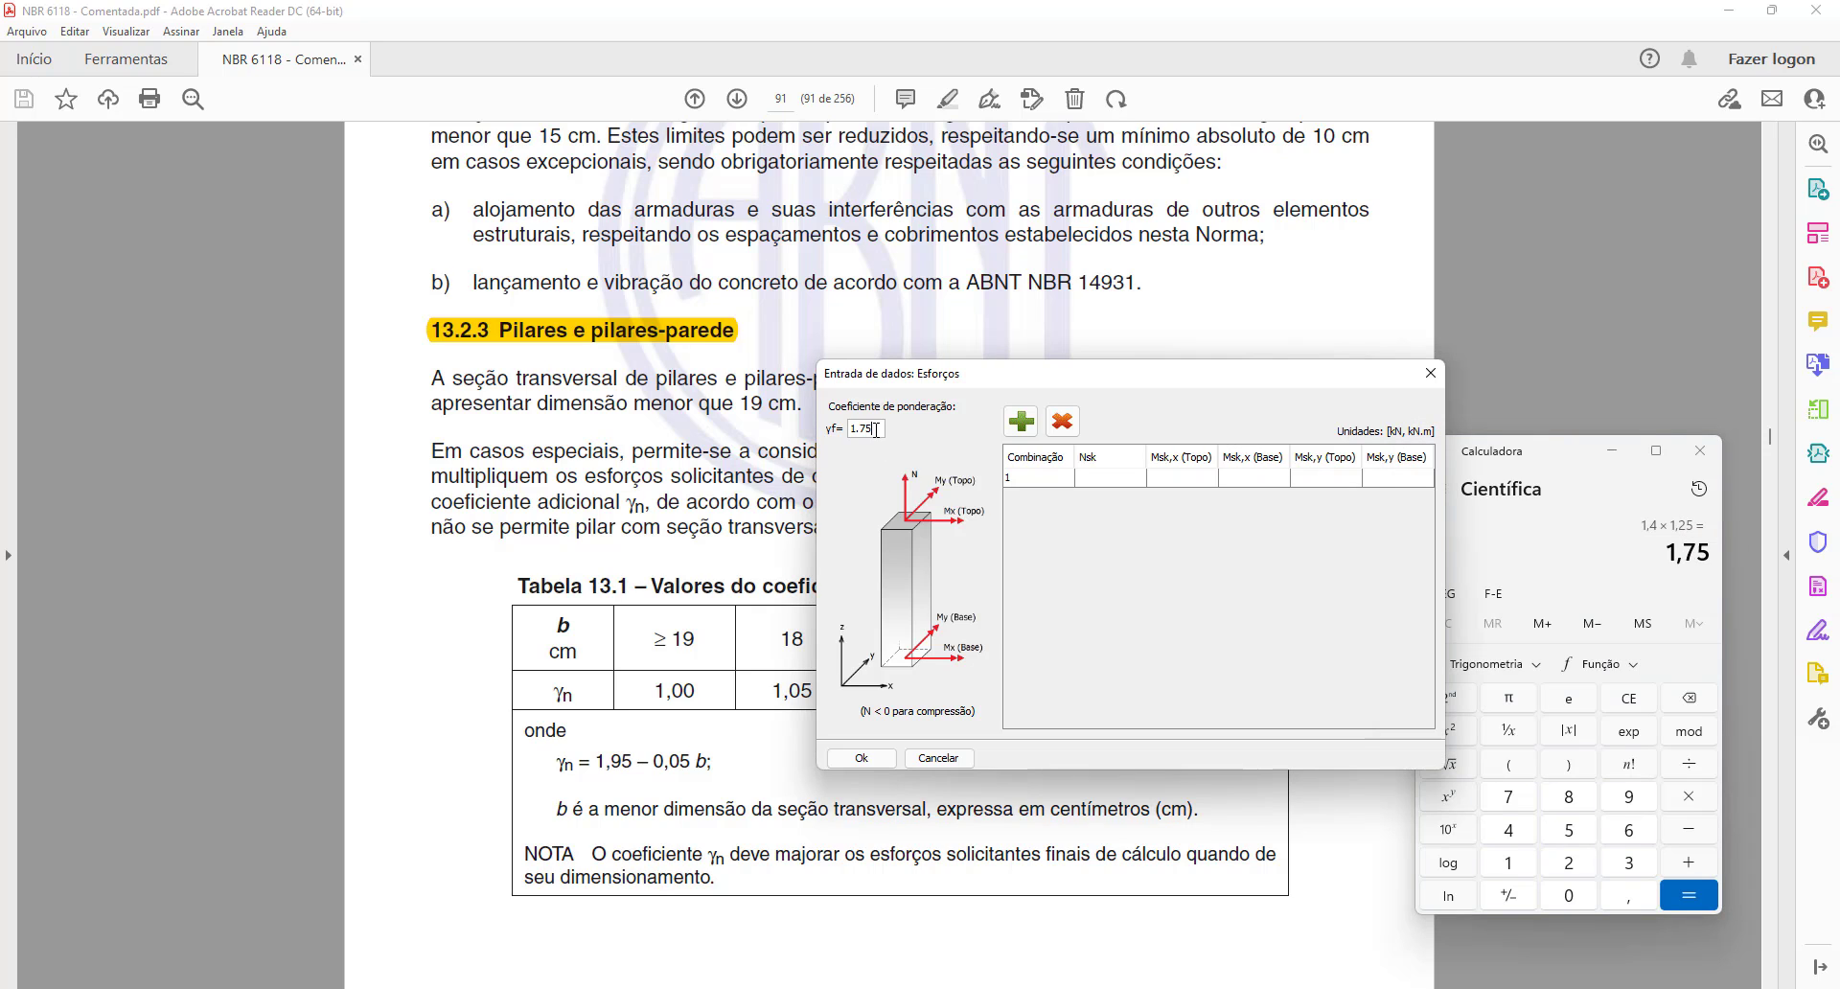
Recheck Table 13.1 in the standard and set the weighting coefficient γf in PCalc to 1.40.
left_click(398, 683)
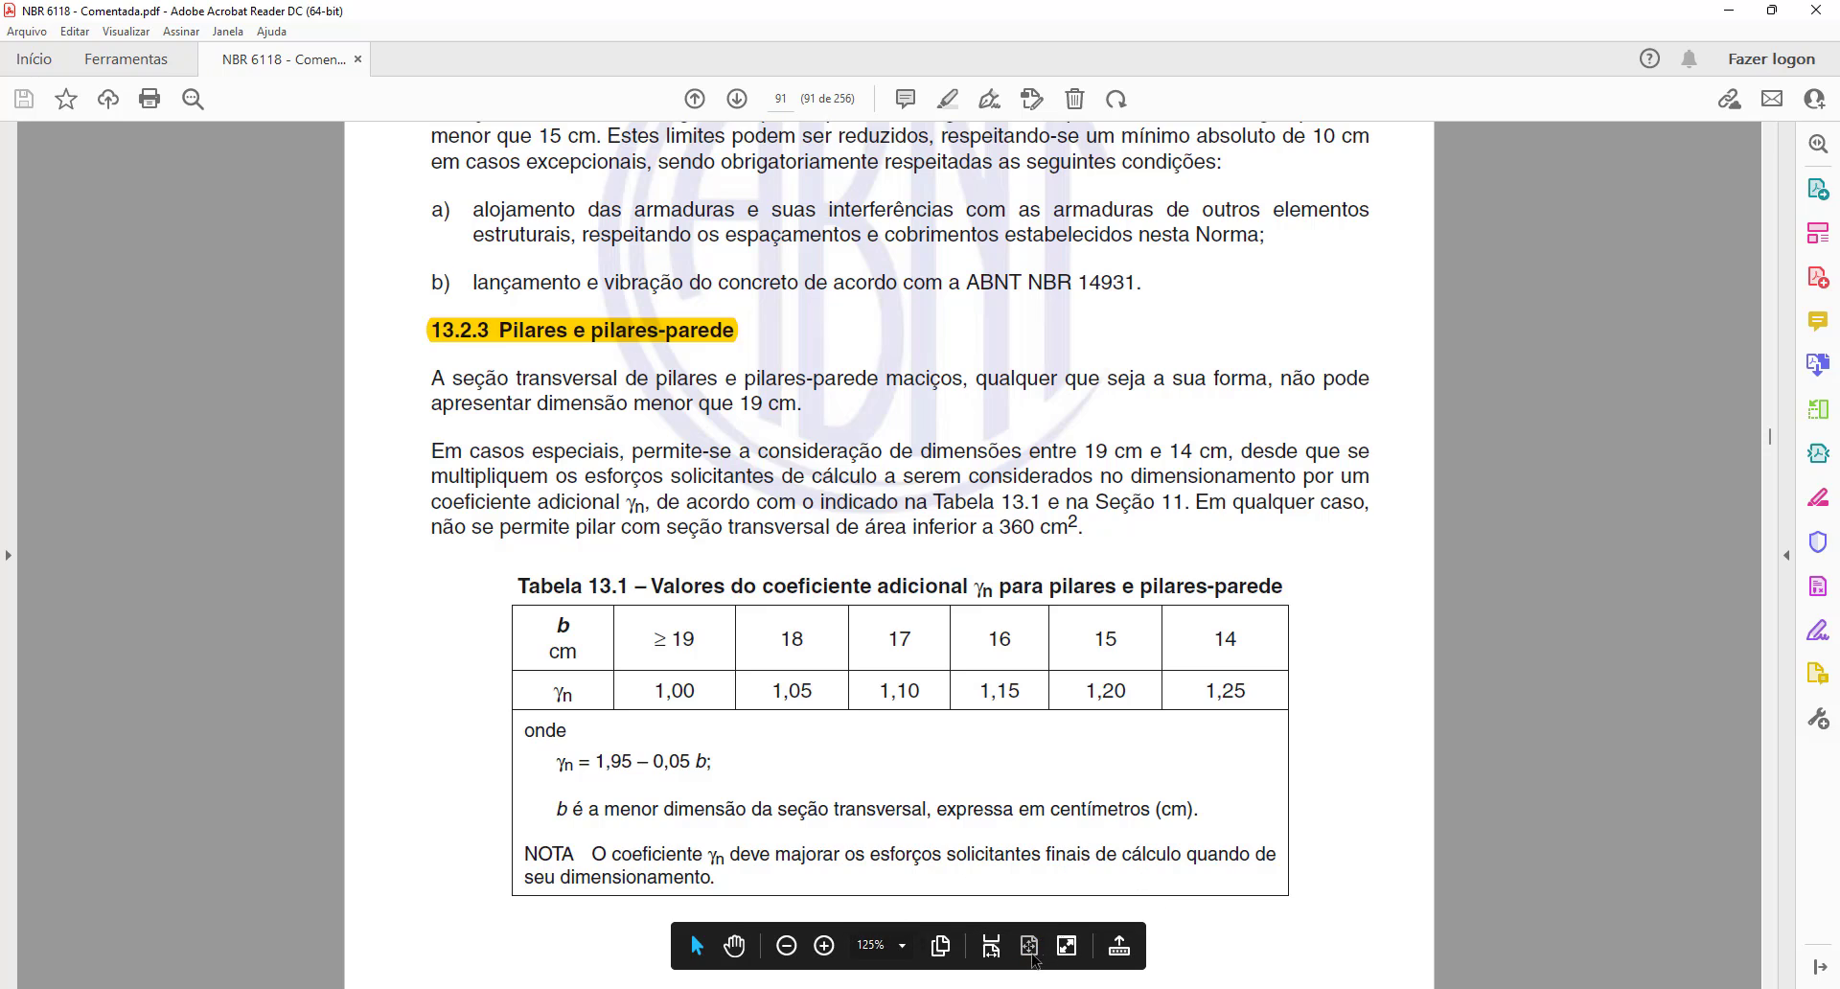
key("alt+Tab")
key("BackSpace")
key("BackSpace")
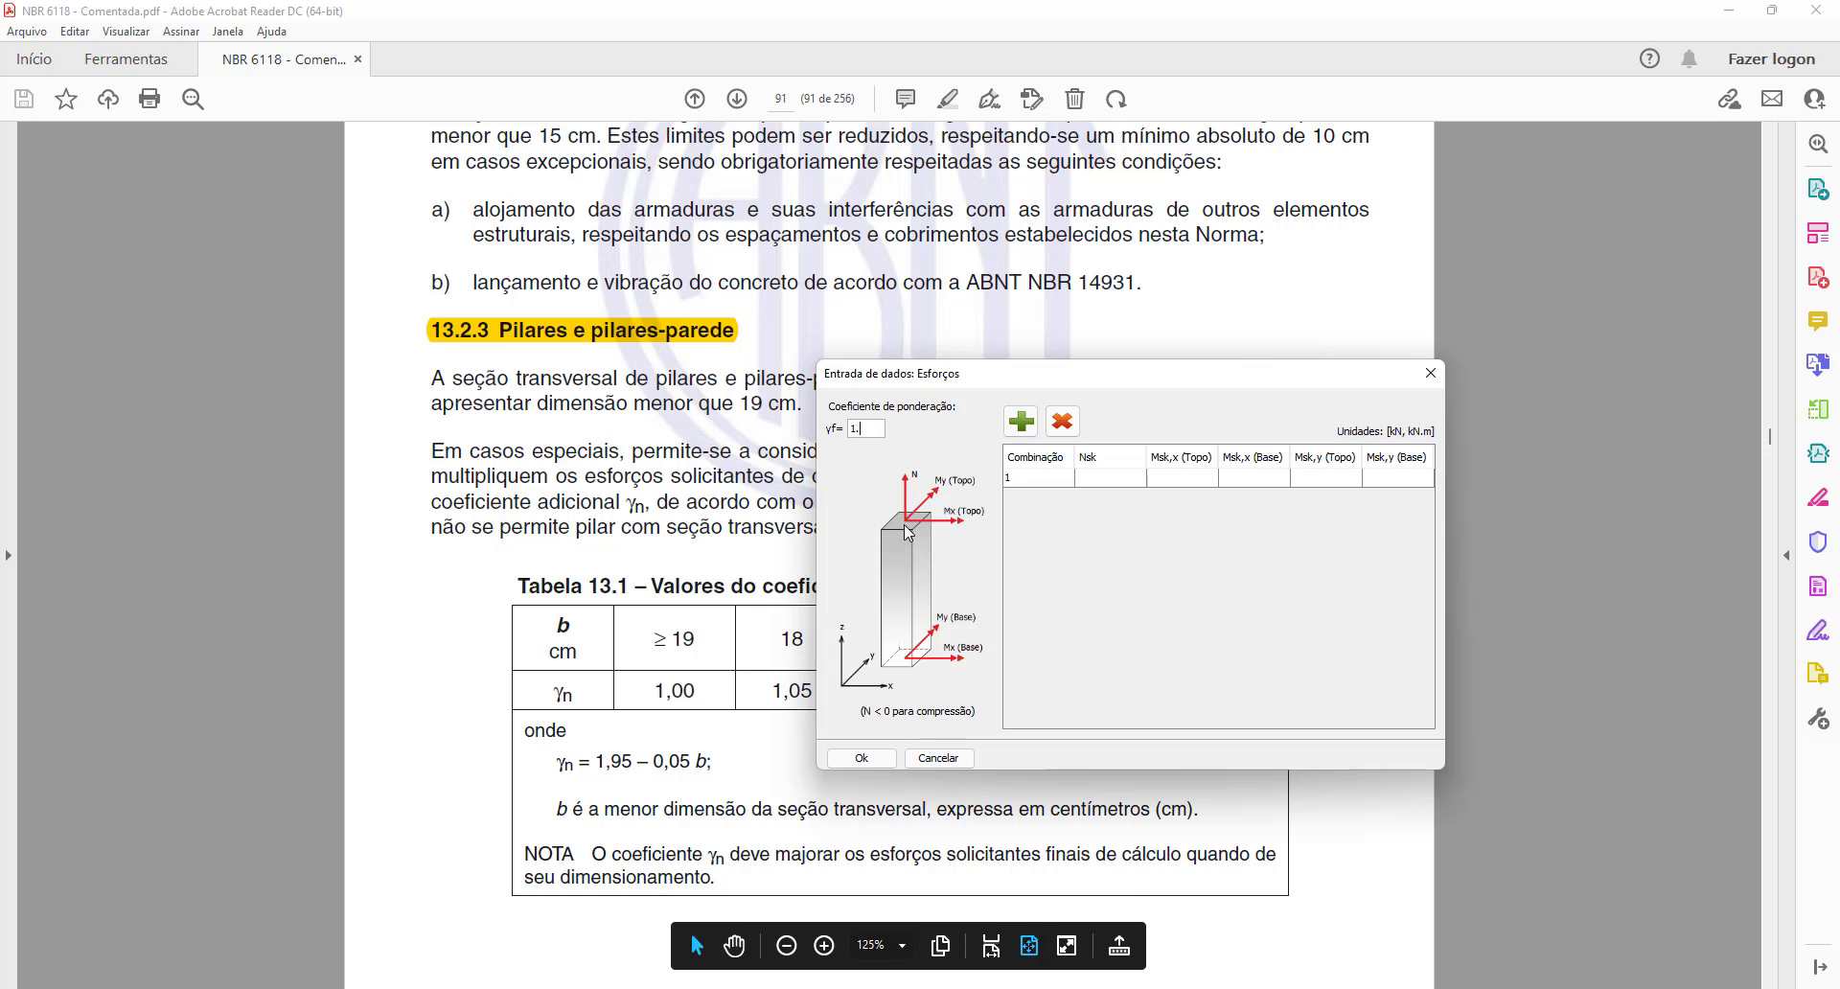
type("40")
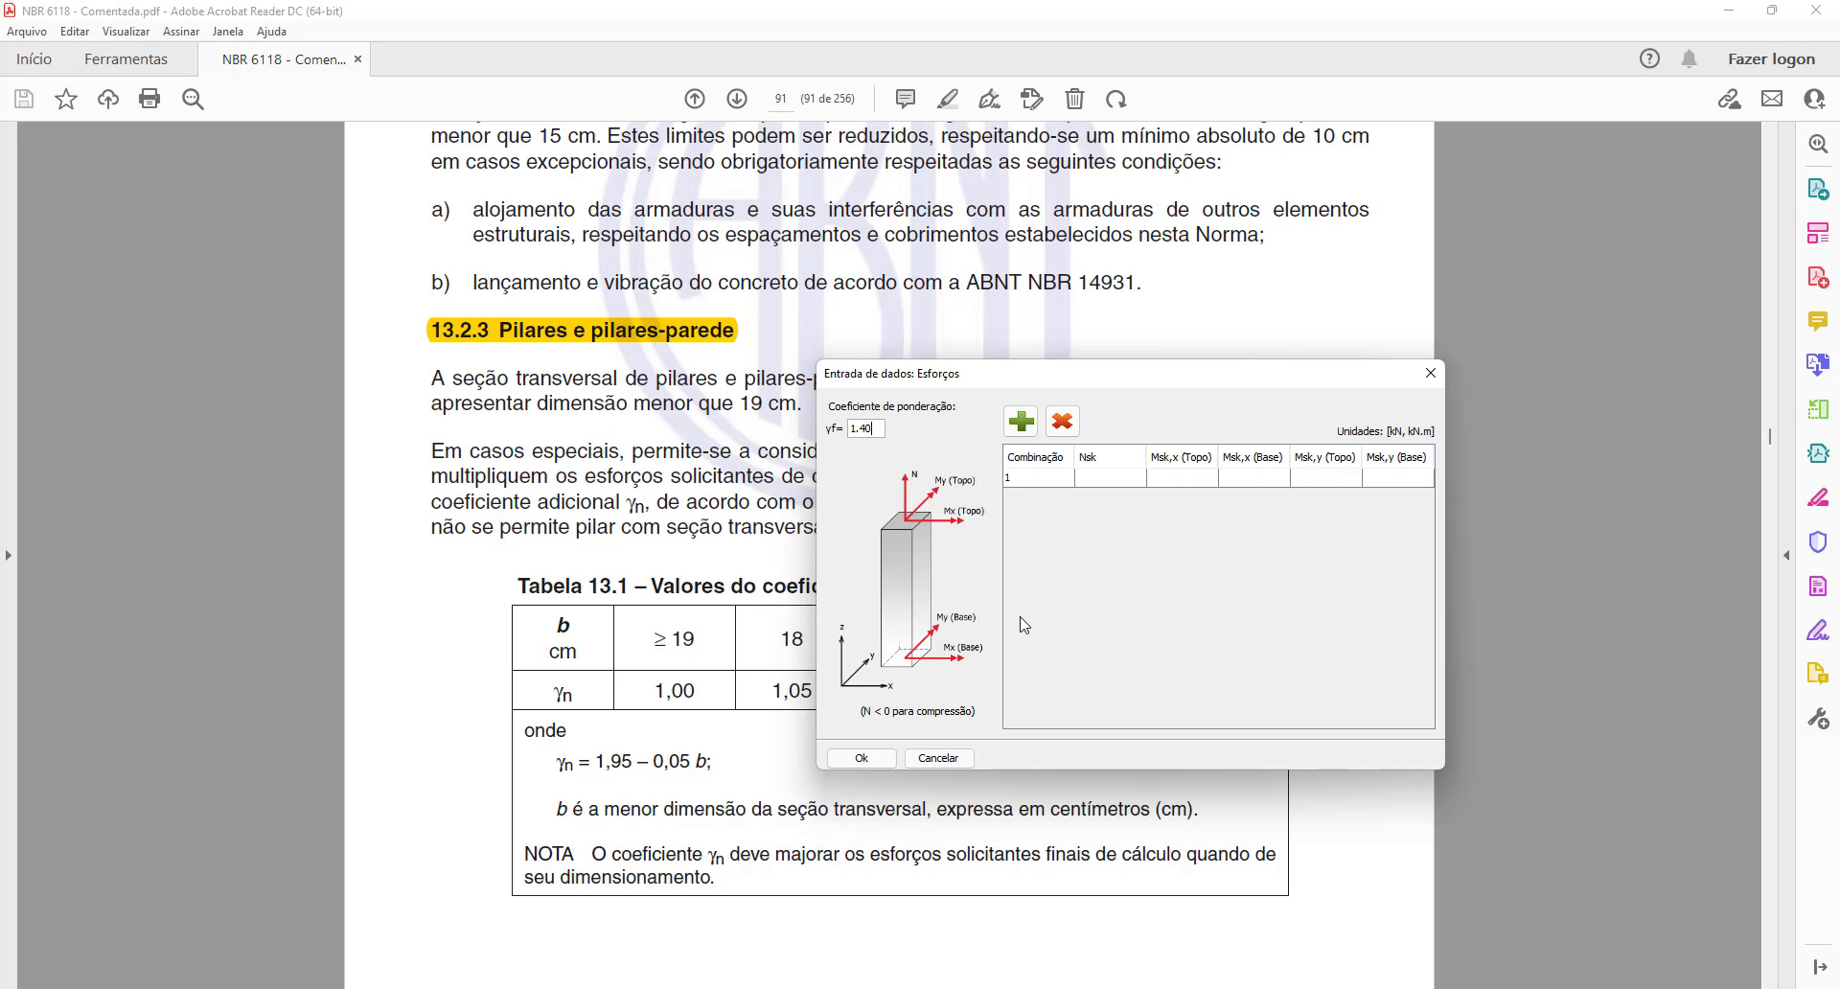
Set the weighting coefficient γf to 1.00 in the force input.
key("BackSpace")
key("BackSpace")
type("00")
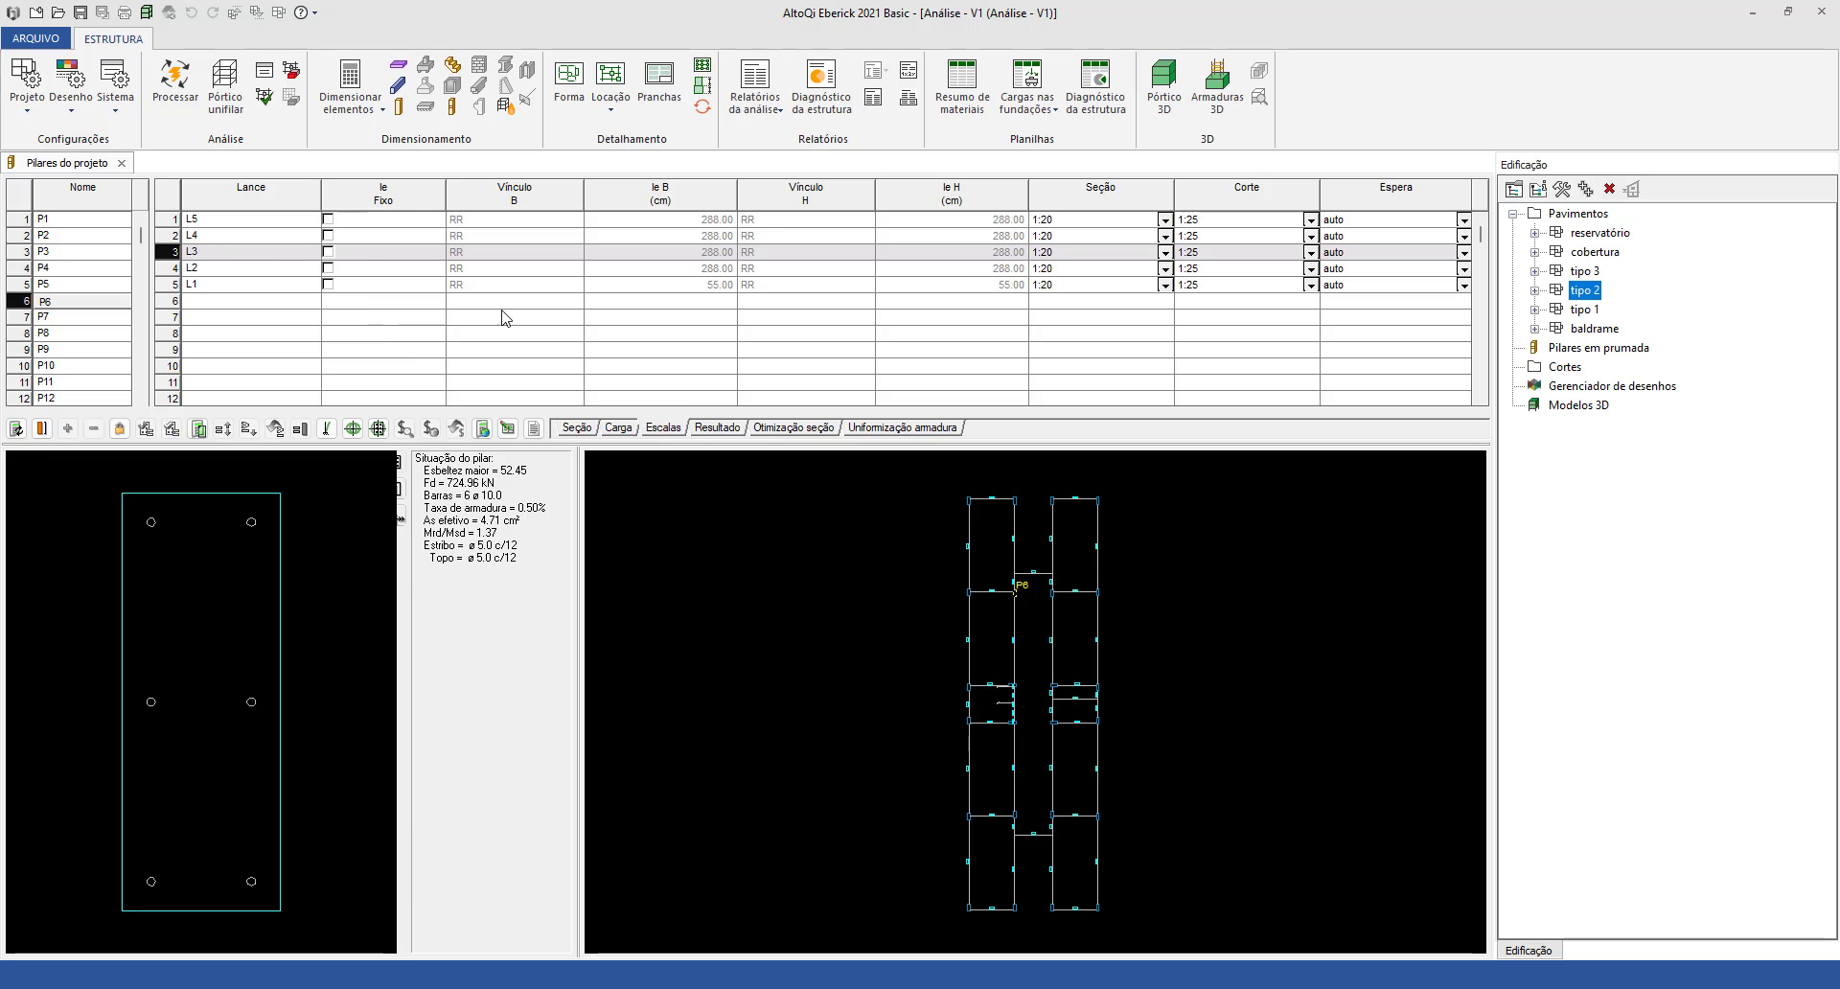
Look up the loads of P6's segment L3 in Eberick, then set Nsk of combination 1 in PCalc to -724,96 kN.
left_click(618, 429)
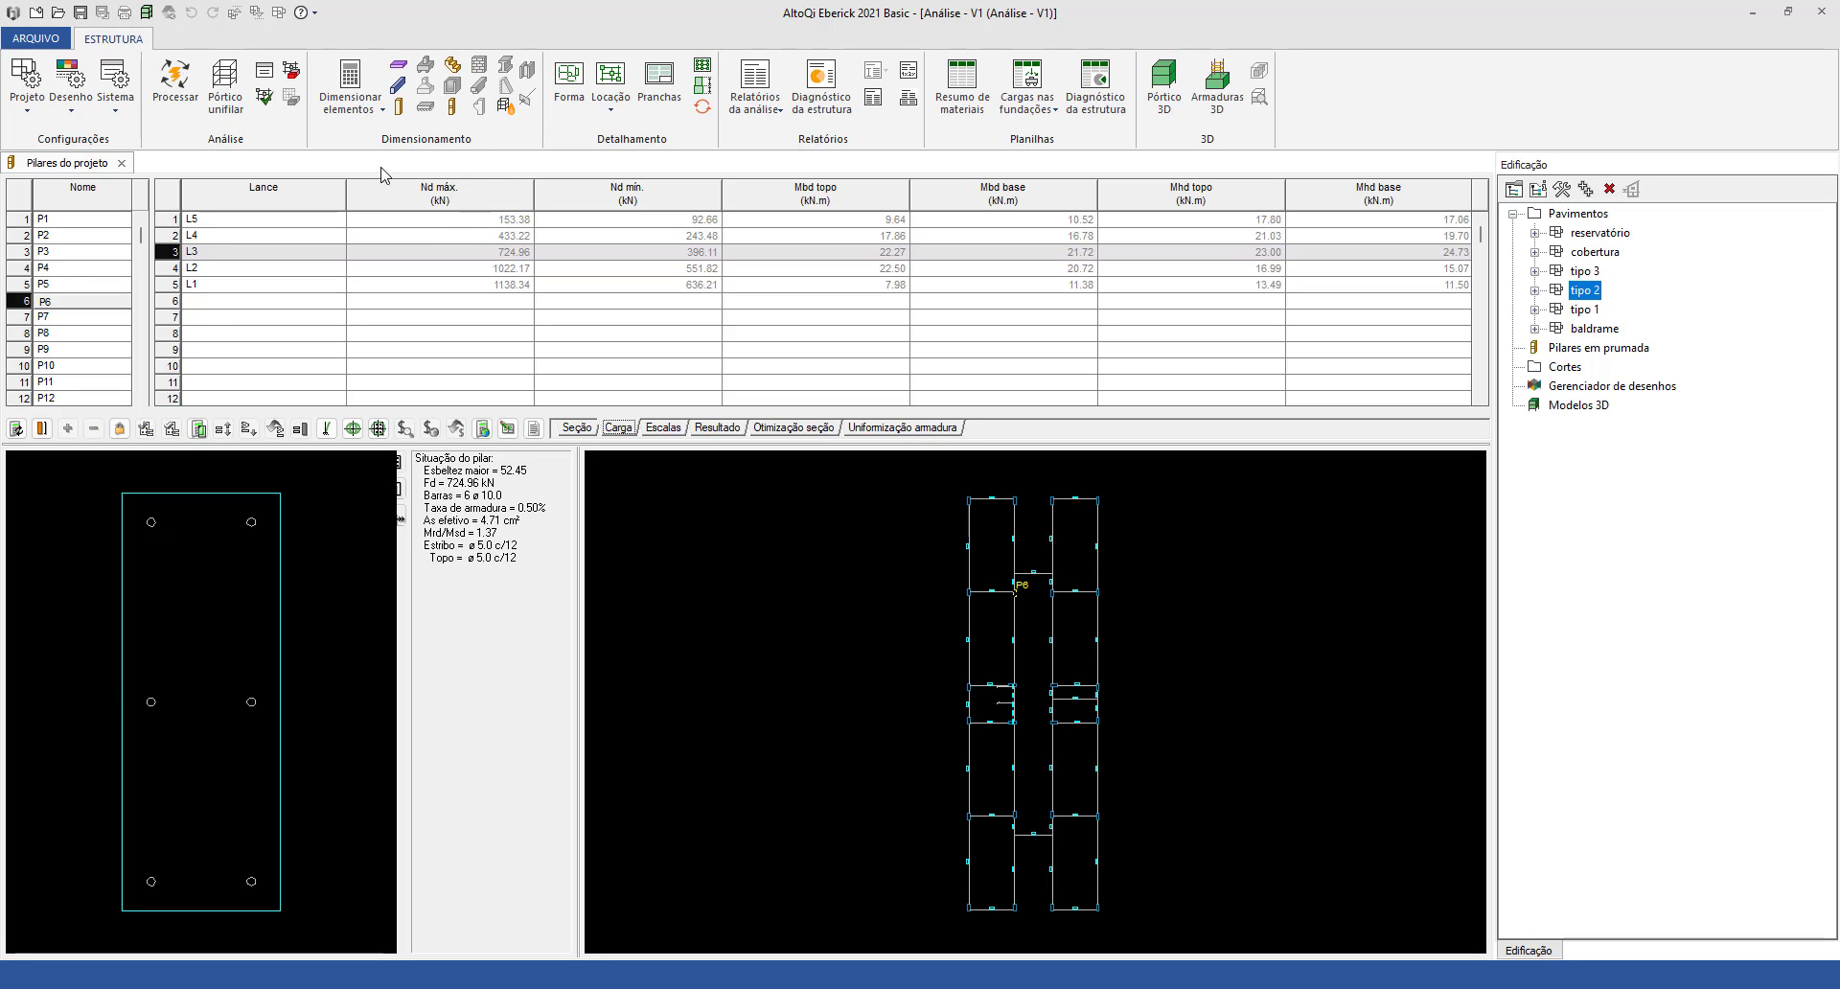
left_click(1047, 988)
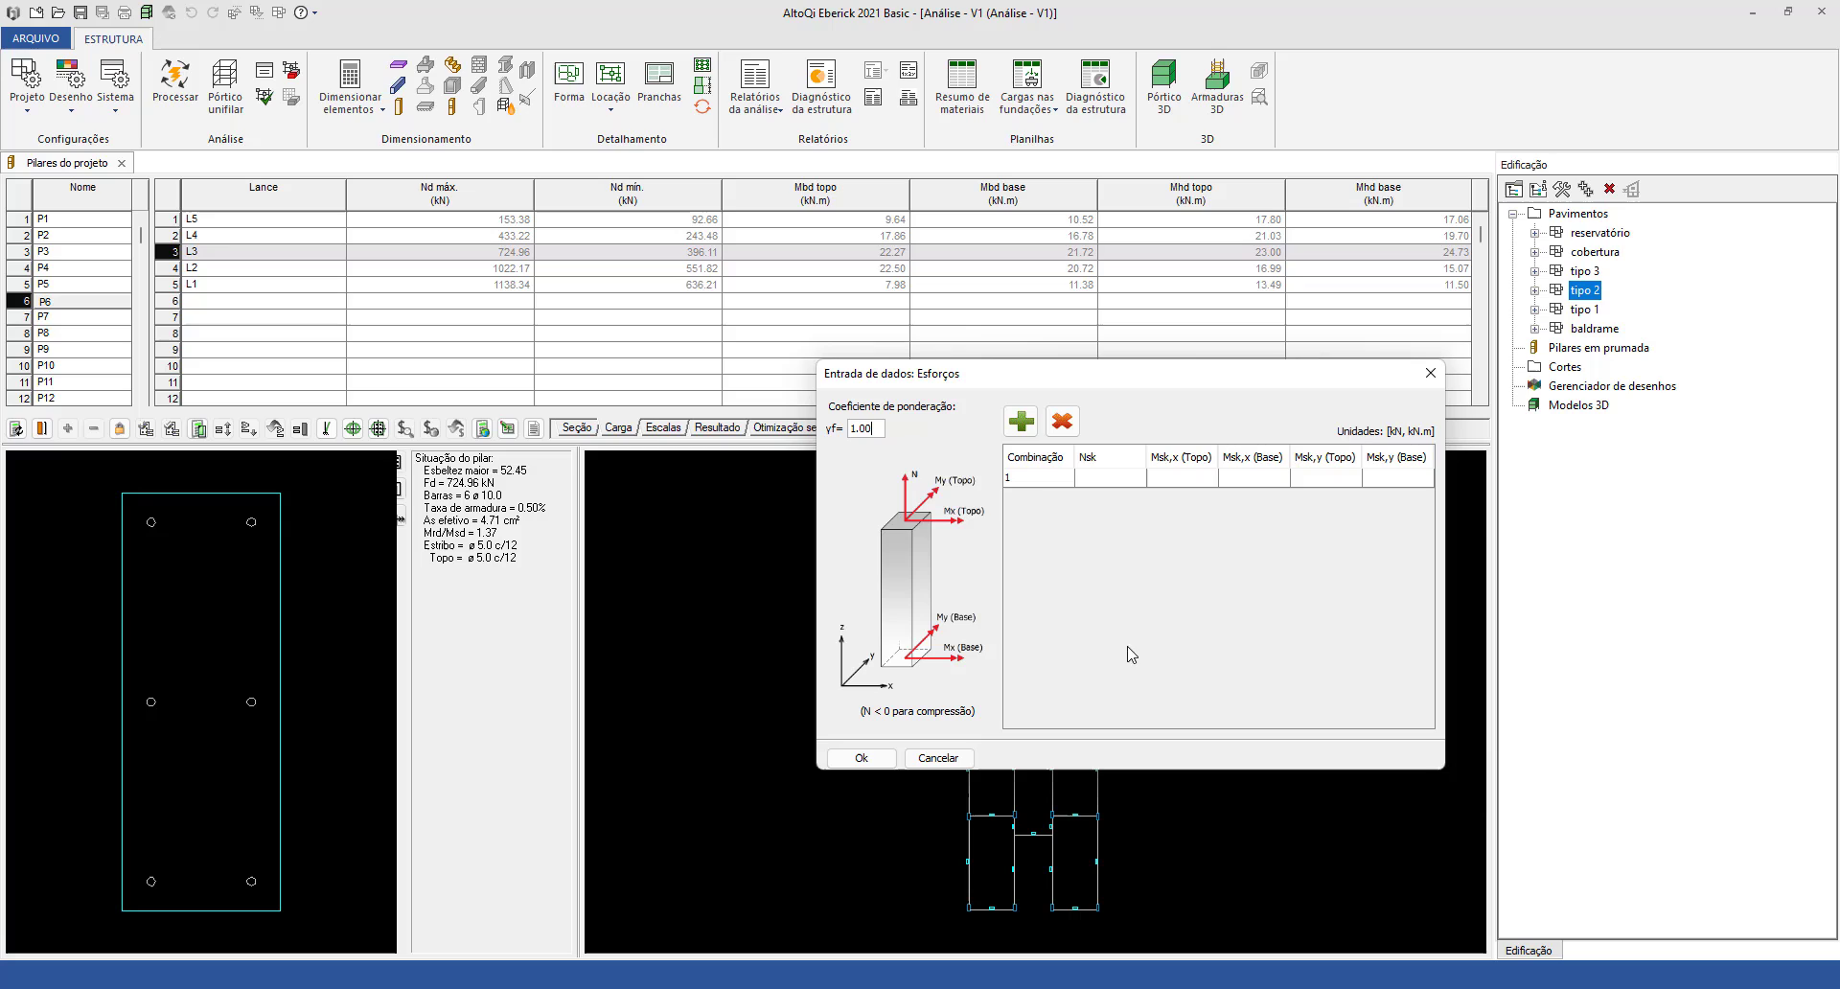
left_click(1108, 478)
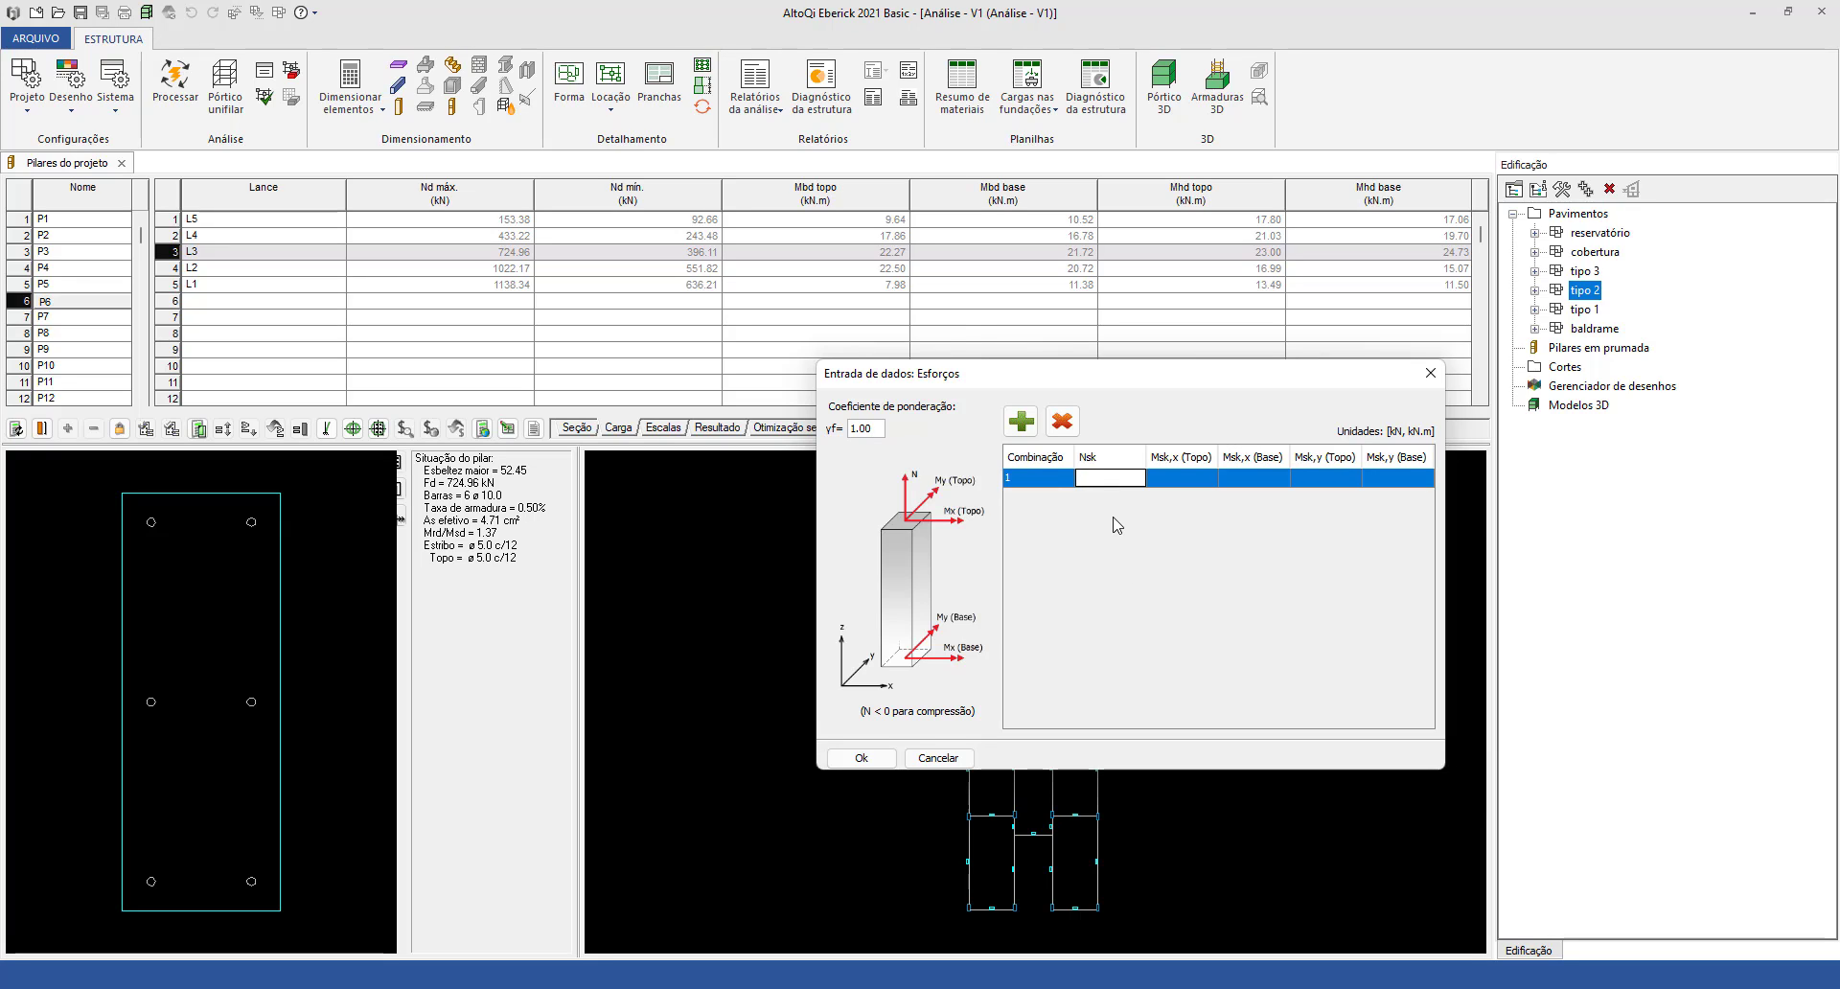
type("-")
type("-724,96")
left_click(1186, 478)
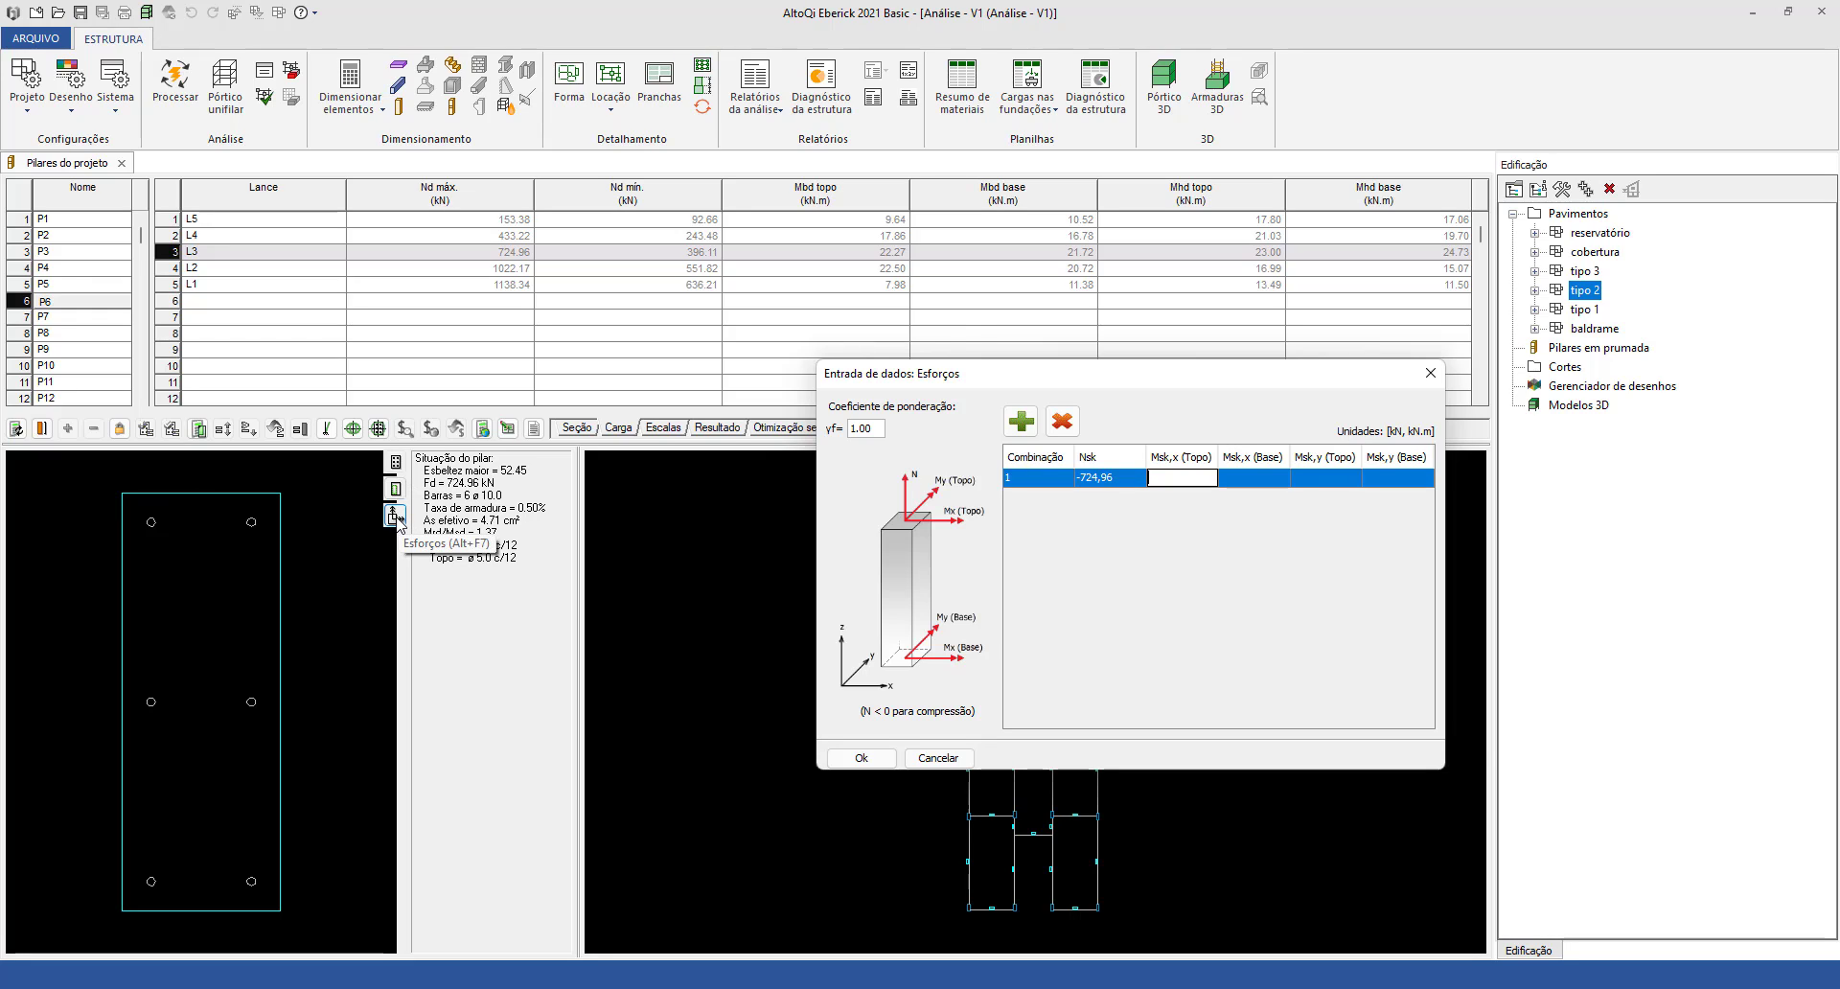
Display L3's design forces in Eberick, then open the single-line frame and clip it to isolate one column with its bending moment diagrams.
left_click(394, 517)
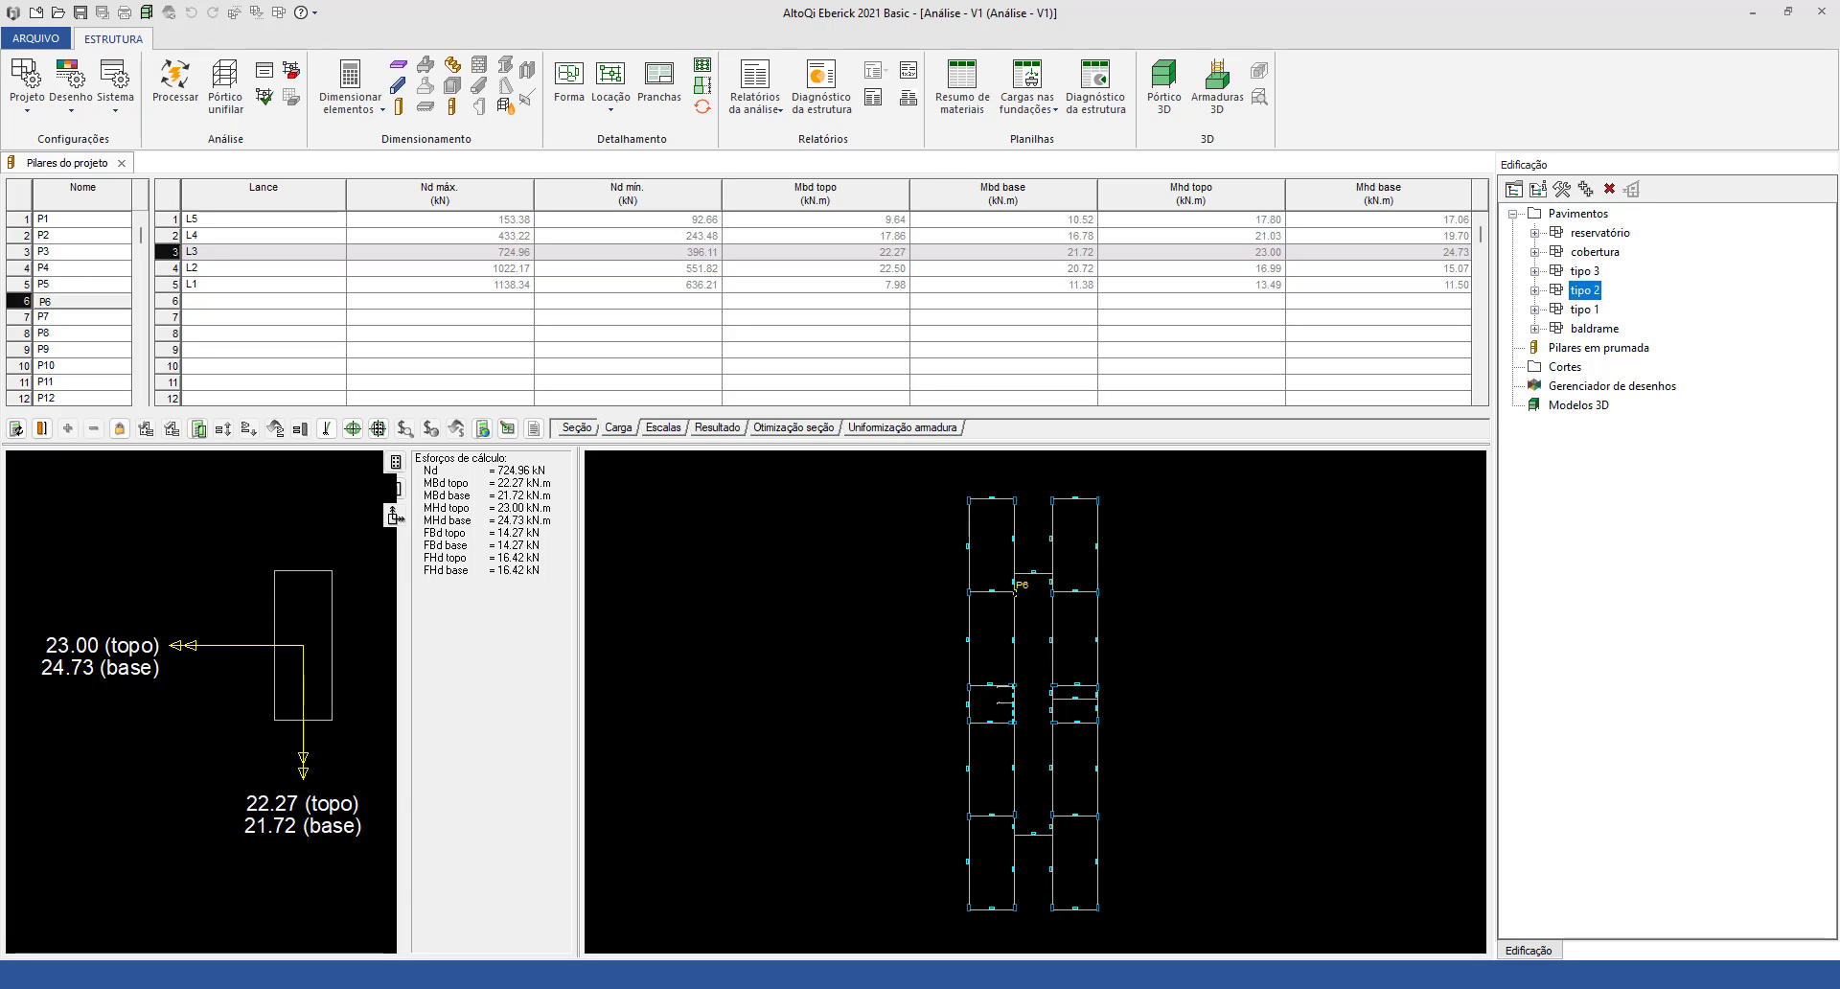
left_click(226, 81)
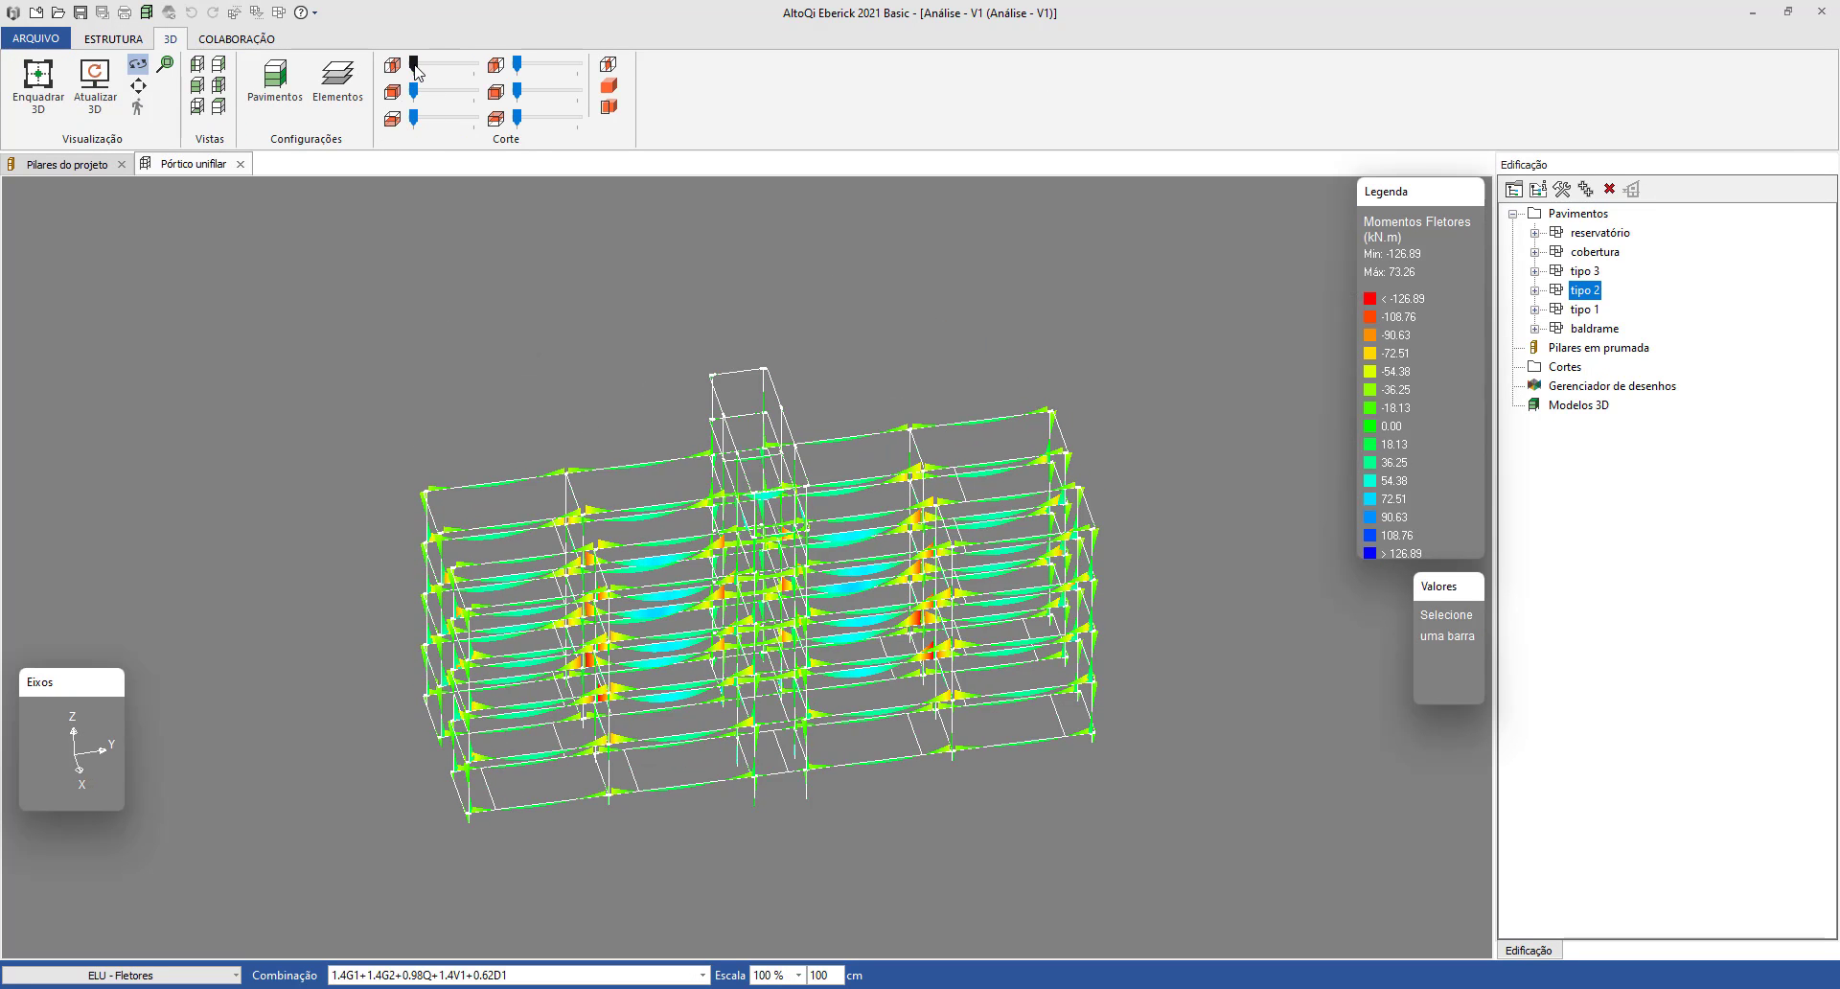
left_click_drag(413, 65, 543, 75)
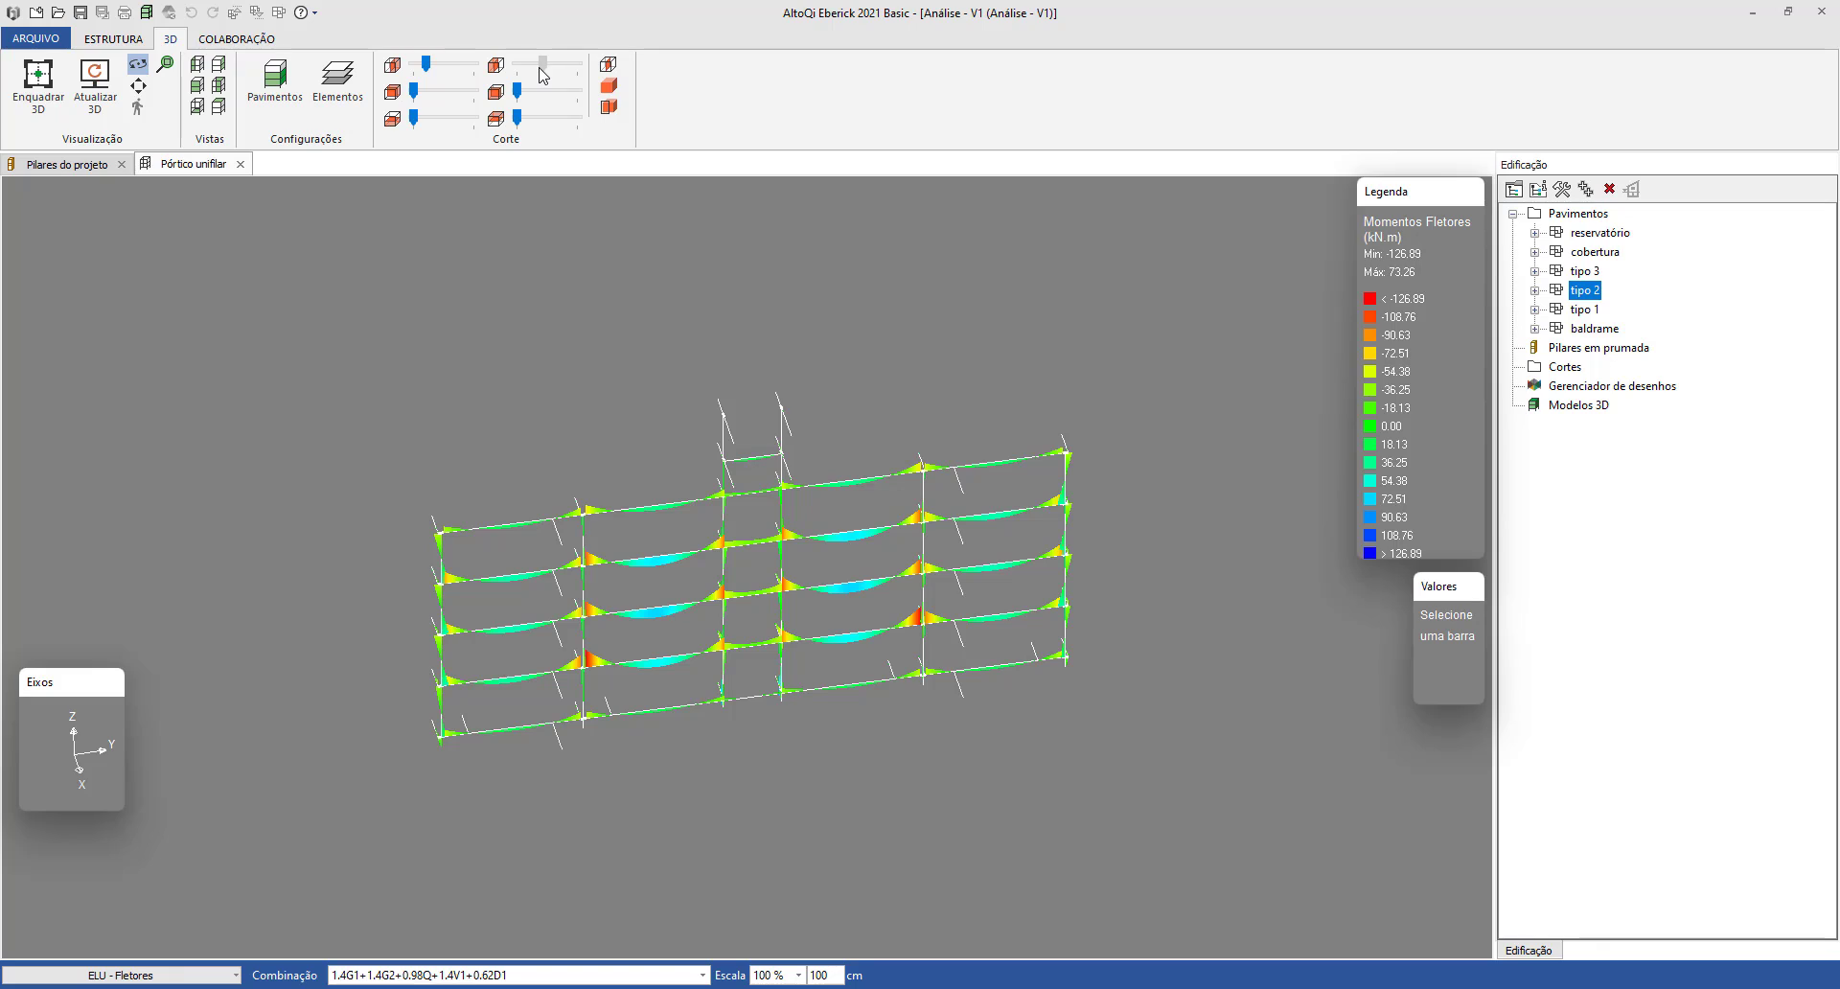
left_click_drag(417, 92, 530, 101)
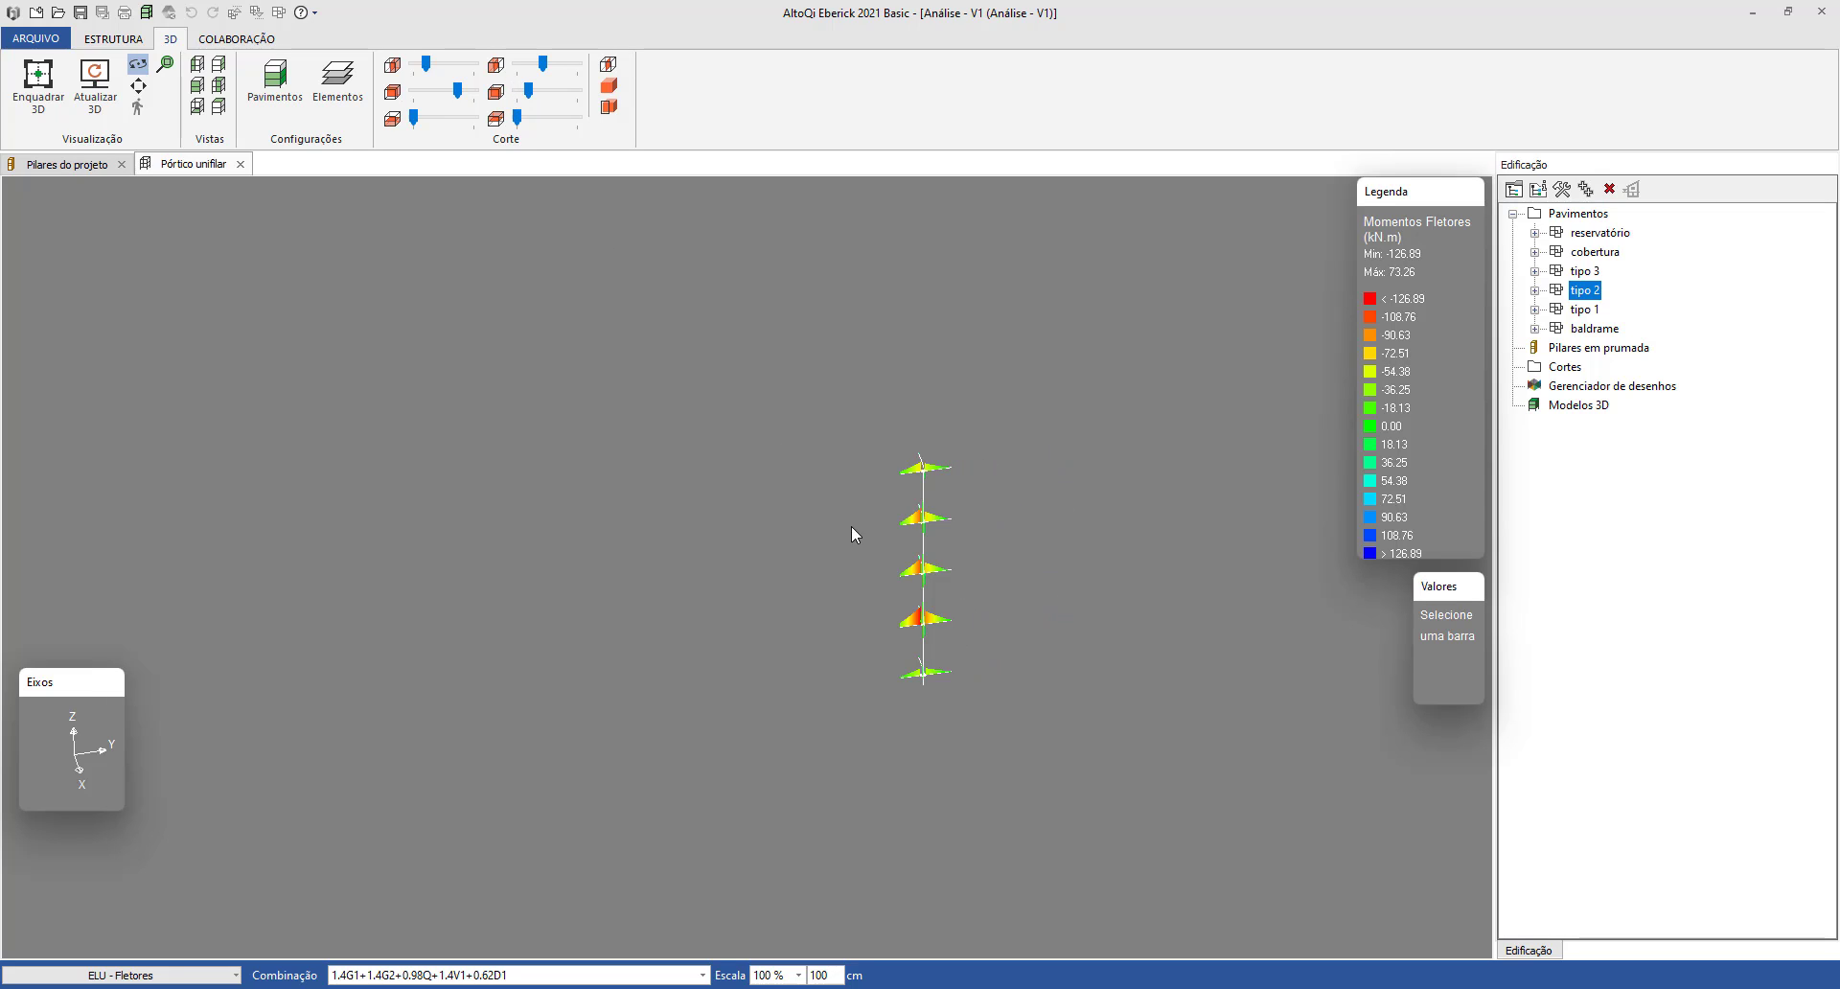
Examine the bending moment diagrams along the isolated column and its adjoining beams from several angles.
scroll(932, 554, "up", 5)
left_click_drag(907, 497, 793, 604)
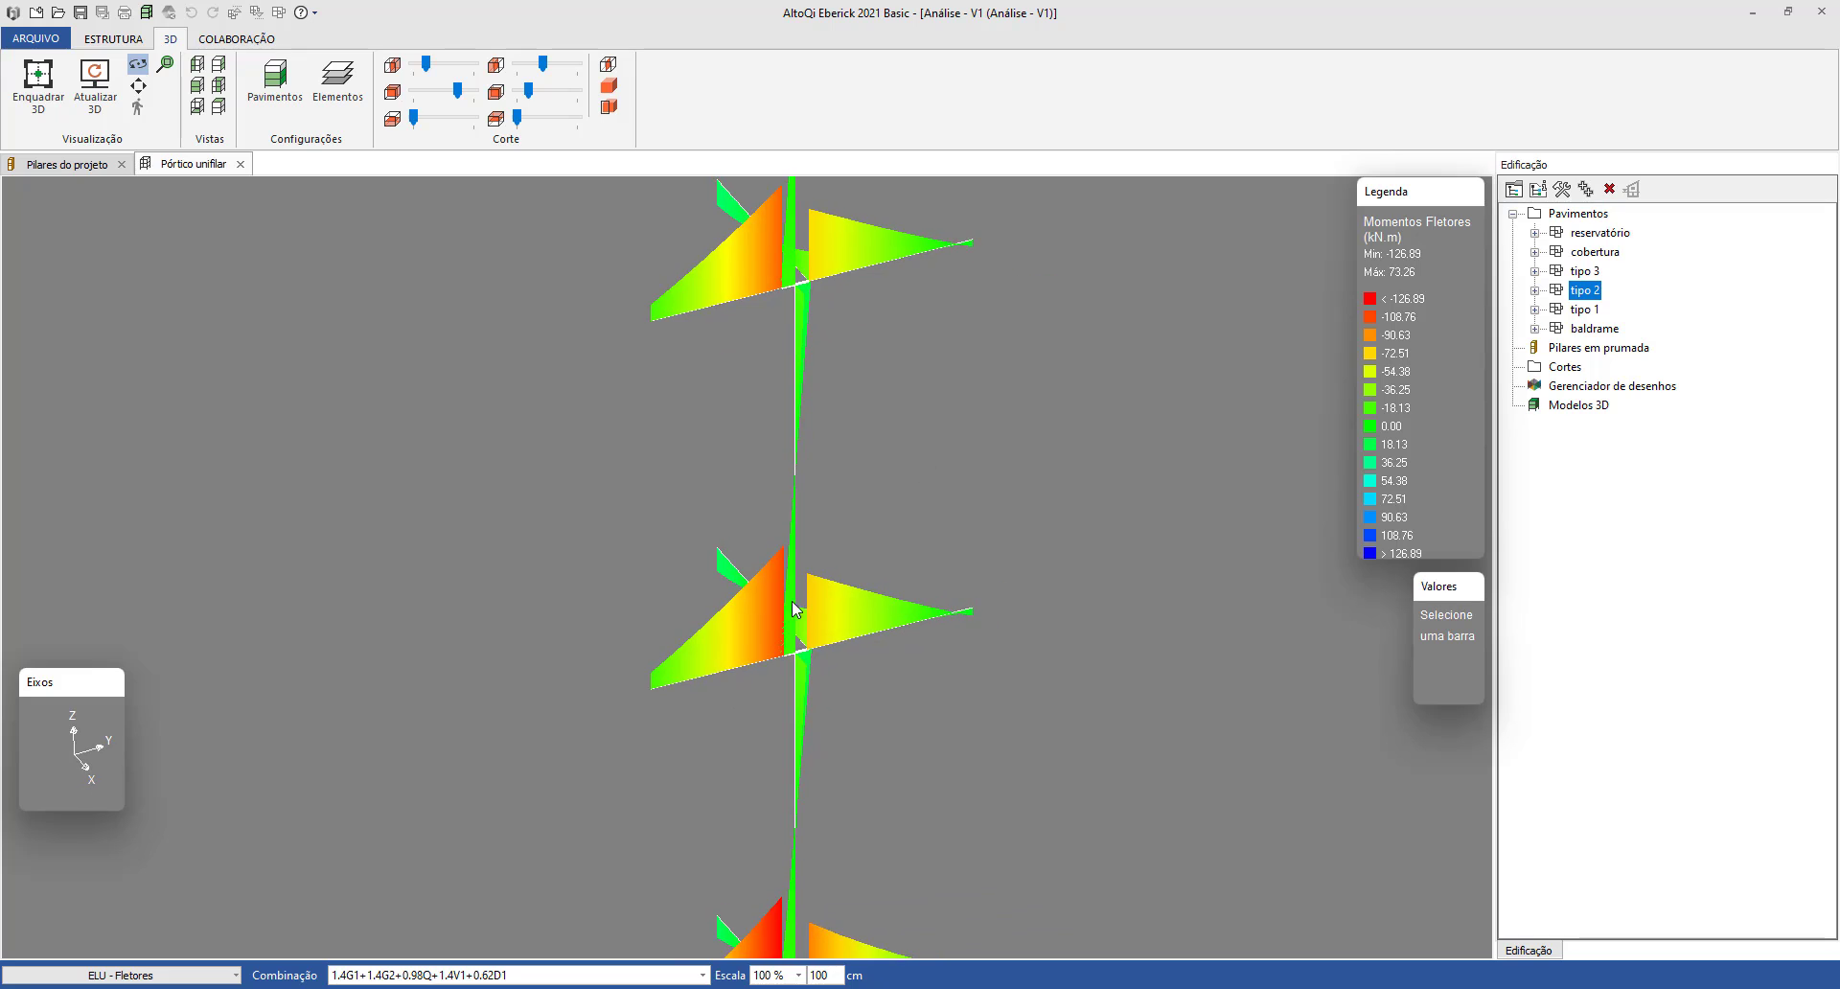
scroll(794, 489, "down", 1)
middle_click_drag(795, 488, 797, 322)
scroll(786, 792, "down", 1)
middle_click_drag(786, 792, 767, 561)
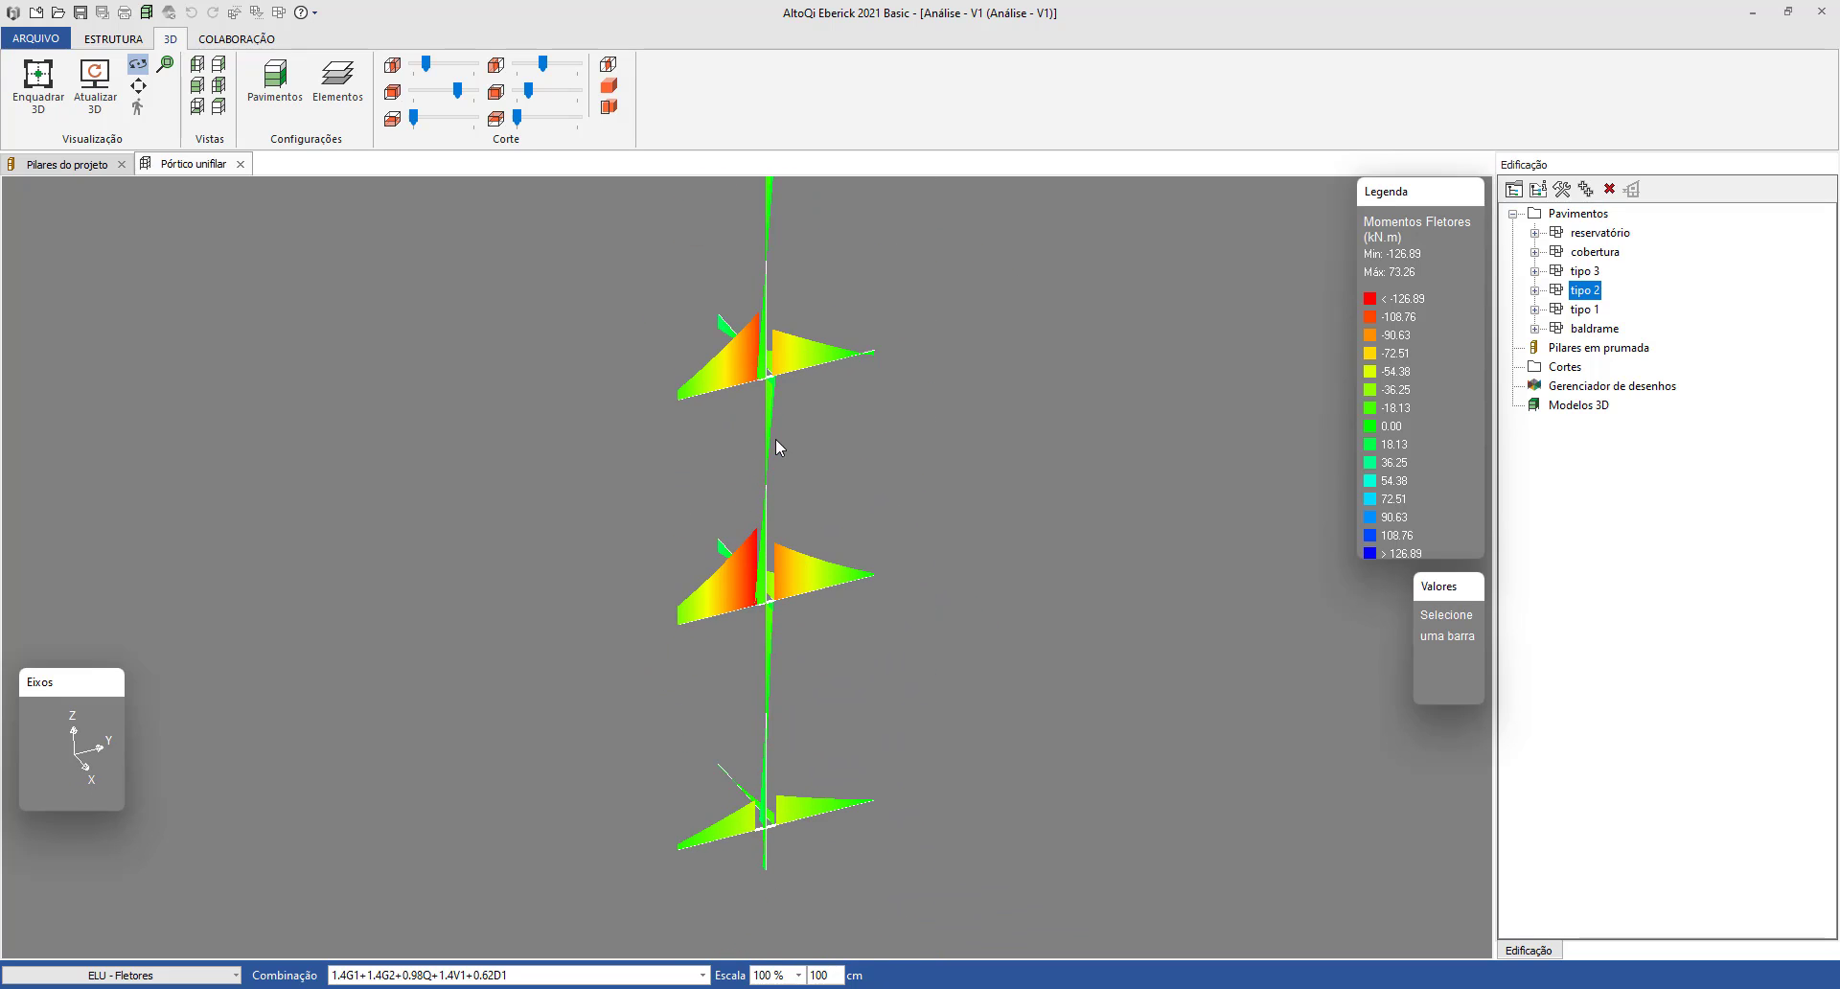
scroll(776, 440, "up", 3)
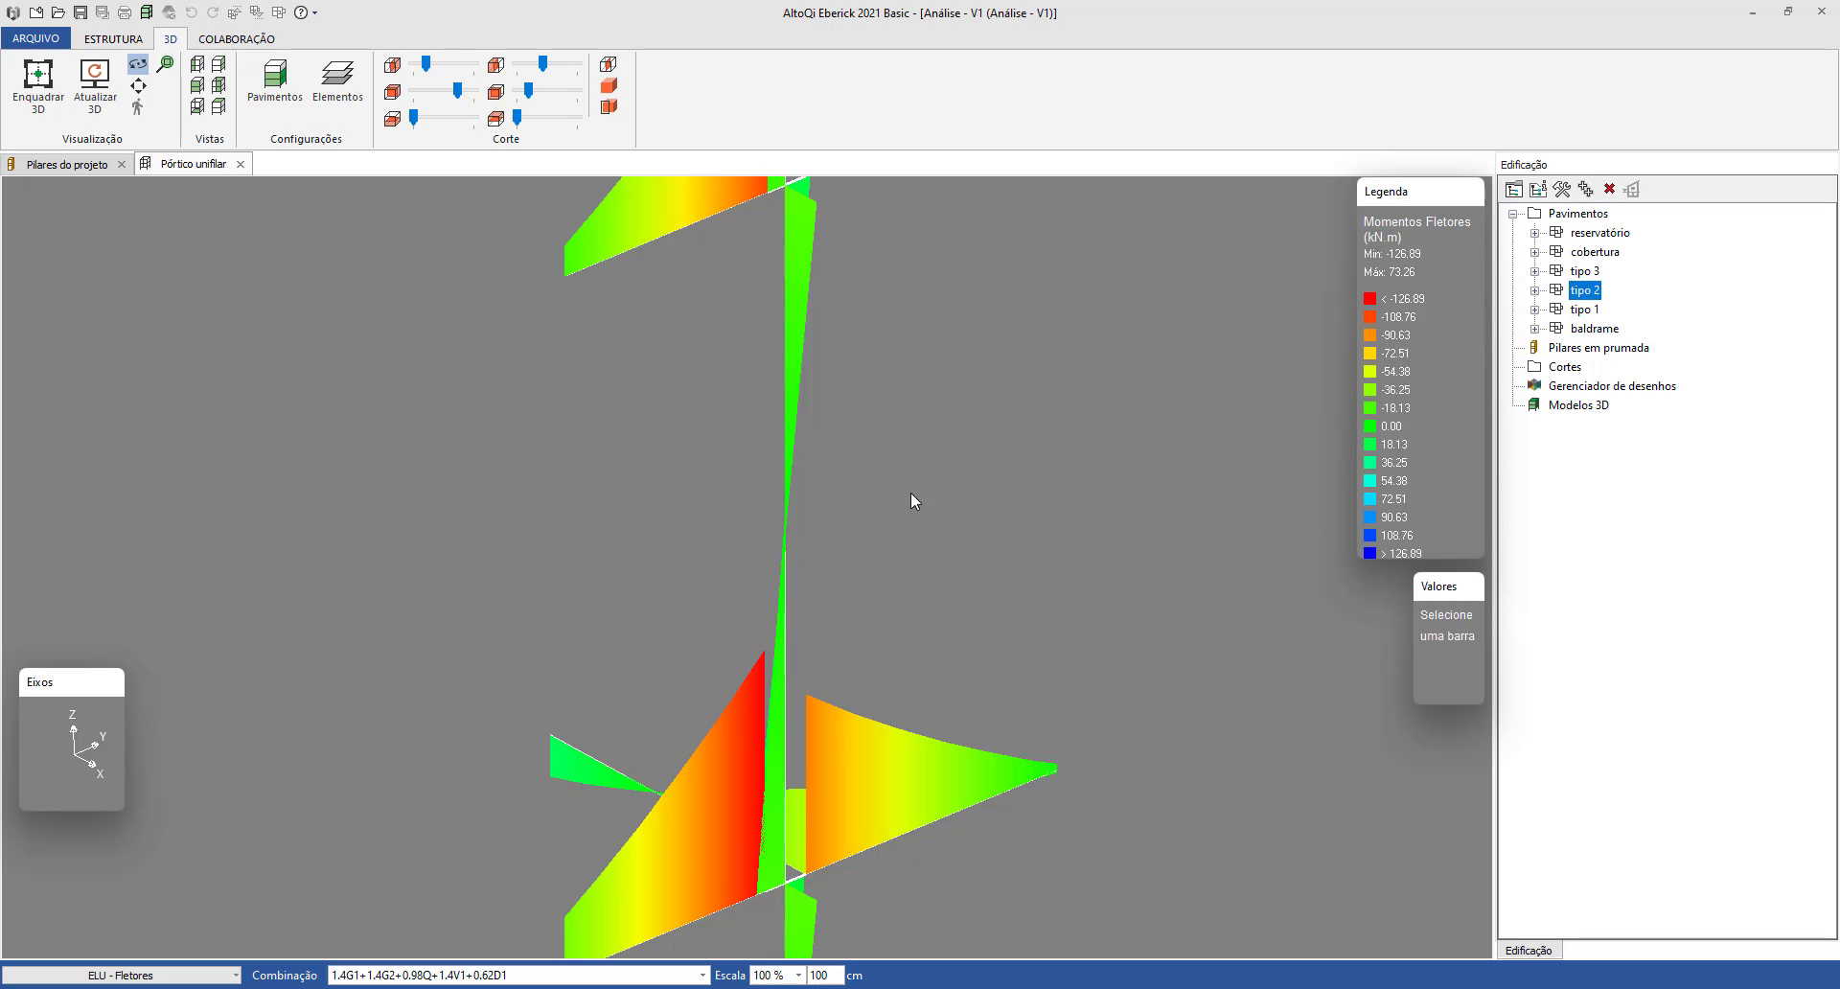
scroll(910, 492, "down", 3)
left_click_drag(1058, 477, 692, 741)
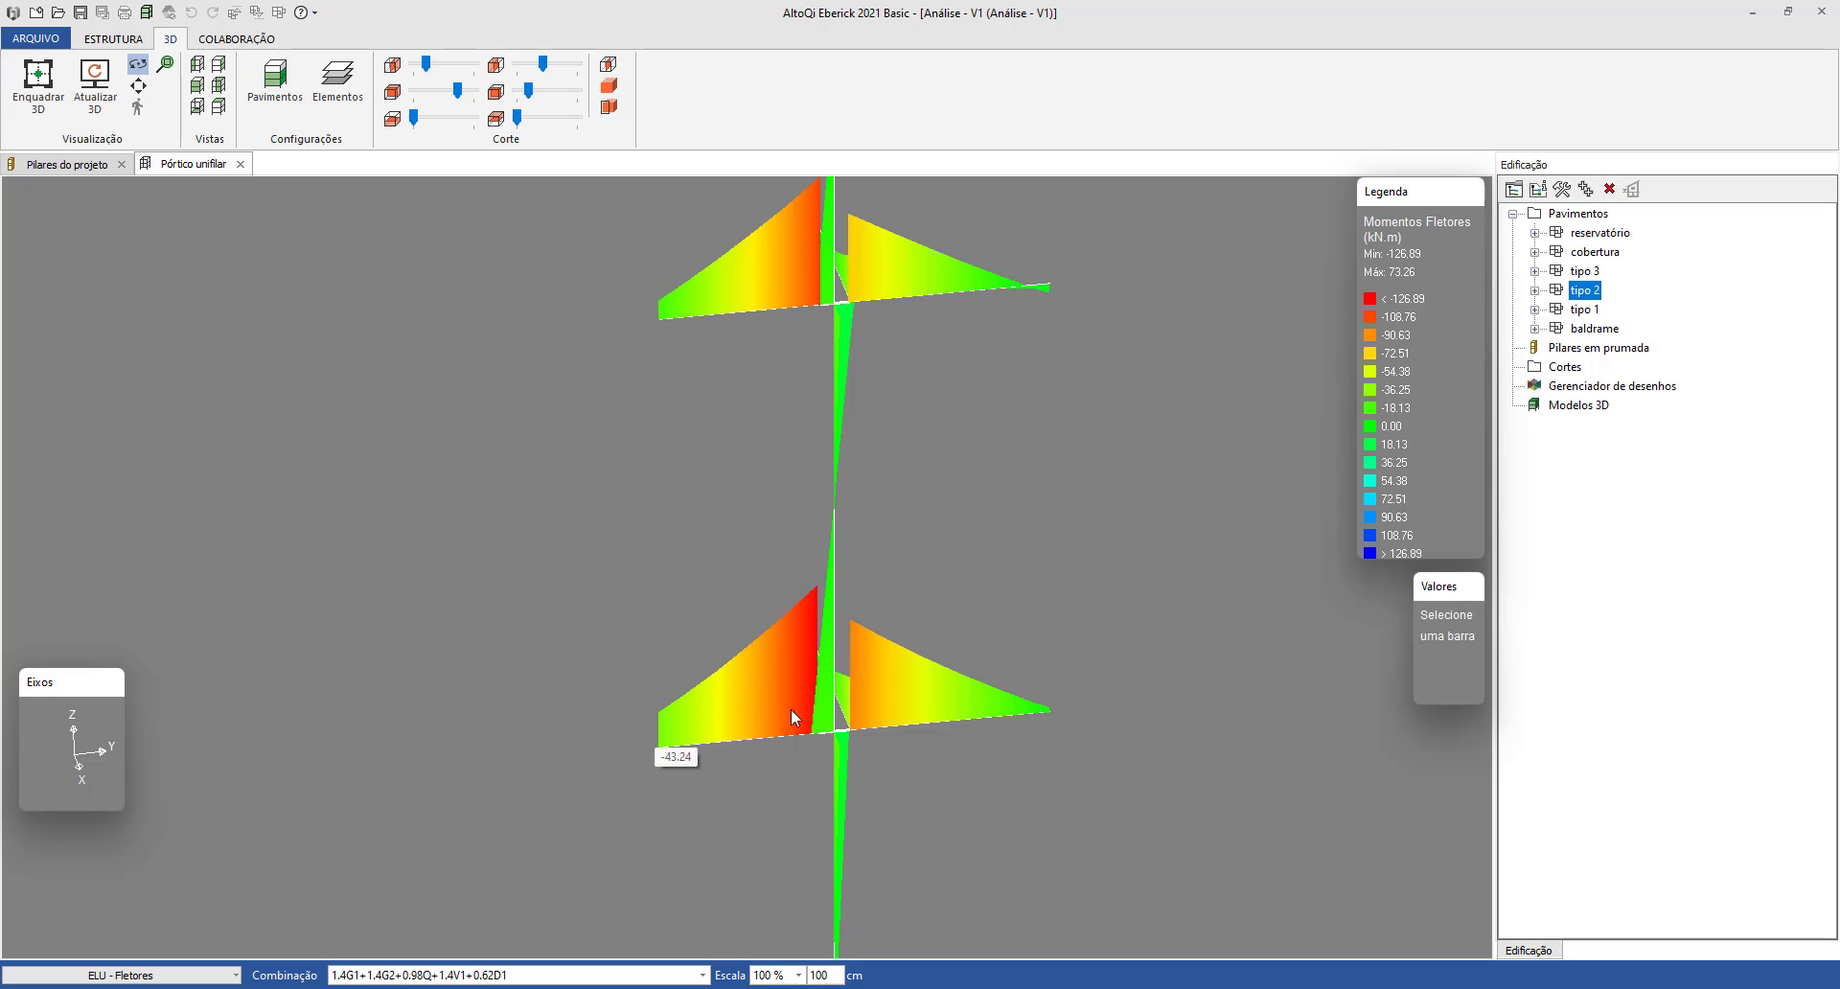
Read P6's bending moments at the tipo 2 column's top and base in the Y-direction view for combination 1.4G1+1.4G2+0.98Q+1.4V1+0.62D1.
left_click_drag(1072, 687, 727, 439)
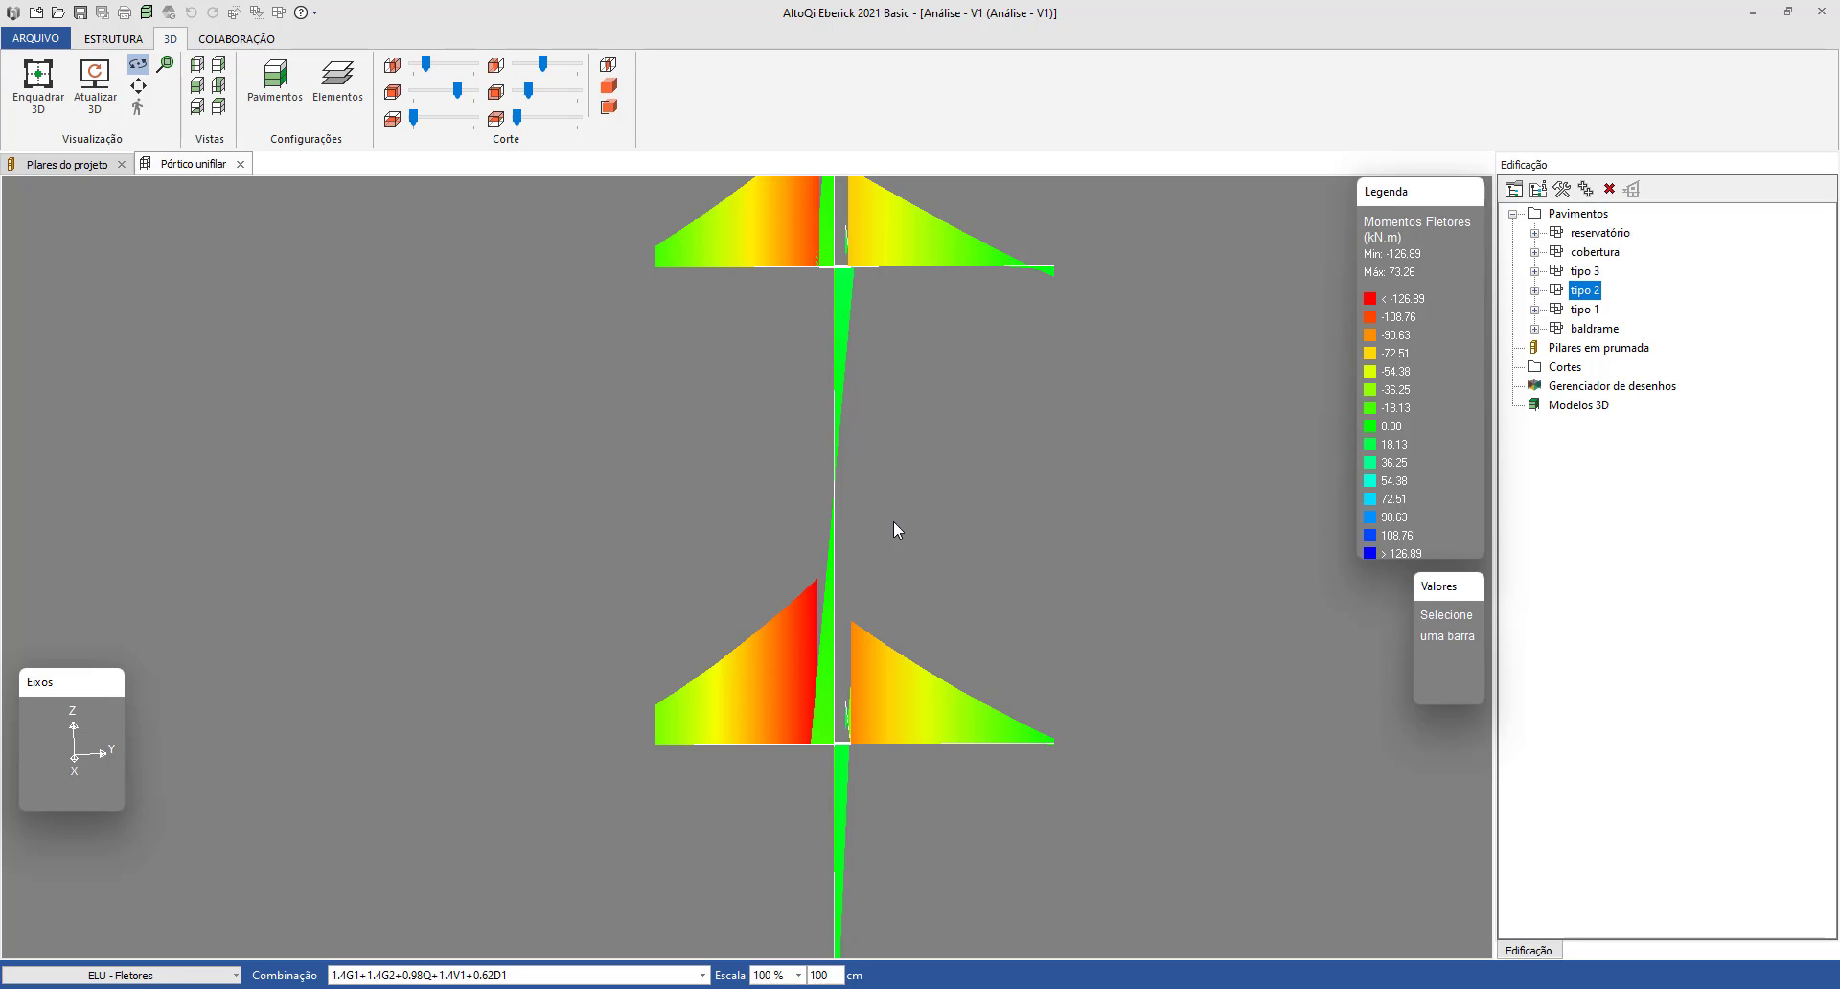
left_click_drag(569, 589, 537, 690)
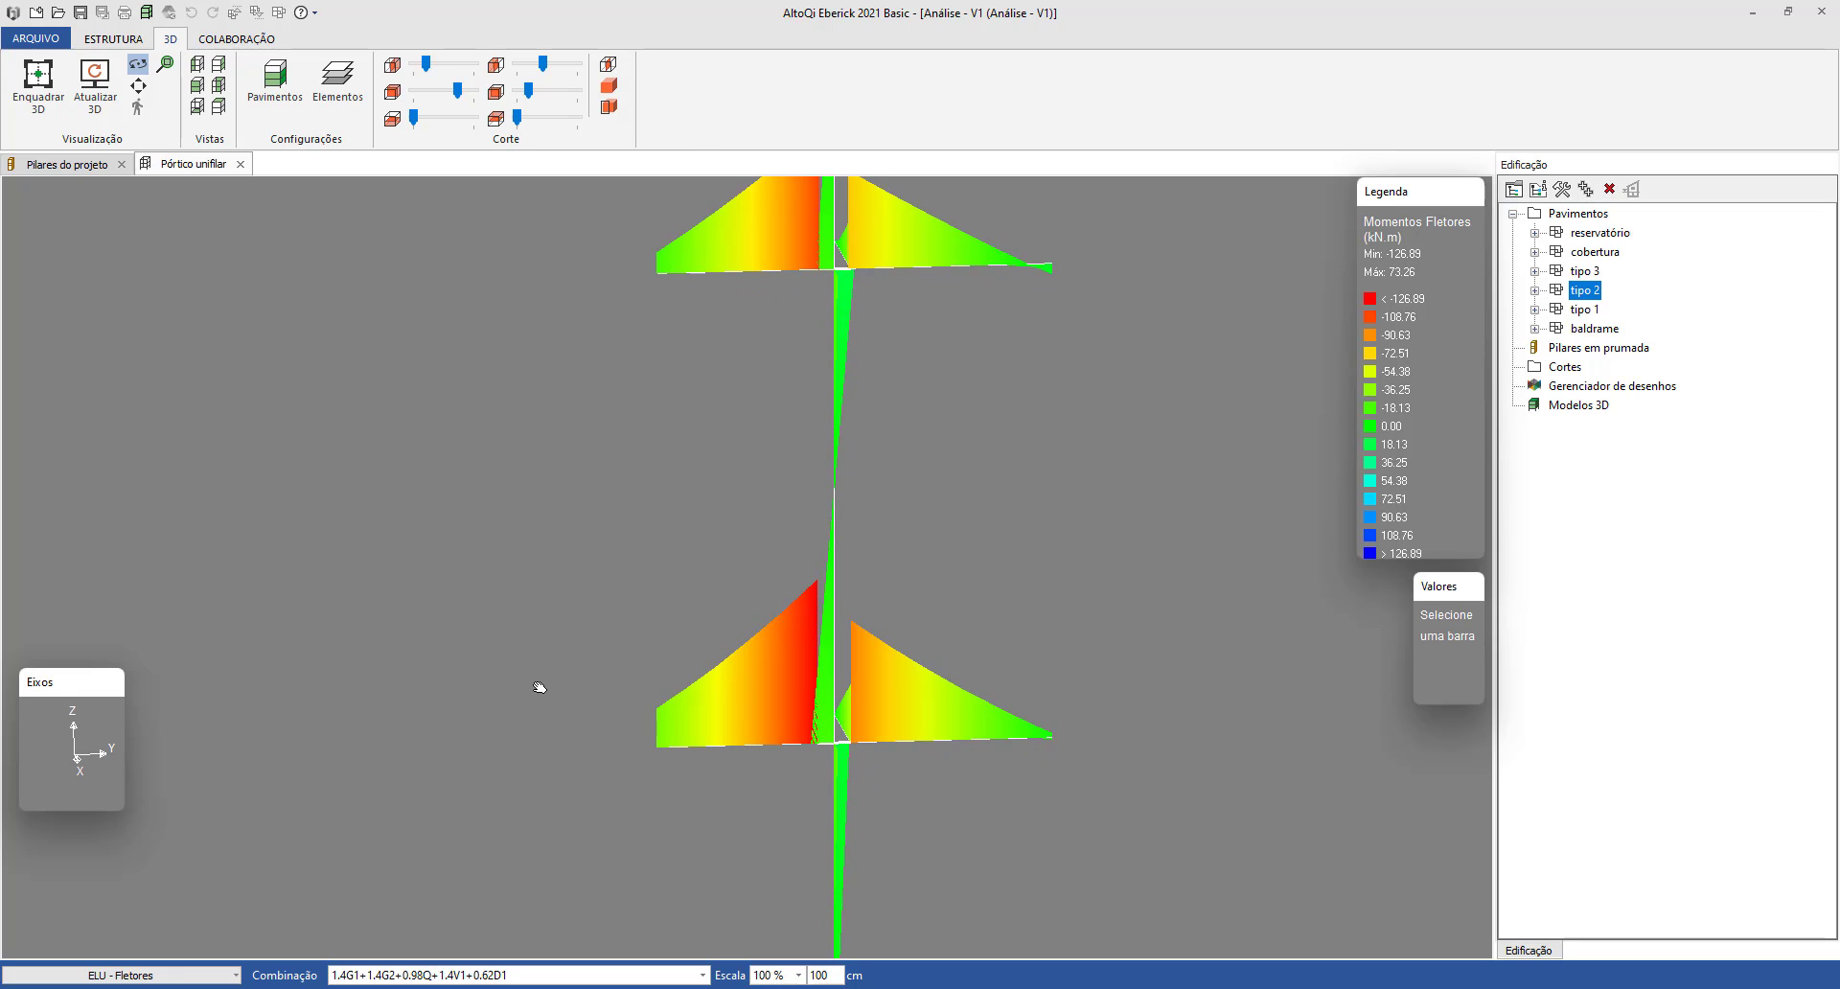
left_click(402, 975)
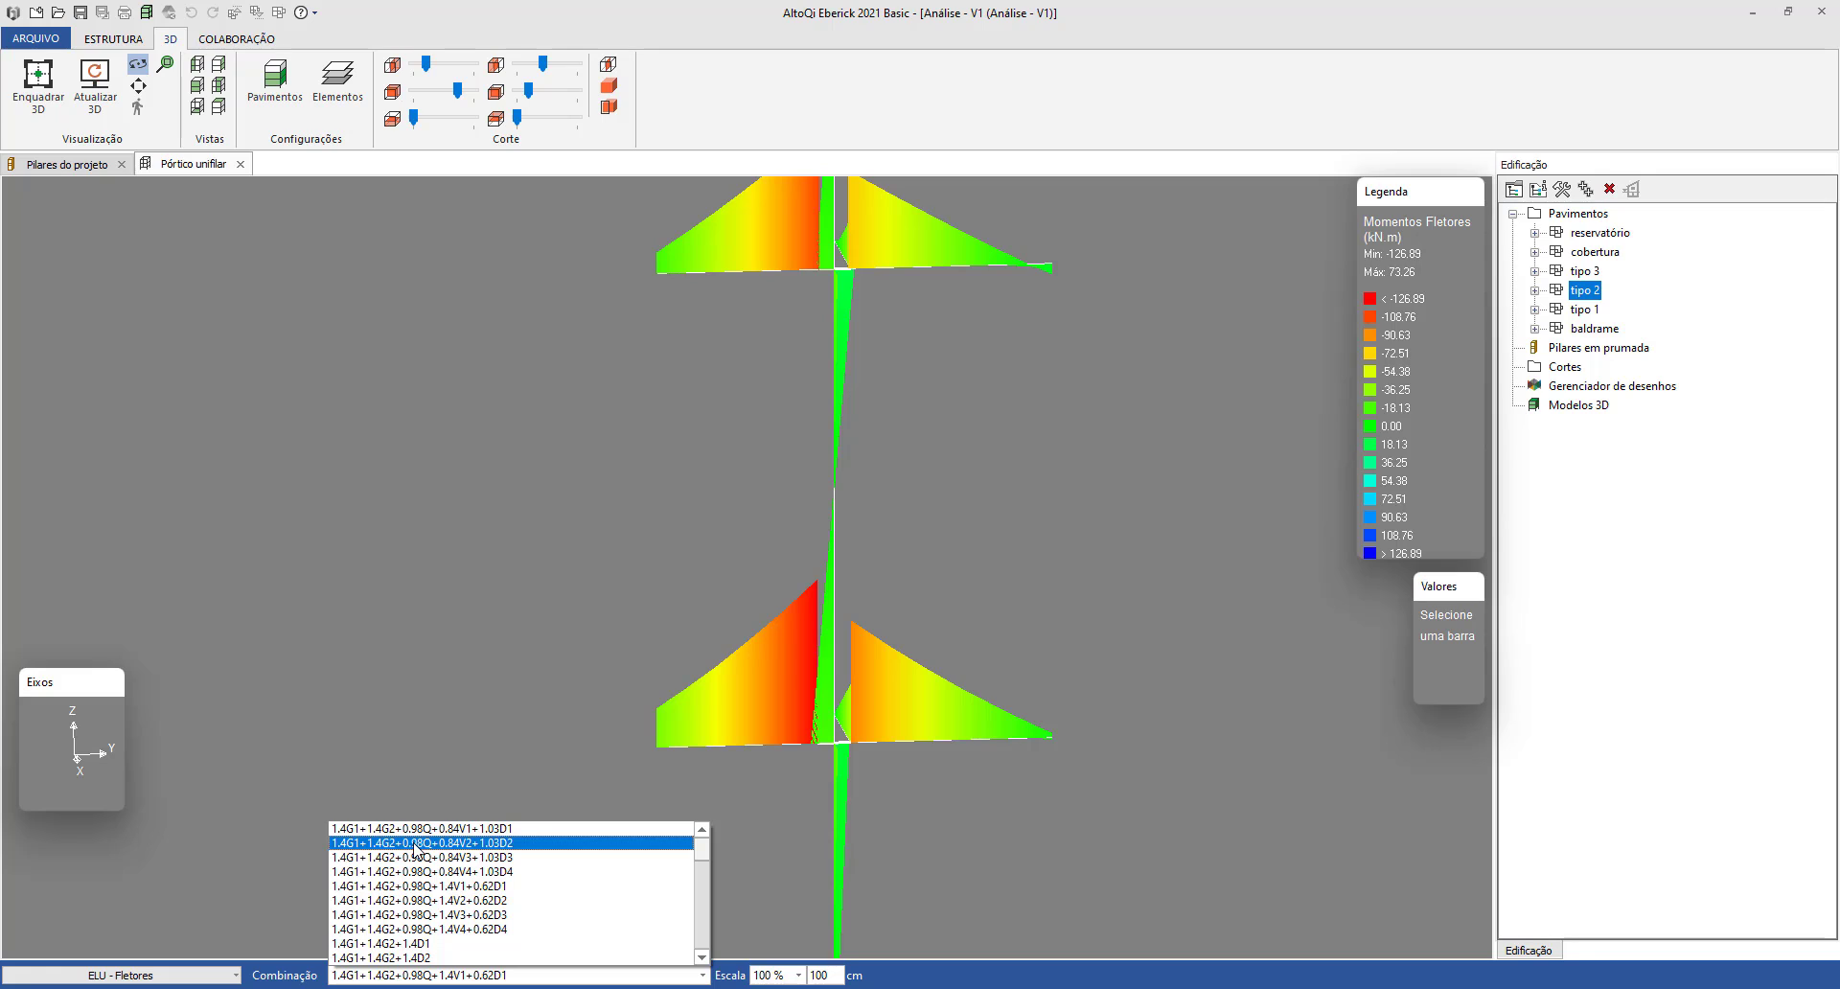
left_click(434, 888)
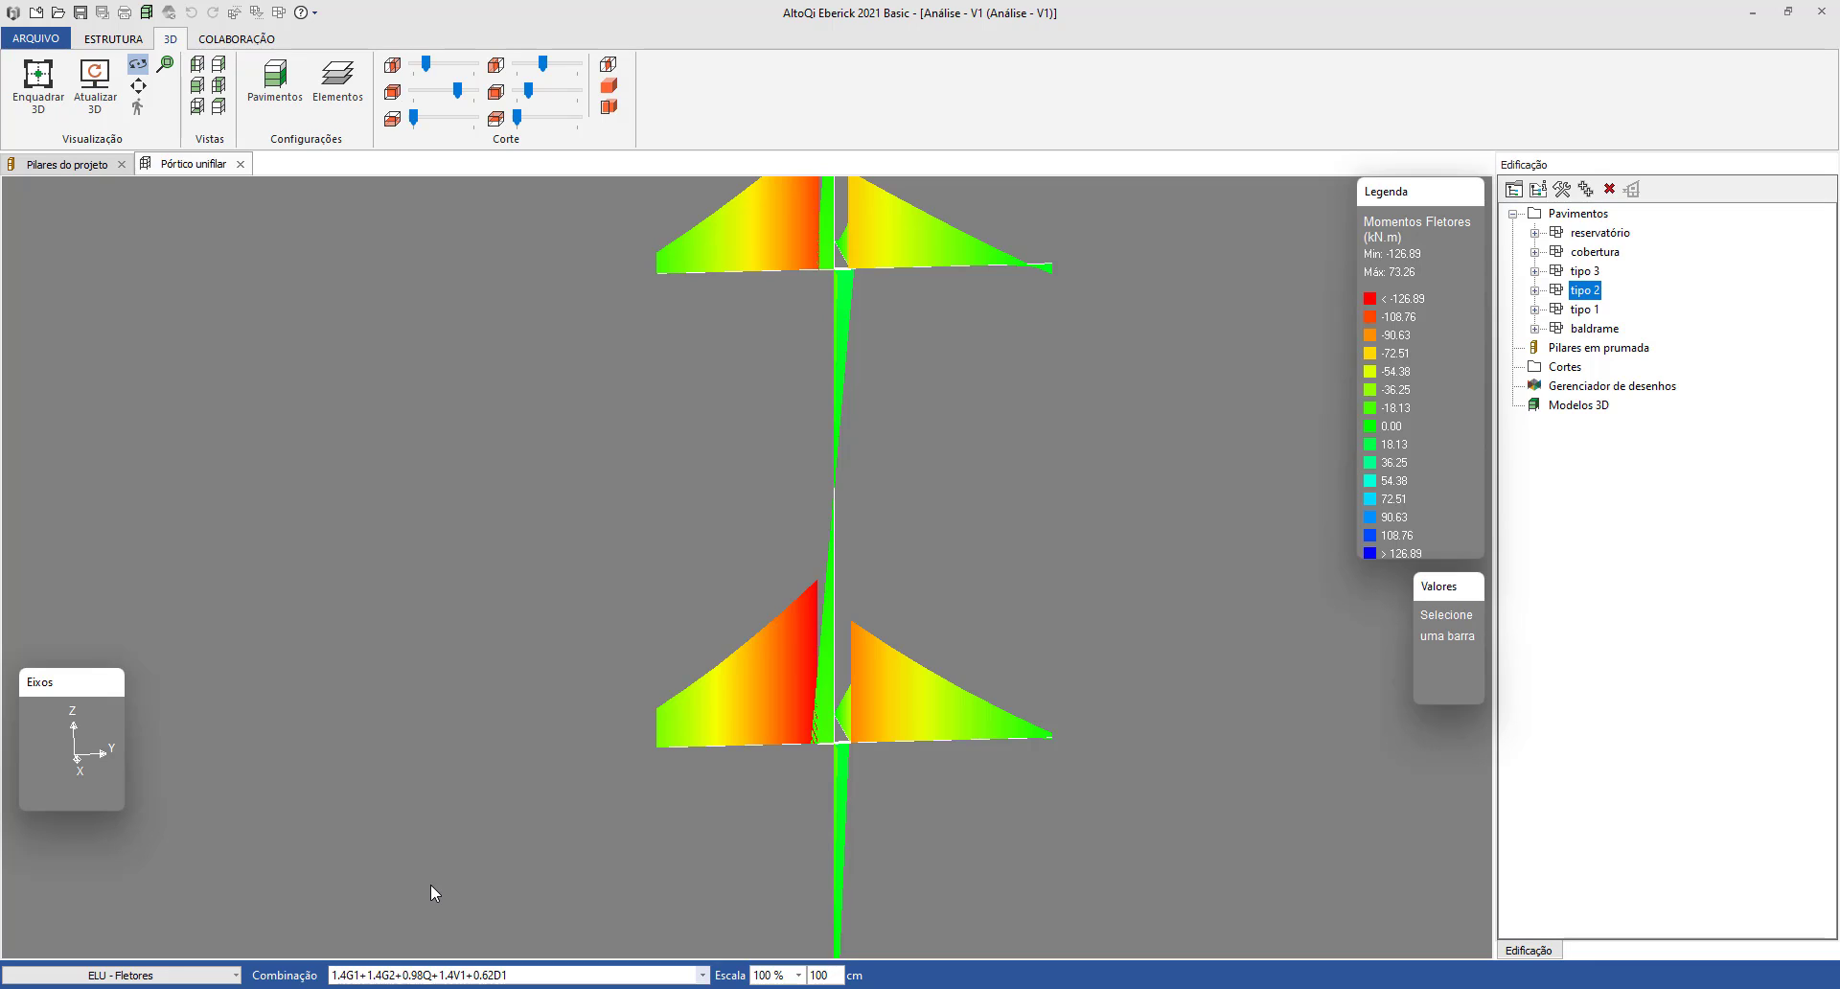
left_click(851, 291)
left_click_drag(891, 423, 937, 399)
left_click(823, 736)
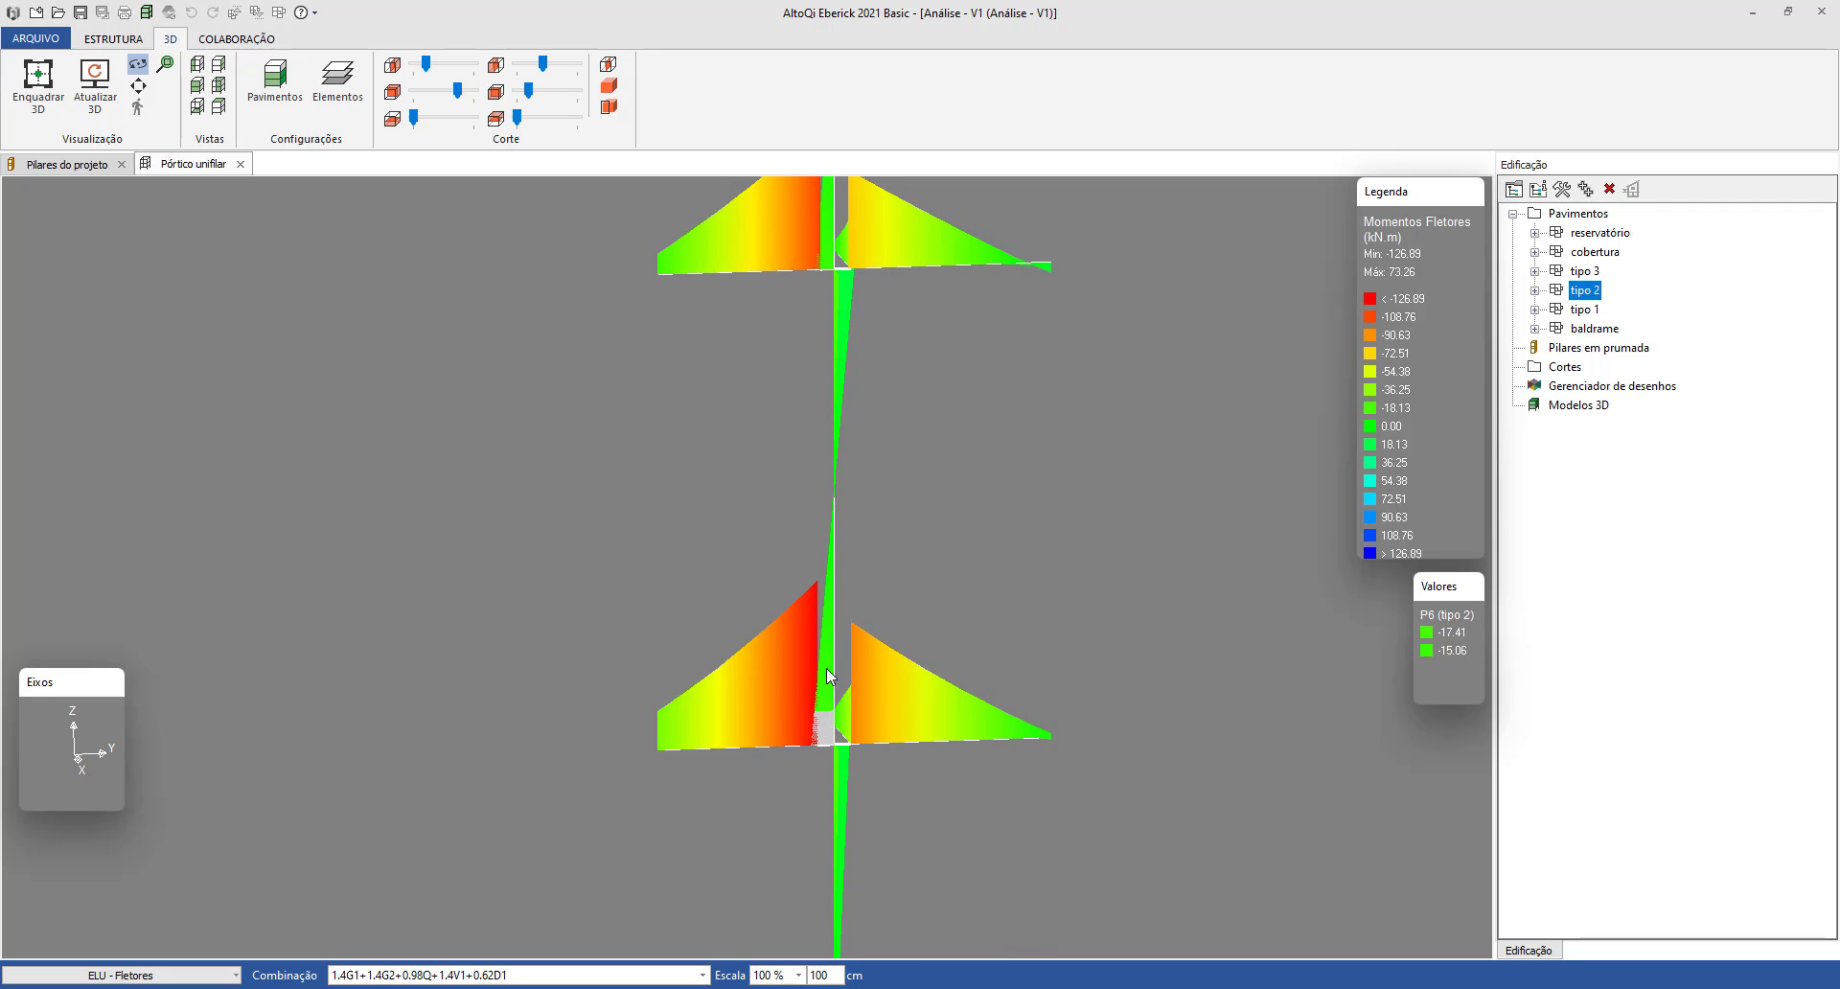
Keep combination 1.4G1+1.4G2+0.98Q+1.4V1+0.62D1, view the frame along its X direction, and read P6's moments at the top and base of tipo 2.
left_click(472, 975)
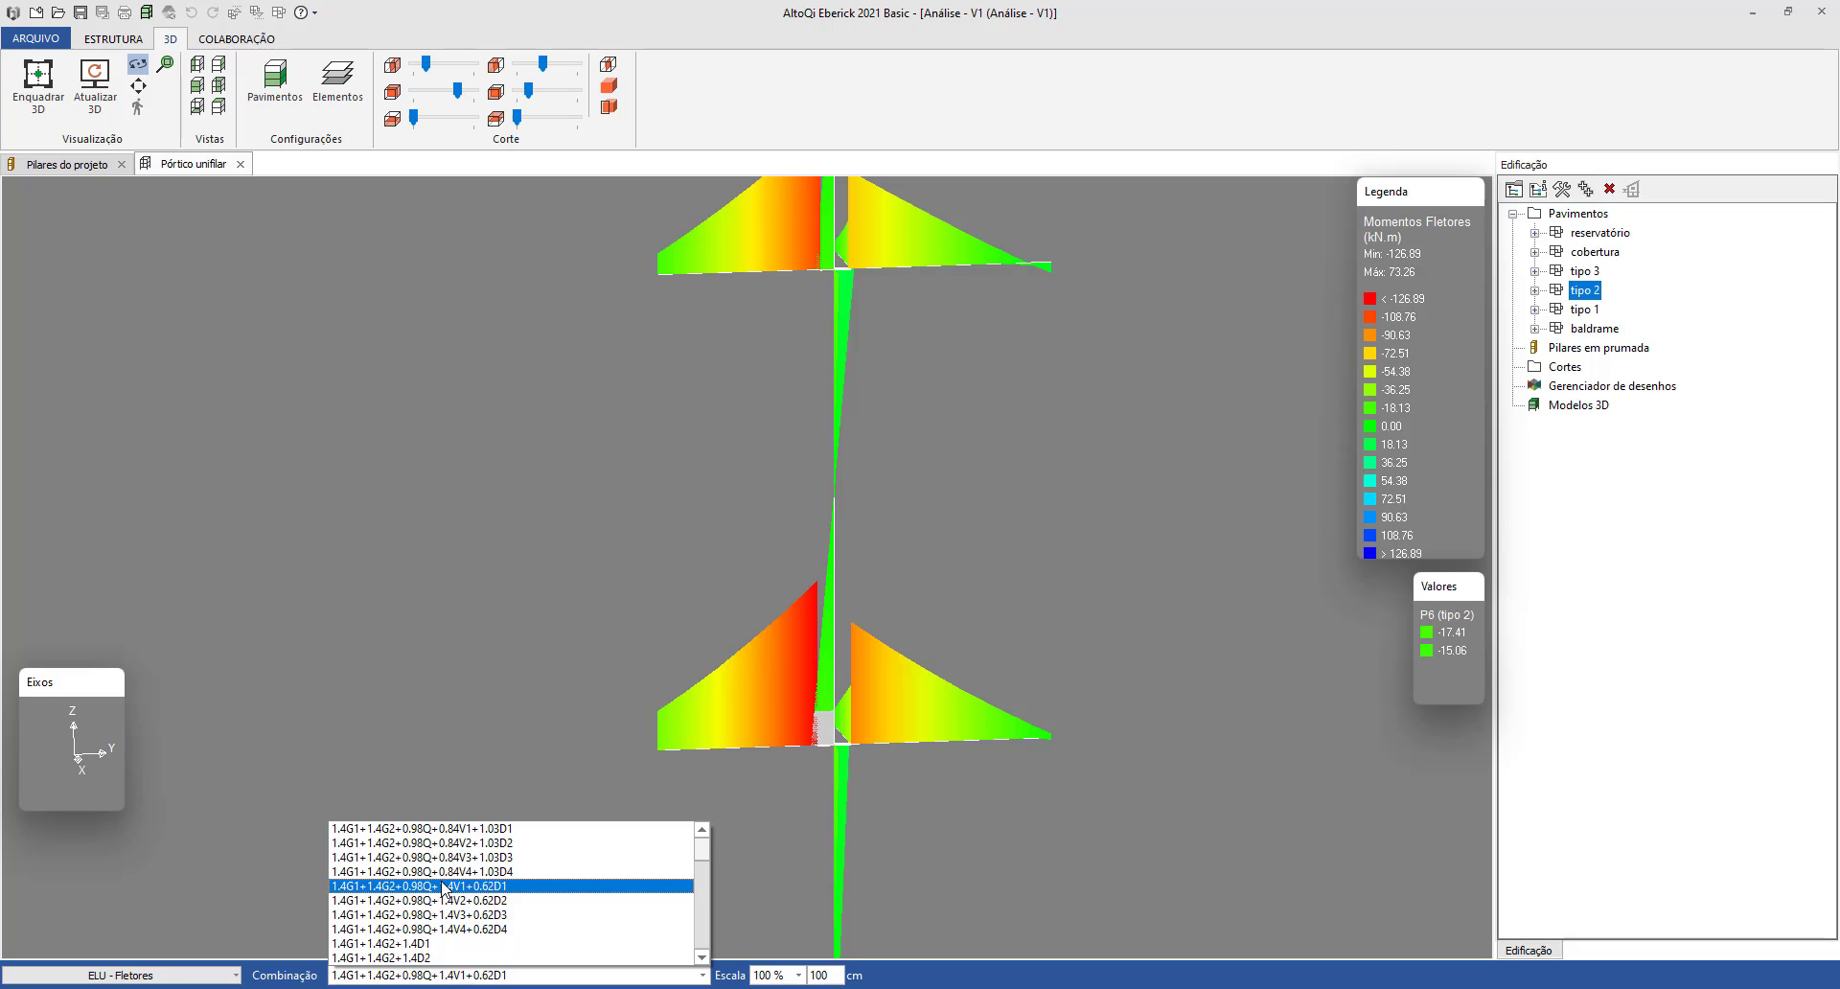
left_click(500, 889)
left_click_drag(500, 887, 809, 734)
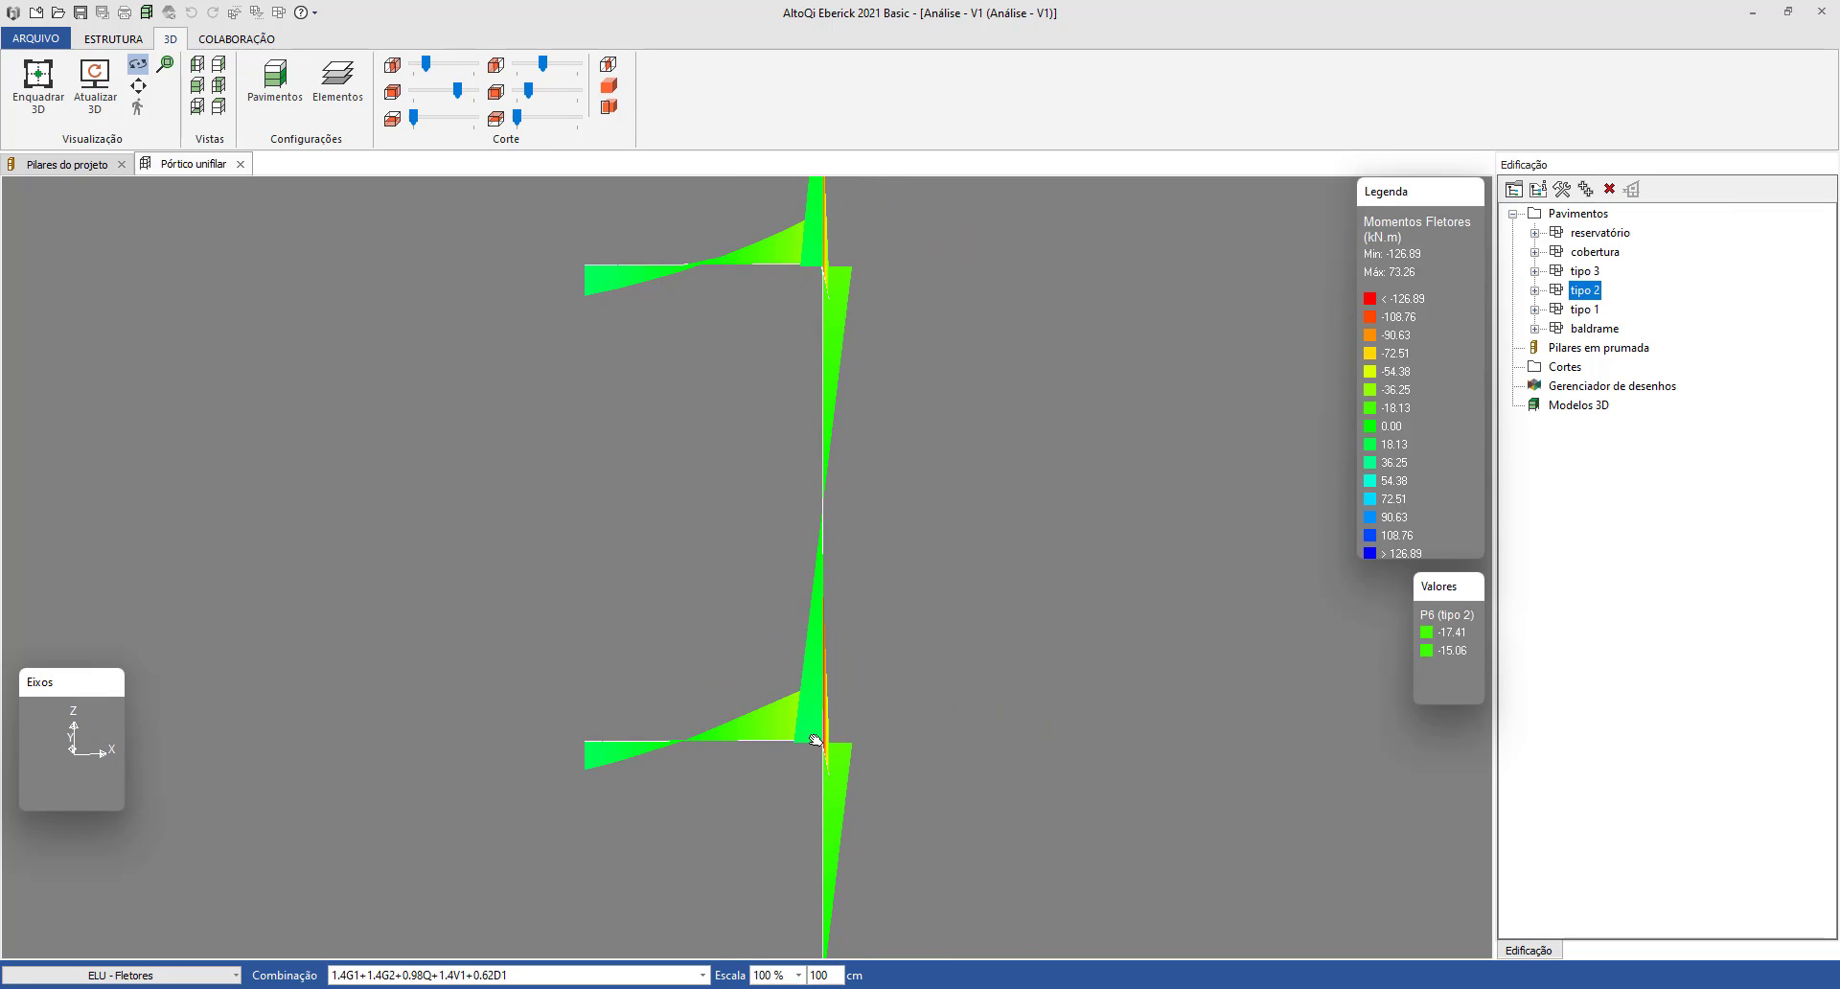
left_click_drag(995, 354, 830, 291)
mouse_move(838, 284)
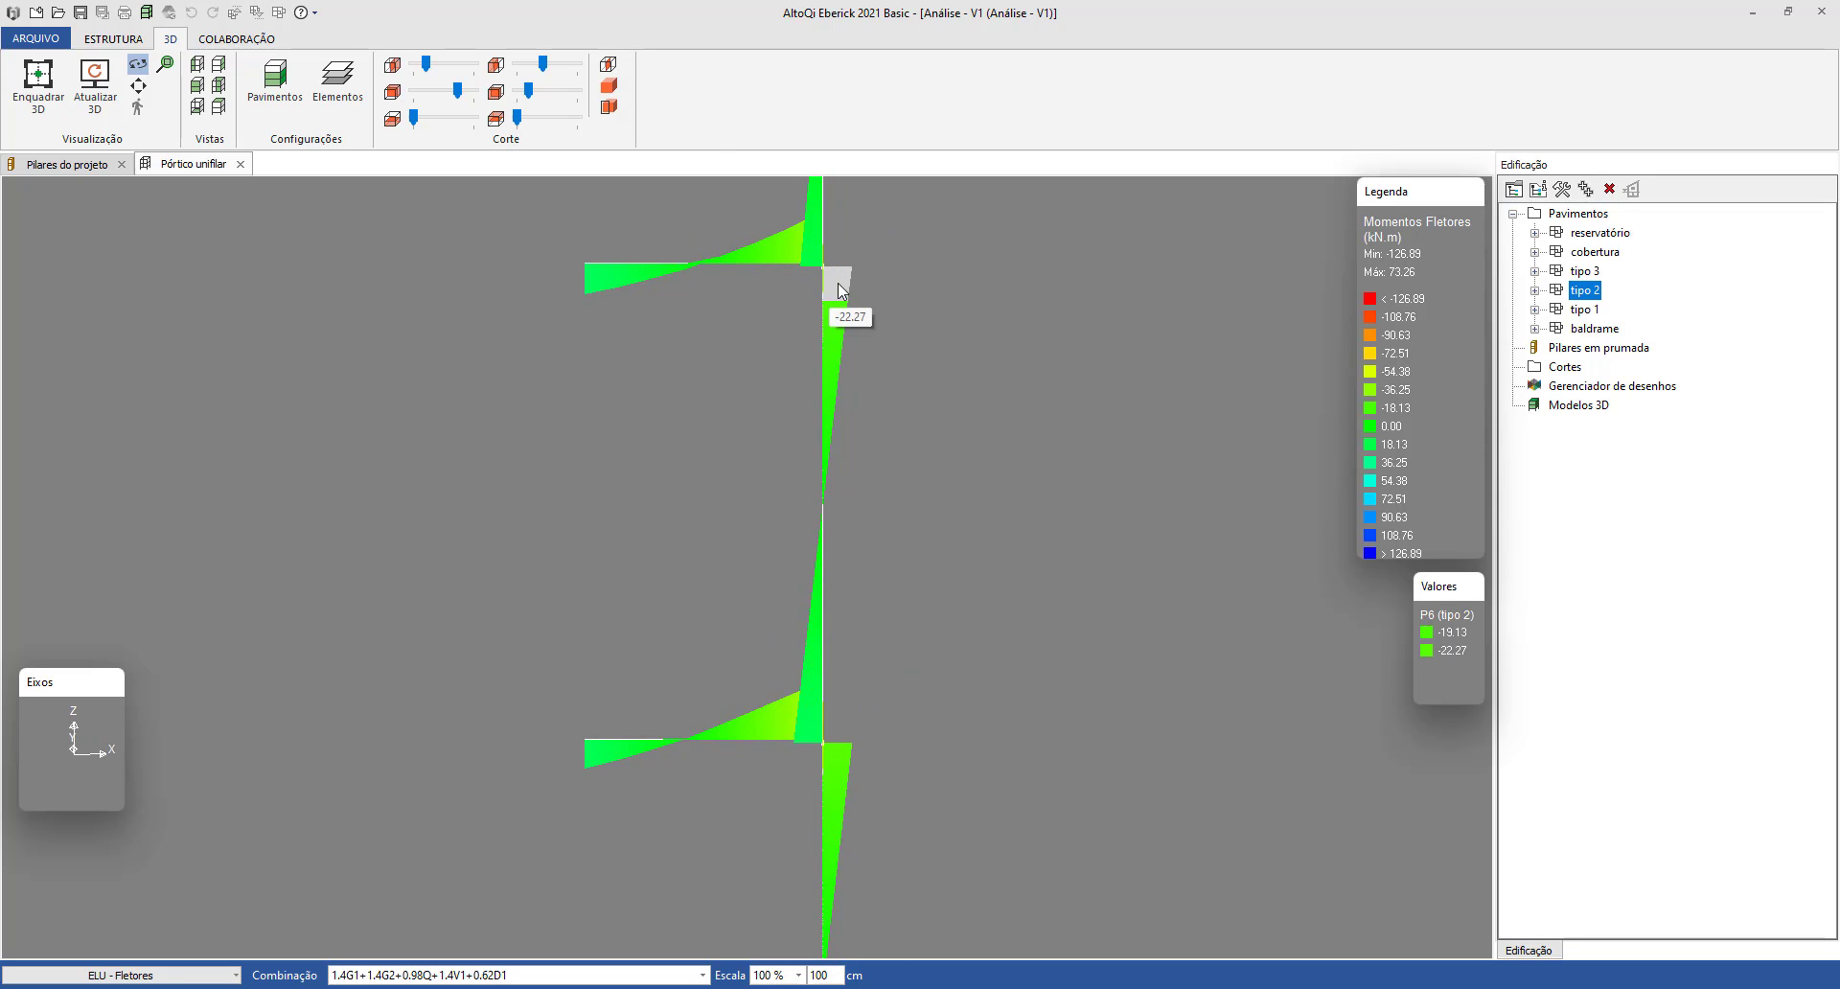
left_click(804, 734)
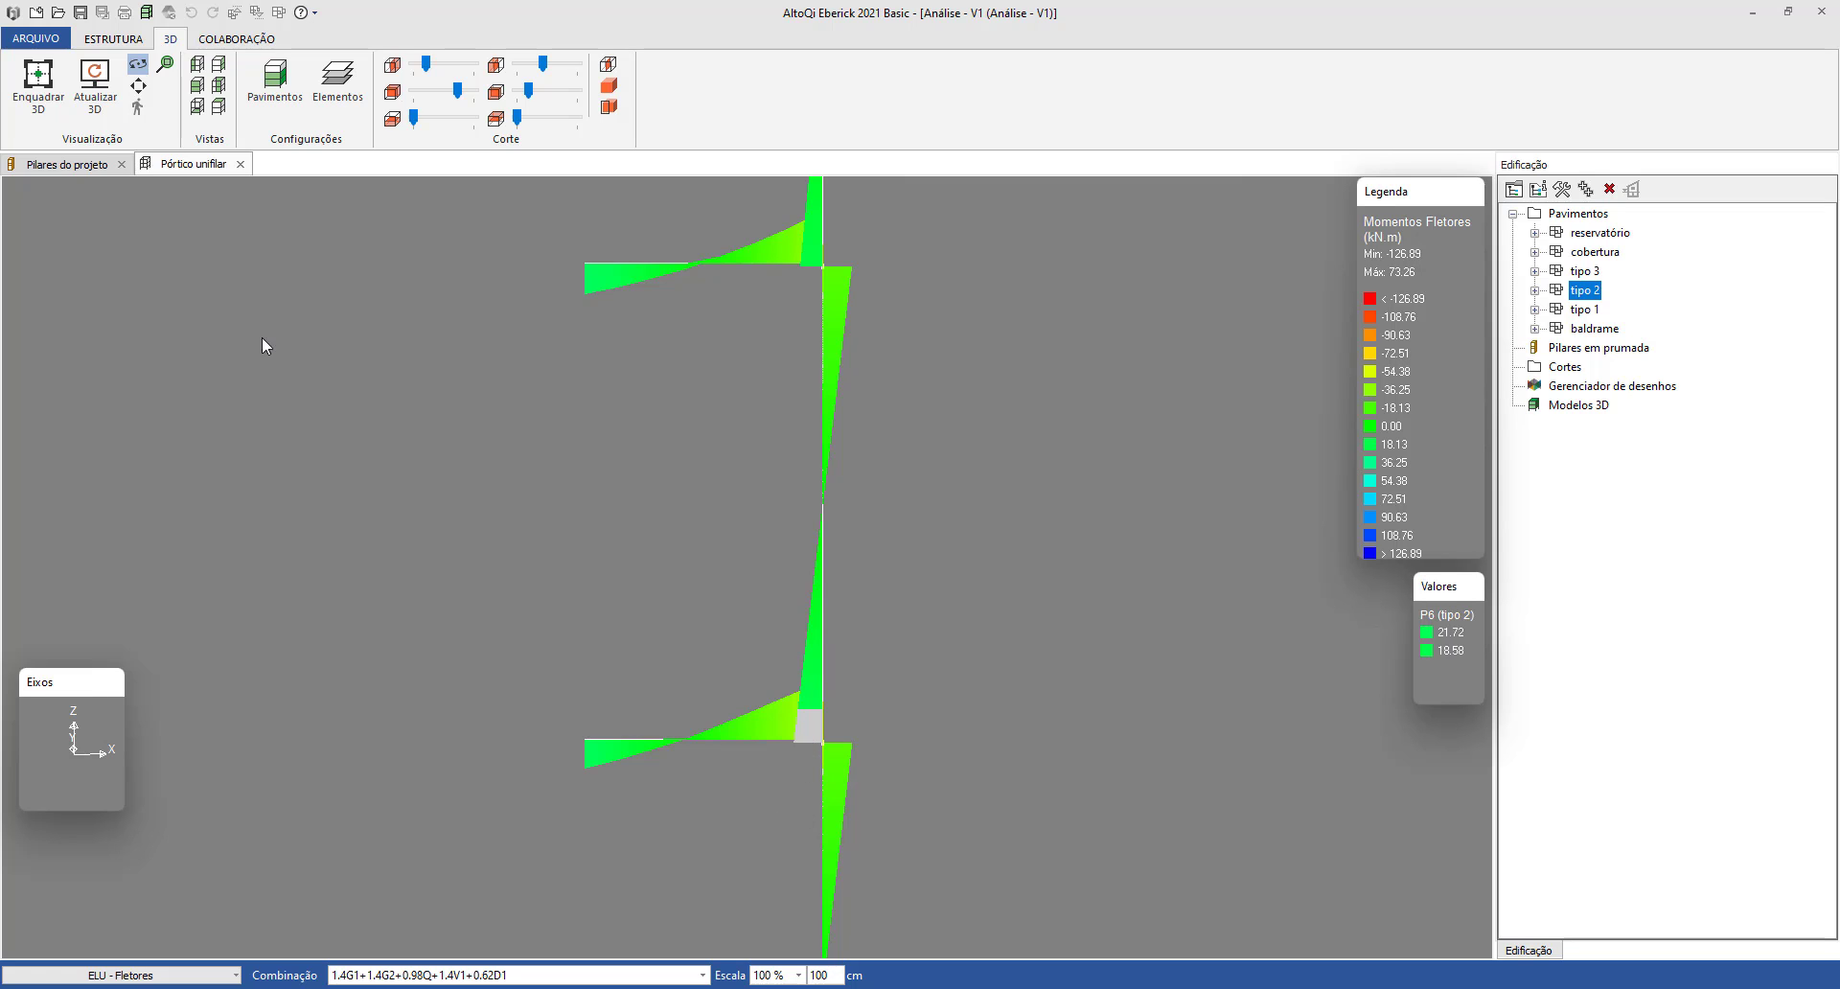
Compare L3's tabulated design moments with P6's frame diagrams, examining the moments around the column base in both directions.
left_click(69, 163)
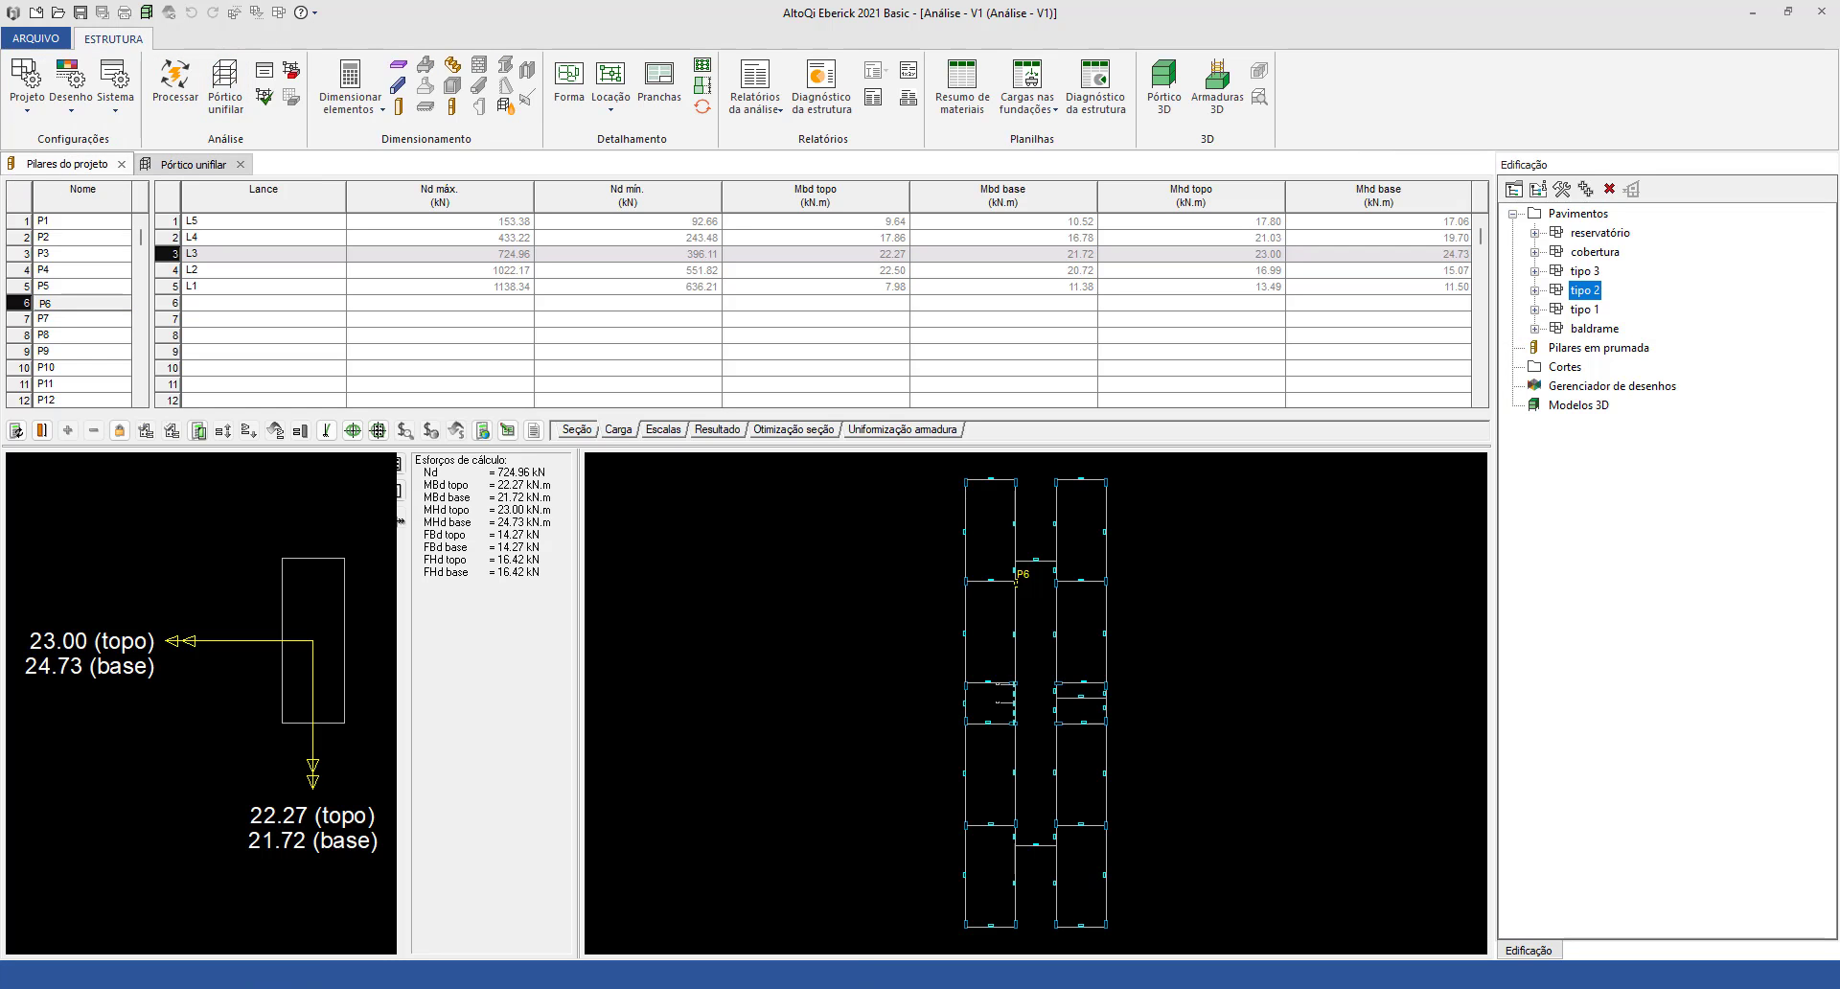
left_click(194, 164)
left_click_drag(960, 449, 803, 726)
left_click(69, 164)
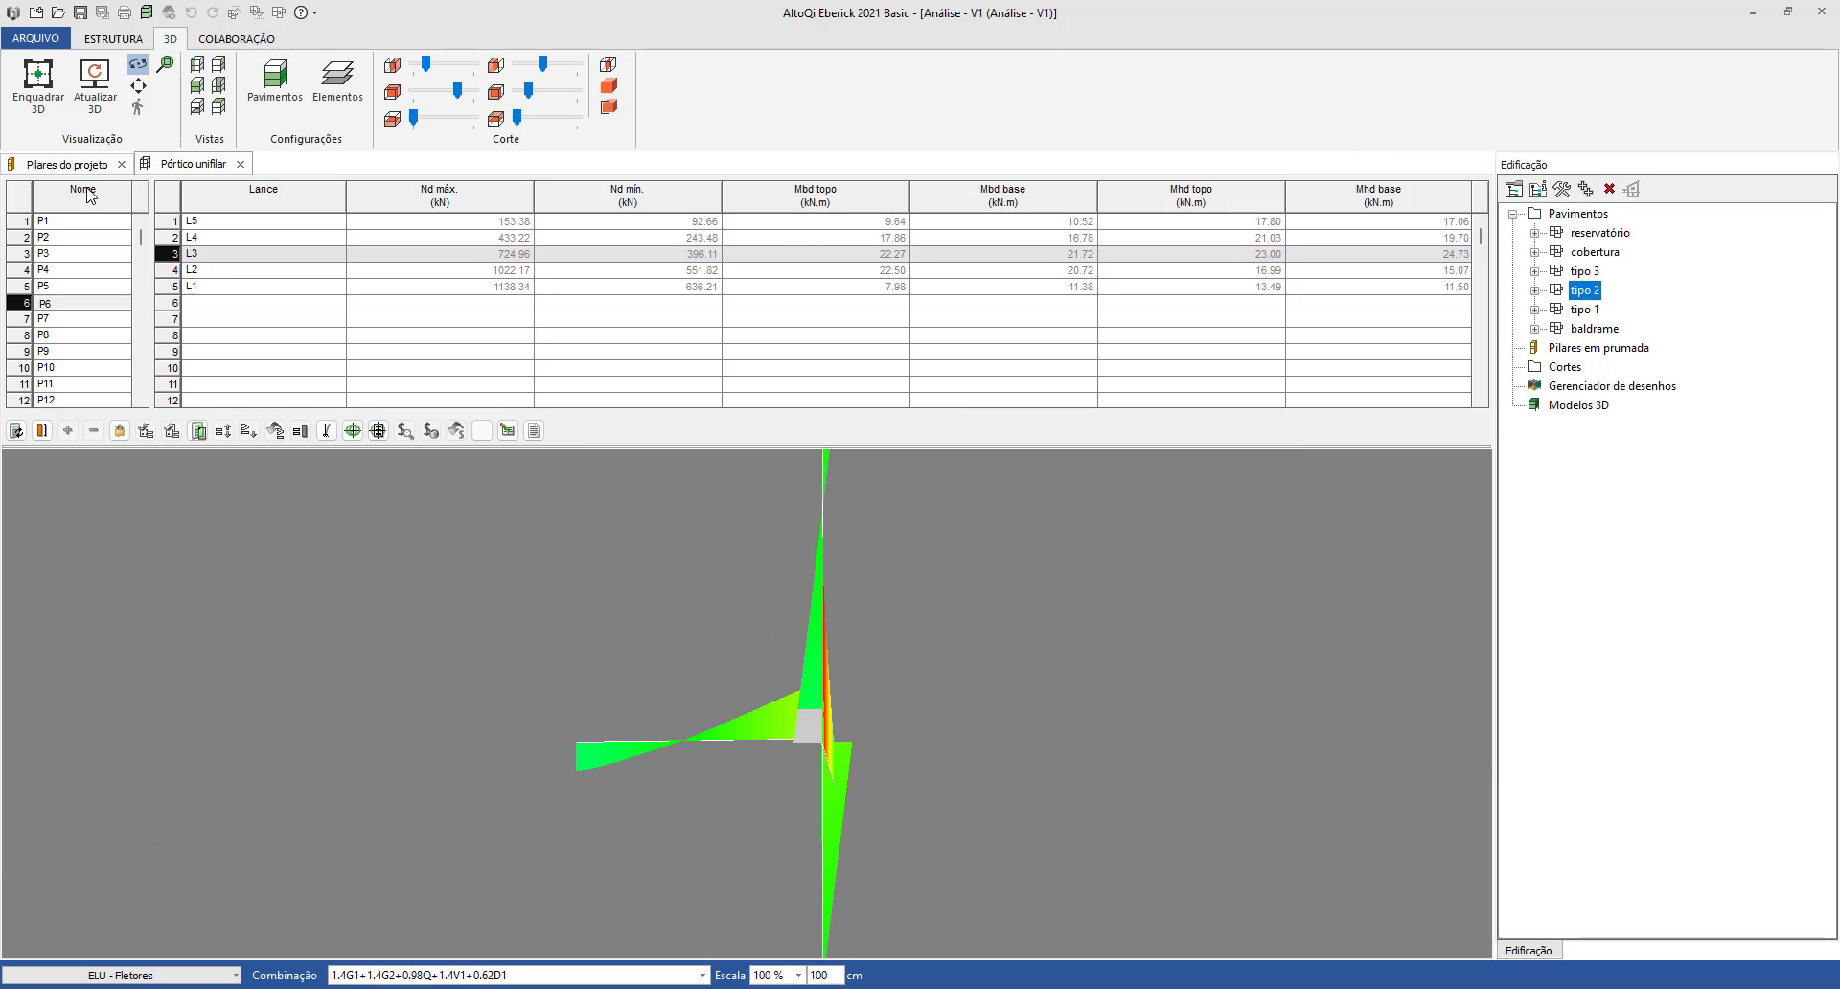
left_click(195, 163)
left_click_drag(291, 247, 375, 348)
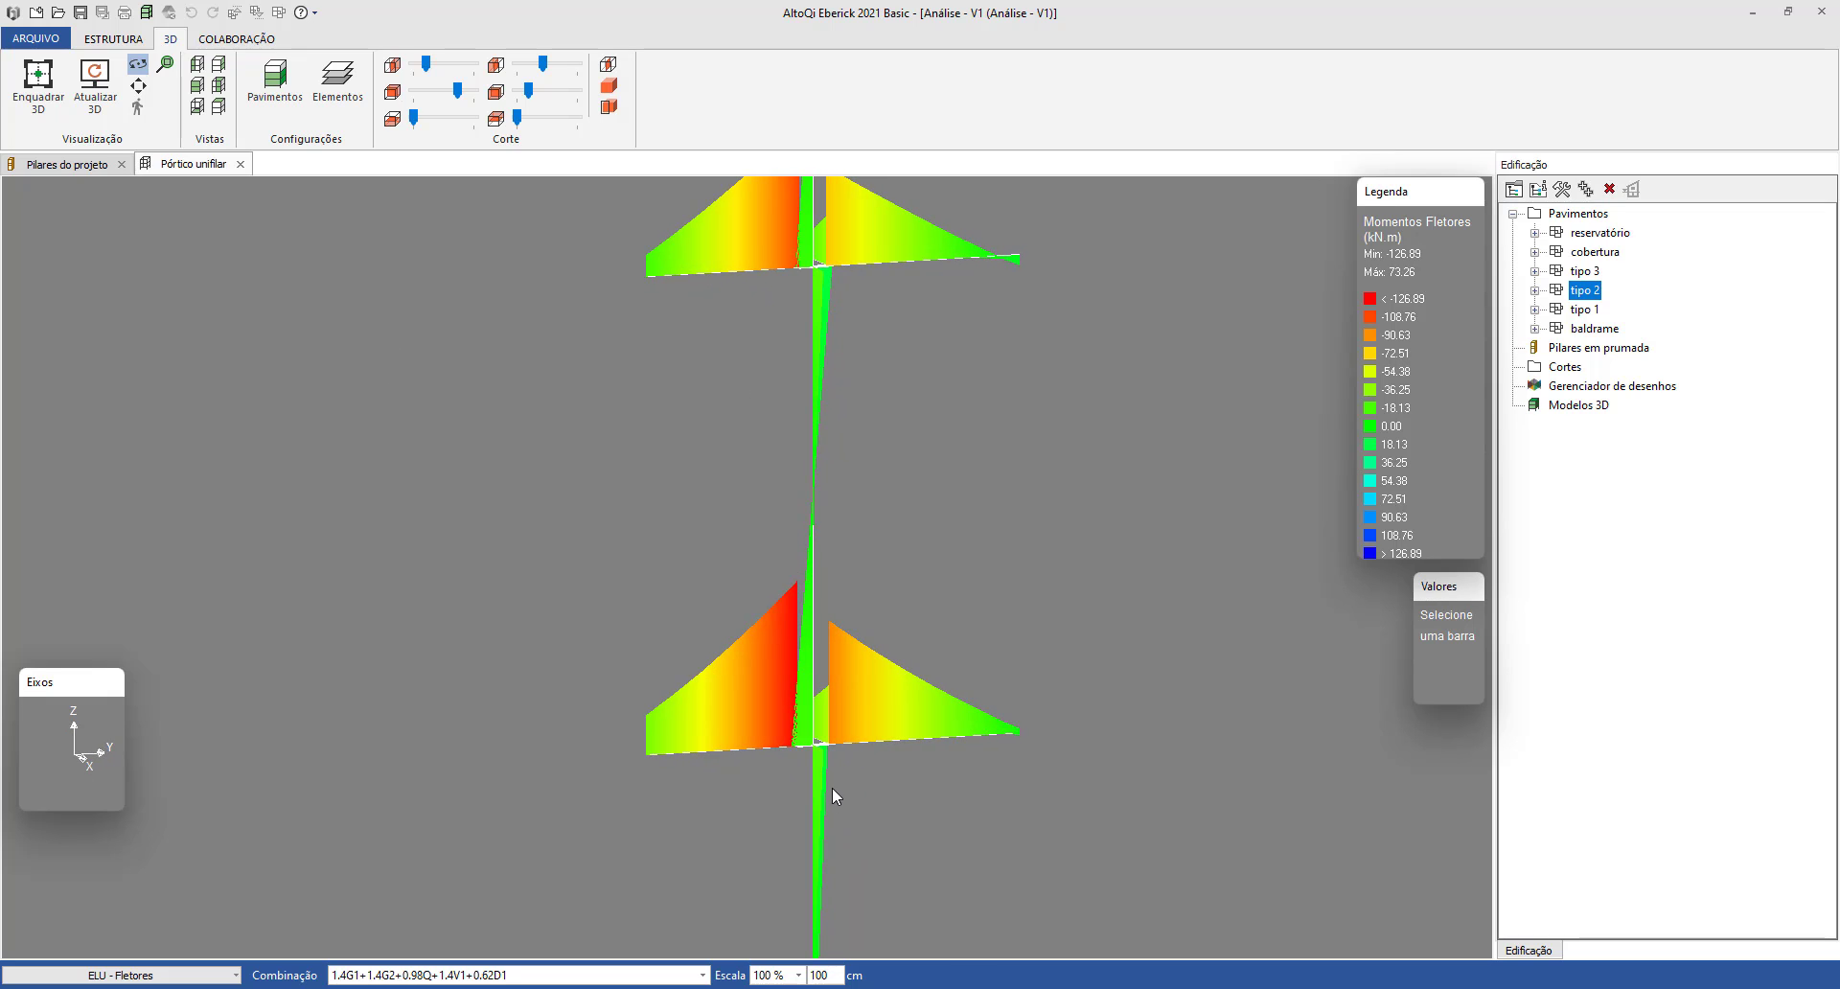
scroll(838, 792, "up", 5)
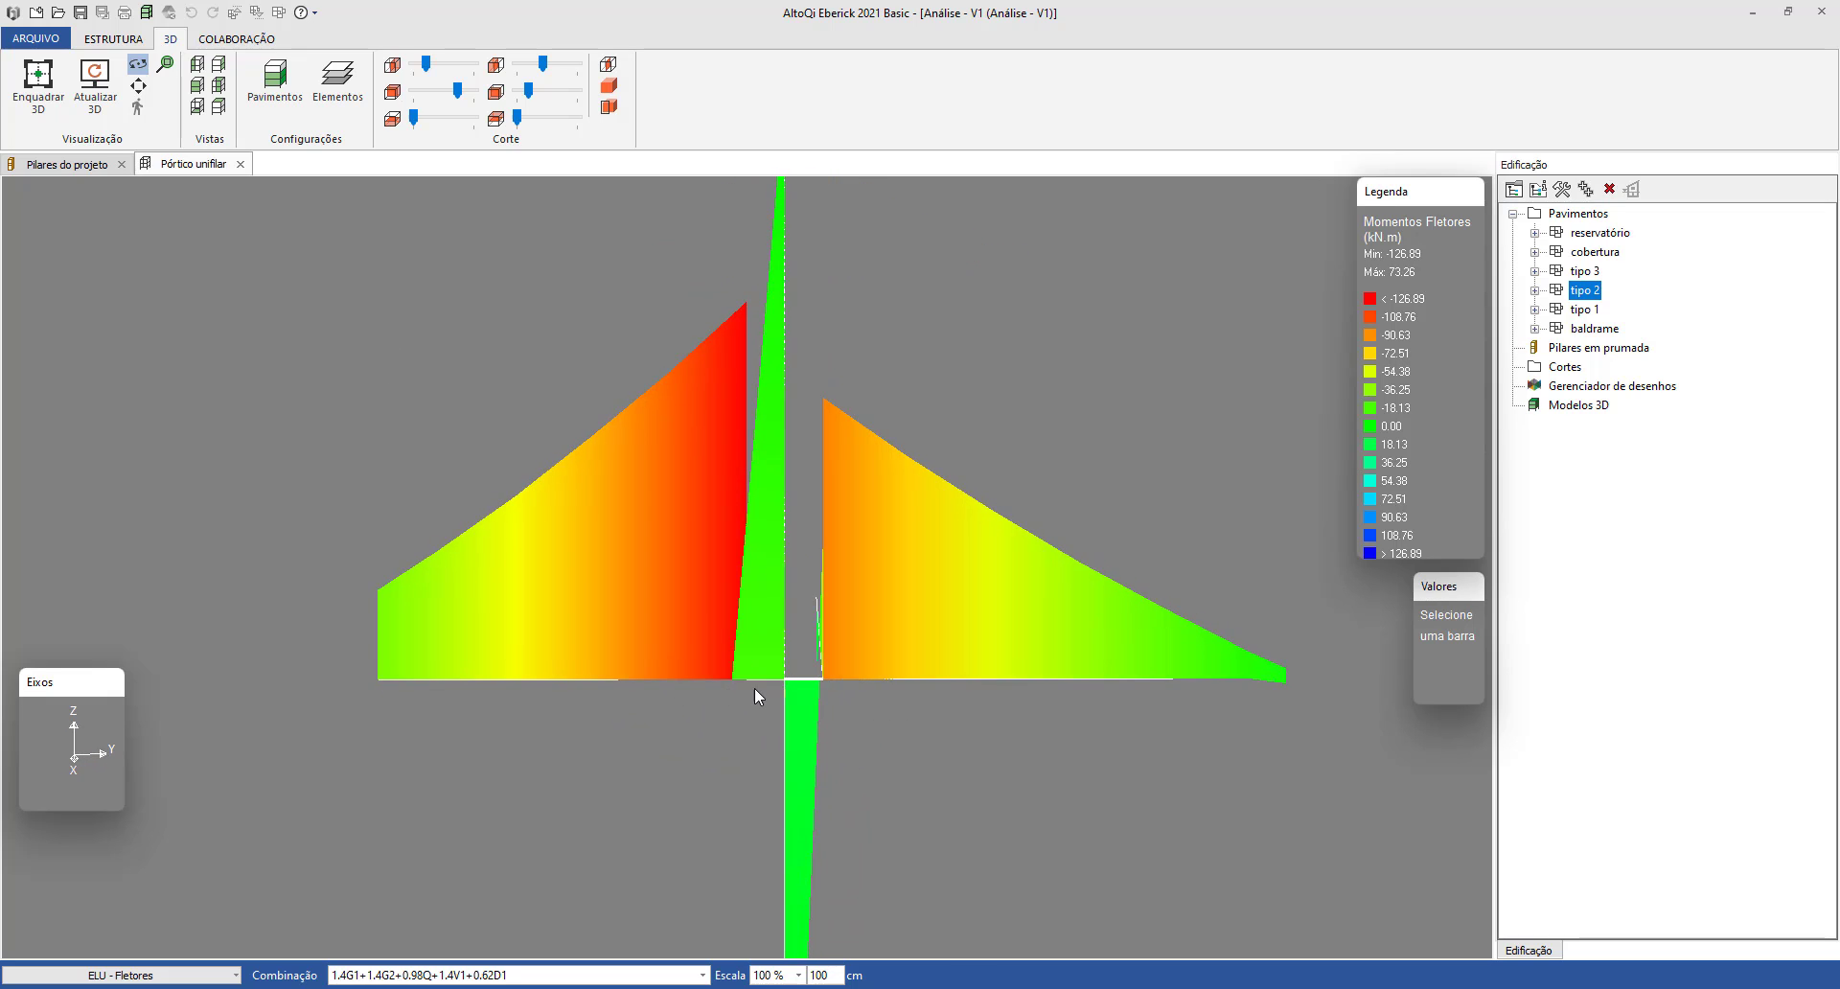
scroll(755, 687, "up", 5)
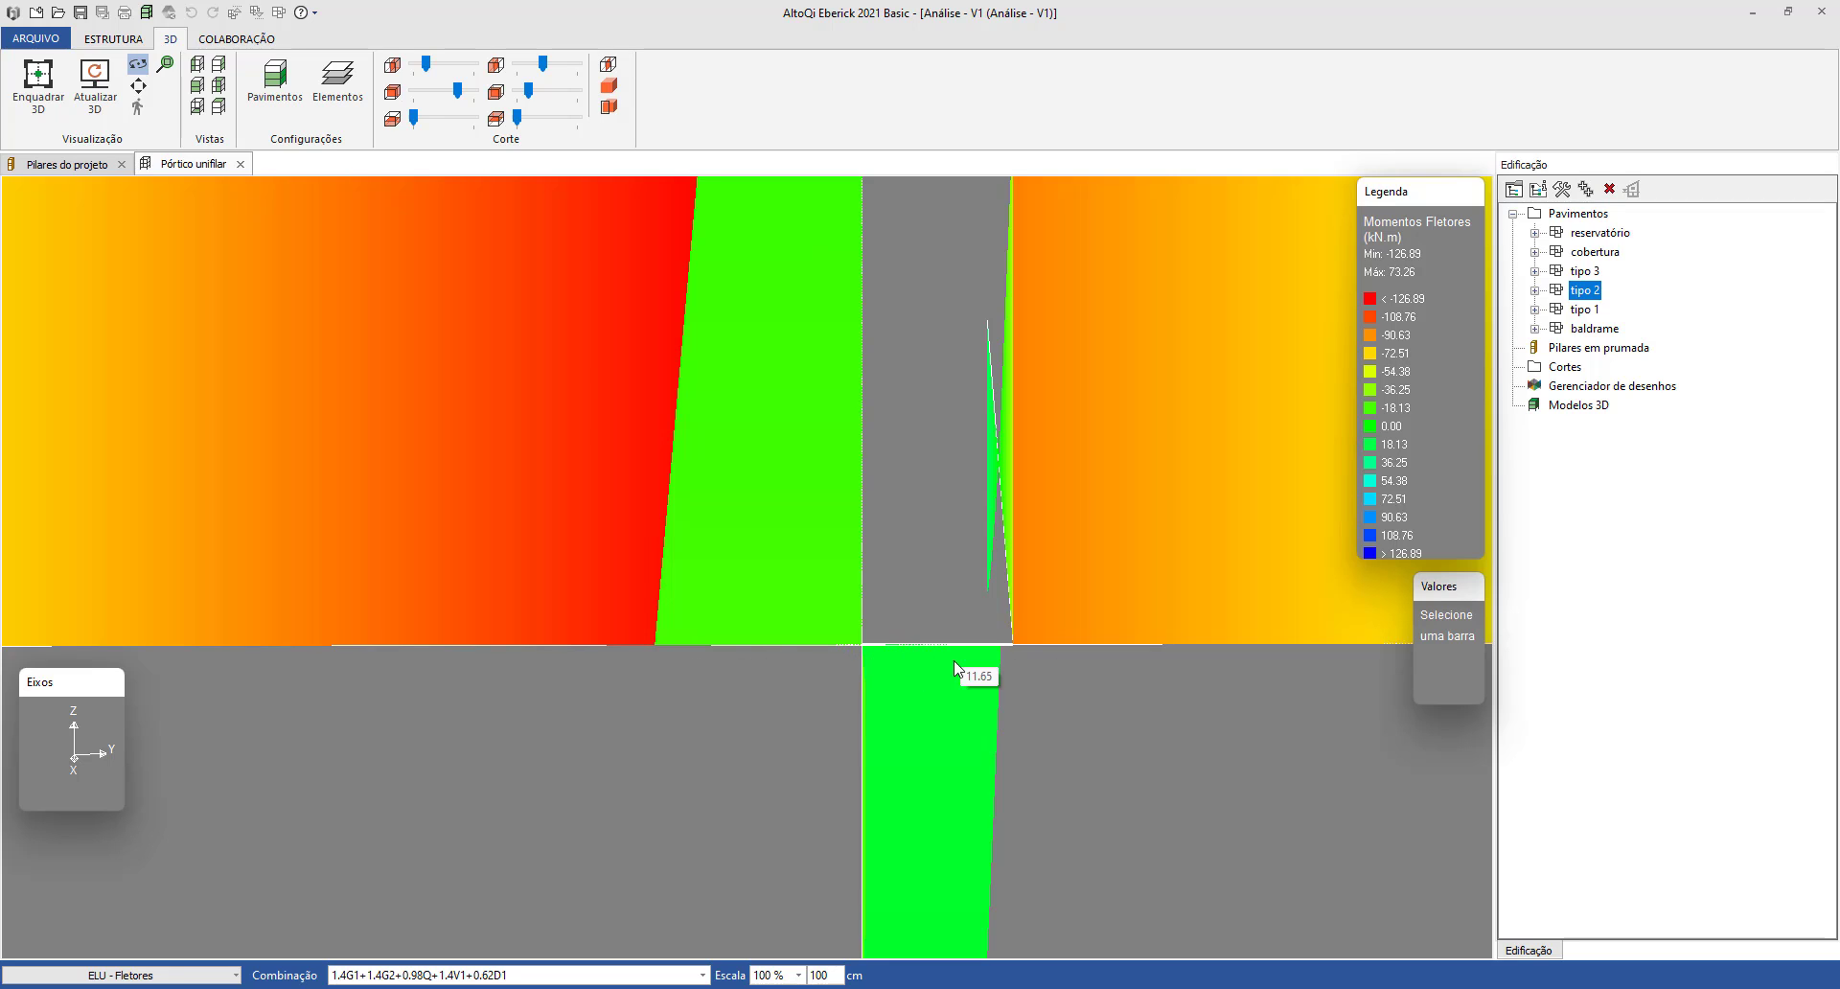
scroll(678, 697, "down", 5)
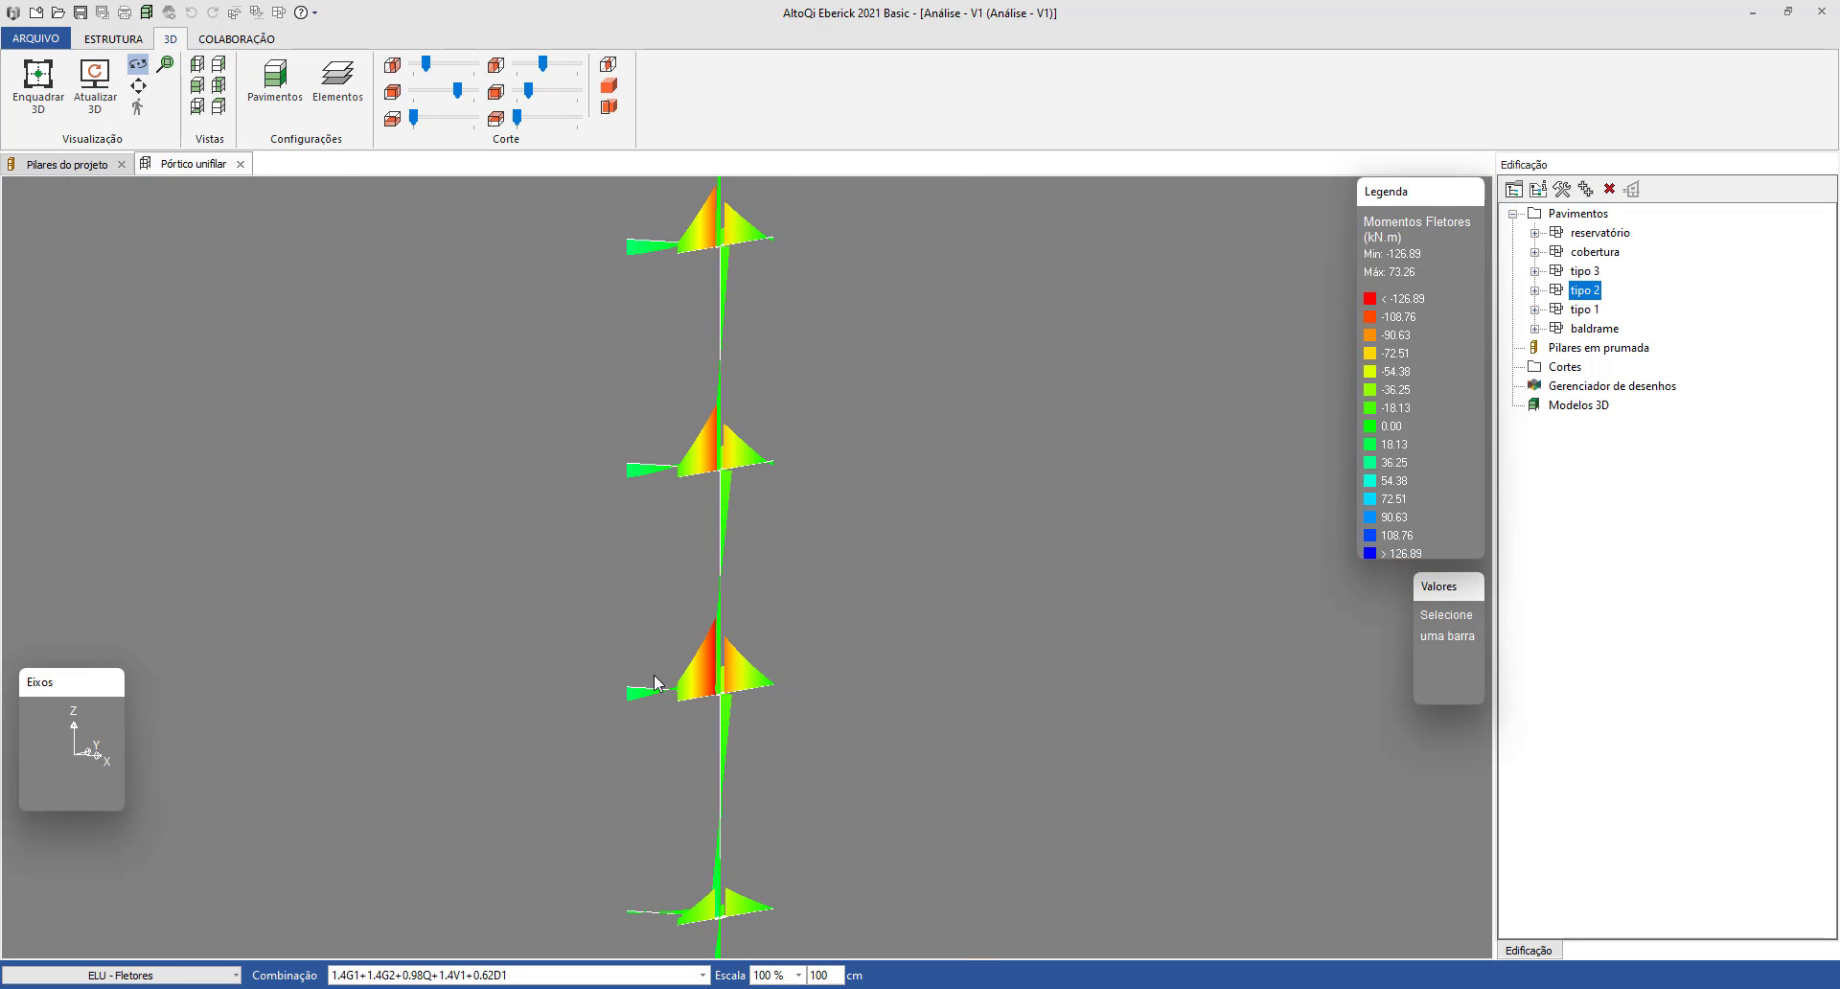
left_click_drag(647, 690, 905, 686)
scroll(736, 683, "up", 5)
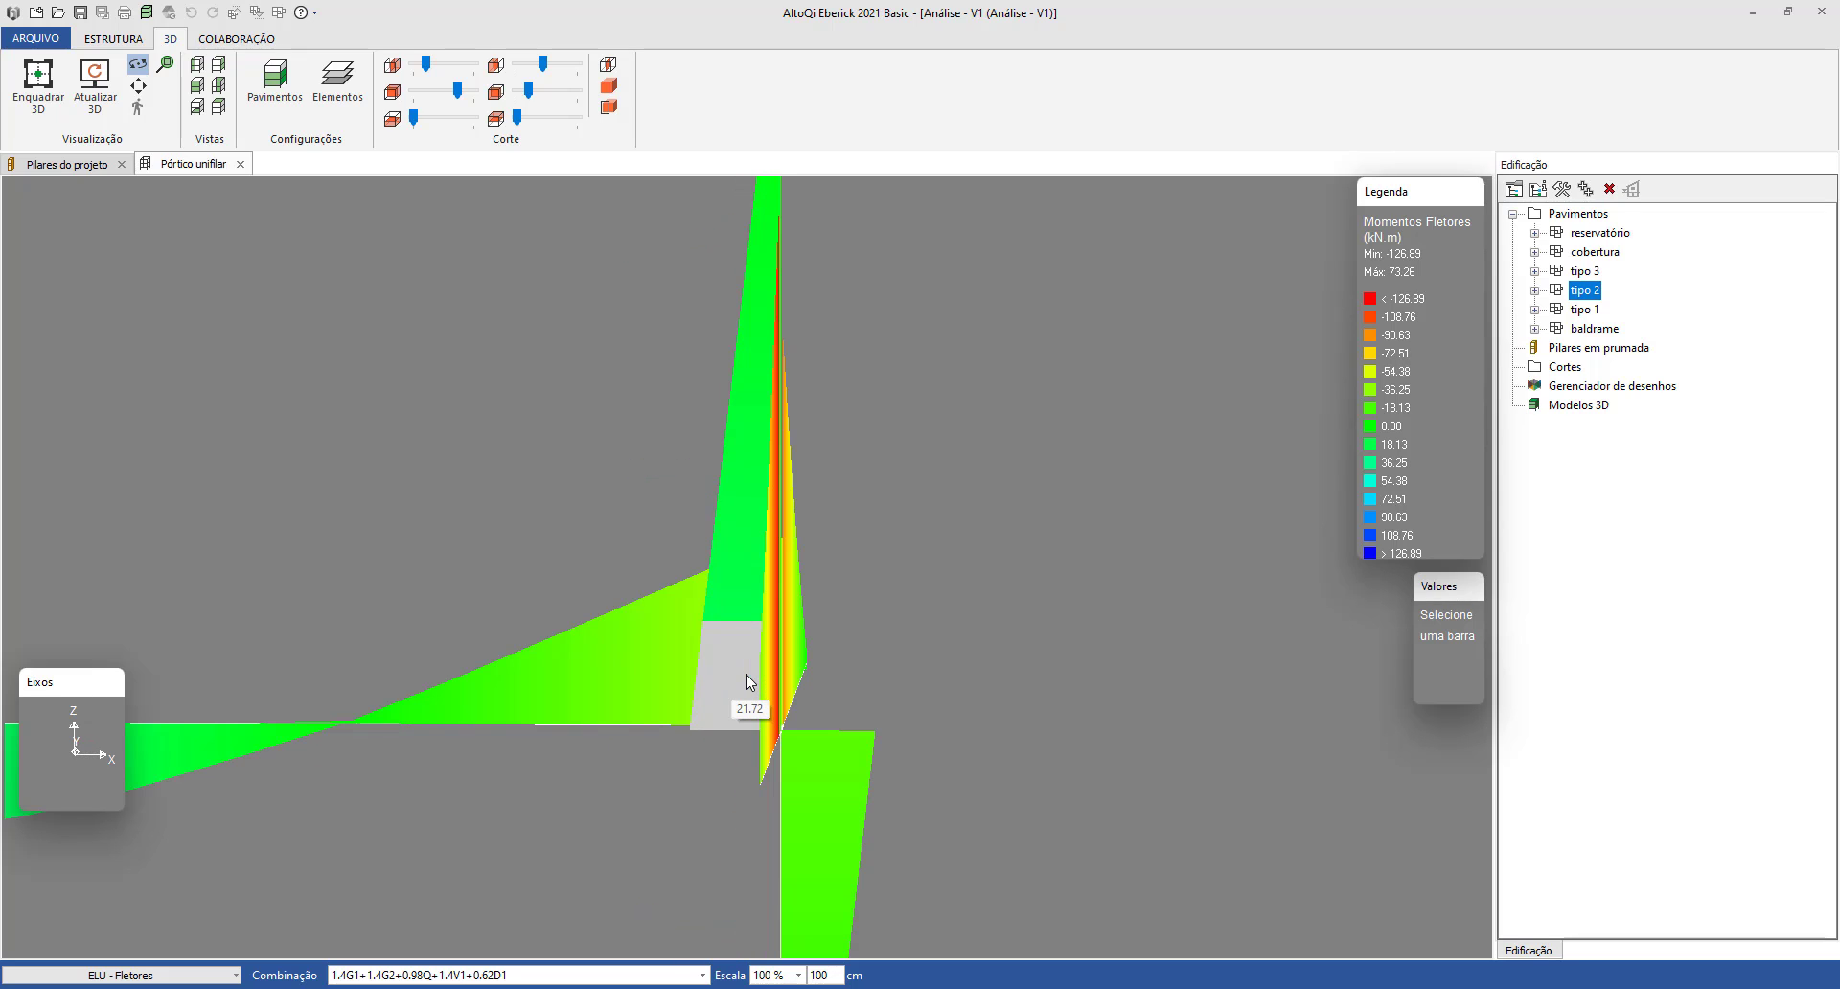
In PCalc's combination 1, set Msk,y (Topo) to 22,27 and Msk,y (Base) to 21,72 kN.m.
left_click(67, 164)
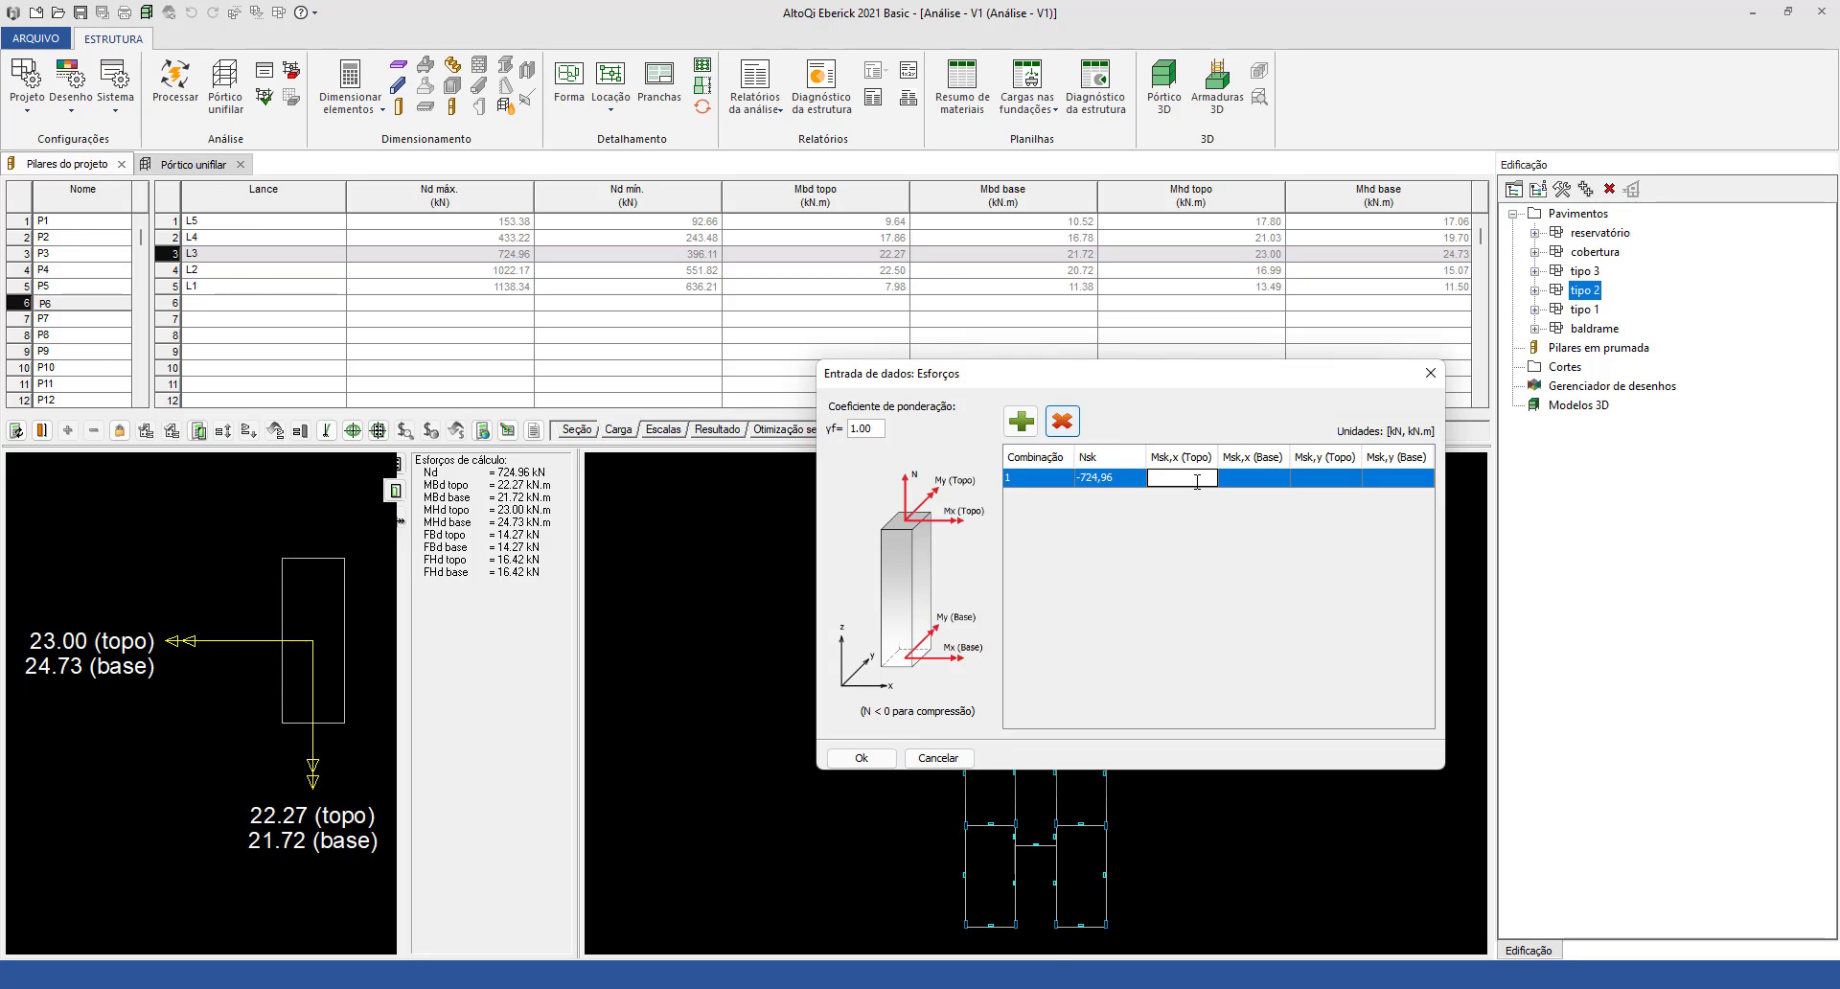
left_click(1313, 479)
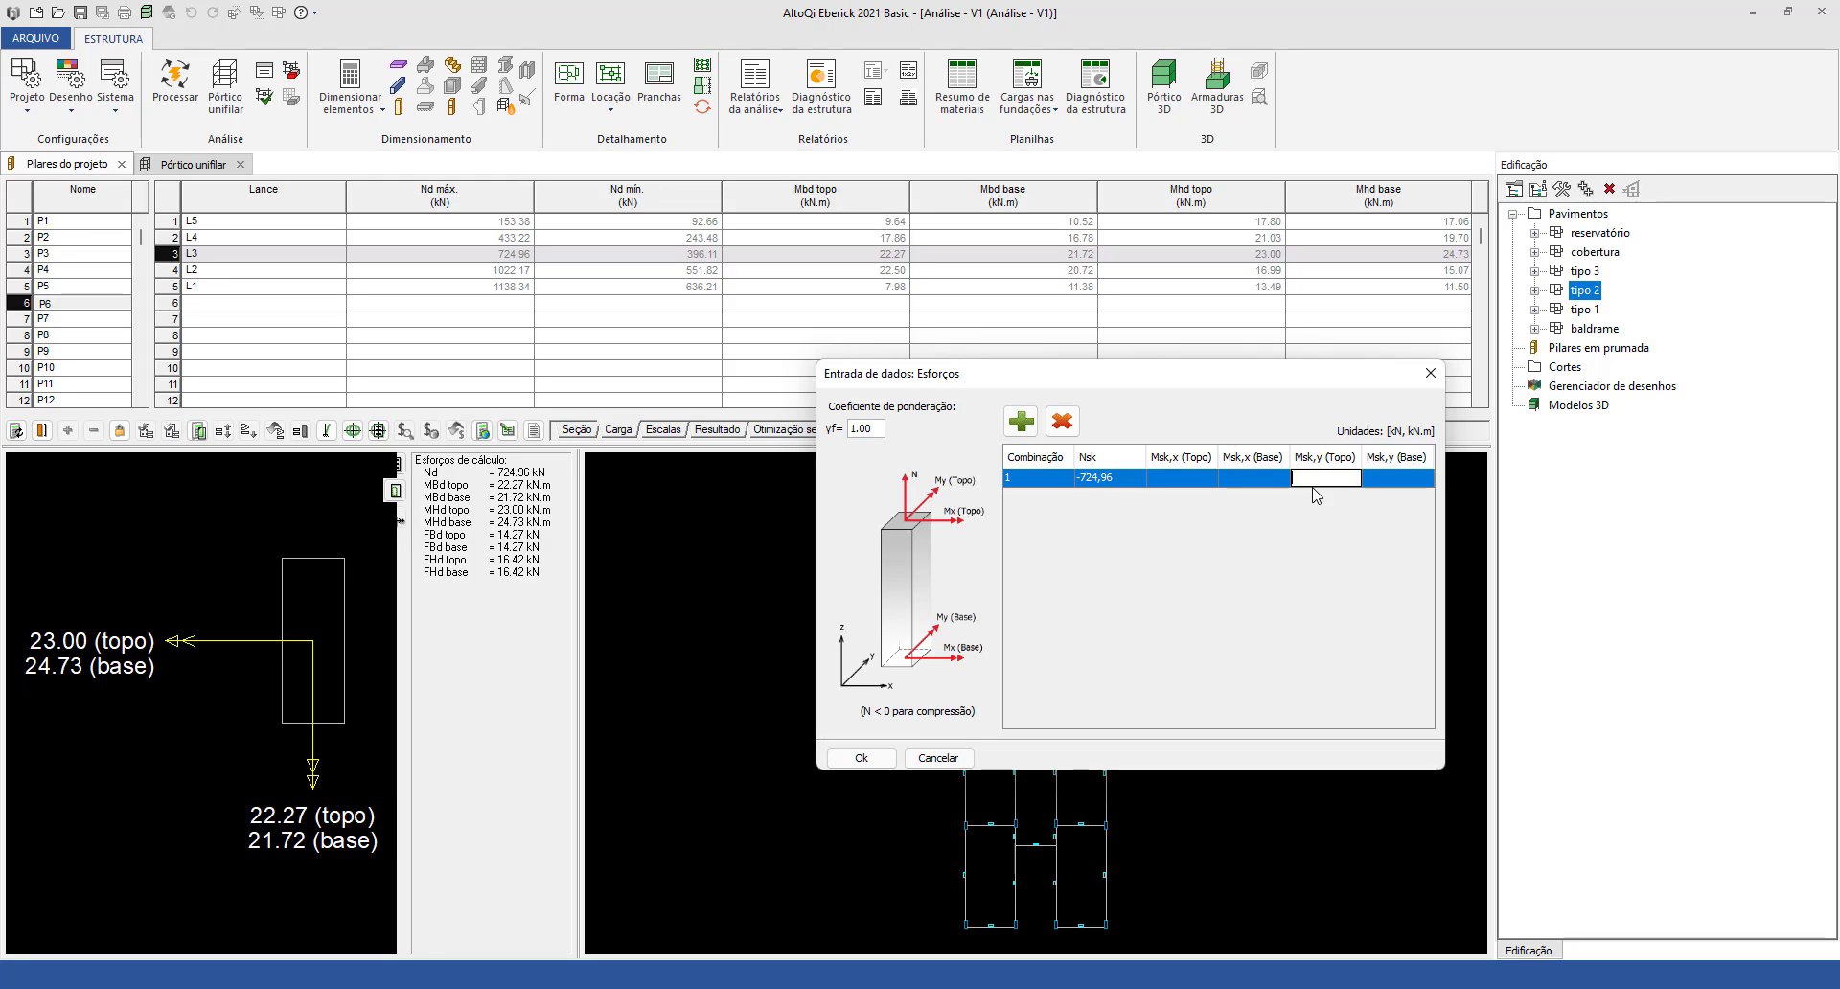
type("22,27")
key("Tab")
type("21,72")
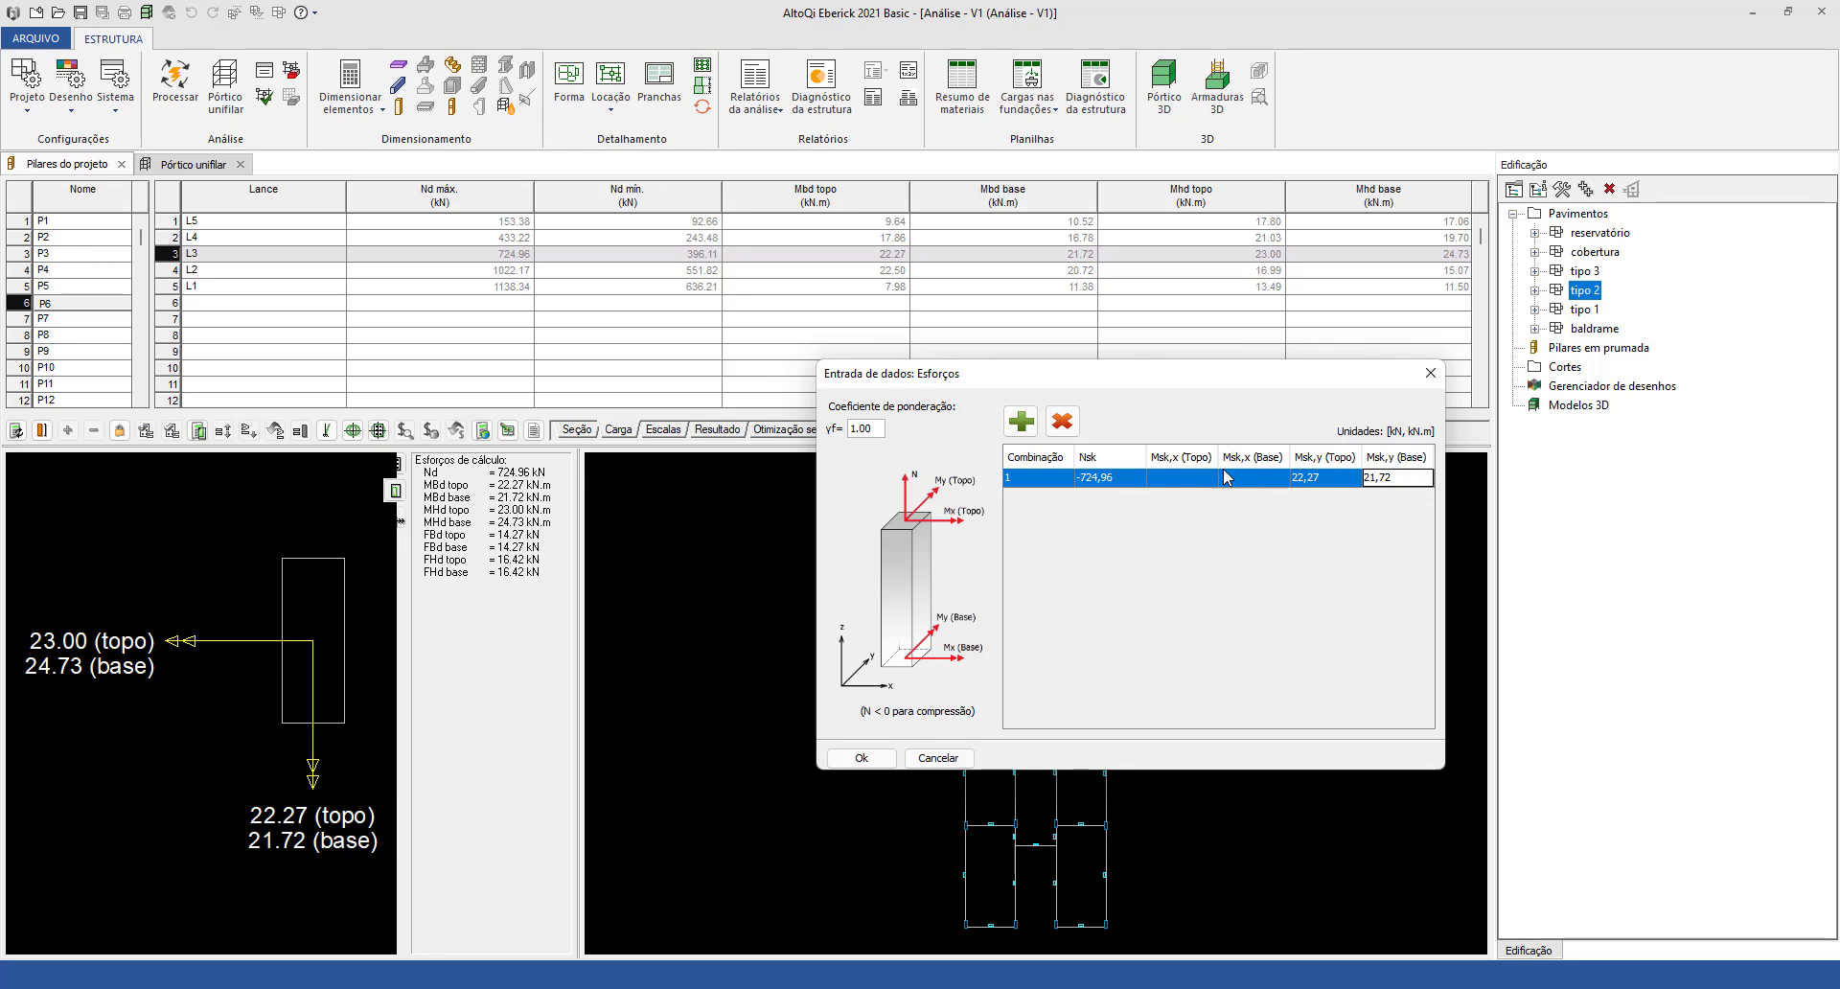
left_click(1173, 477)
Return to Eberick's single-line frame and display the bending moments for combination 1.4G1+1.4G2+1.4Q+0.84V3+0.62D3.
left_click(183, 170)
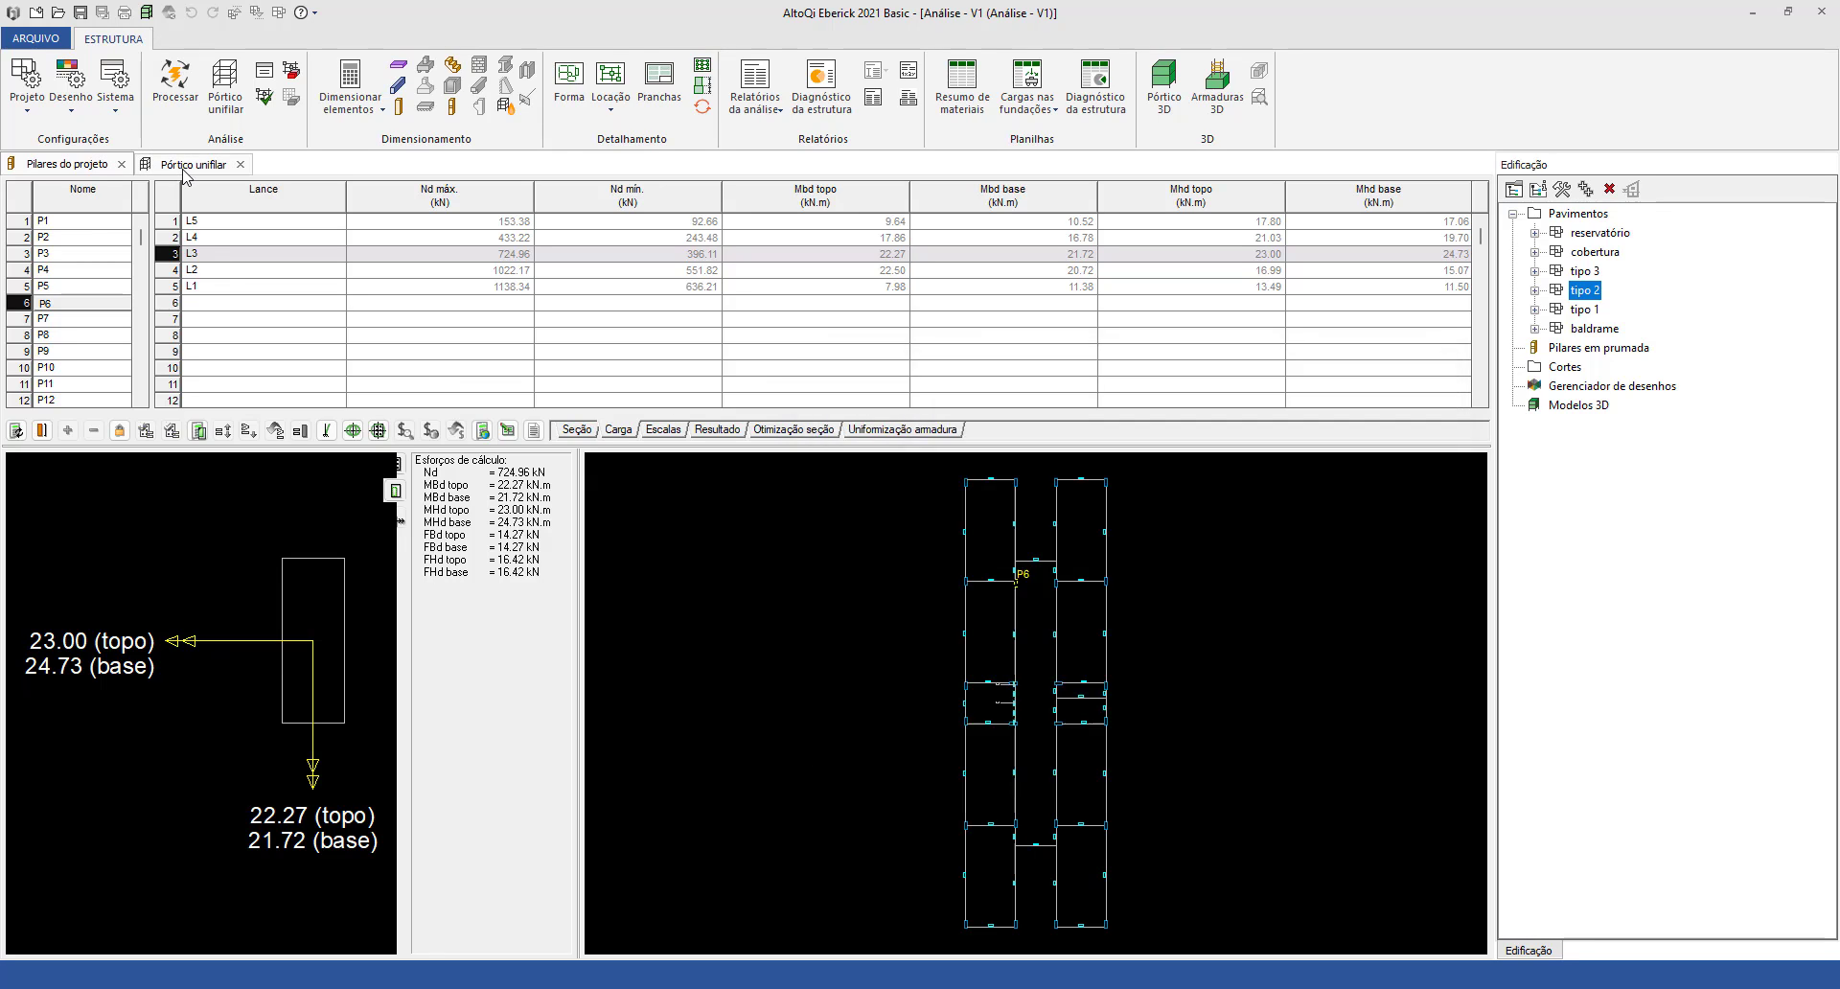
left_click_drag(612, 451, 310, 475)
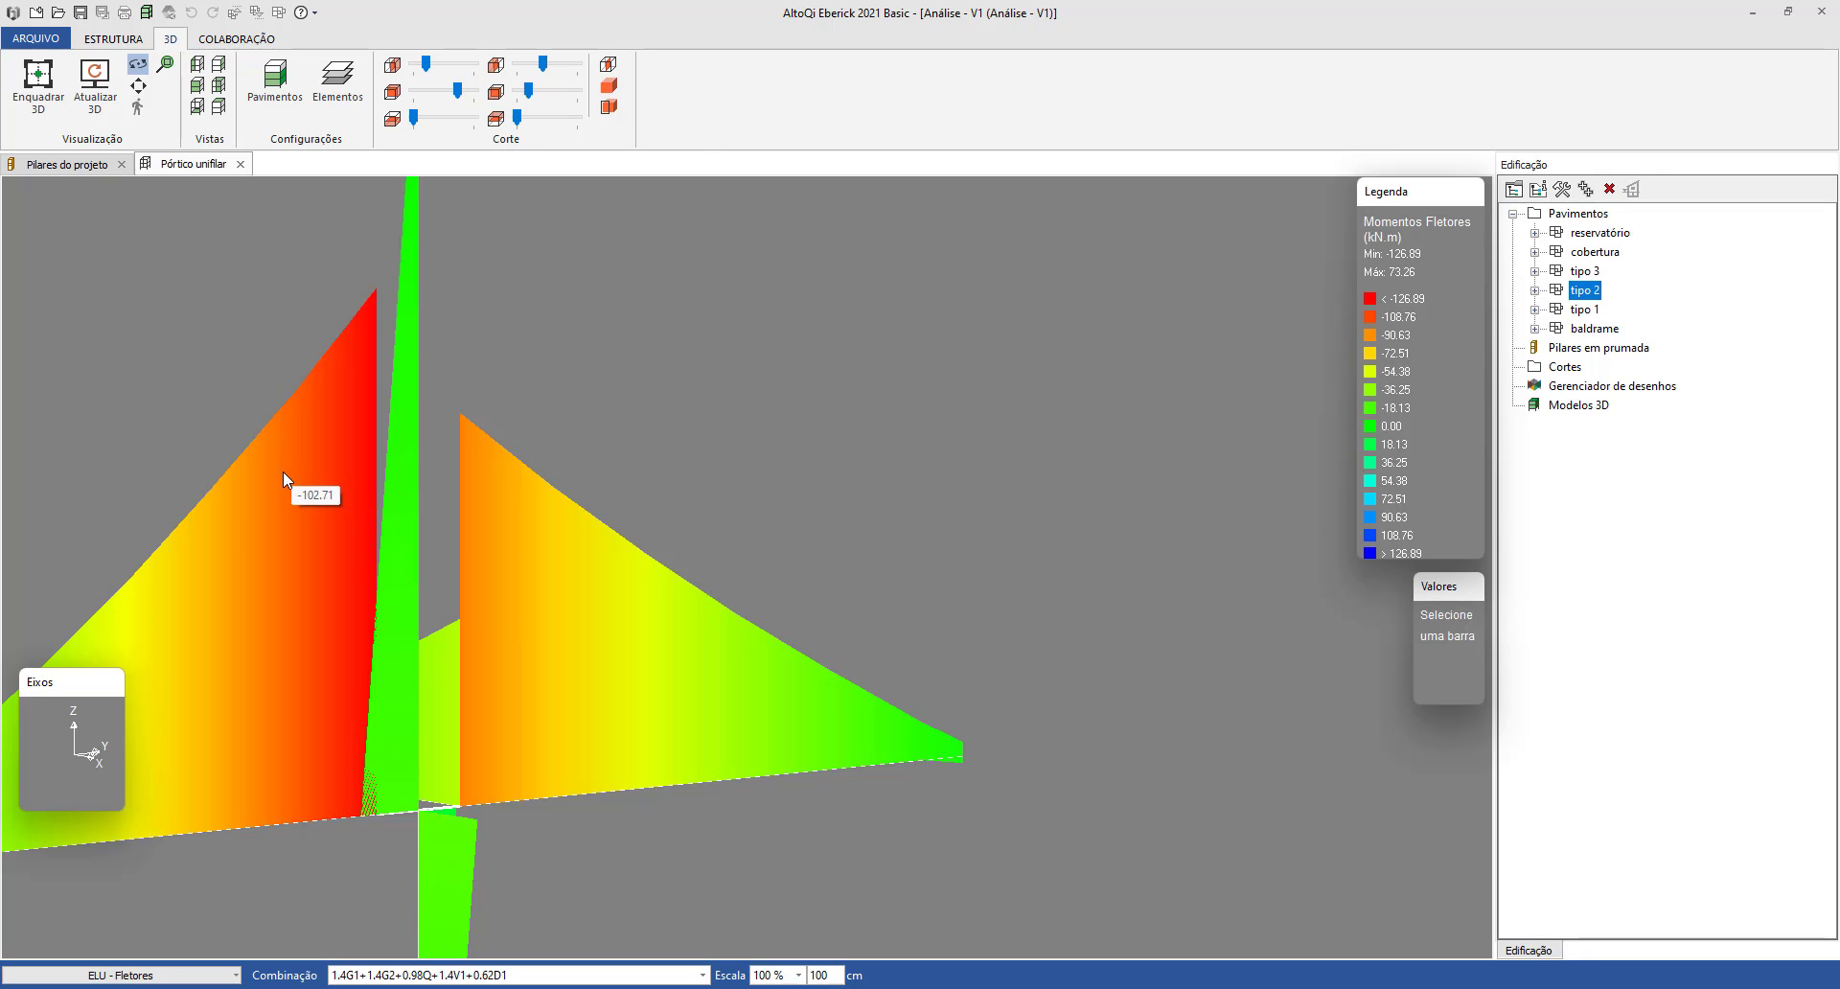
left_click(476, 976)
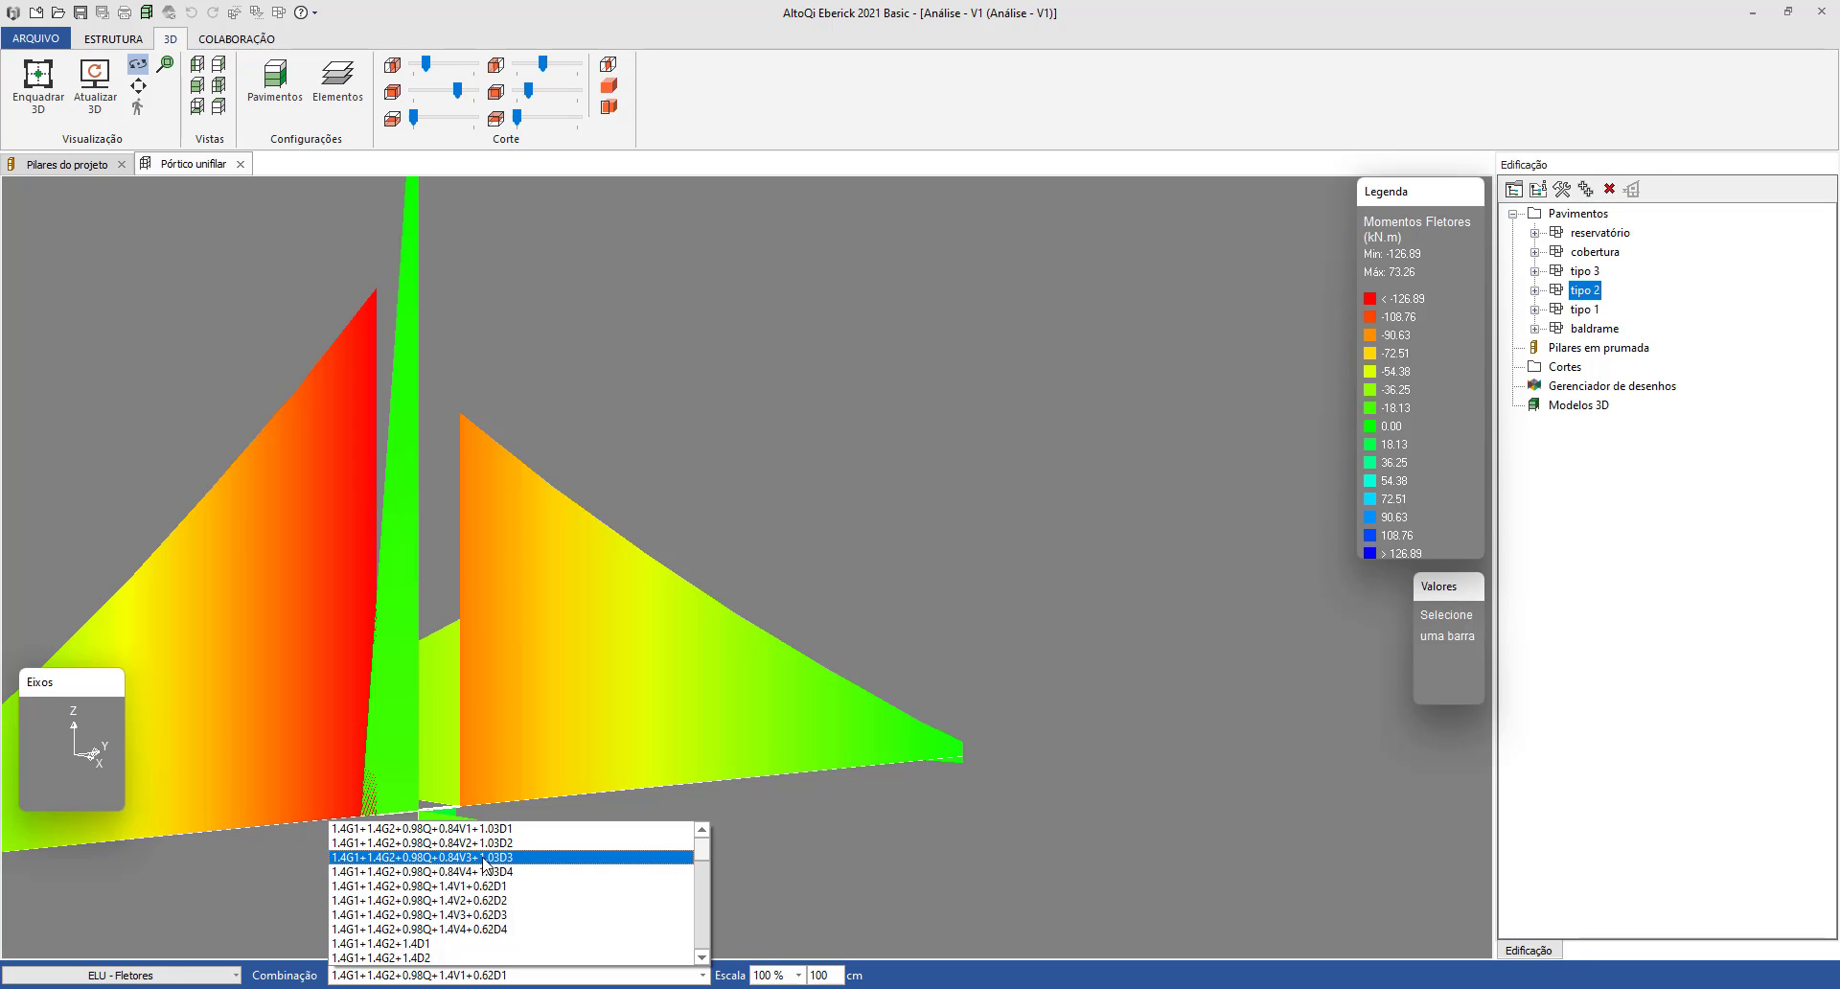
scroll(480, 877, "down", 3)
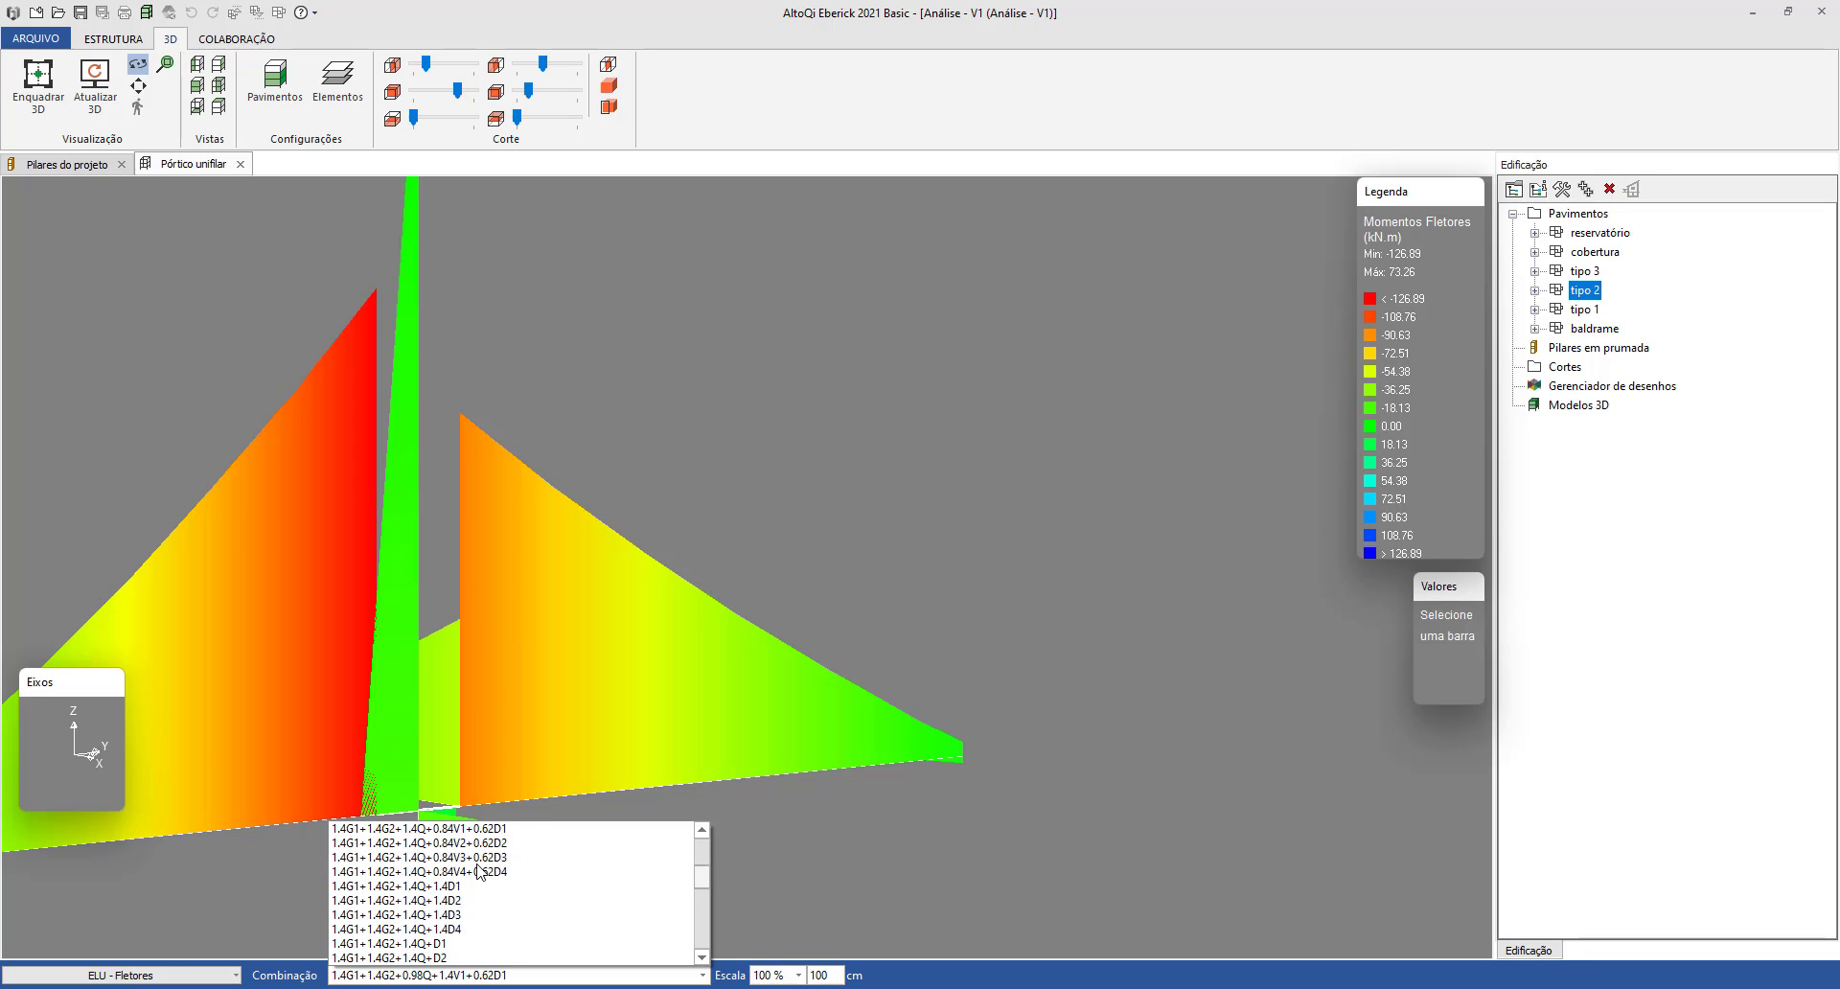
scroll(451, 882, "up", 3)
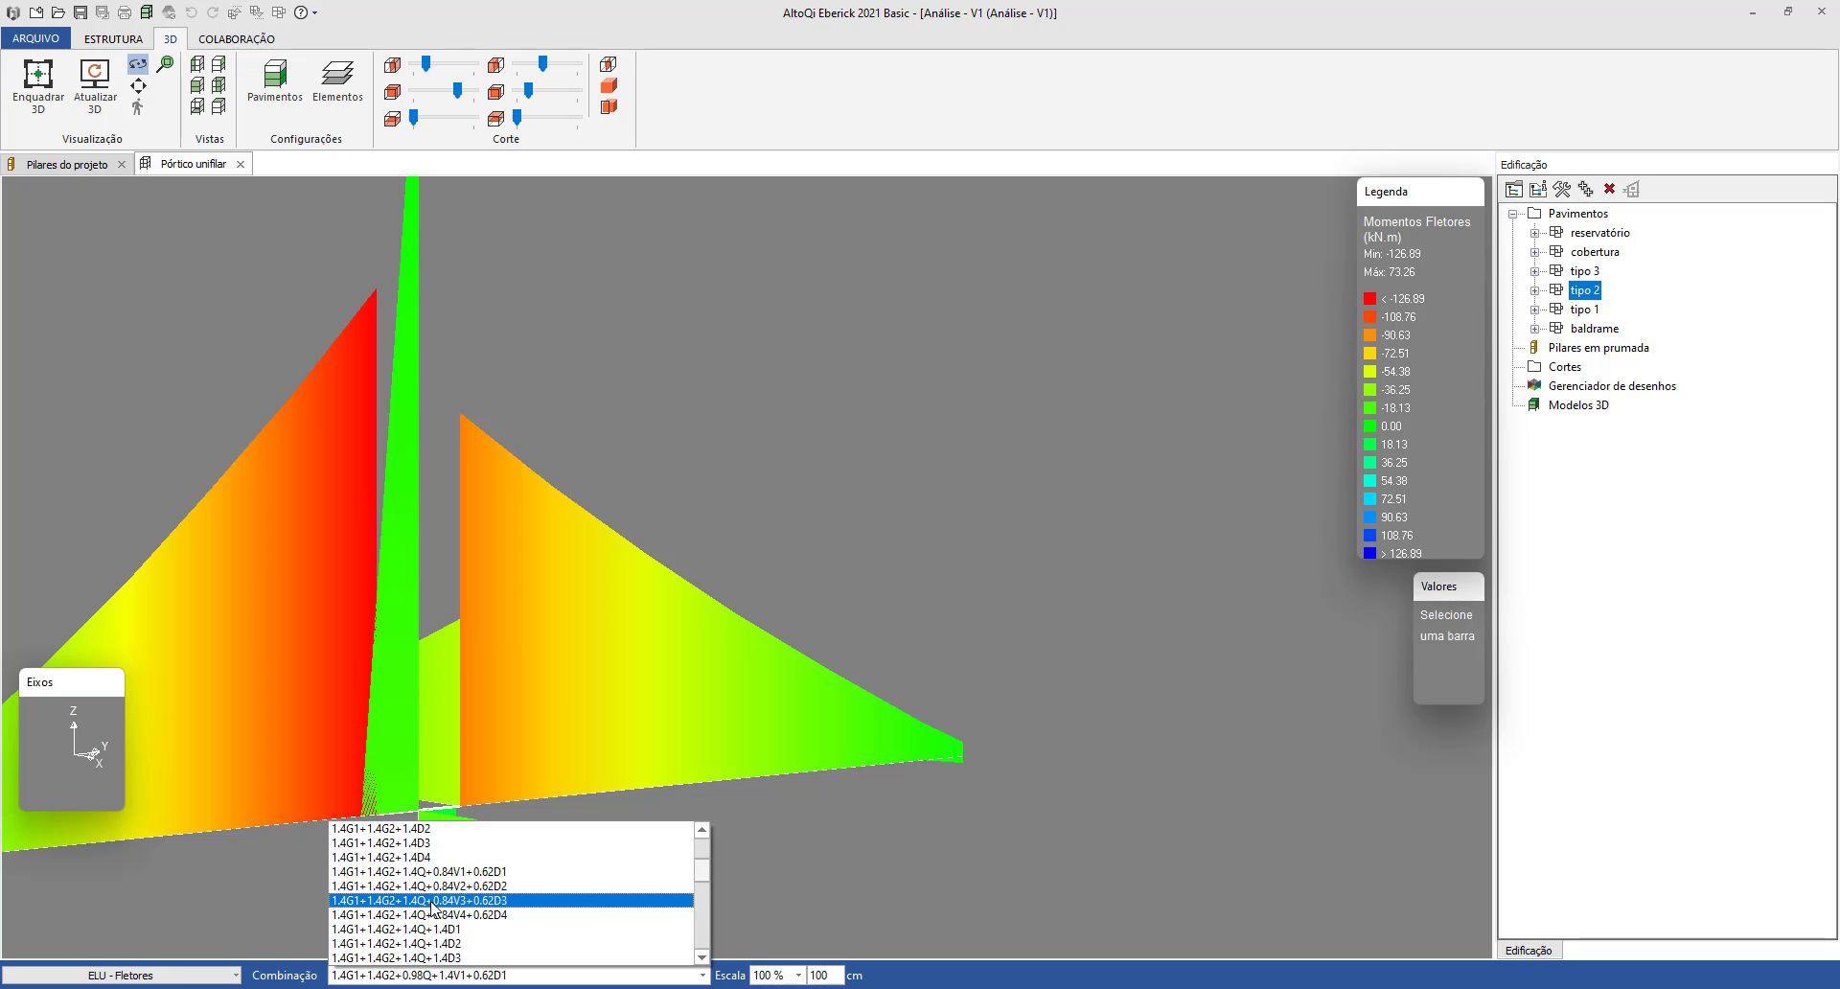
left_click(432, 901)
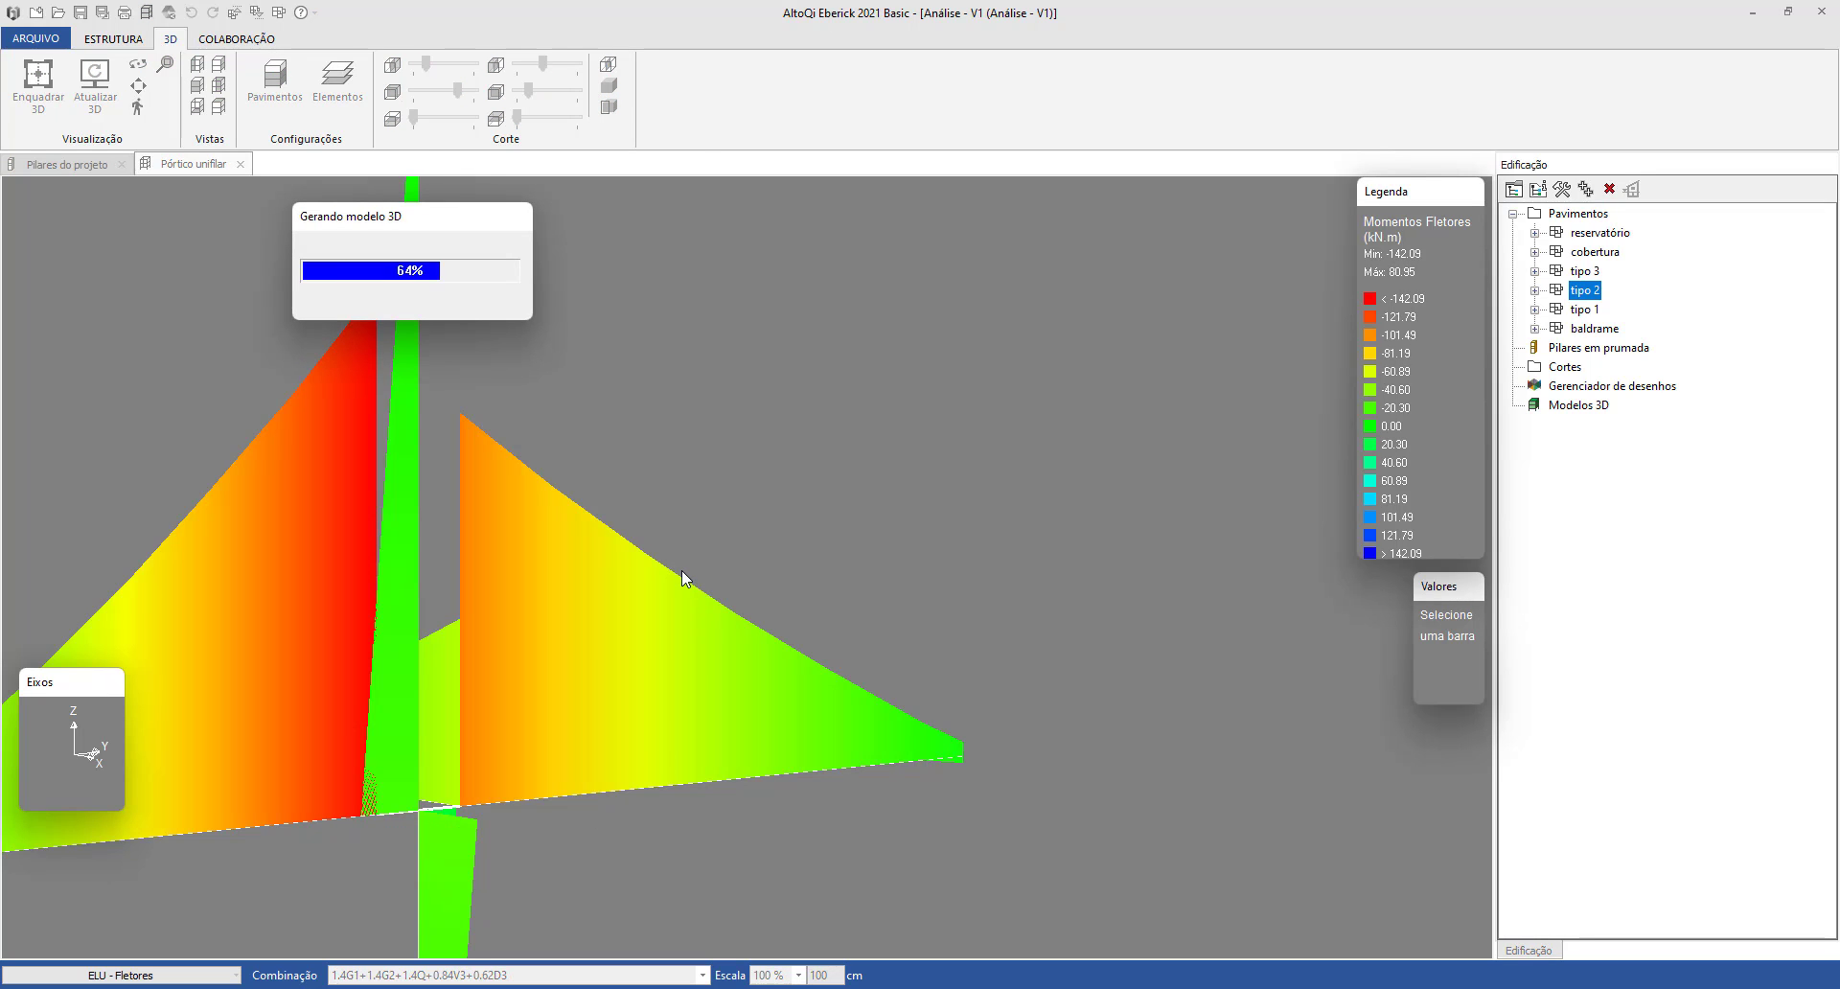
Read P6's moments at the top and base of tipo 2 in the Y-direction view and compare them with L3's design forces.
scroll(658, 554, "down", 5)
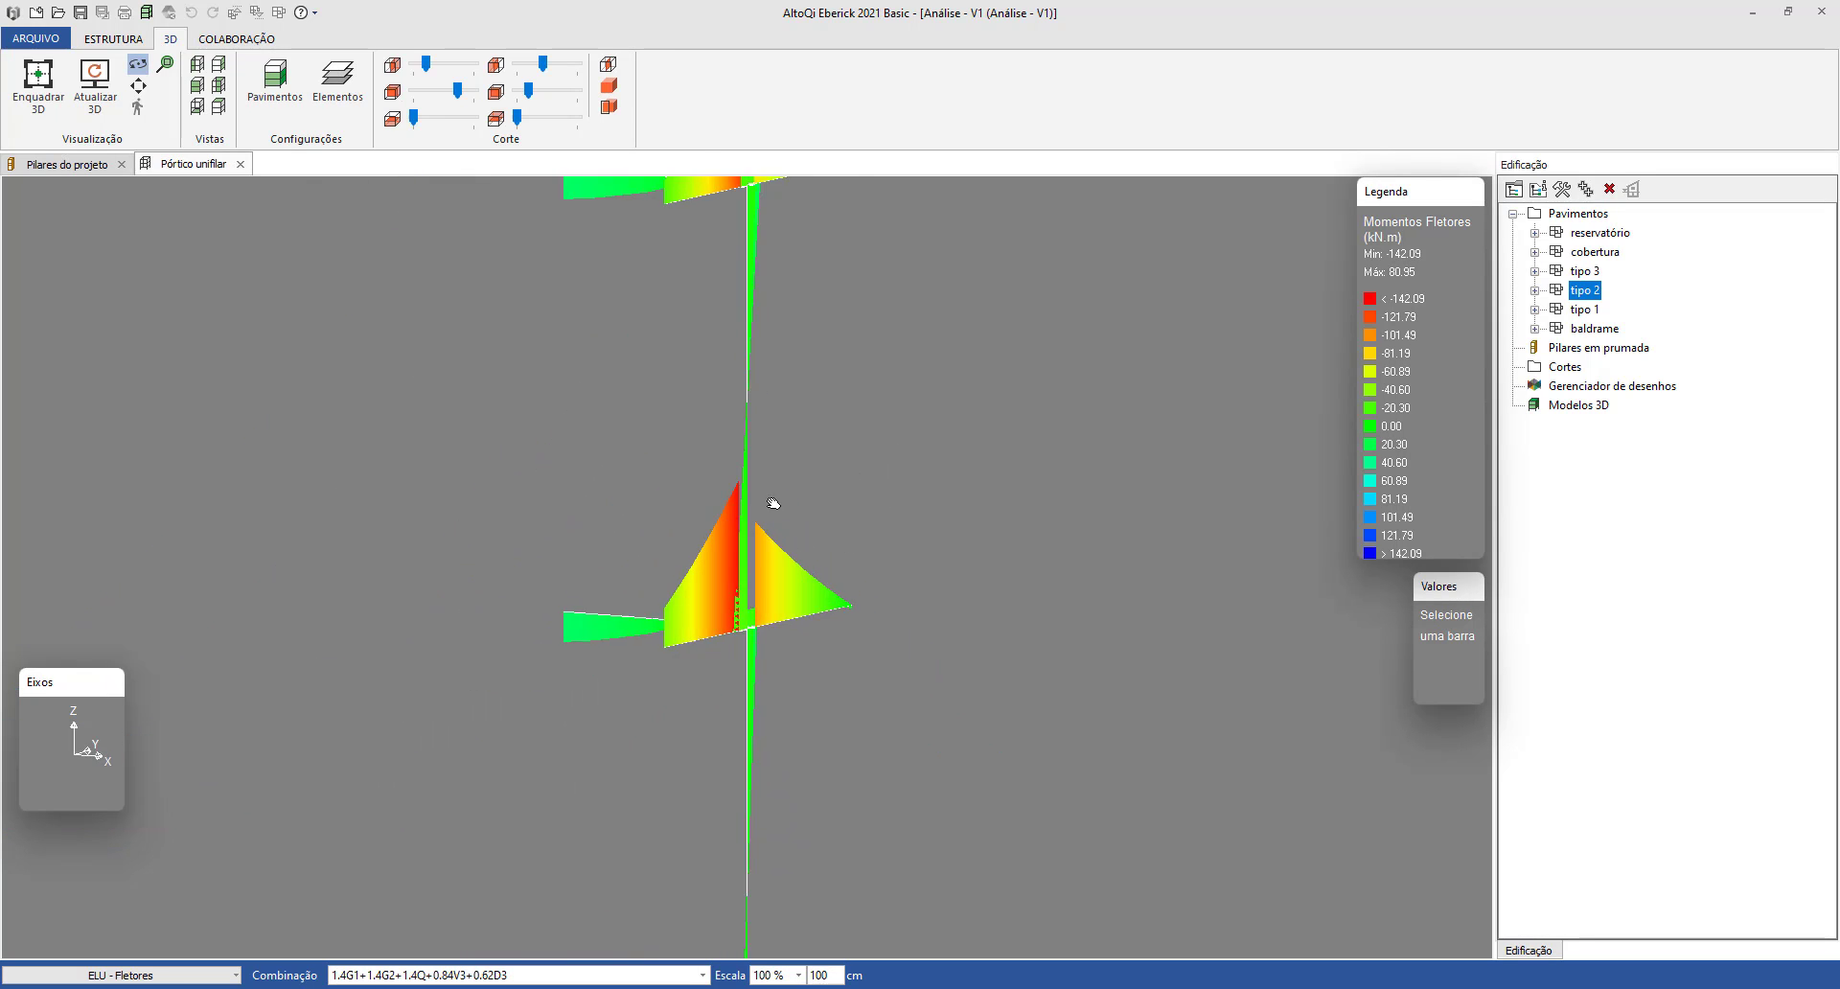
left_click_drag(529, 532, 668, 243)
left_click(625, 232)
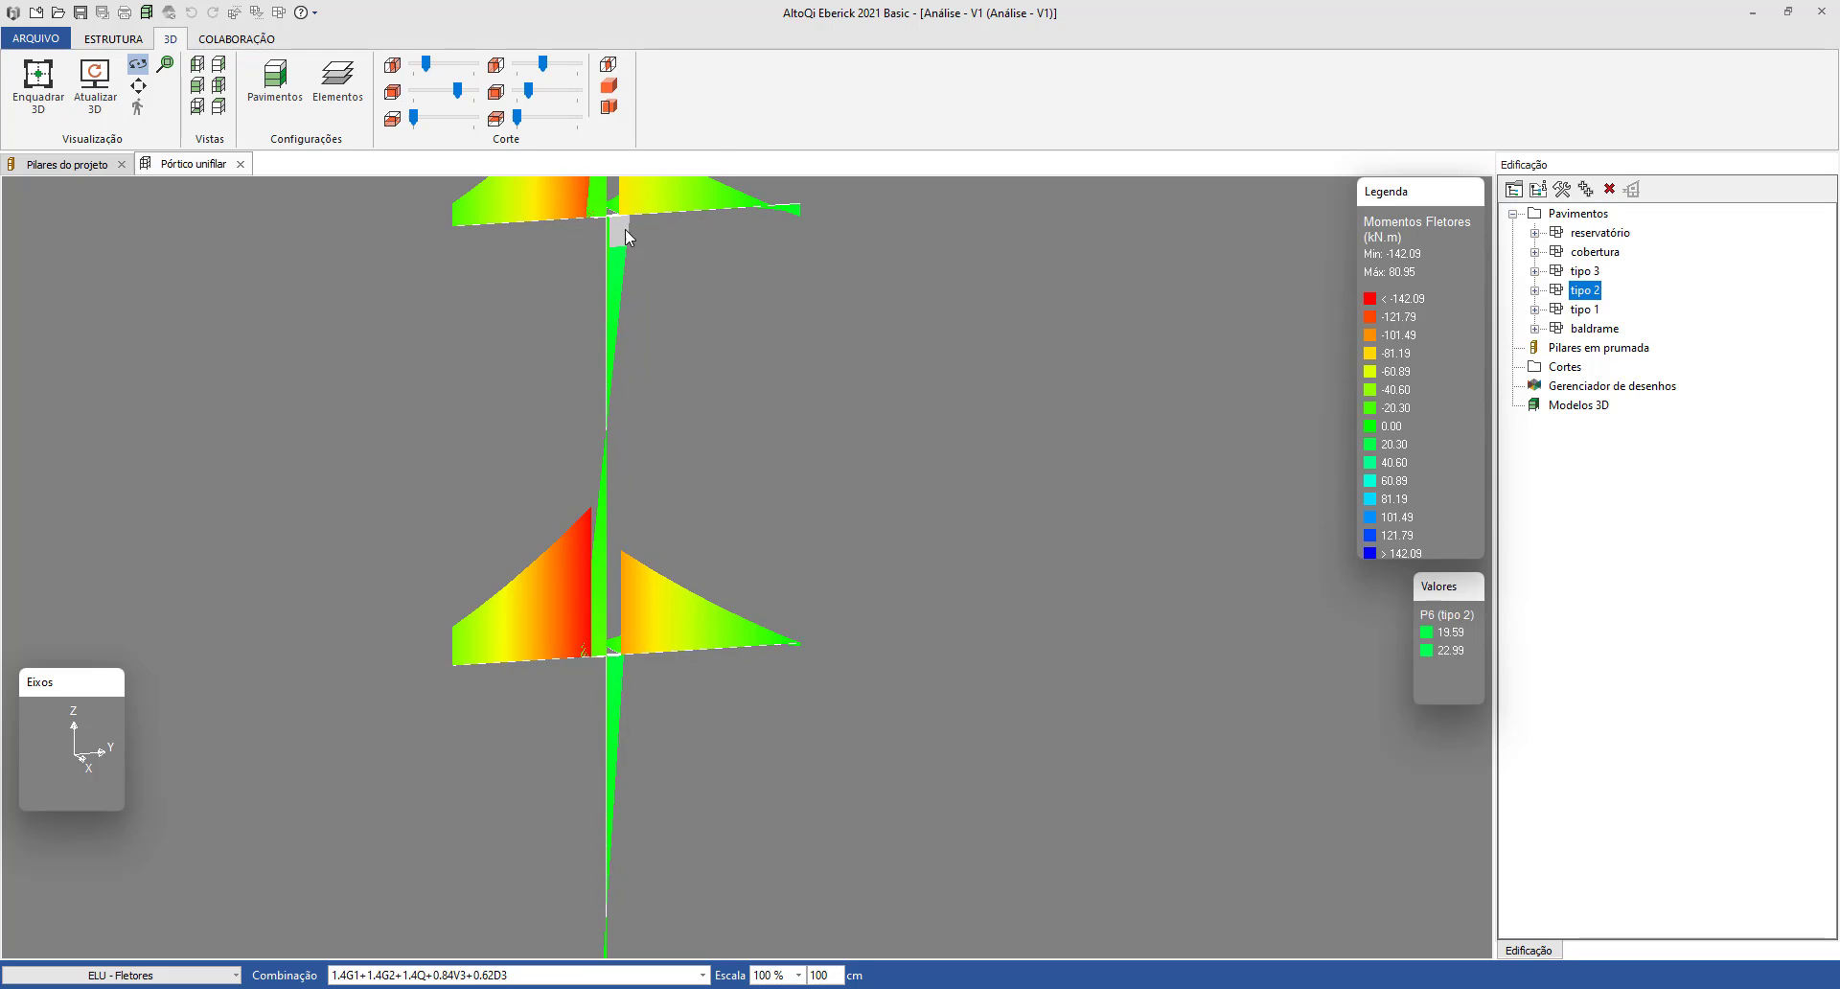
left_click(46, 171)
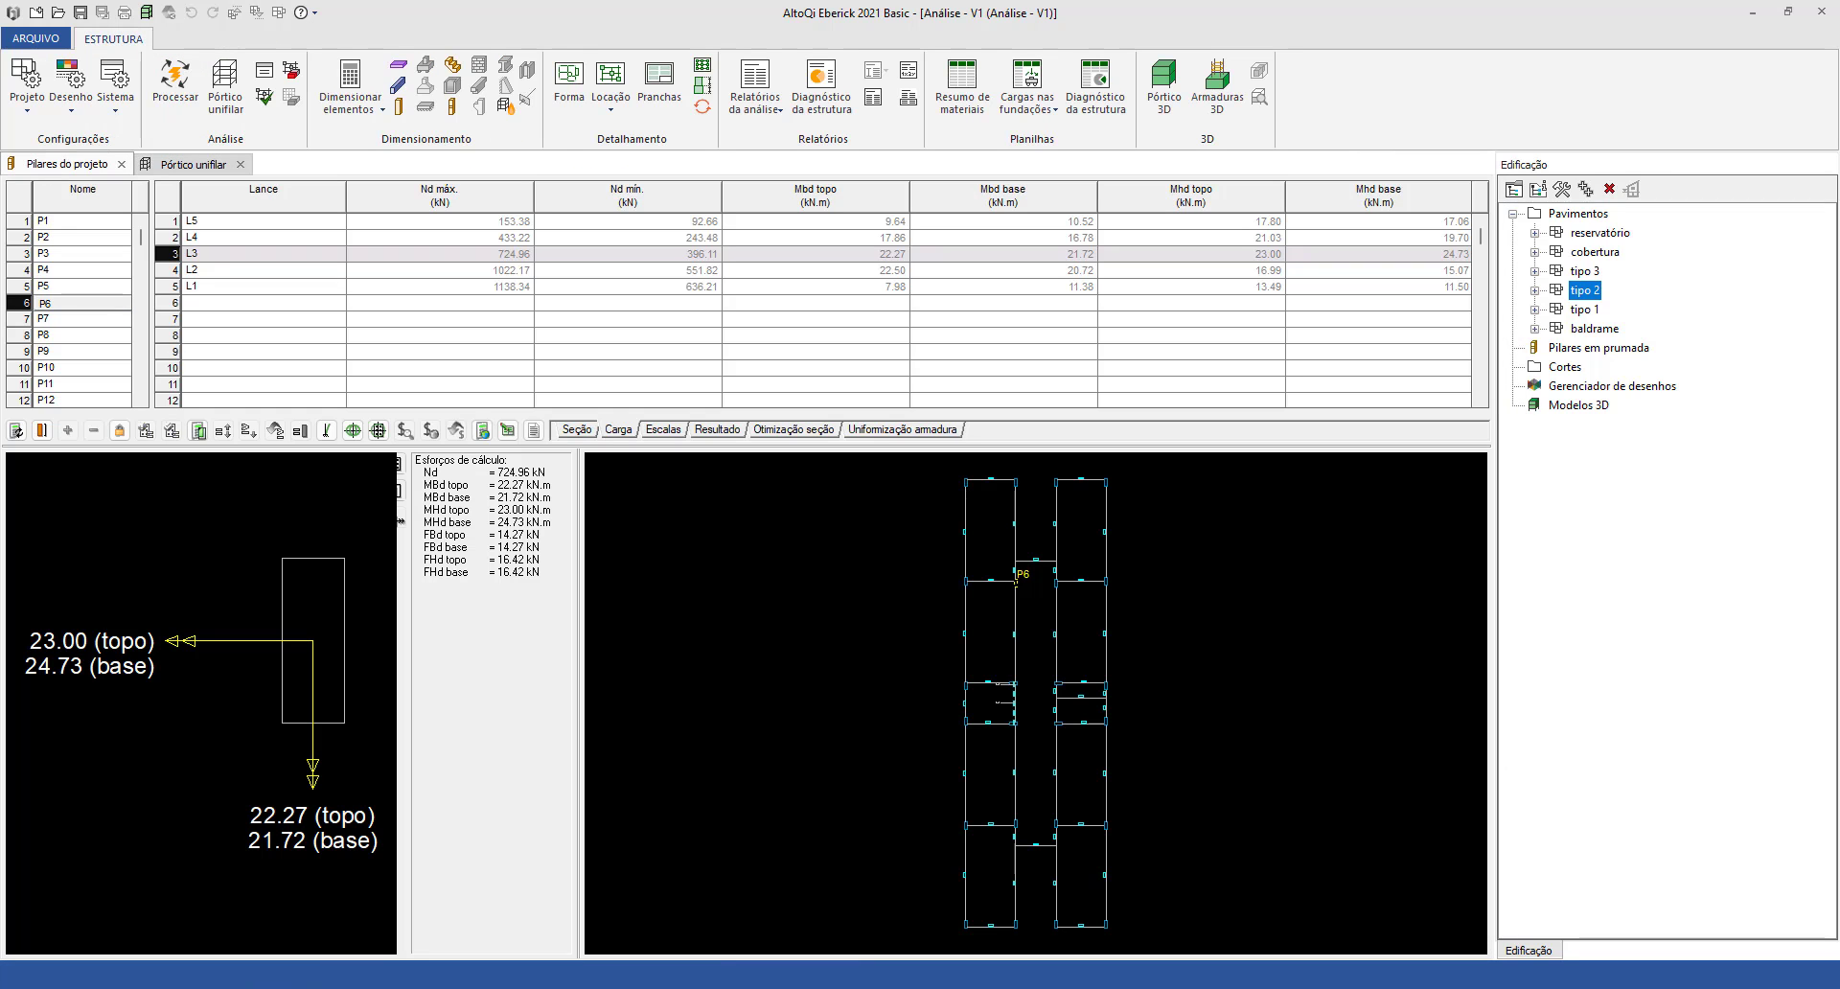
left_click(191, 164)
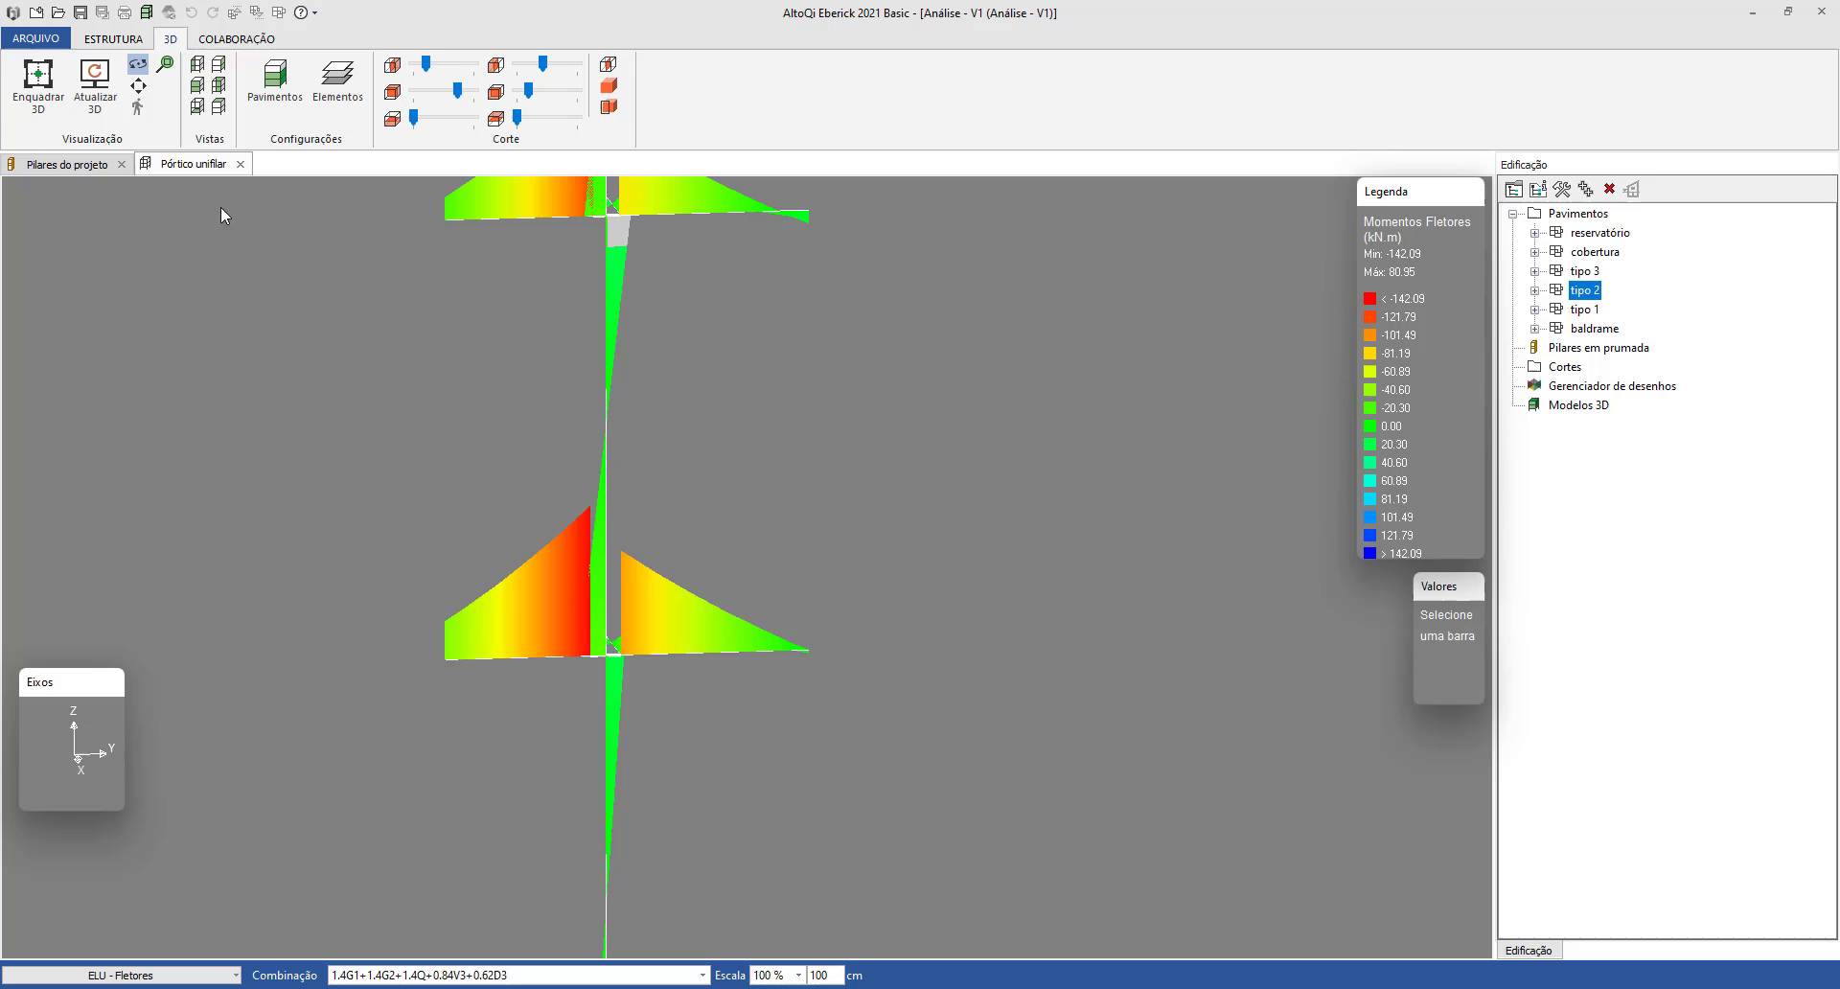
left_click(602, 651)
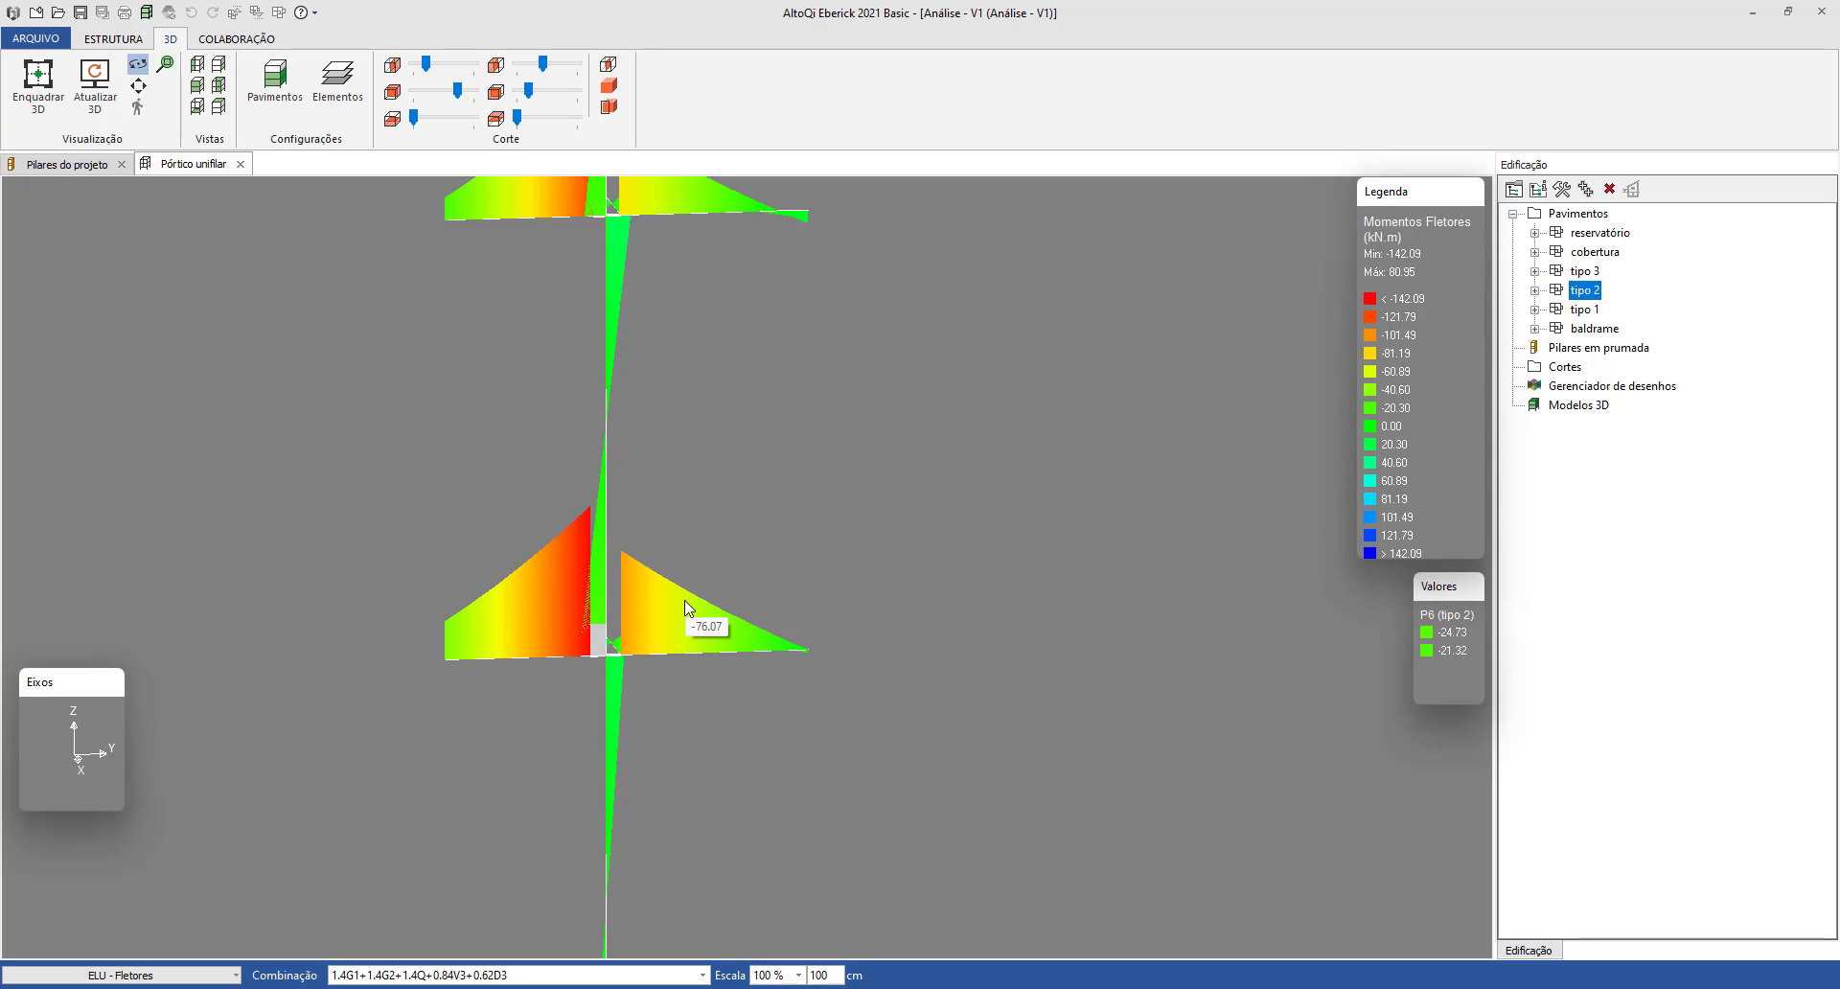
scroll(611, 214, "up", 3)
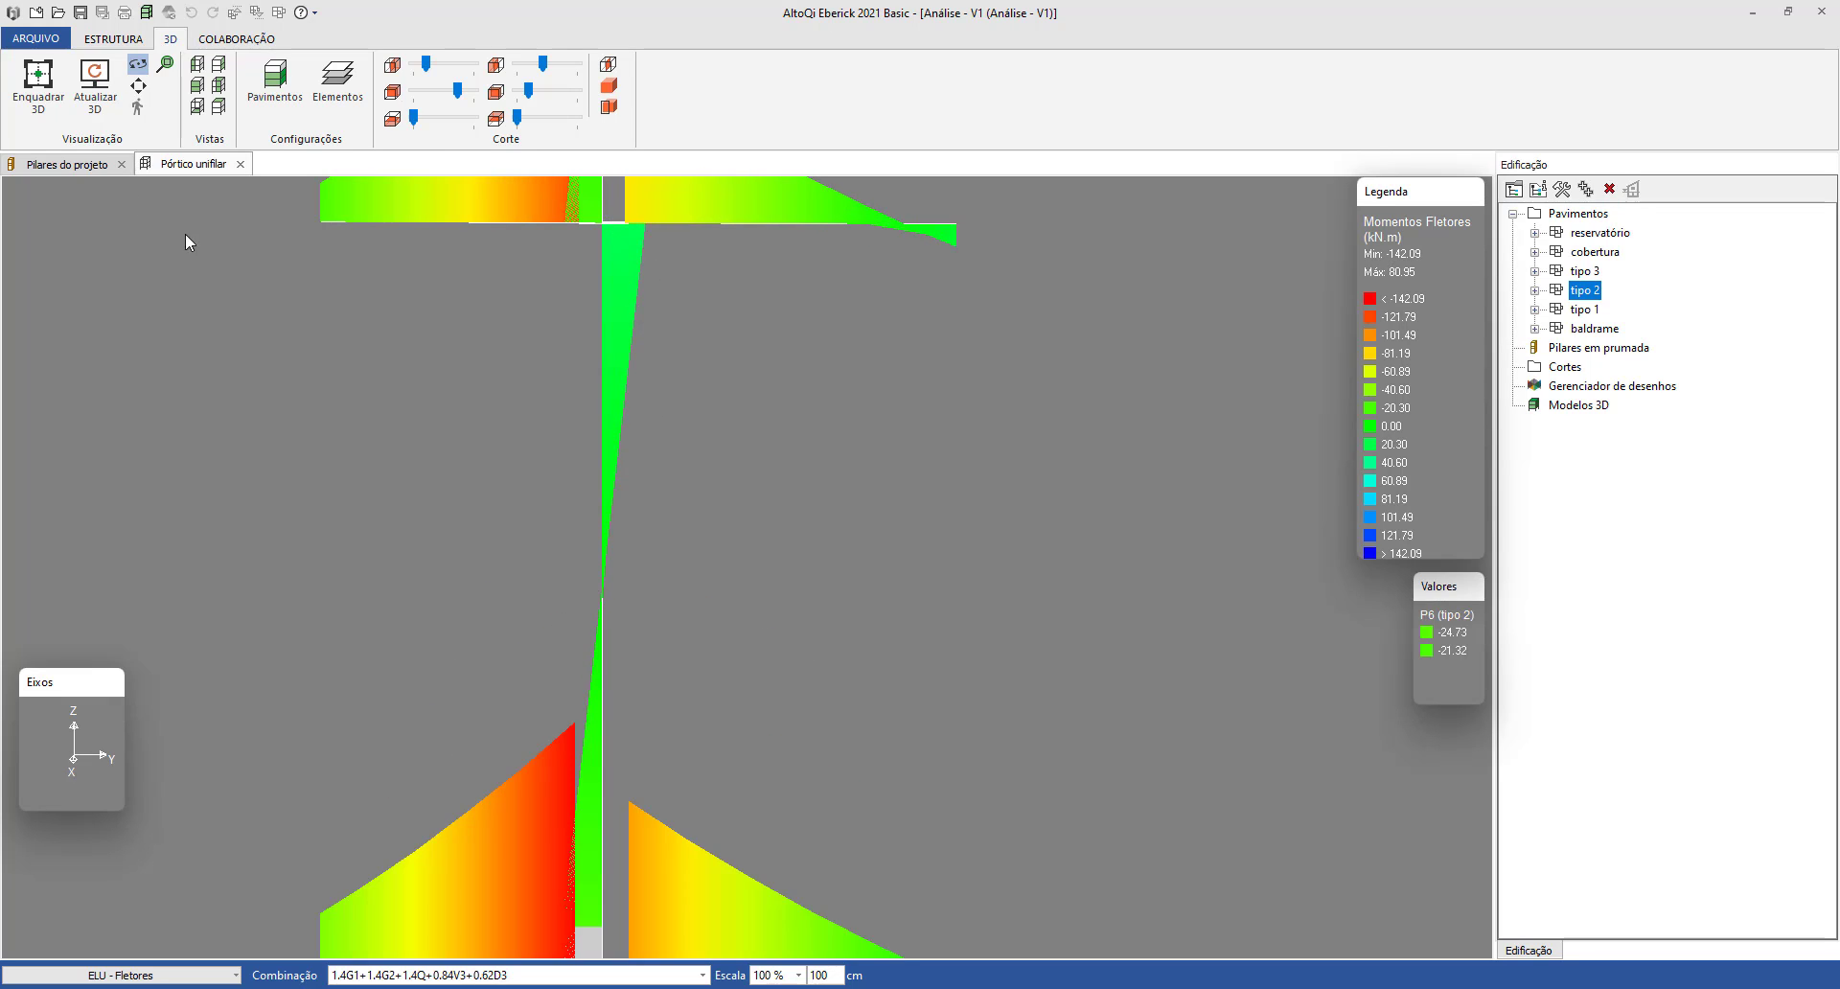
left_click(68, 169)
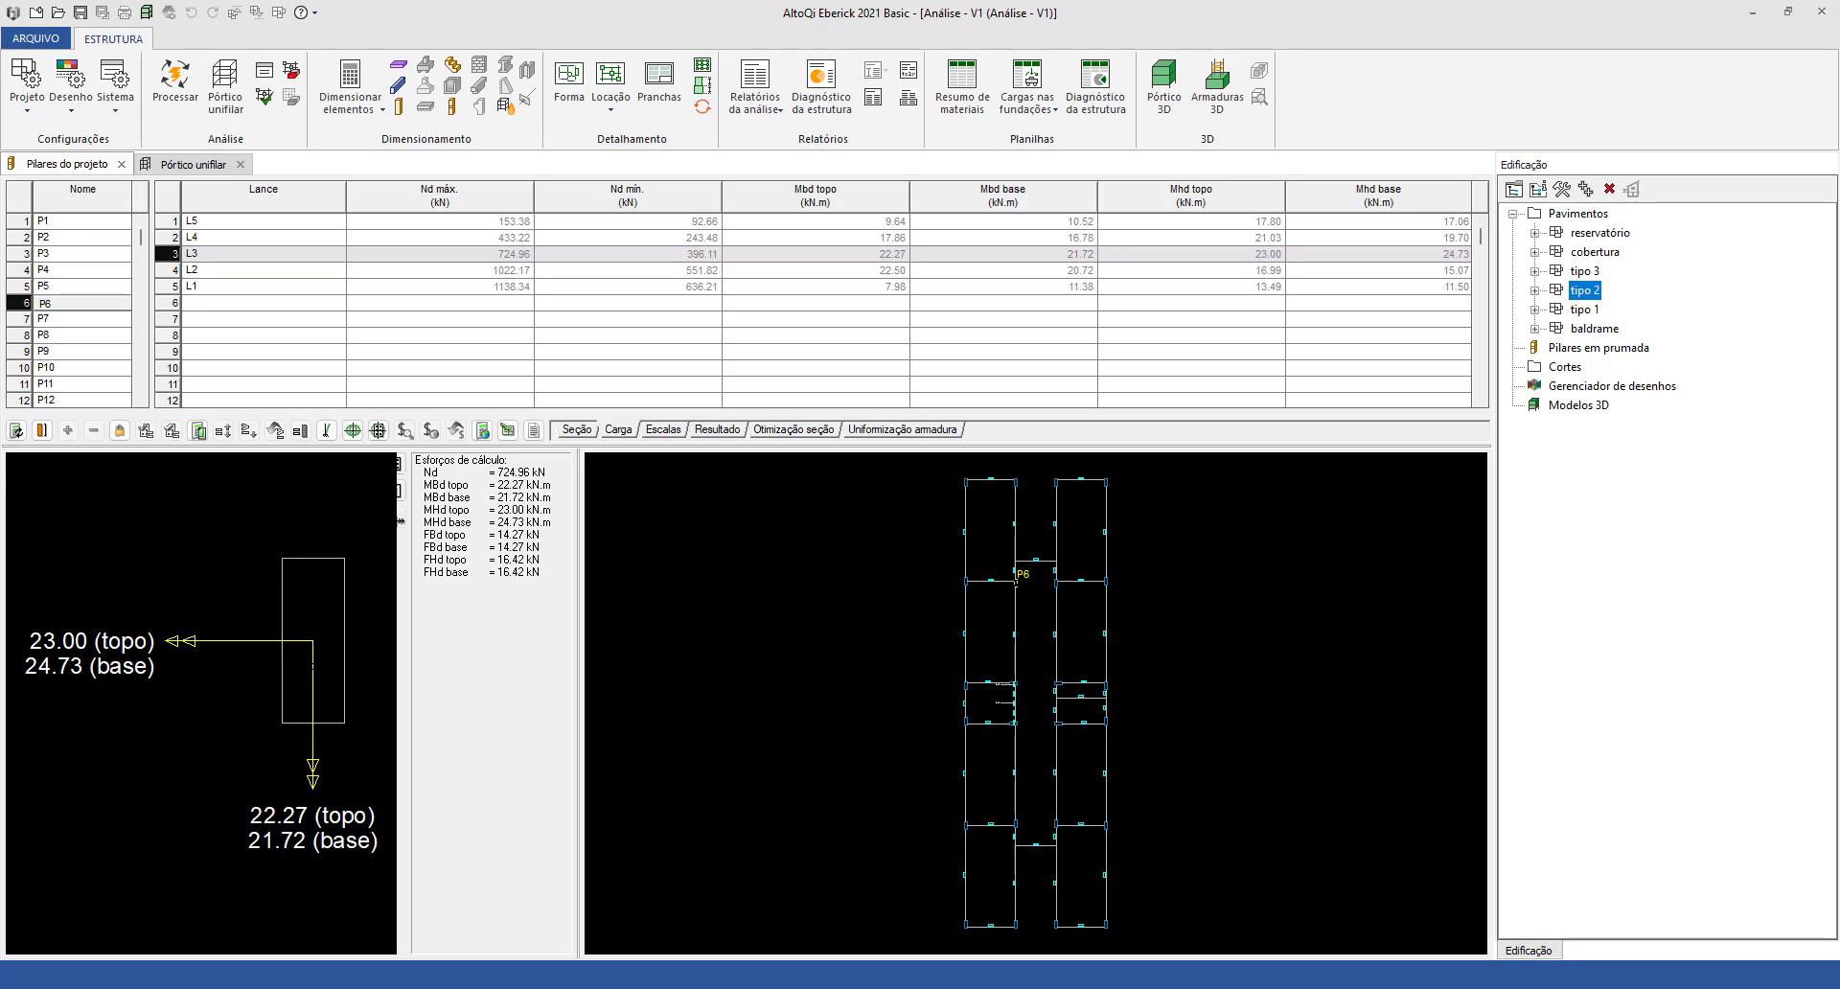
In PCalc, set combination 1's Msk,x (Topo) to 23,00 and Msk,x (Base) to 24,73 kN.m, and accept the force input.
left_click(1032, 987)
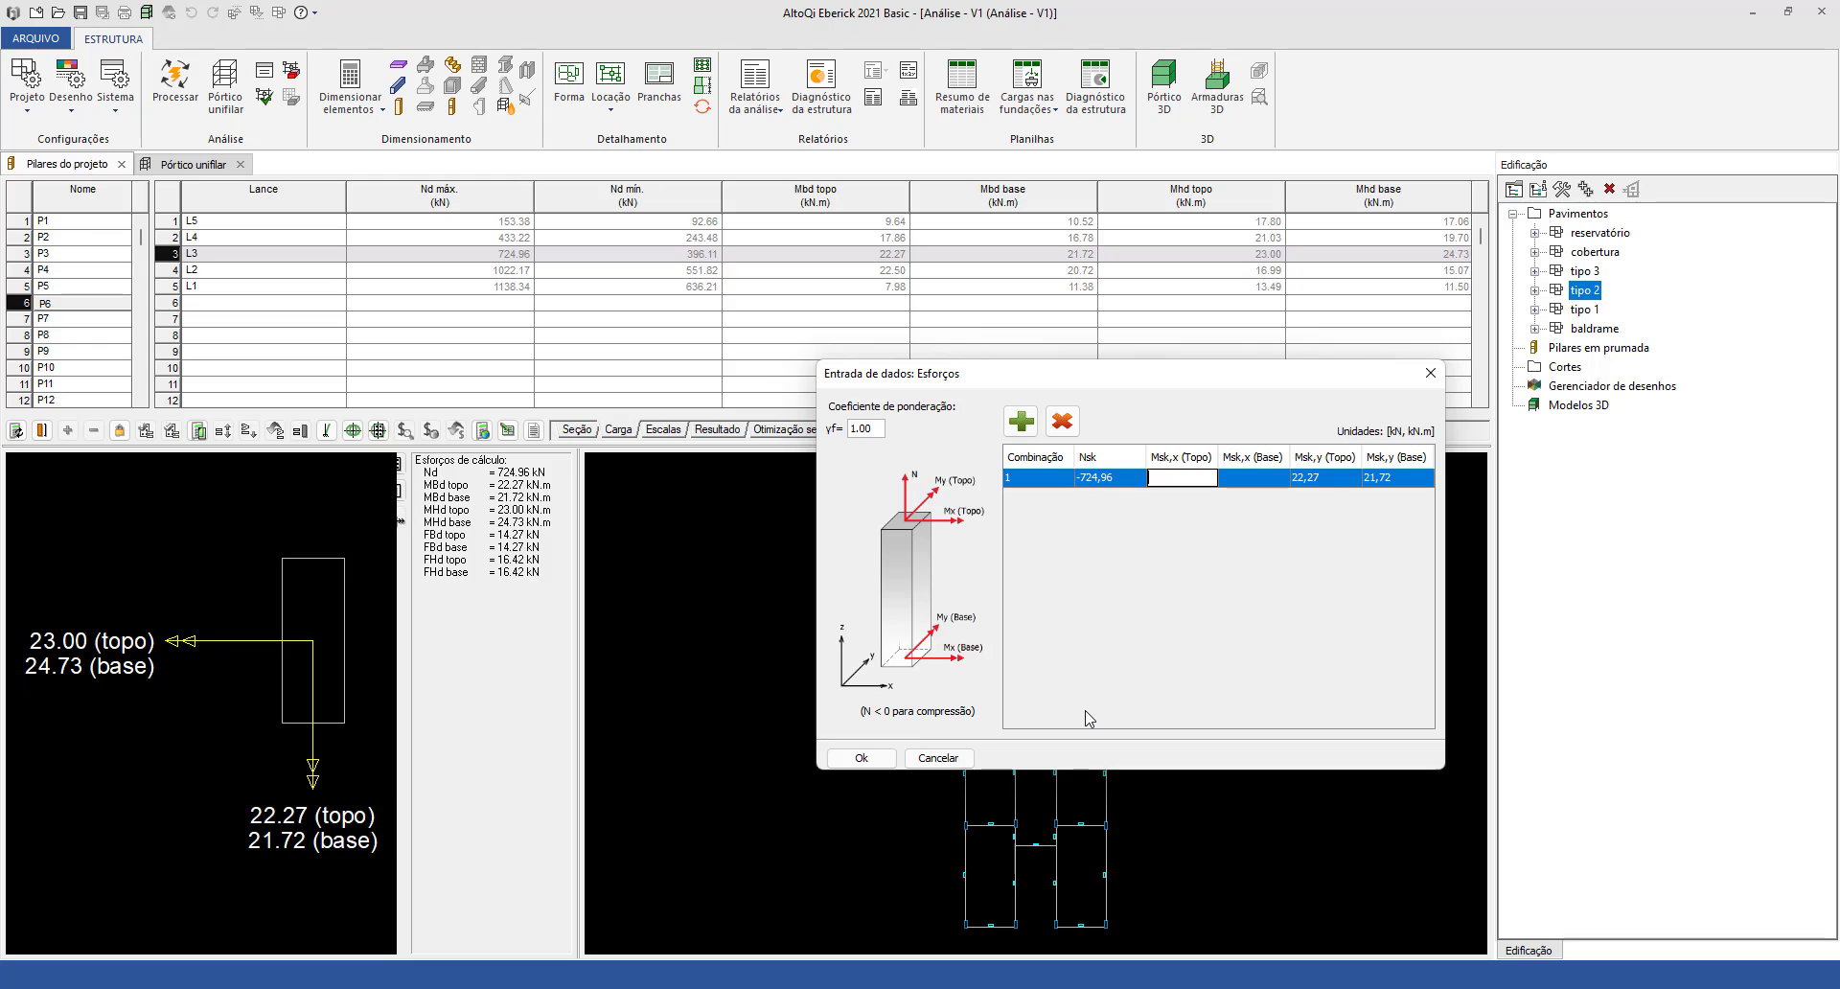
type("23,00")
key("Tab")
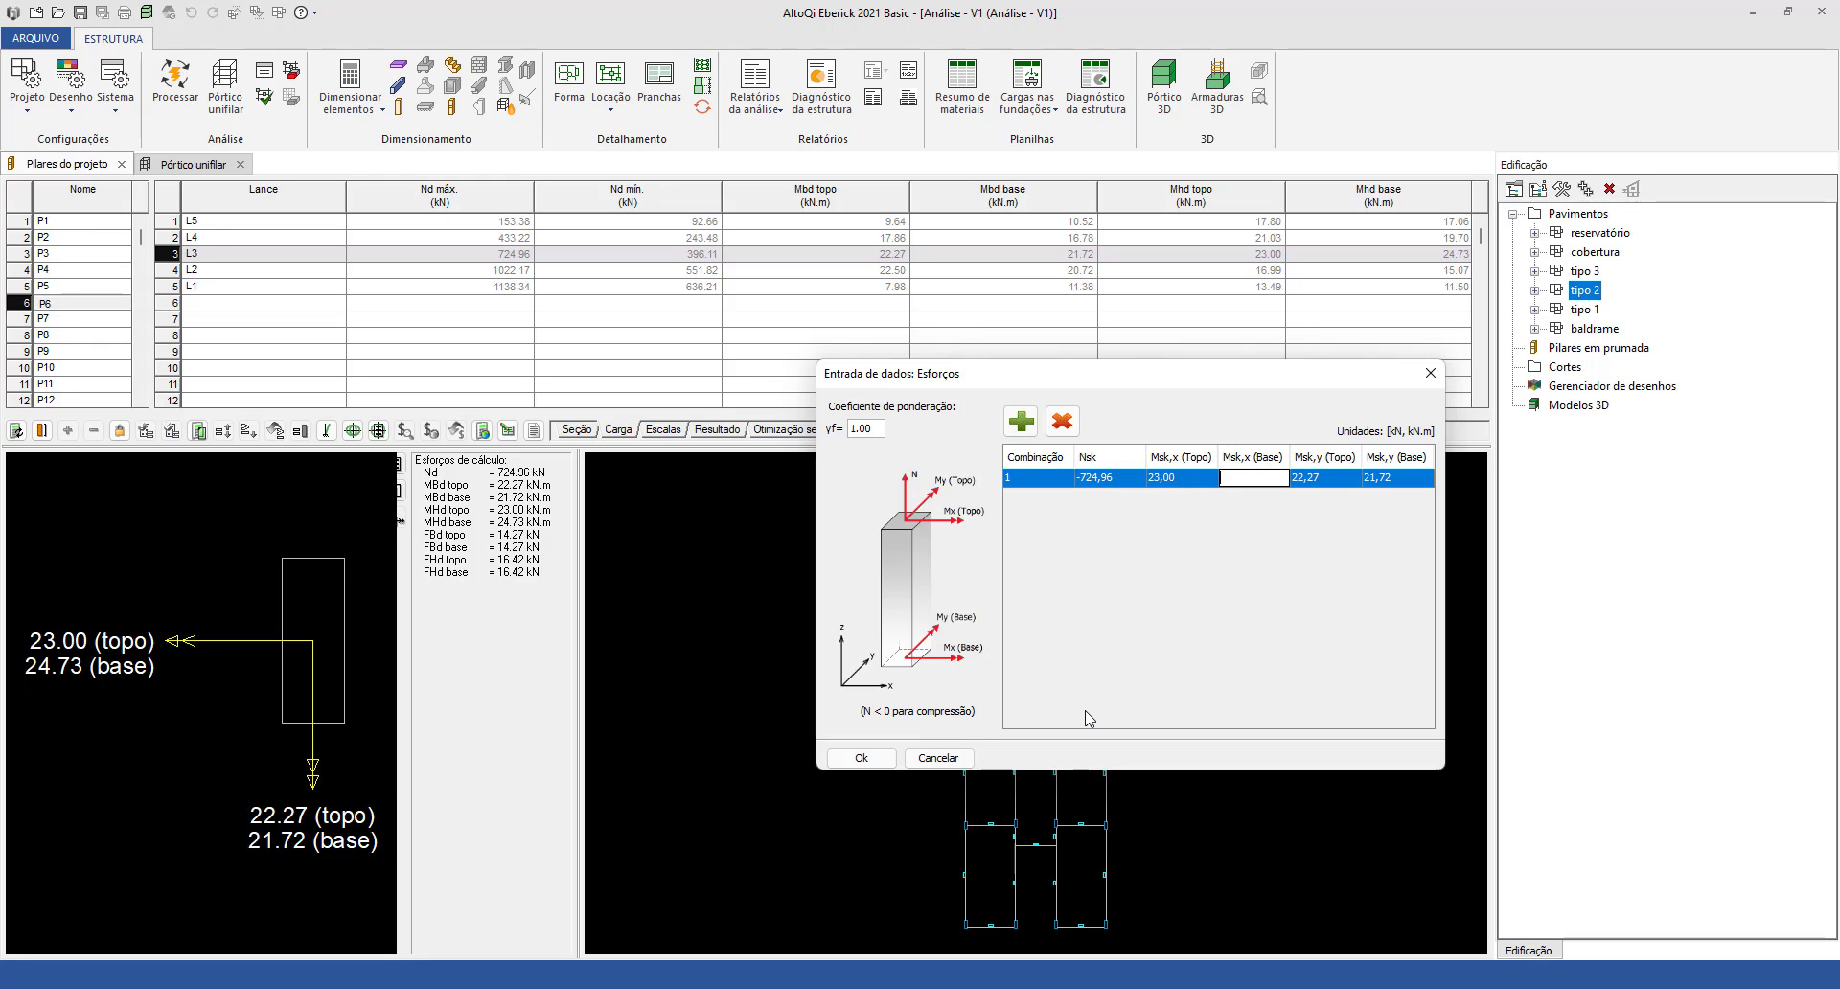
type("24,73")
left_click(861, 759)
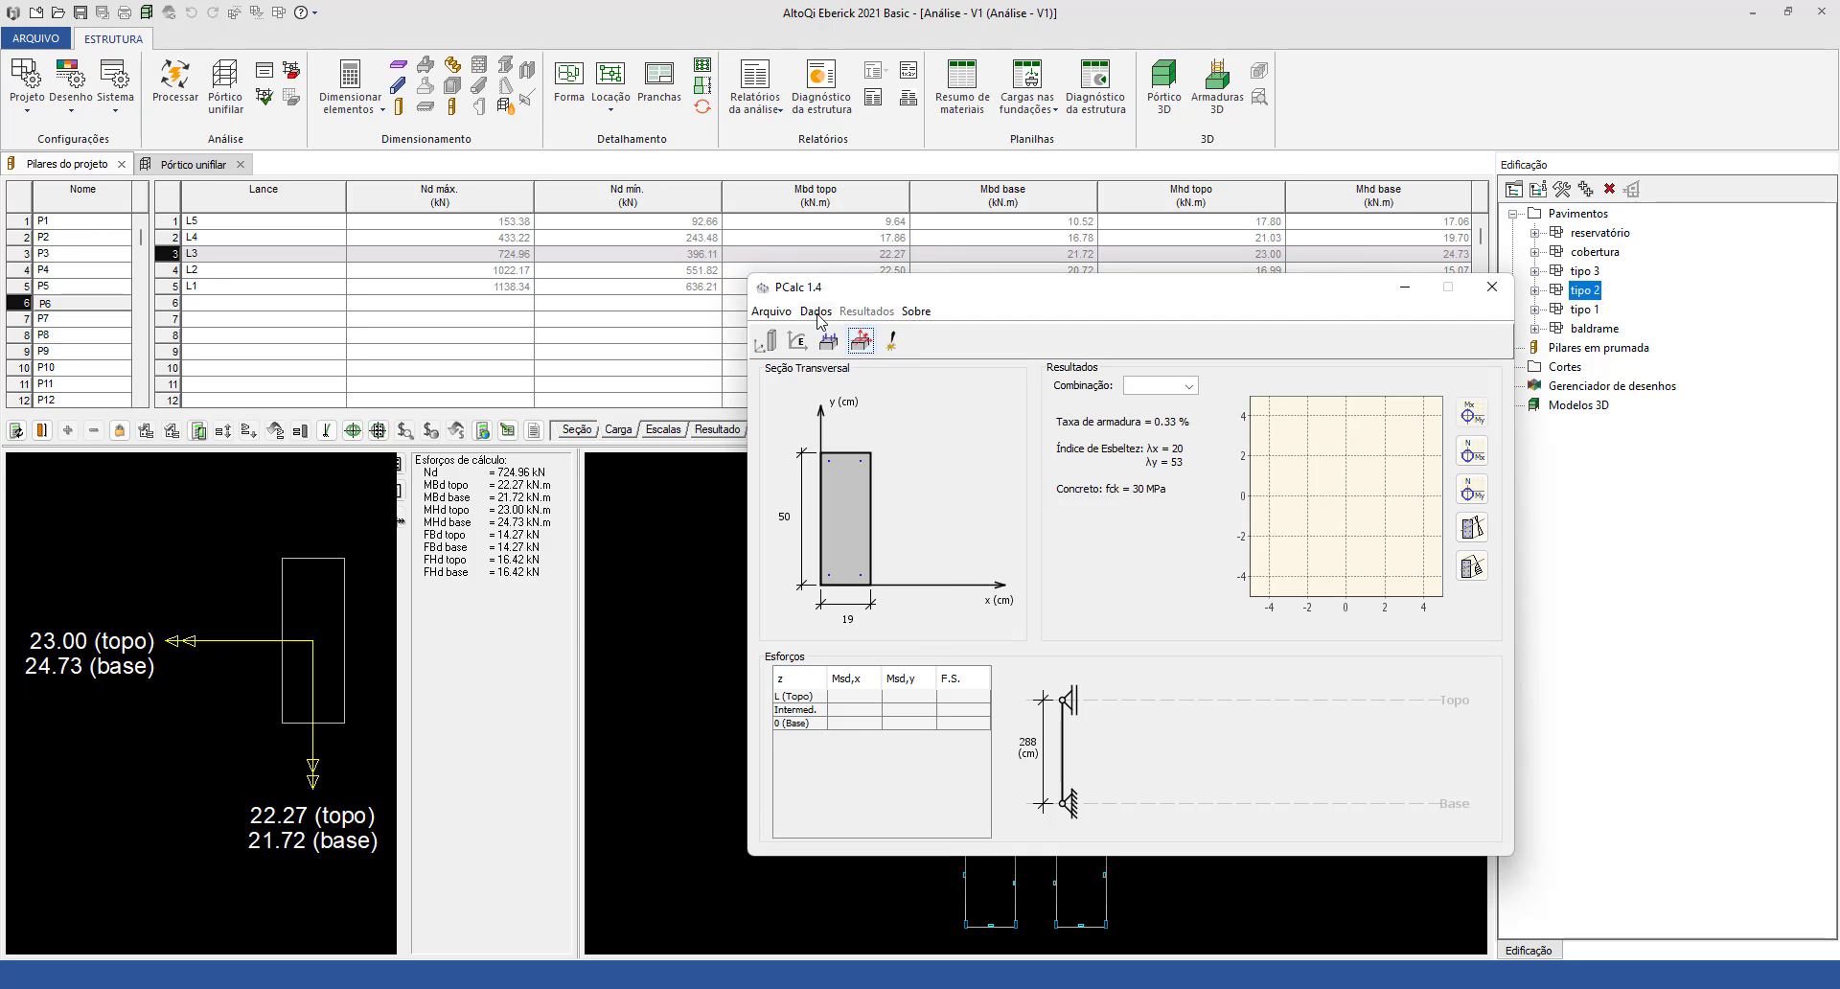
Calculate the column in PCalc to obtain its interaction diagram and safety factors for combination 1.
left_click(892, 341)
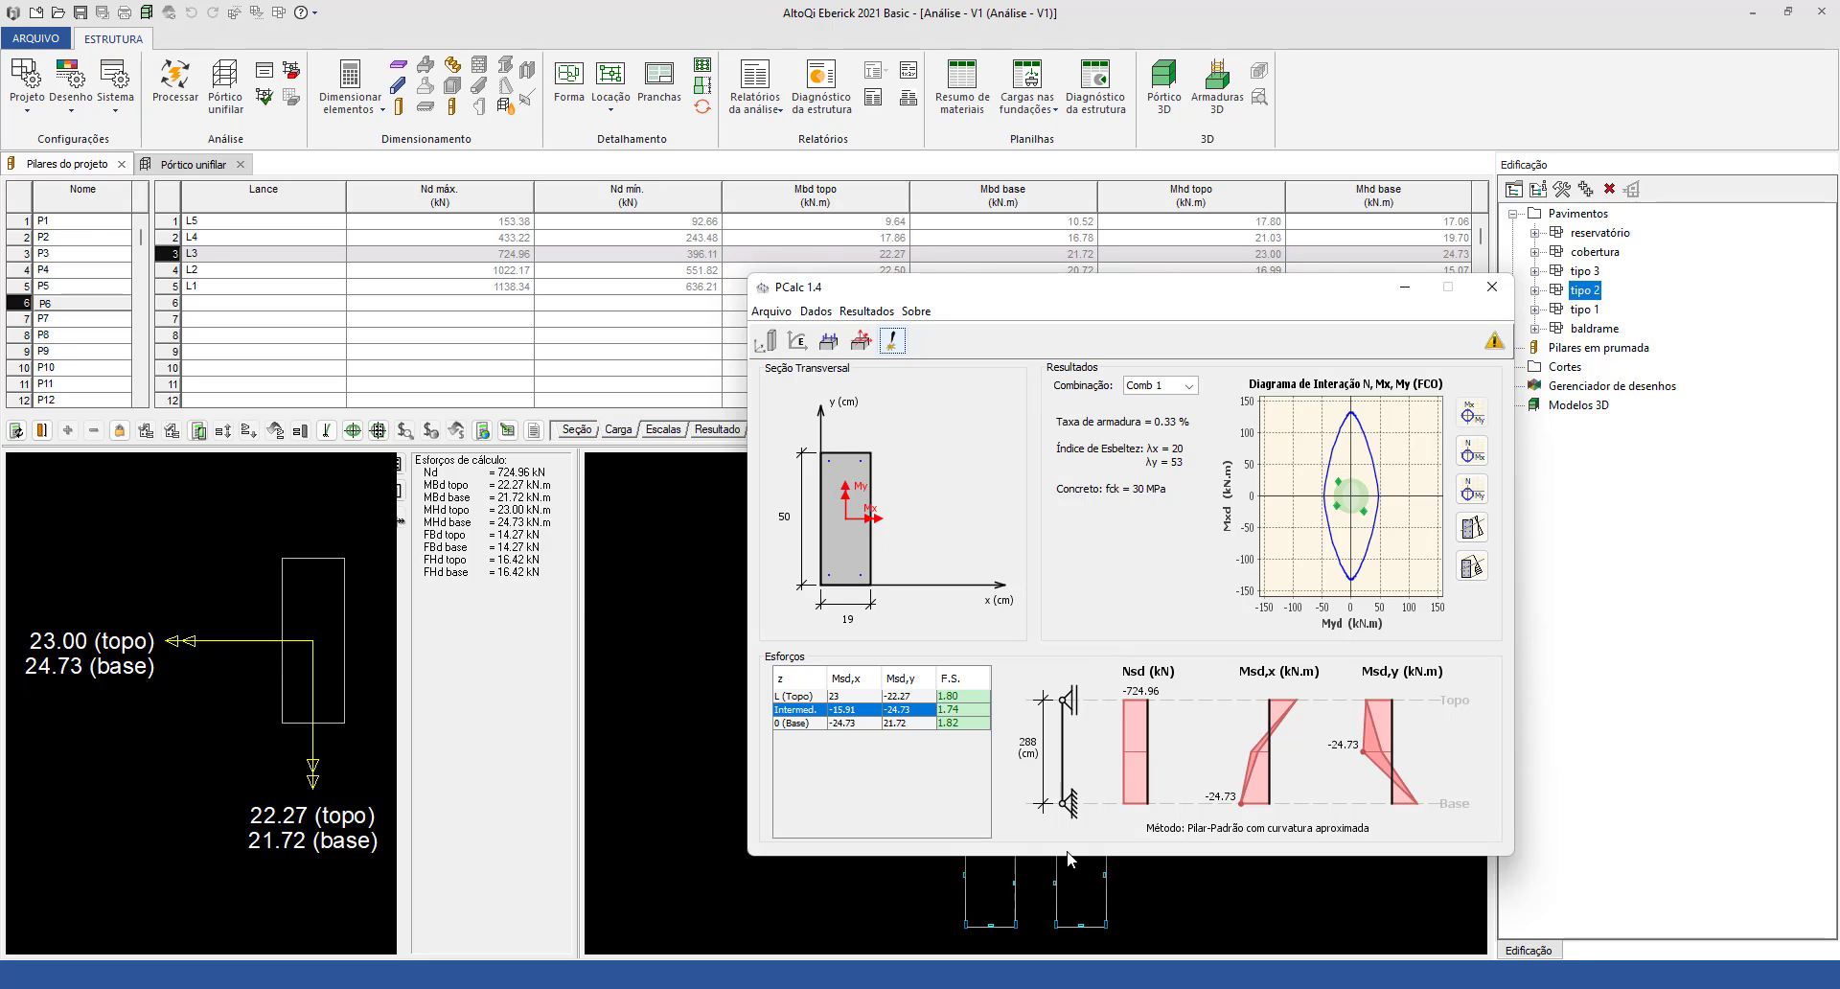
Switch to the NBR 6118 PDF in Adobe Acrobat Reader, fit the whole page in view and search for "taxa de armadura".
left_click(996, 987)
scroll(877, 493, "down", 1)
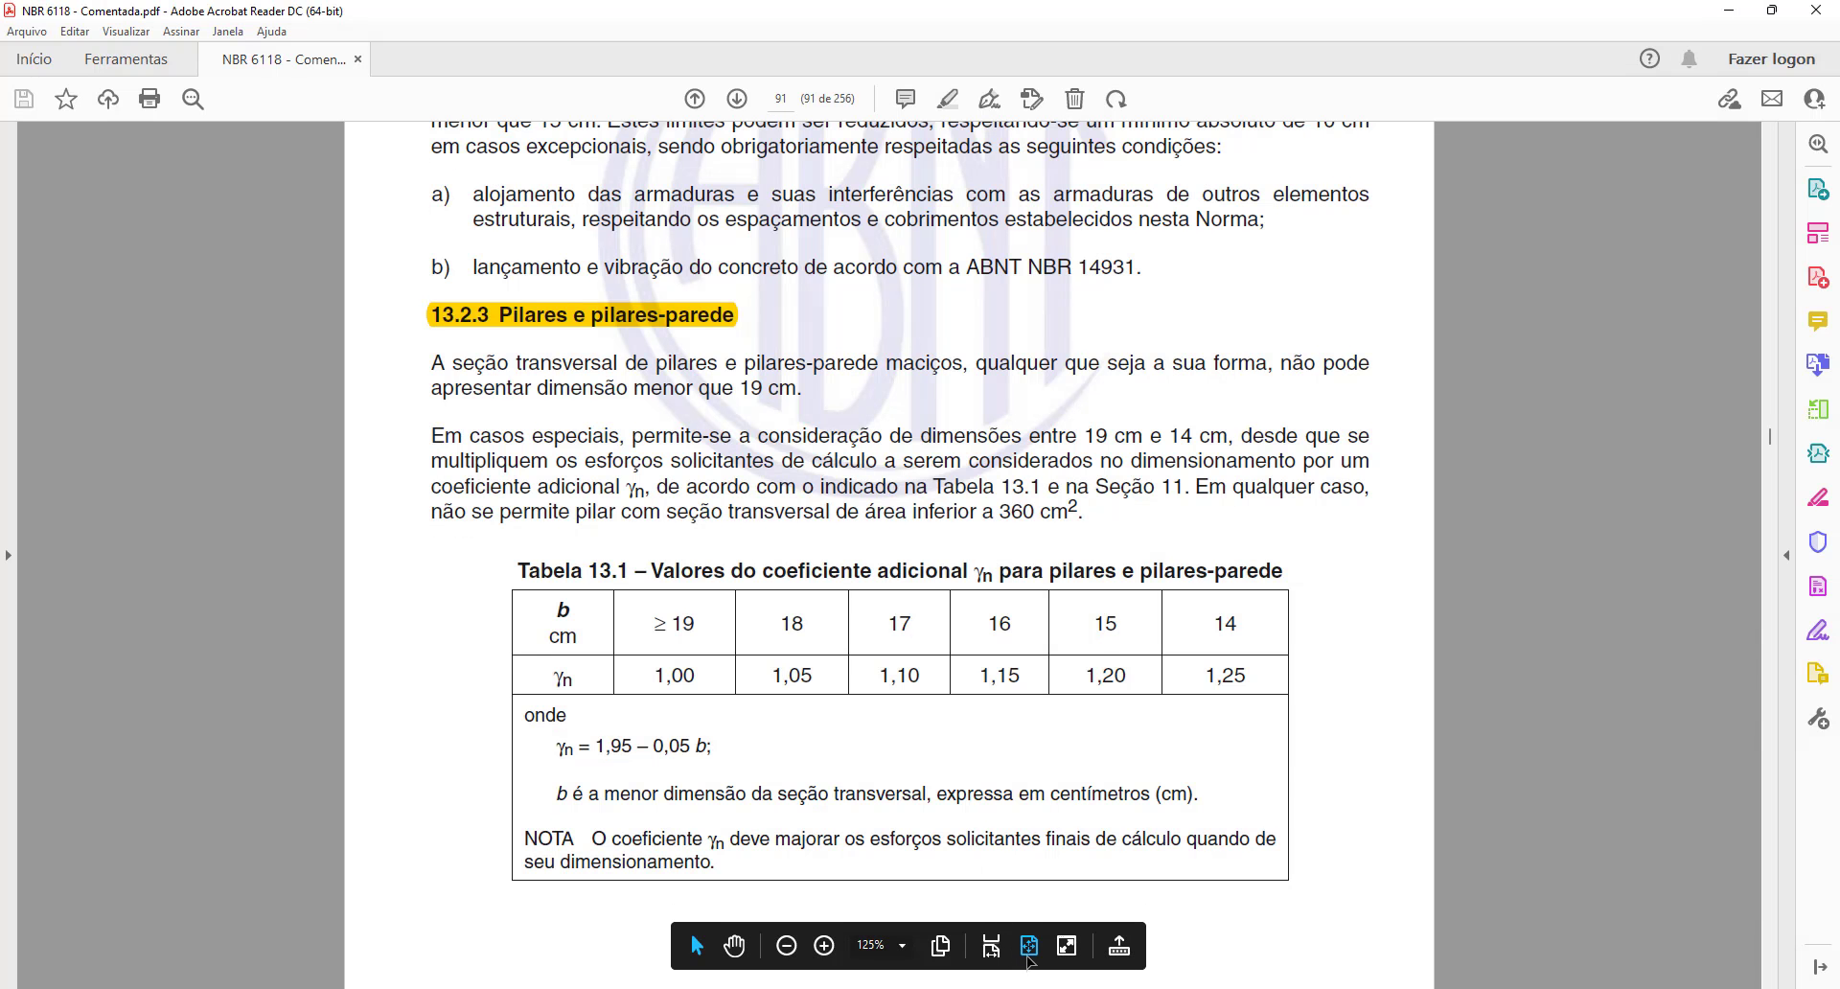
left_click(1032, 951)
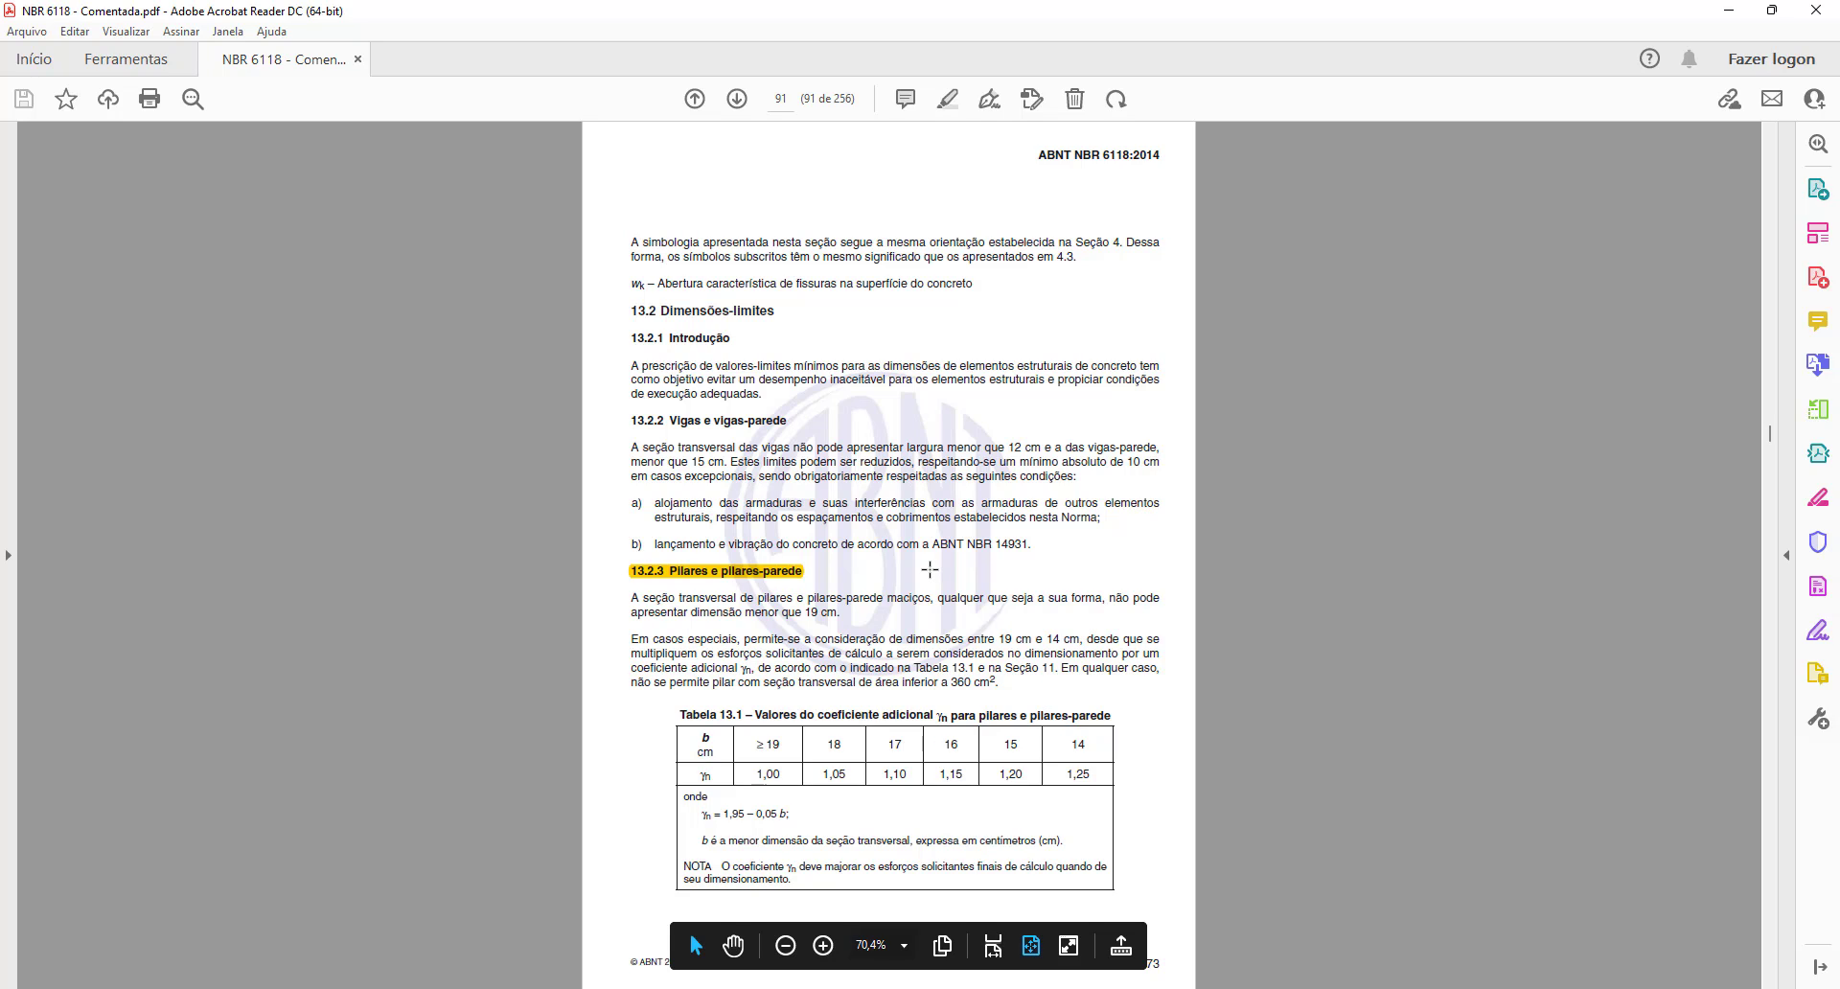
key("ctrl+f")
type("taxa de arnma")
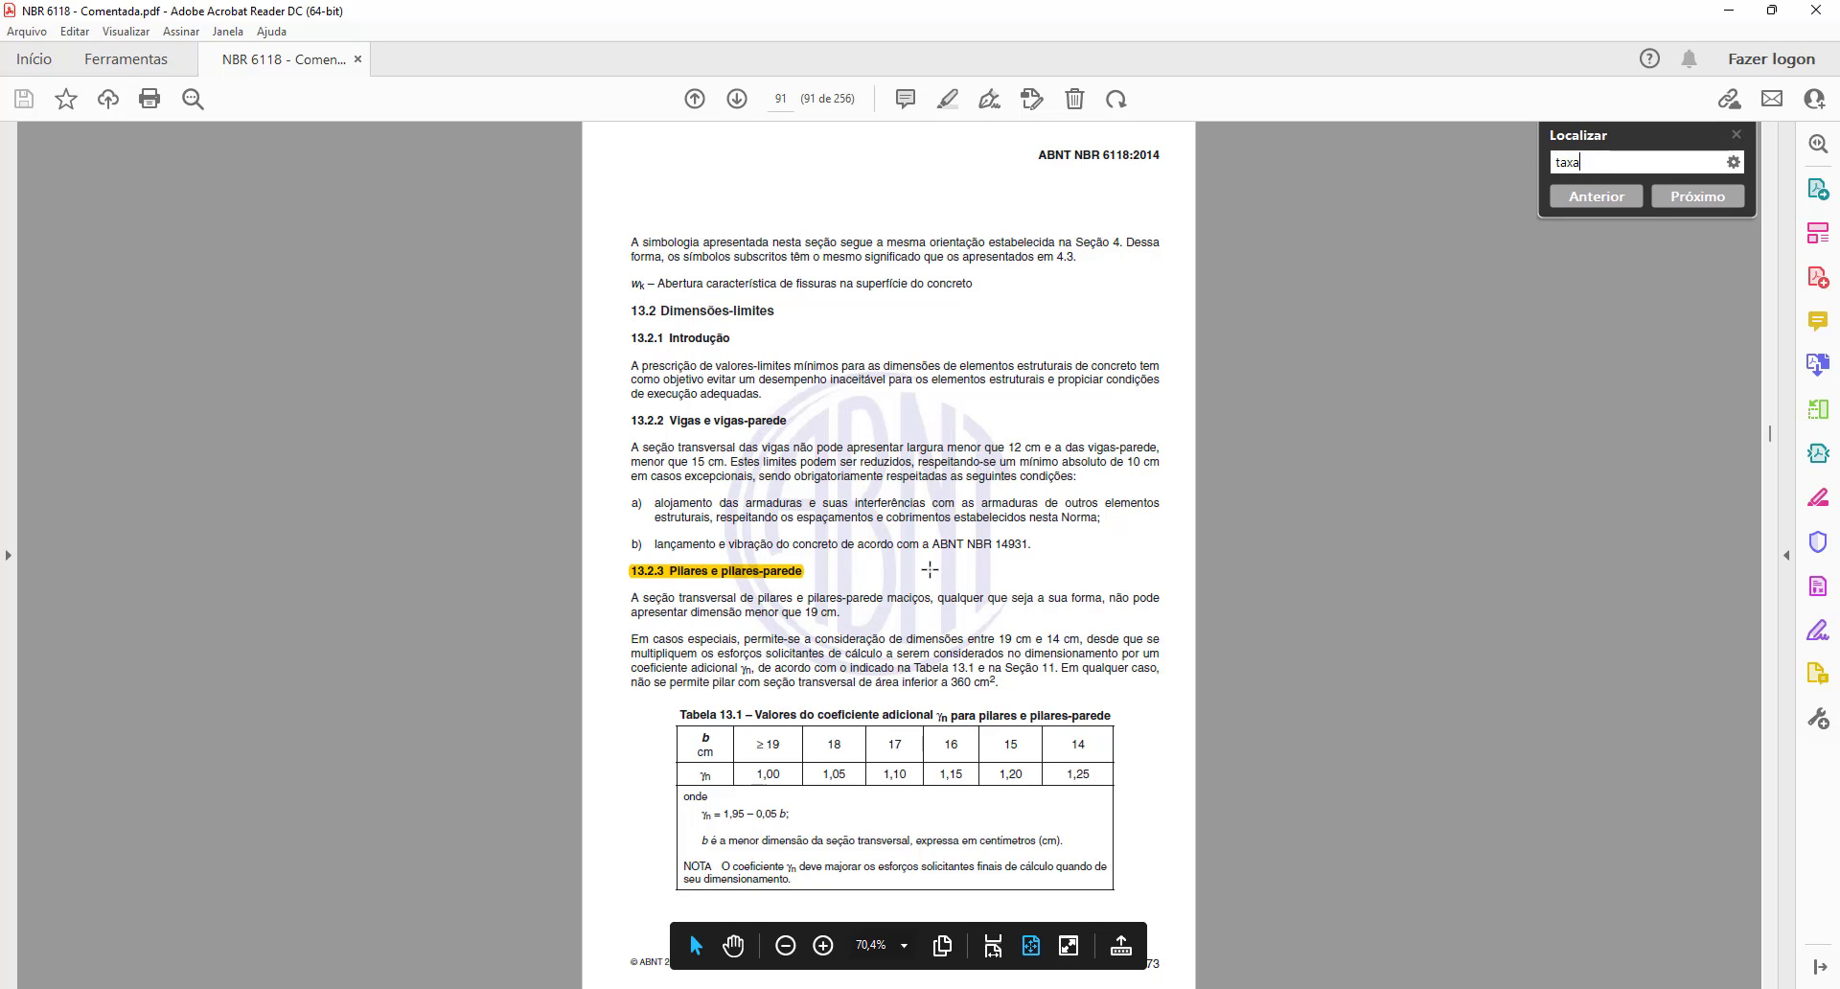
key("BackSpace")
key("BackSpace")
key("BackSpace")
type("madura")
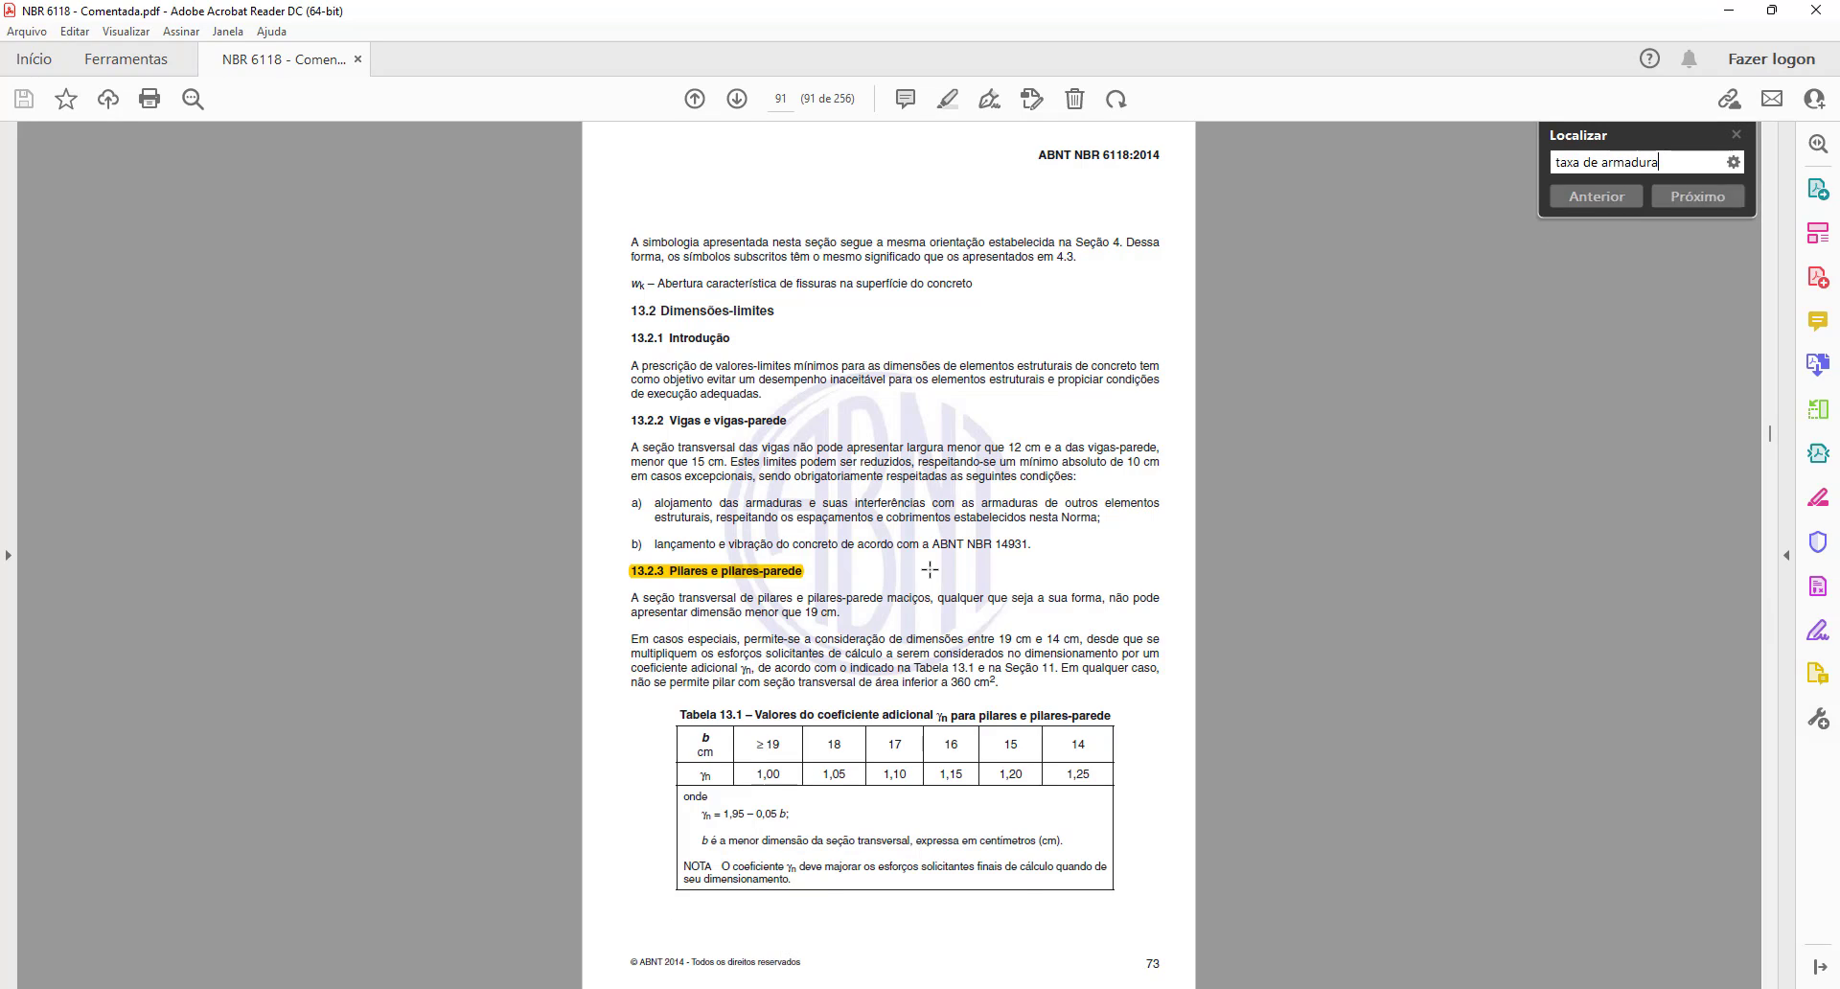
key("Return")
key("Return")
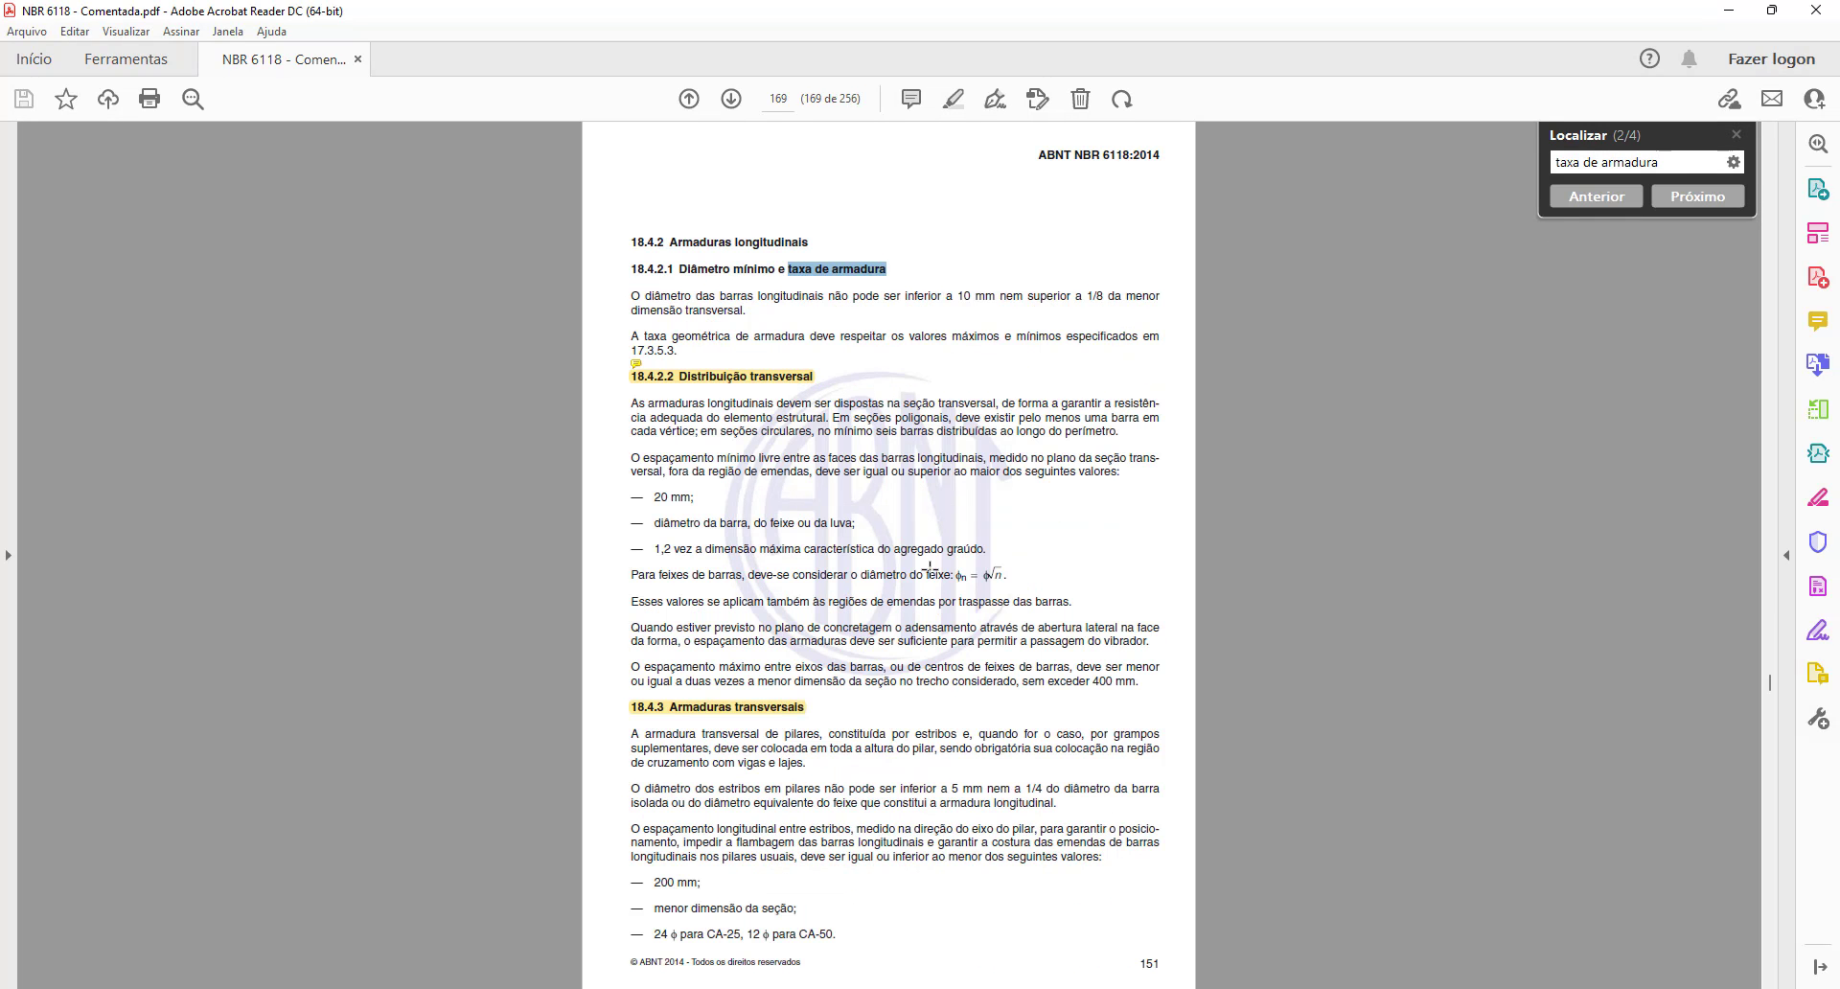
Go through the remaining occurrences of "taxa de armadura" in the standard, repeating the search from its beginning.
key("Return")
key("Return")
key("Return")
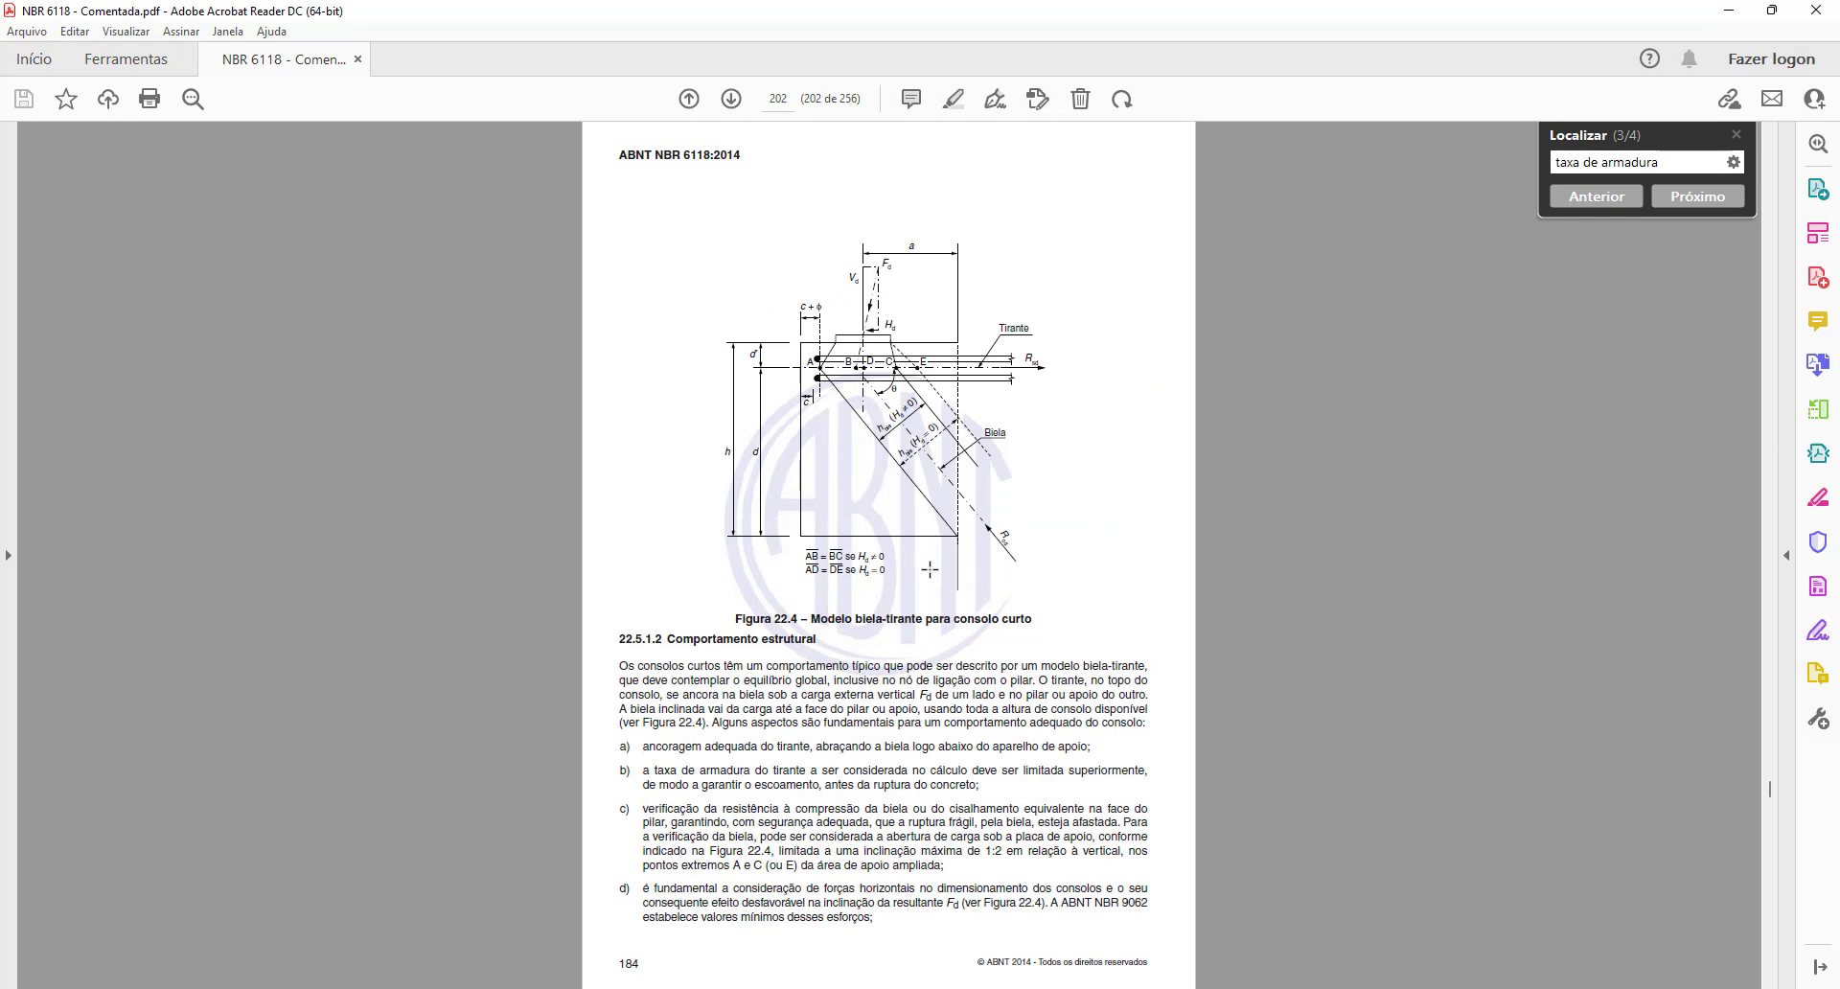
key("Return")
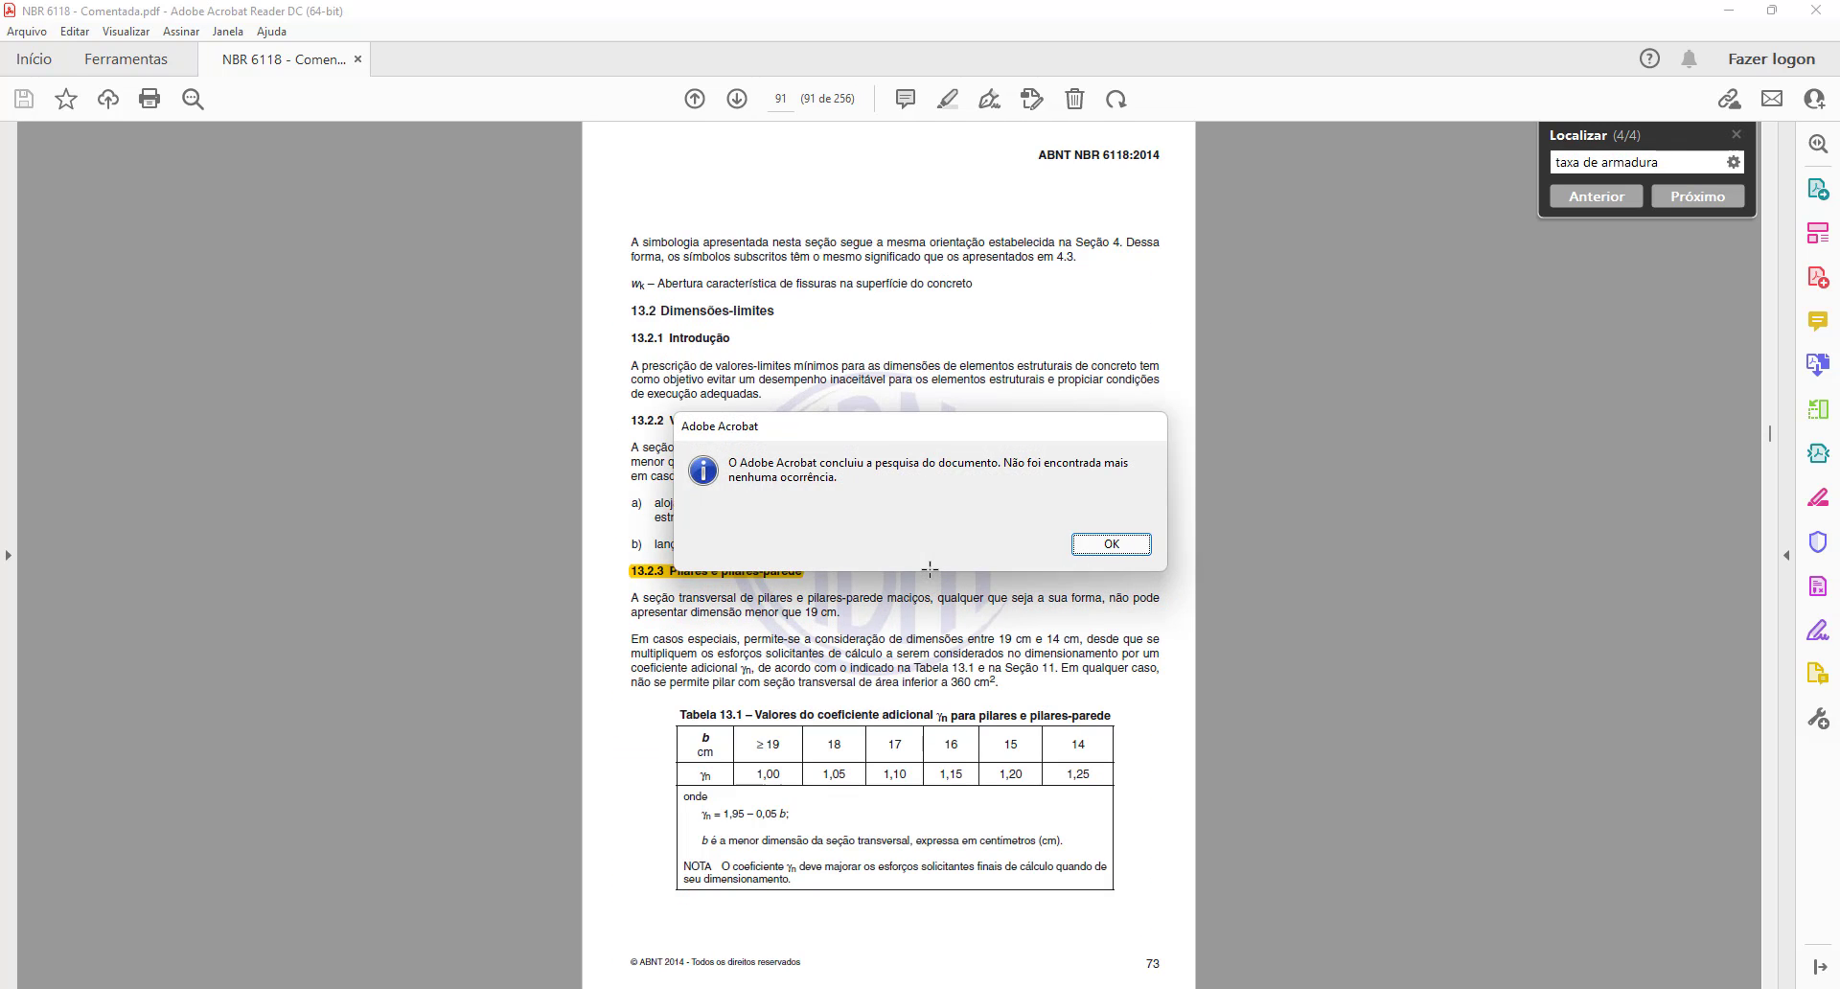
key("Return")
key("Return")
key("Return")
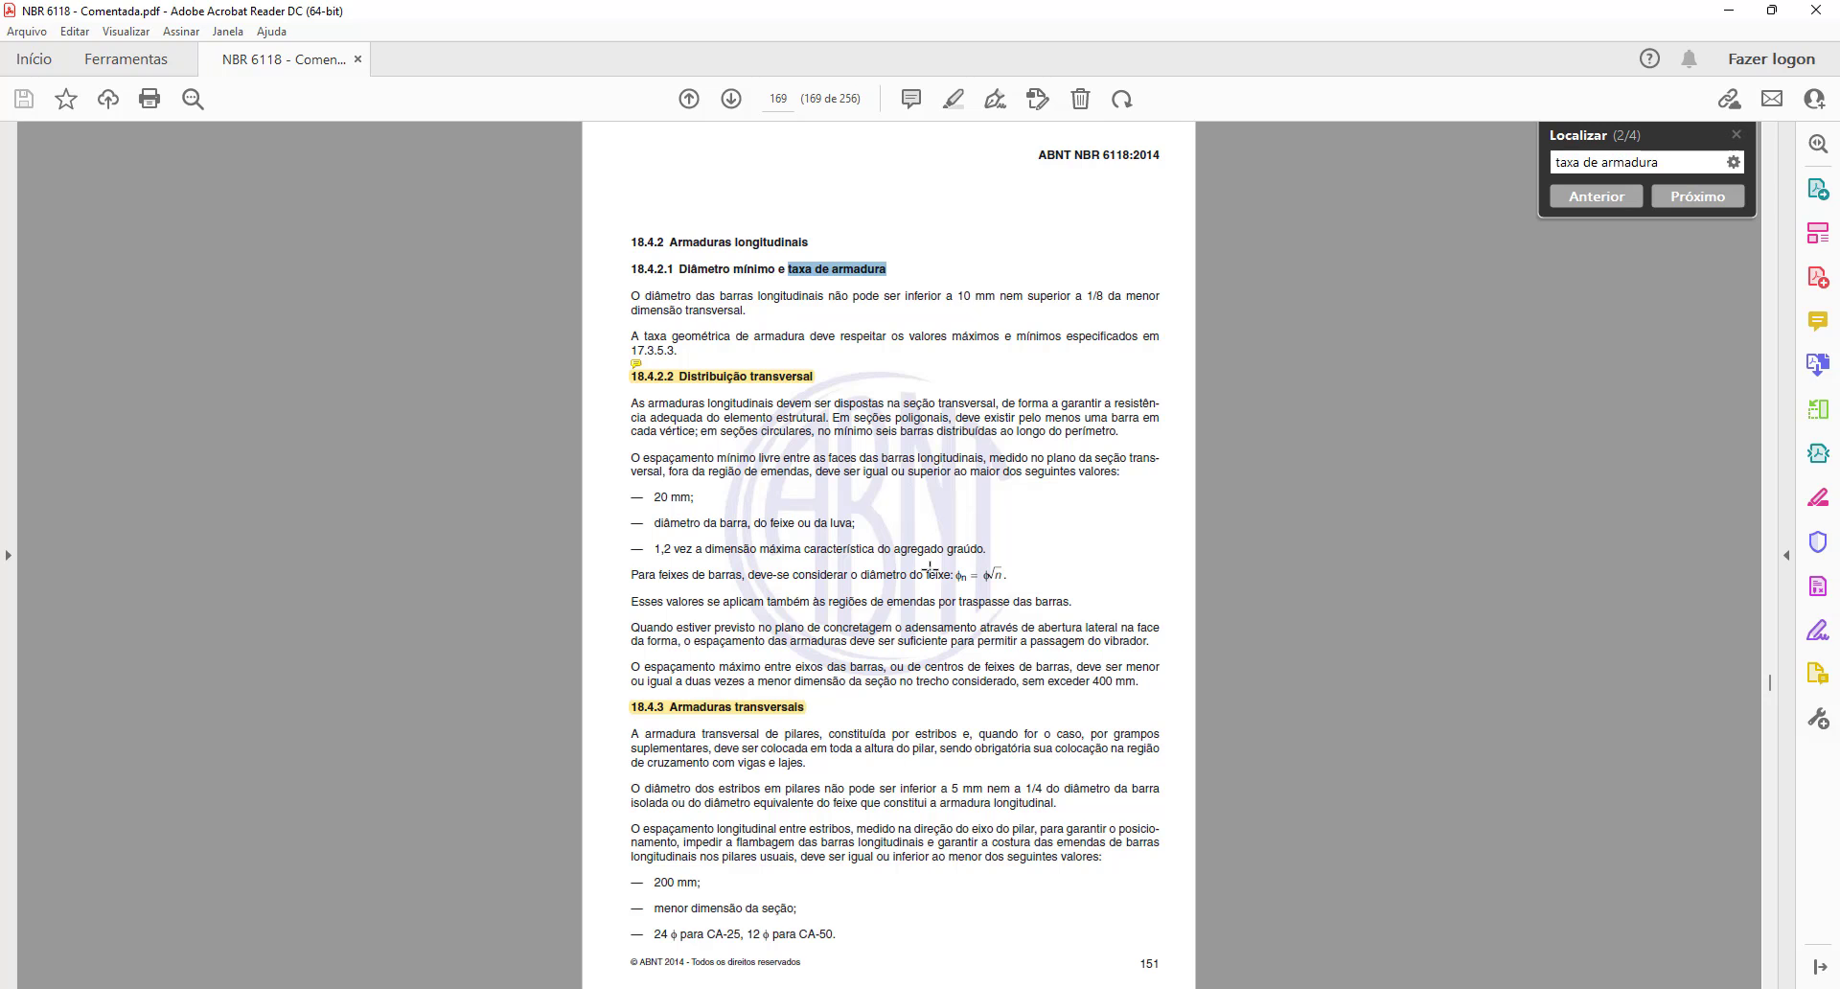
key("Return")
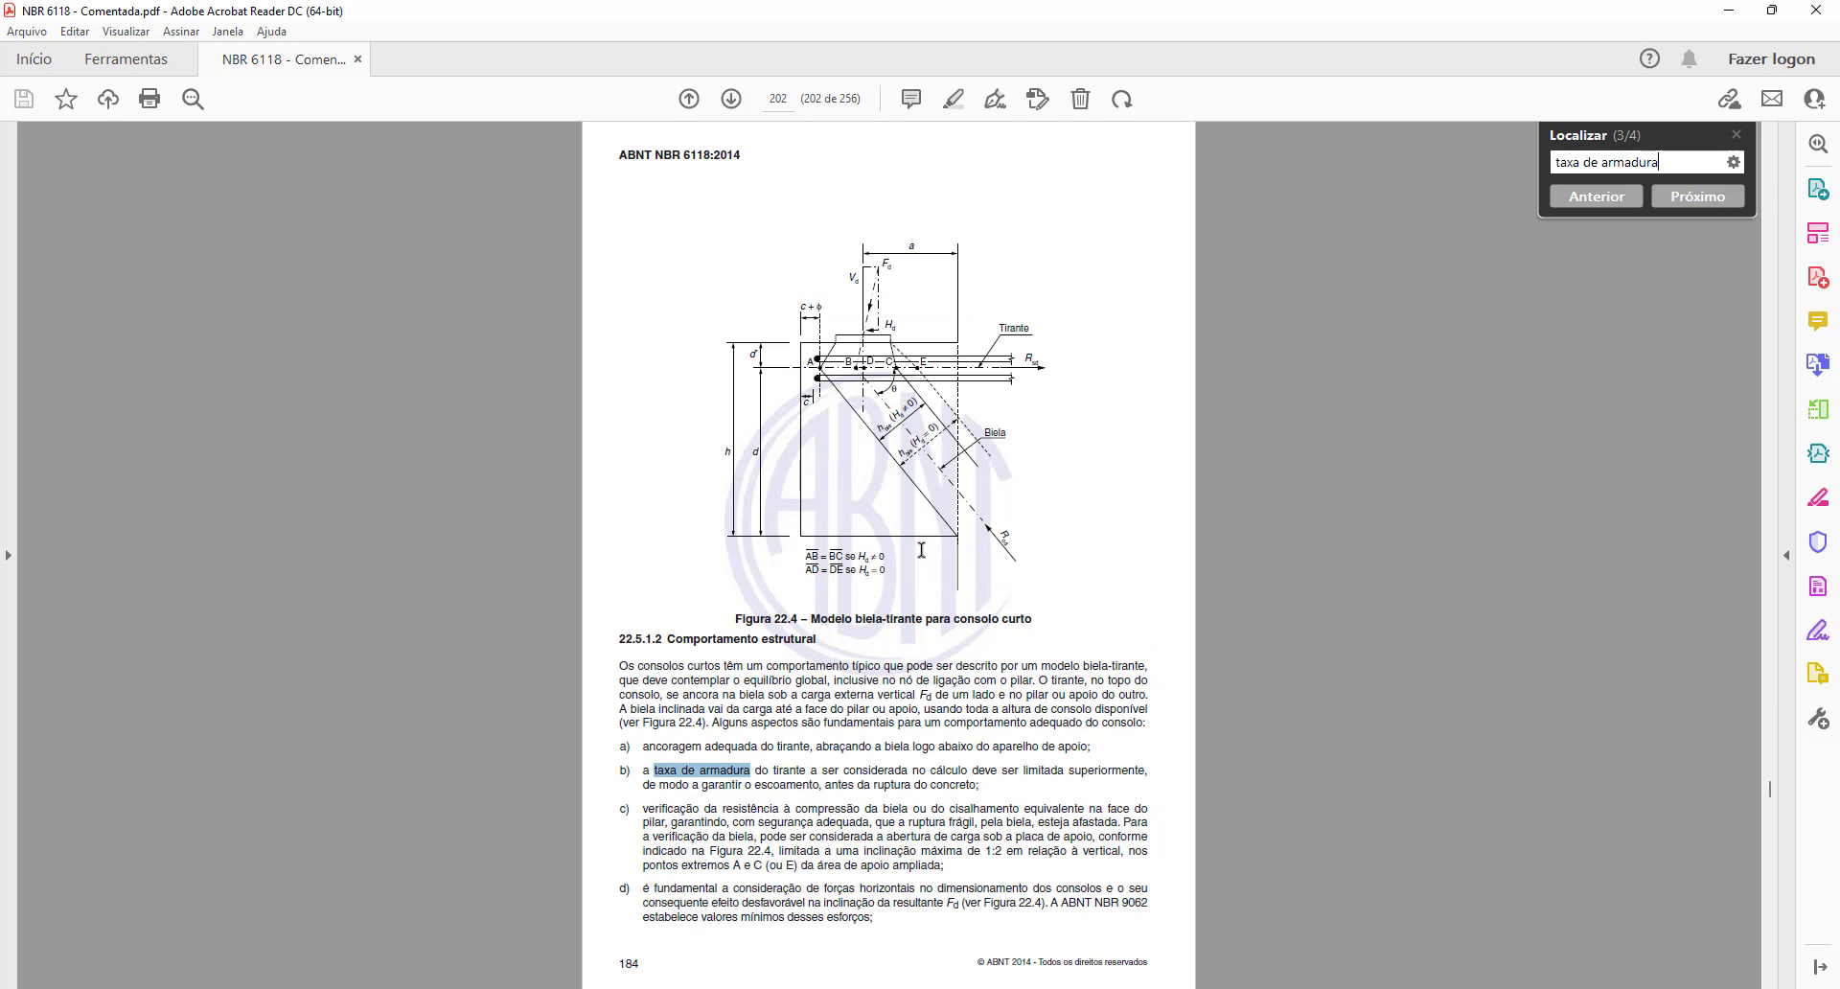
key("Return")
key("Return")
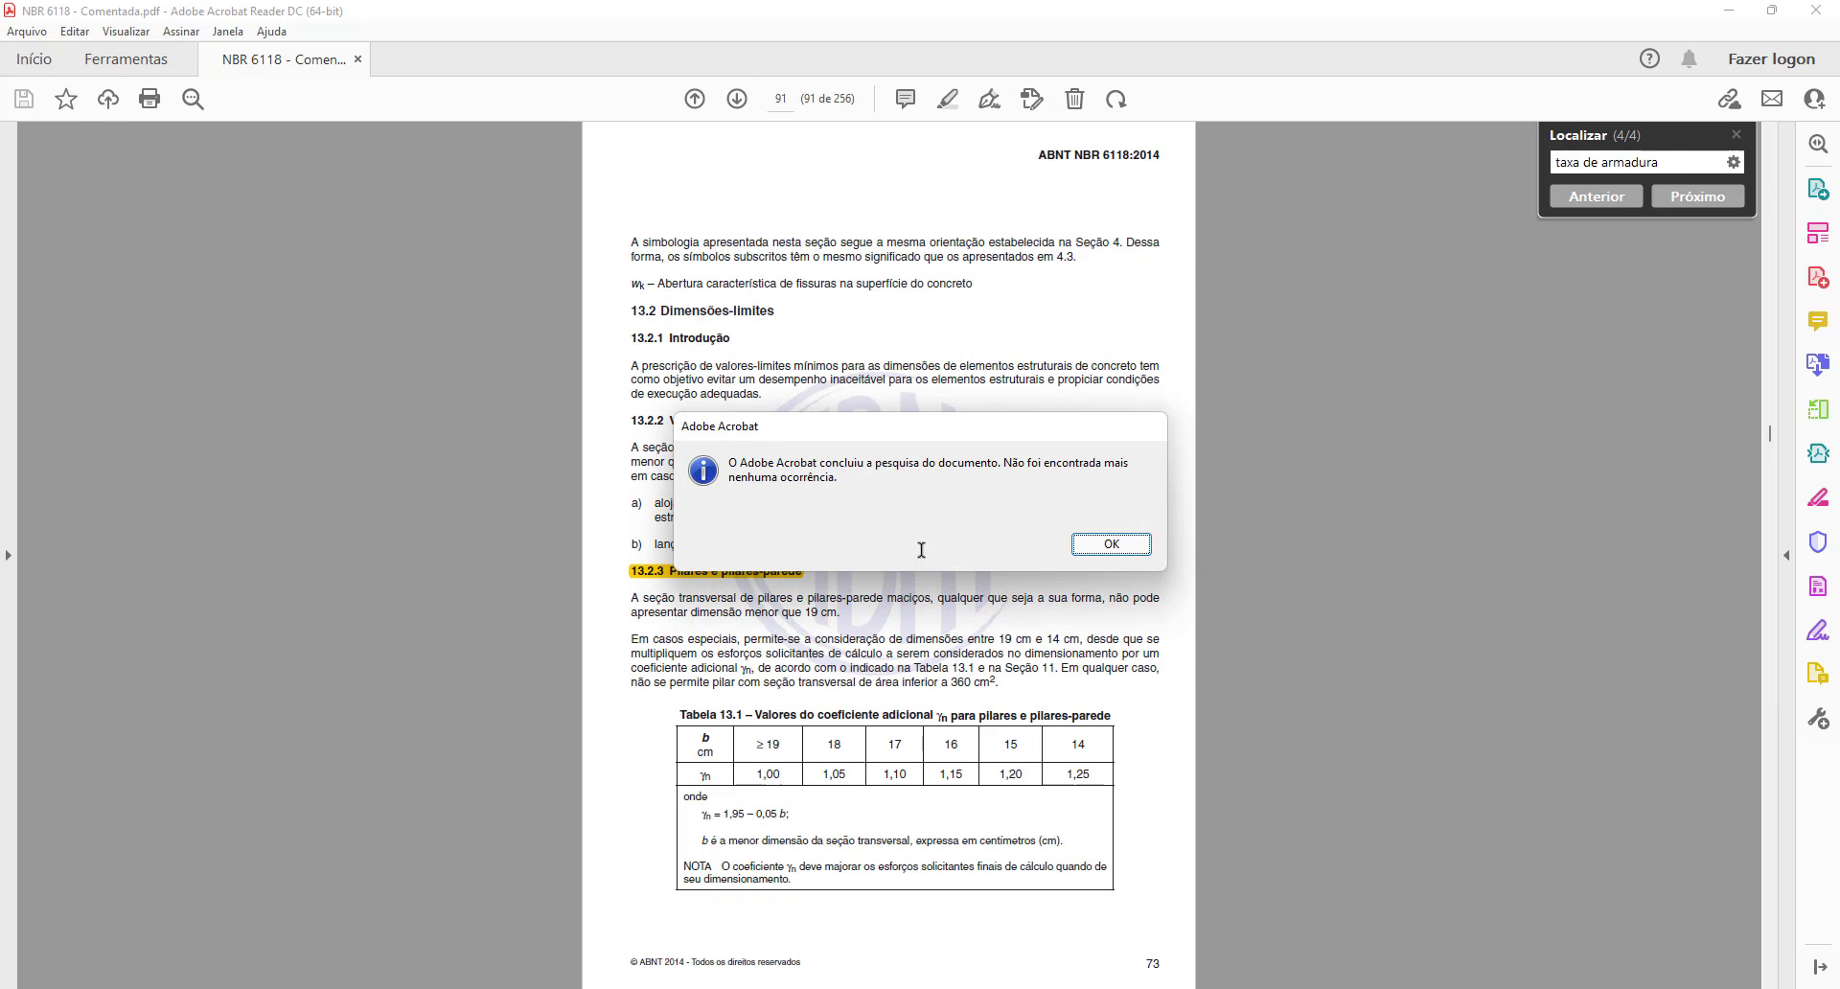
key("Return")
Search the standard for "armadura máxima".
key("ctrl+a")
type("armad")
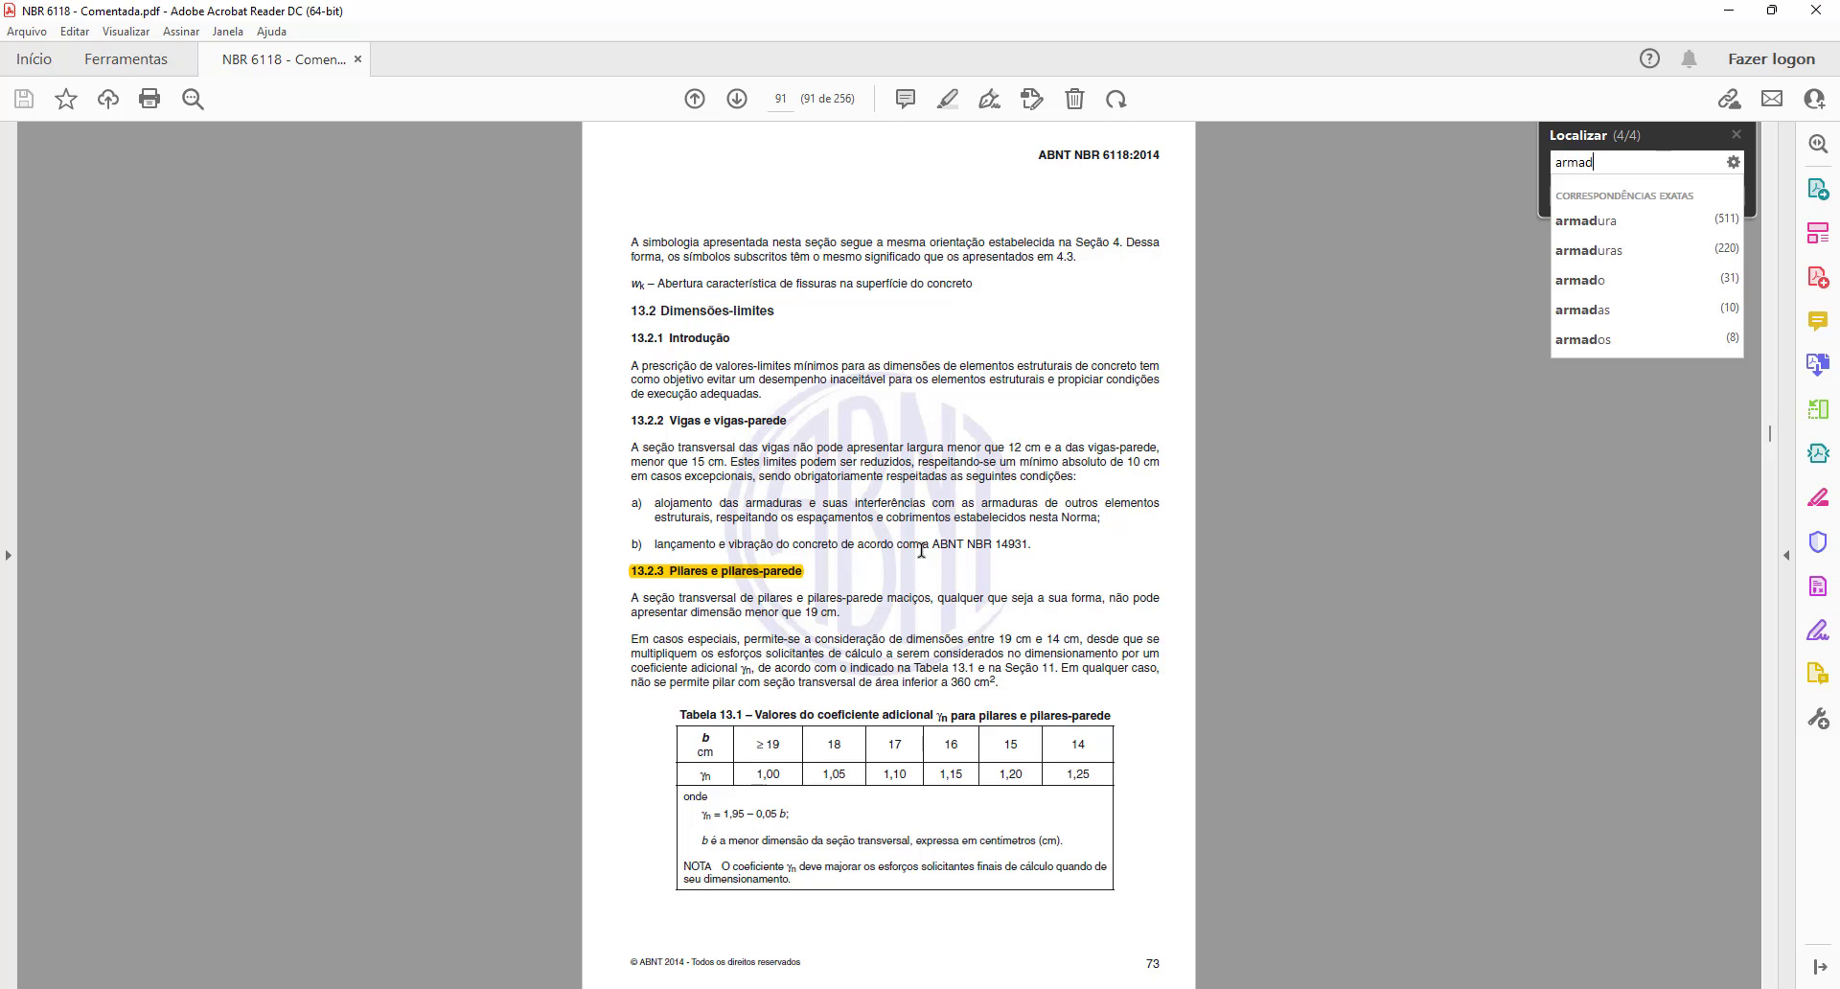
type("ura máxima")
key("Return")
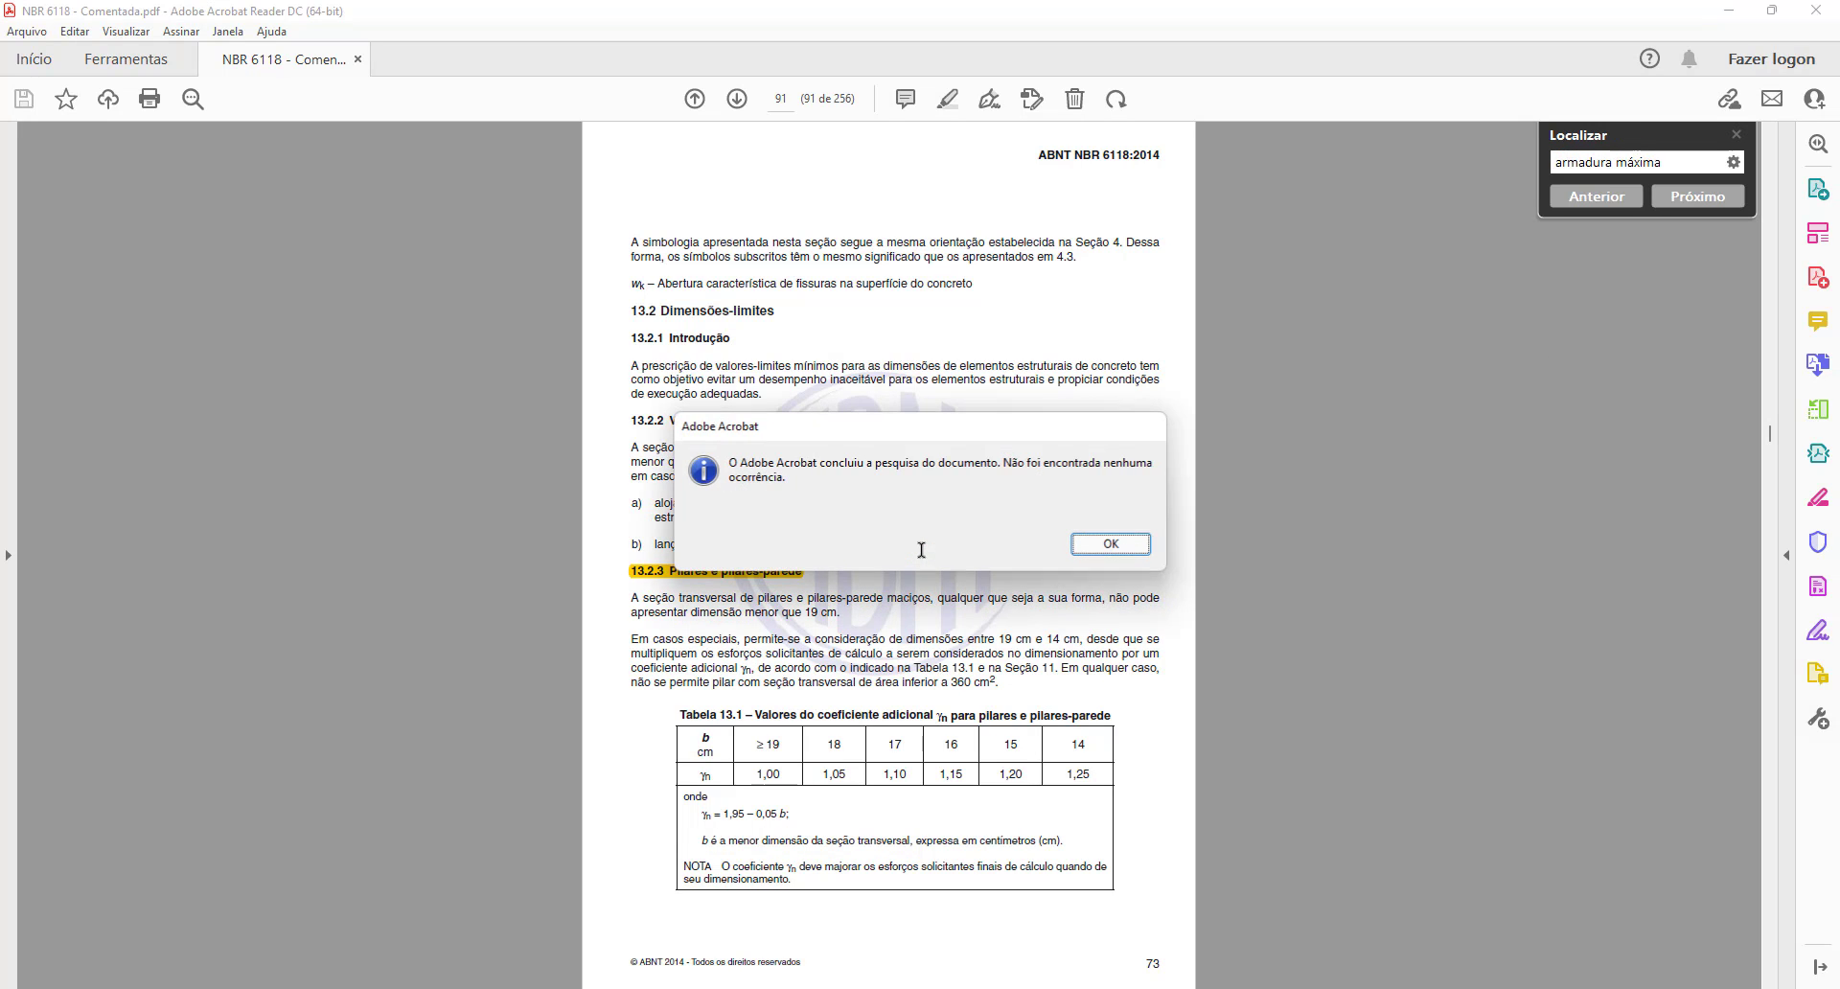
key("Return")
Search the standard for "maxima" instead and go through the matches to section 17.3.5 on maximum and minimum longitudinal reinforcement.
key("BackSpace")
key("BackSpace")
key("BackSpace")
key("BackSpace")
key("BackSpace")
key("BackSpace")
key("BackSpace")
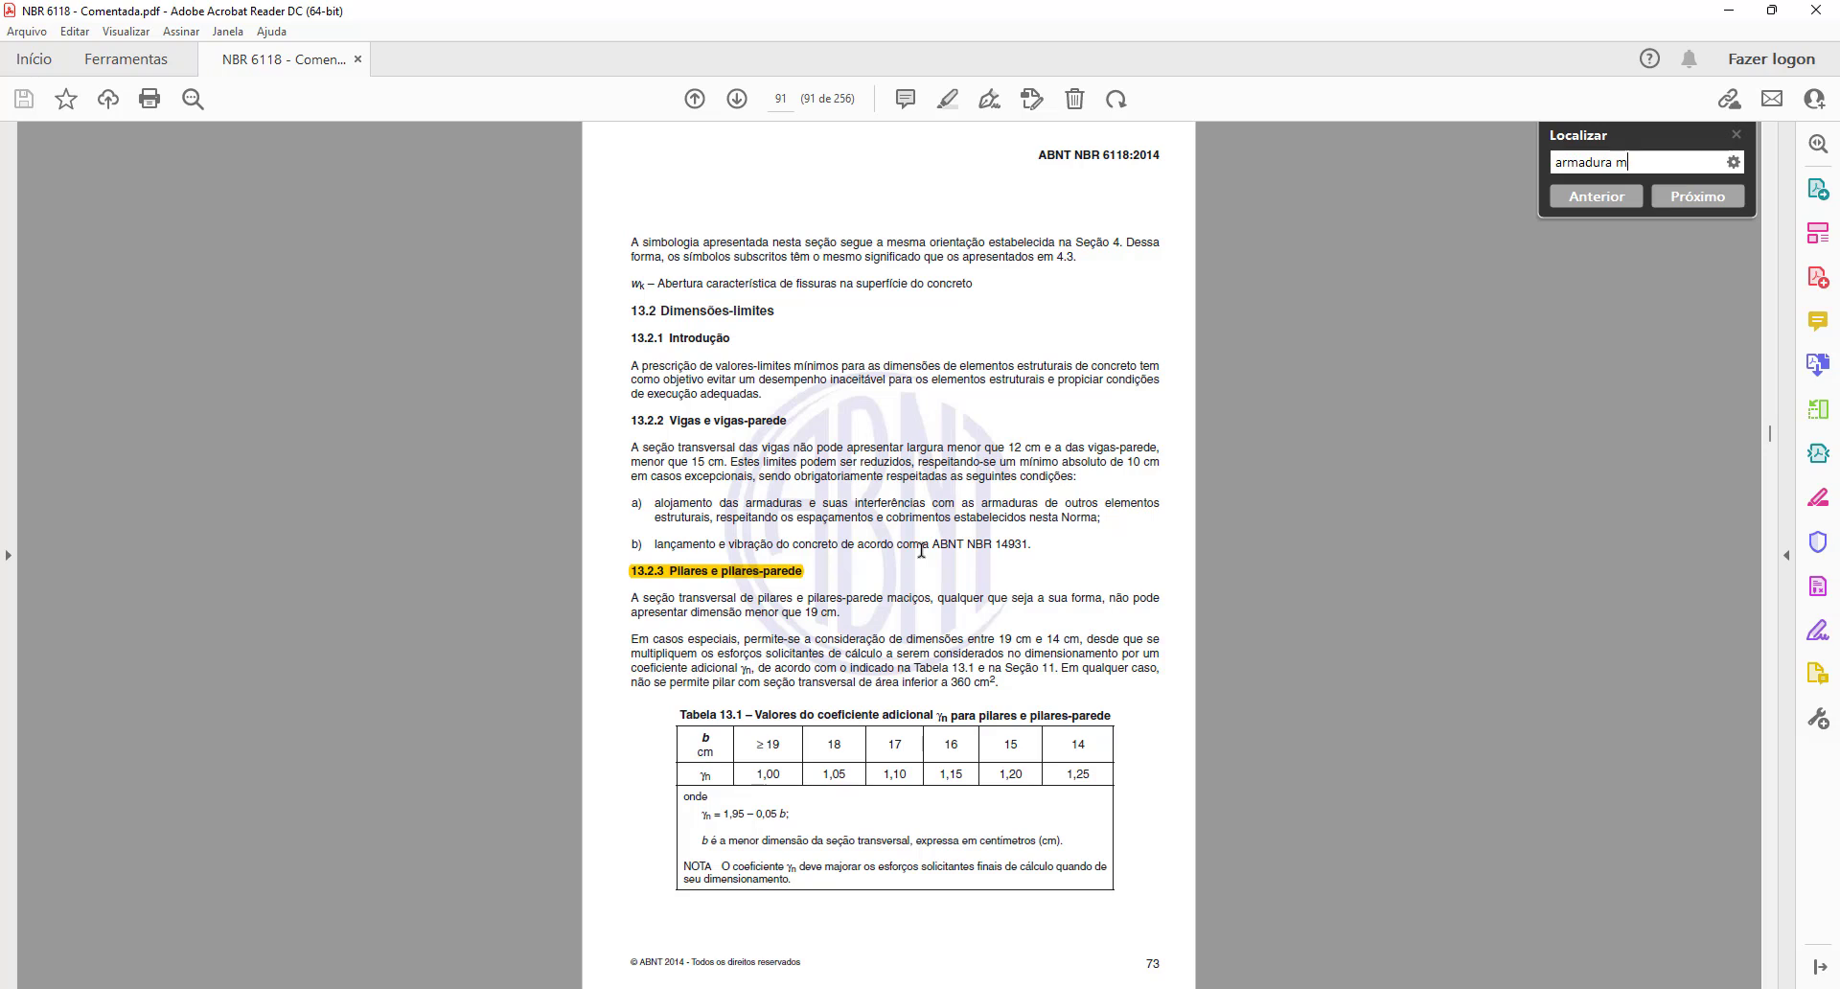
key("ctrl+a")
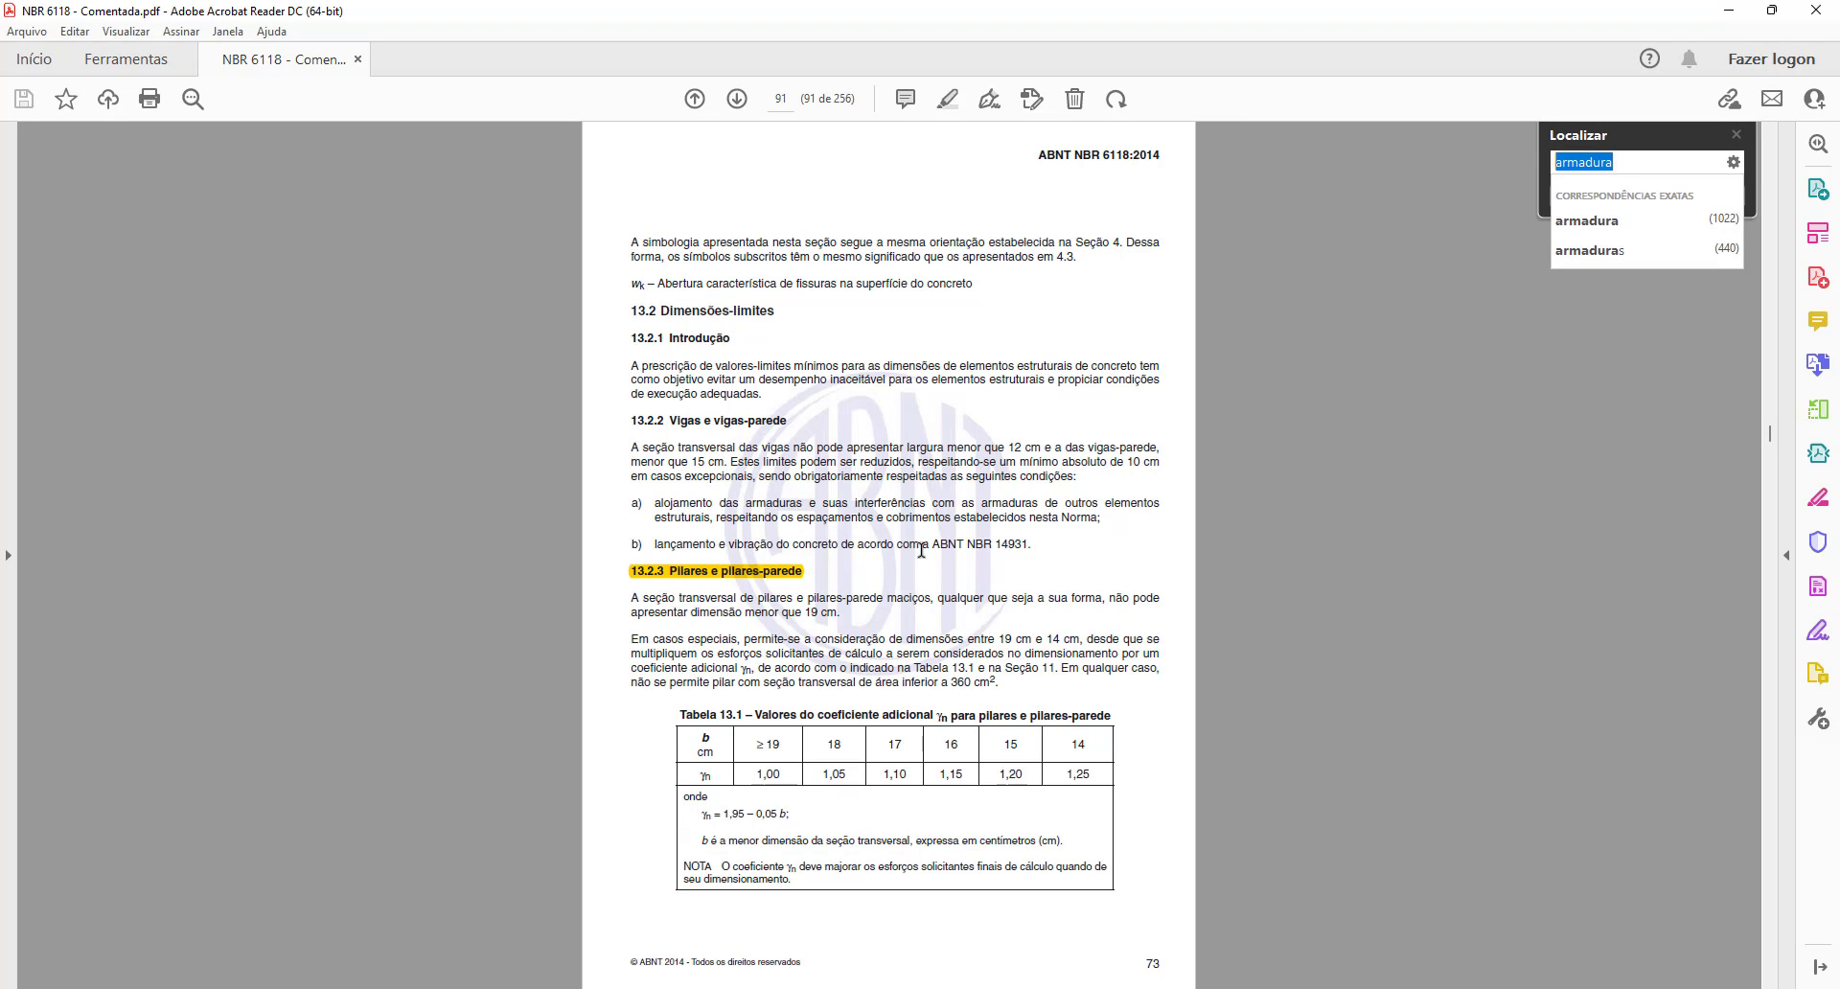
type("maxiama")
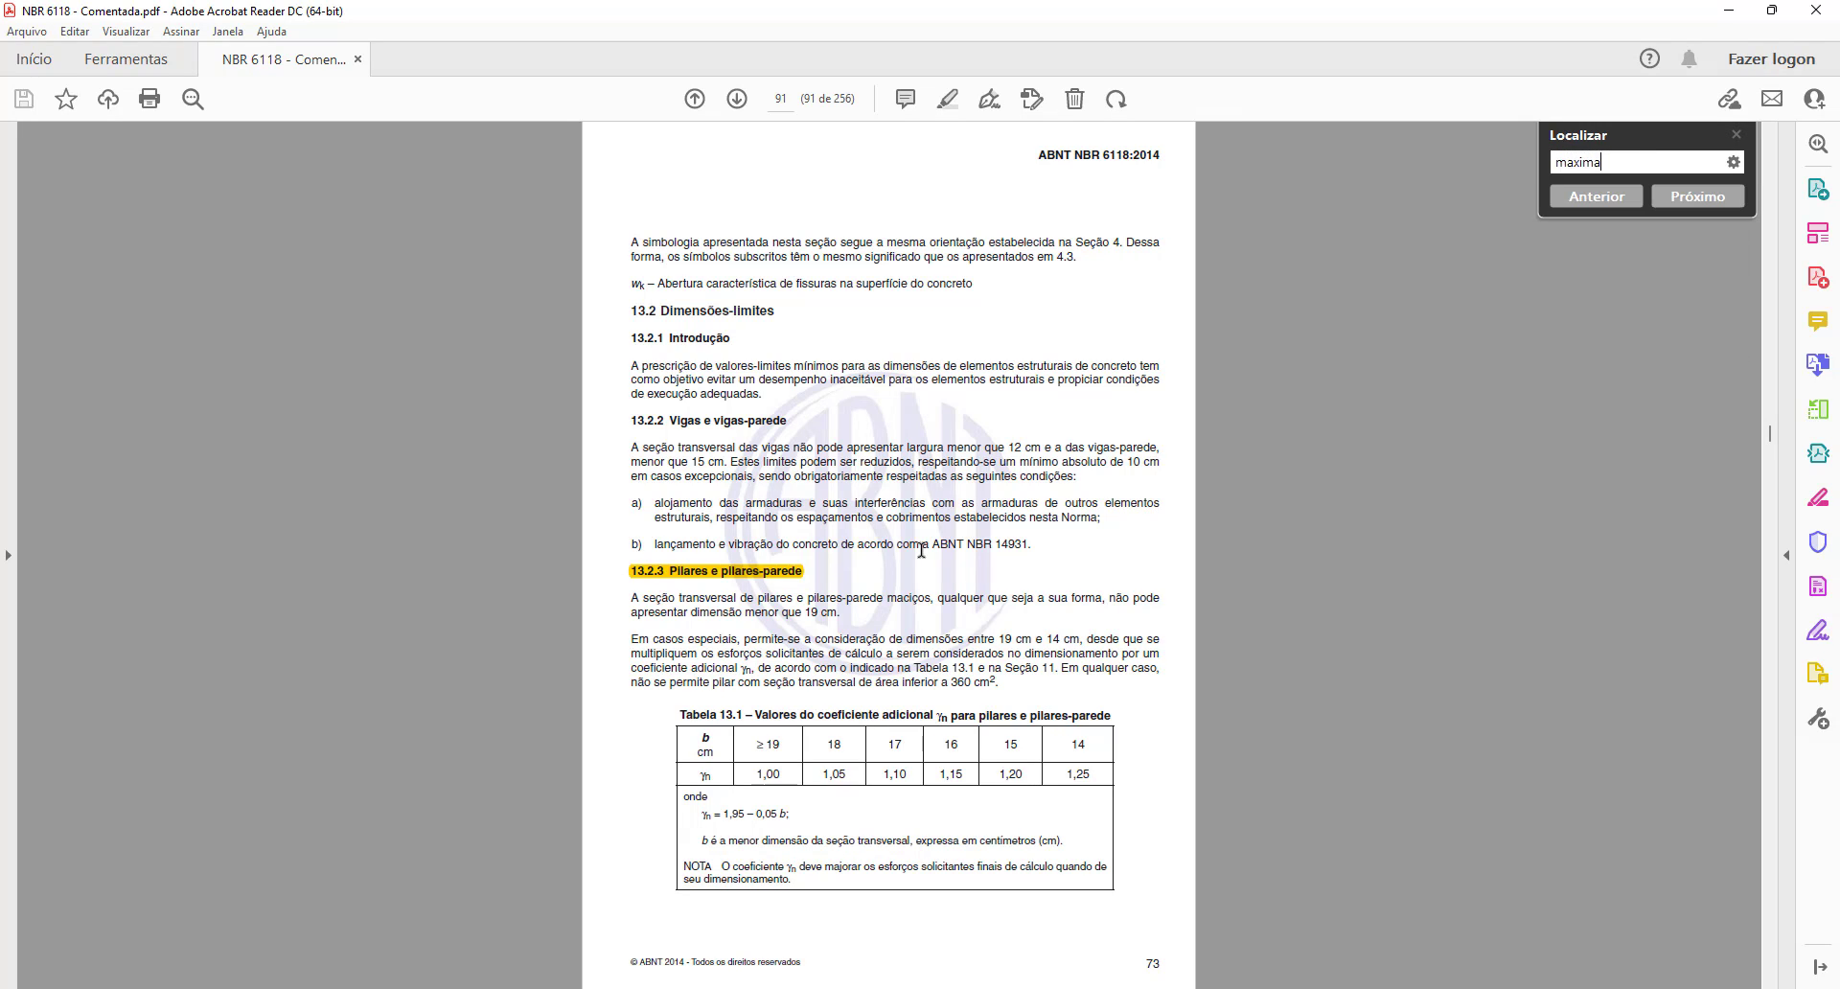
key("Return")
key("Return")
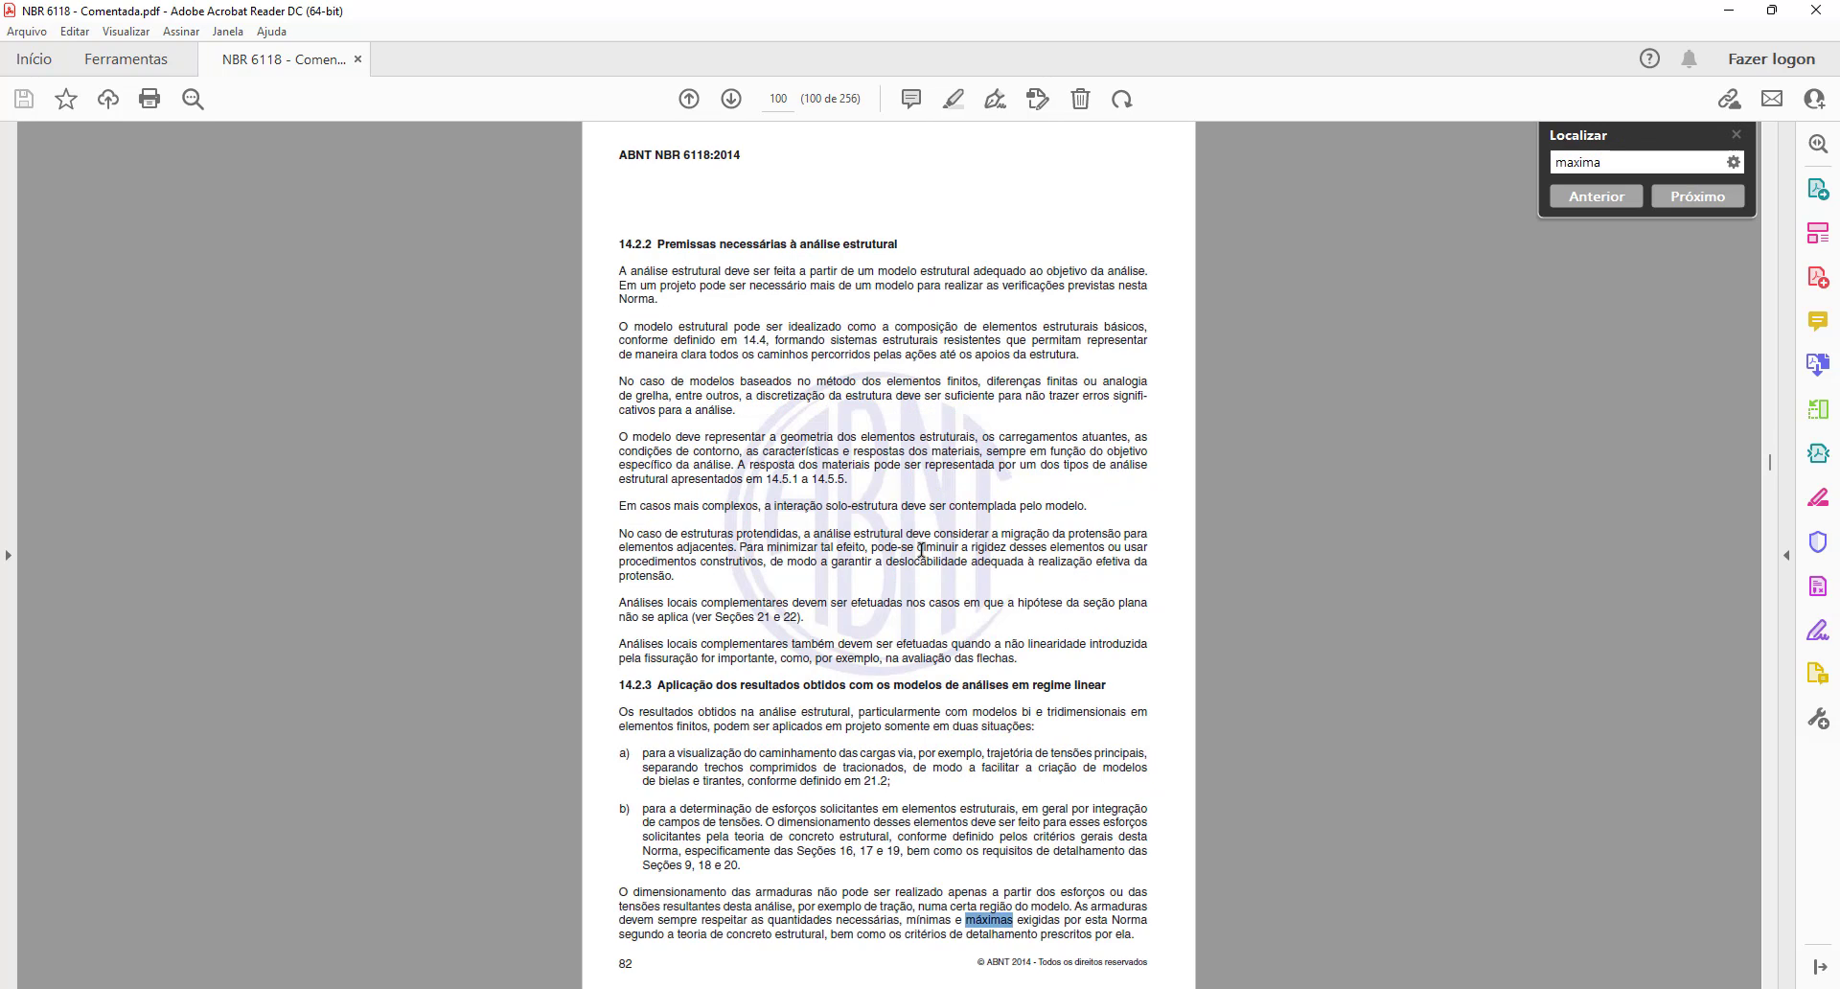
key("Return")
key("Return")
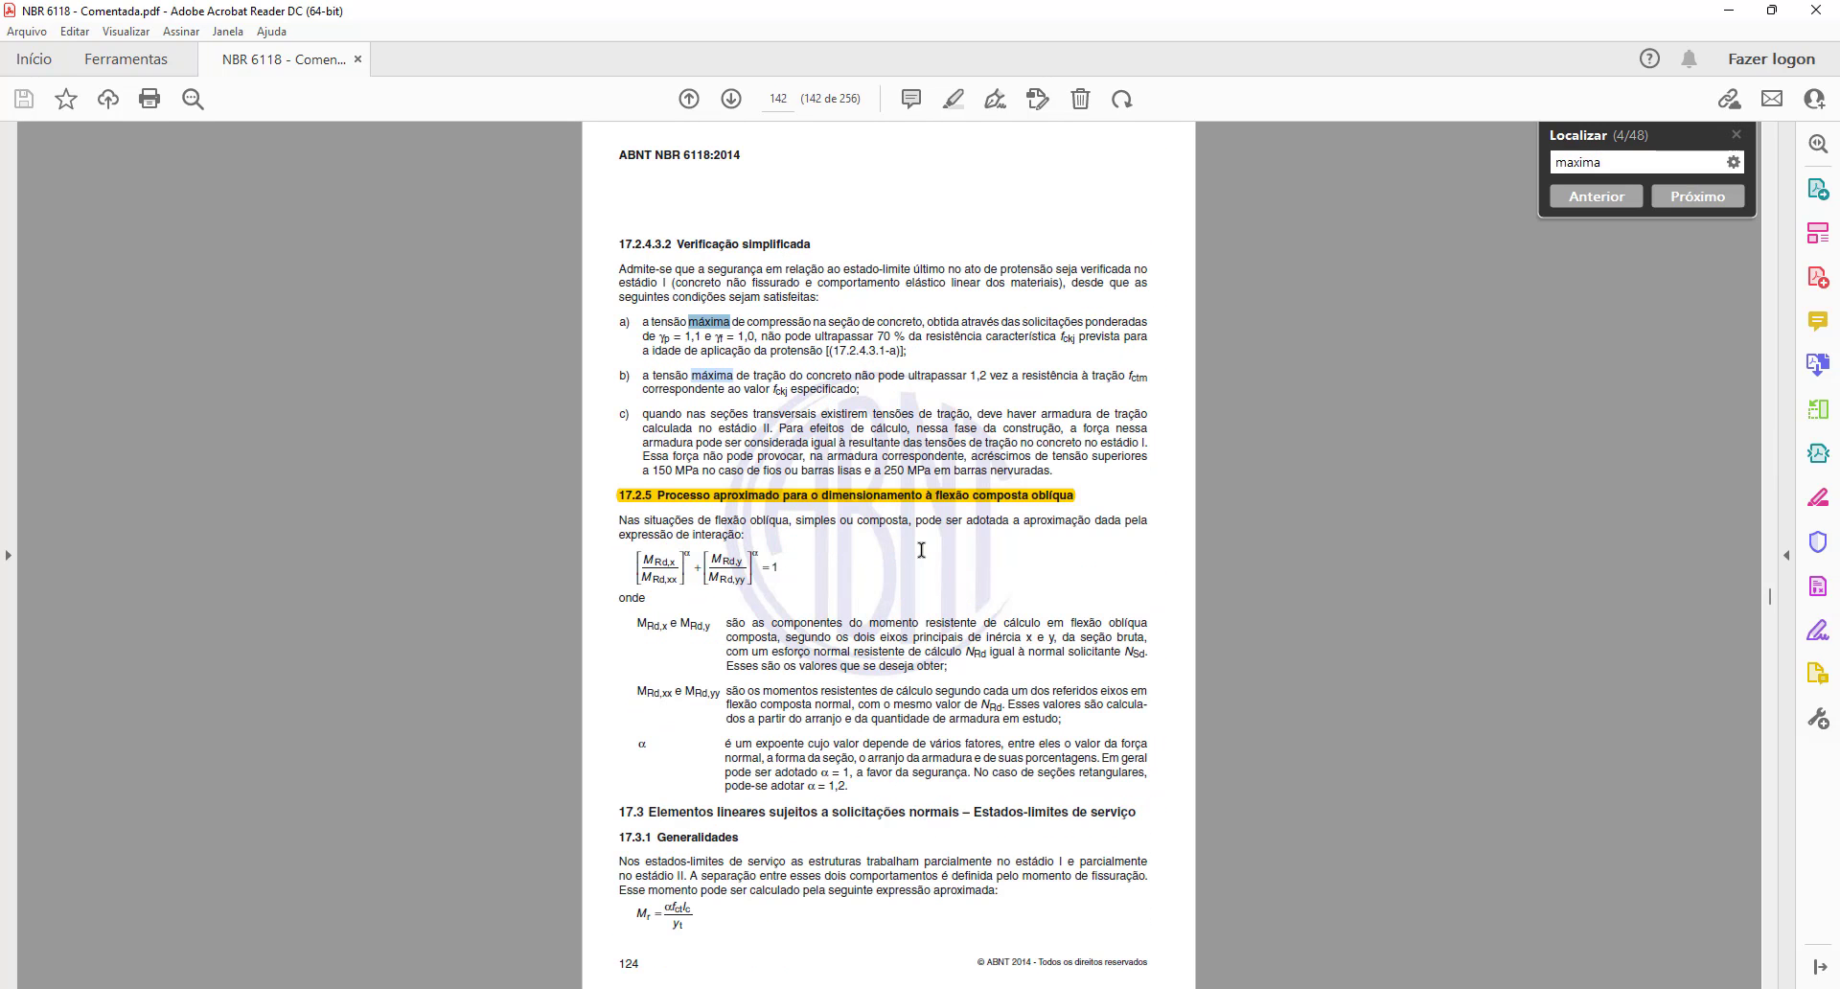
key("Return")
key("Return")
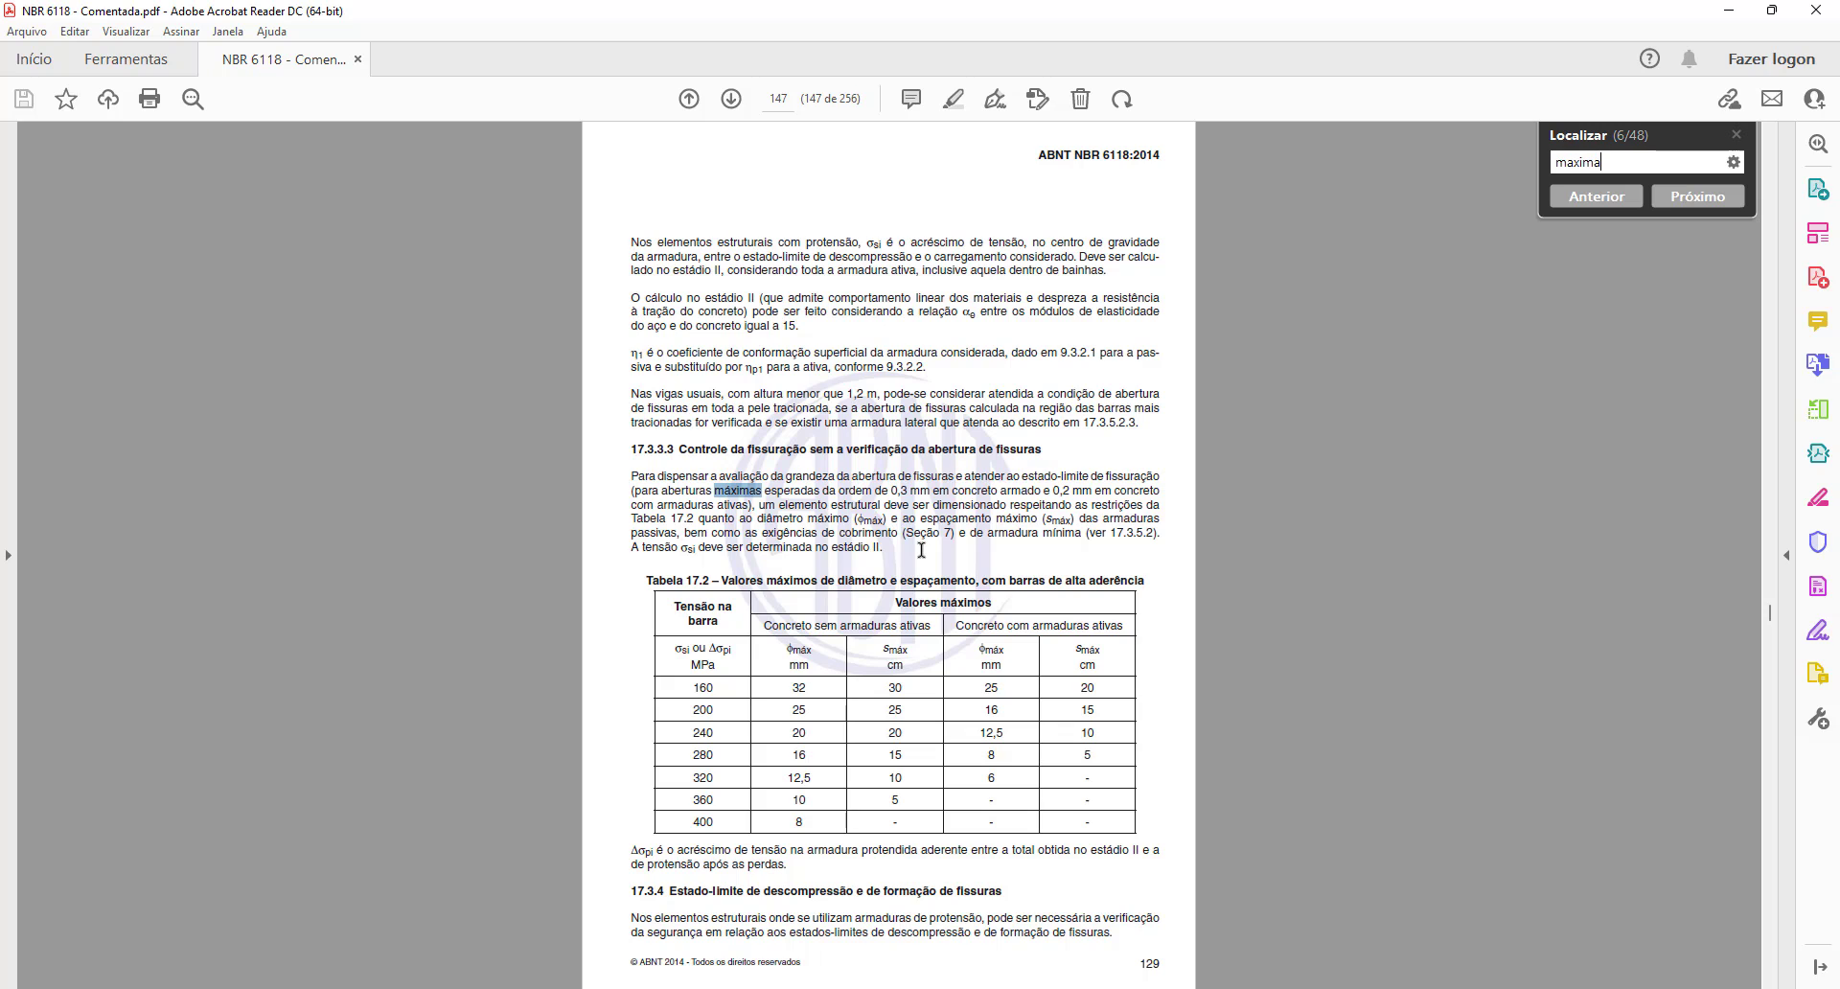
key("Return")
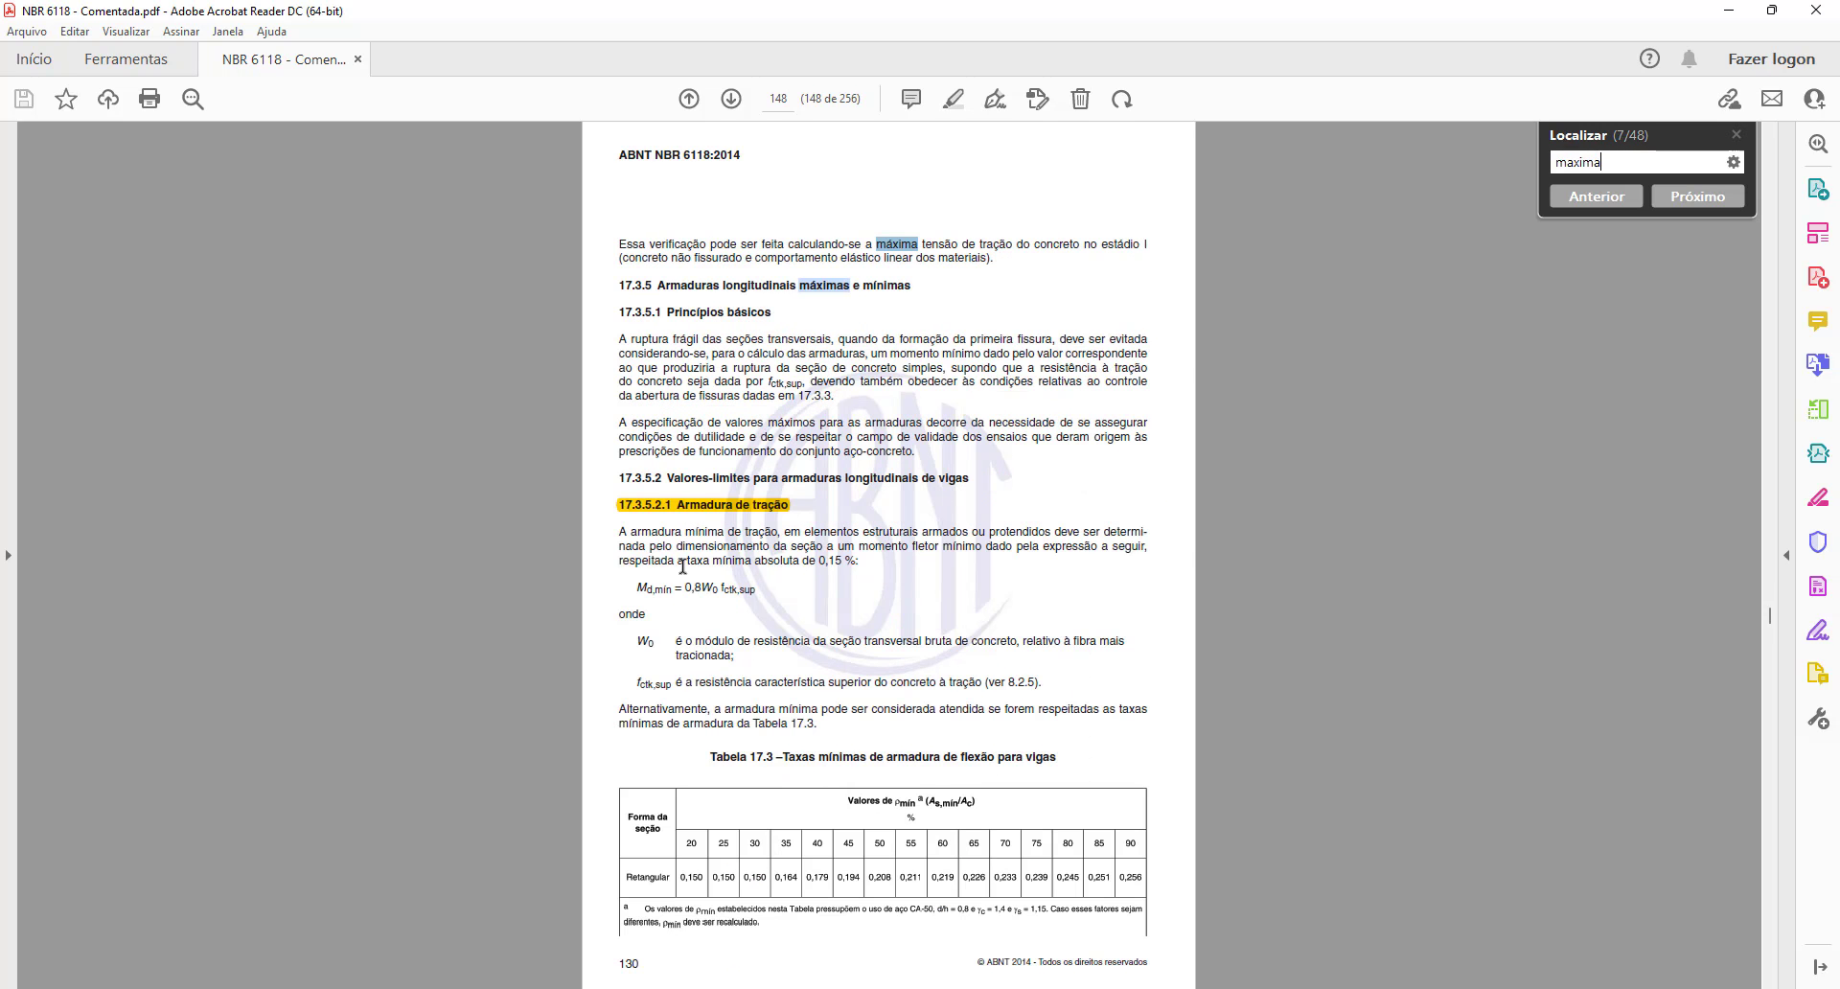
Examine section 17.3.5.3's column reinforcement limits at page width and compare them with the reinforcement ratio in PCalc.
scroll(674, 404, "down", 1)
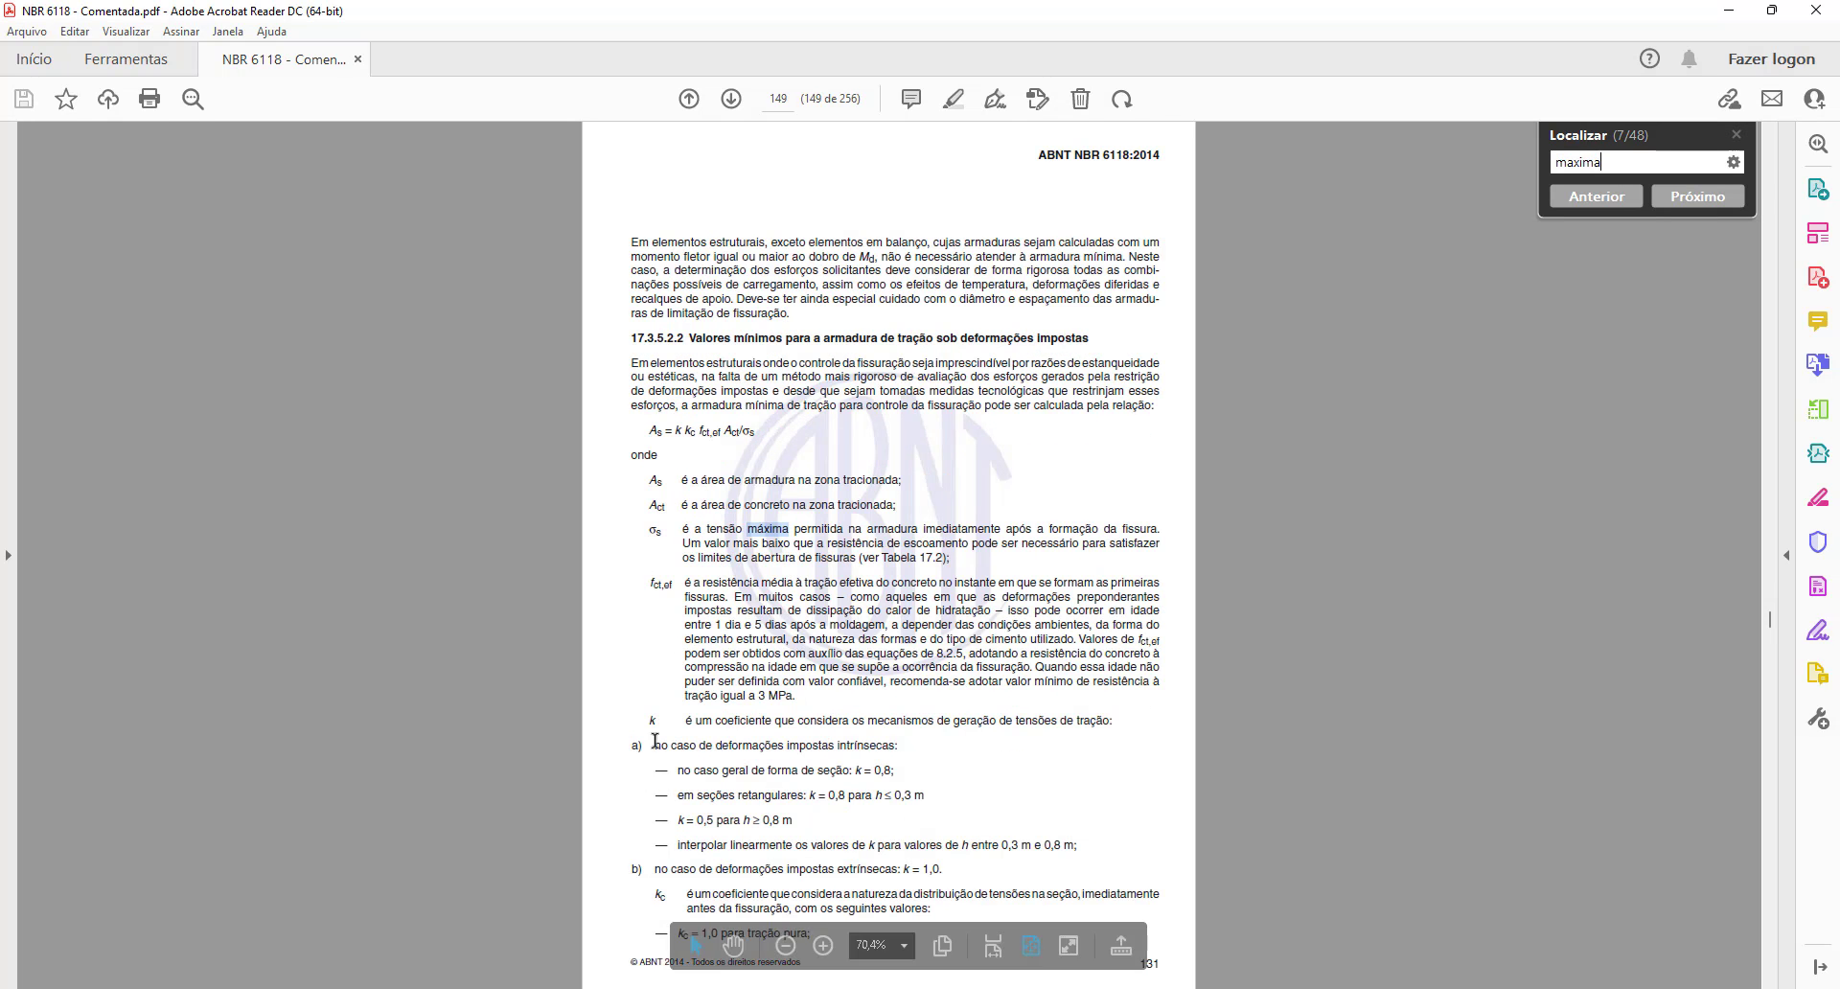
scroll(656, 740, "down", 1)
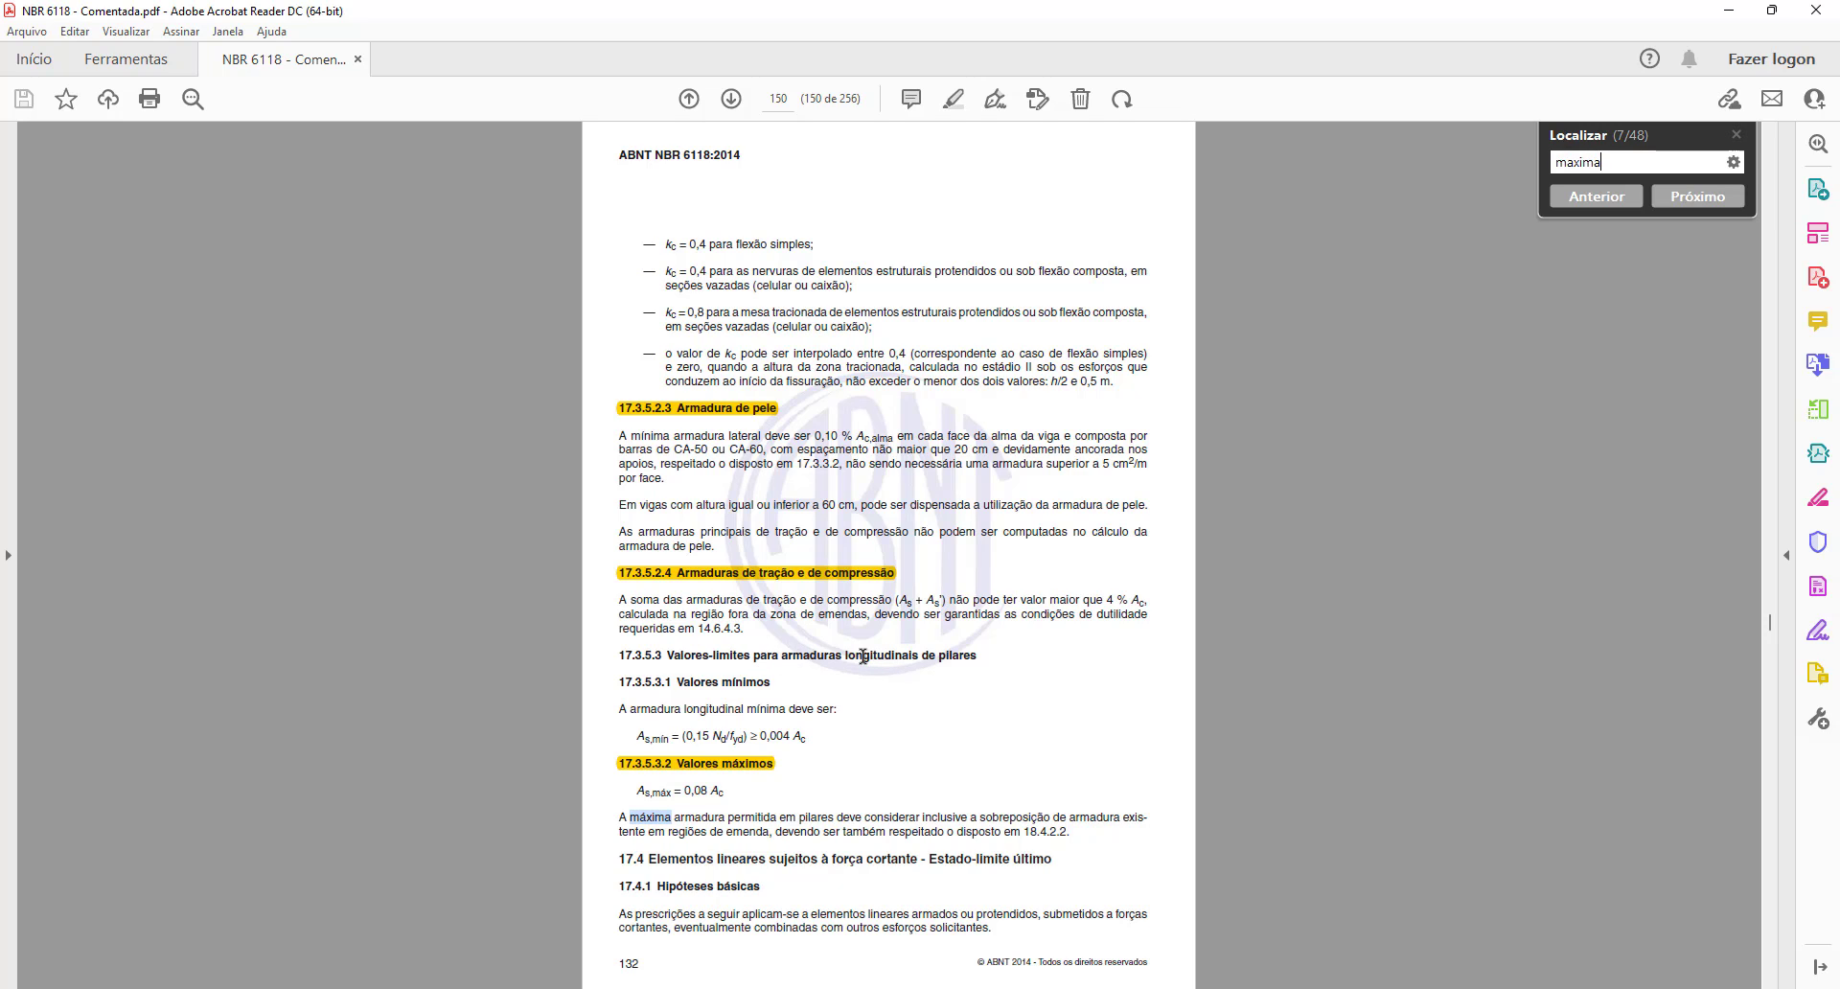
left_click(992, 946)
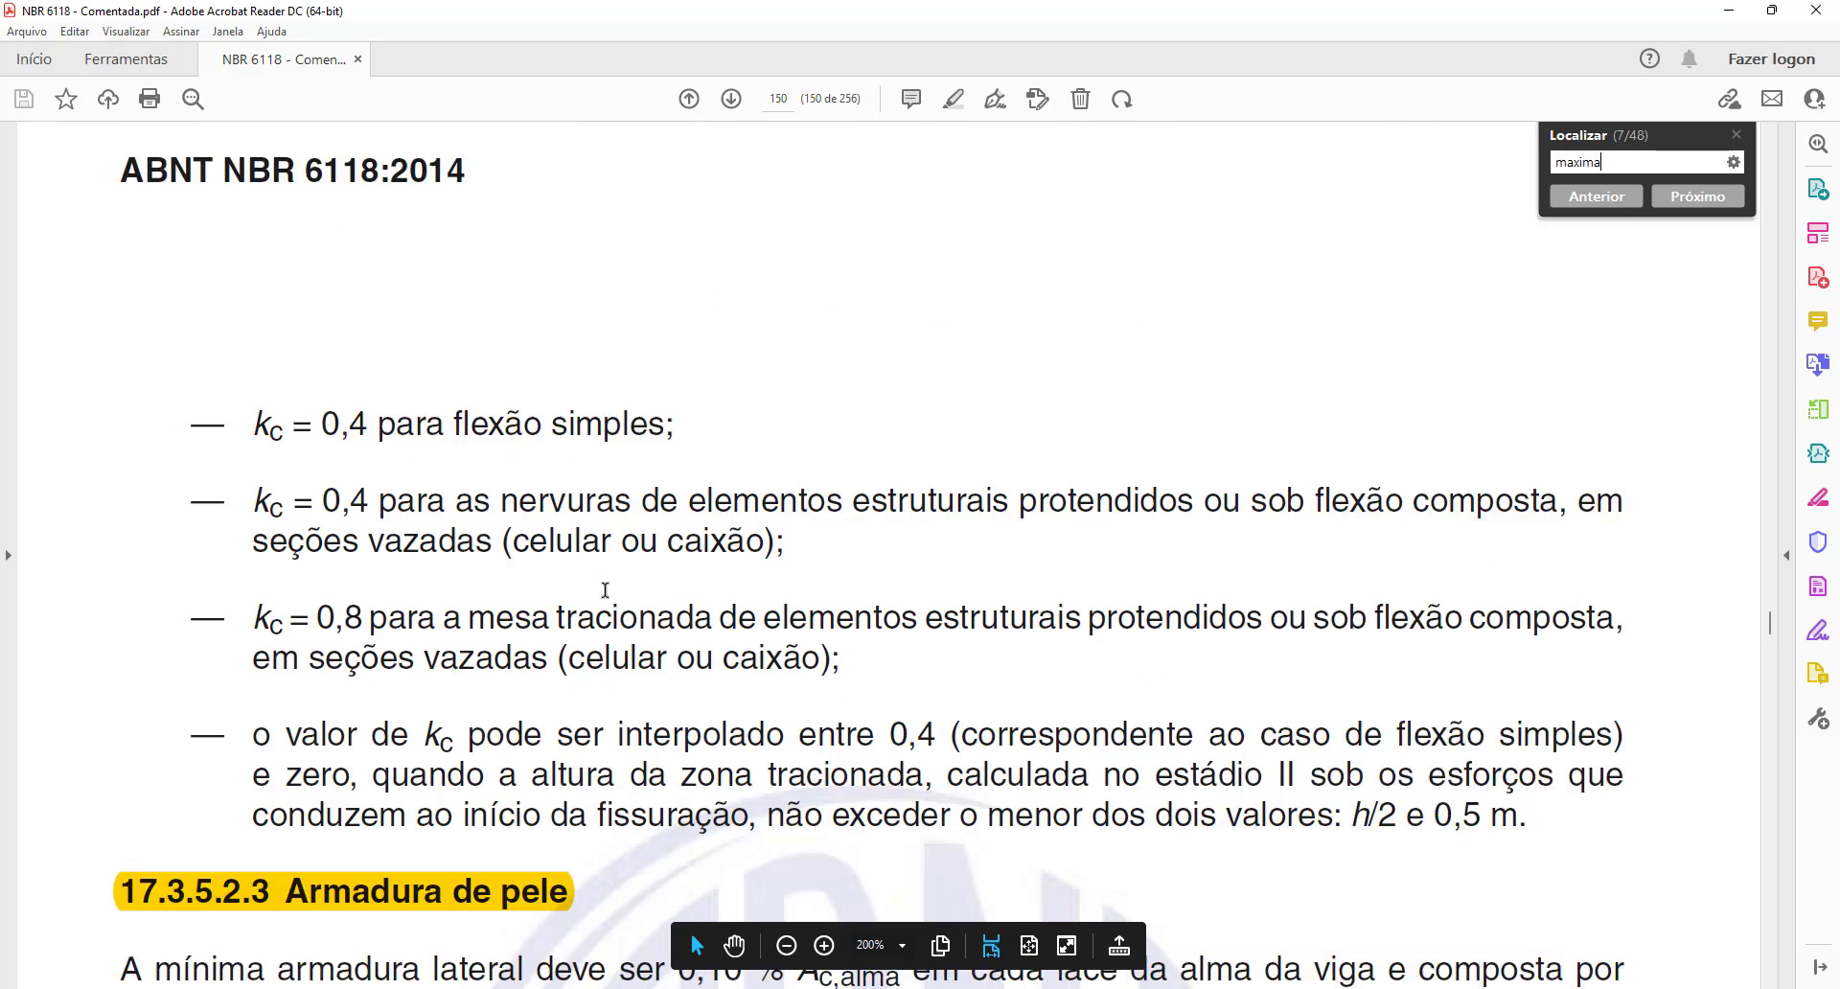
scroll(322, 531, "down", 3)
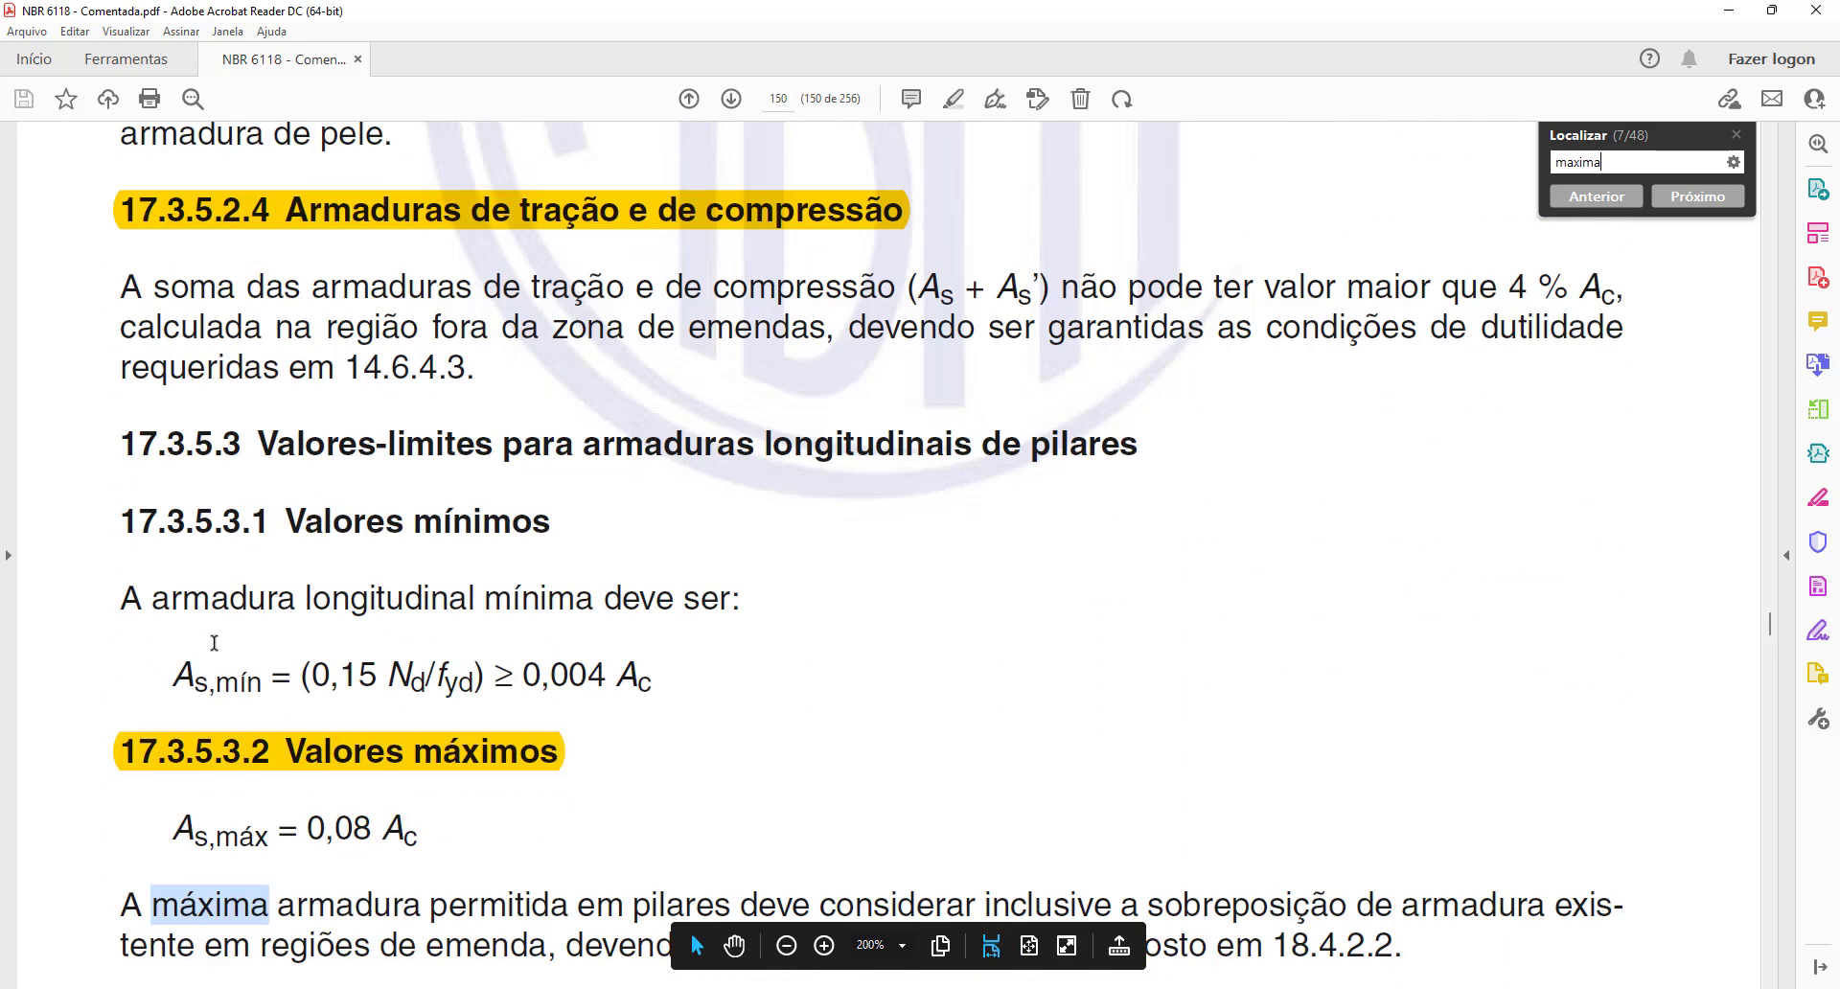
scroll(215, 640, "down", 1)
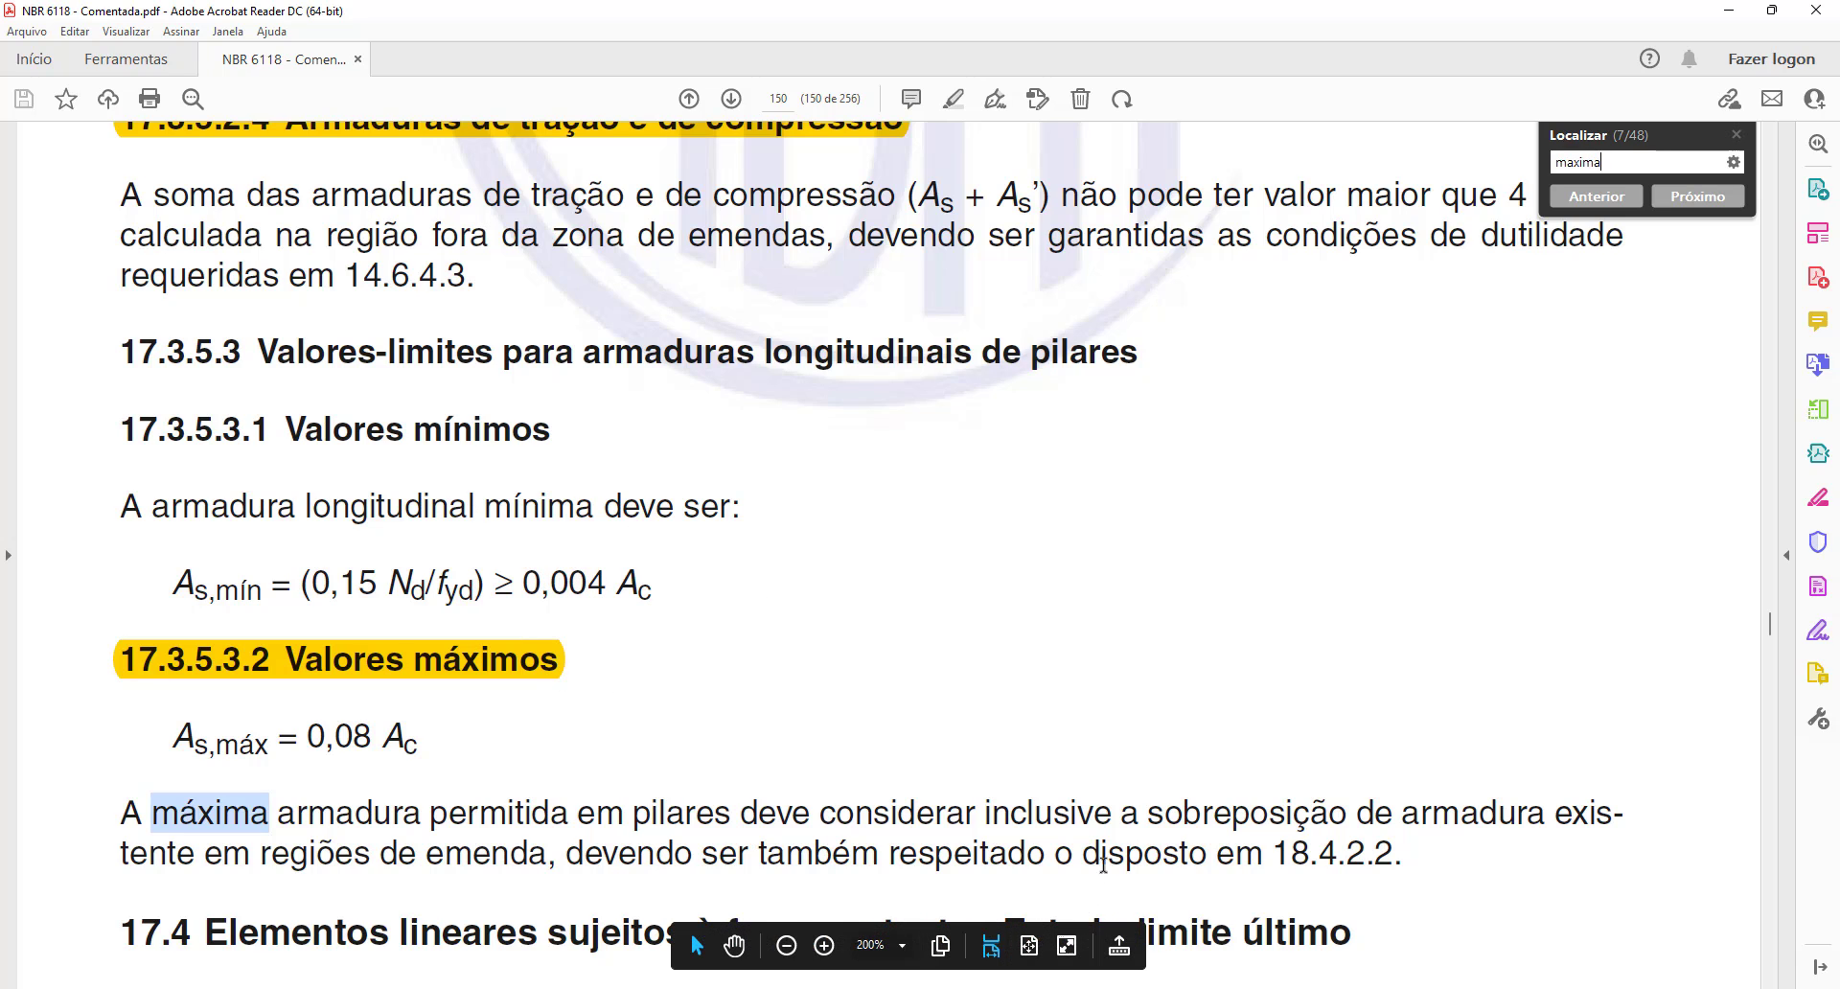
left_click(1057, 988)
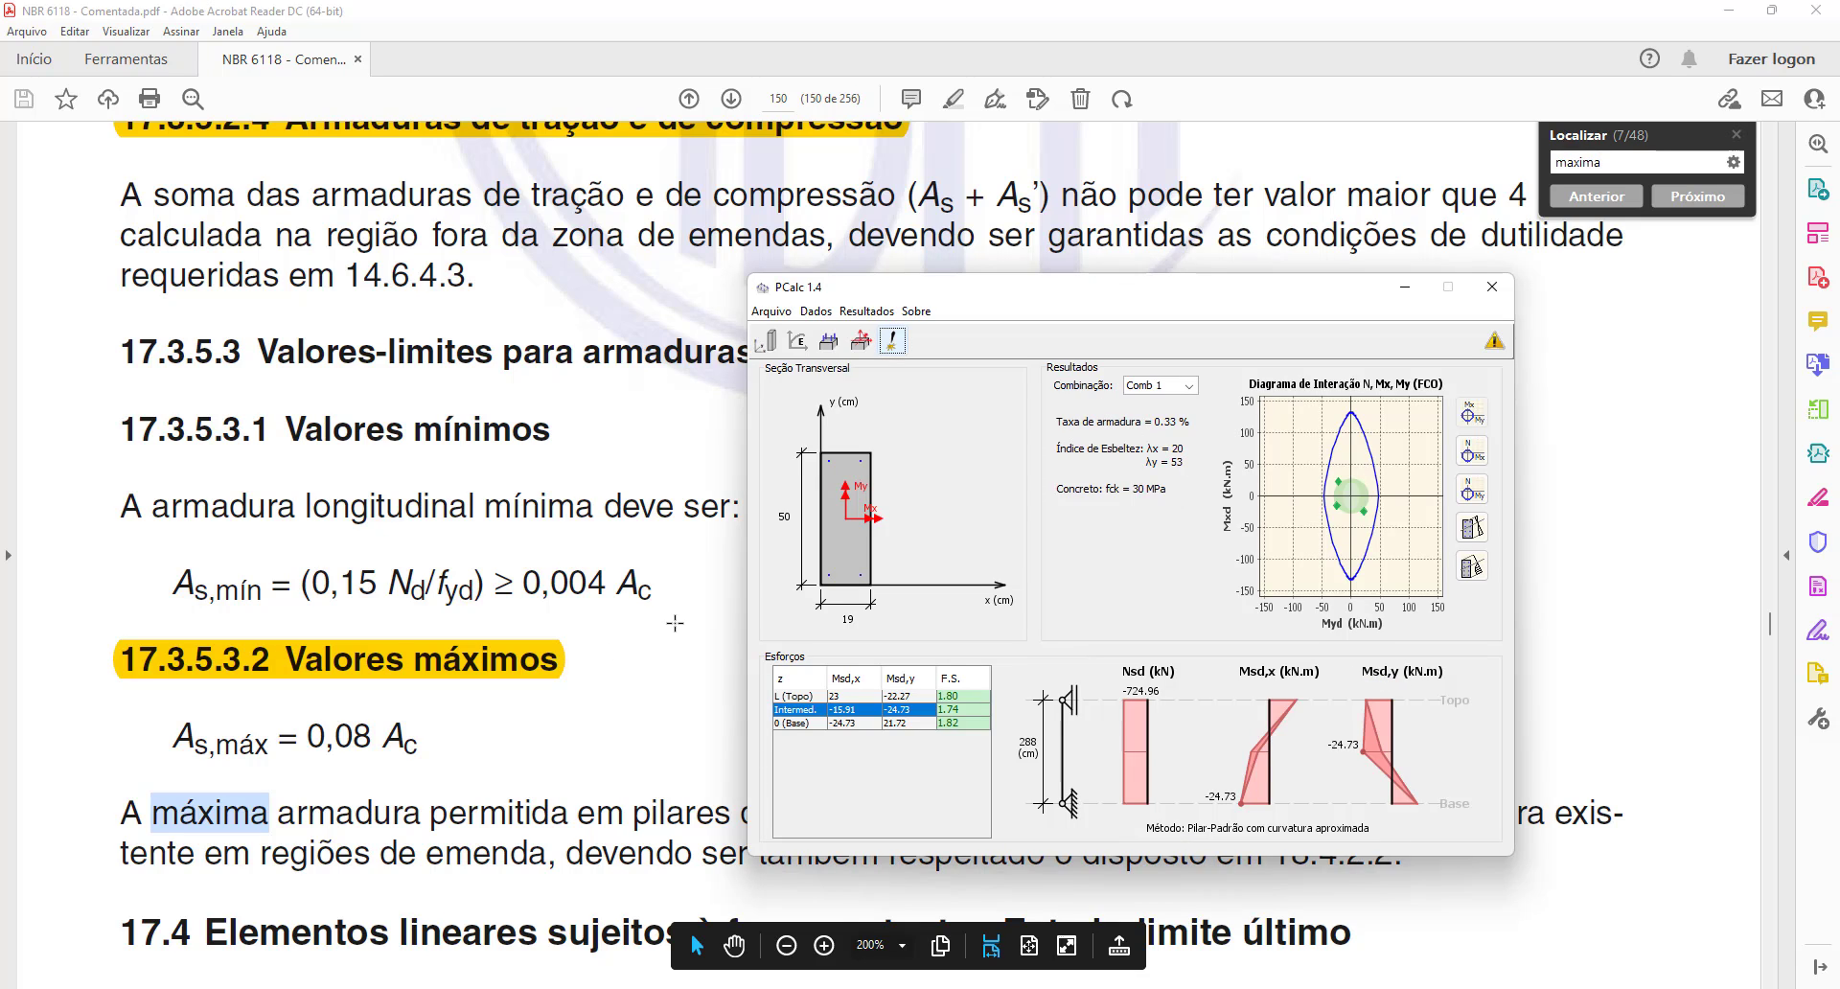
left_click(657, 464)
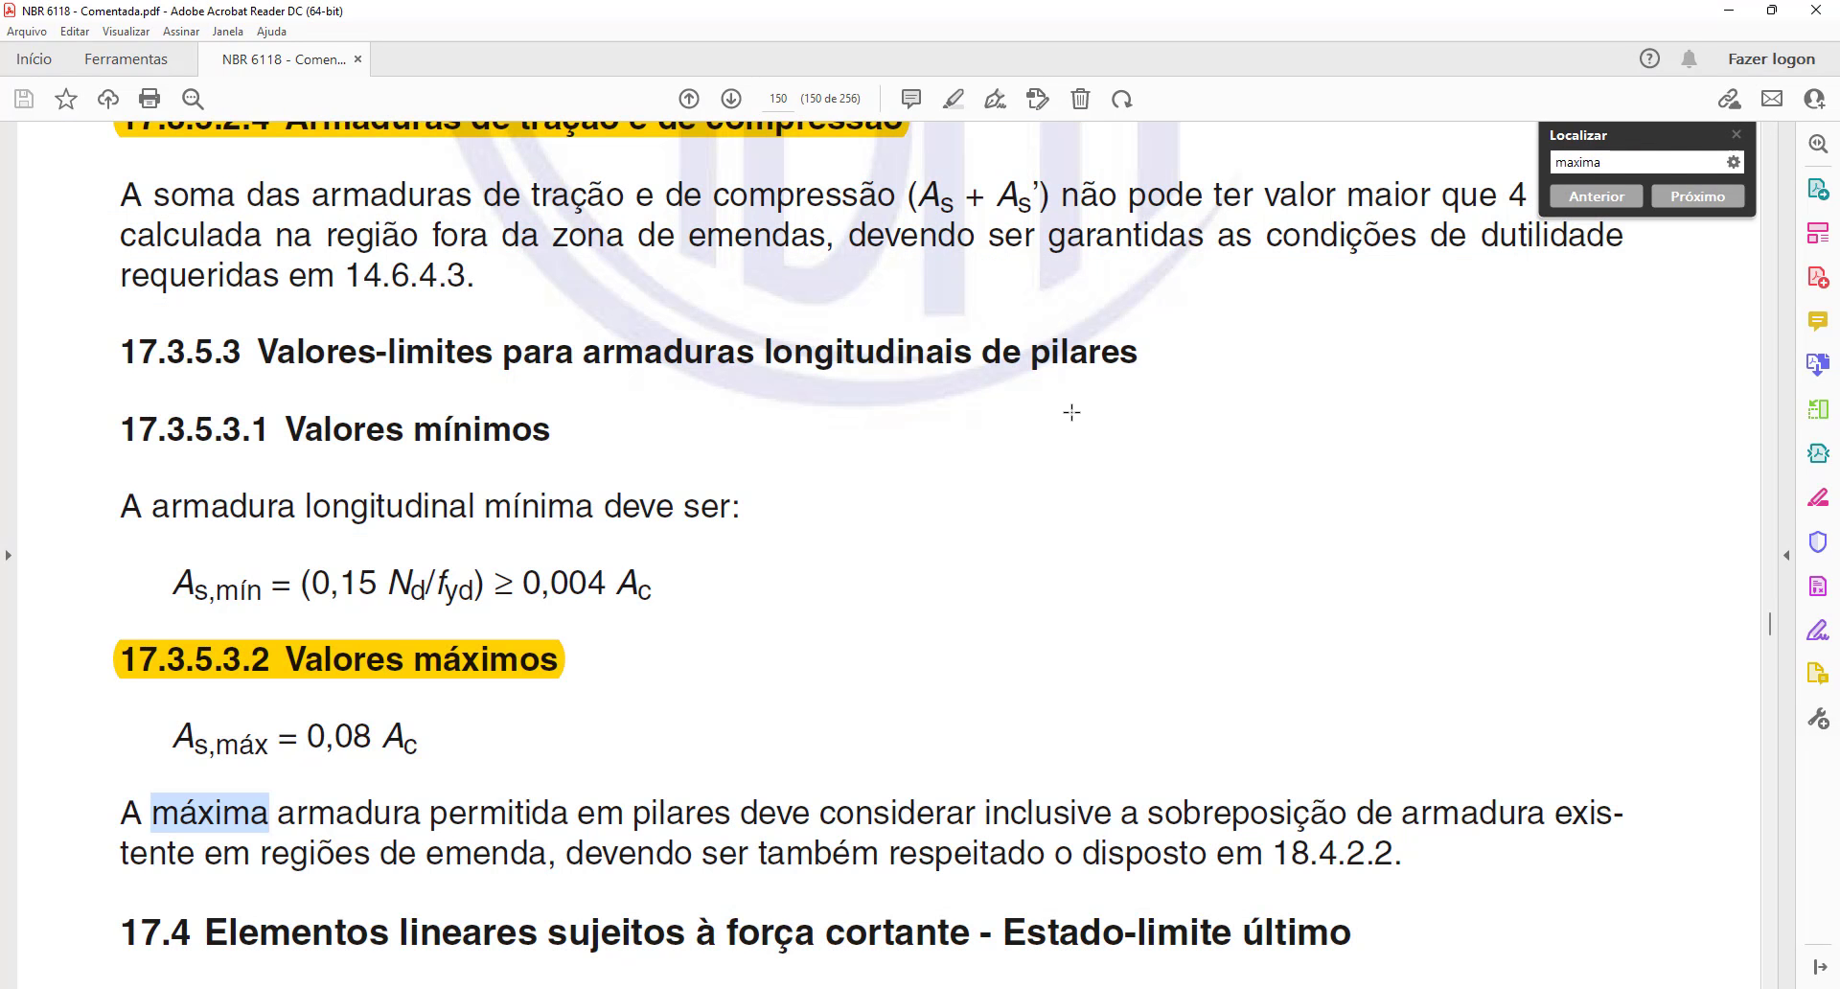
Enter "pilares" as the search term and browse the standard from section 13.2.3 to section 14.5 in full-page view.
left_click_drag(1650, 157, 1553, 161)
type("pilares")
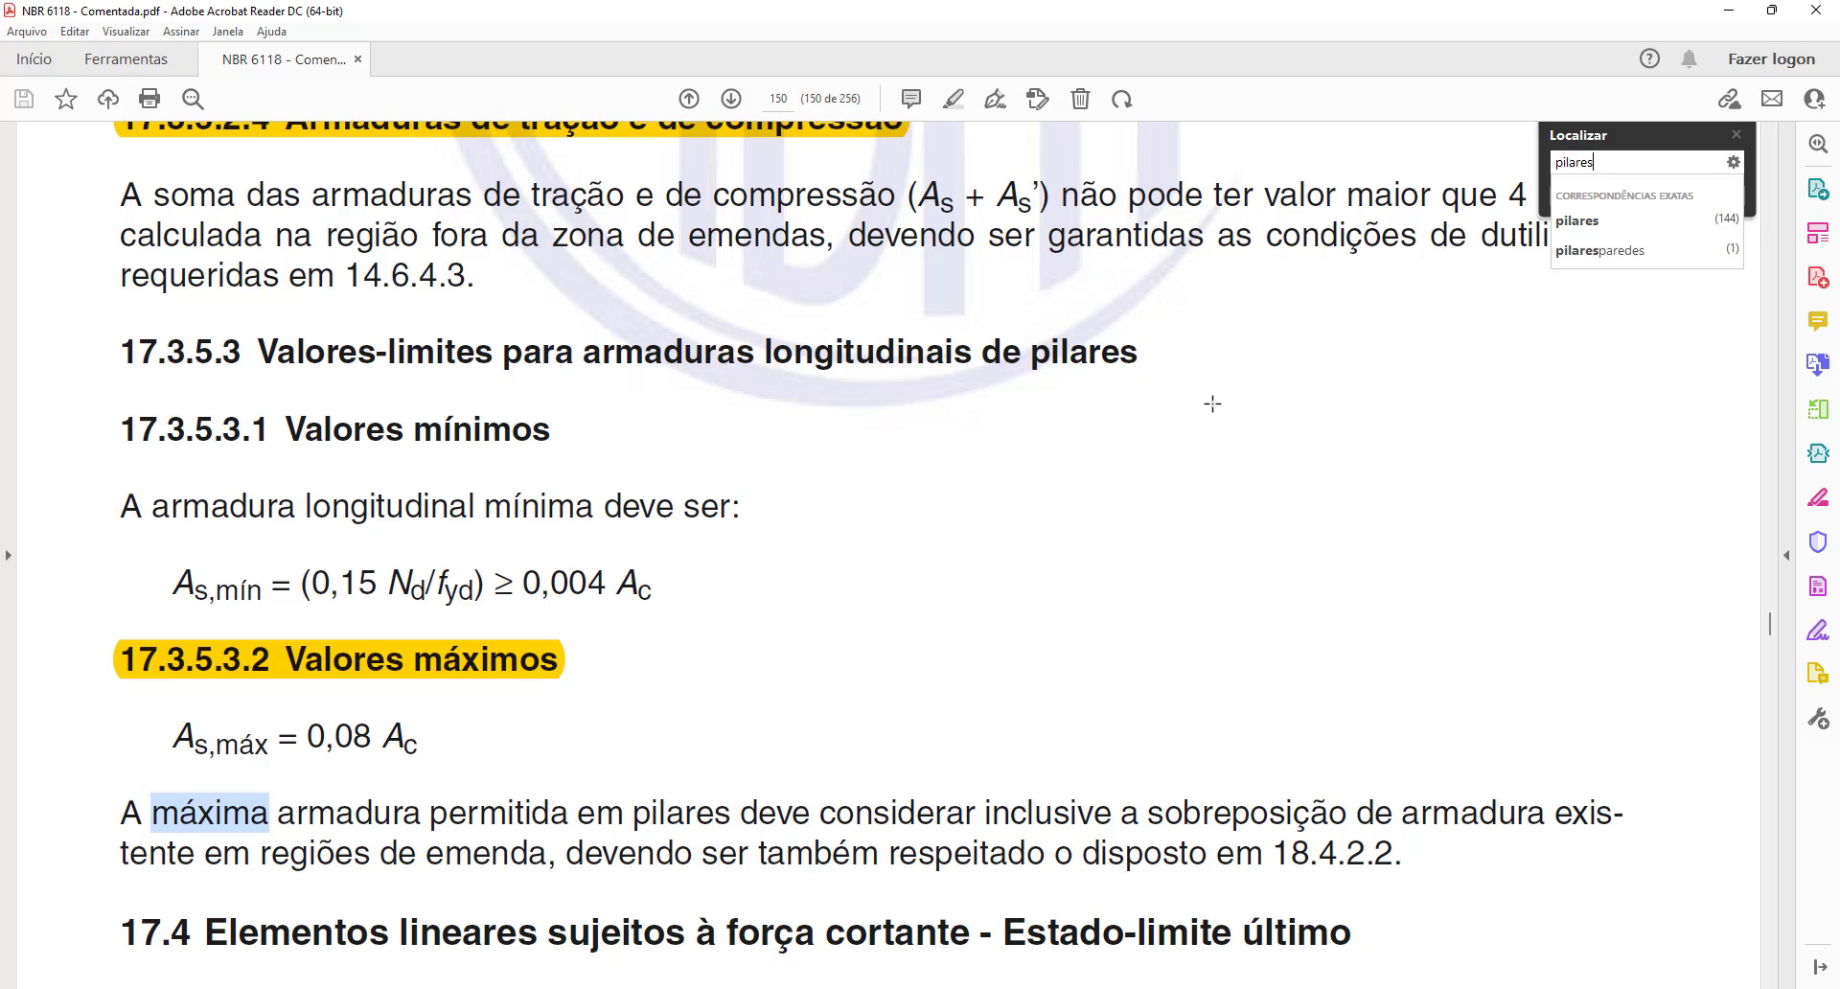
left_click_drag(1774, 623, 1775, 450)
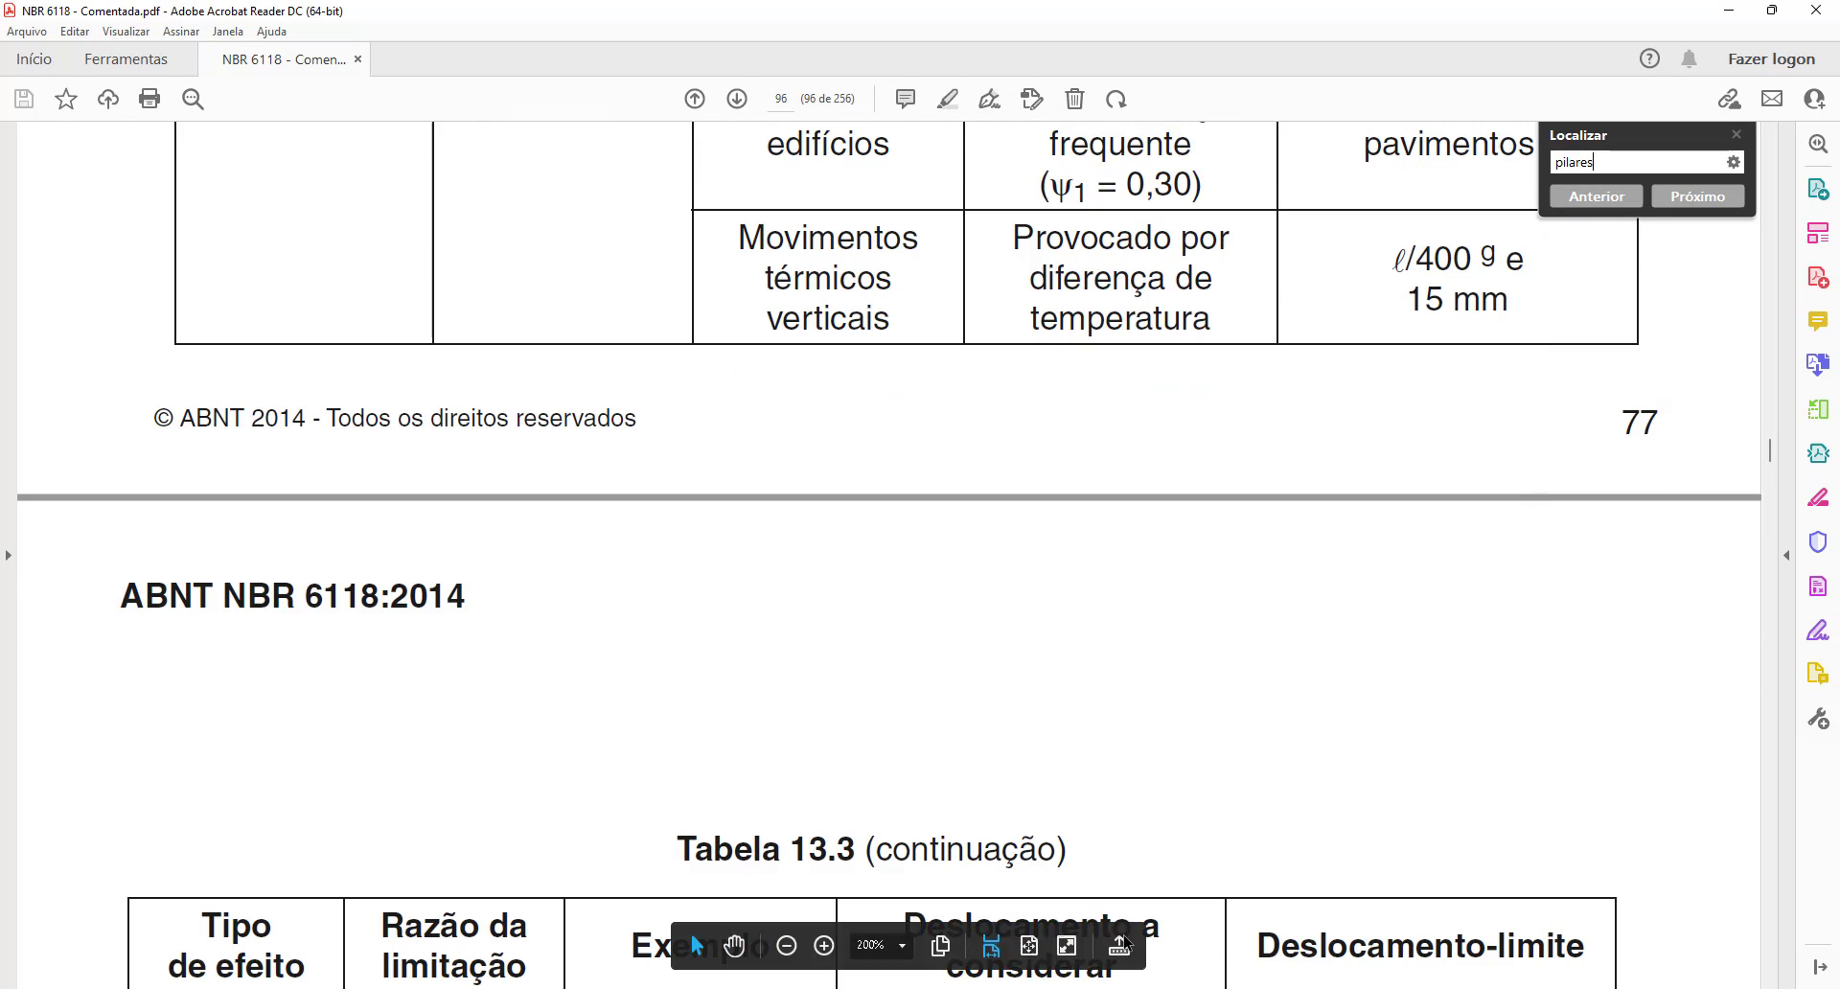
left_click(1027, 948)
scroll(1025, 573, "up", 5)
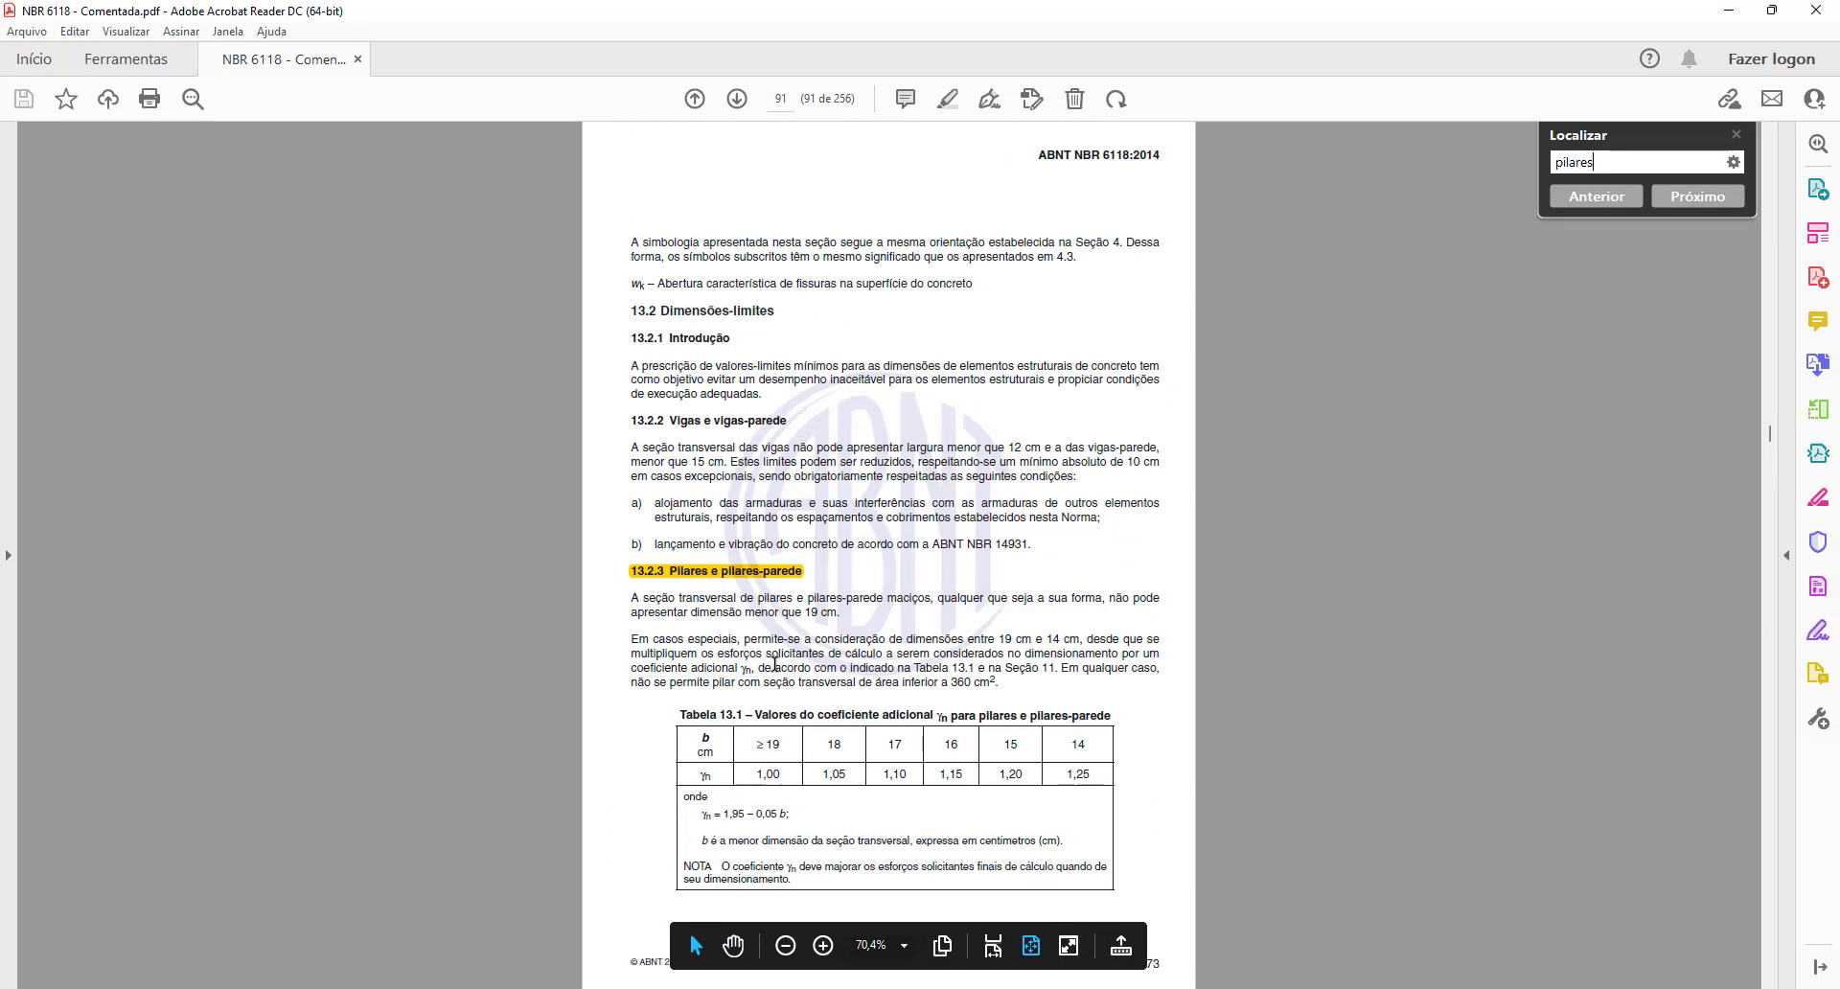
scroll(777, 662, "down", 1)
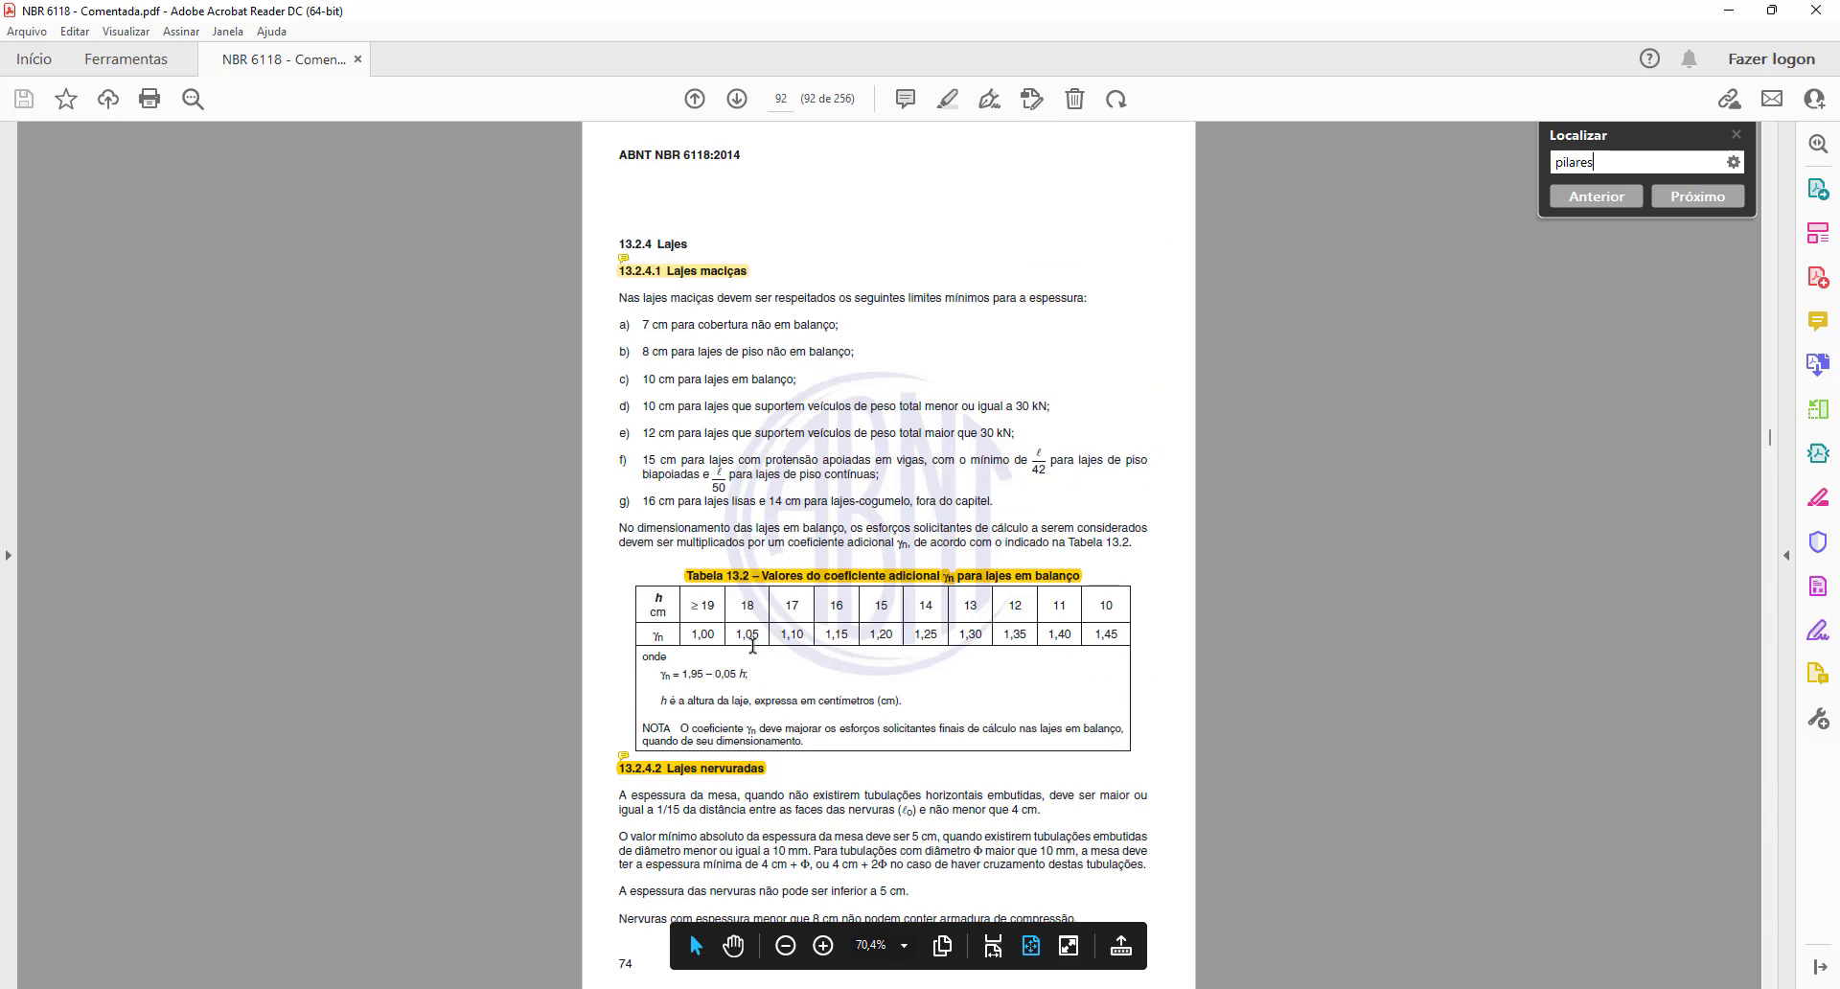
scroll(704, 505, "down", 1)
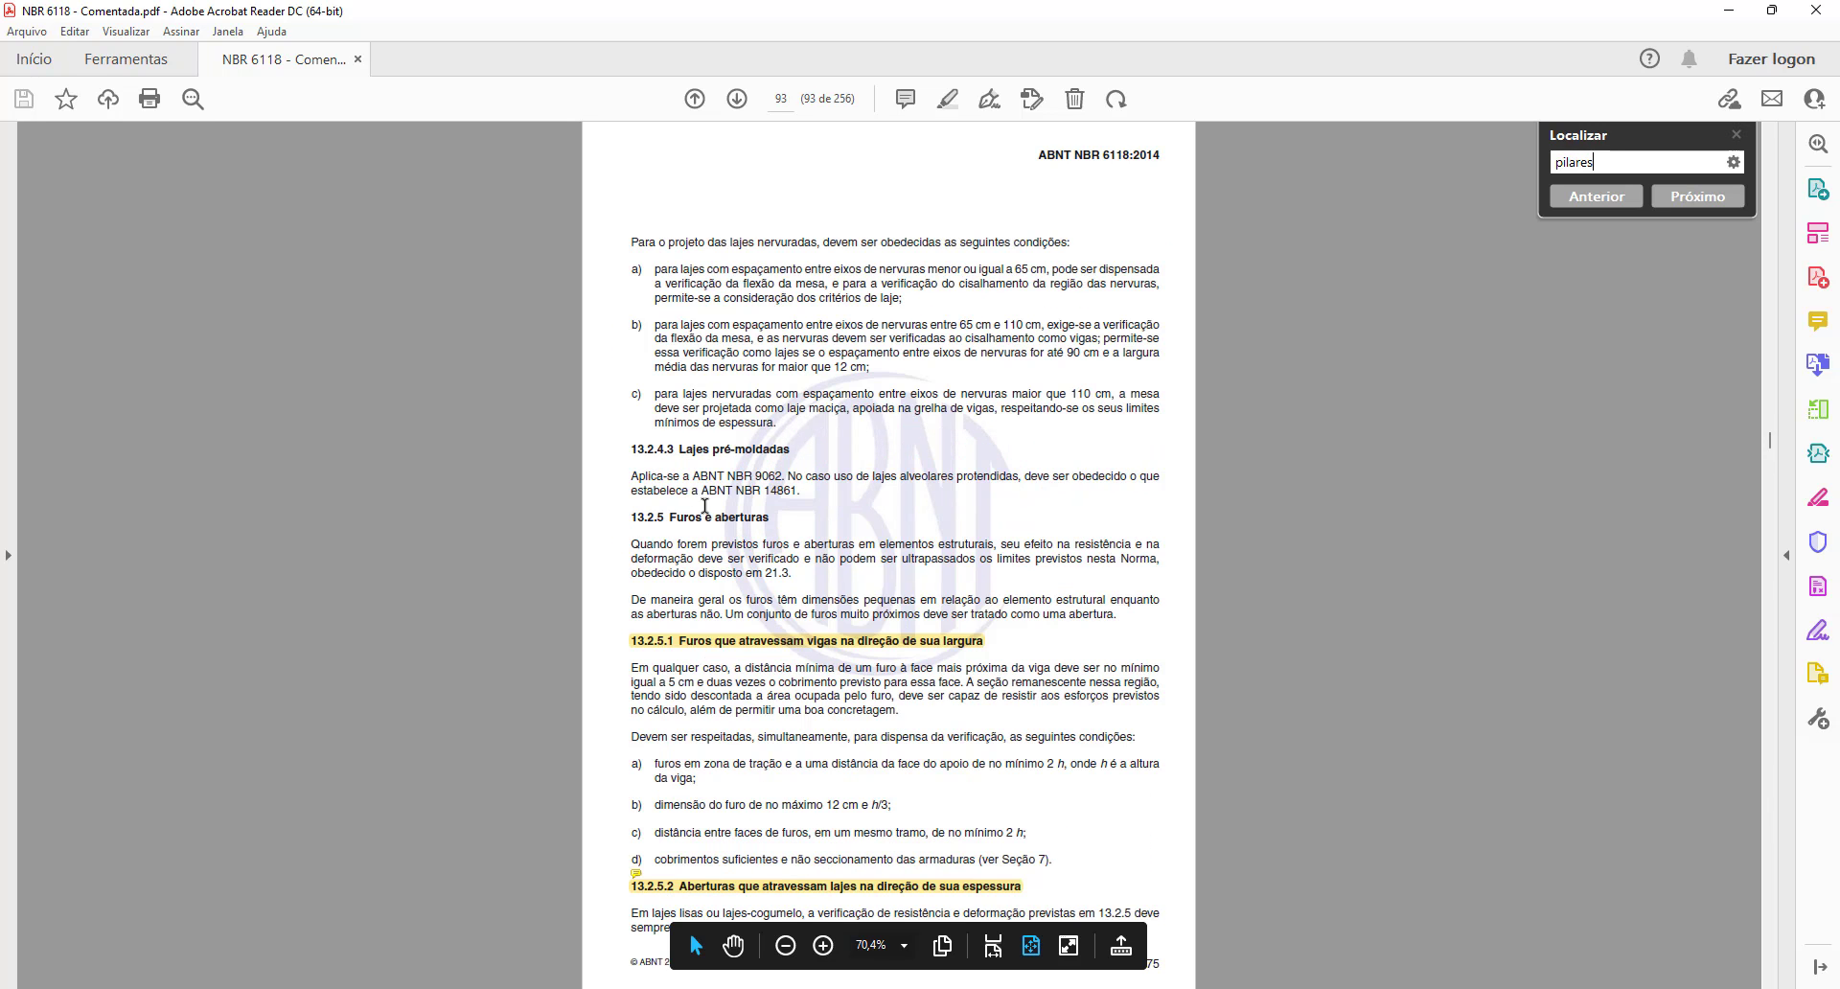
scroll(705, 505, "down", 1)
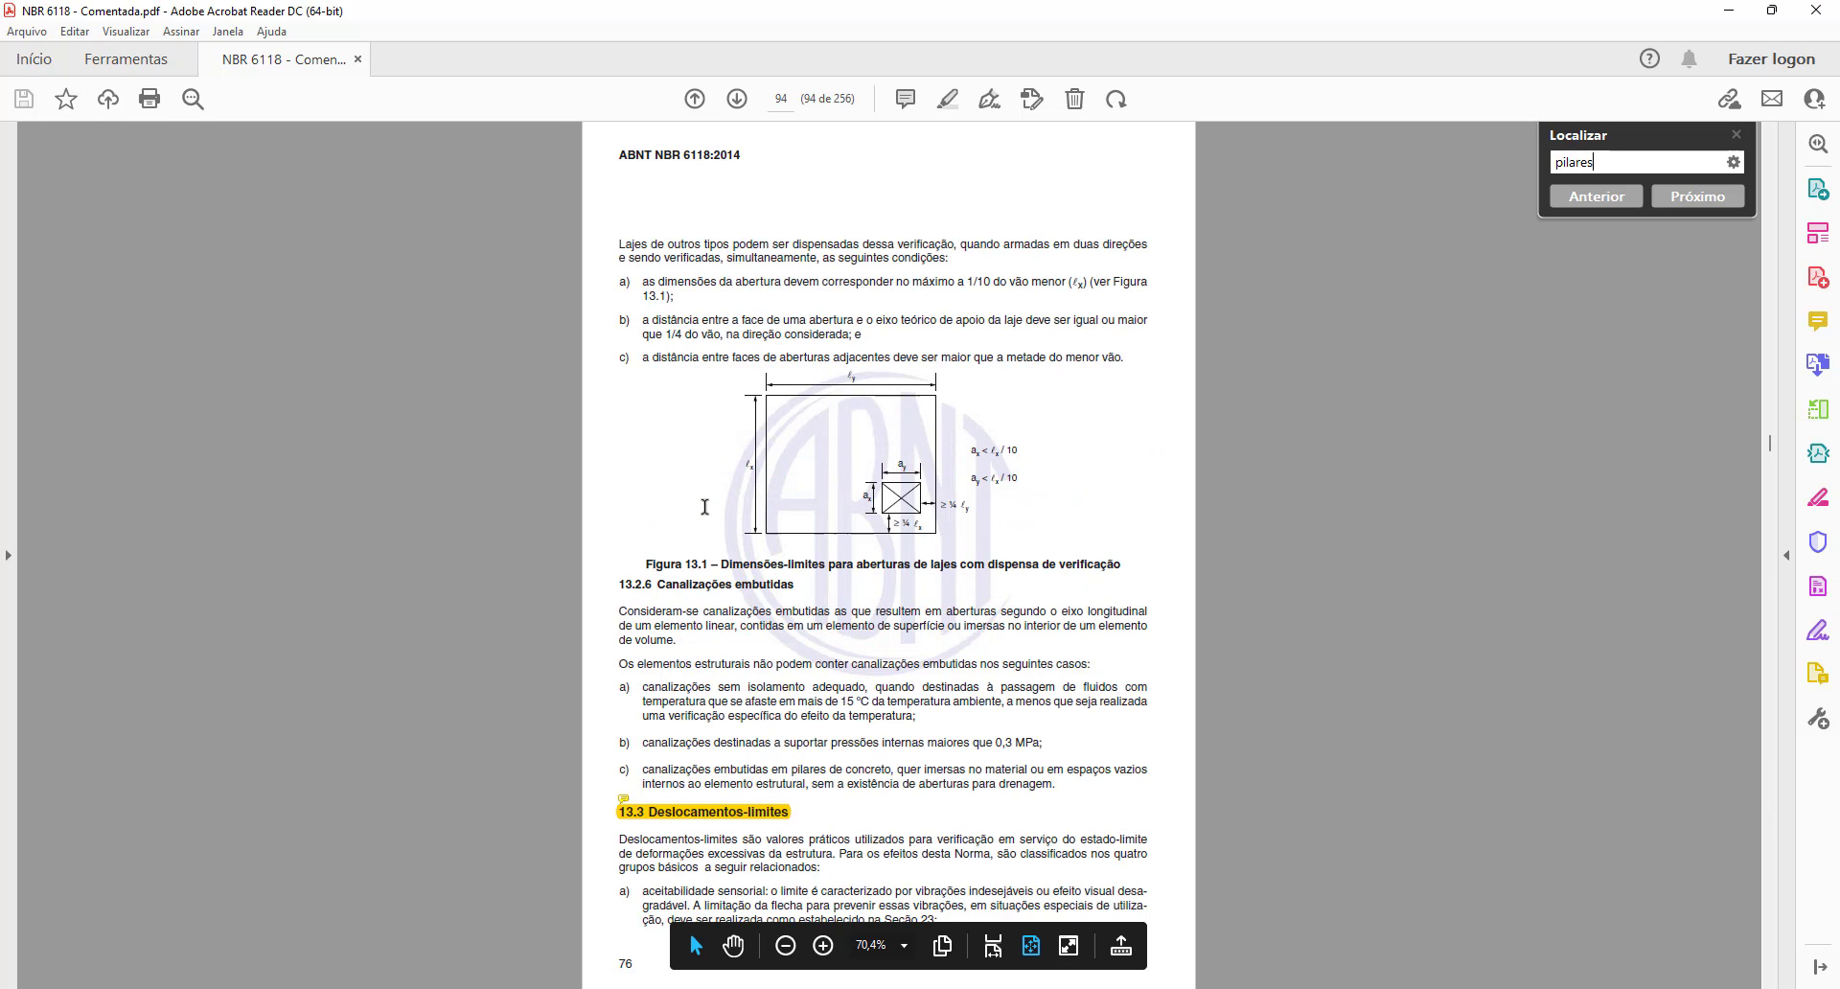
scroll(704, 506, "down", 4)
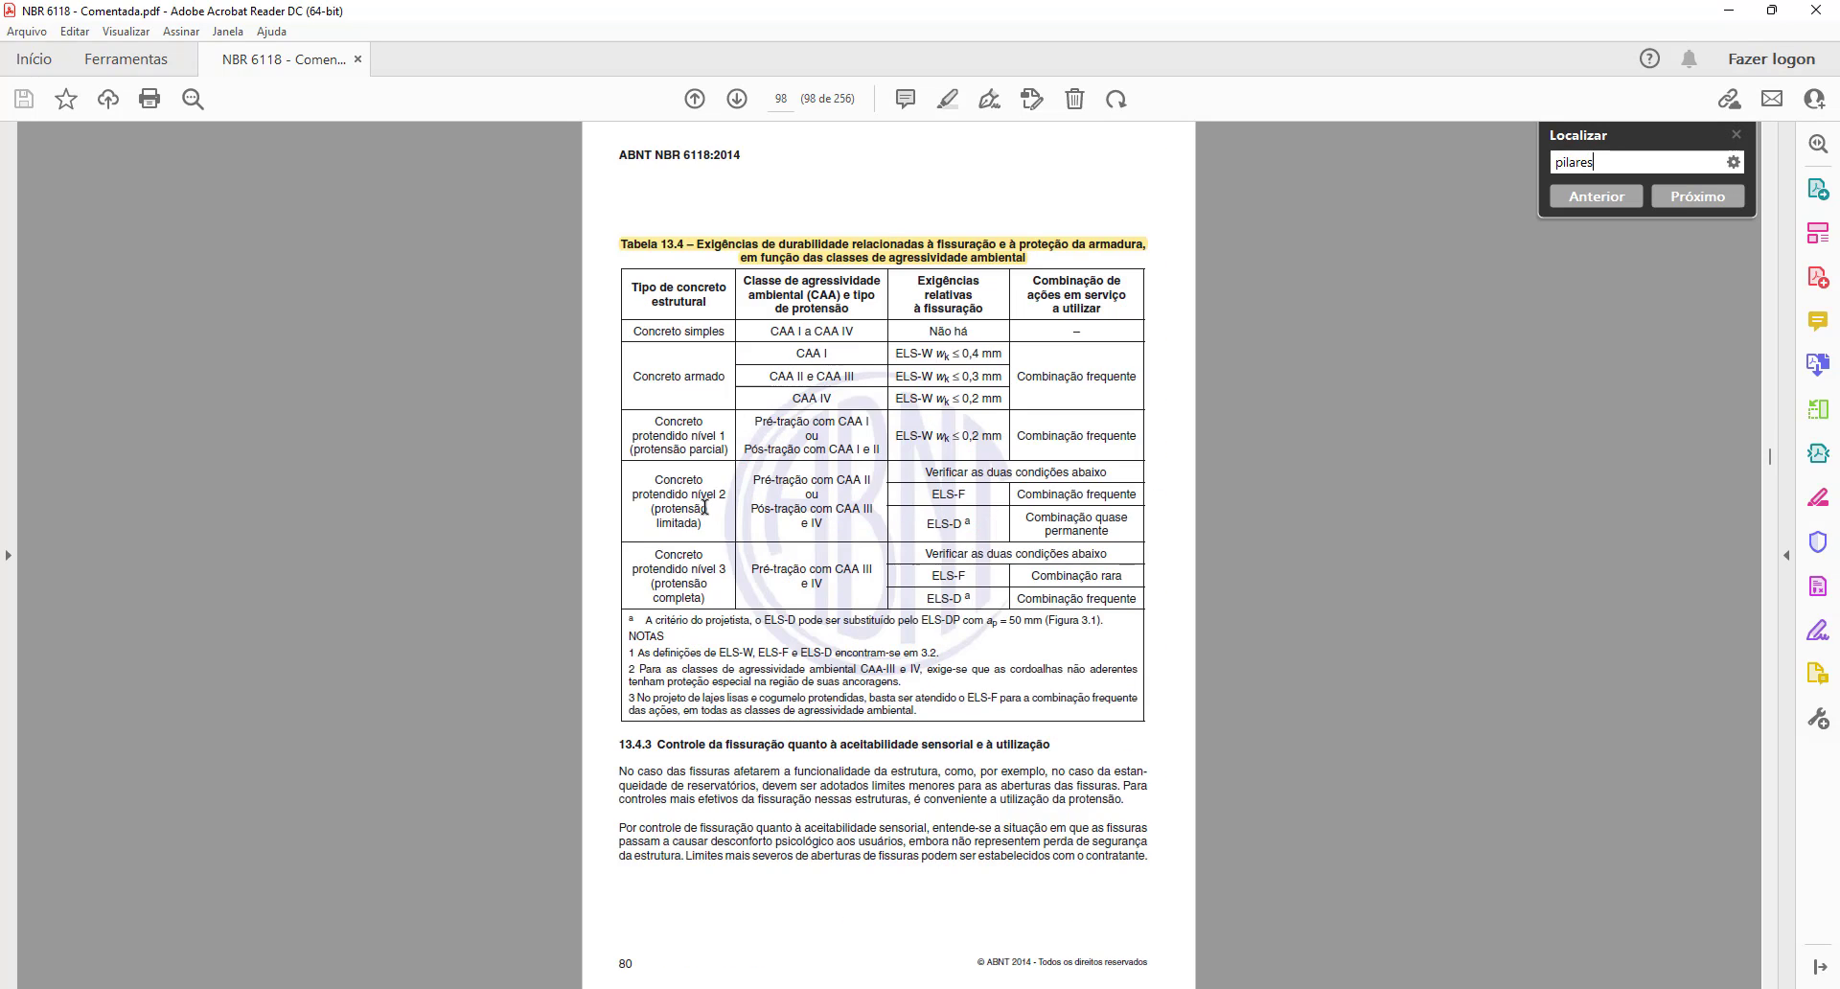
scroll(704, 506, "down", 5)
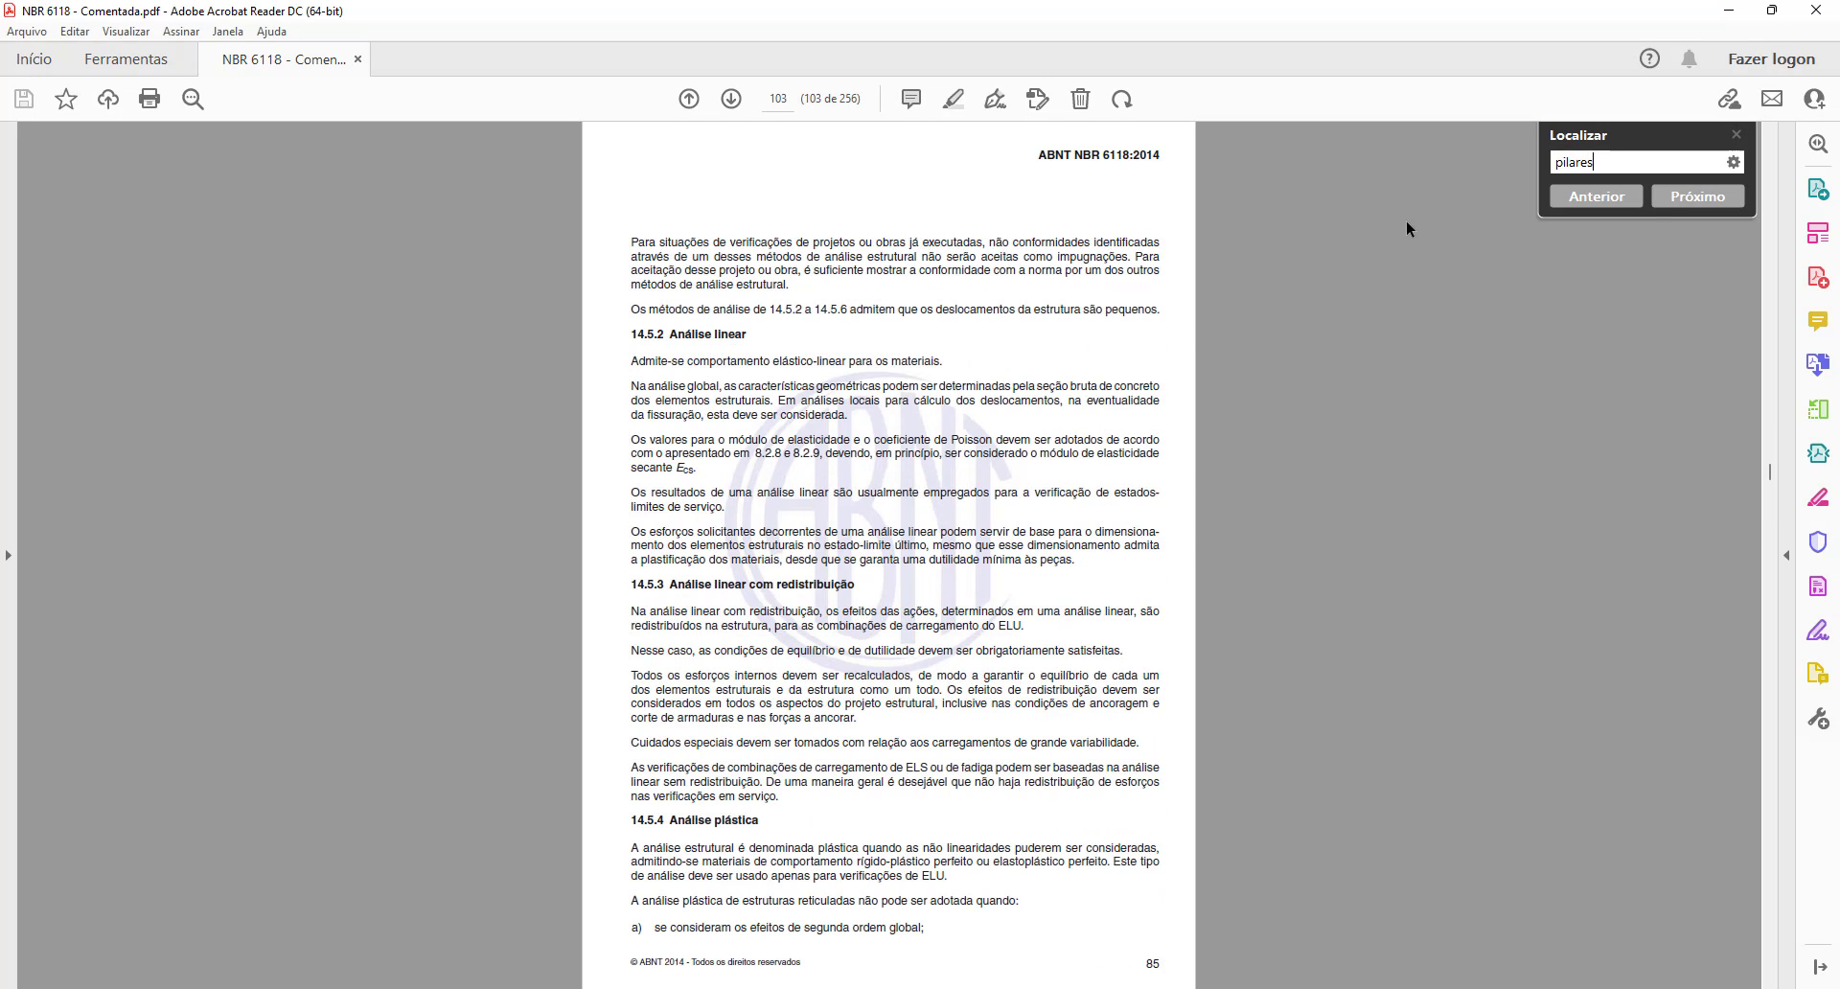
Search the standard for "armadura transversal" and go through the matches as far as the shear verification in section 17.4.2.
key("ctrl+a")
type("armadura transversal")
key("Return")
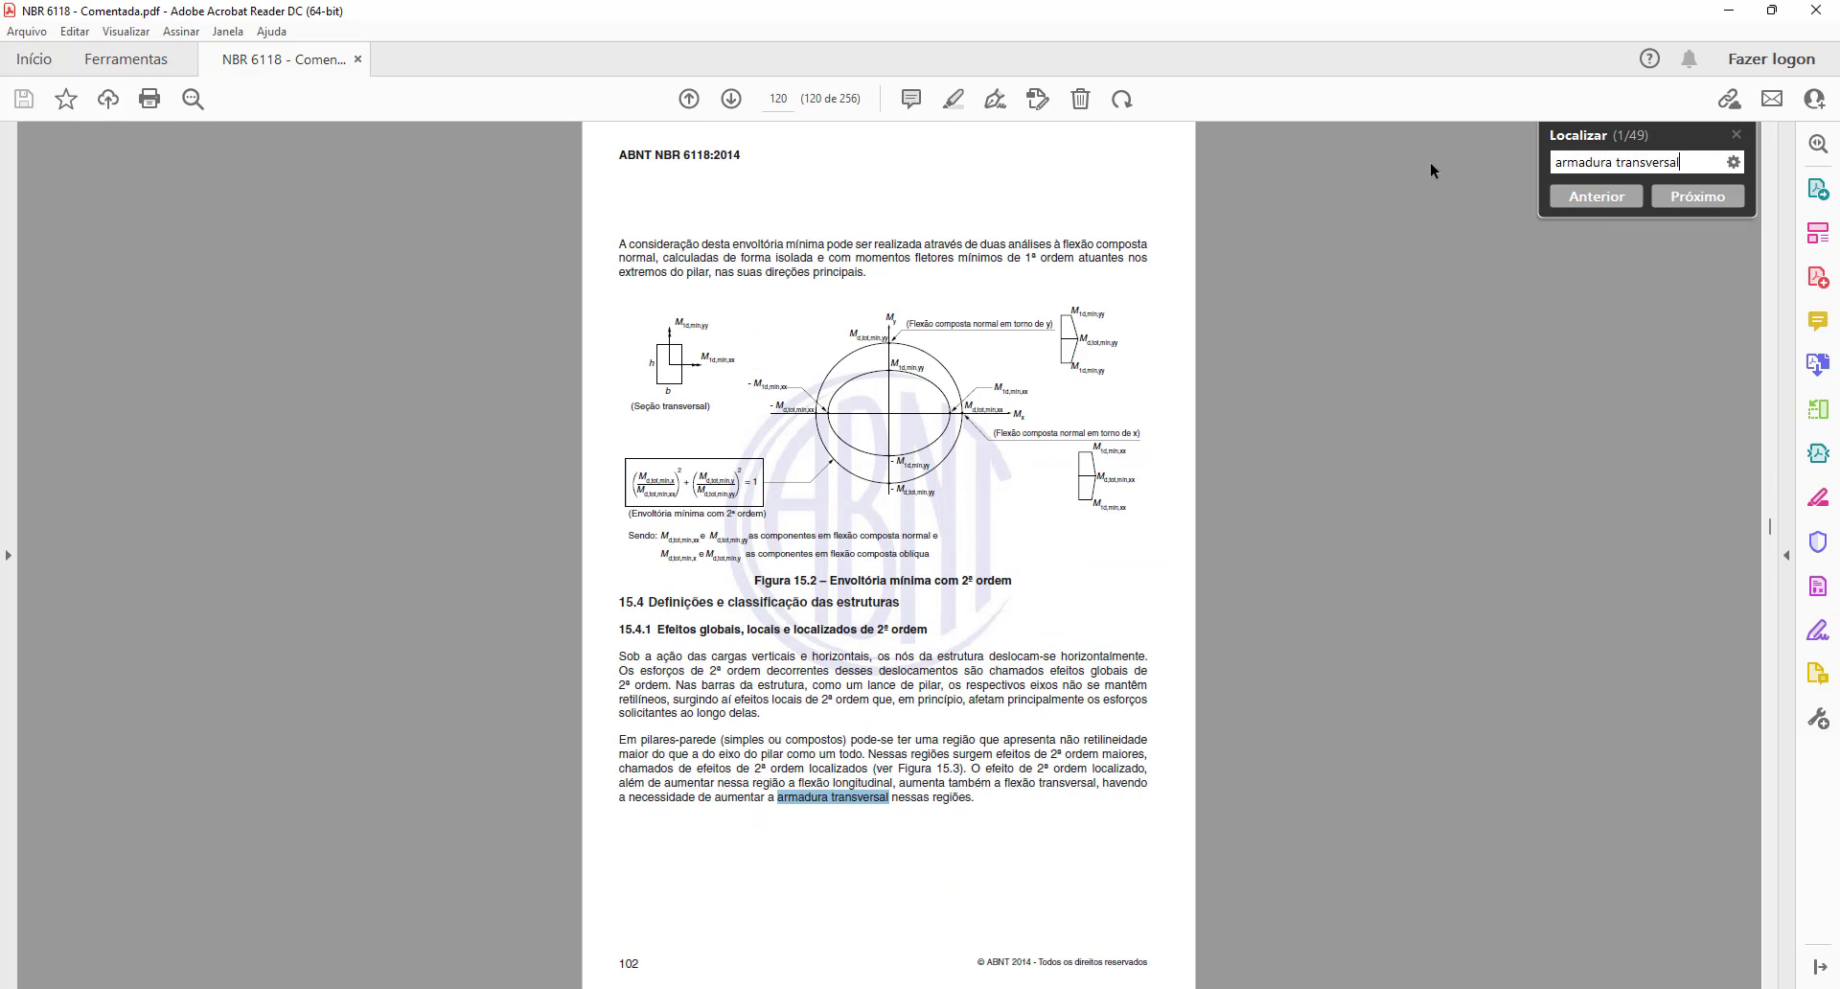
key("Return")
key("Return")
key("Return")
key("Return")
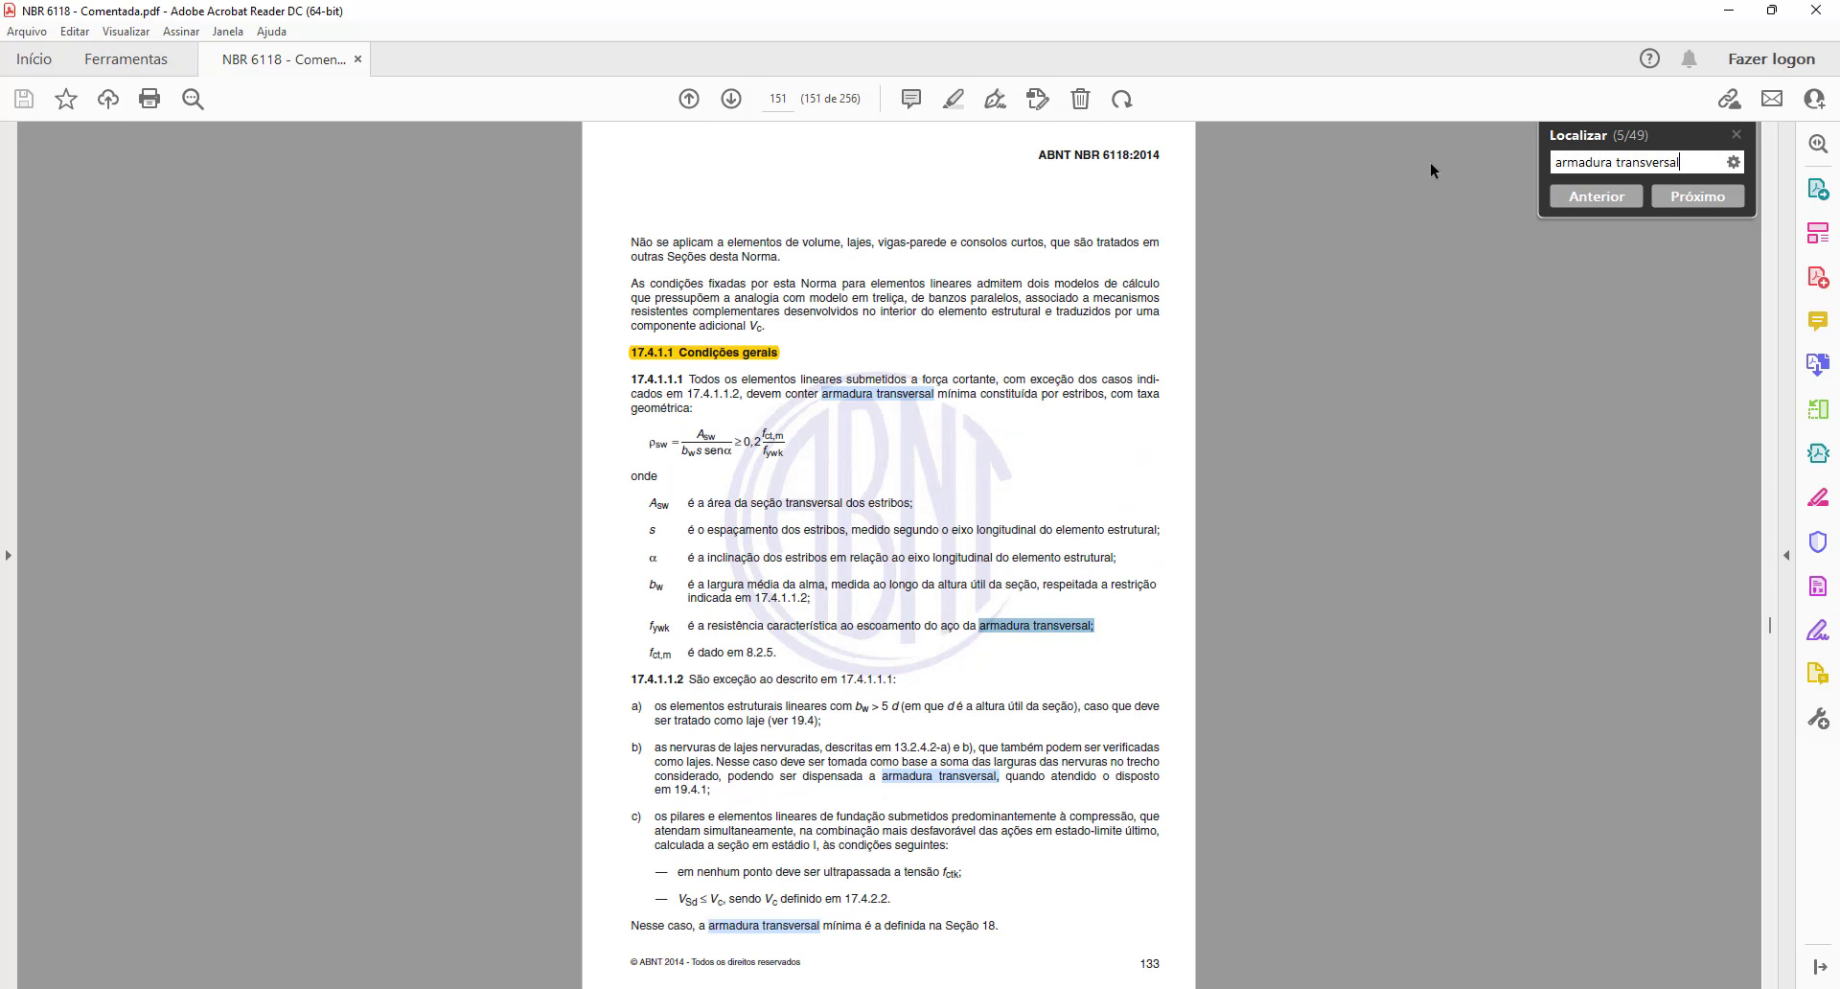
key("Return")
key("Return")
key("Return")
key("Return")
key("Return")
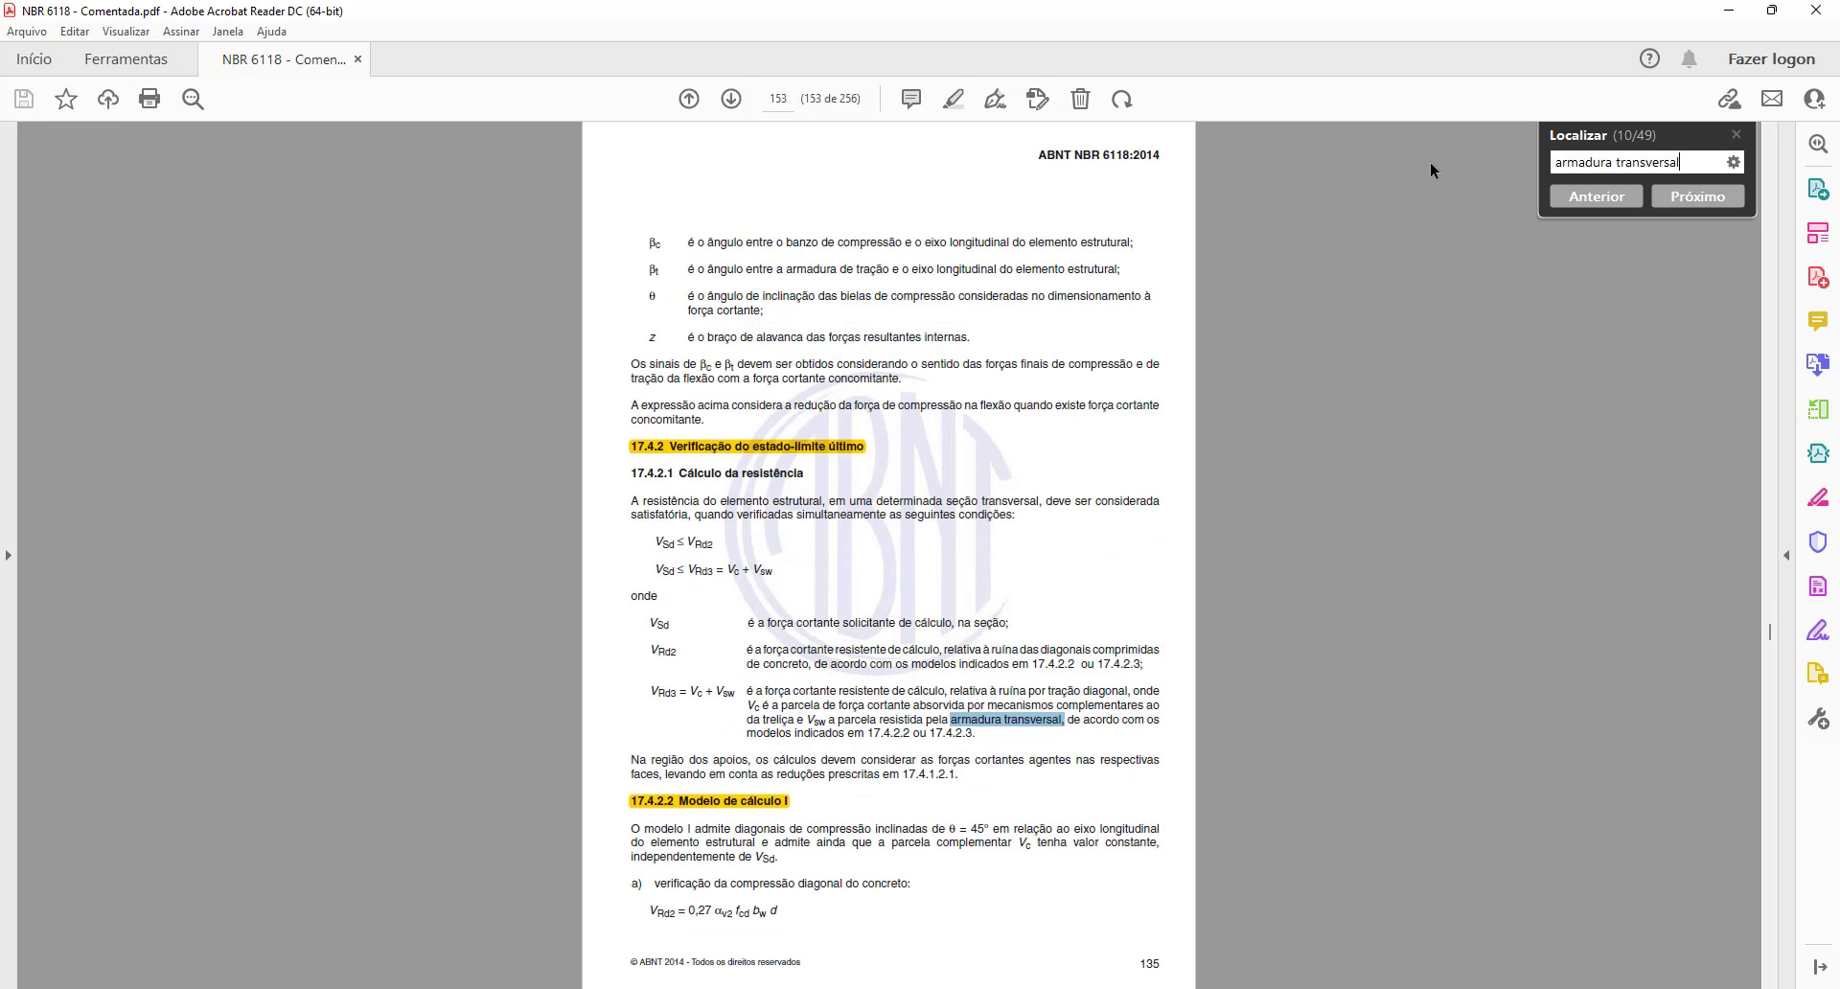
key("Return")
Continue through the "armadura transversal" matches to section 18.4.3 on the transverse reinforcement of columns.
left_click(1607, 199)
left_click(1727, 199)
left_click(1727, 199)
left_click(1727, 199)
left_click(1727, 199)
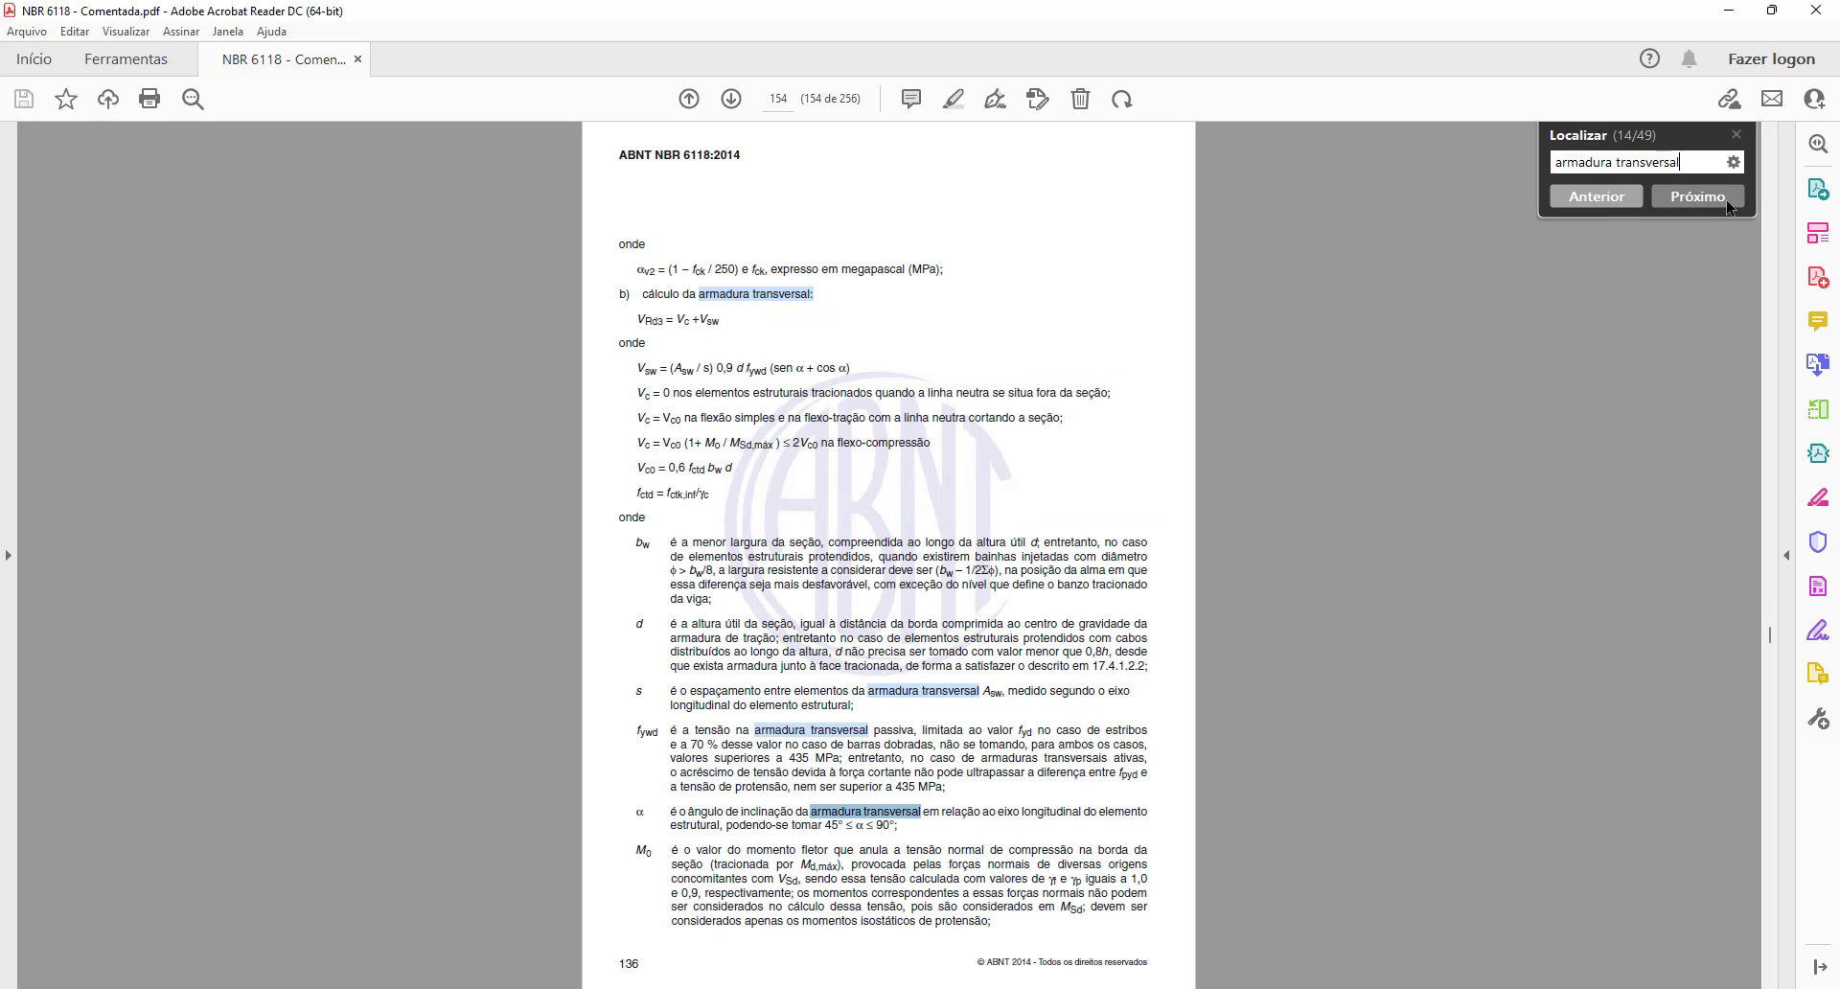
left_click(1728, 199)
left_click(1727, 200)
left_click(1727, 199)
left_click(1727, 200)
left_click(1727, 199)
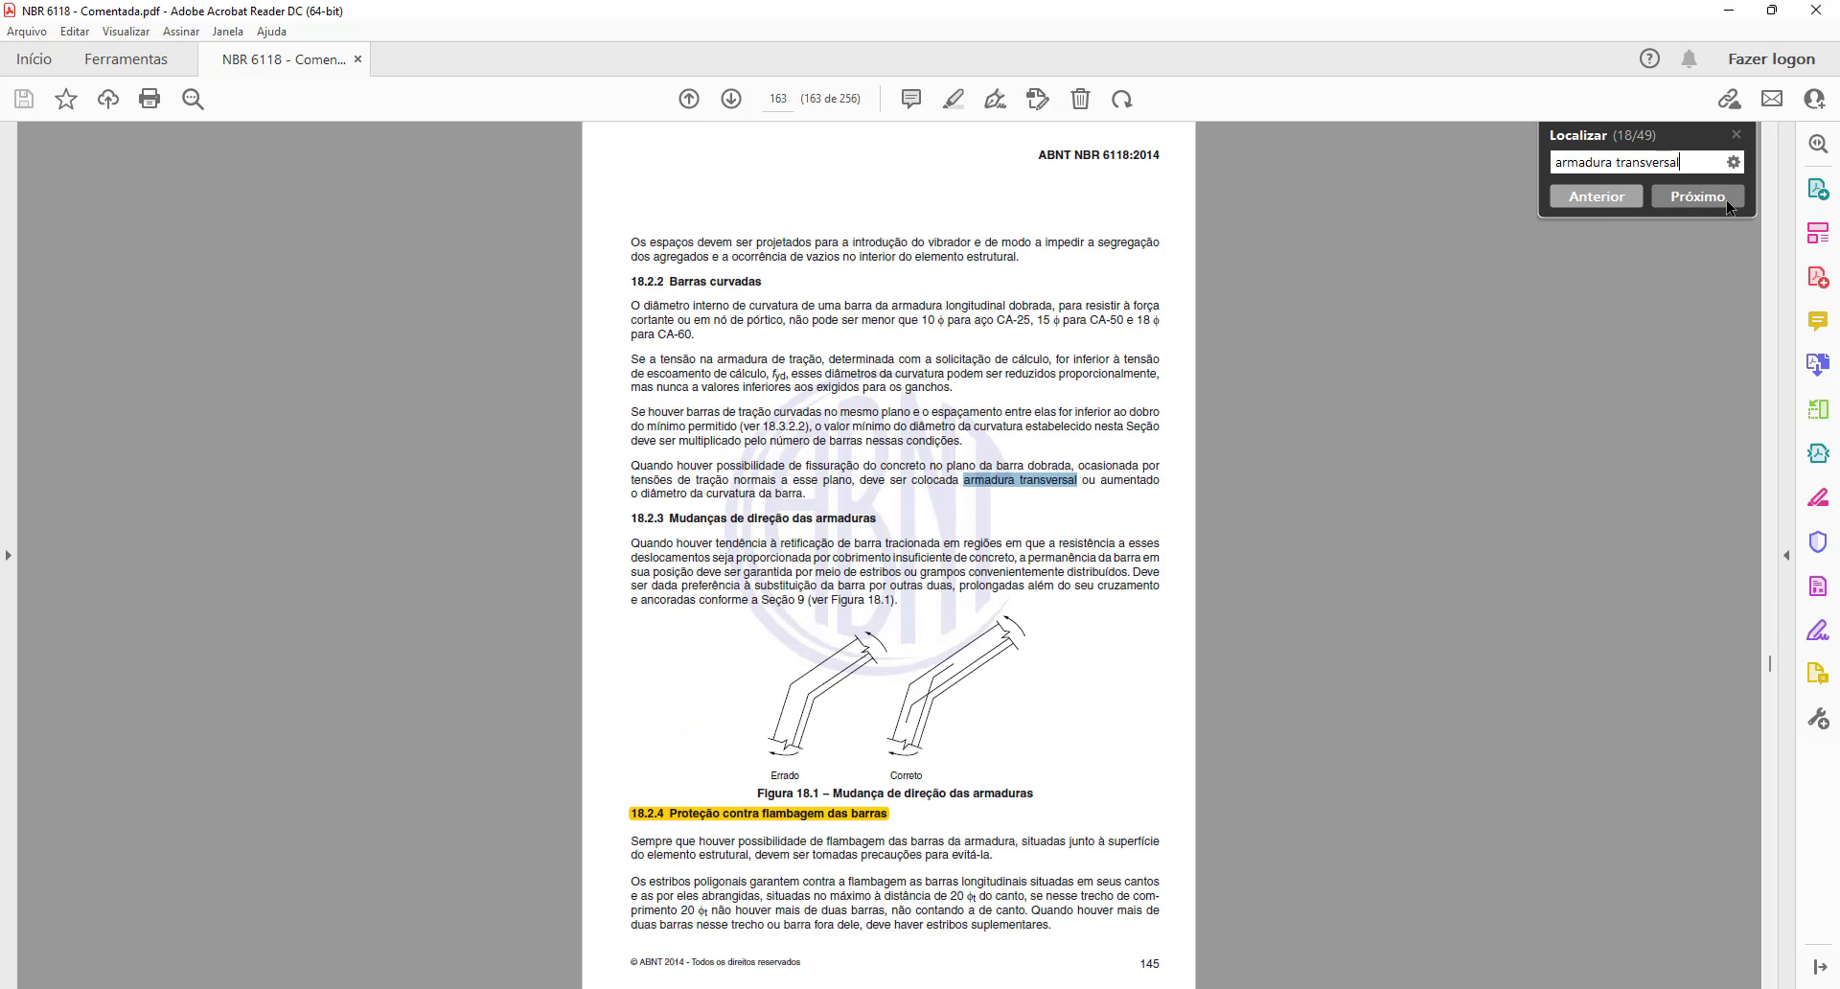
left_click(1727, 198)
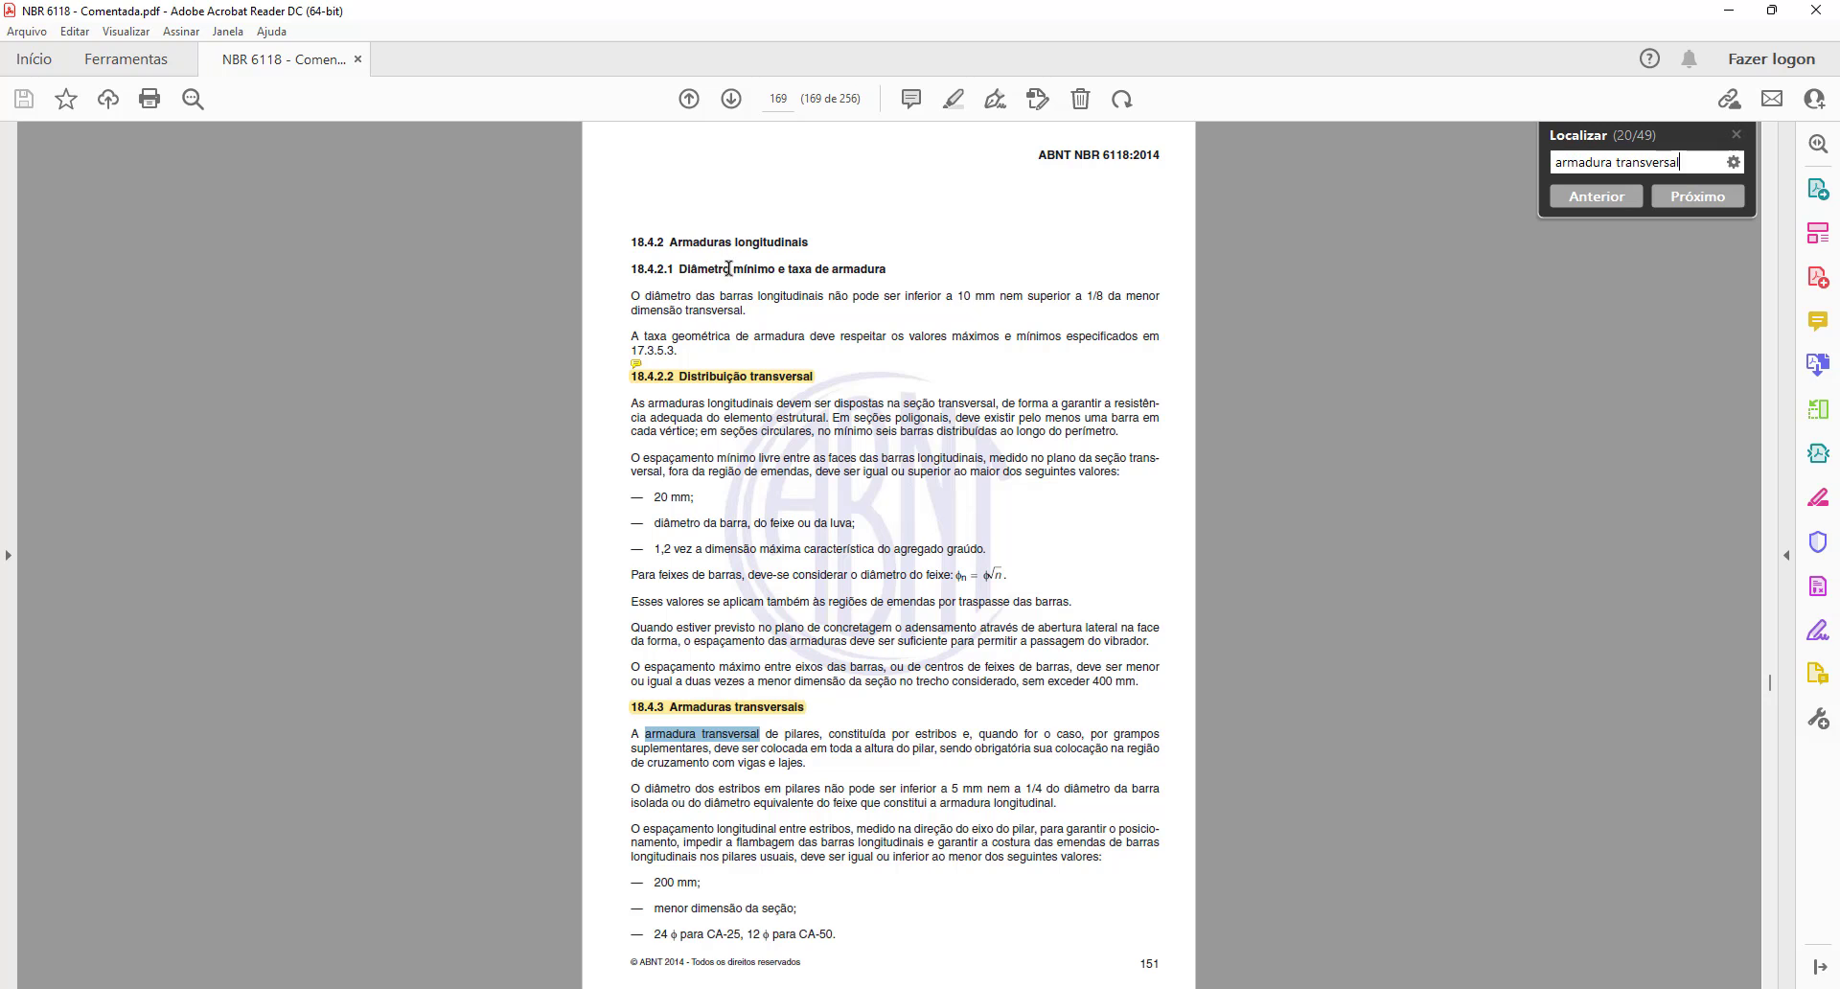
Skim the column detailing rules of section 18.4 from its introduction through the stirrup spacing limits, then return to full-page view.
scroll(774, 280, "up", 2)
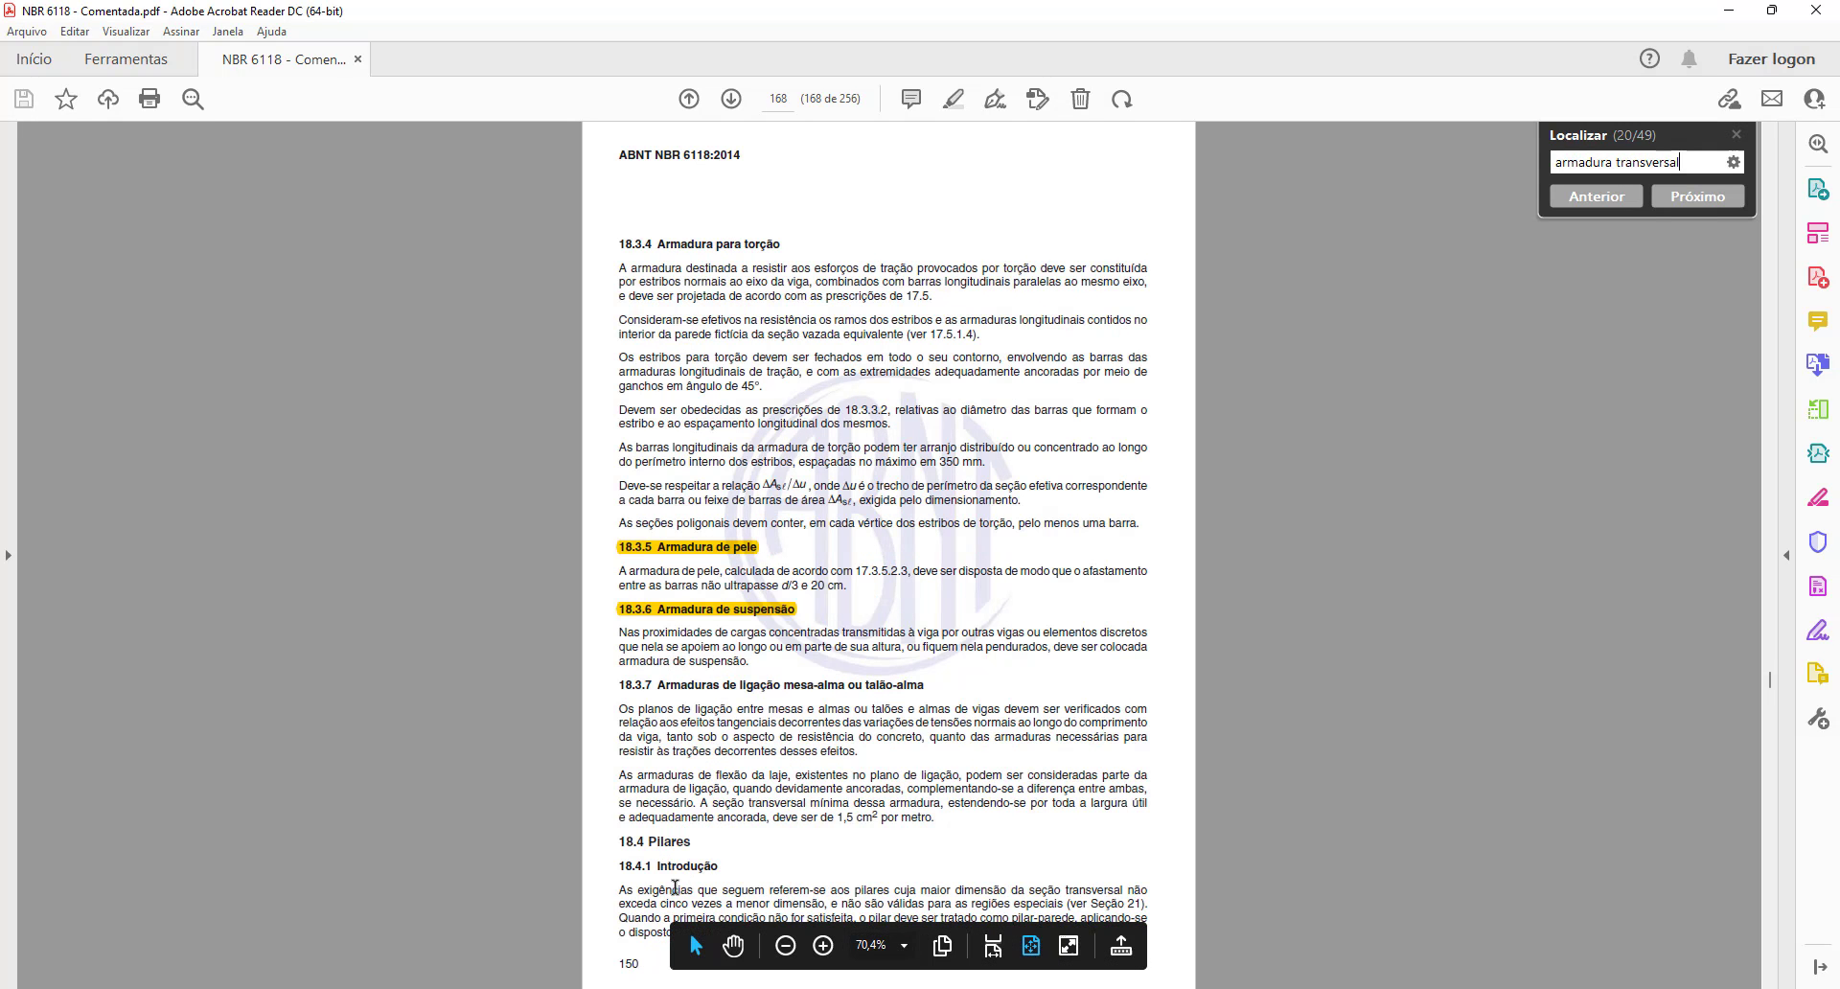
scroll(710, 728, "down", 2)
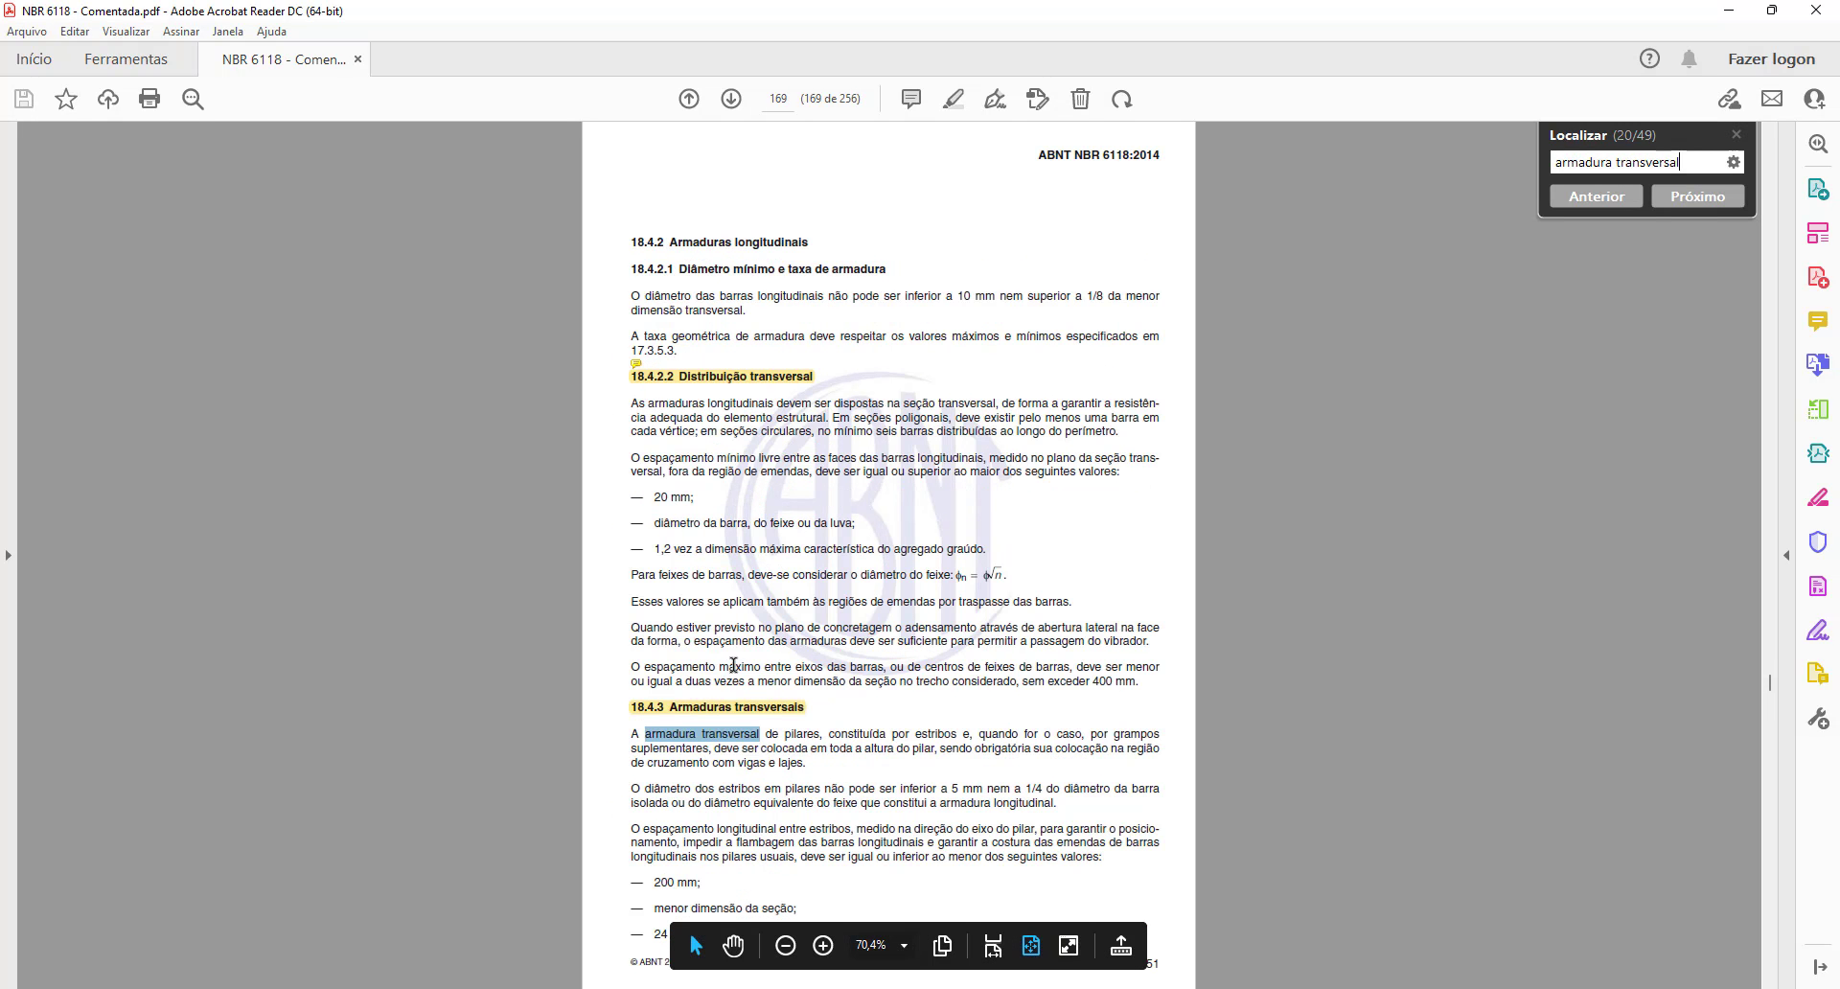
left_click(991, 946)
scroll(636, 466, "down", 6)
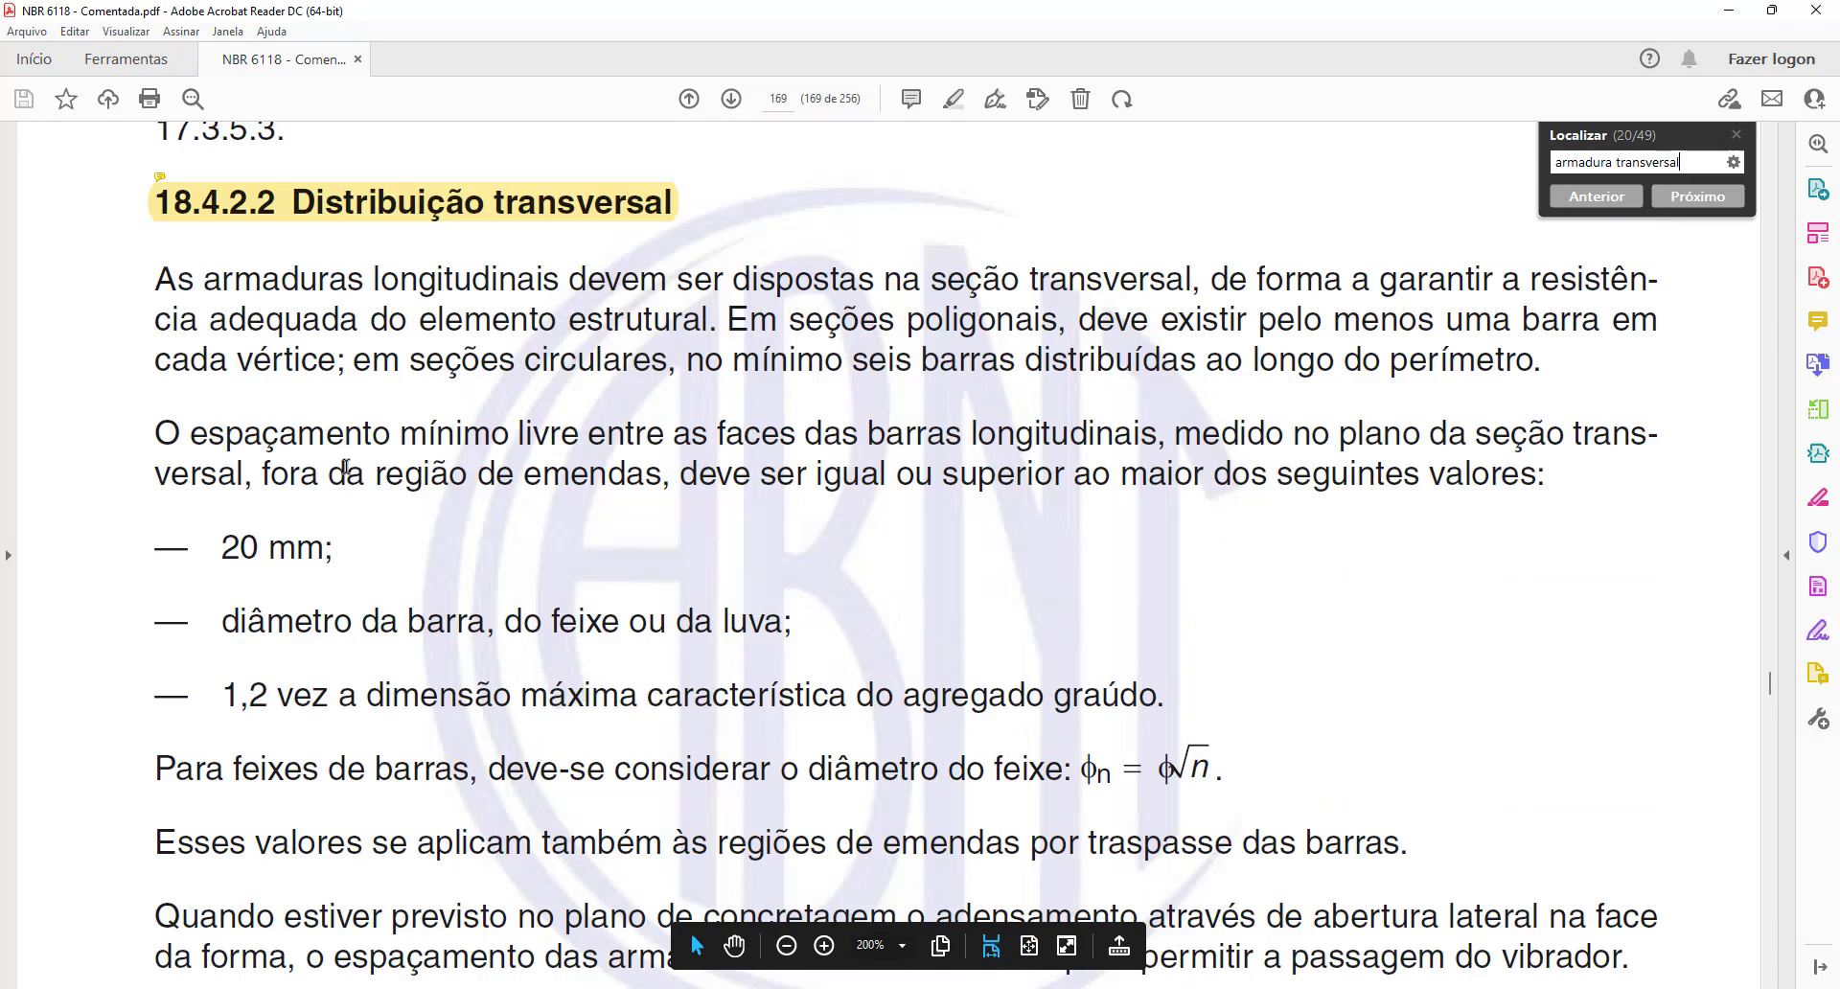
scroll(194, 396, "down", 6)
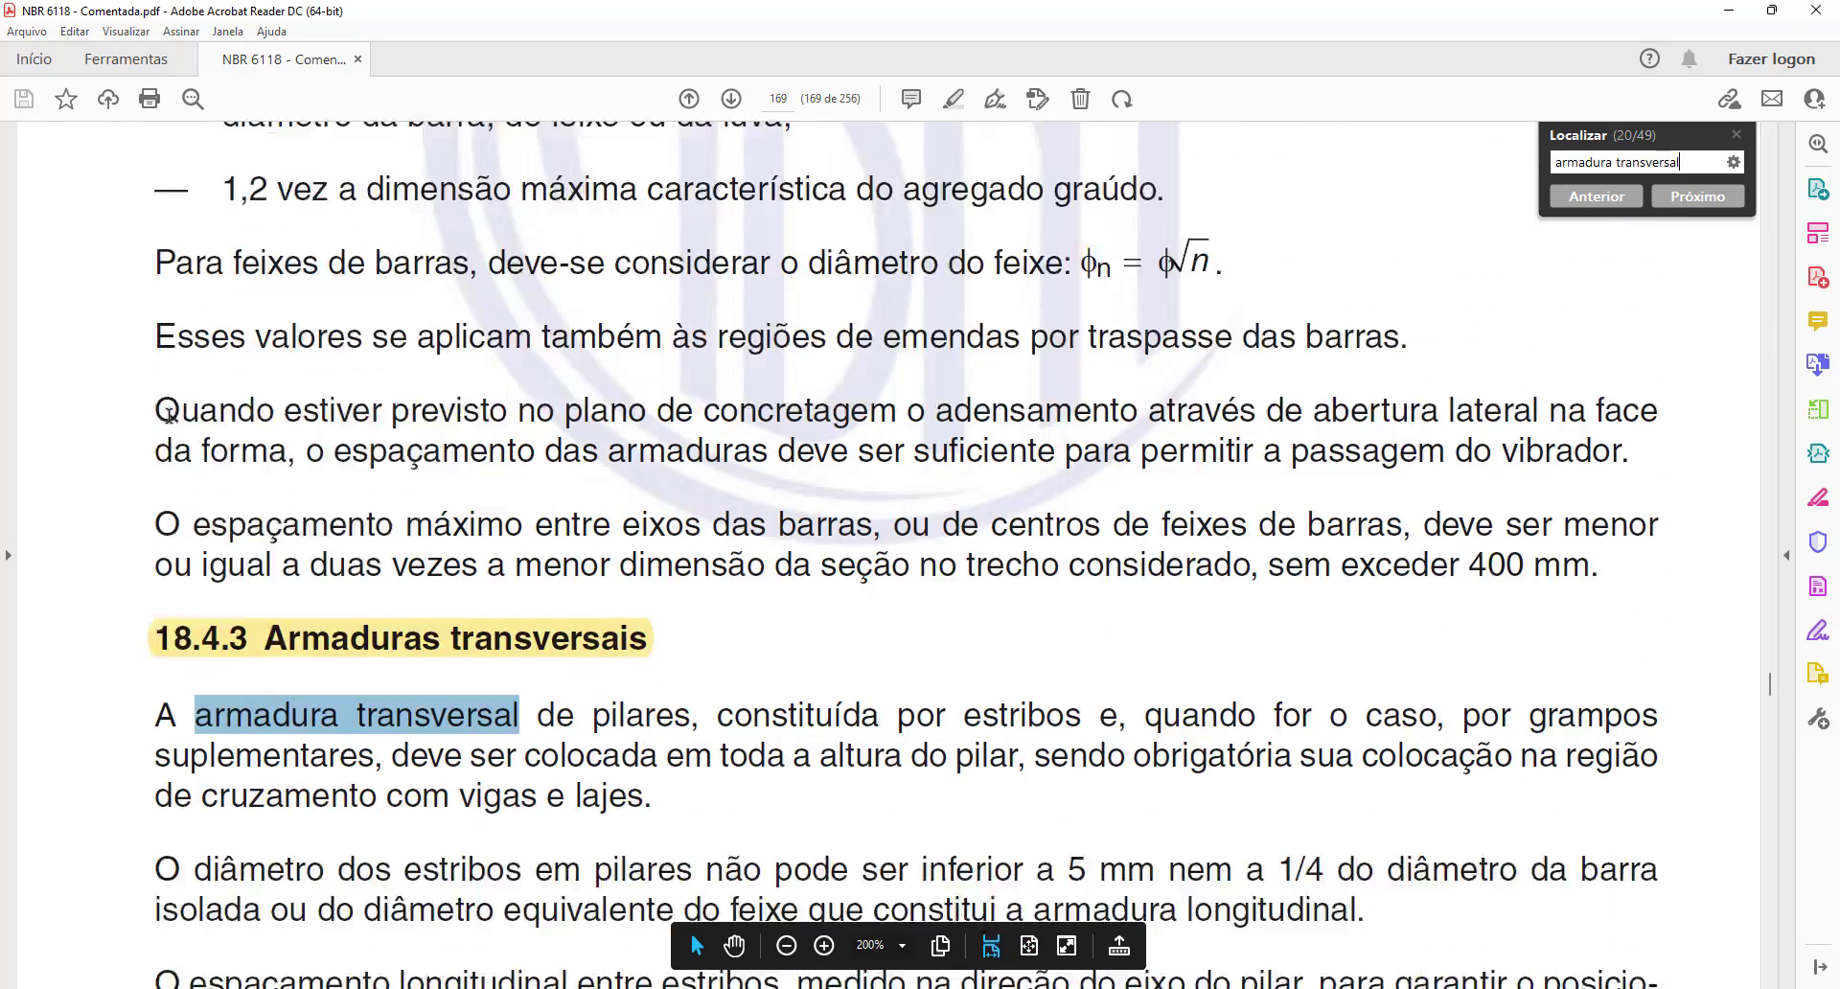
scroll(241, 386, "down", 16)
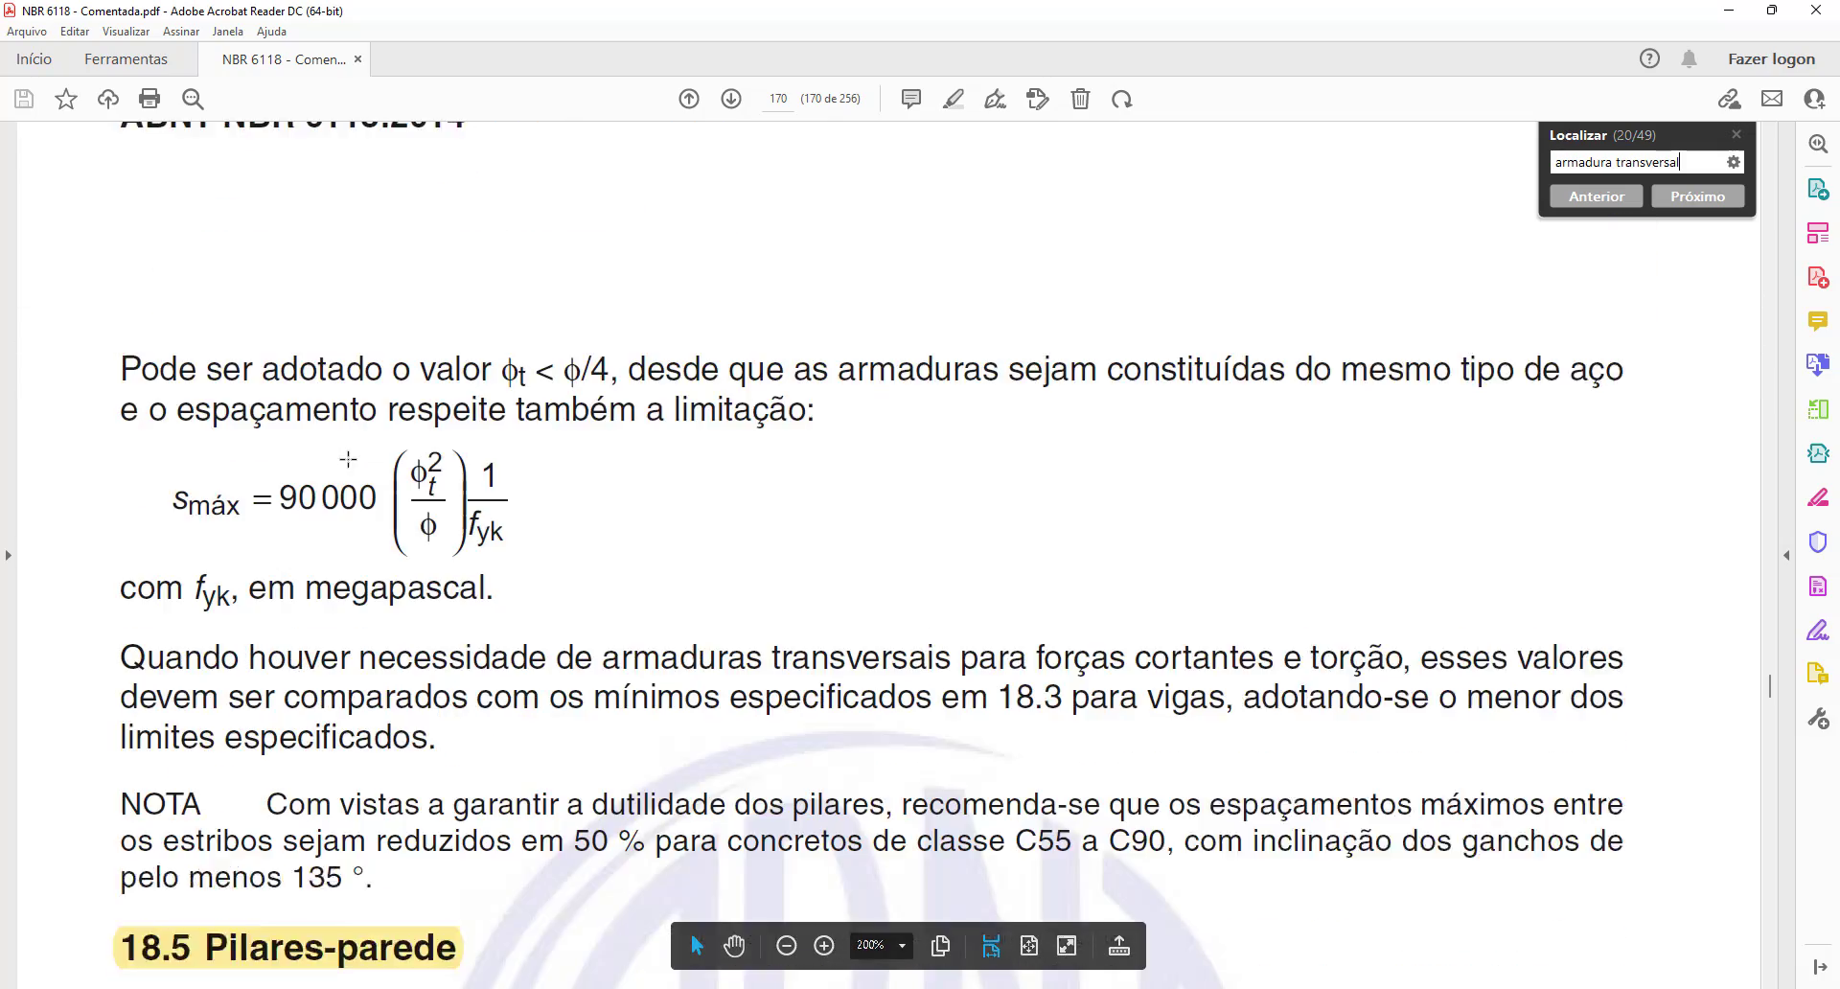
scroll(323, 414, "down", 9)
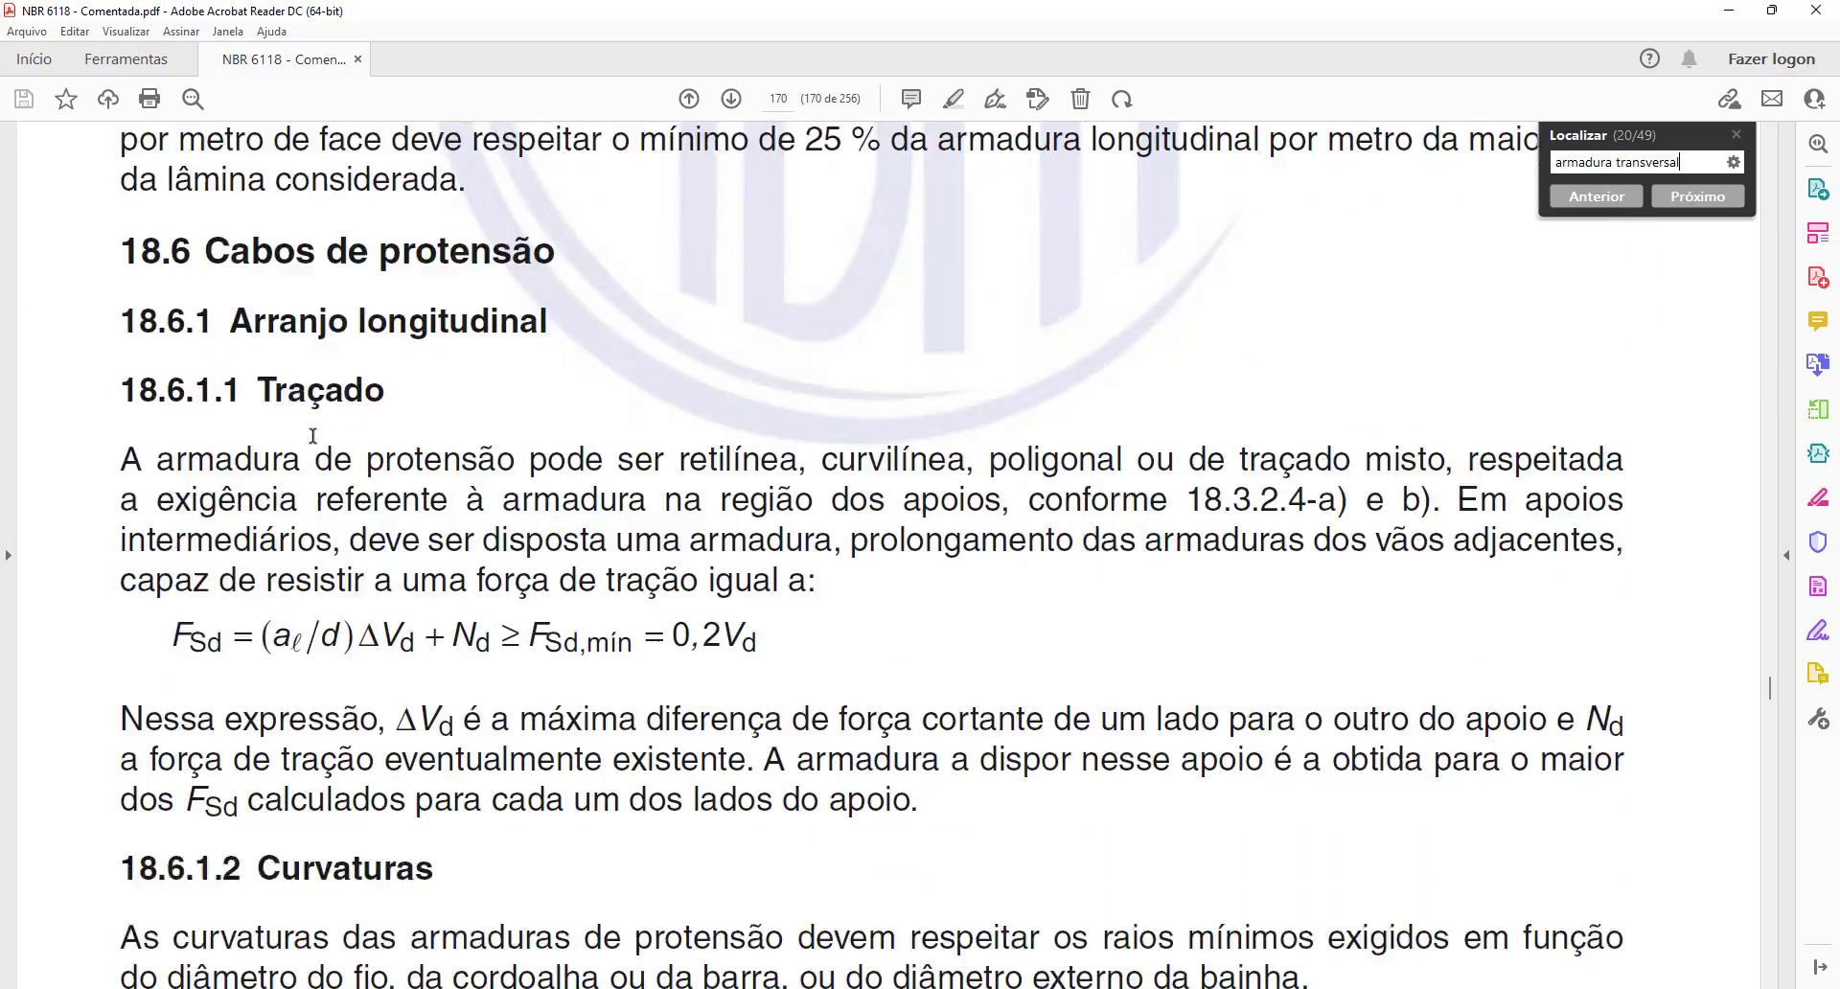
left_click(1031, 946)
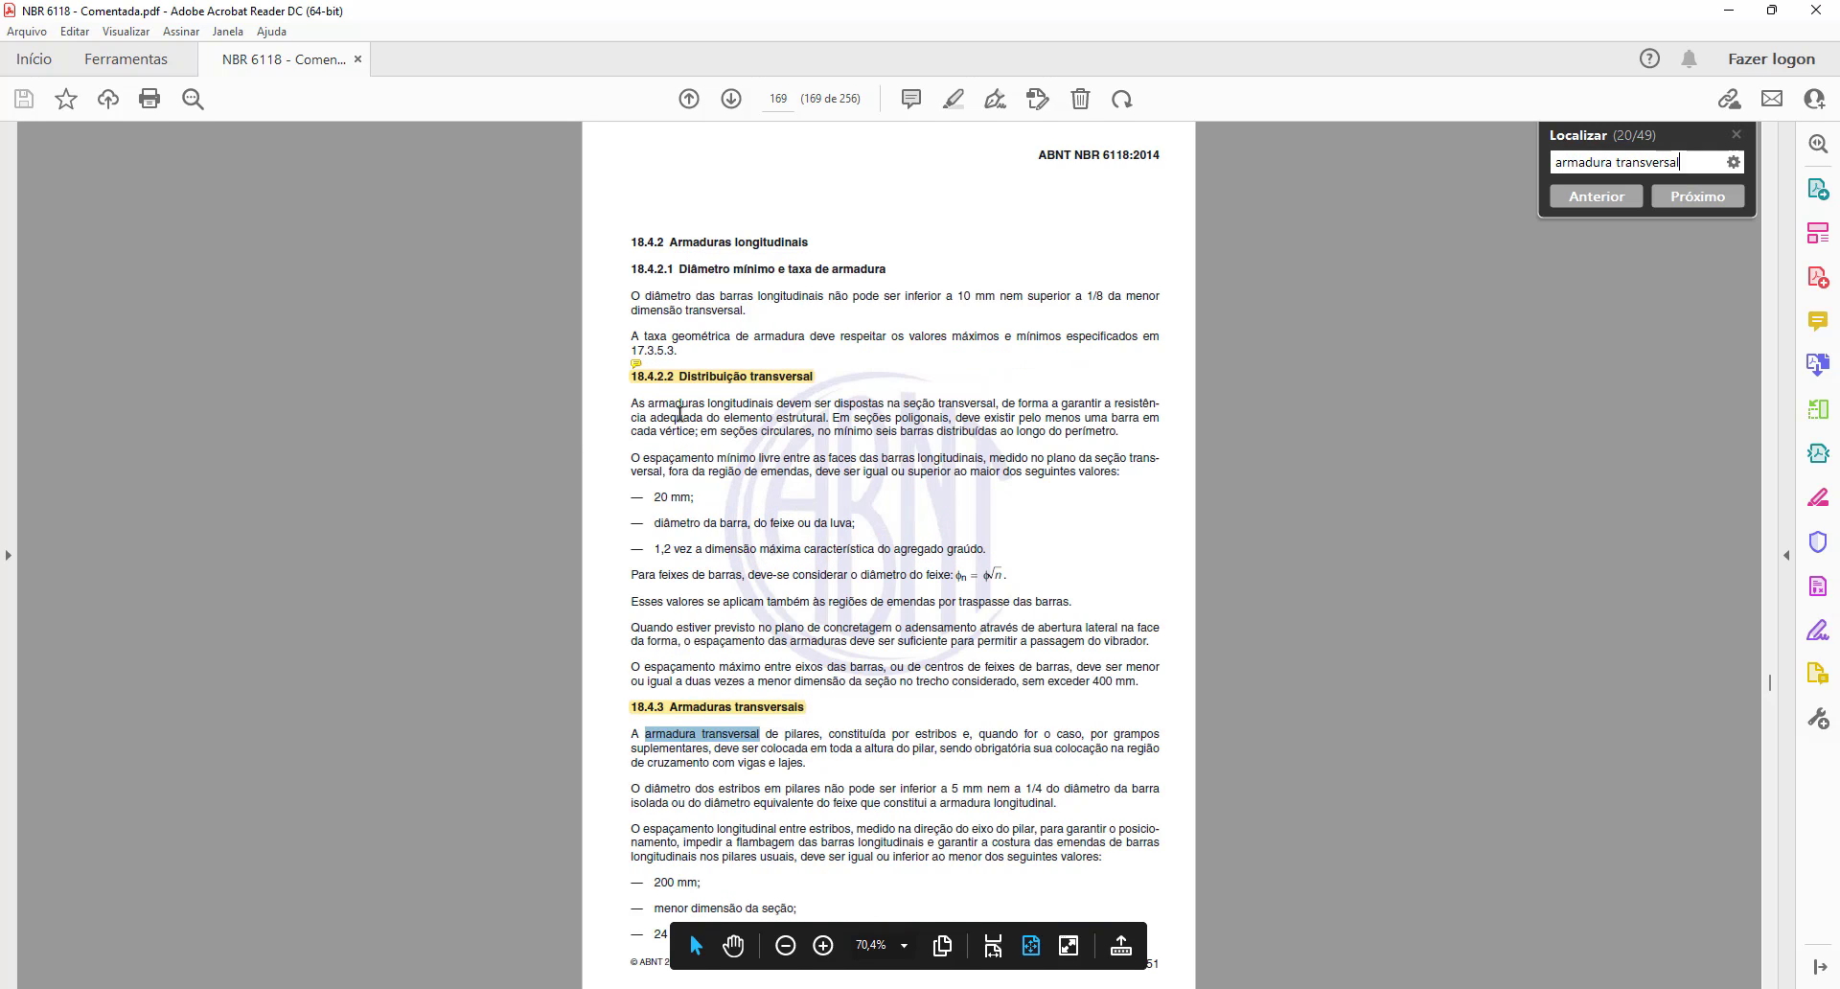
Examine section 18.4.2's longitudinal bar diameter, distribution and spacing rules at page width, continuing to section 18.4.3.
scroll(714, 310, "up", 1)
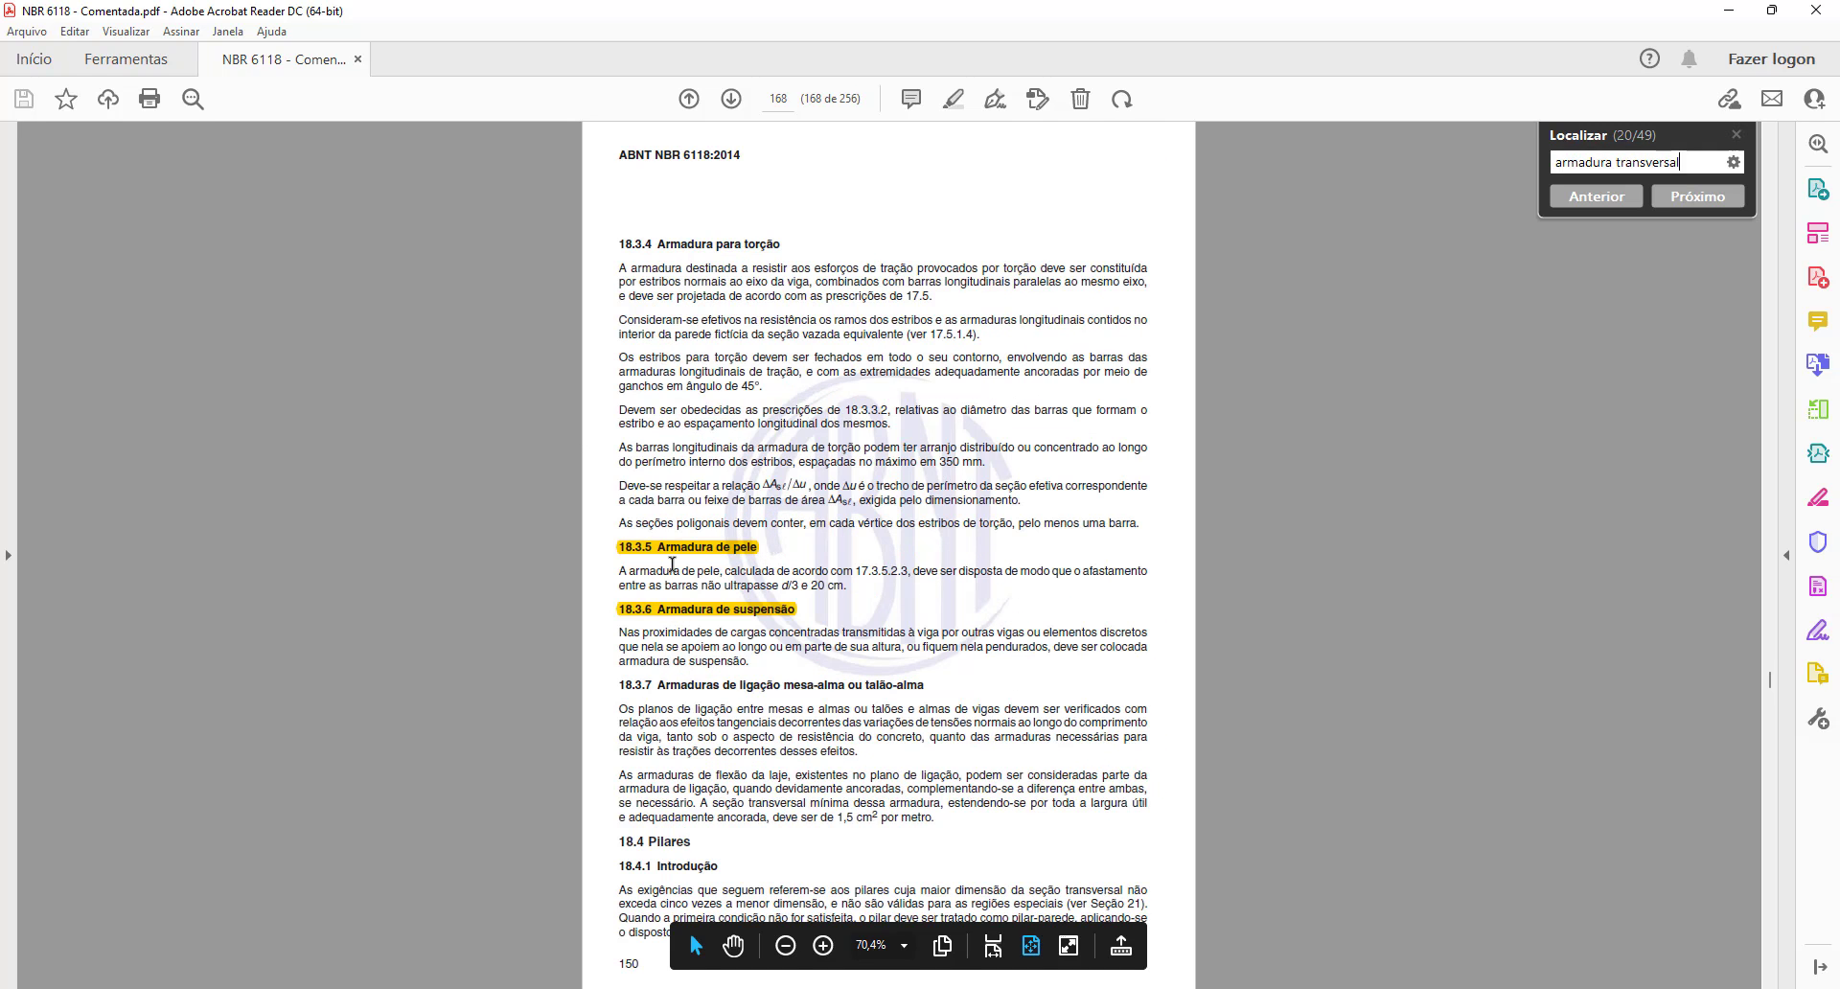
scroll(671, 561, "down", 1)
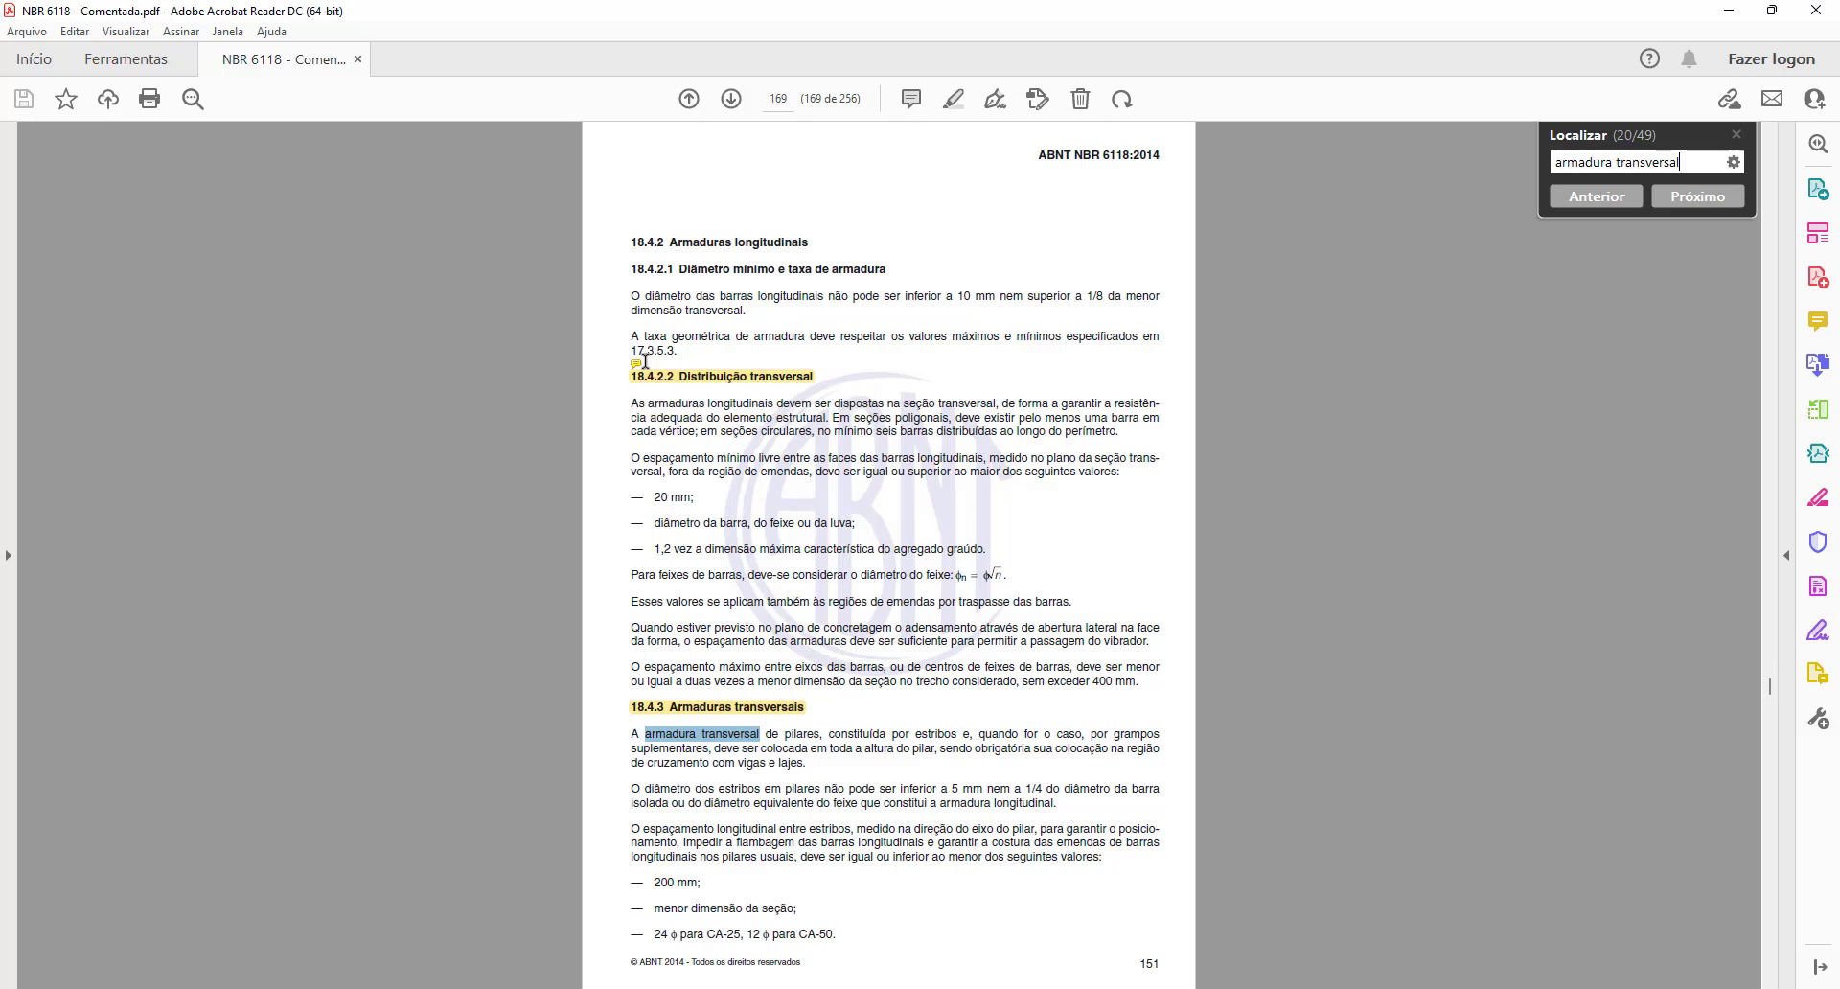
scroll(674, 321, "down", 1)
scroll(676, 417, "up", 2)
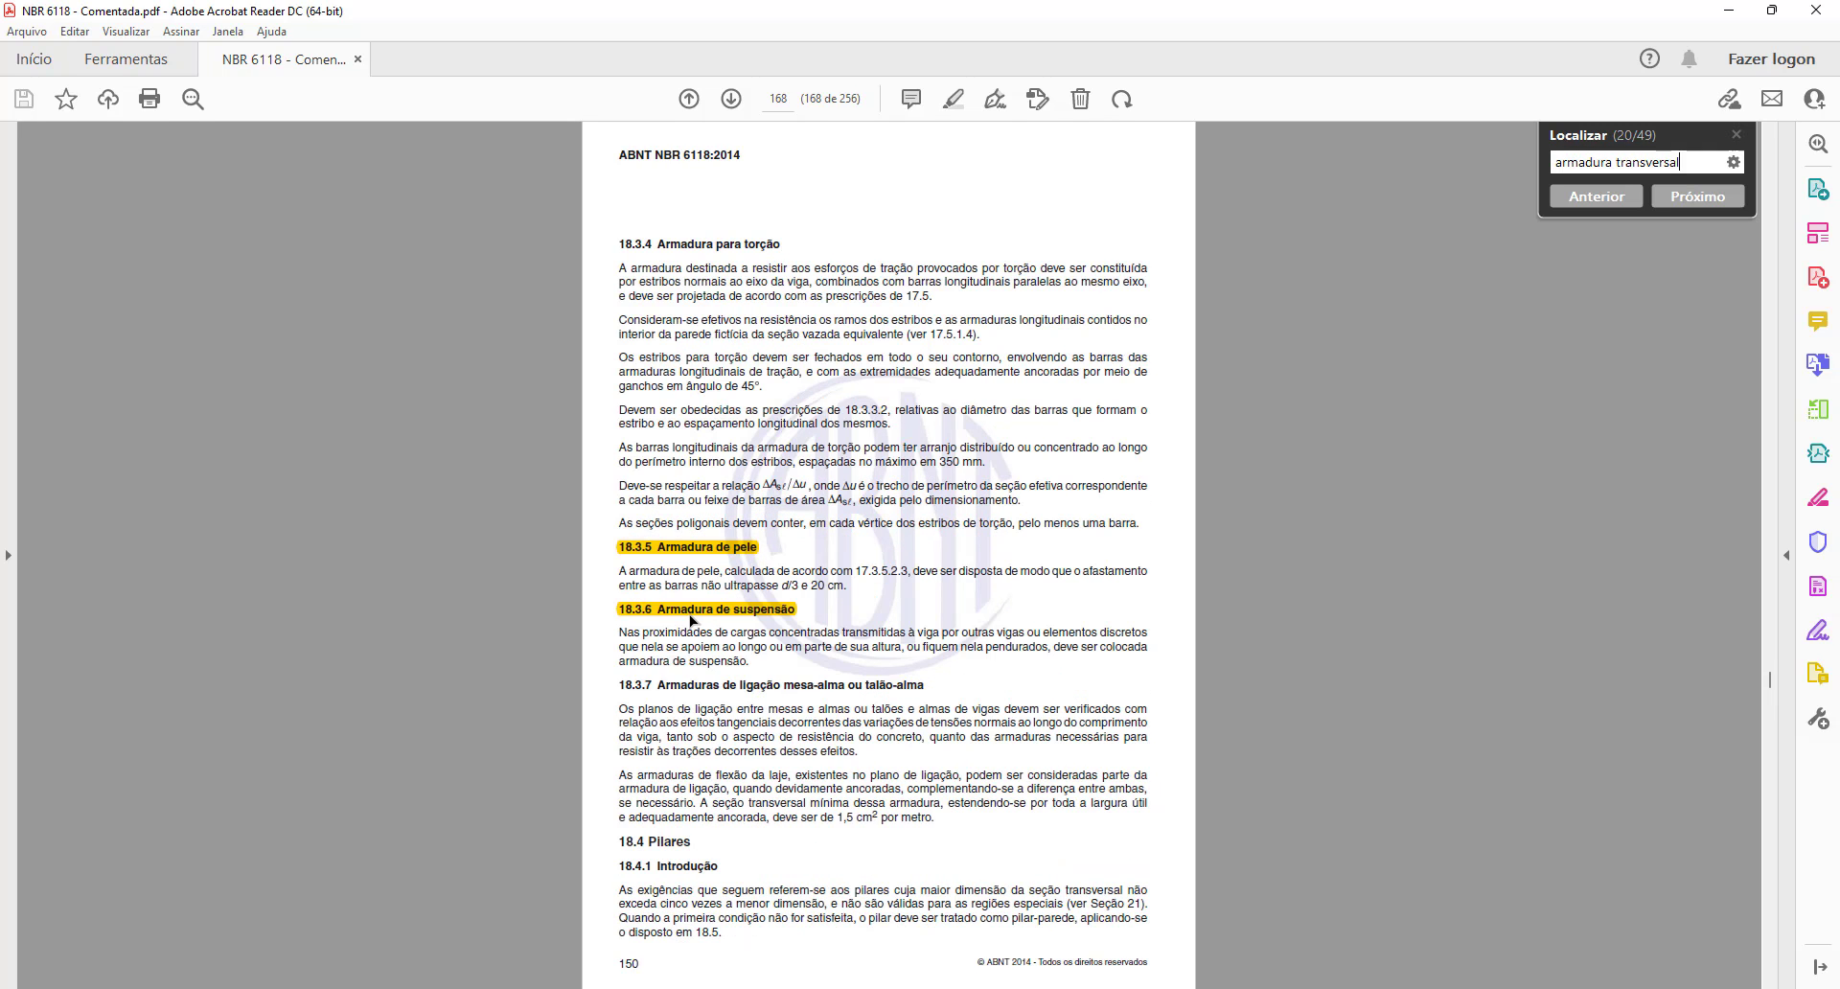
scroll(690, 620, "down", 1)
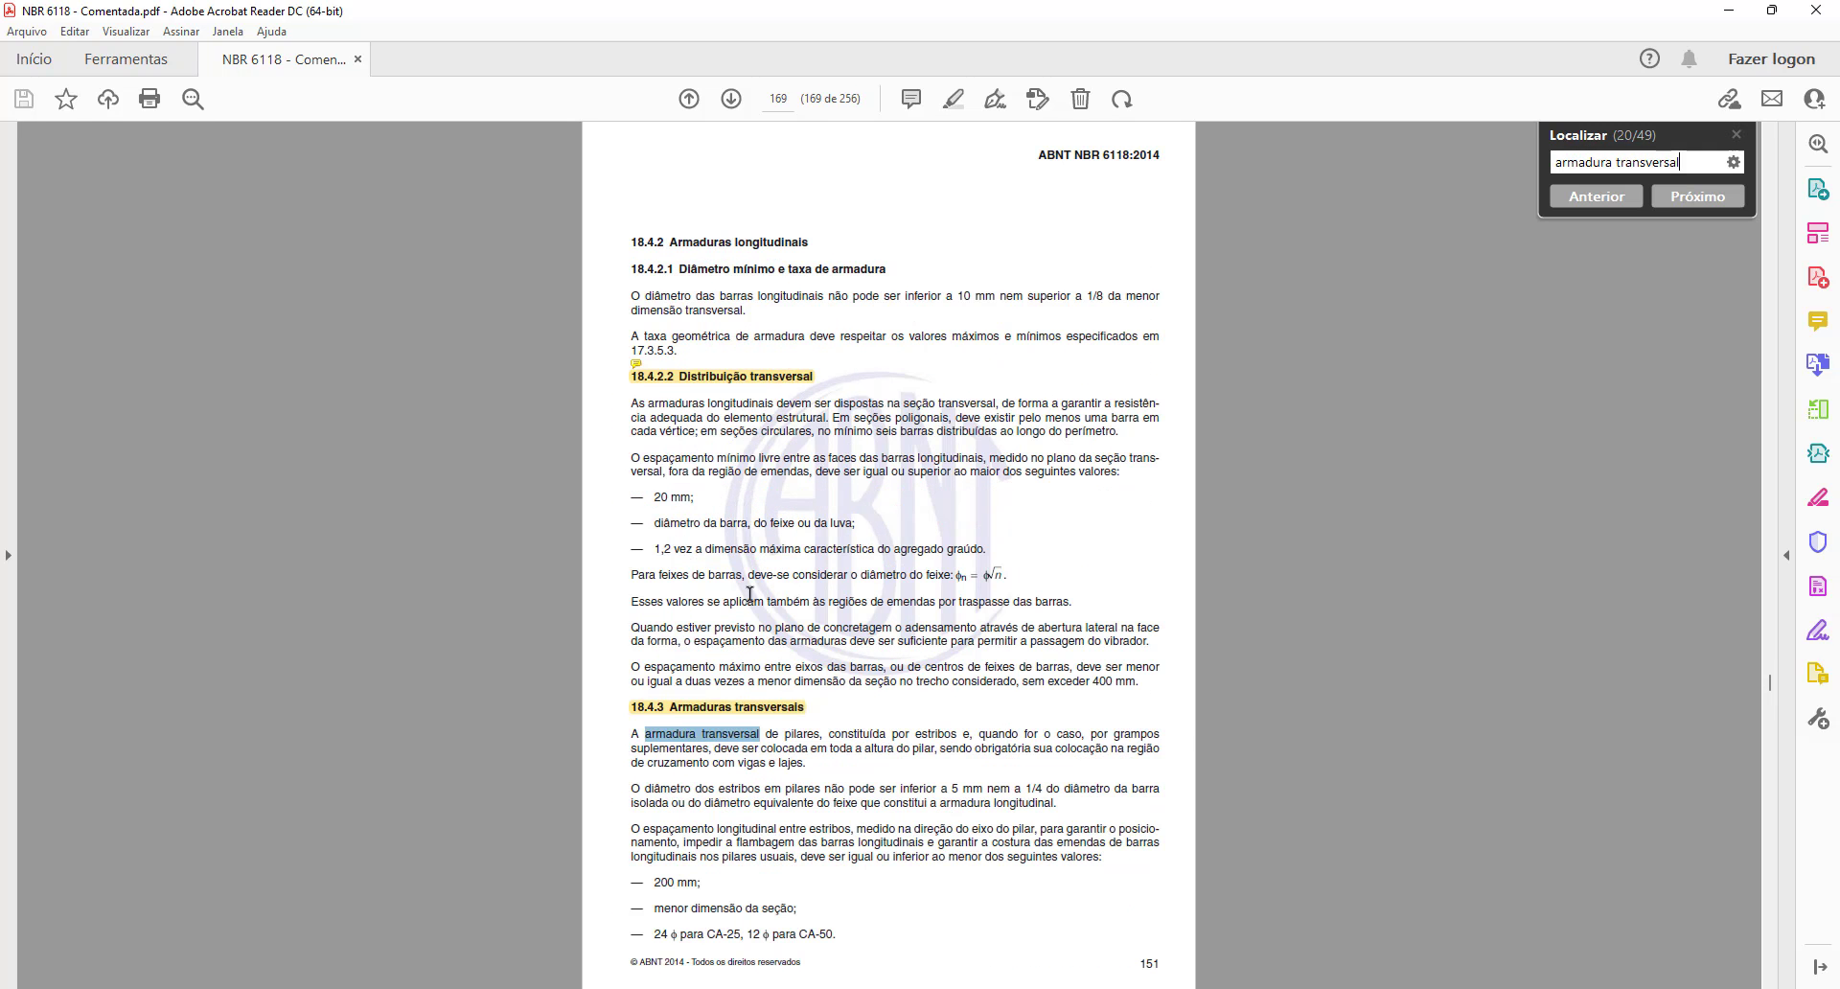
mouse_move(1049, 981)
left_click(993, 948)
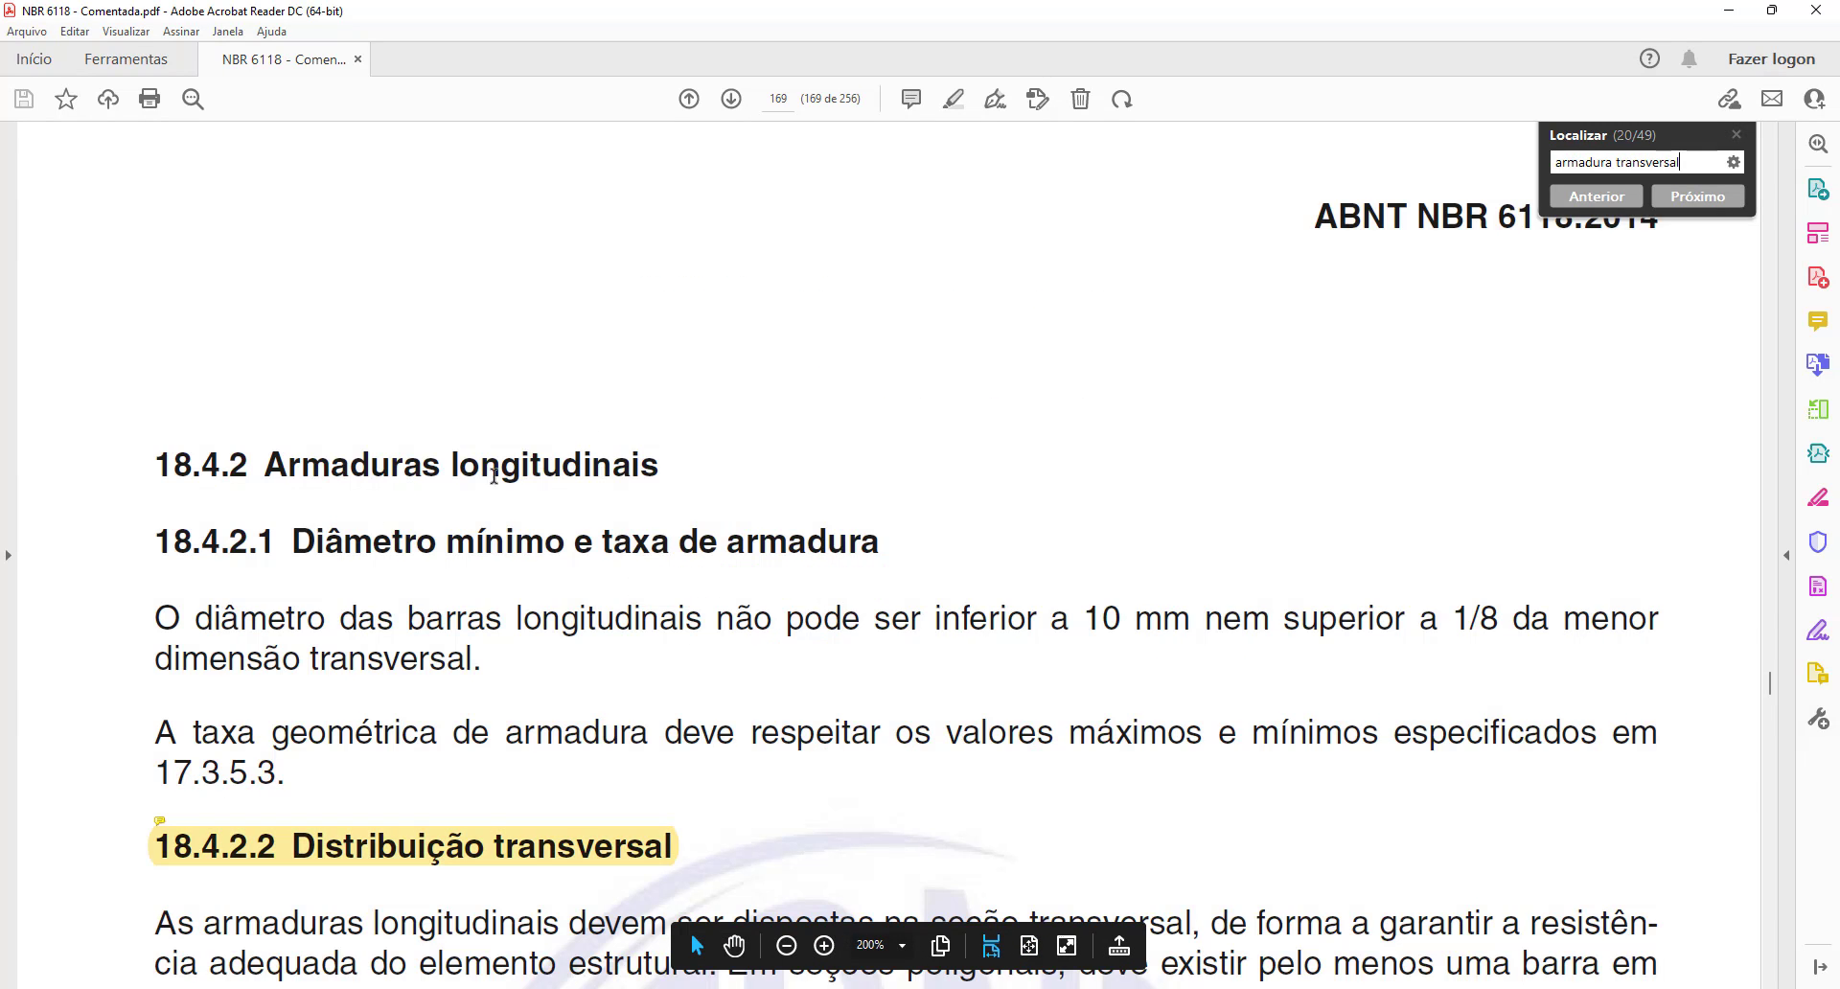
scroll(494, 476, "down", 6)
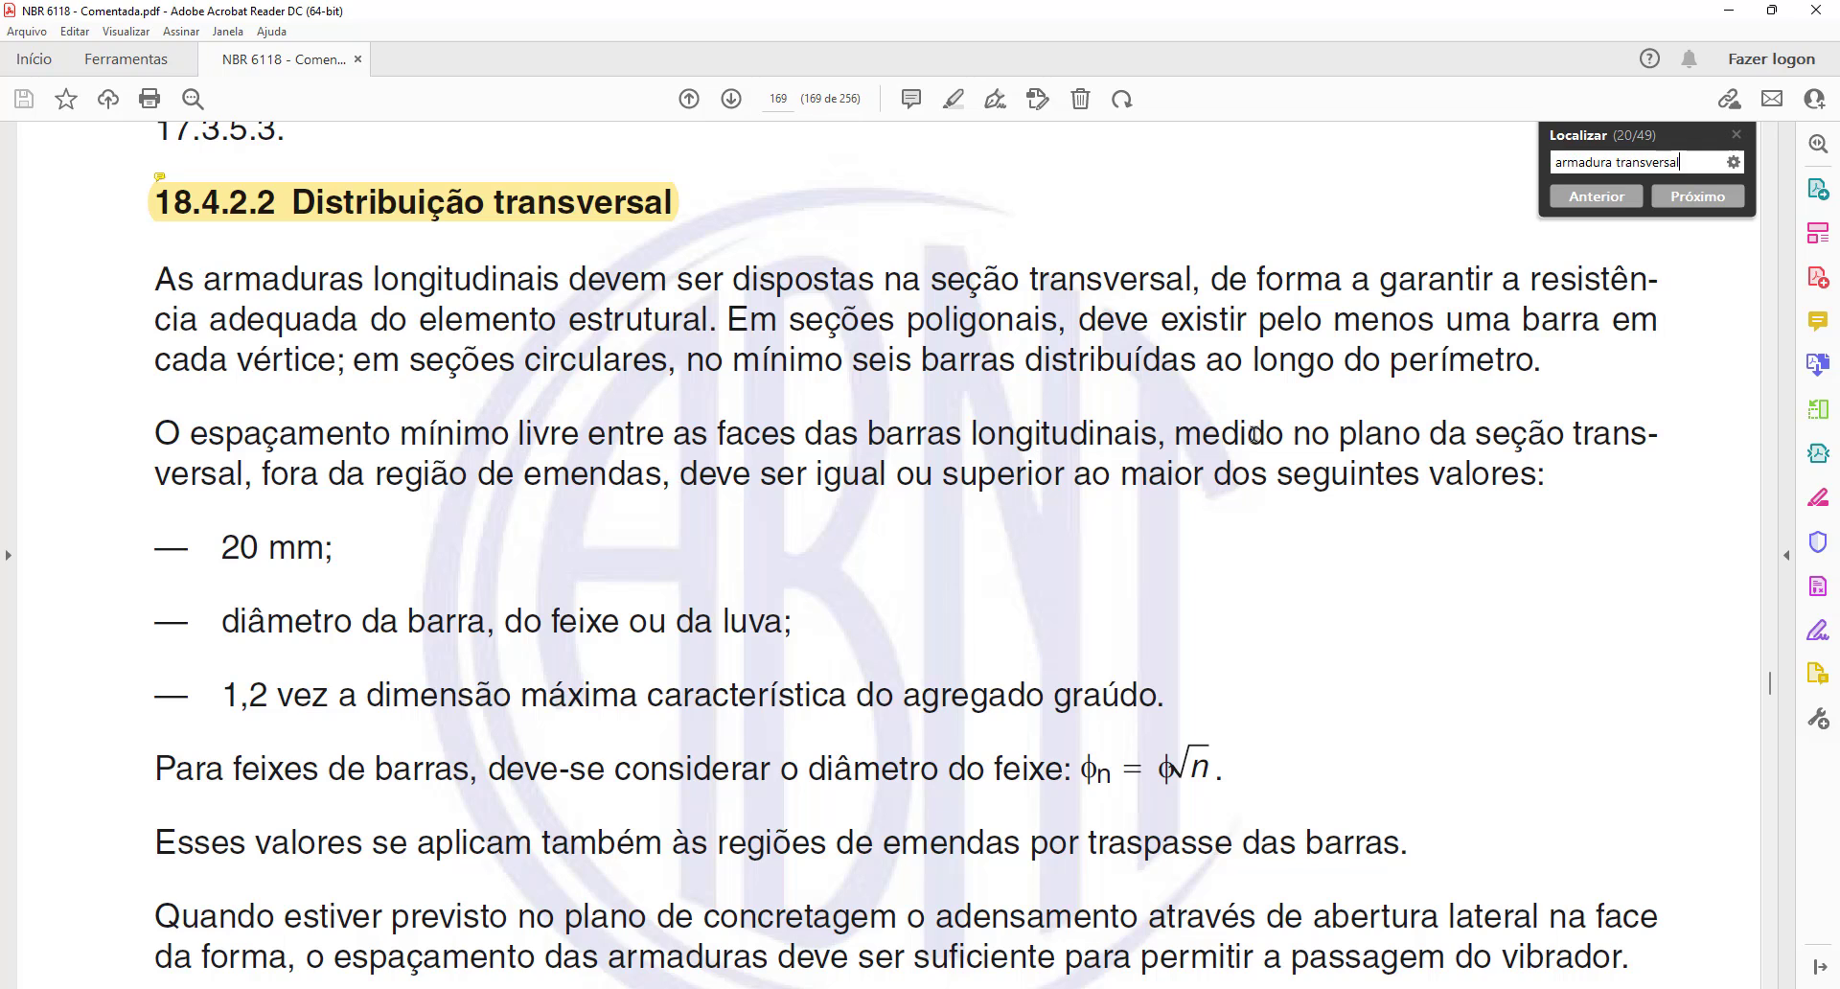
scroll(254, 512, "down", 3)
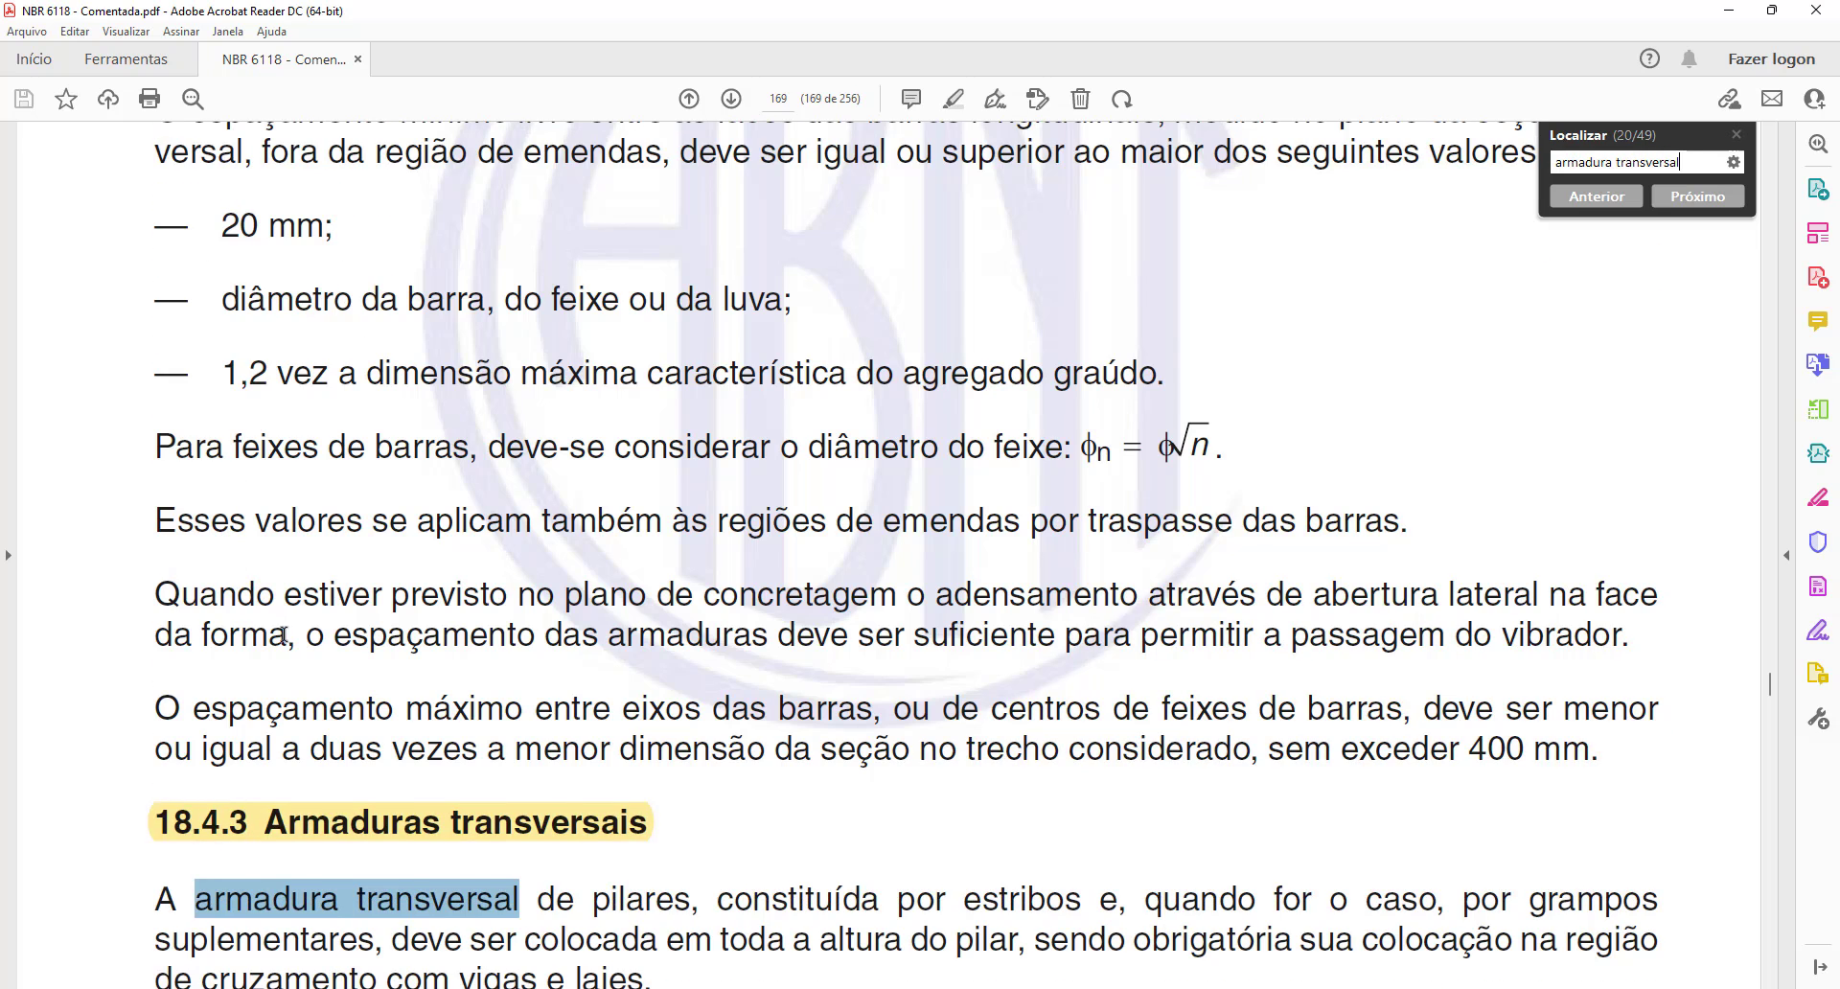
scroll(285, 636, "down", 2)
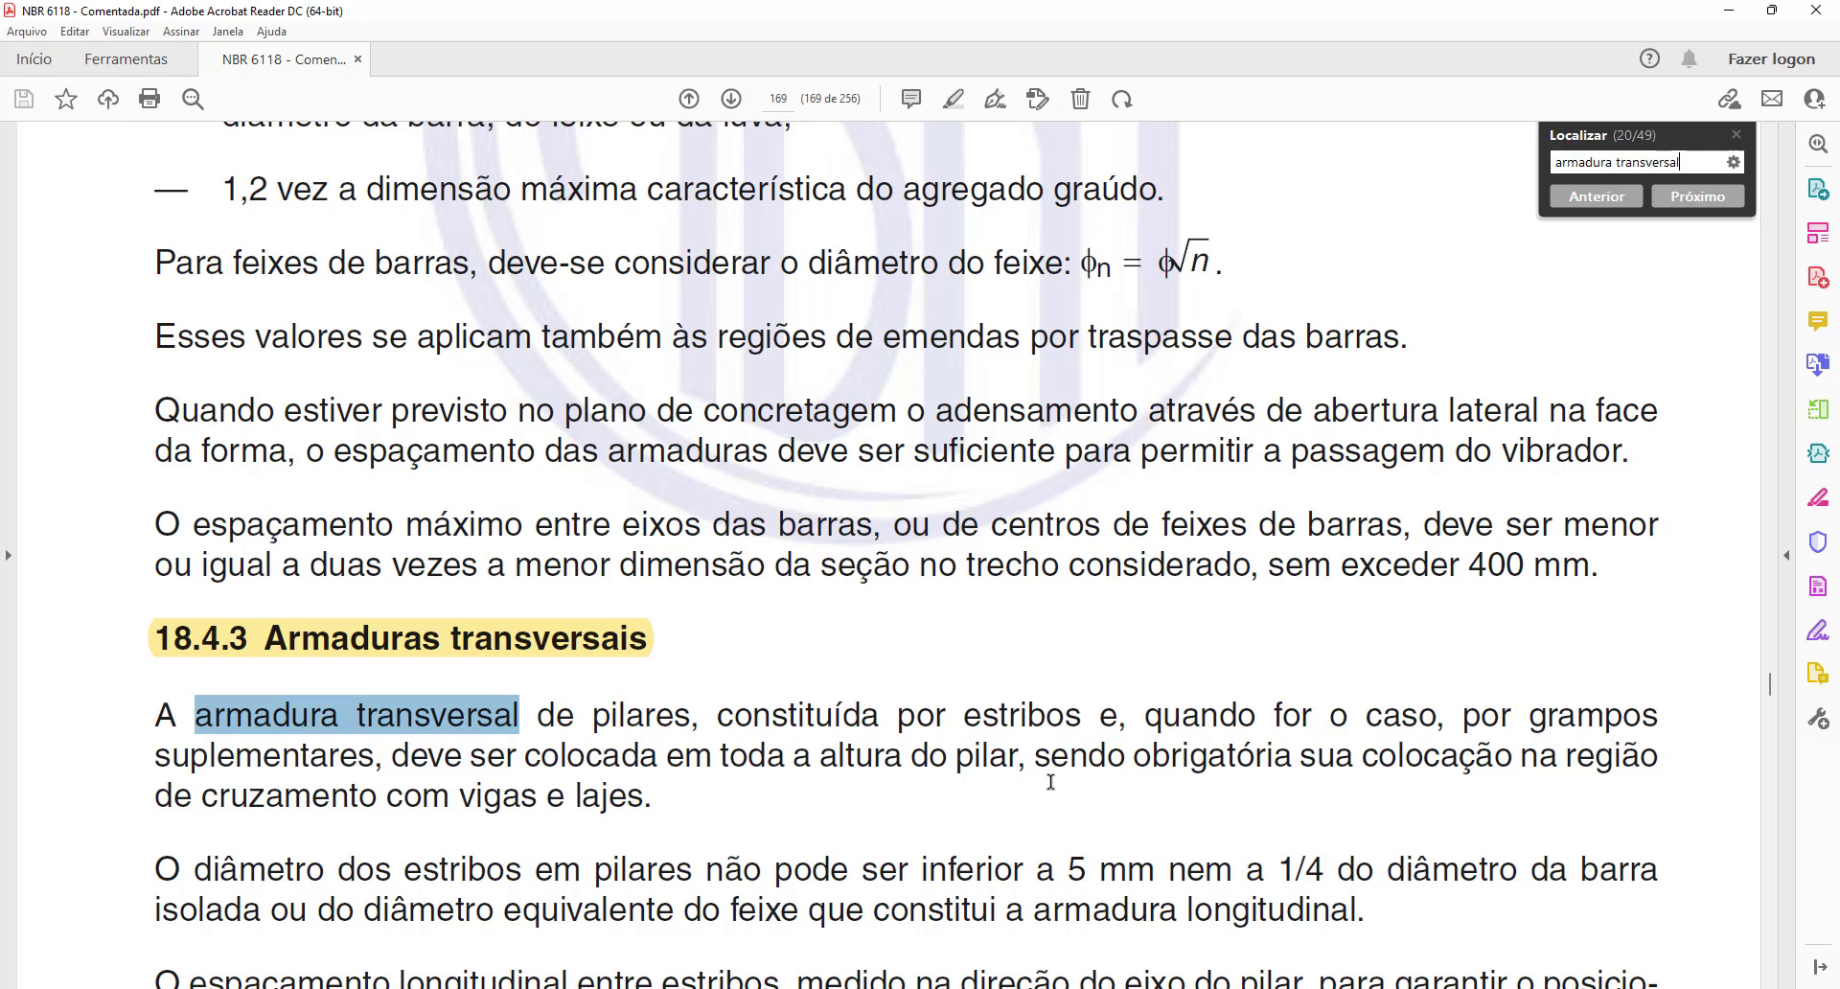
Switch to Eberick, open the reinforcement detailing of column P6 and locate segment L3 of floor Tipo 2.
left_click(962, 988)
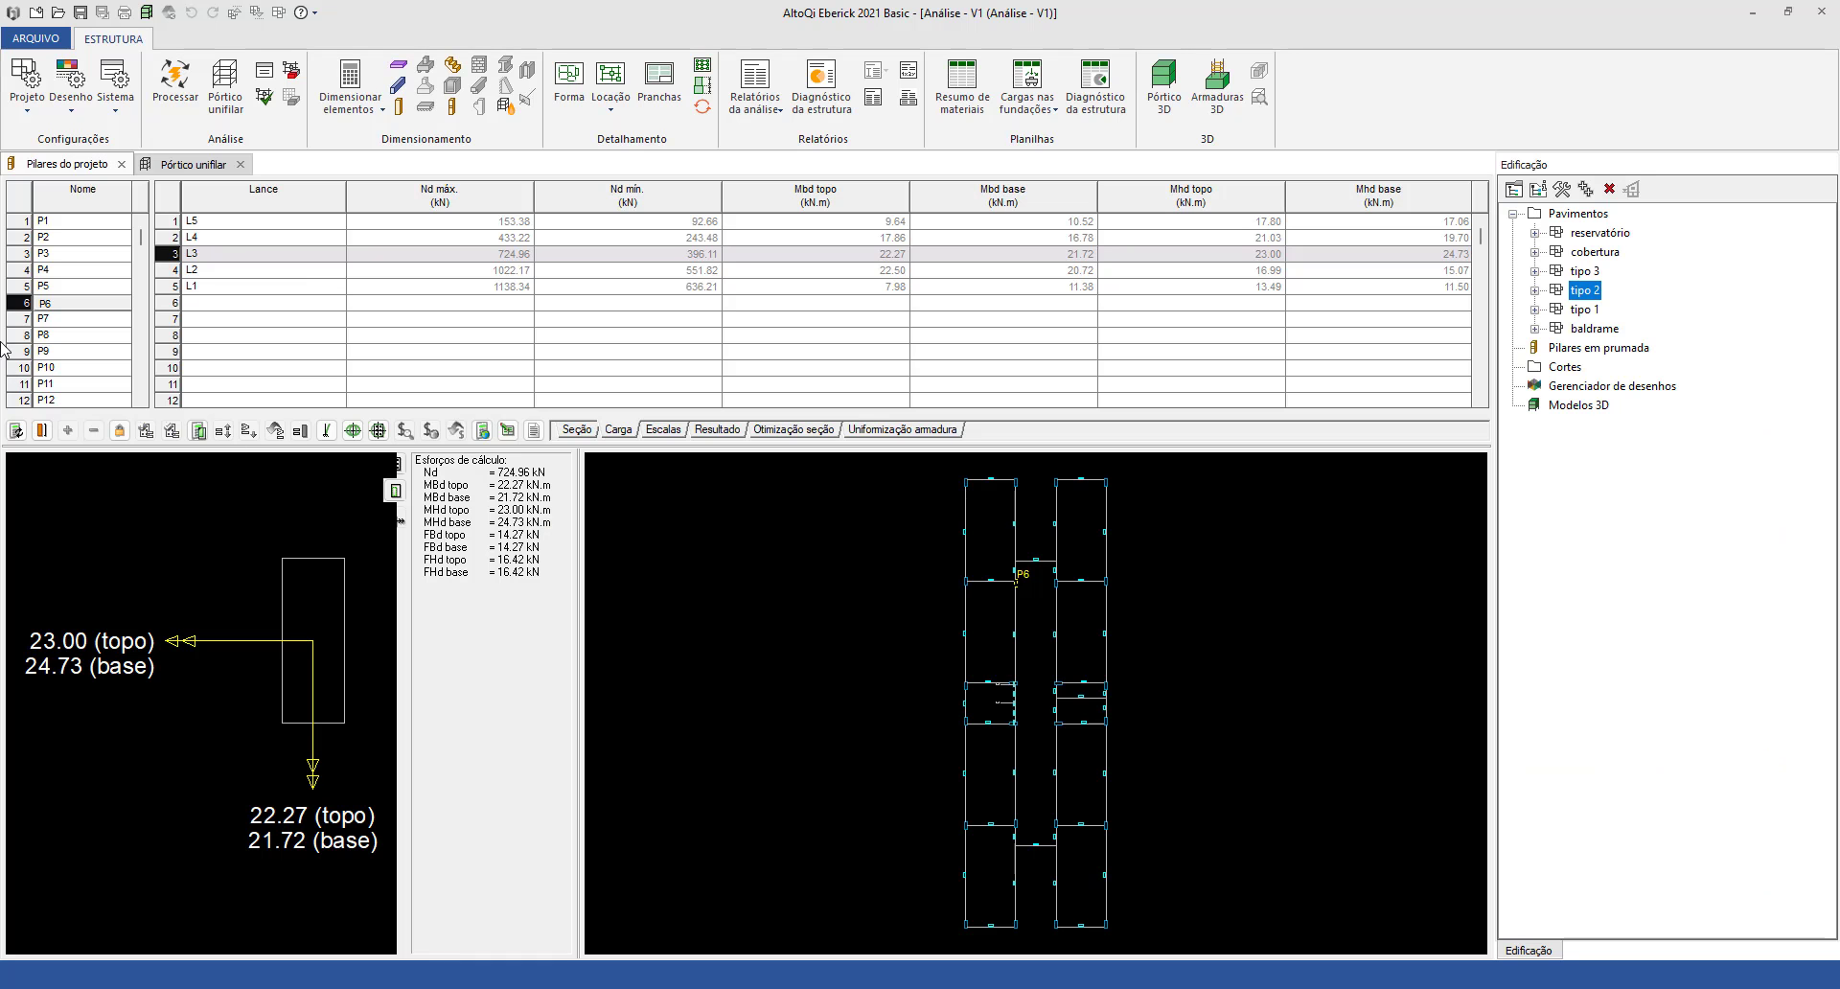
left_click(42, 432)
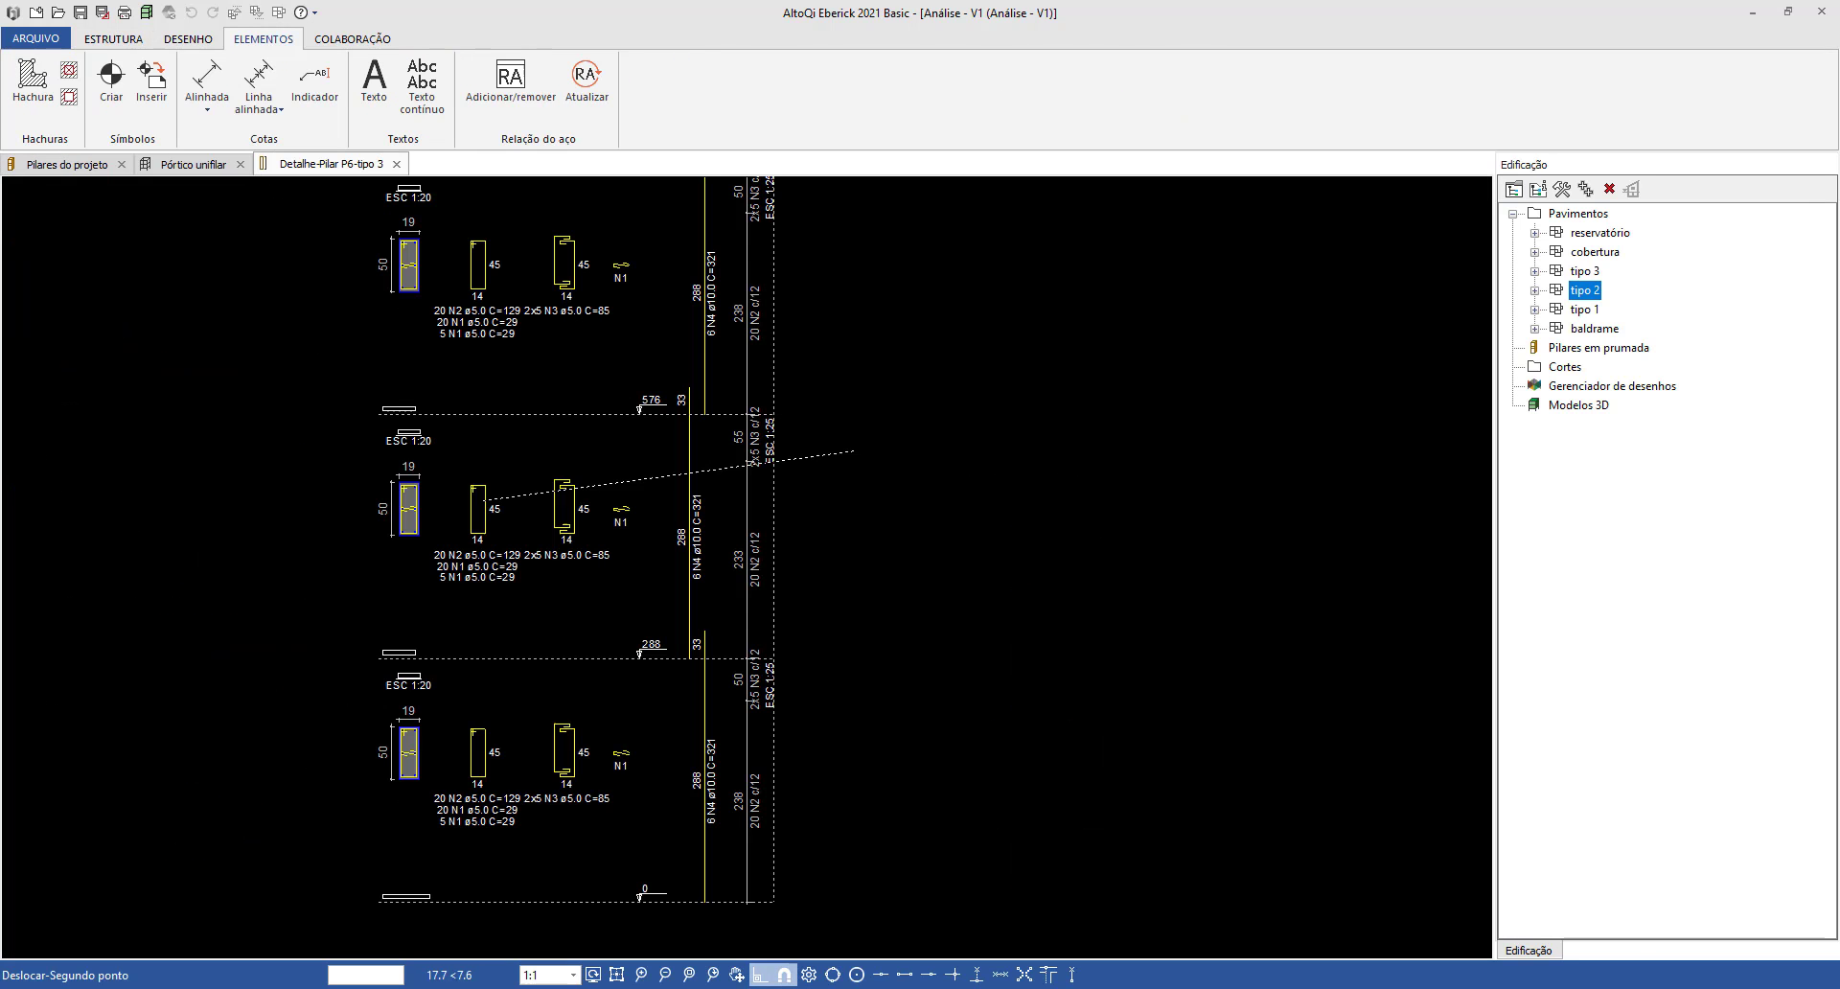
scroll(376, 423, "down", 1)
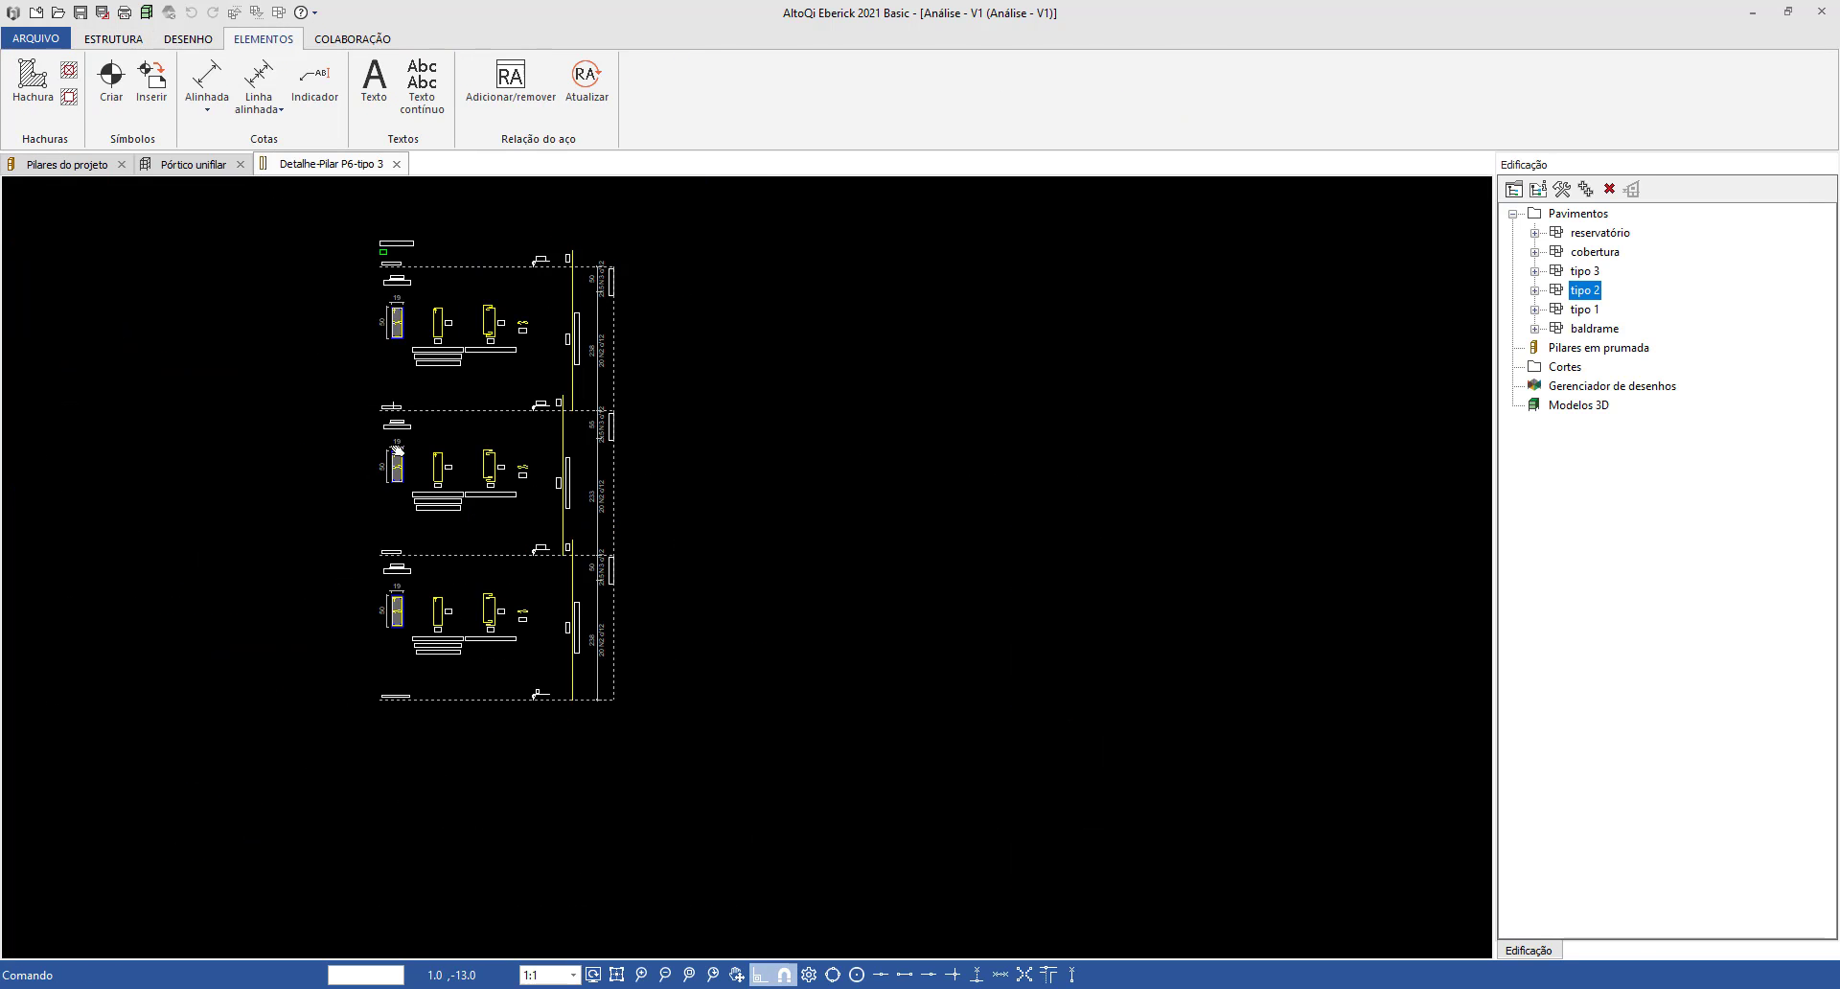
scroll(369, 383, "up", 2)
scroll(364, 293, "up", 2)
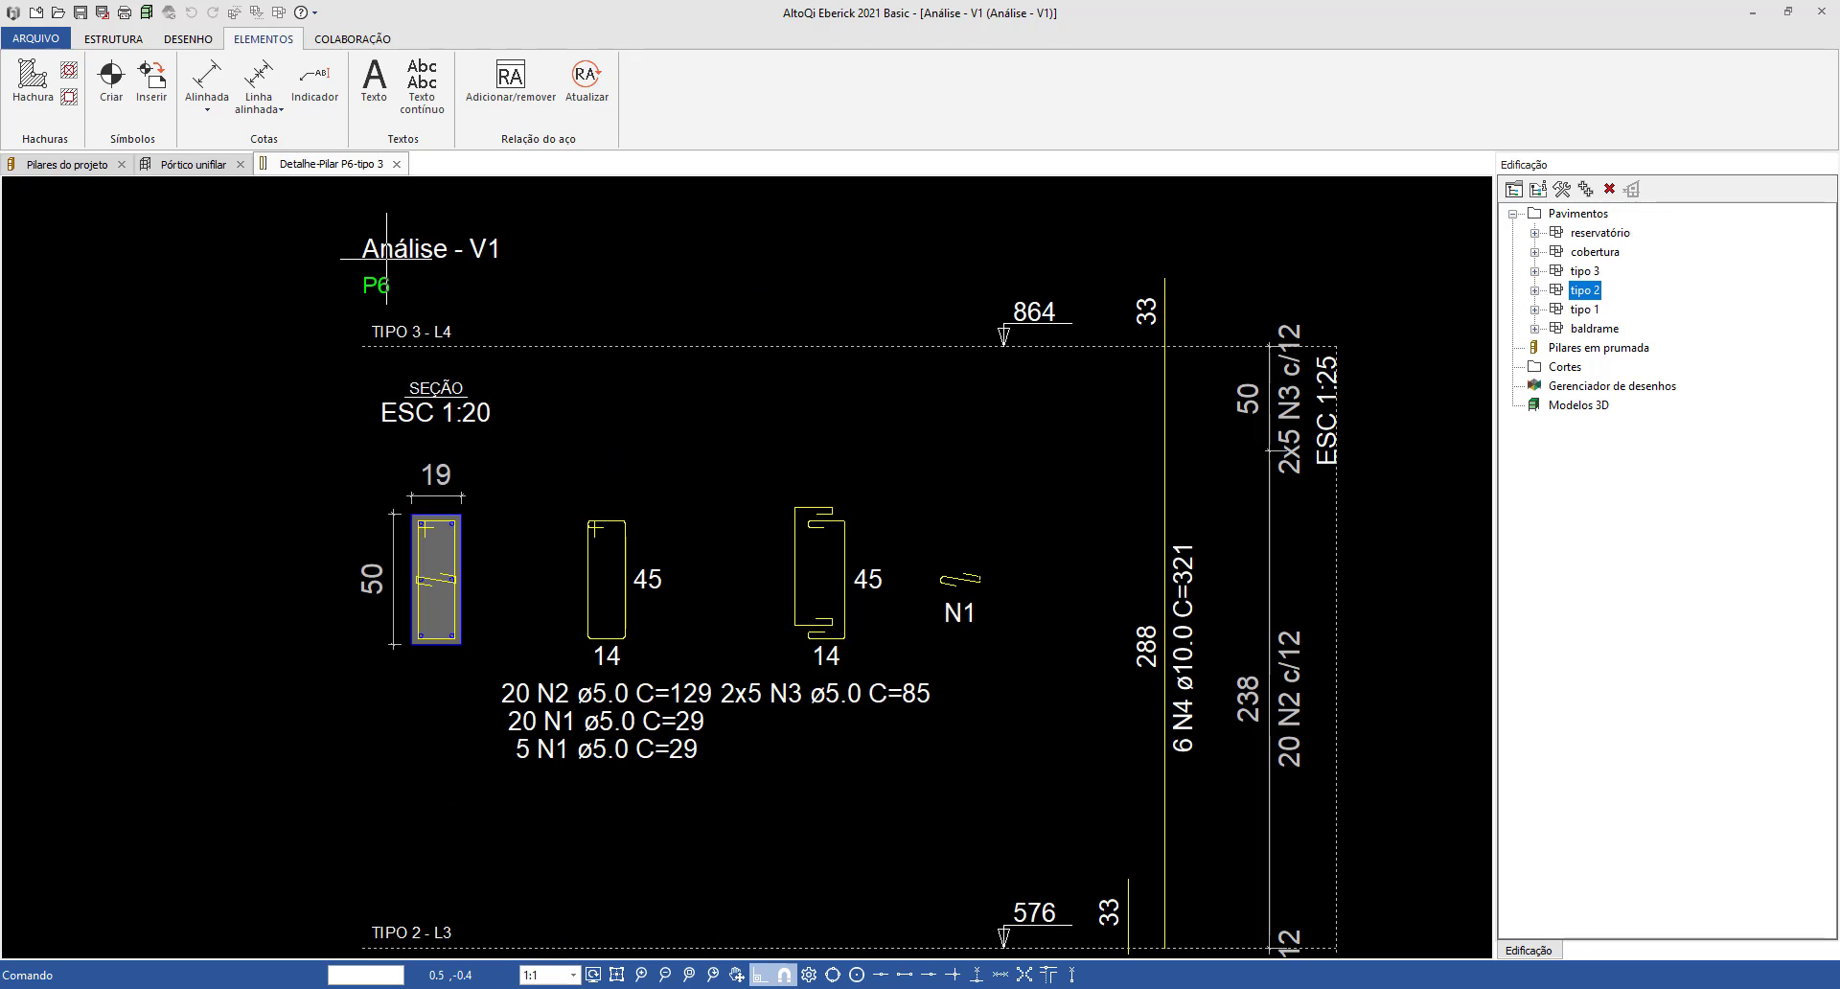
scroll(369, 541, "down", 2)
middle_click_drag(442, 847, 481, 566)
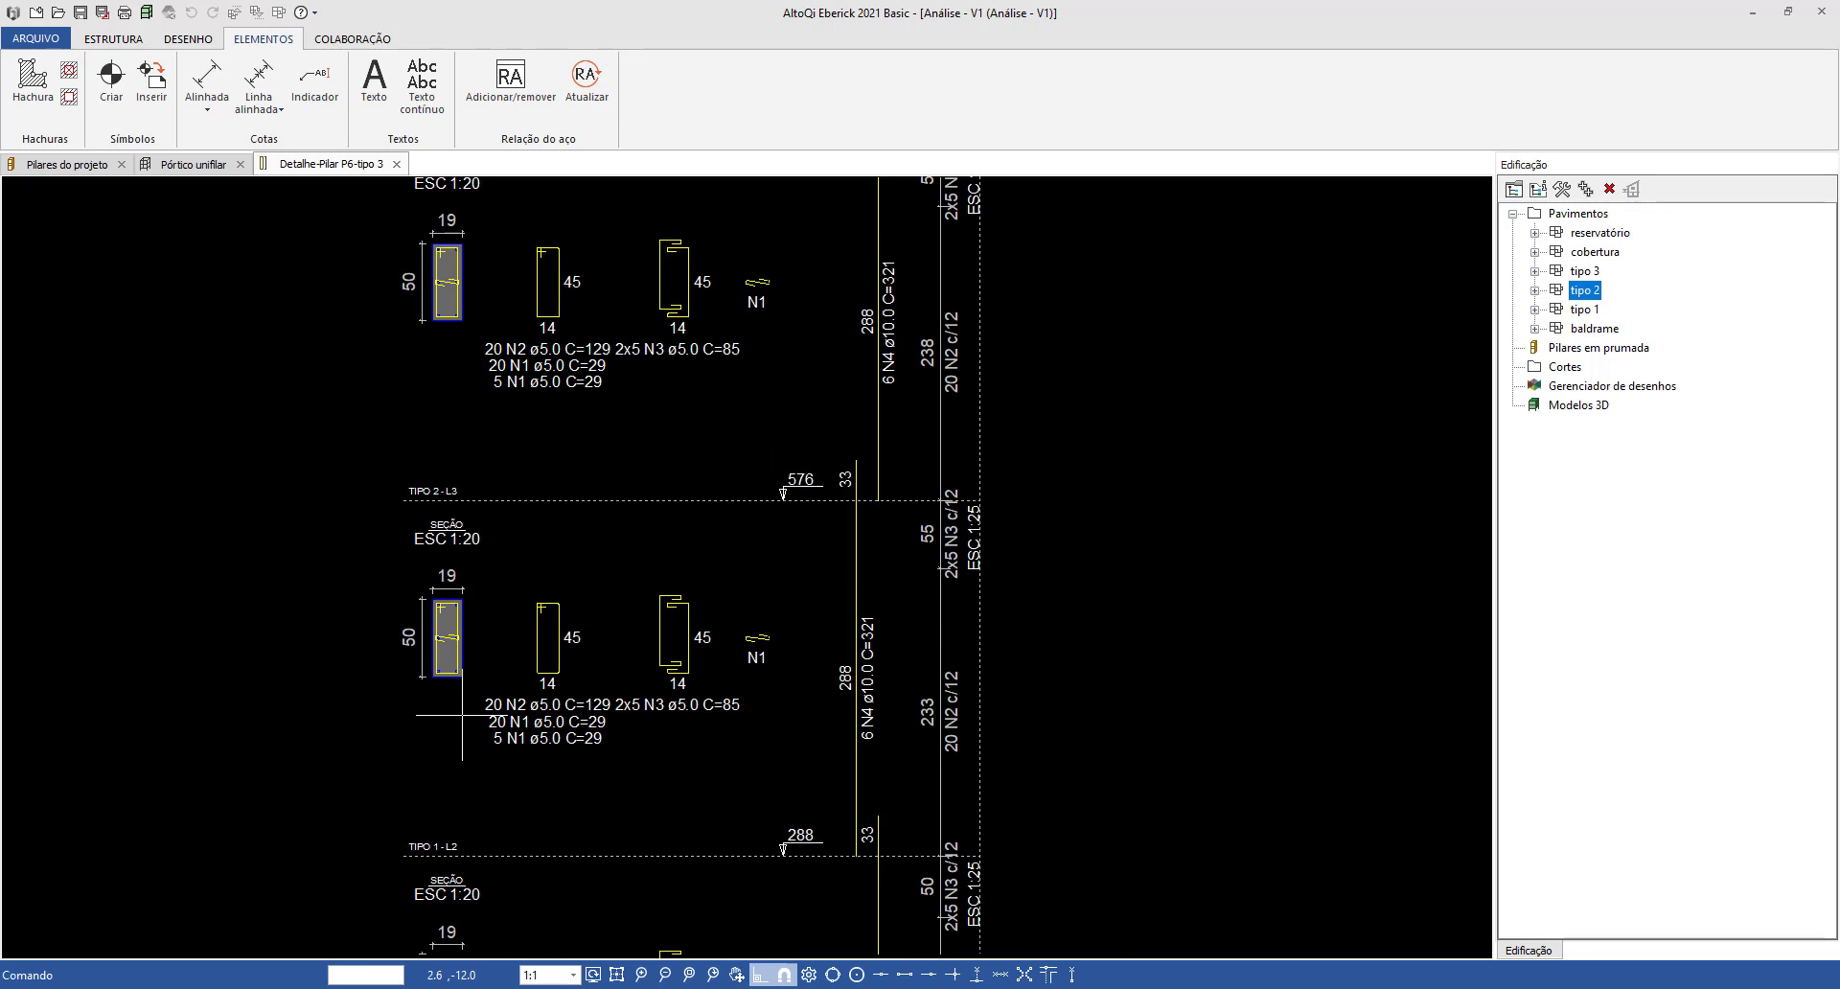
middle_click_drag(487, 702, 504, 601)
Set the detail drawing's scale to 1:20 and bring the P6 segment L3 cross-section into close view.
left_click(566, 975)
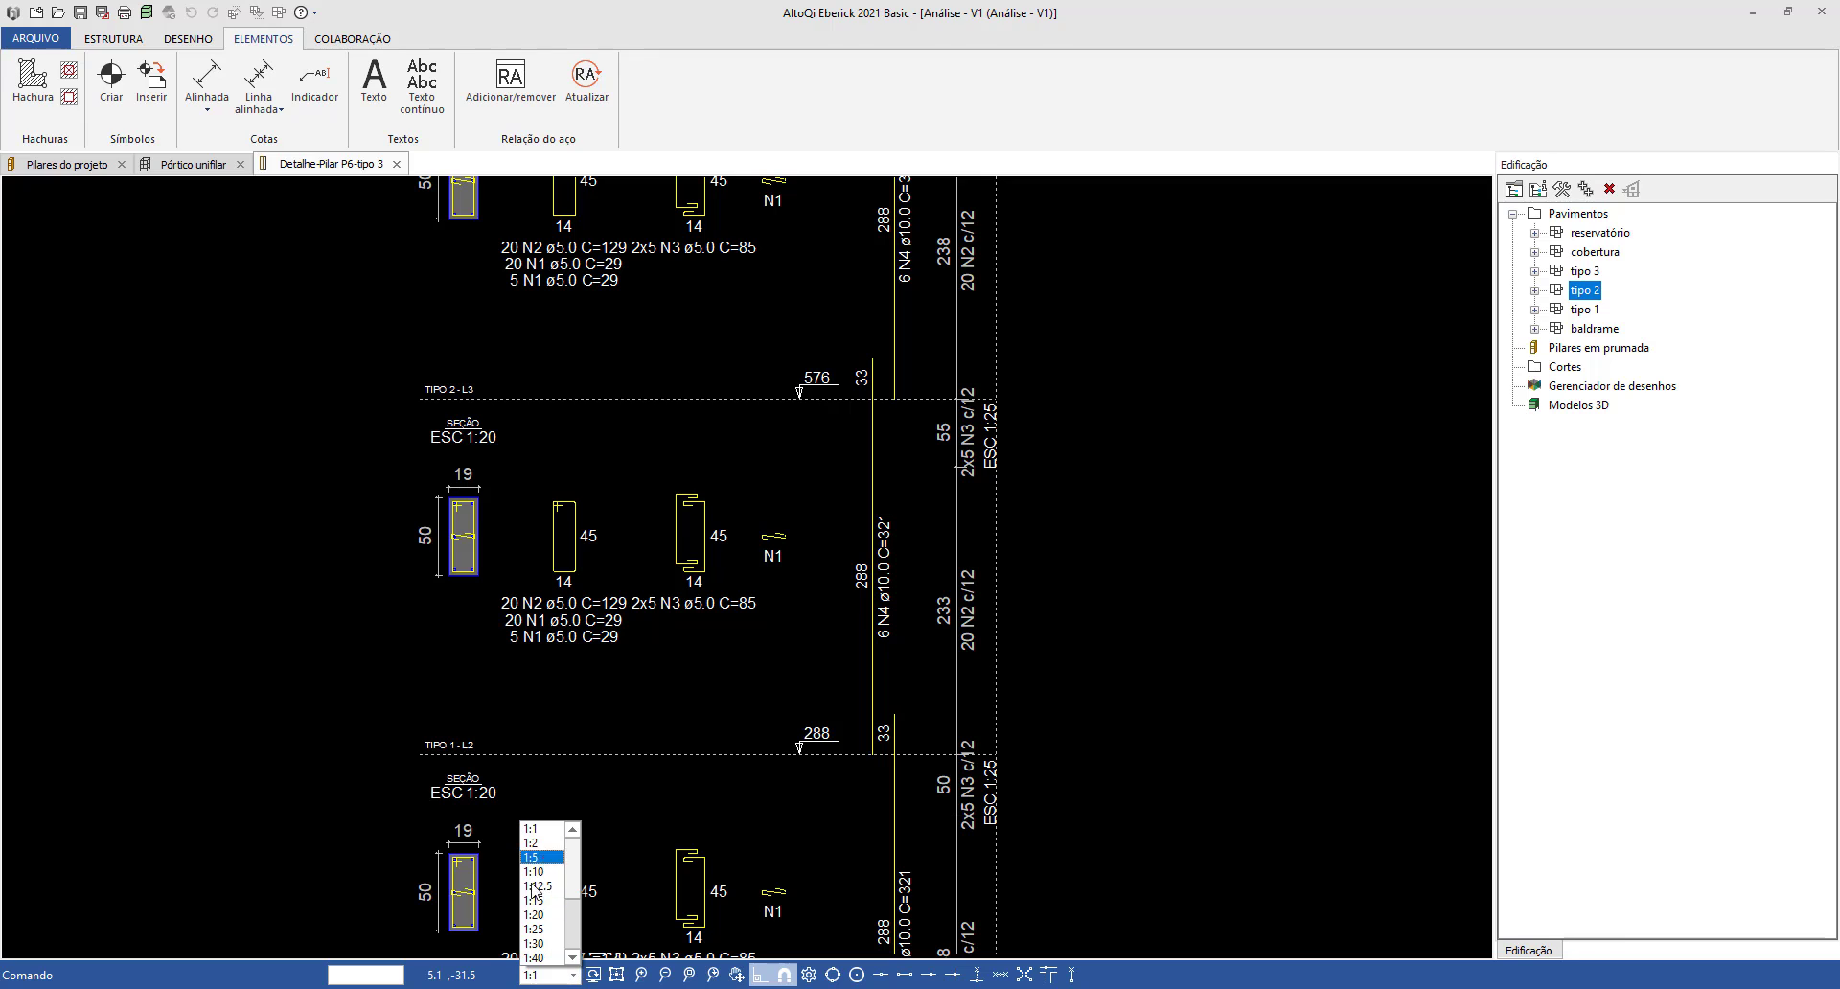
left_click(543, 917)
scroll(436, 523, "up", 8)
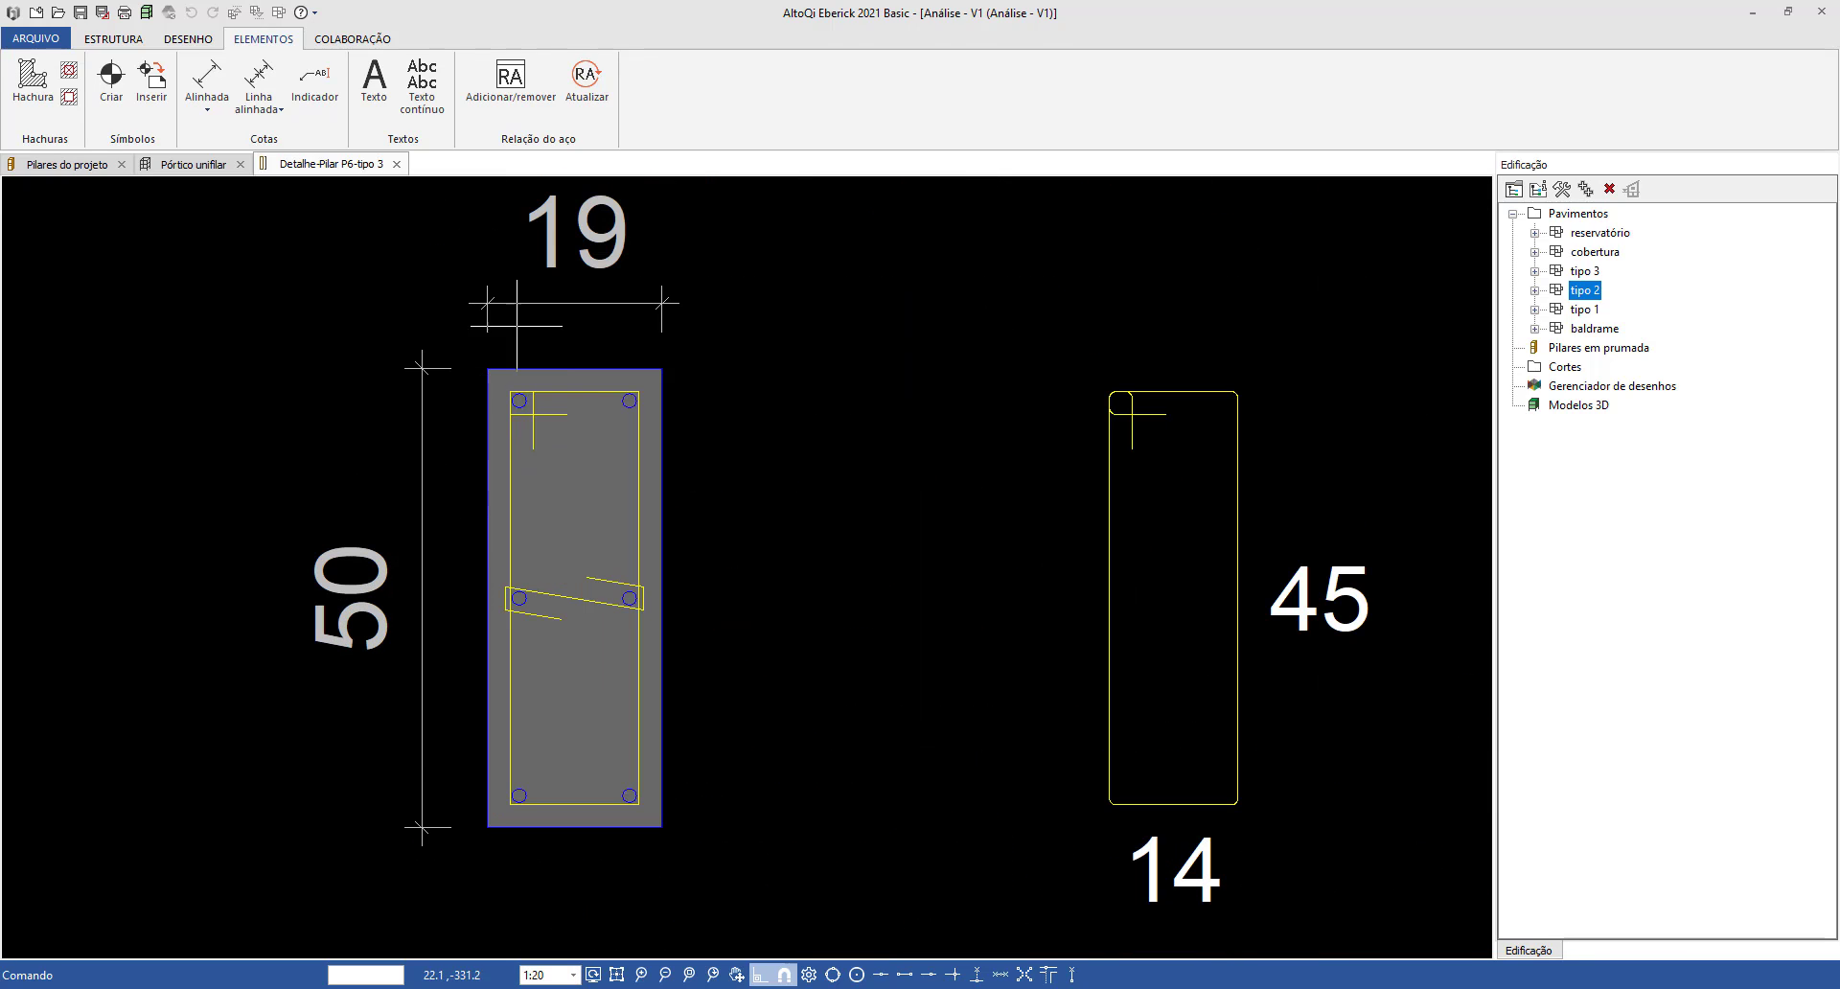
Calculate twice the column's smaller dimension, 19*2, in the calculator.
key("alt+Tab")
type("19*2")
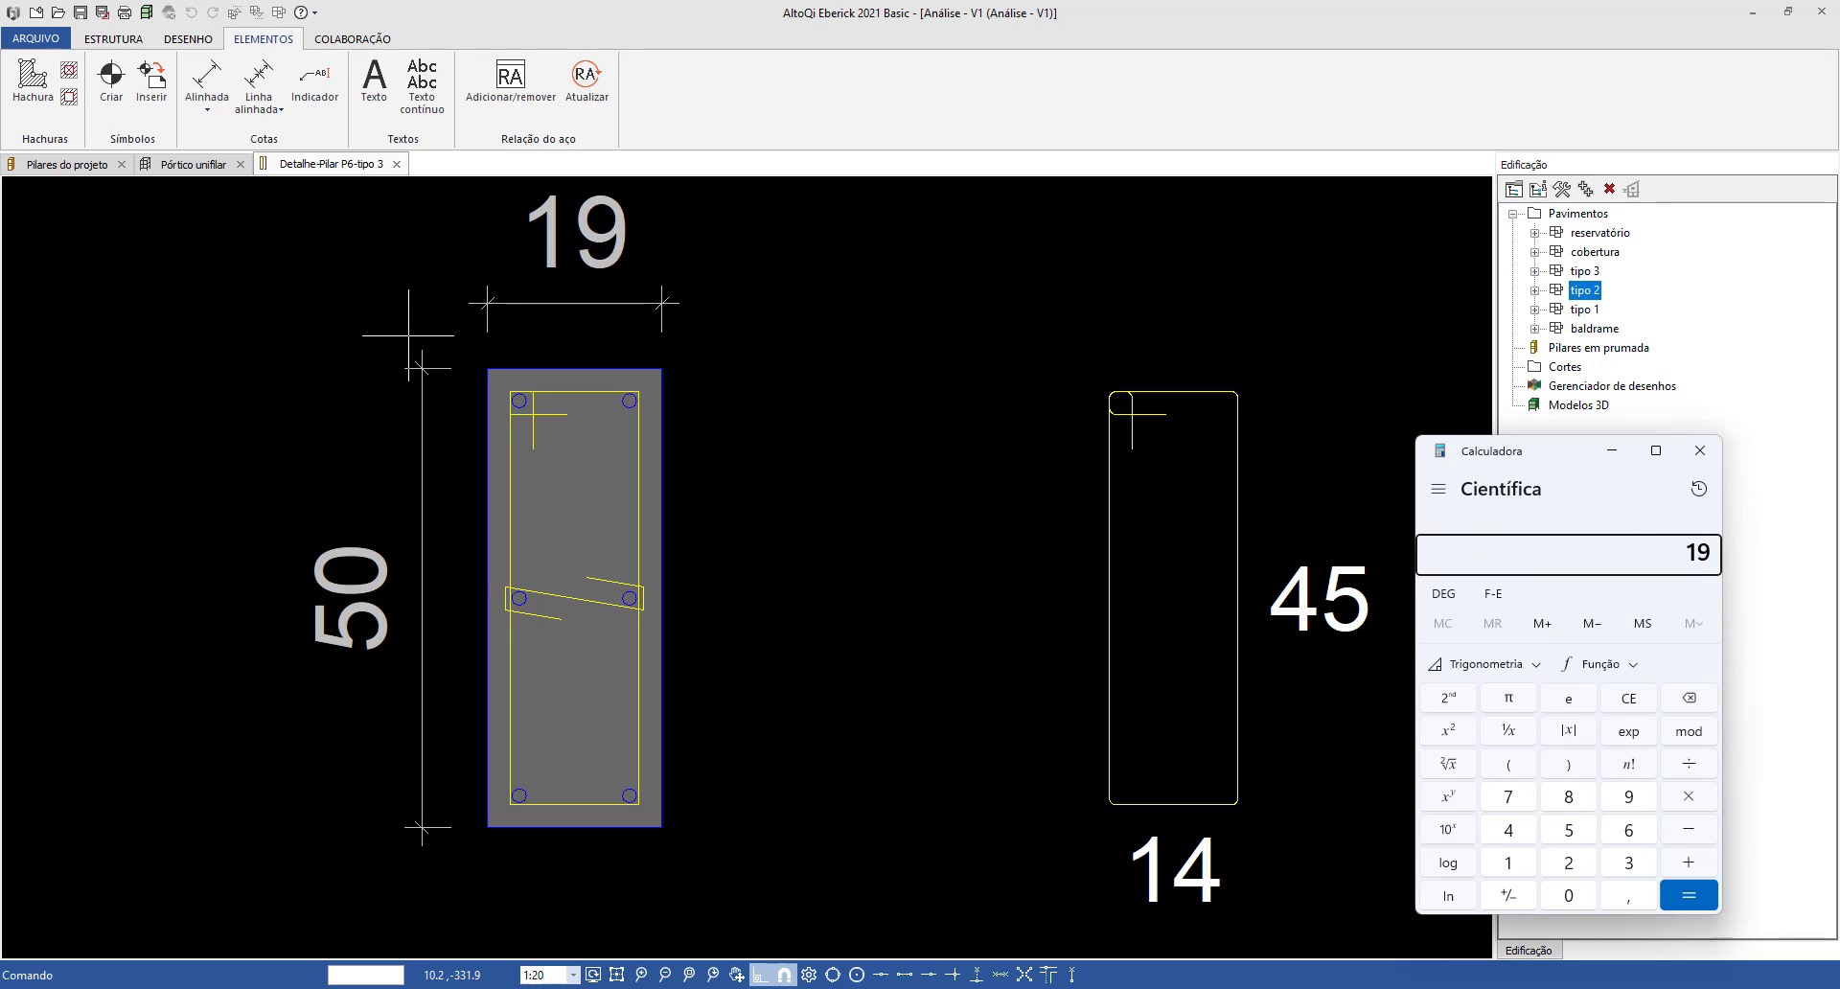
key("Return")
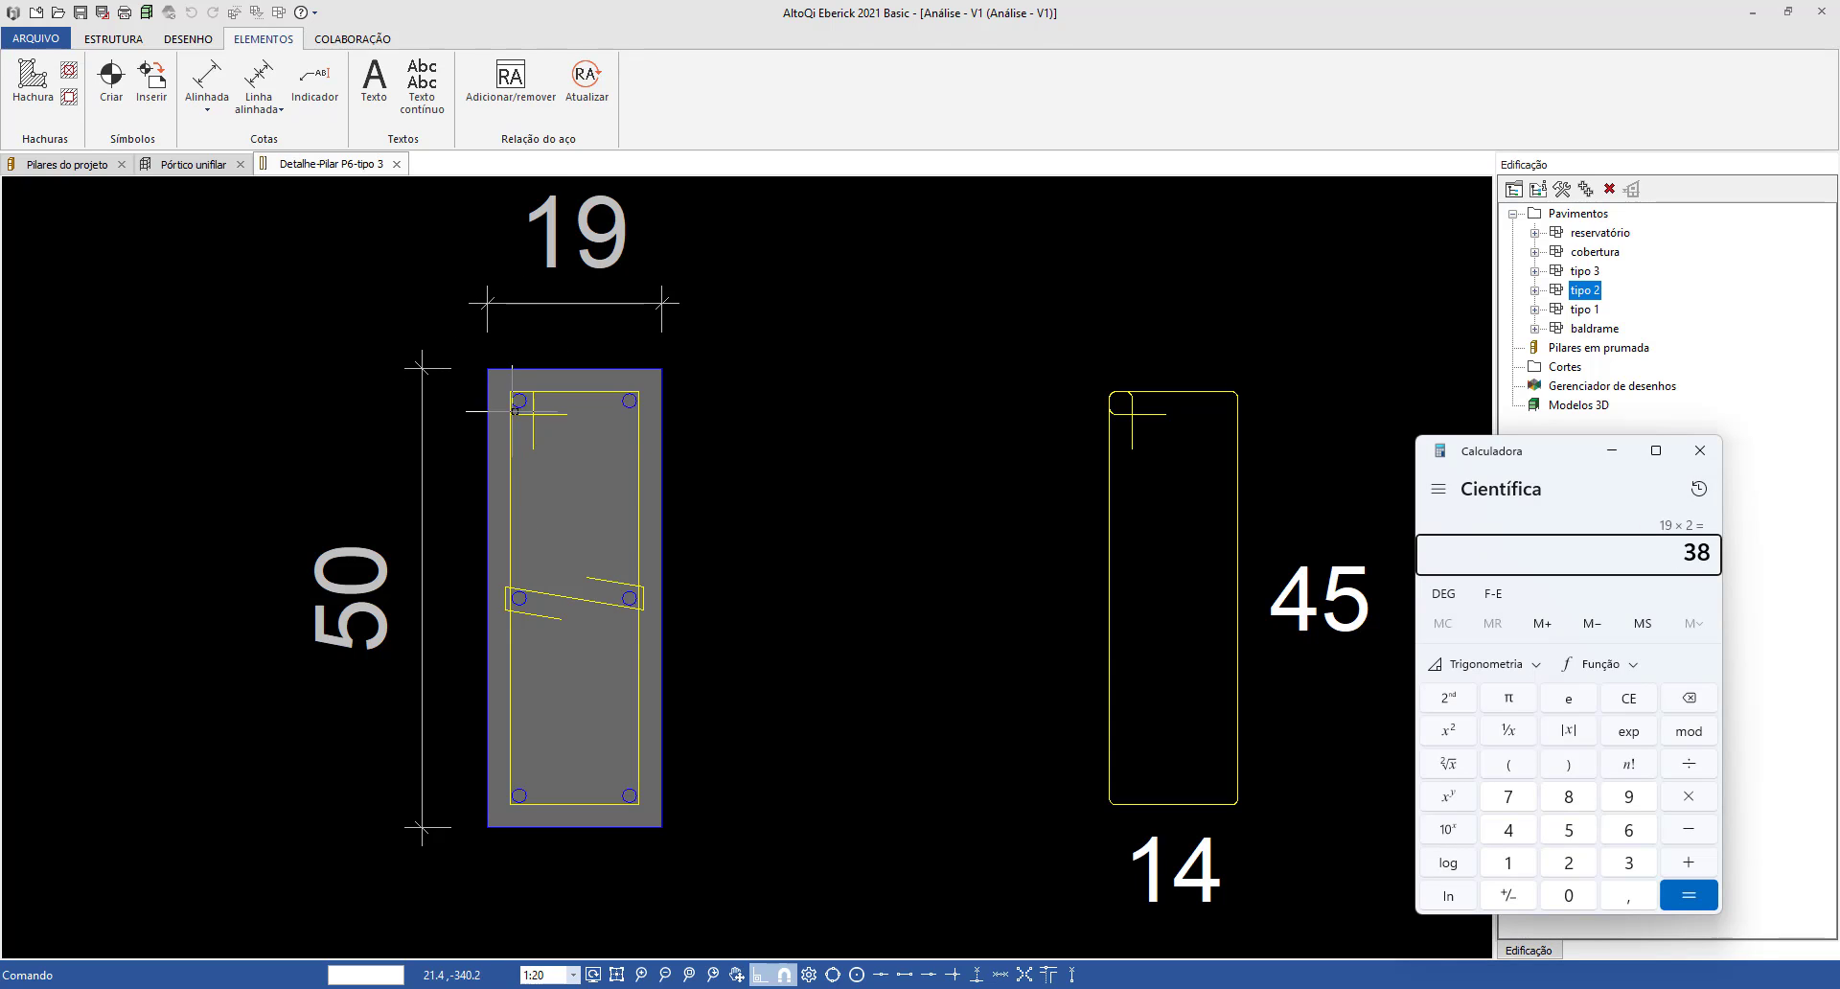
Measure the vertical distance between the lower and upper left corner bars in the 19 x 50 column section.
scroll(511, 408, "up", 1)
middle_click_drag(528, 471, 525, 328)
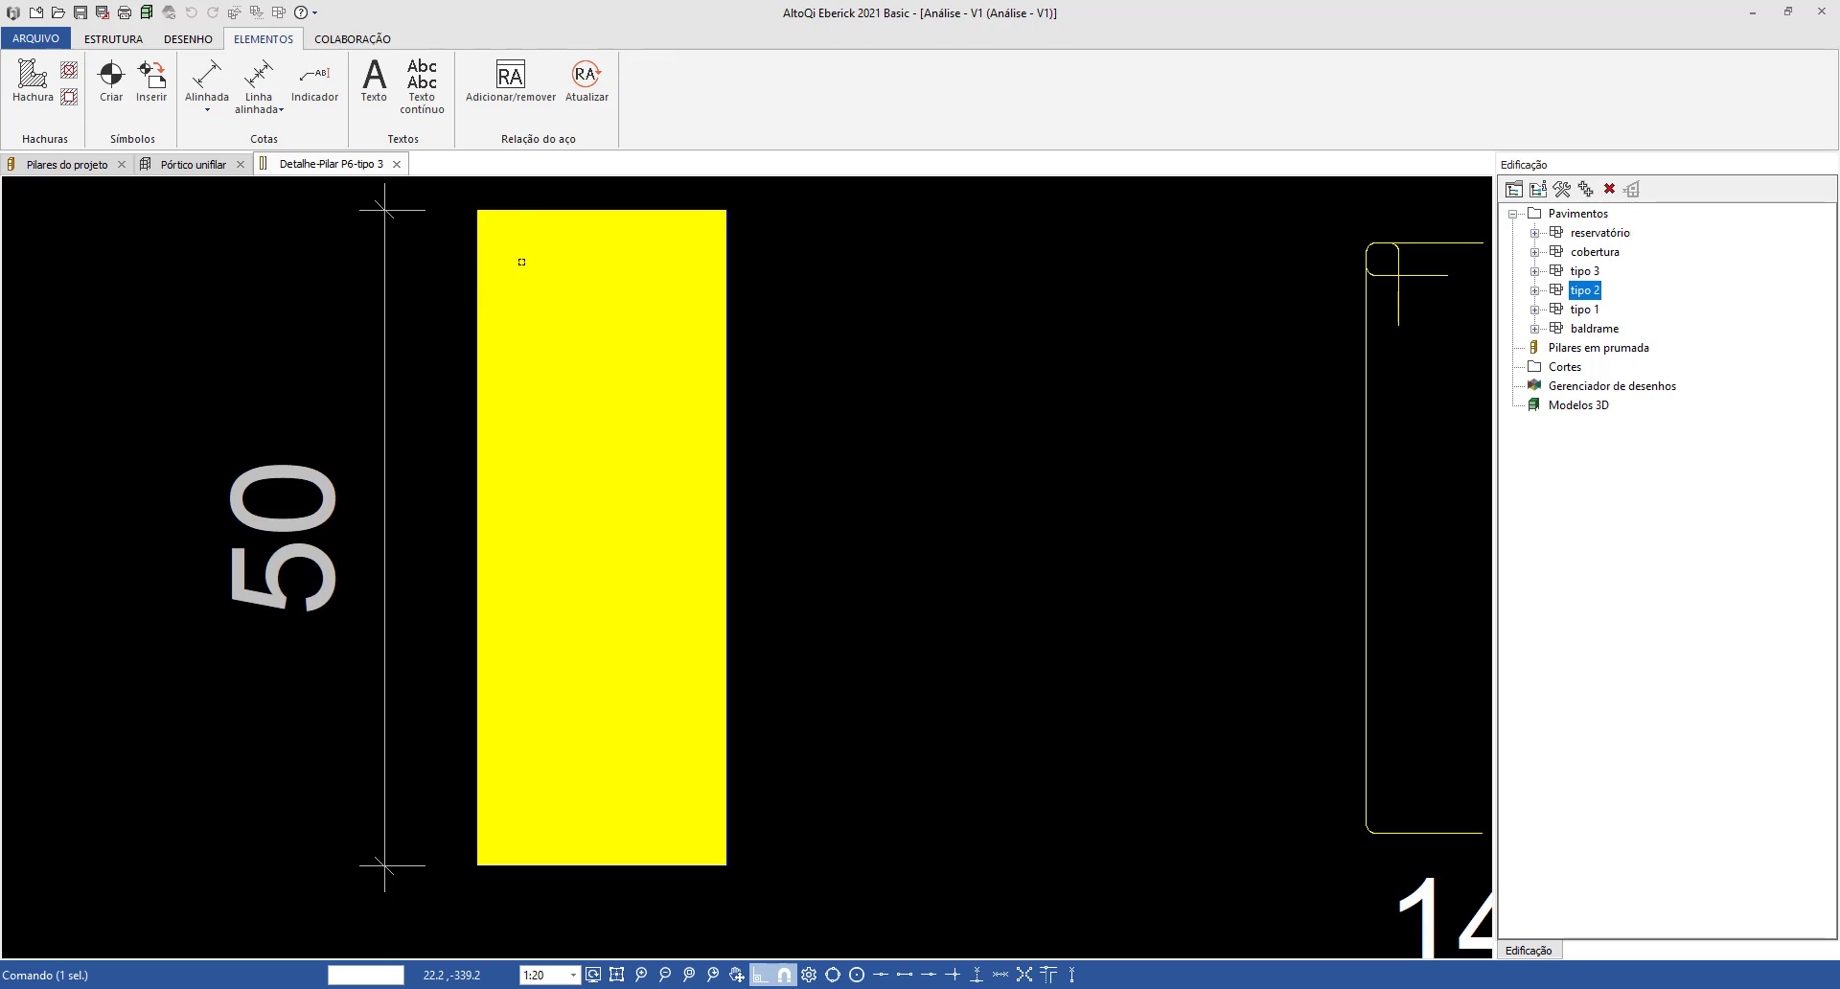
left_click(540, 827)
key("alt+Tab")
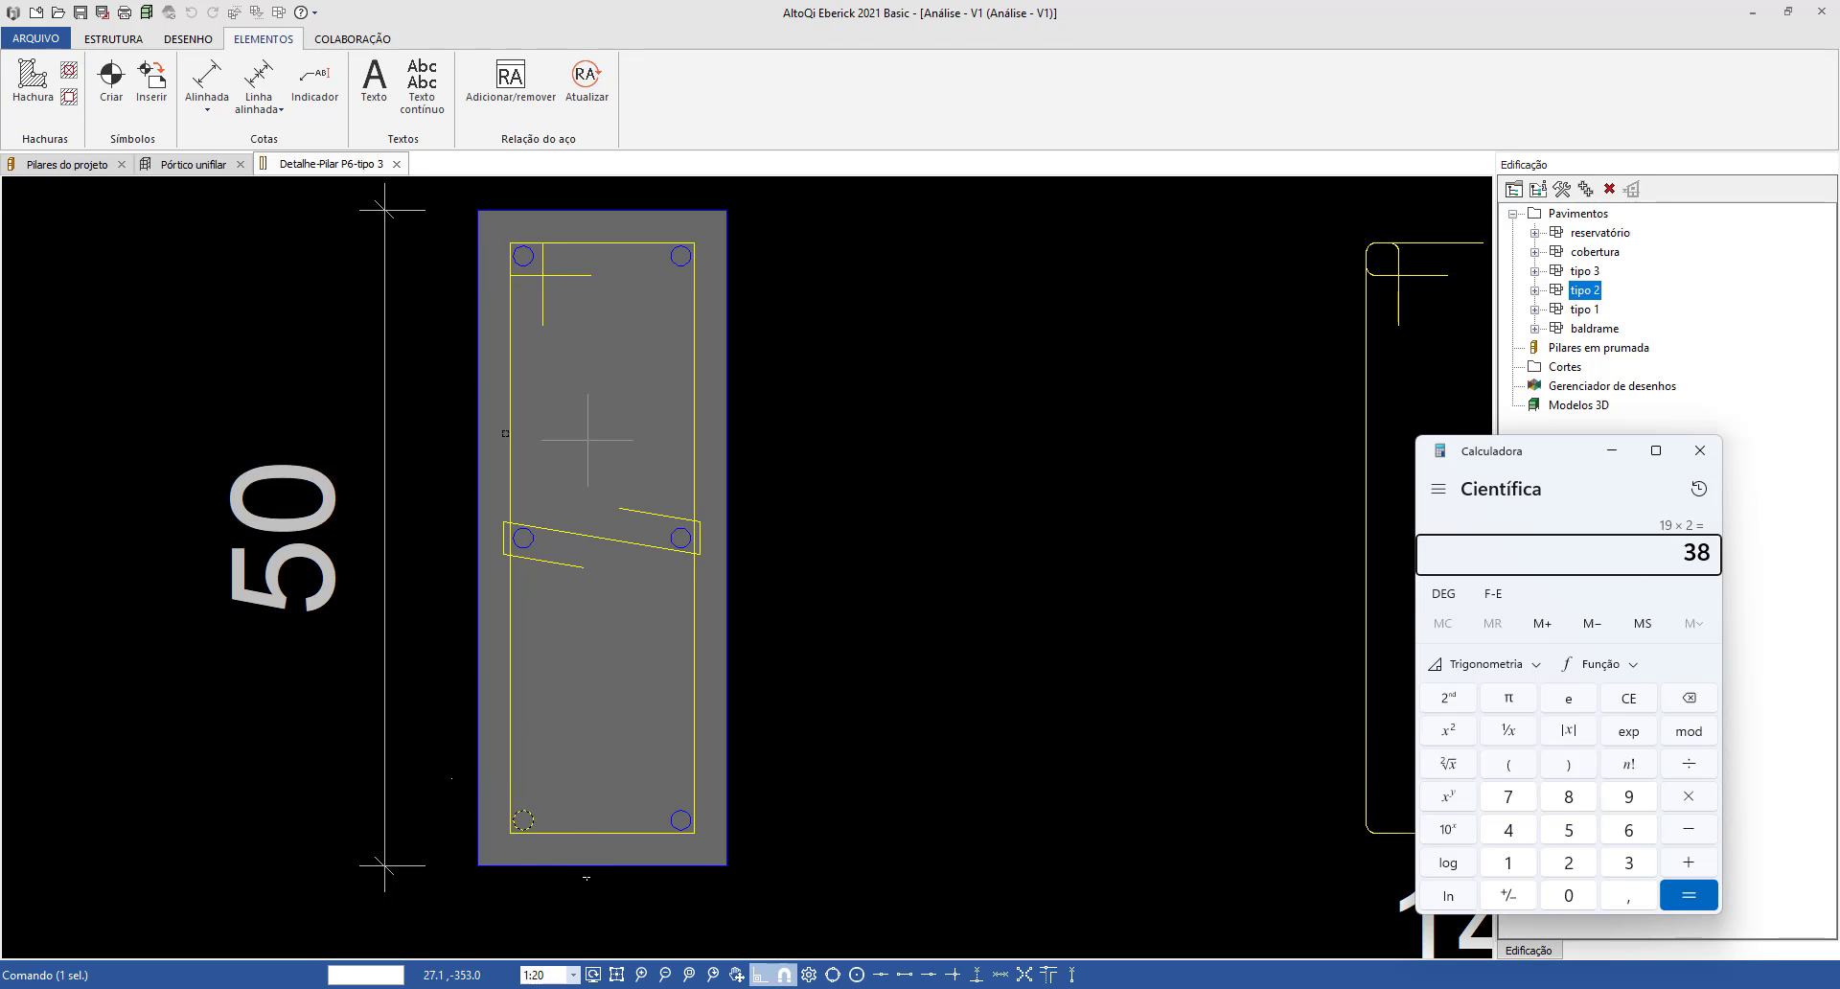
left_click(441, 496)
key("Return")
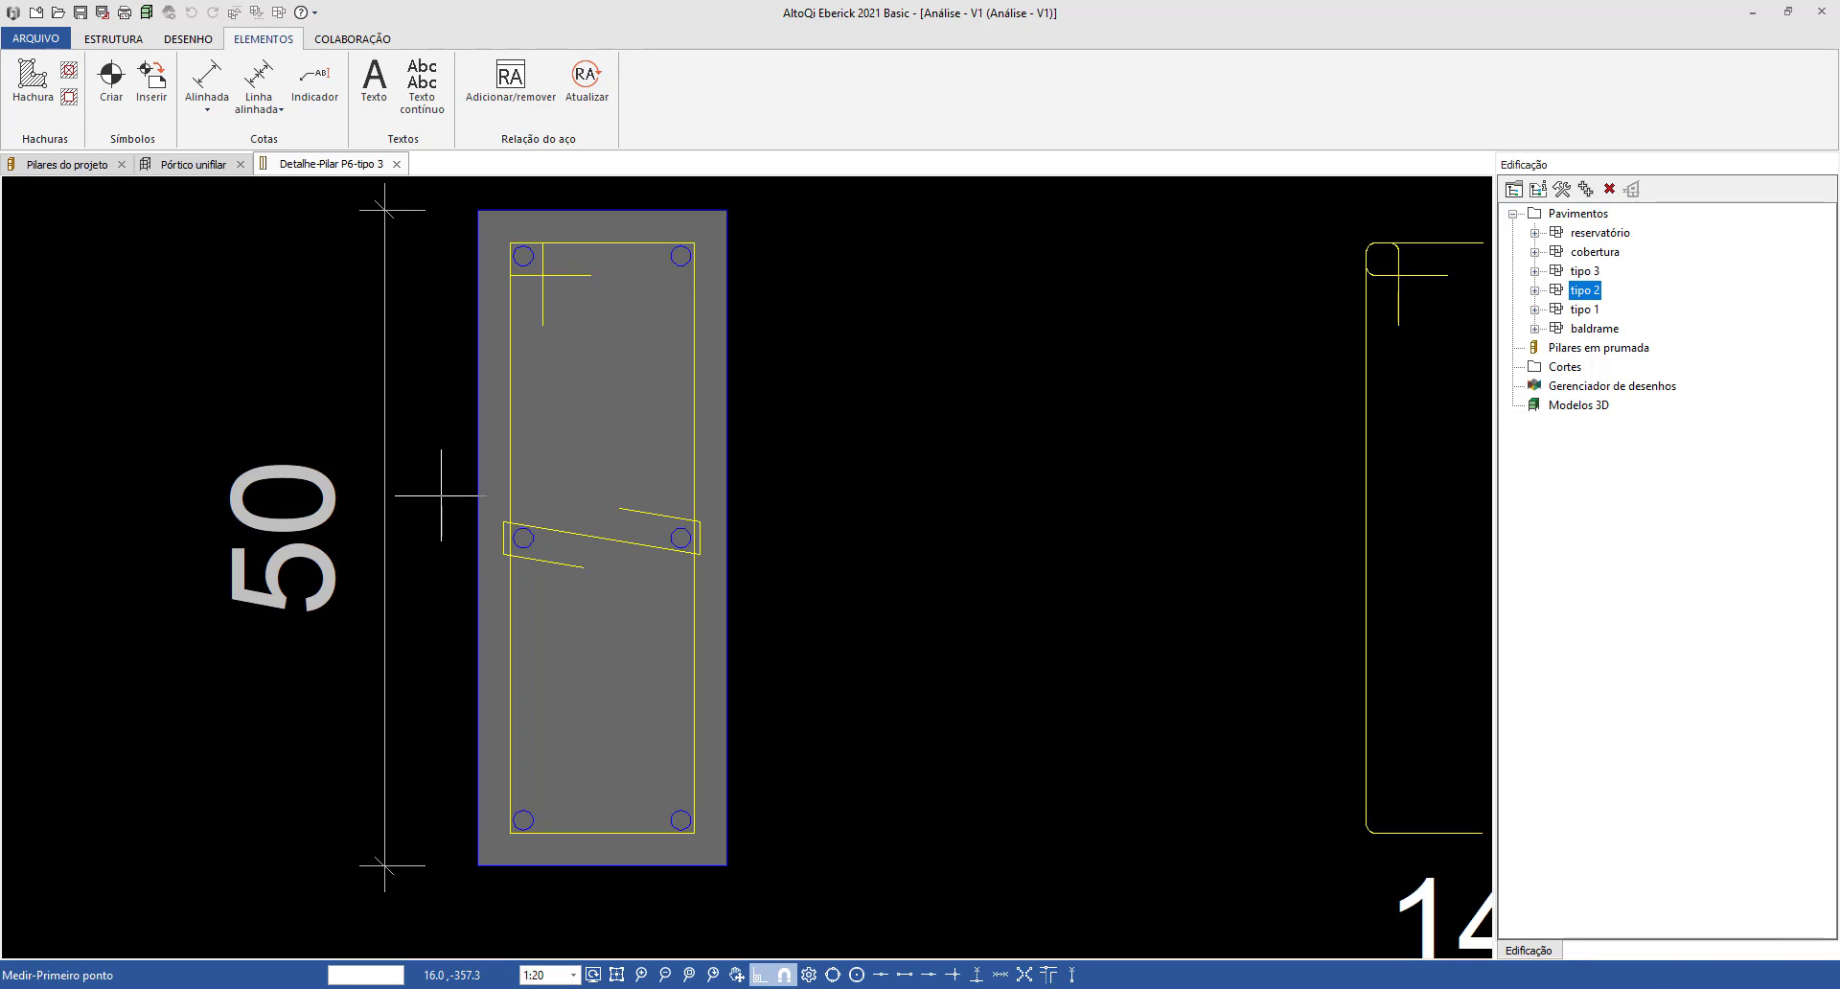
left_click(524, 819)
left_click(523, 263)
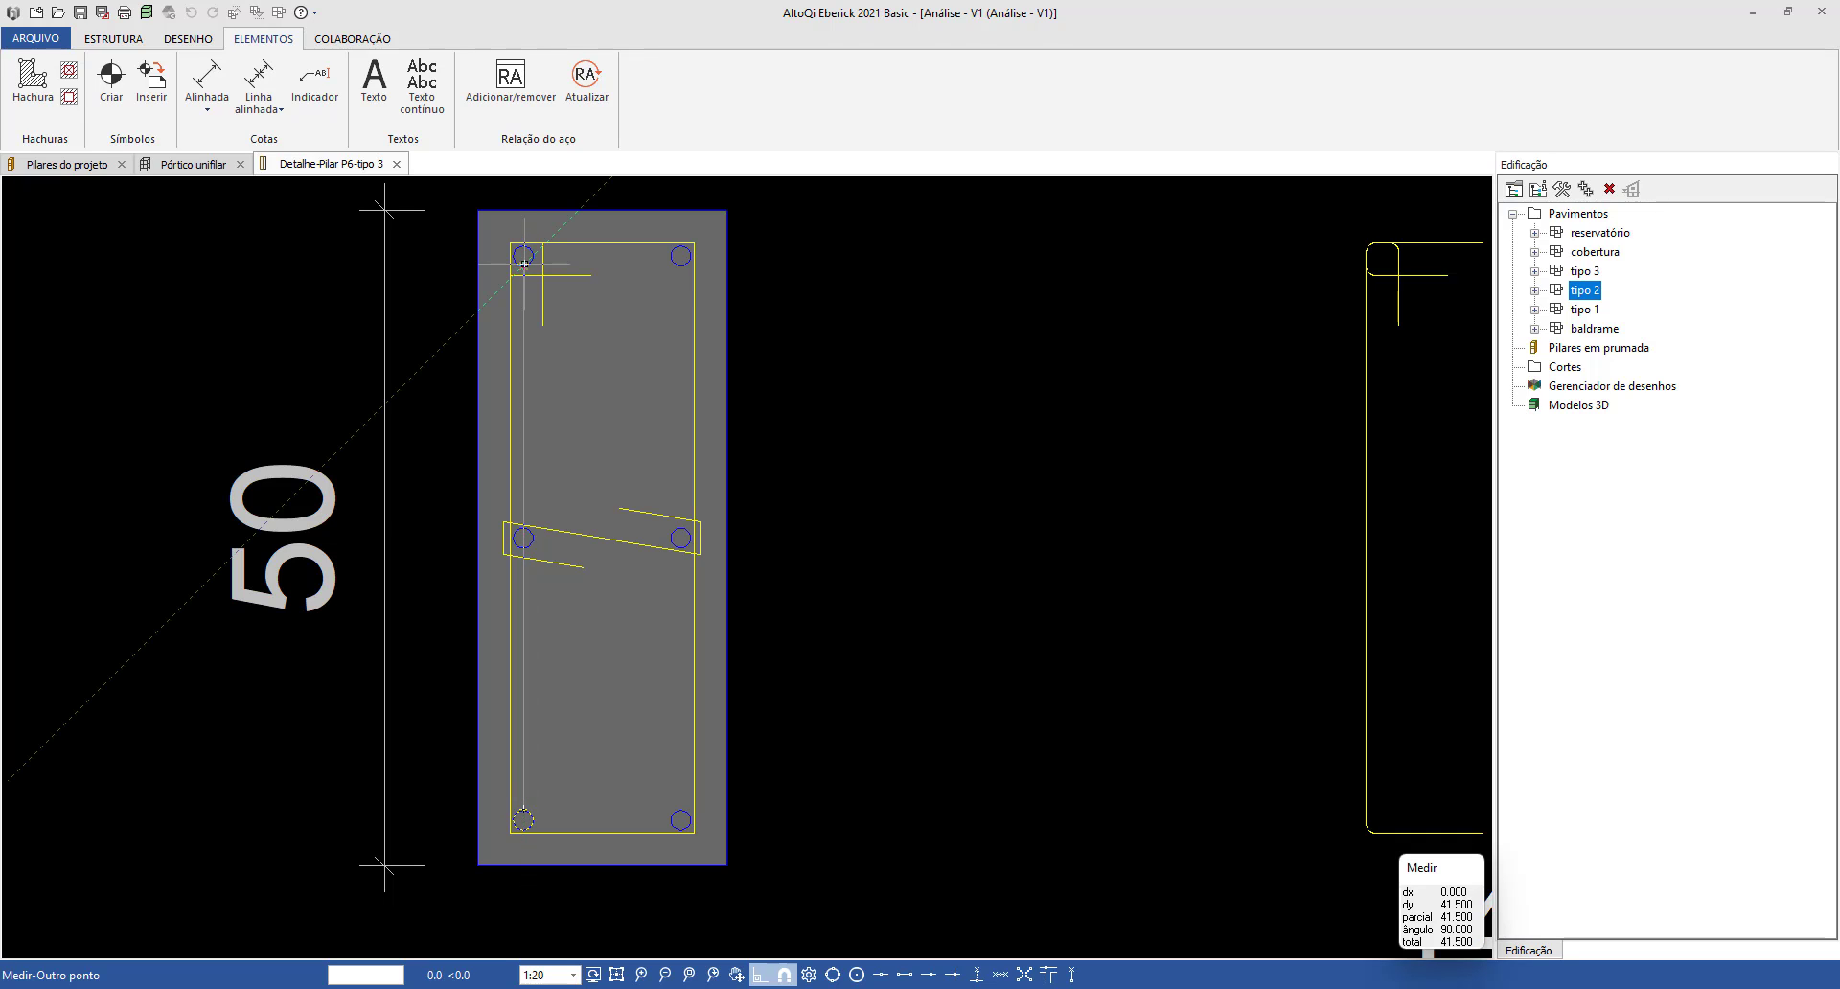
key("Escape")
Compare the section's bar layout with the NBR 6118 maximum bar spacing rule, then return to Eberick's column and stirrup details.
scroll(822, 382, "down", 3)
scroll(577, 449, "up", 4)
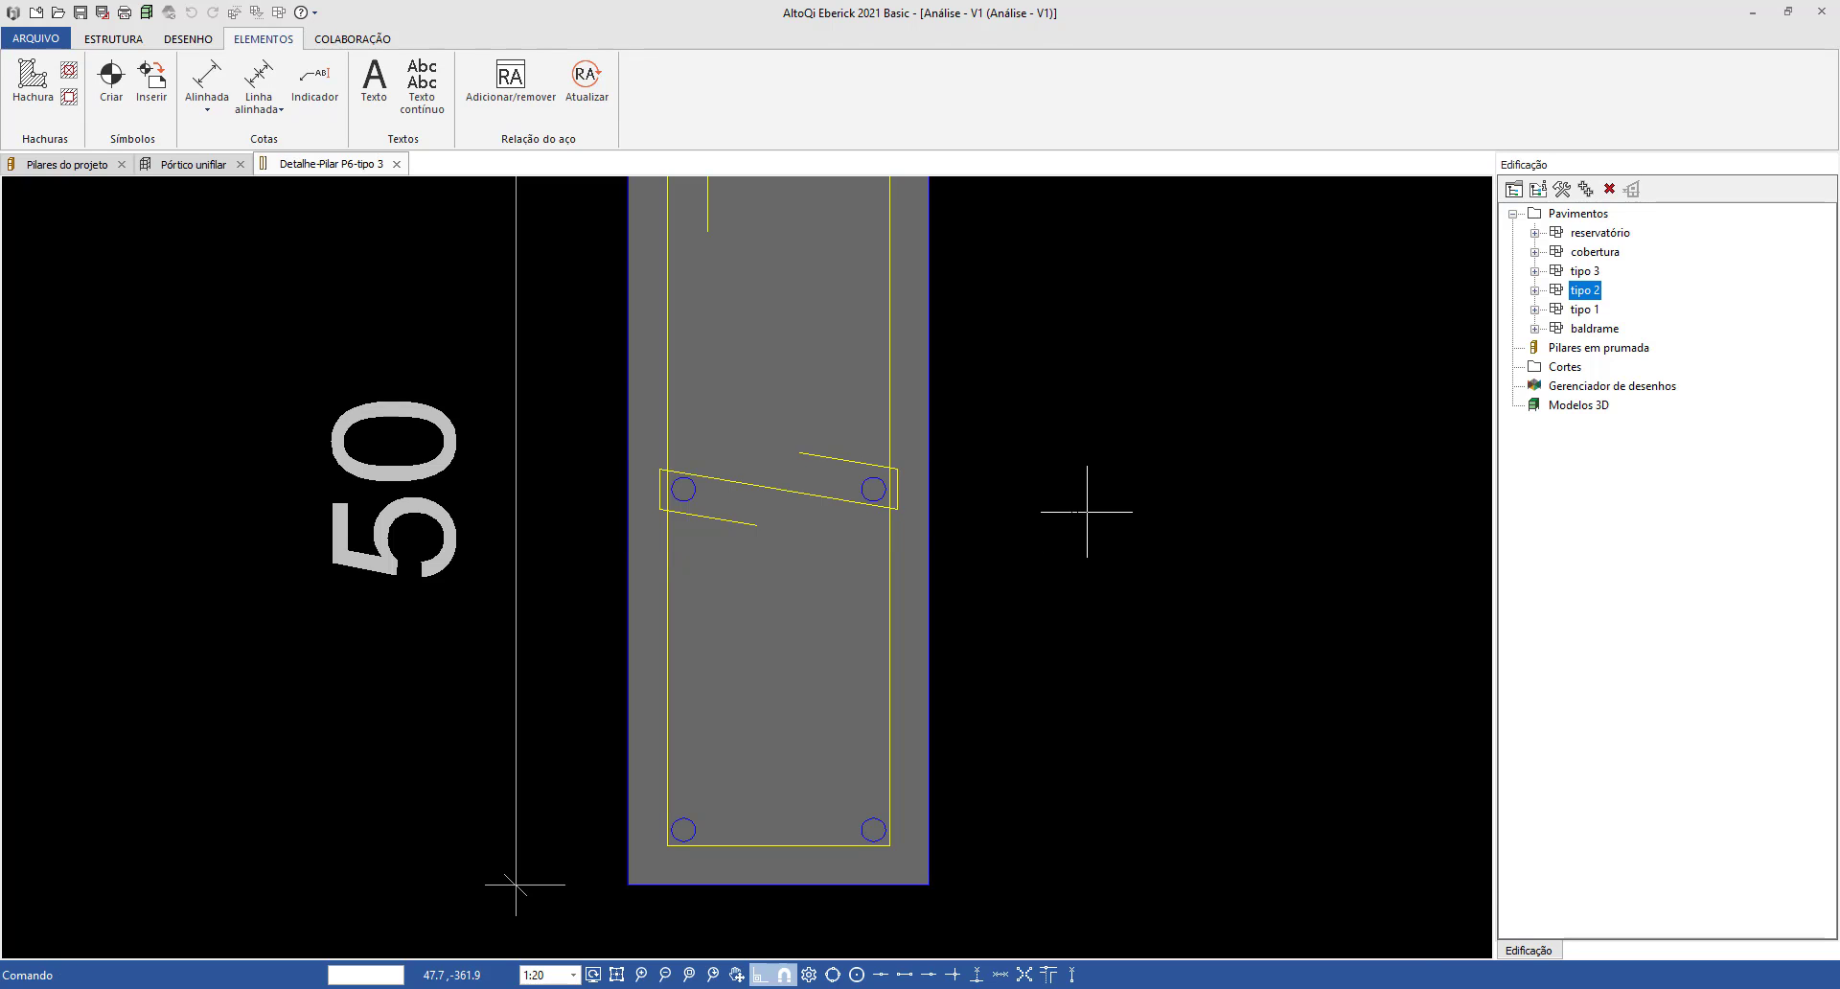
scroll(1087, 512, "down", 4)
middle_click_drag(1191, 481, 880, 487)
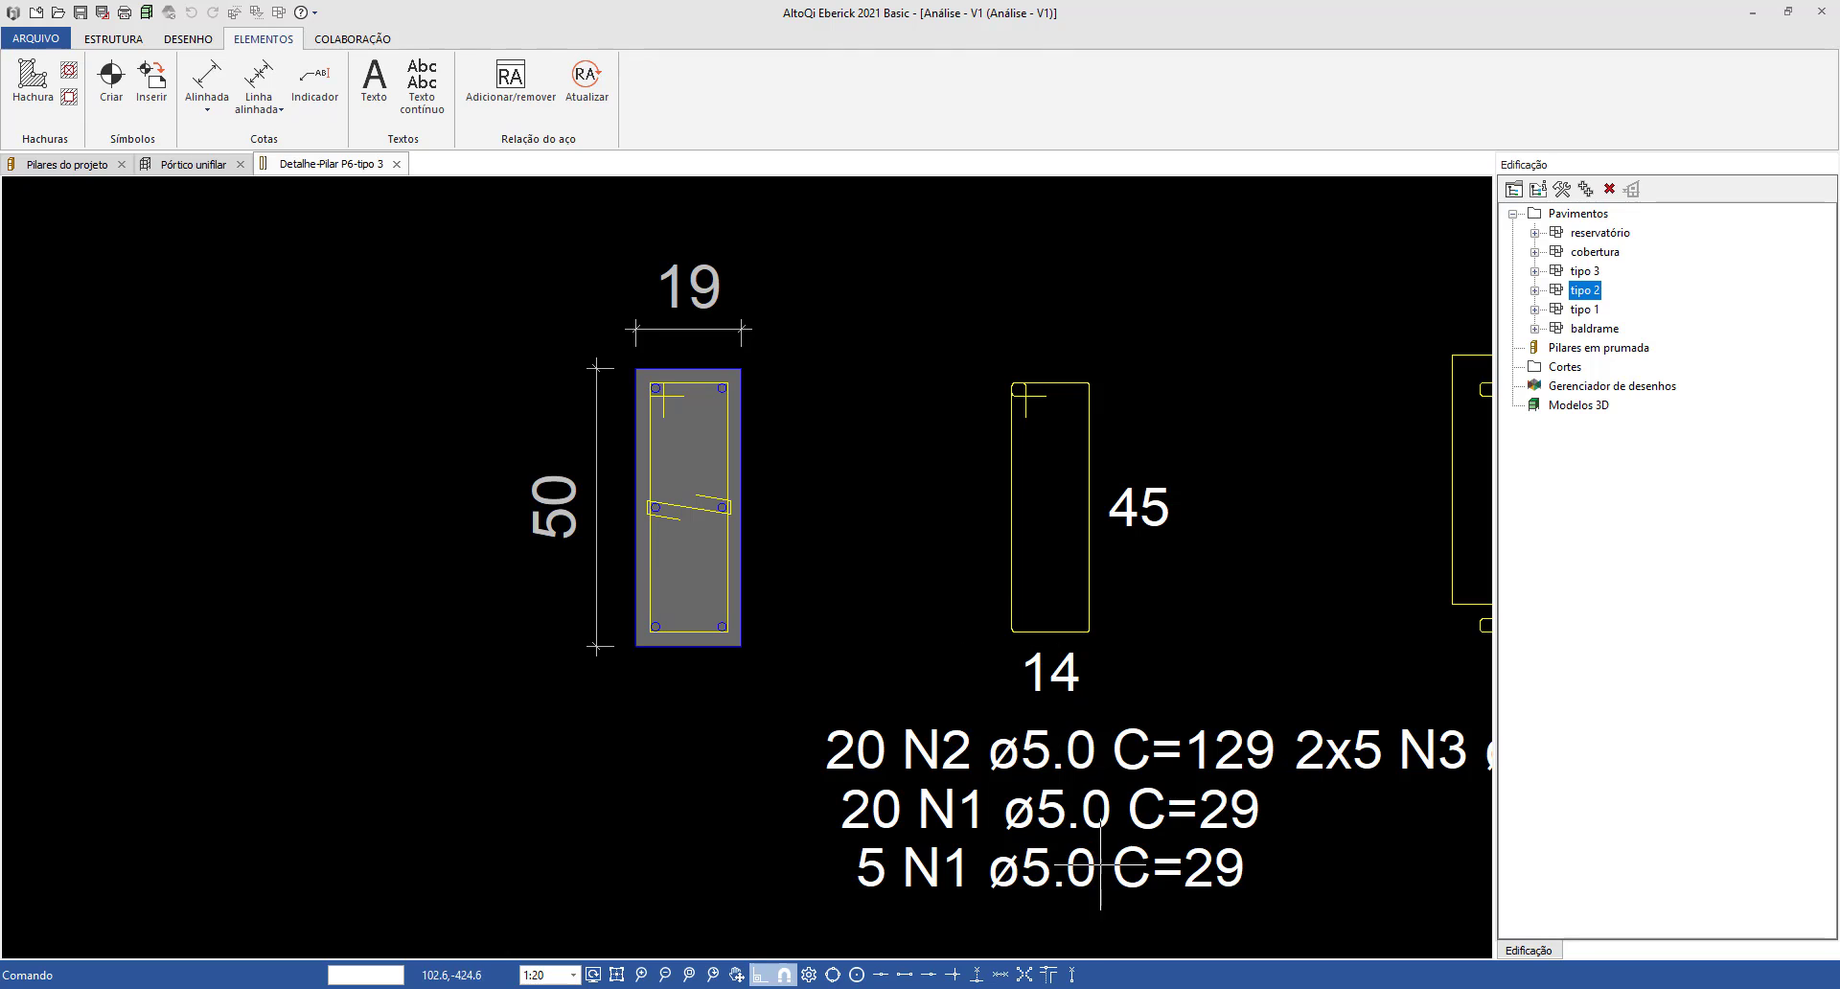
left_click(1089, 988)
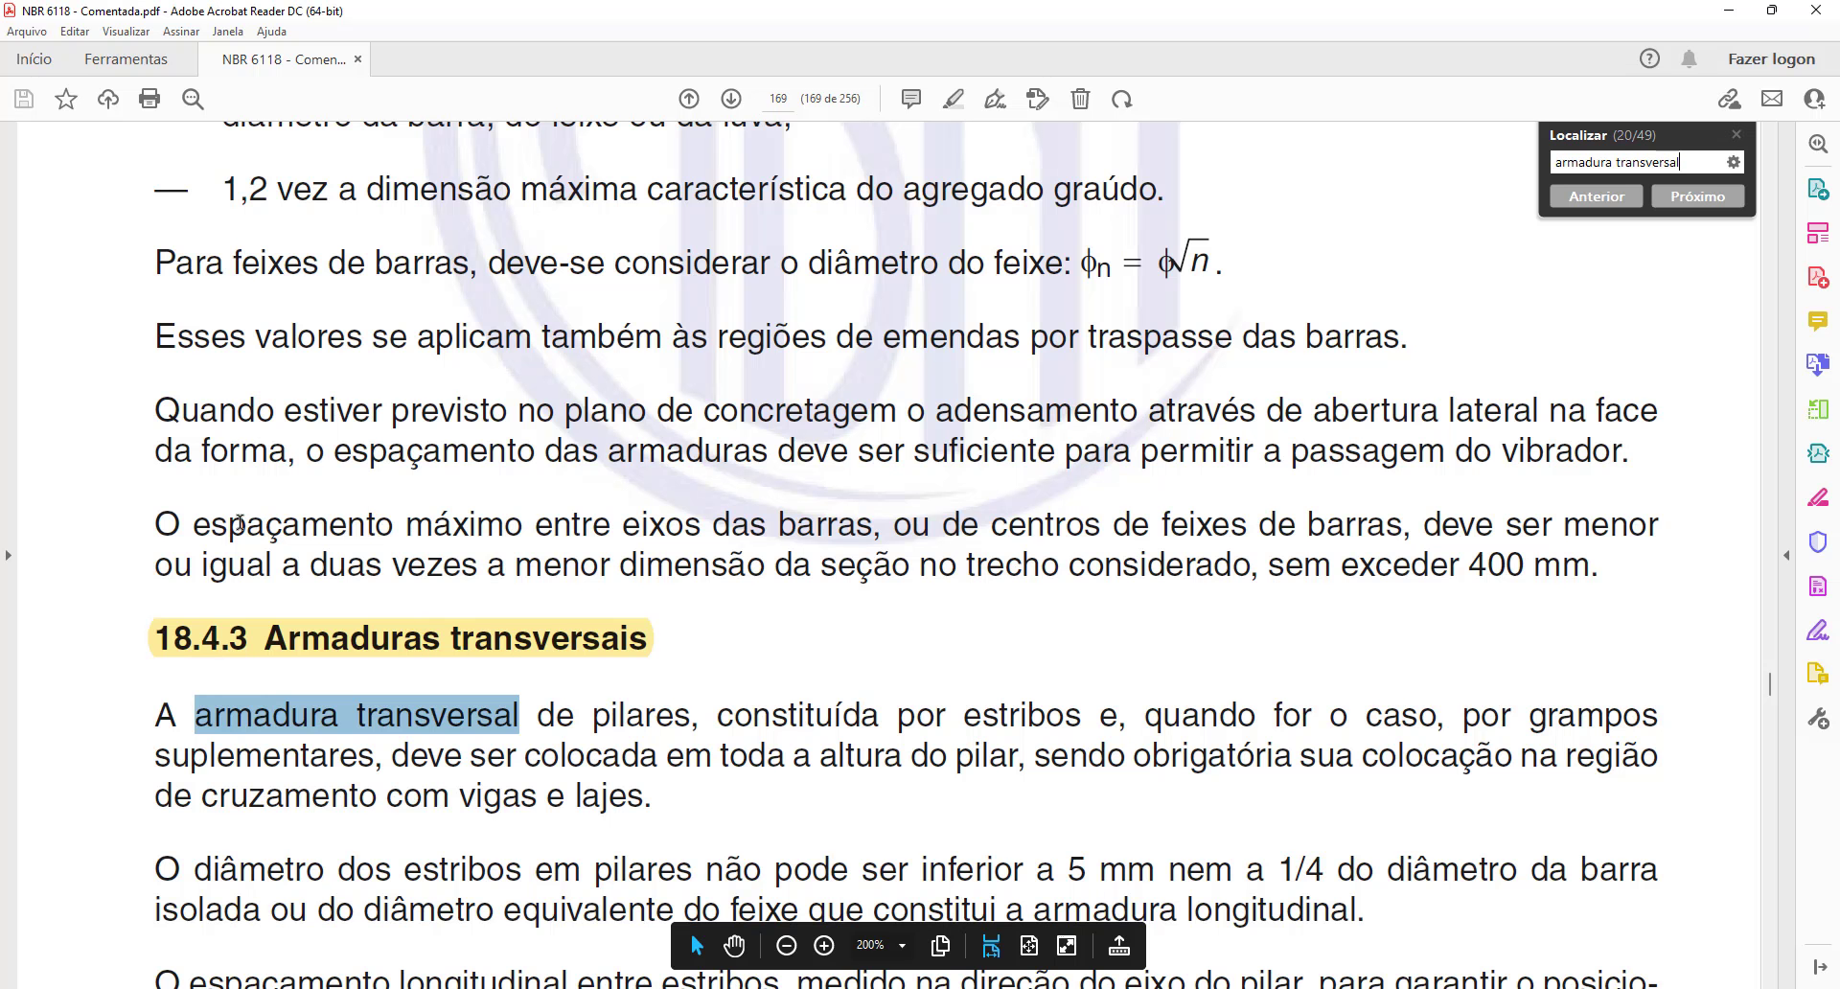
left_click(1730, 11)
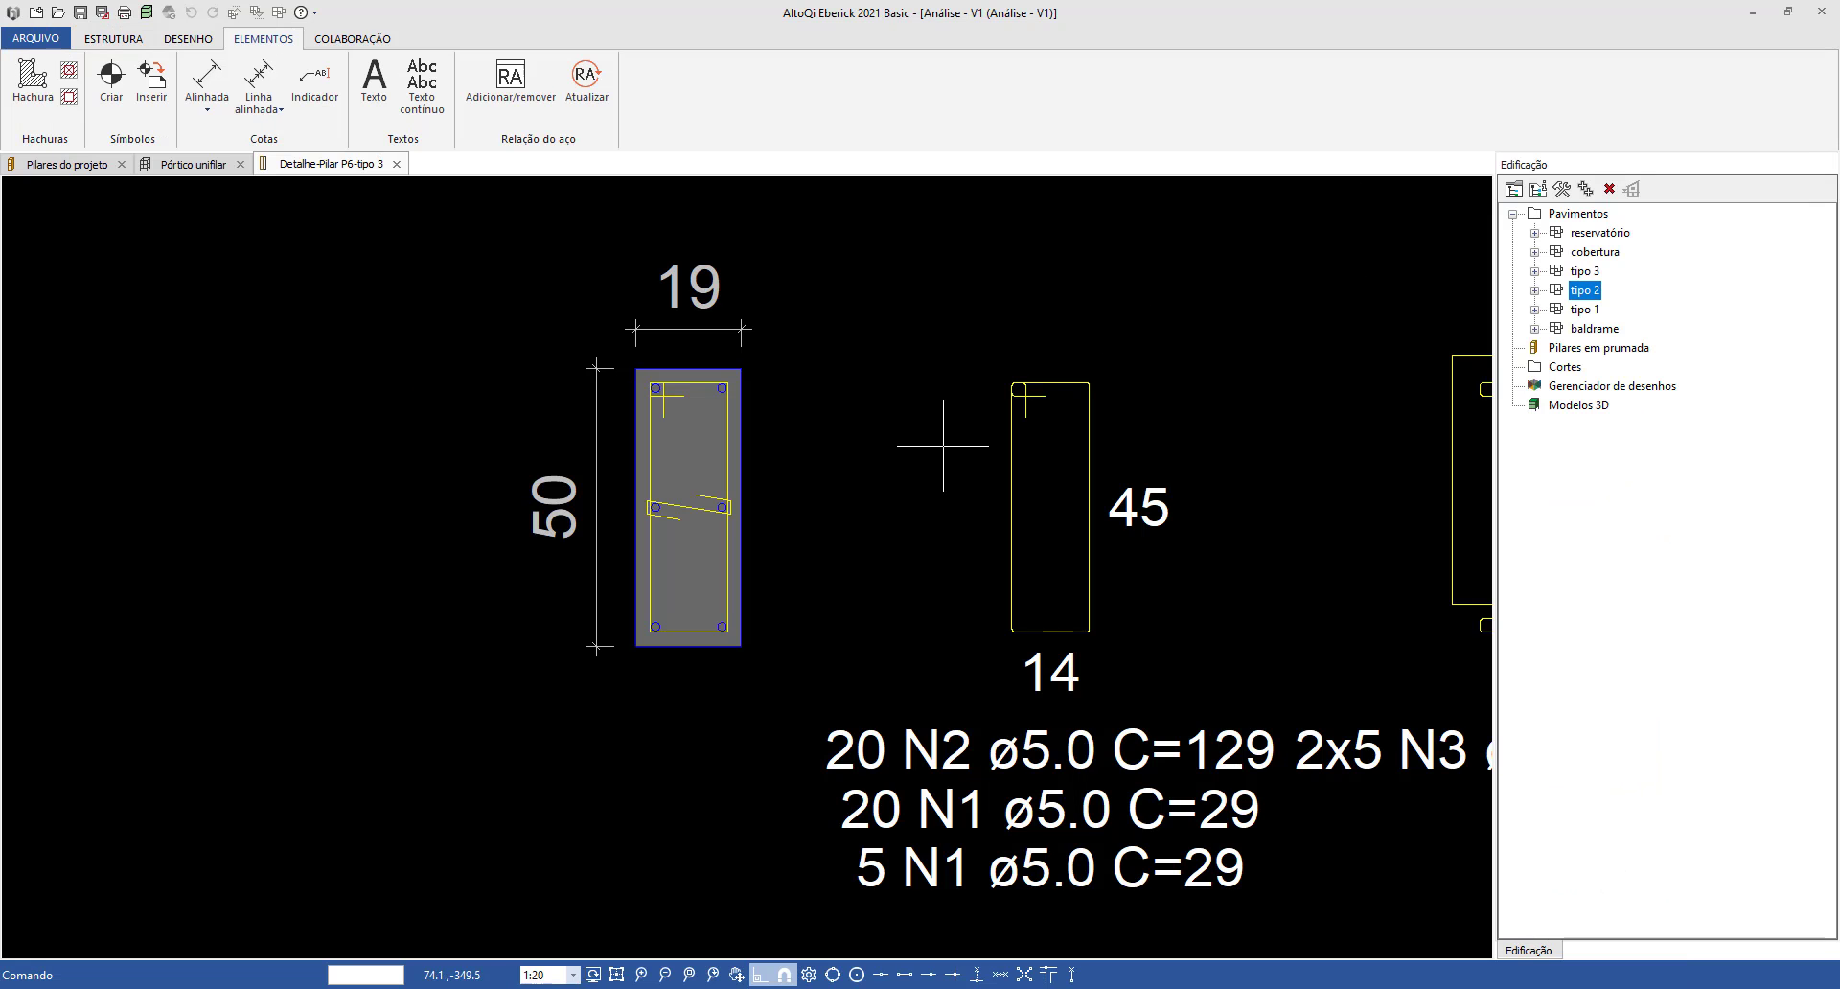
middle_click_drag(985, 449, 780, 437)
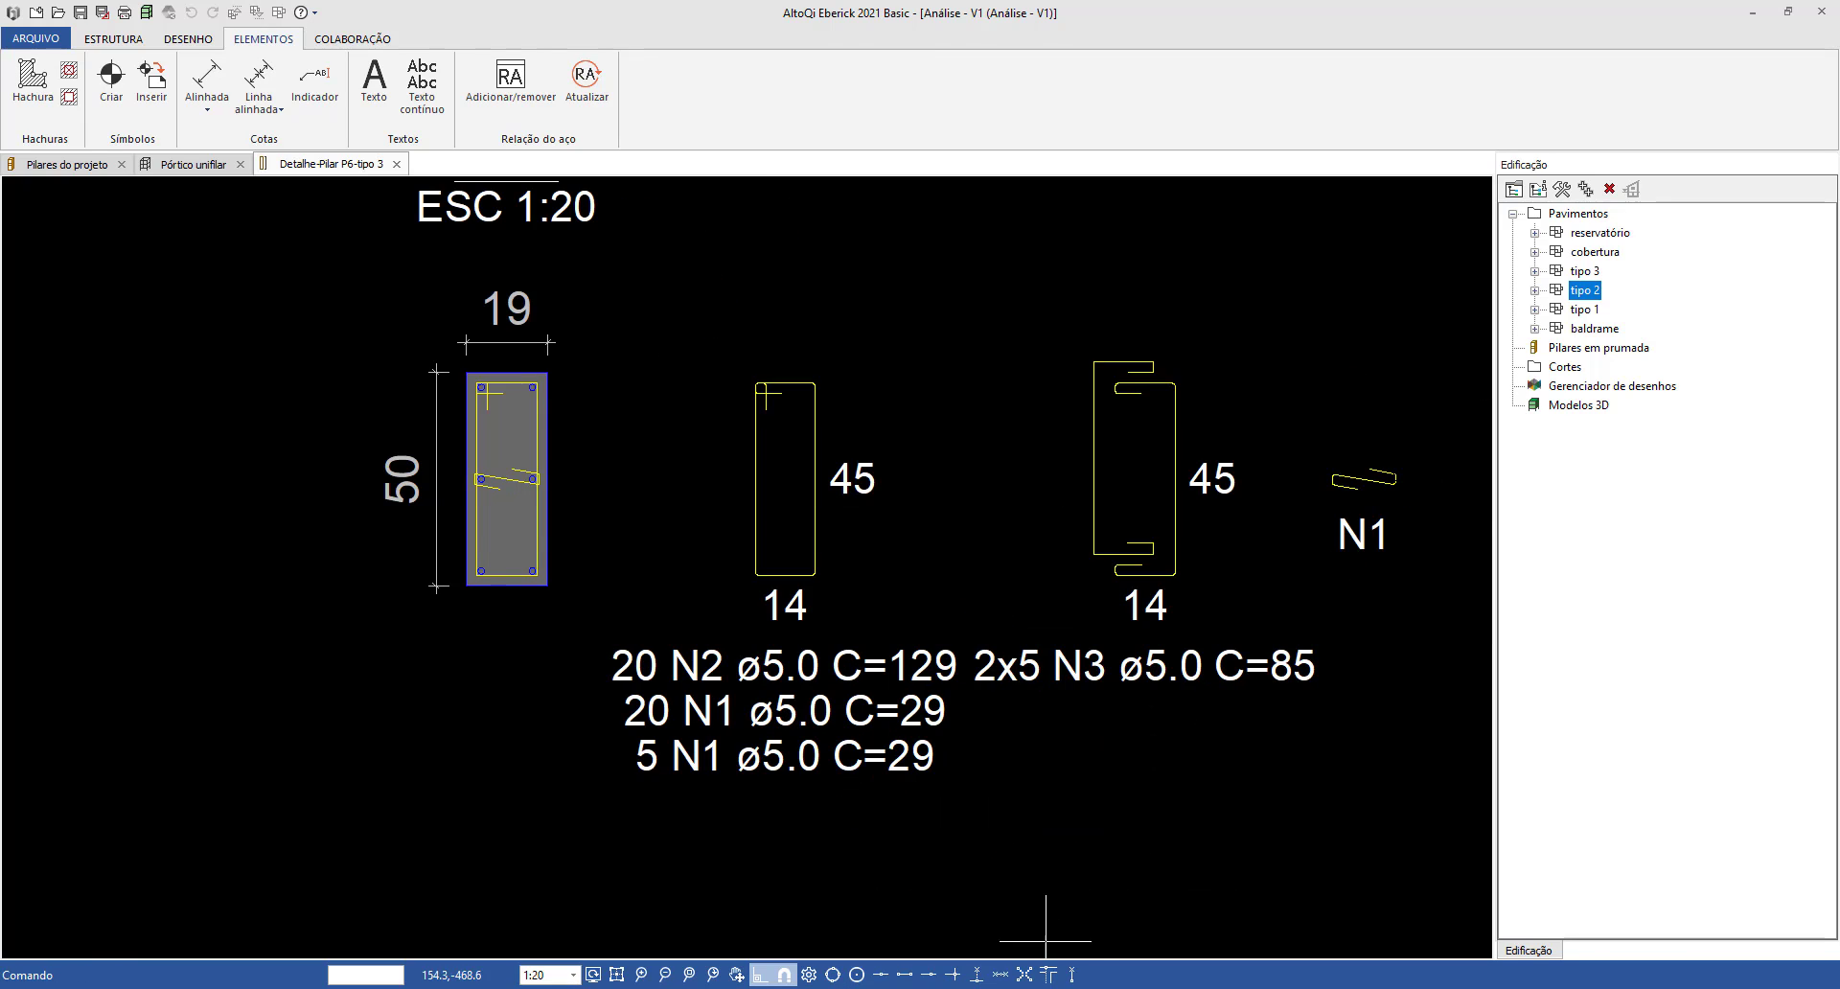
Switch to PCalc, set the reinforcement to three bars along the column's y direction, and recalculate the column.
left_click(1045, 988)
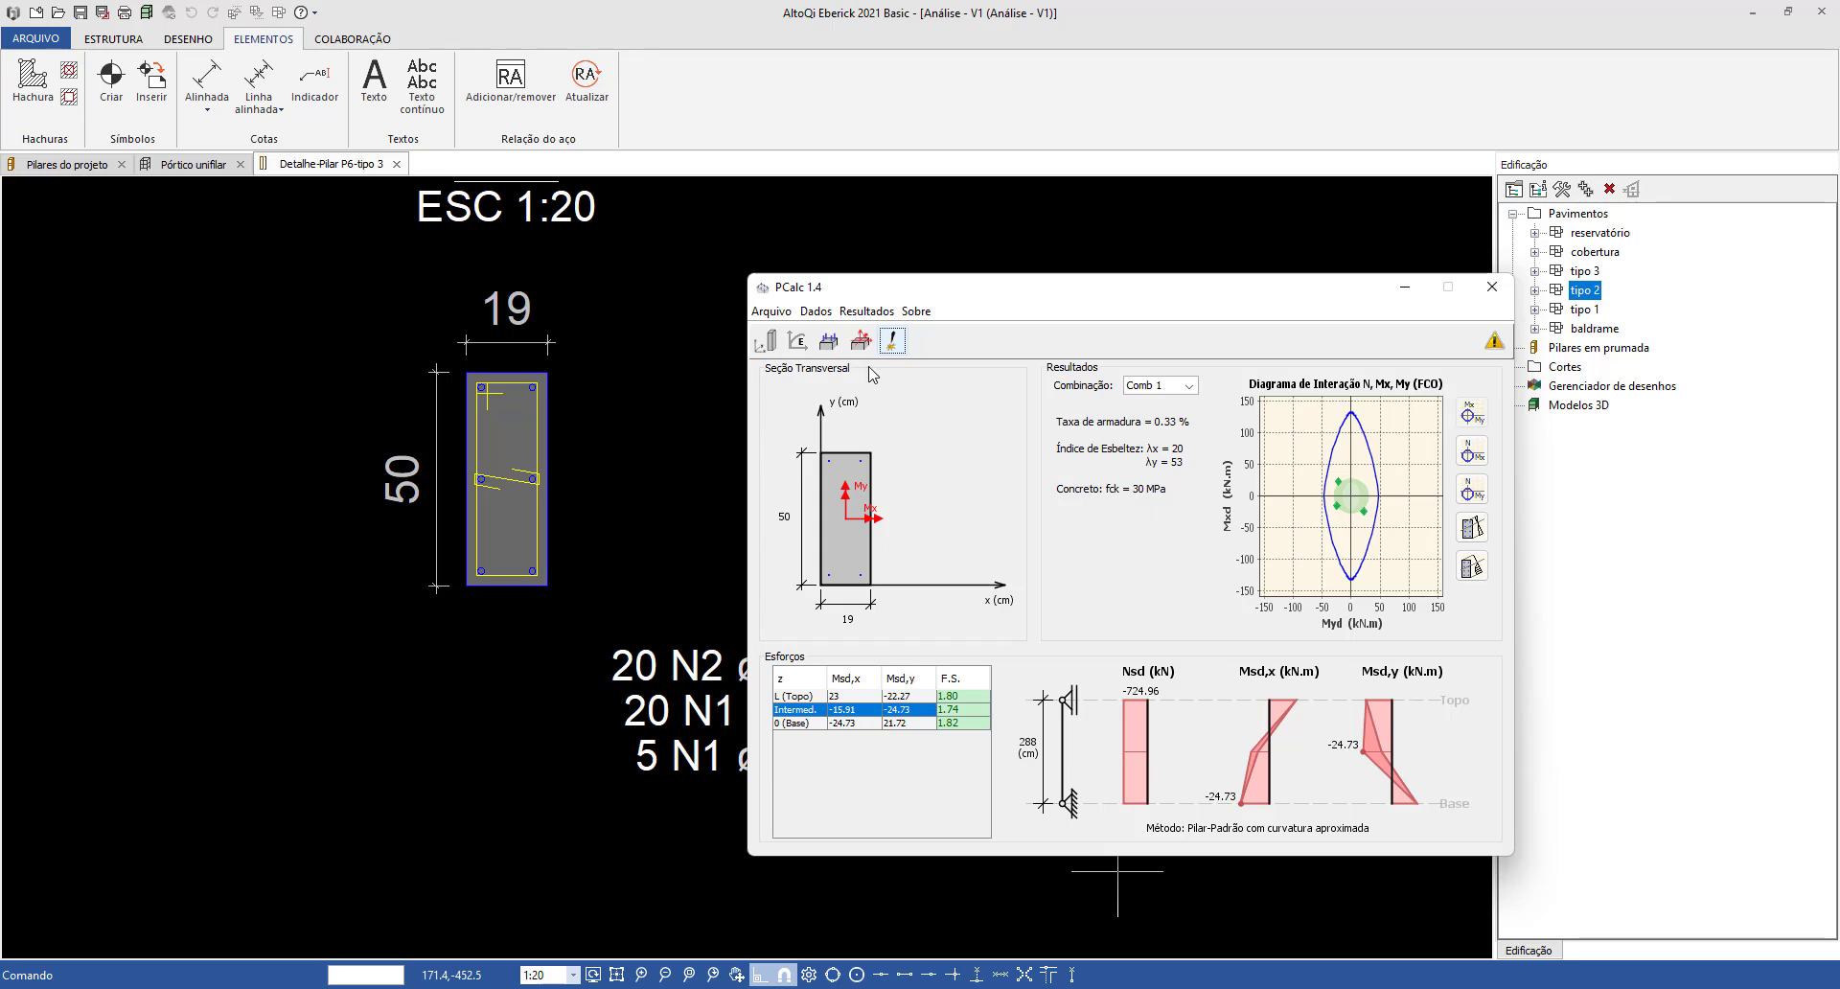
left_click(829, 340)
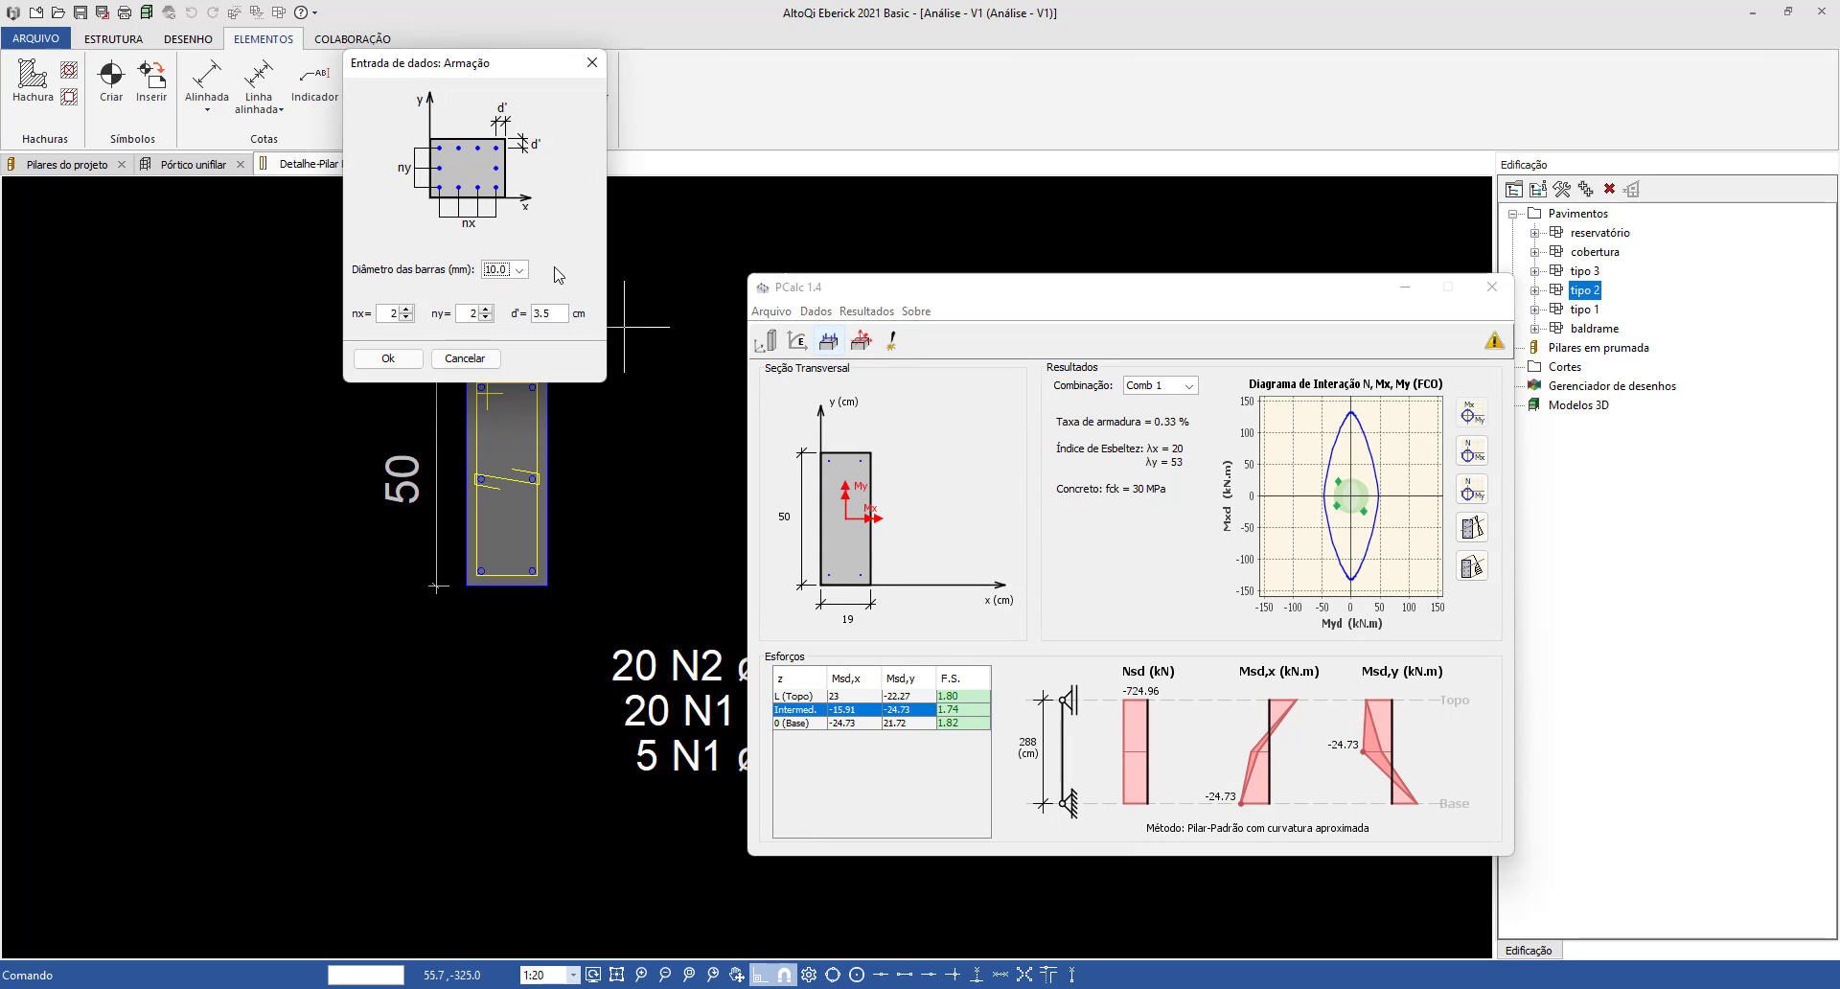
left_click(487, 310)
left_click(407, 362)
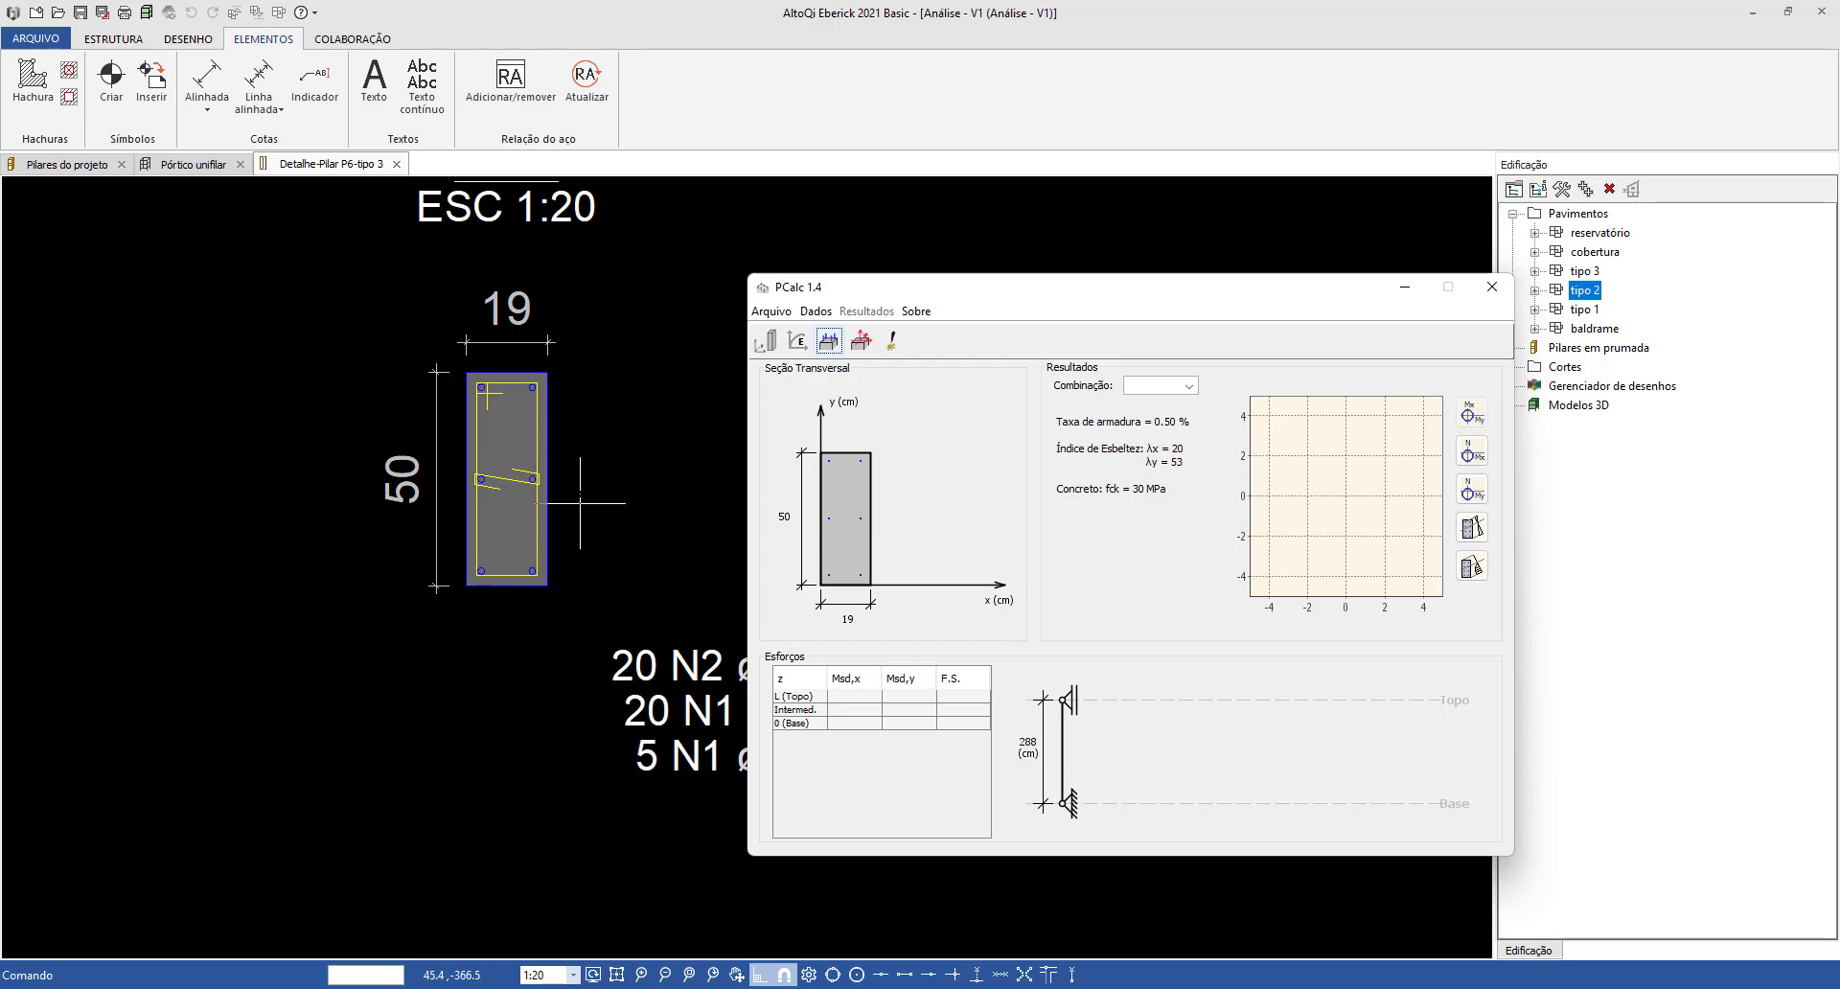
left_click(891, 340)
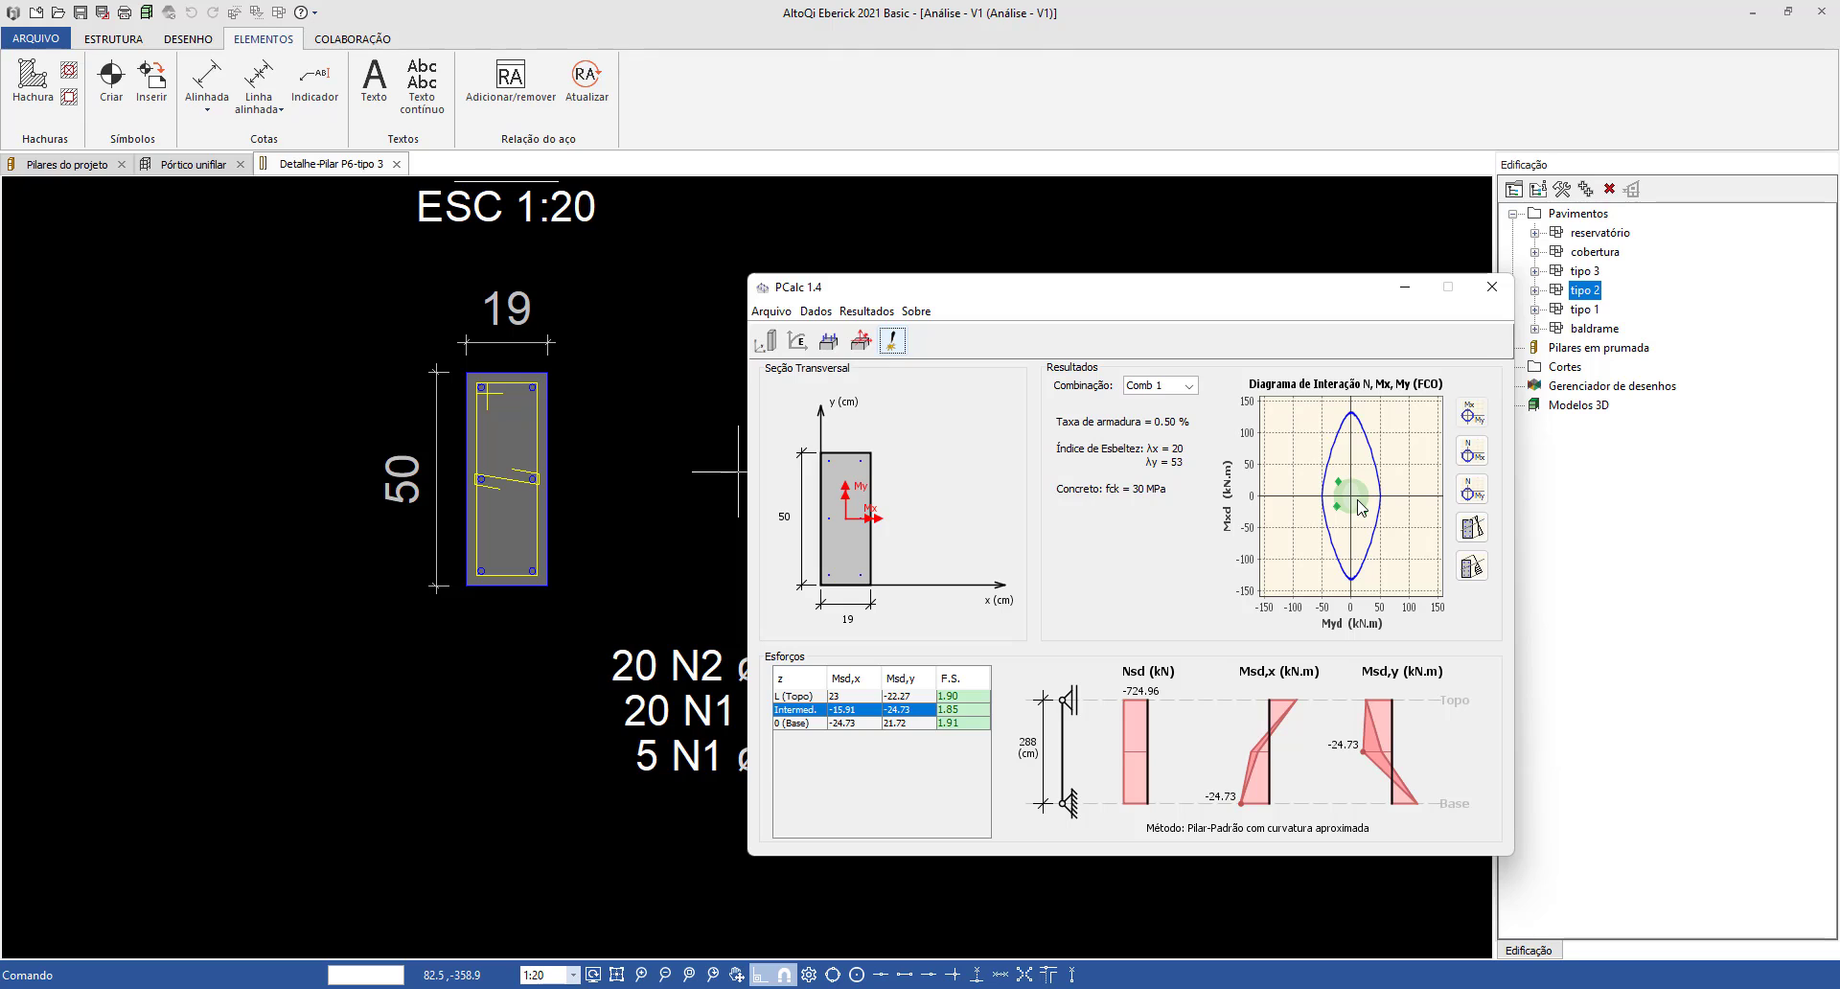
Examine the N, Mx, My interaction diagram, comparing the design moment points with the minimum moment envelope and the resistance curve.
scroll(1364, 505, "up", 5)
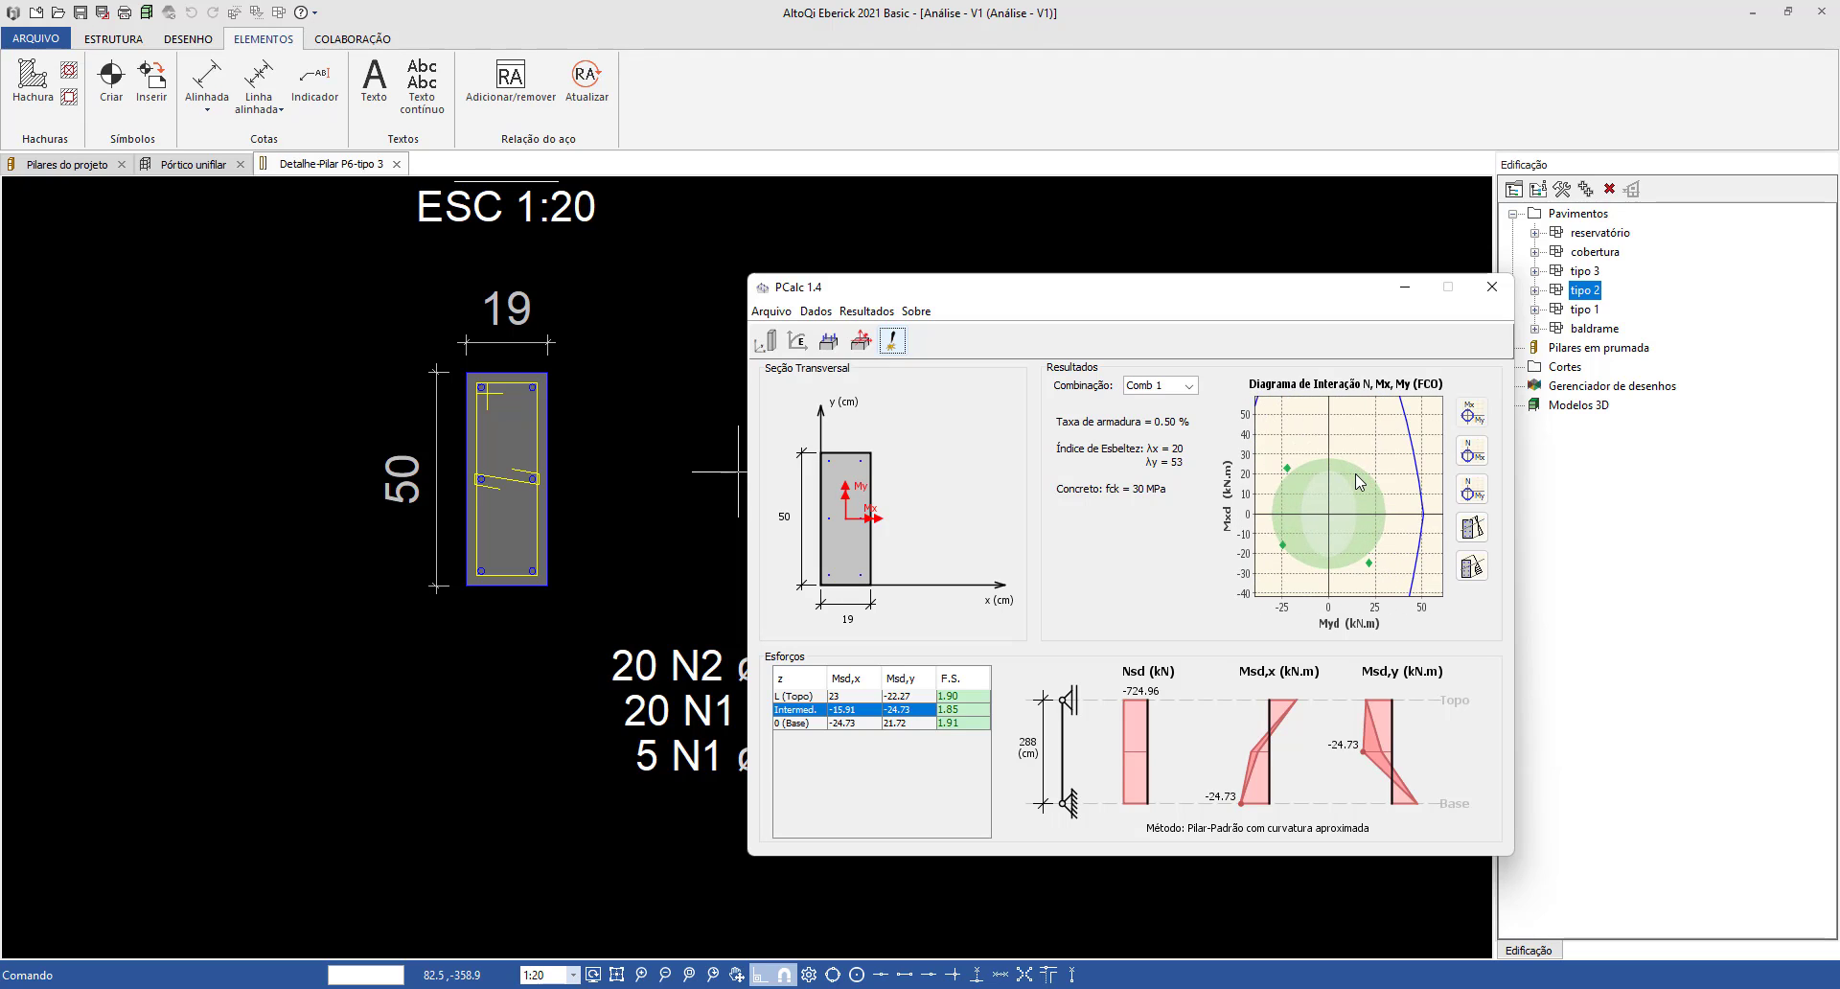
scroll(1327, 494, "down", 3)
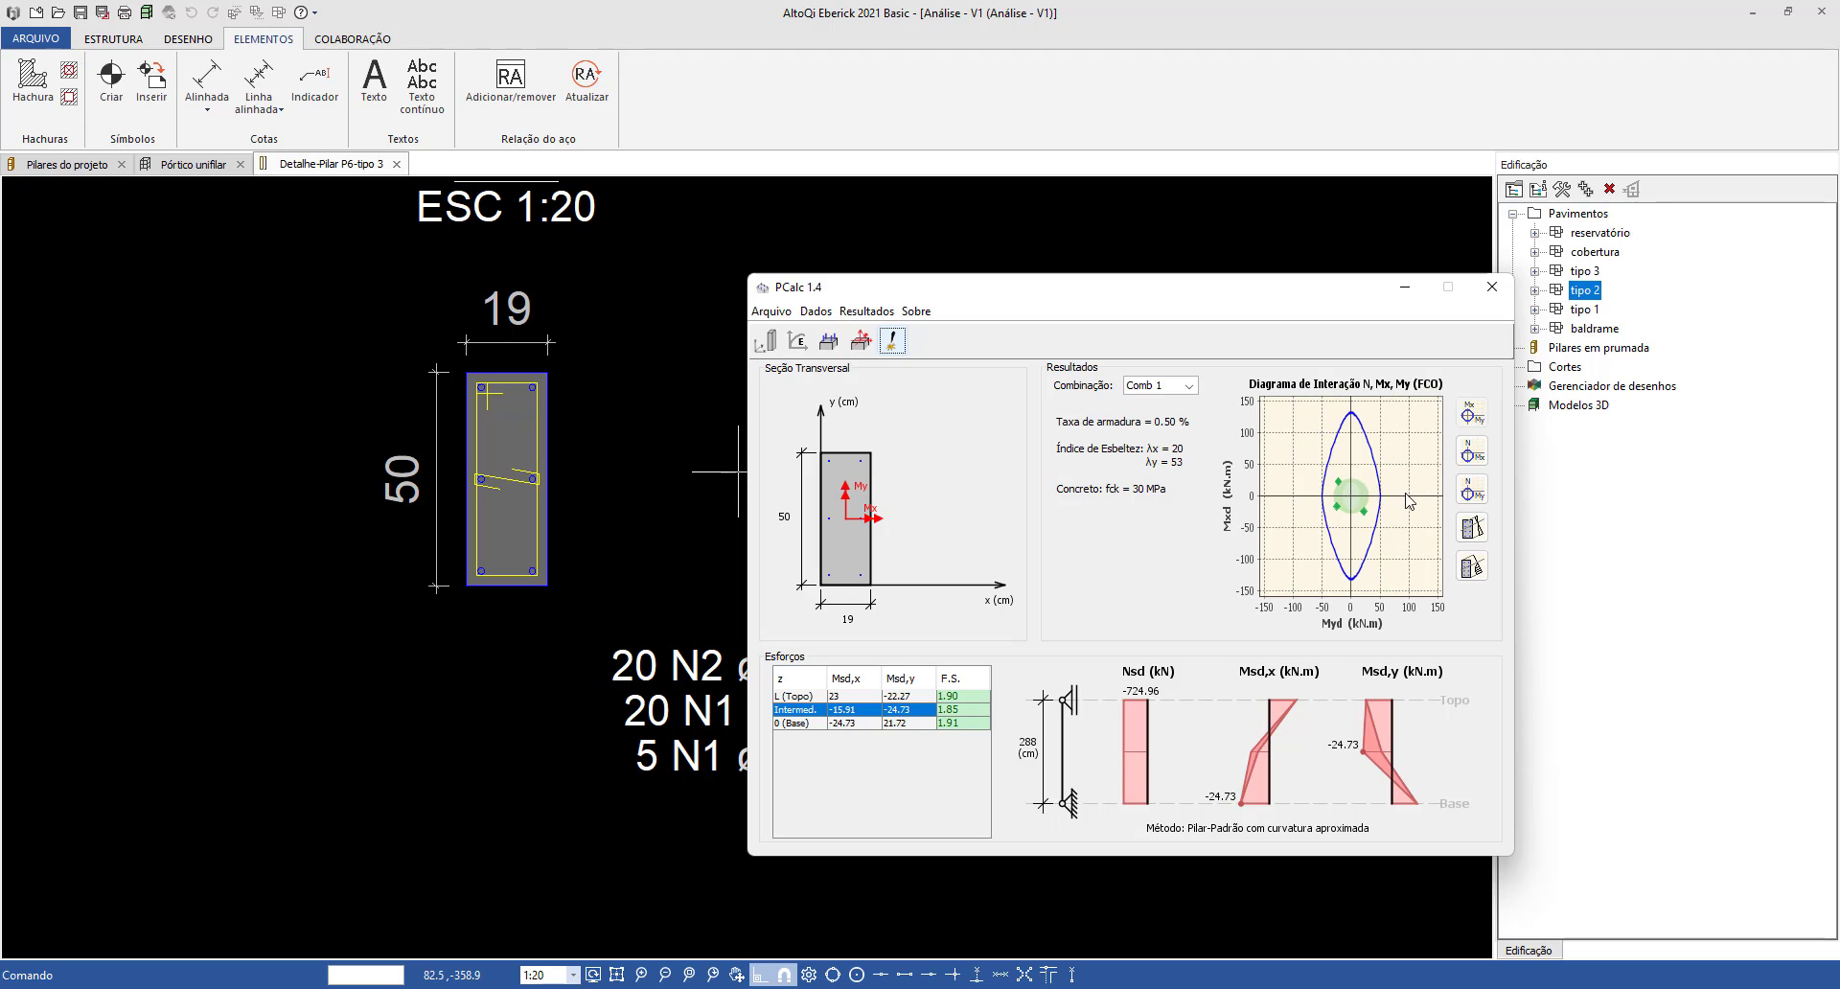
scroll(1326, 515, "up", 4)
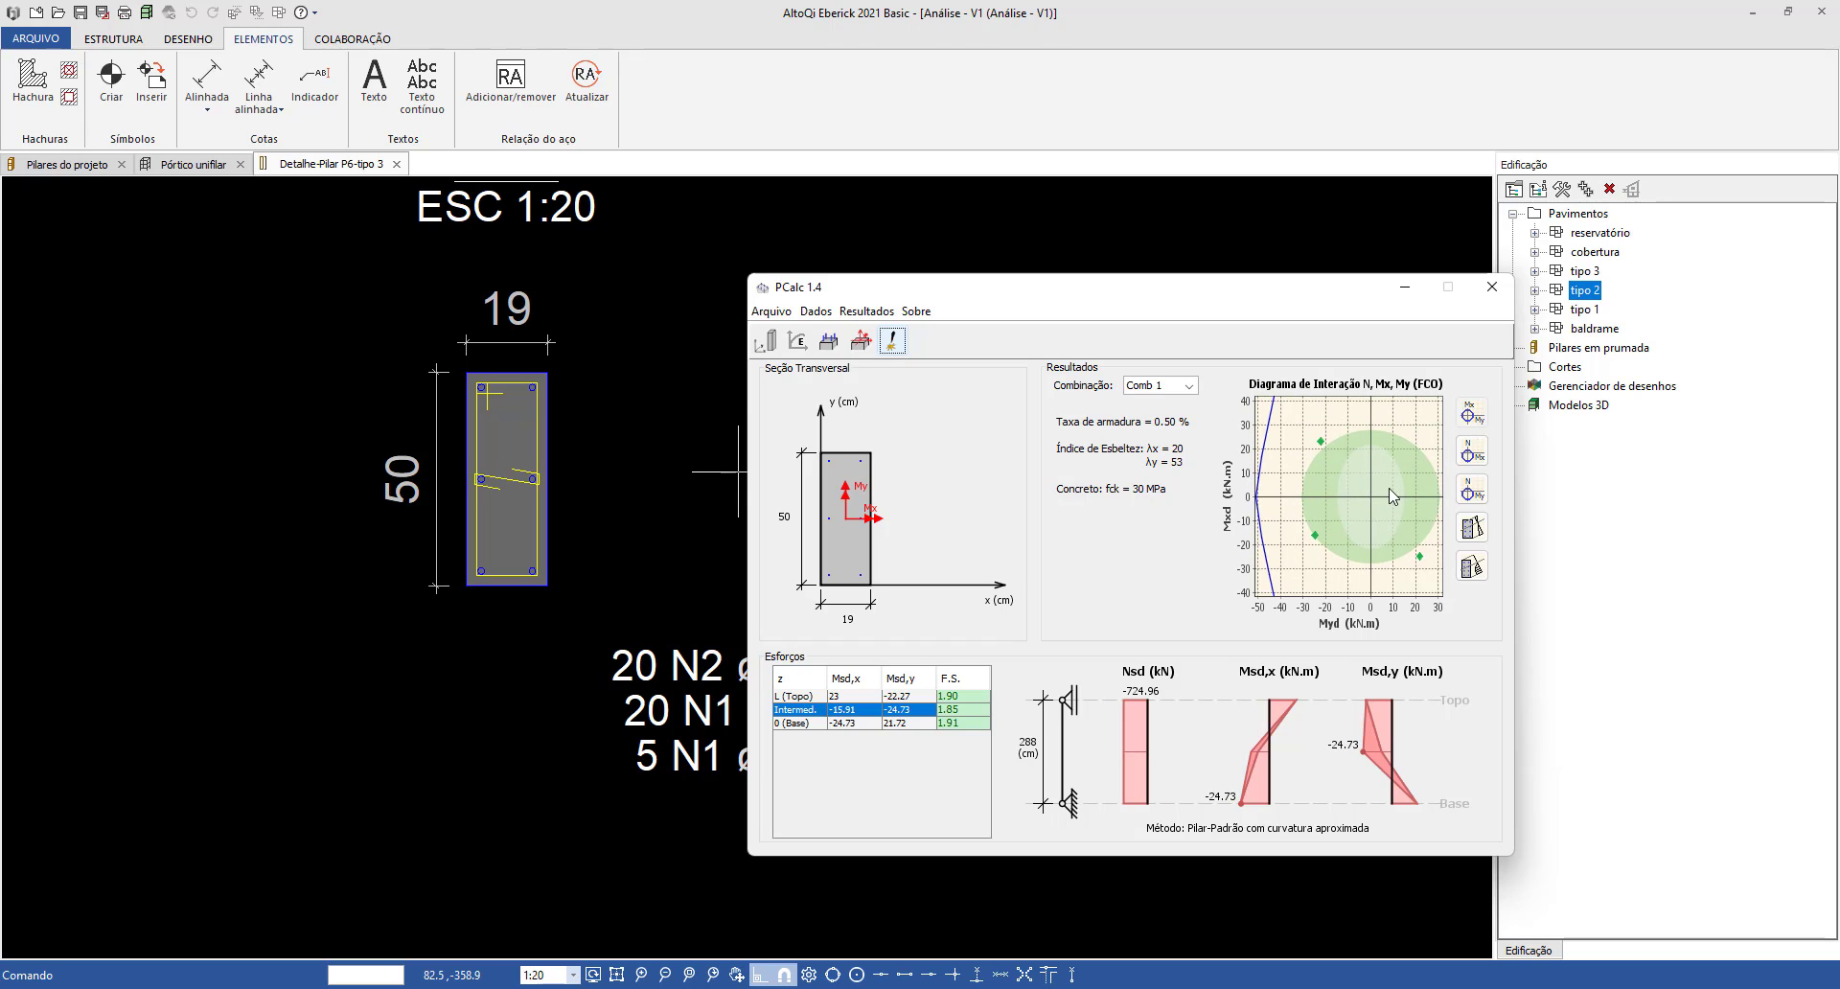
scroll(1387, 494, "down", 5)
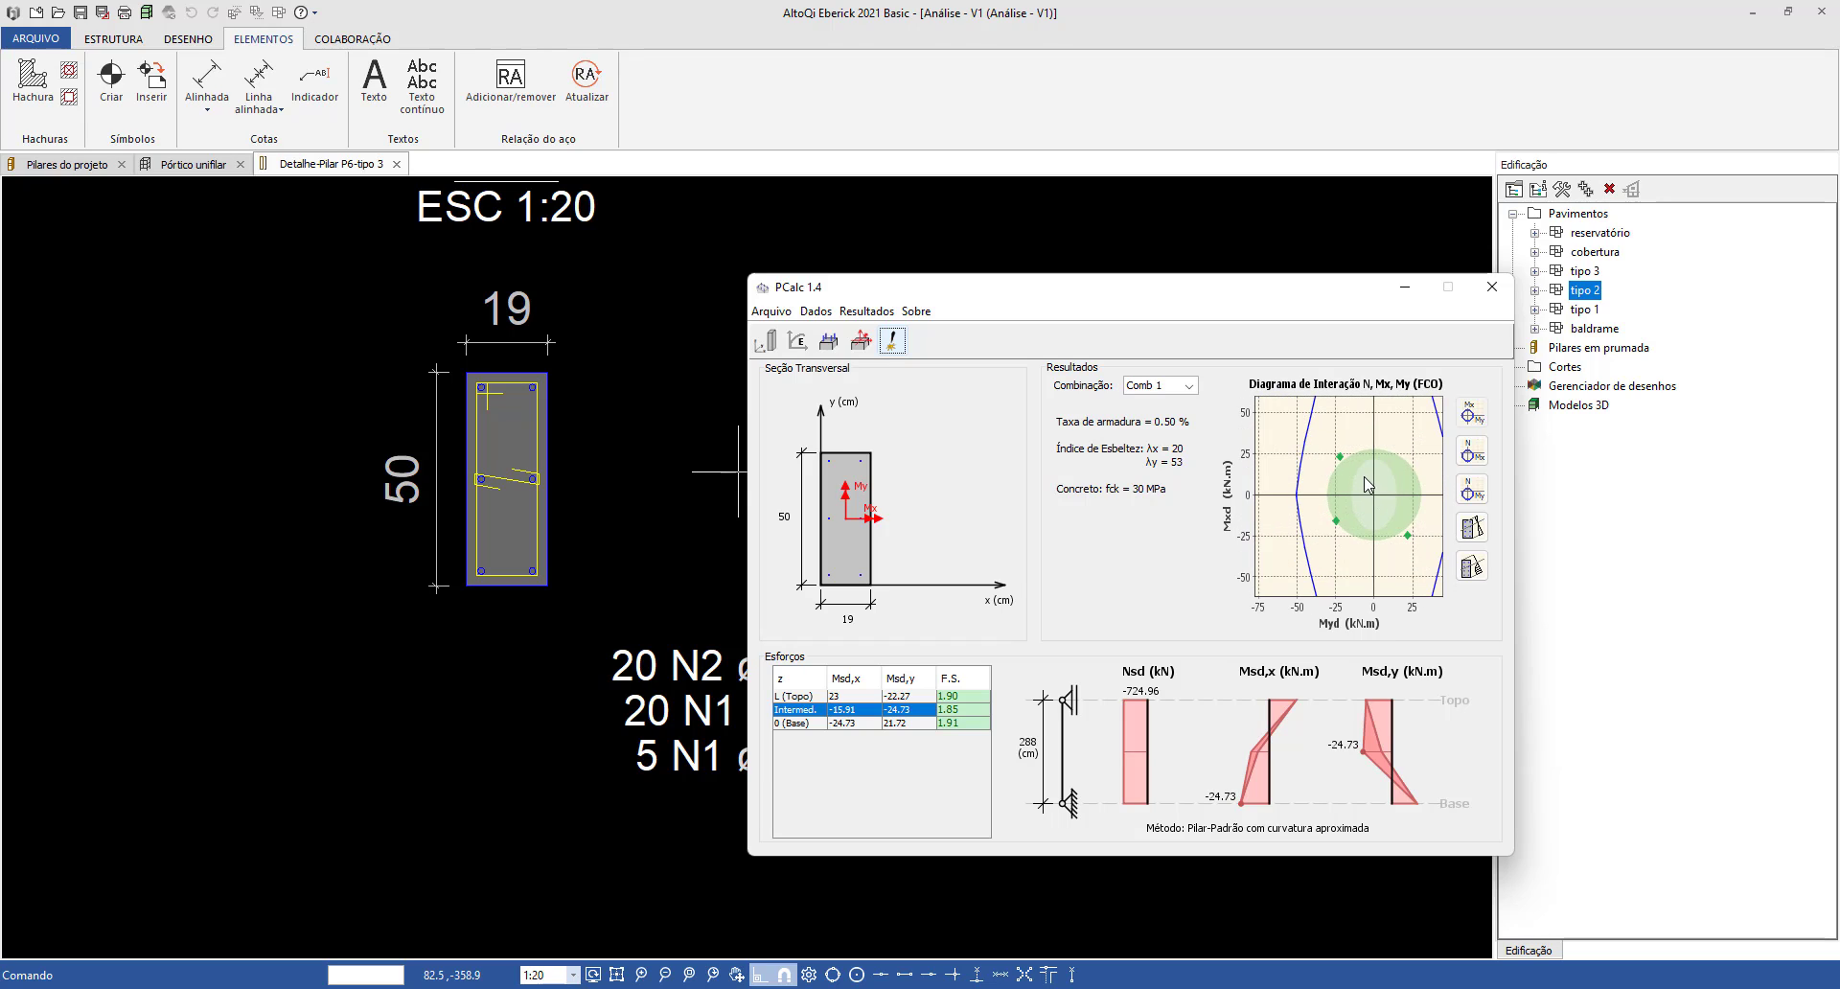
scroll(1357, 492, "up", 5)
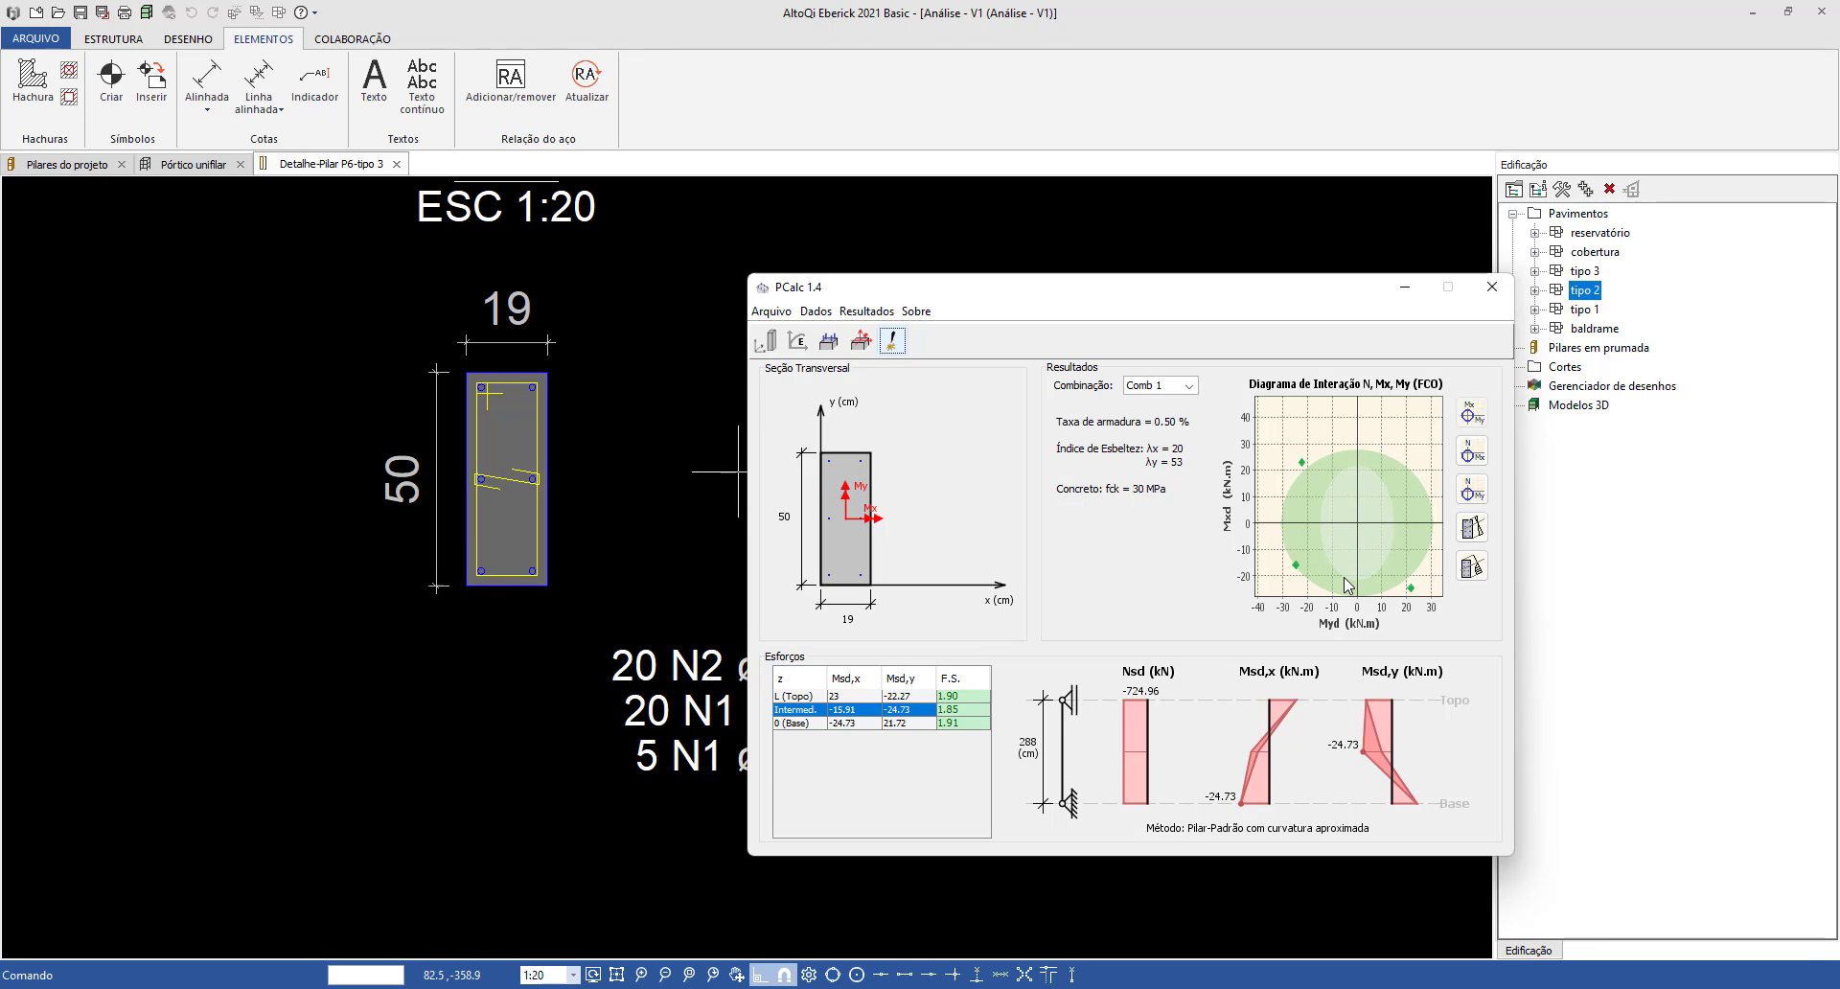
scroll(1347, 585, "down", 2)
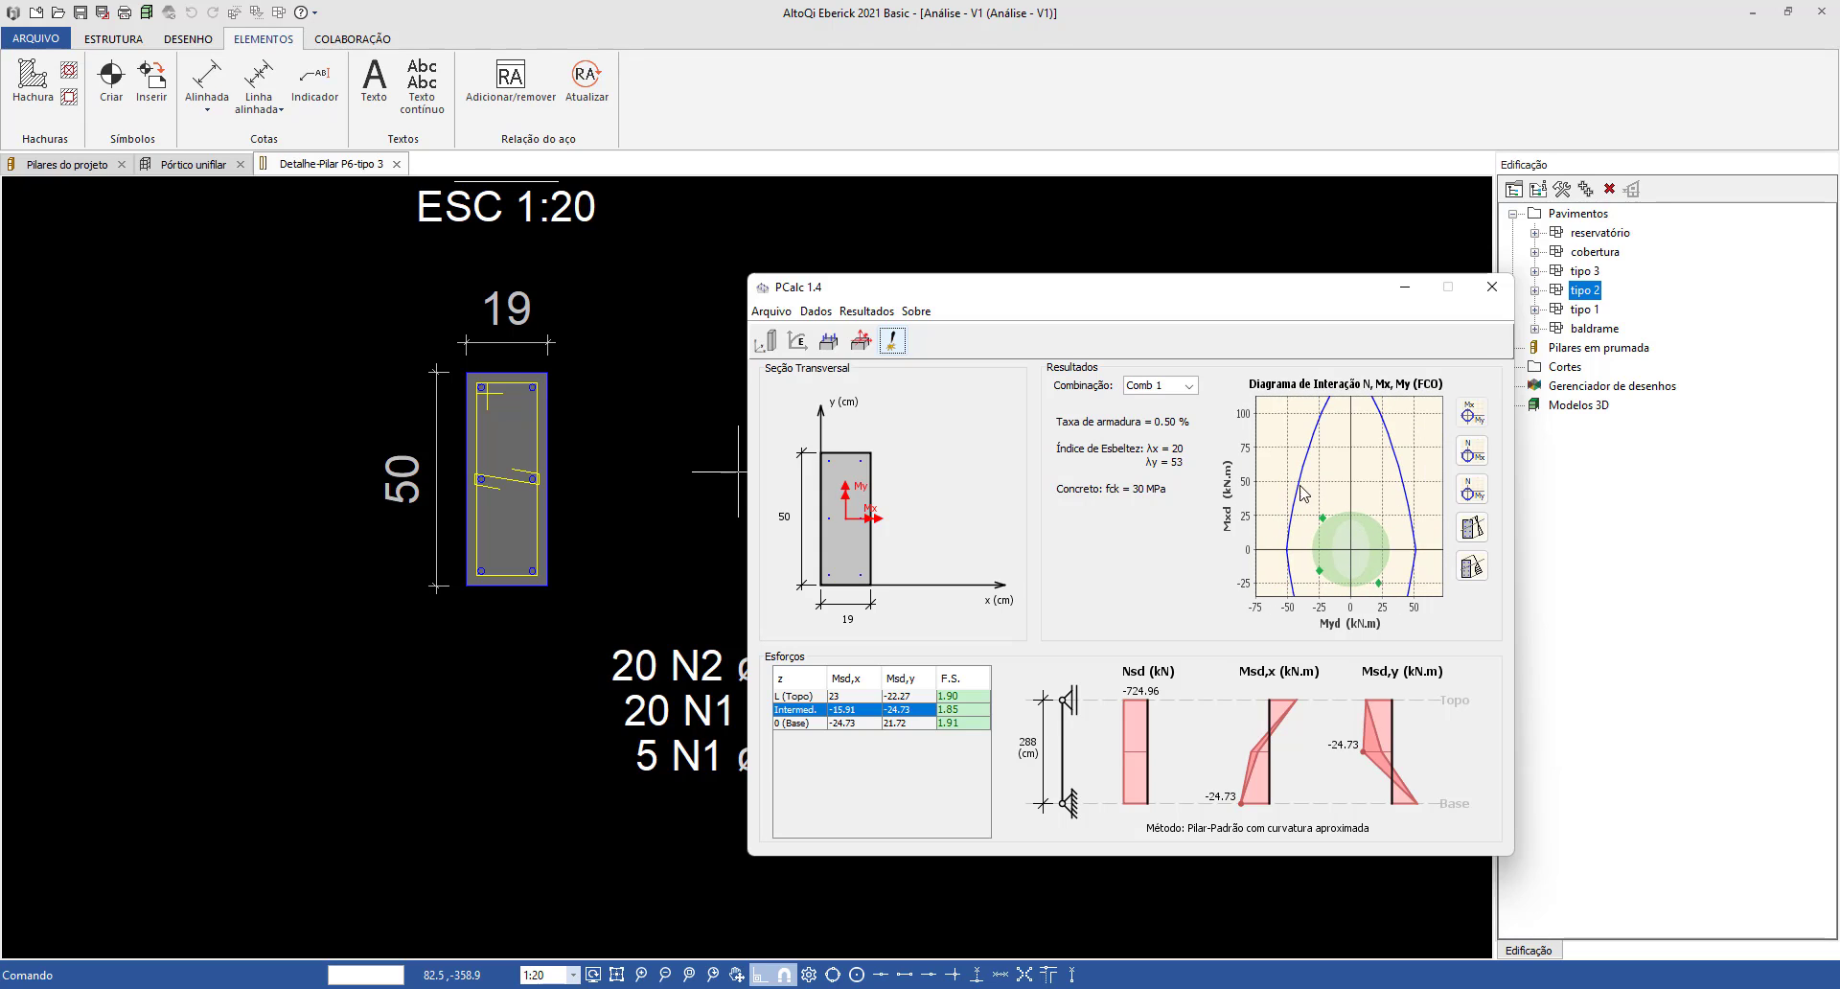
scroll(1302, 491, "down", 4)
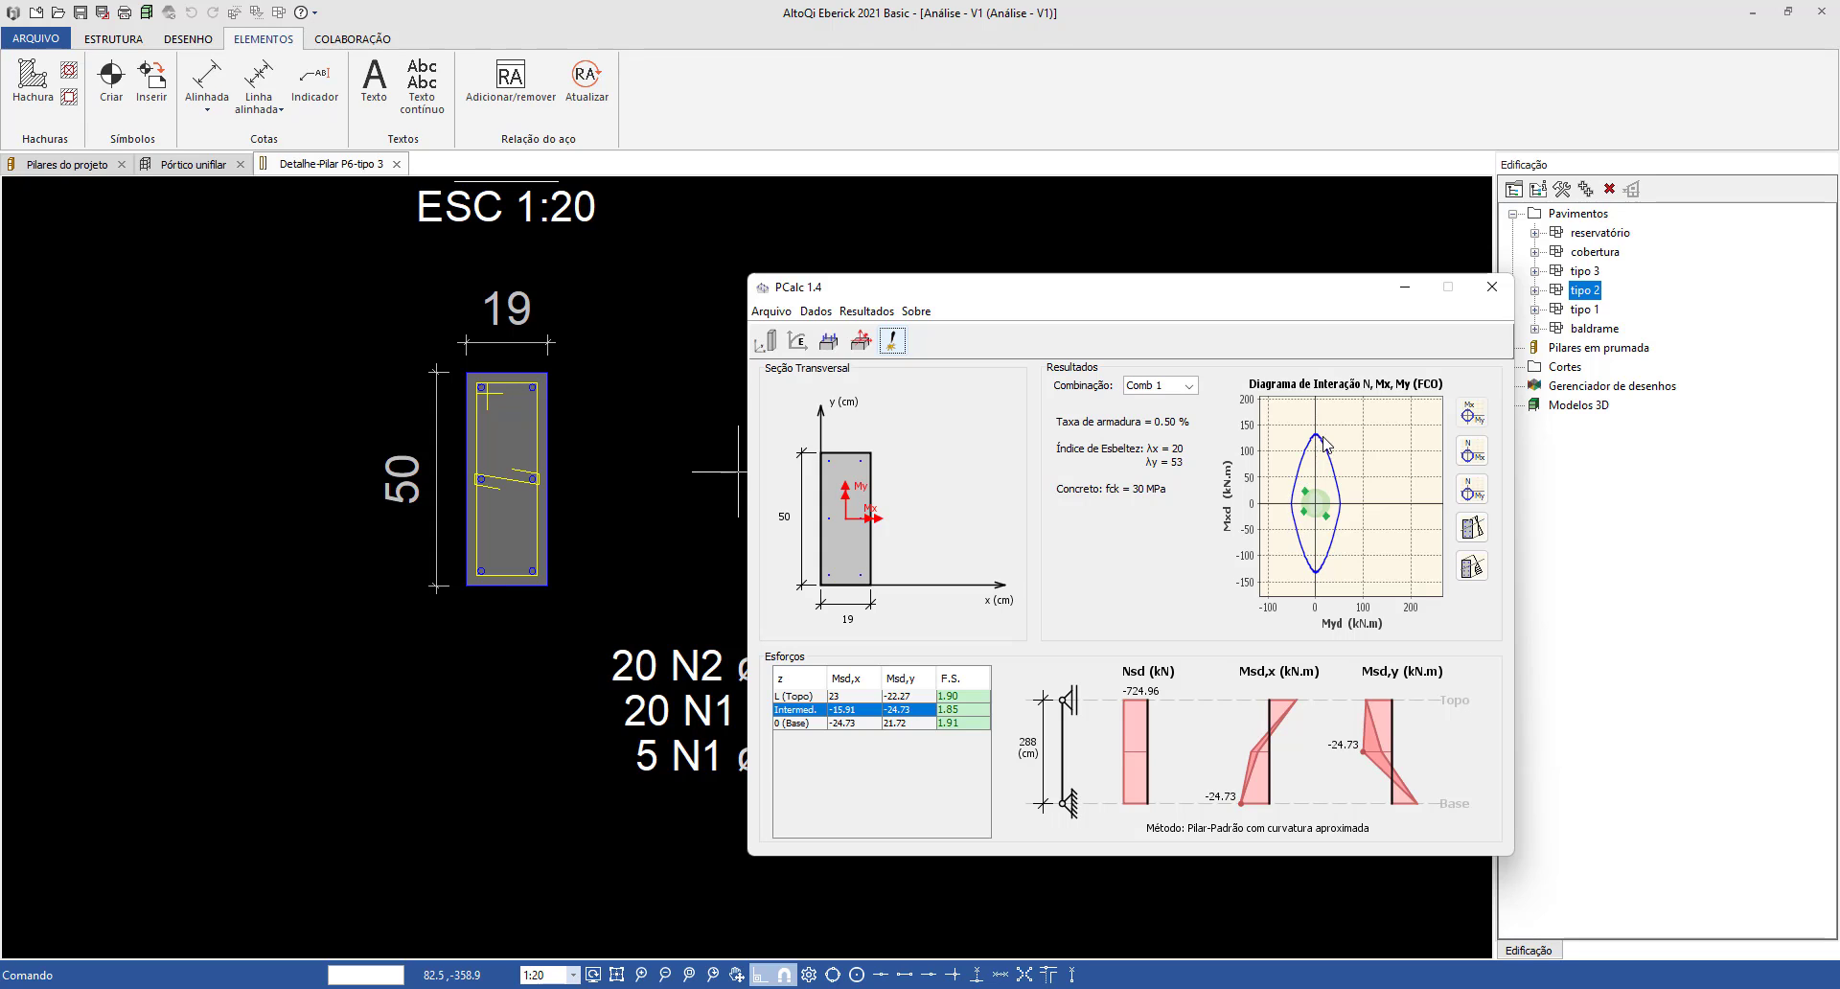
scroll(1303, 500, "up", 5)
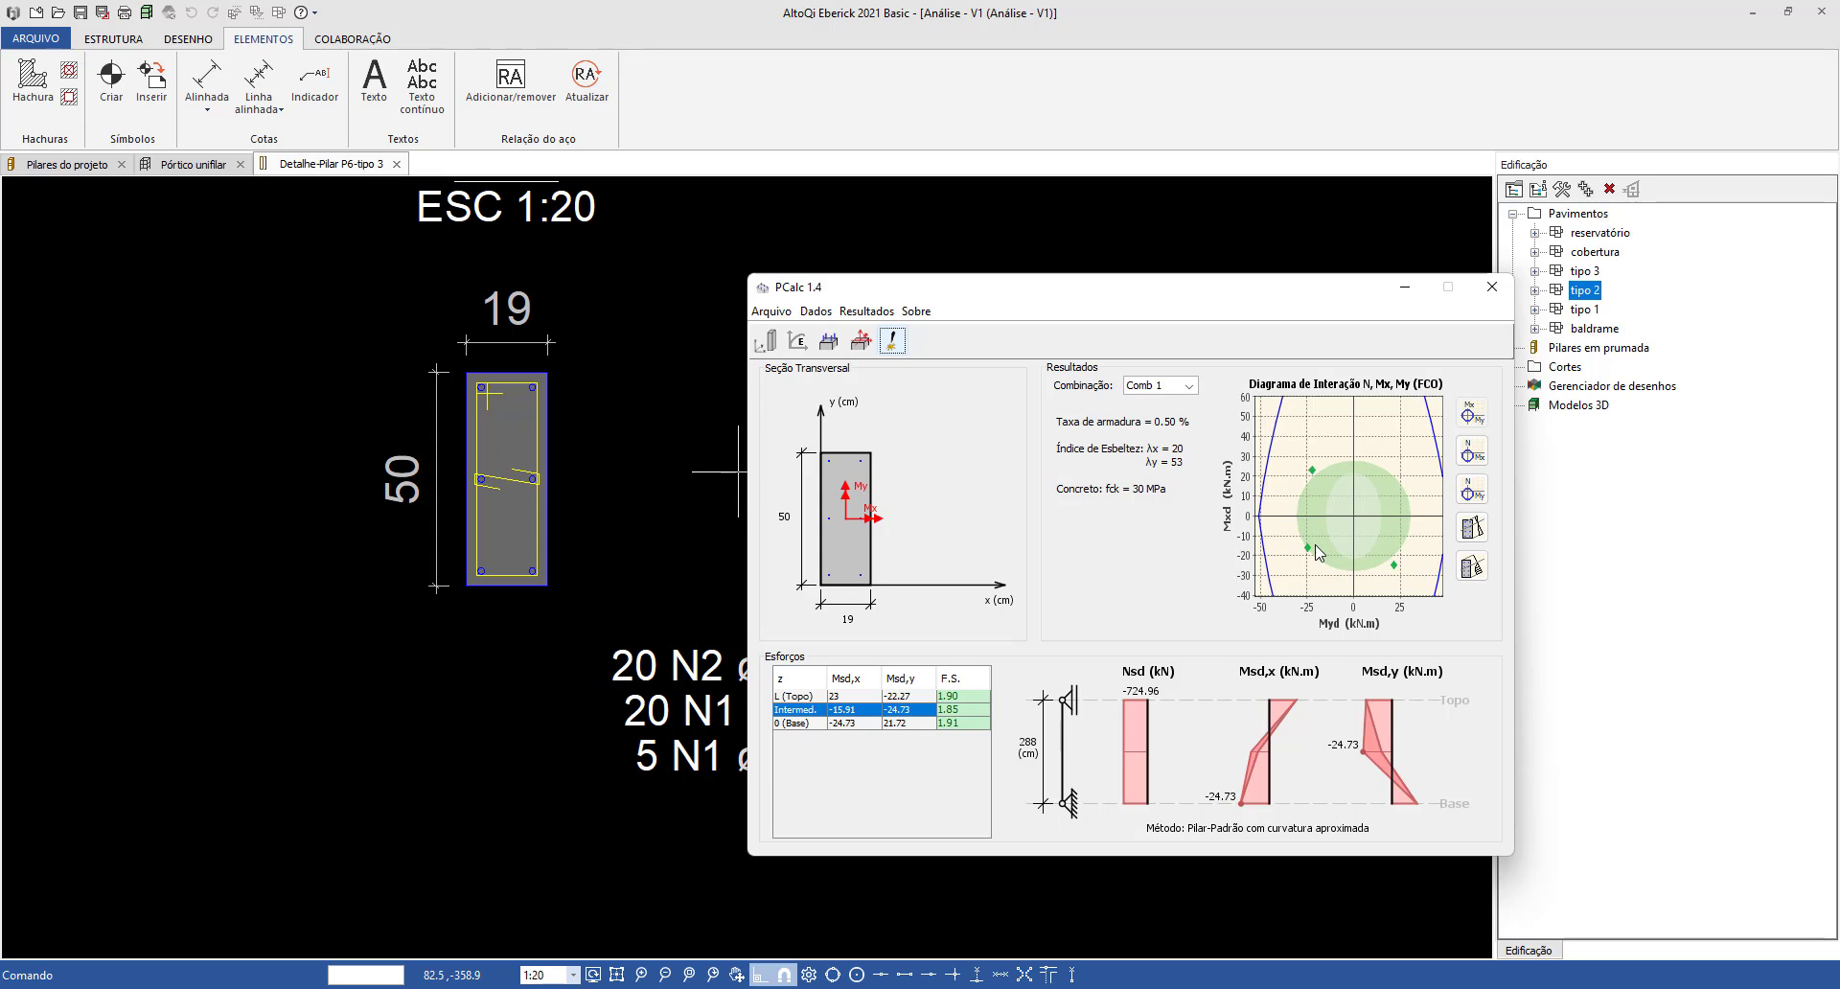
scroll(1316, 545, "down", 2)
scroll(1300, 458, "down", 2)
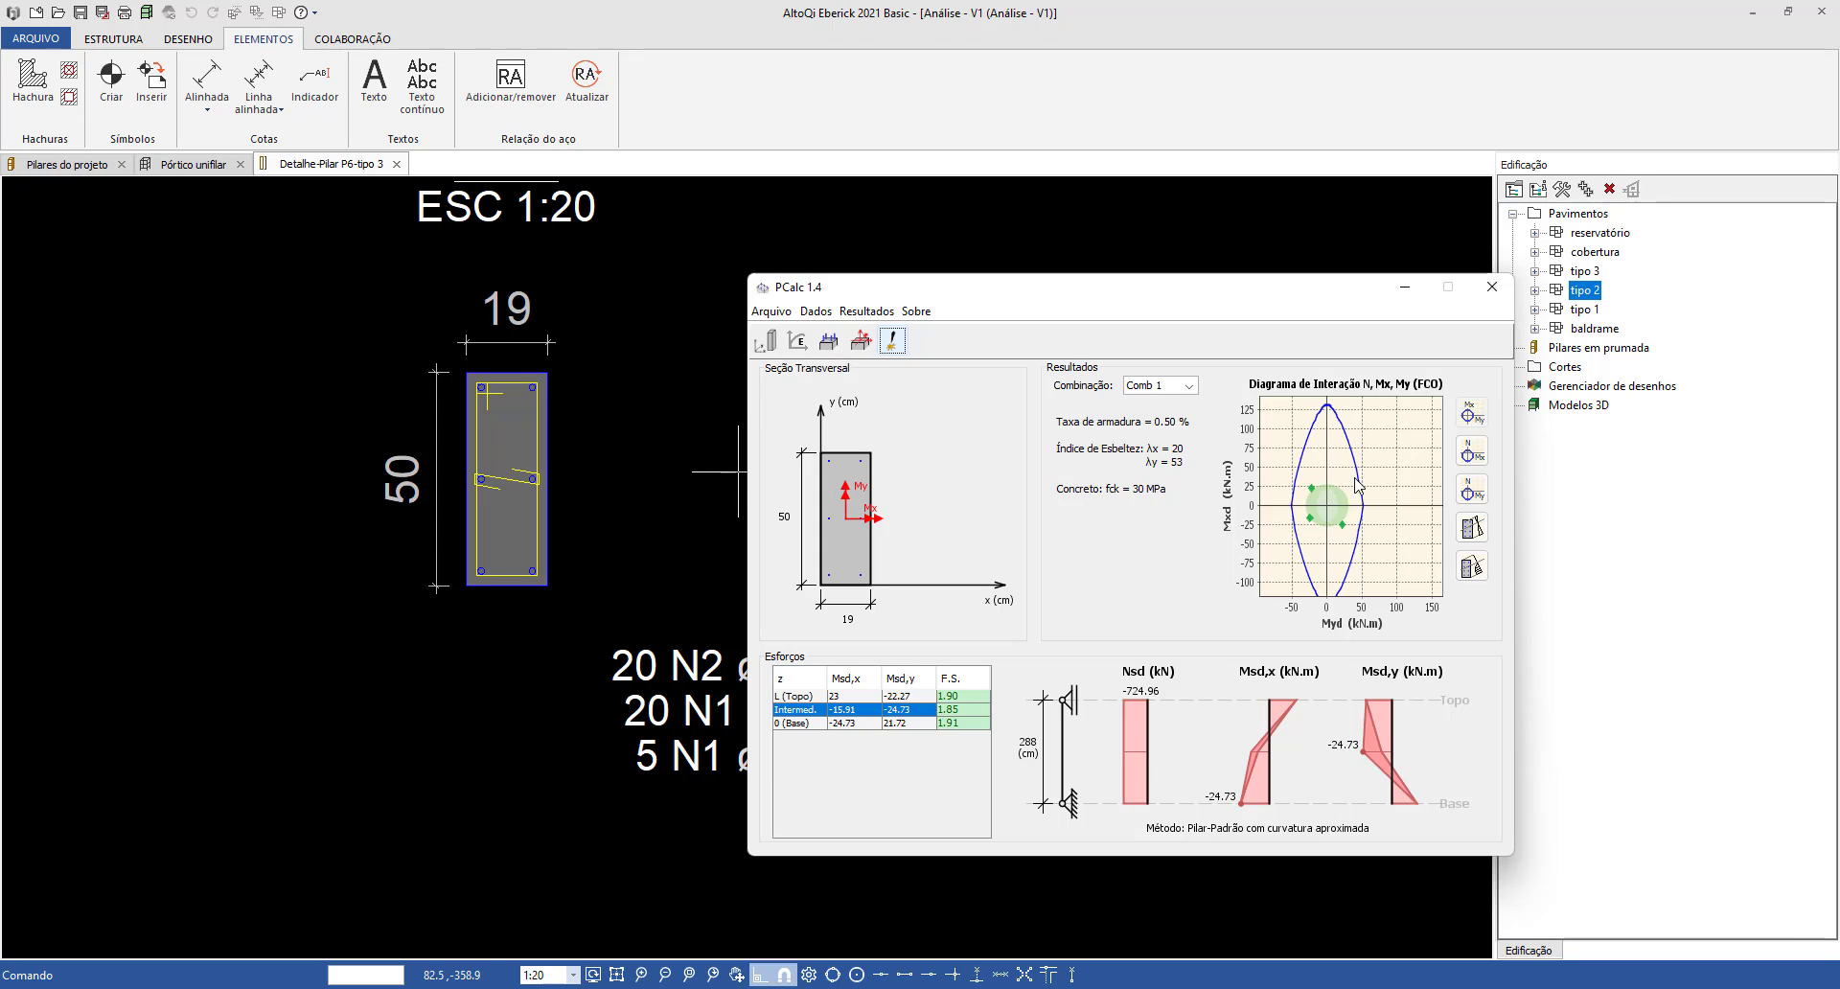
scroll(1344, 579, "down", 2)
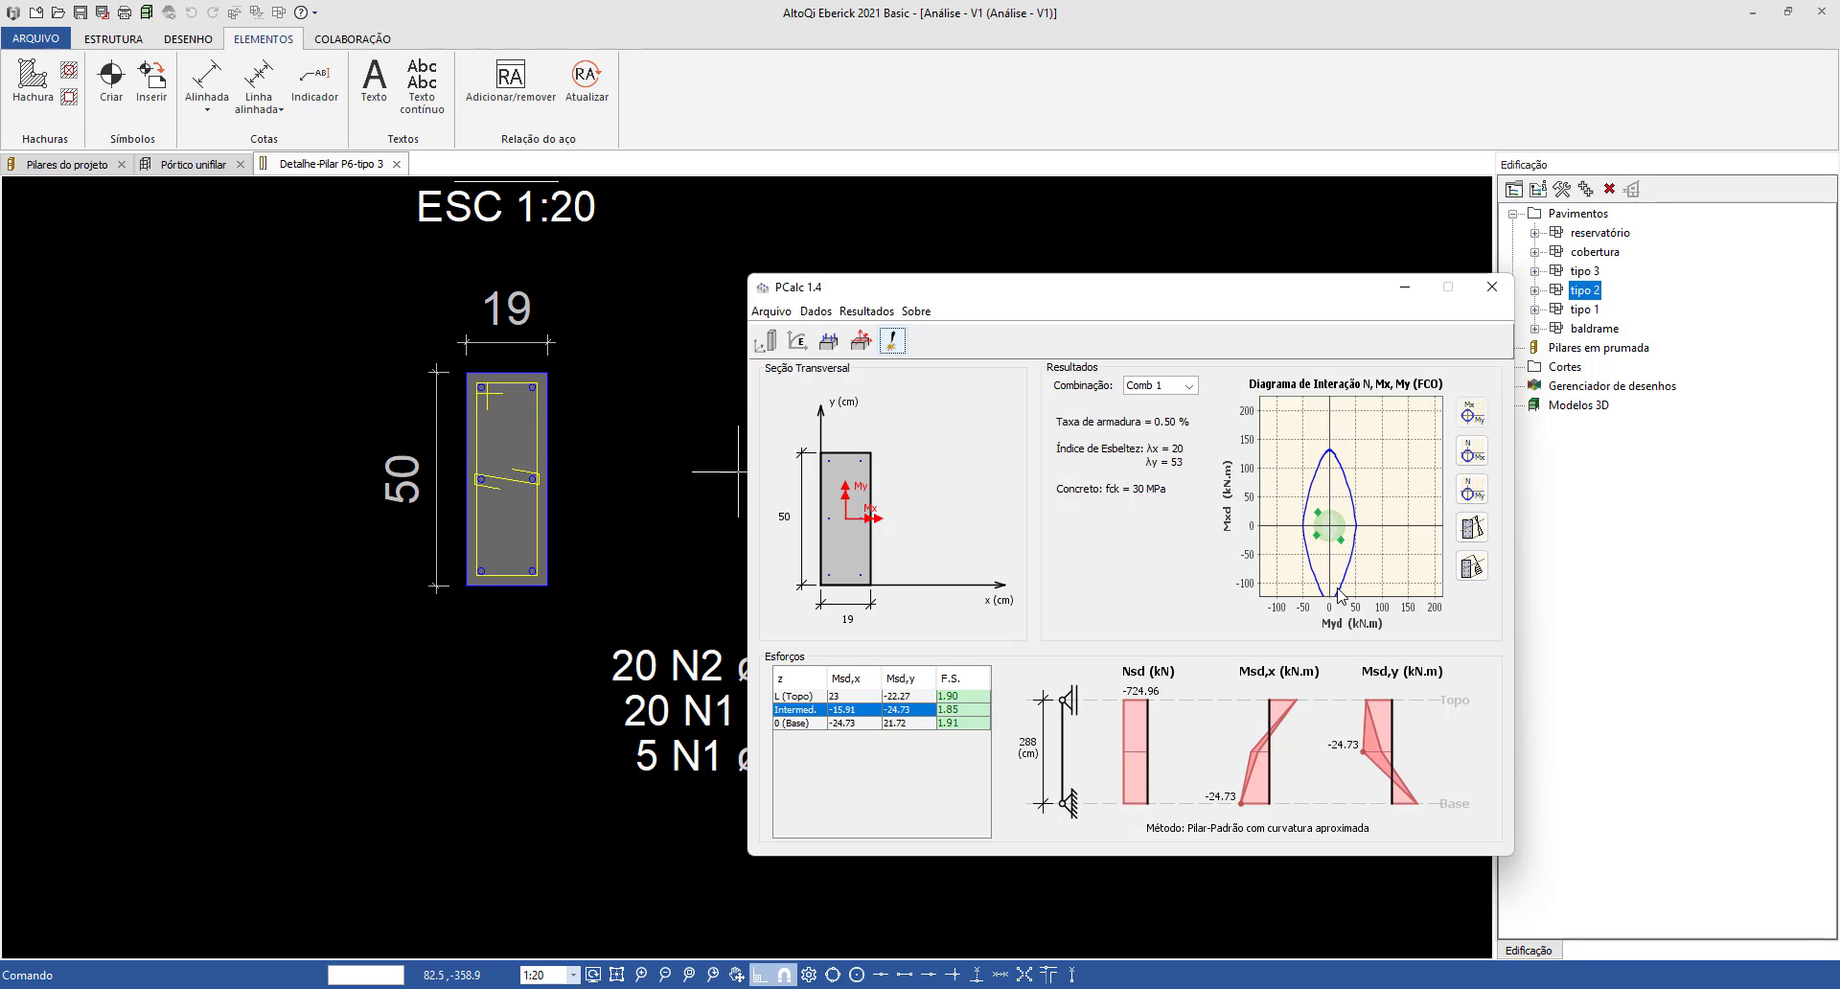
double_click(1339, 489)
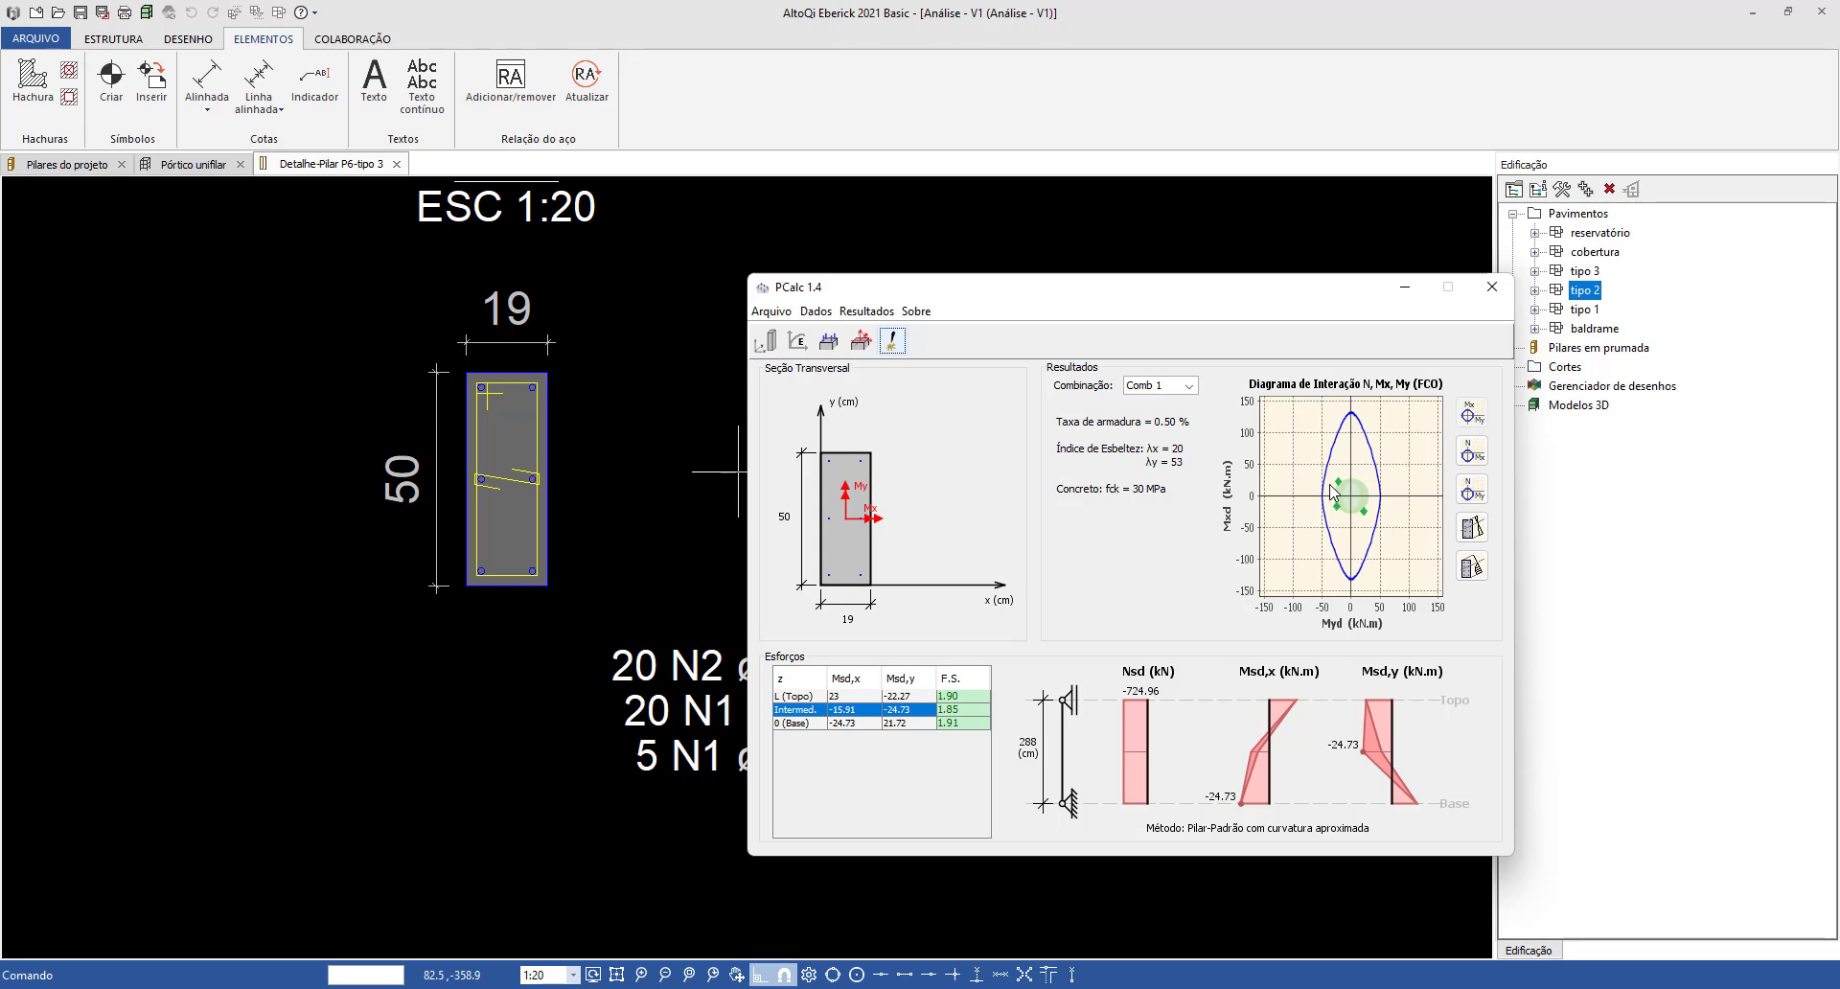
scroll(1351, 500, "up", 5)
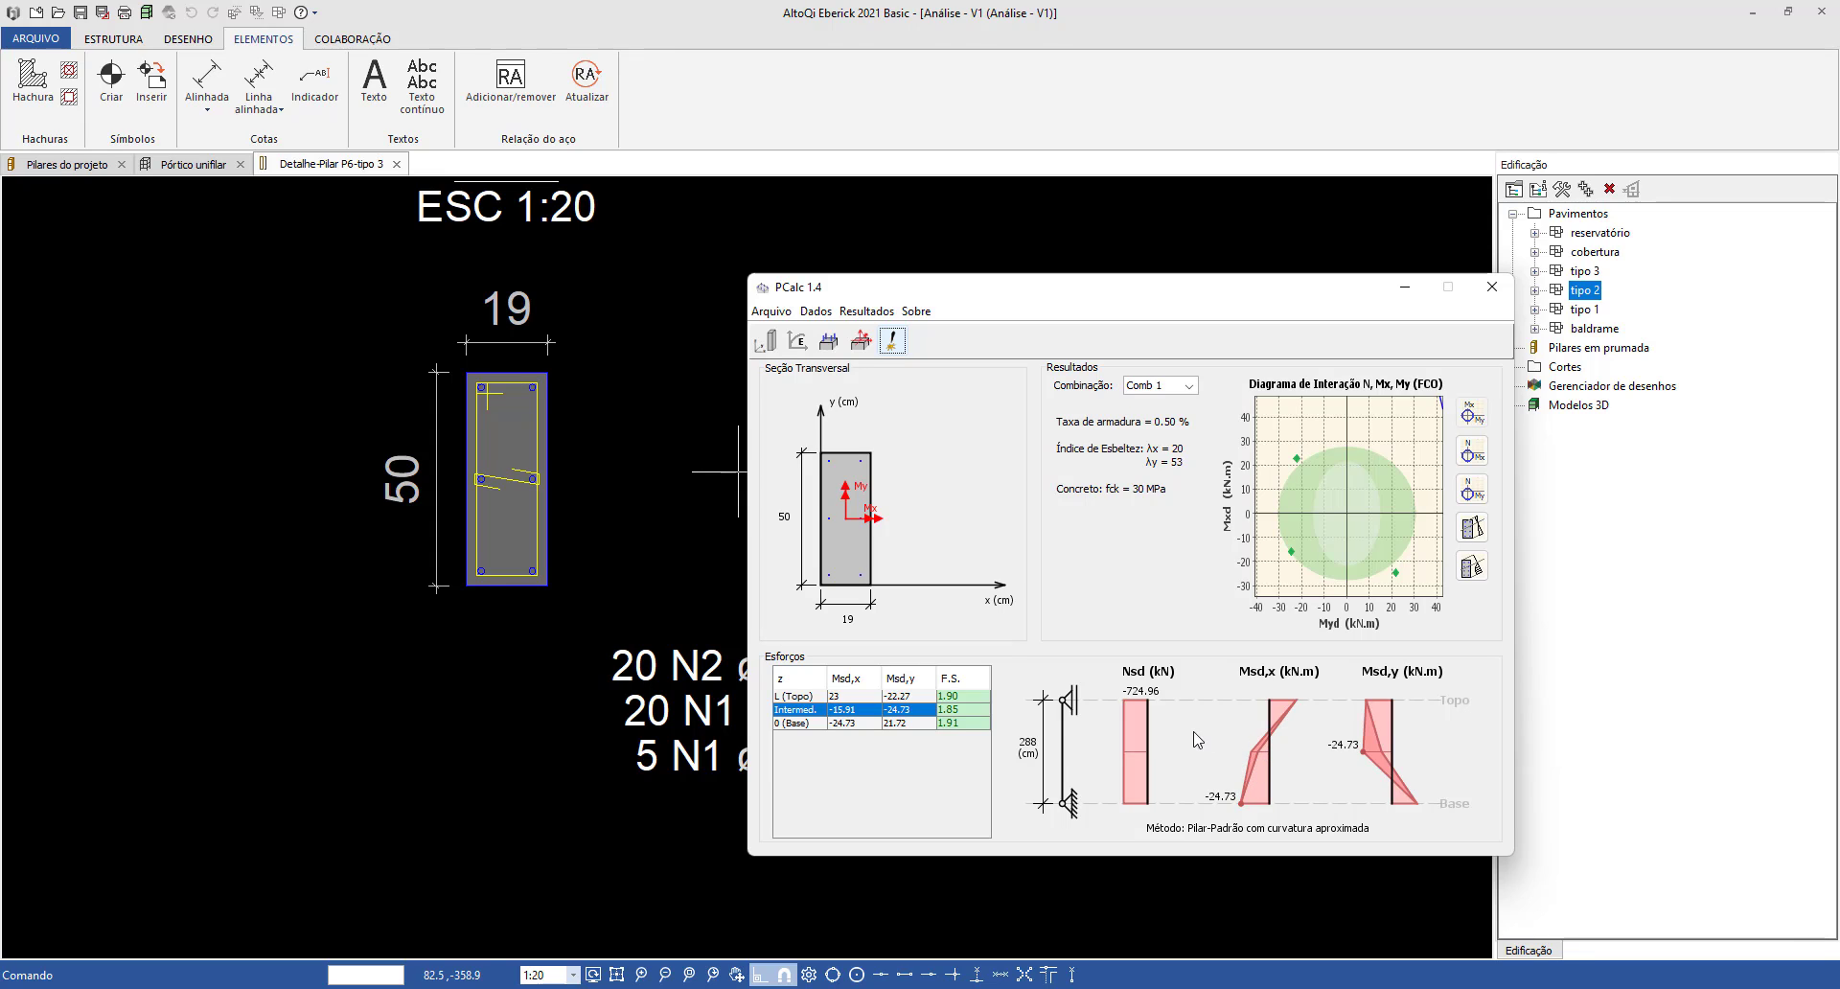
Set local second-order effects to be calculated only when the slenderness index exceeds the λ1 limit, and recalculate the column.
left_click(816, 312)
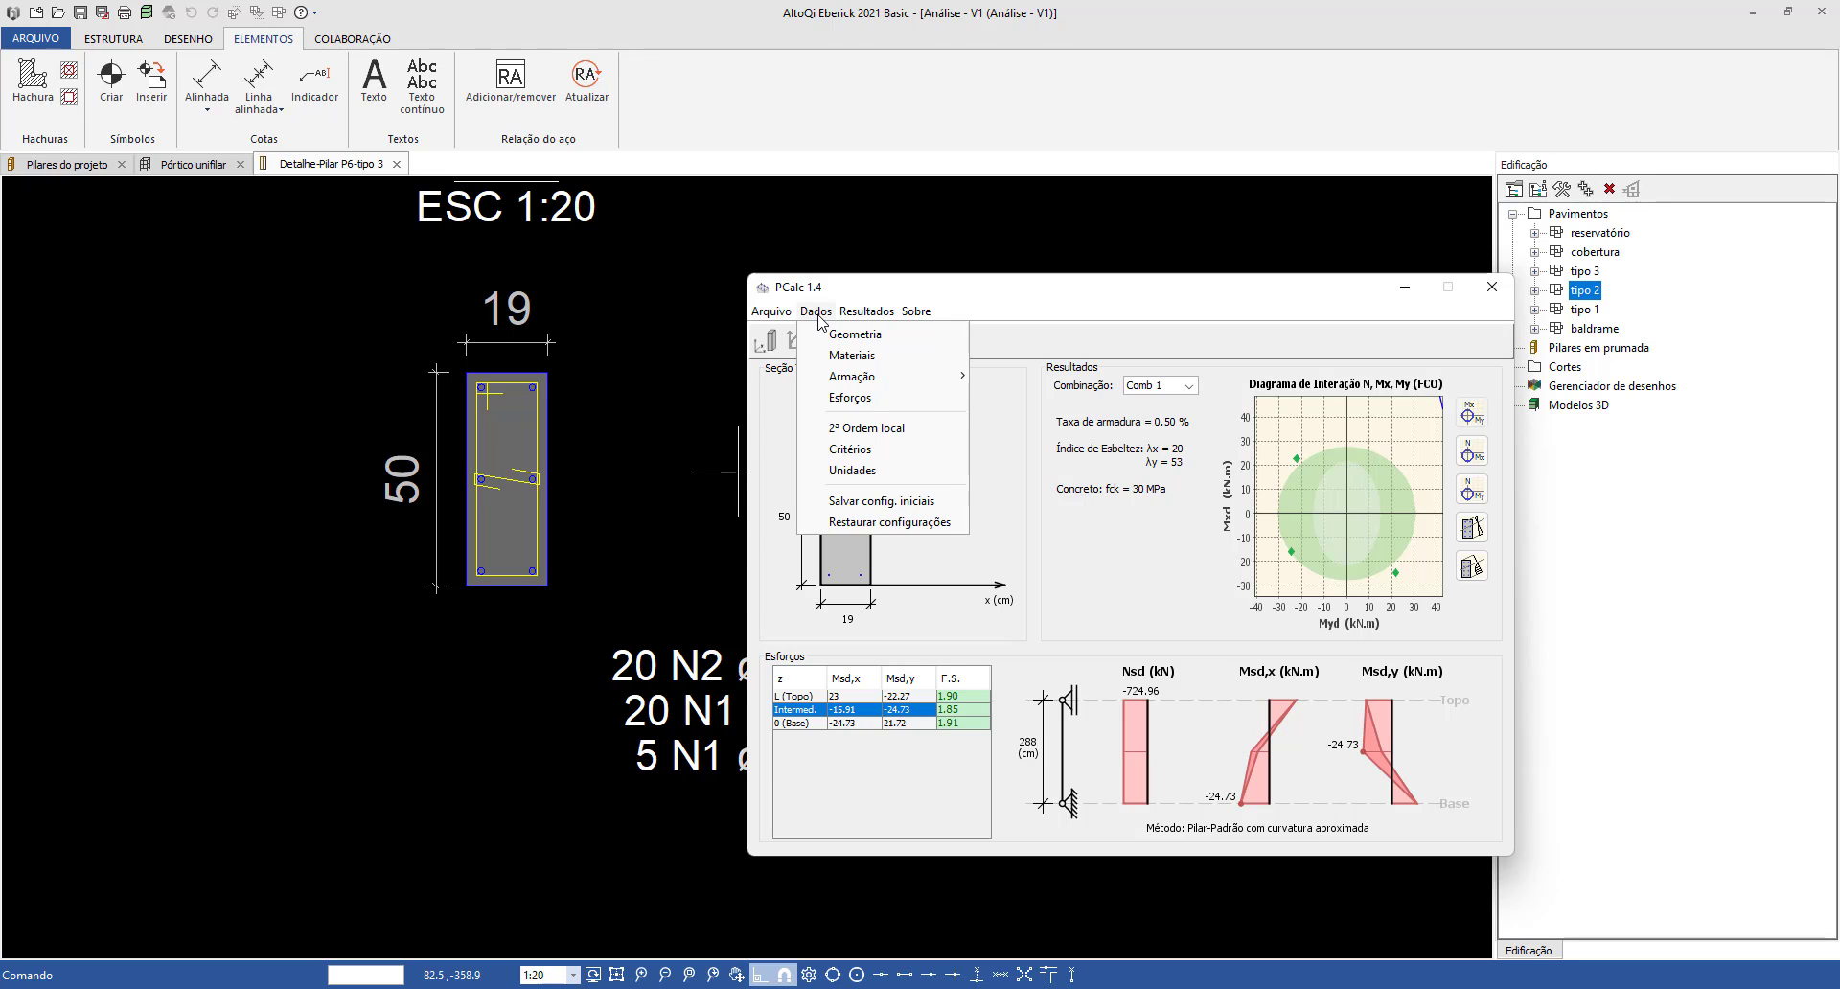
left_click(866, 430)
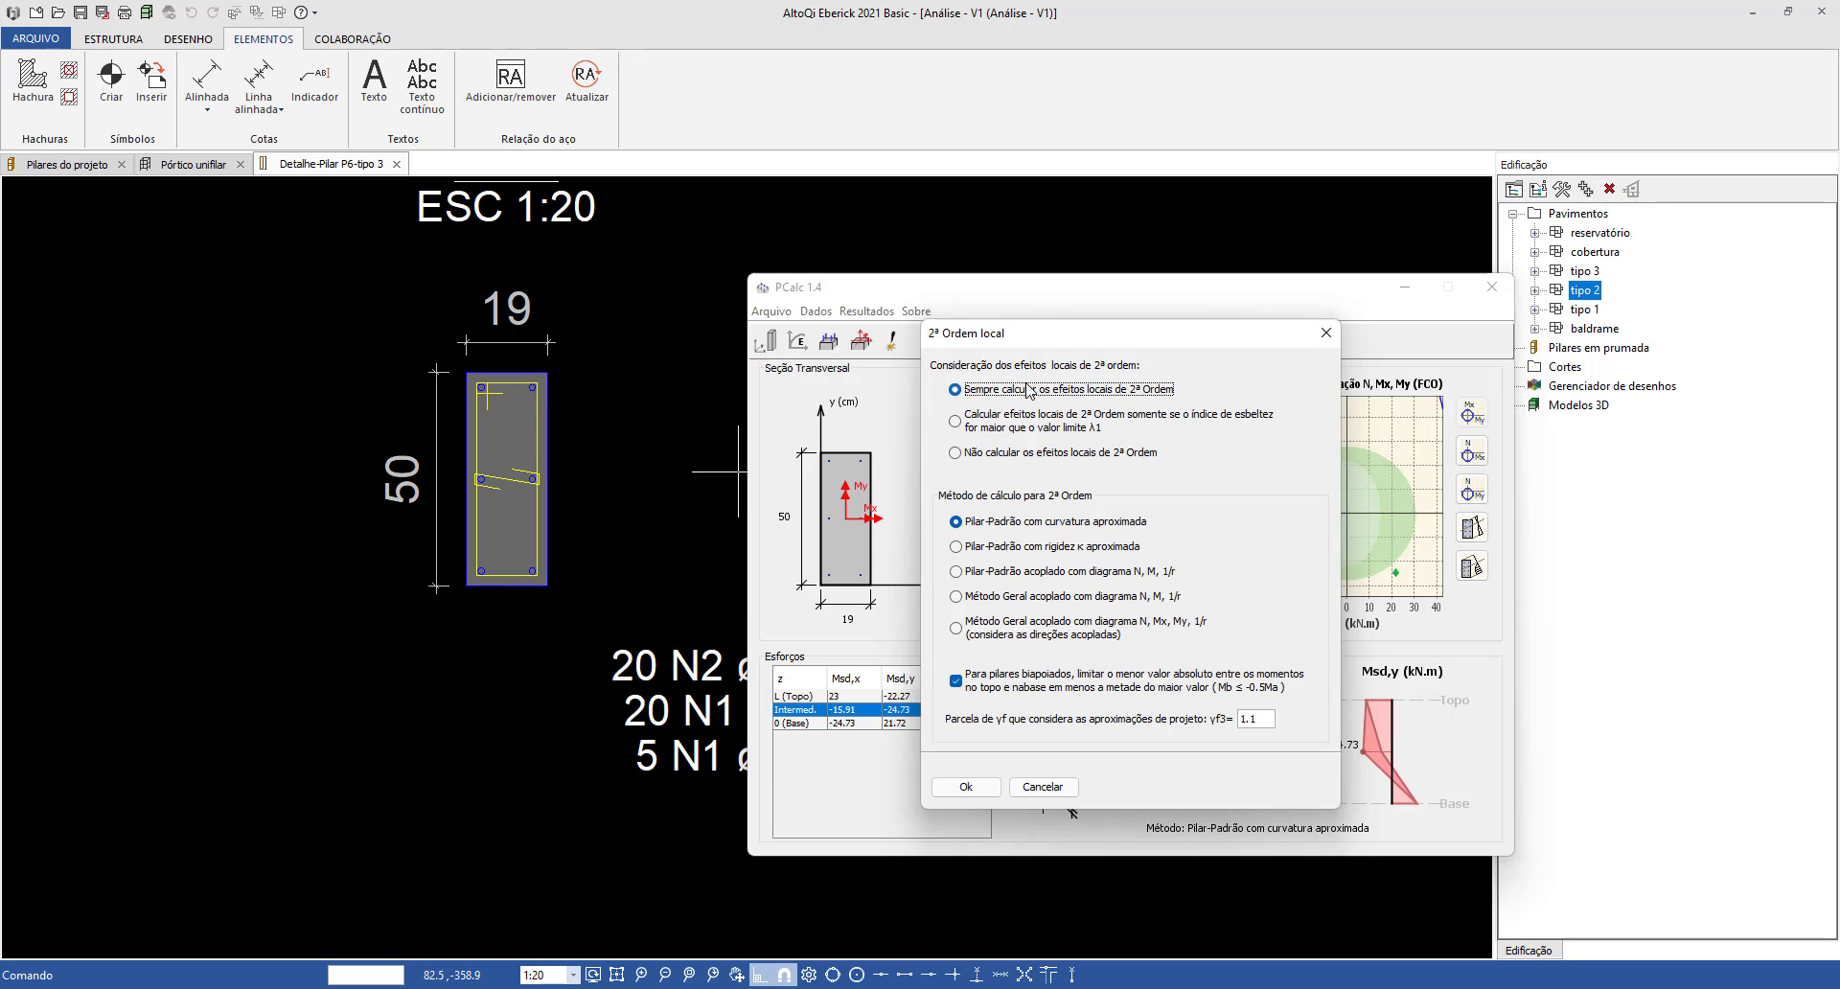
left_click_drag(1054, 345, 975, 320)
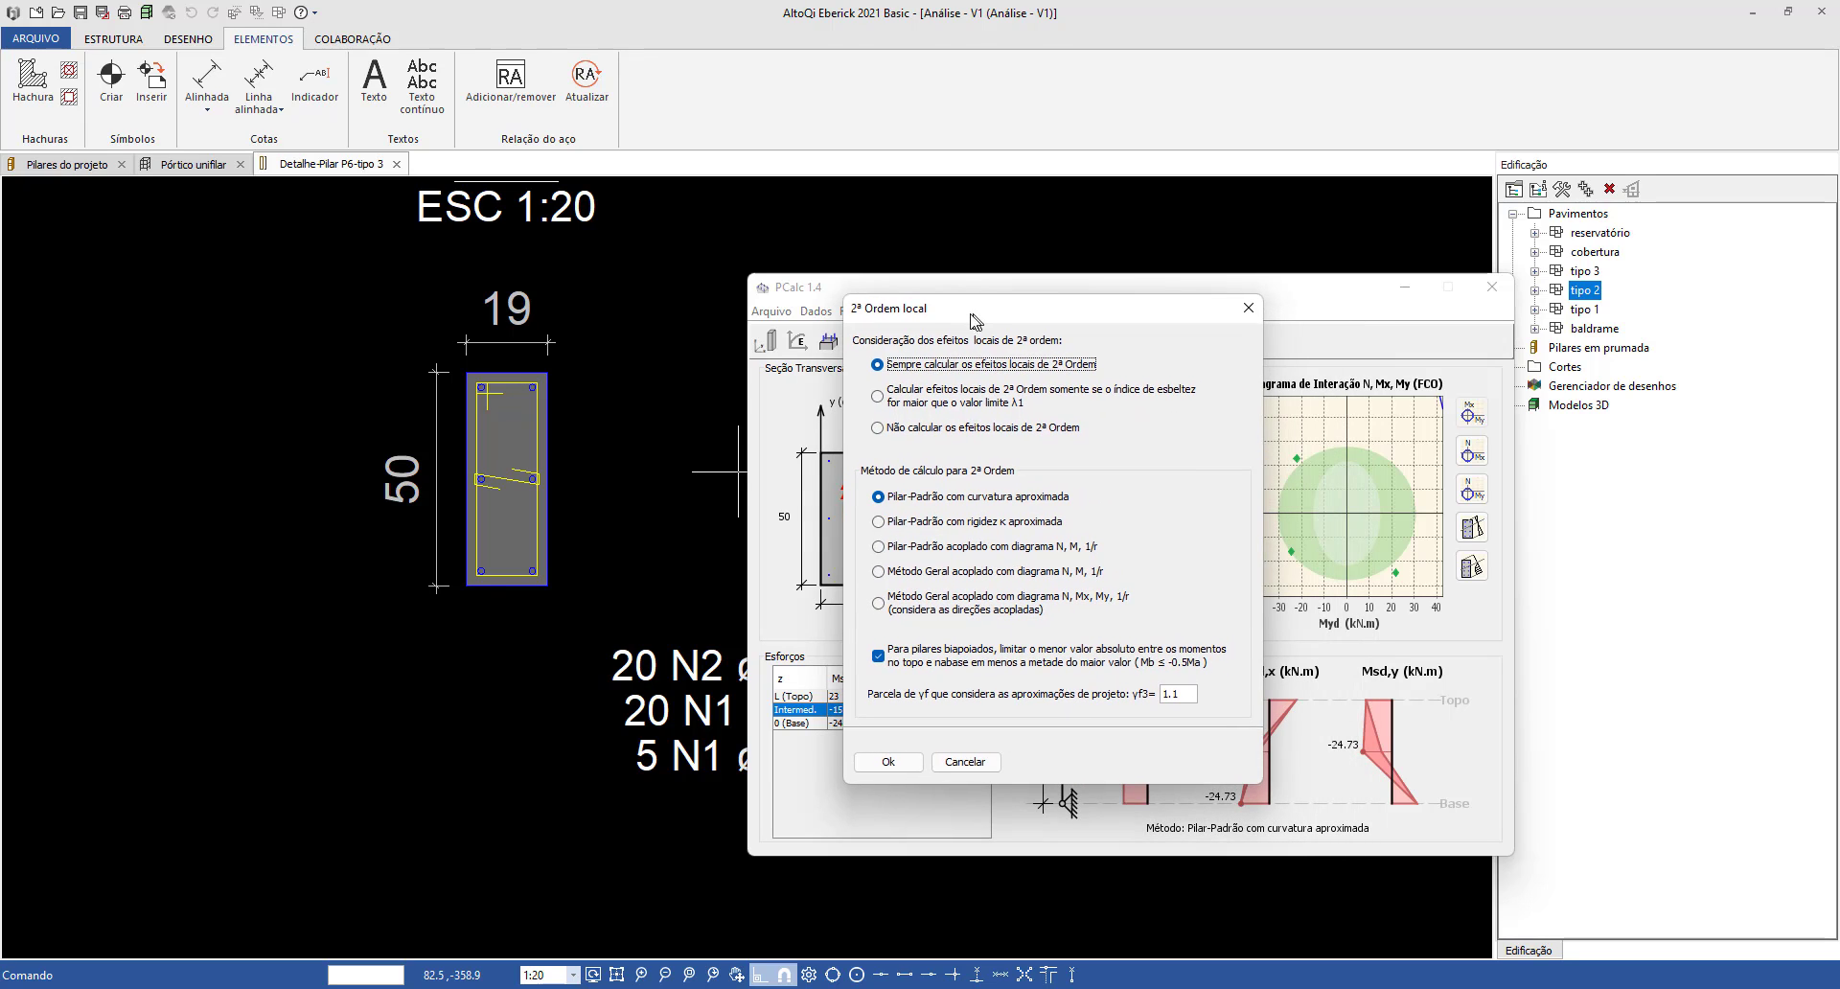
left_click(932, 408)
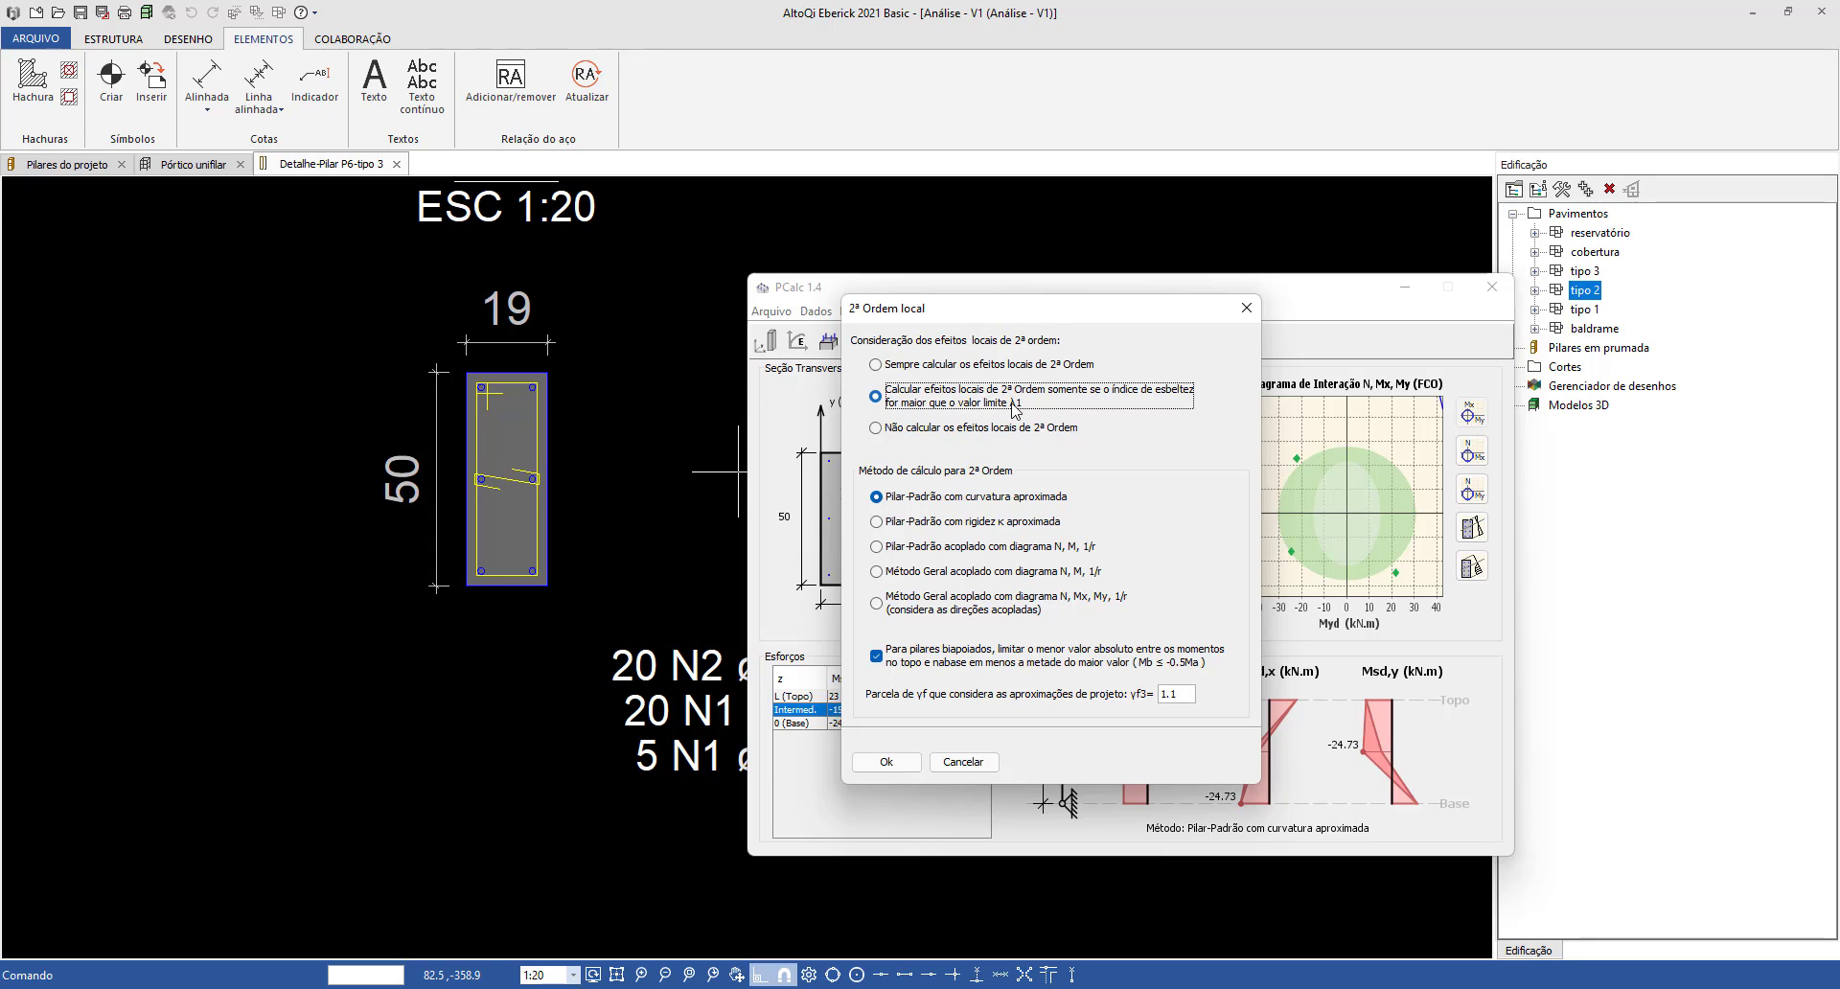
left_click(887, 762)
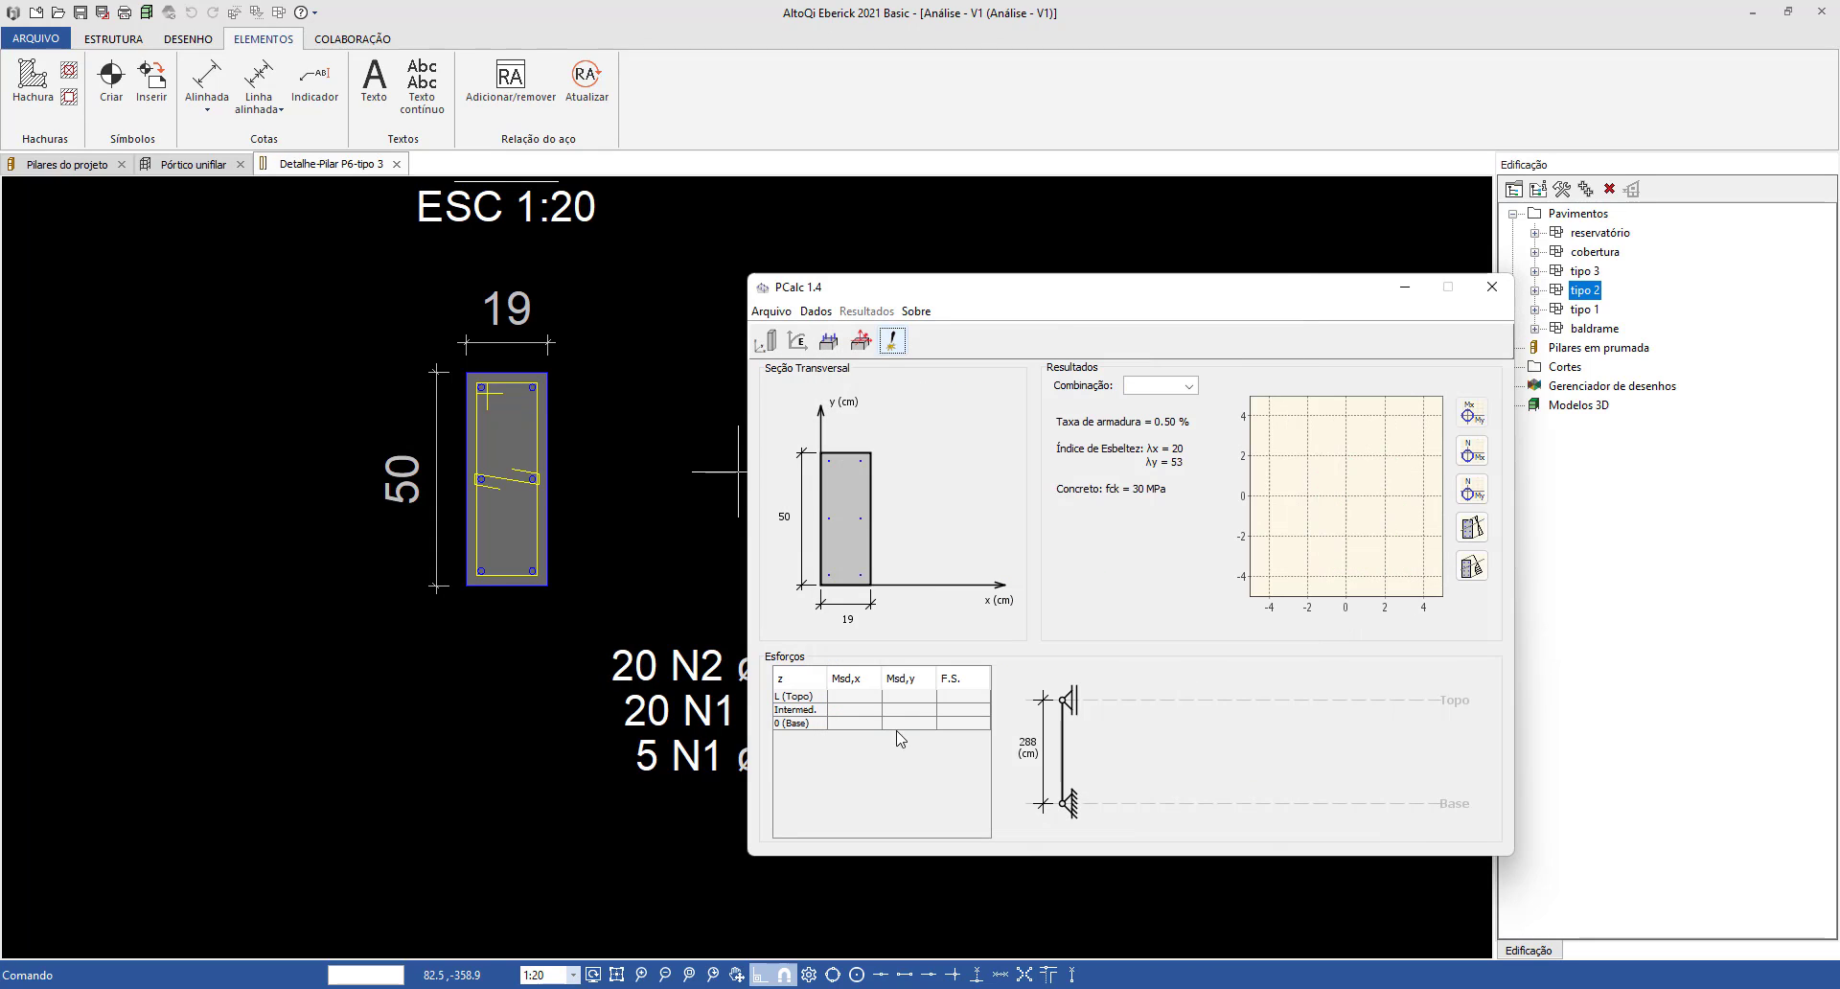
left_click(892, 341)
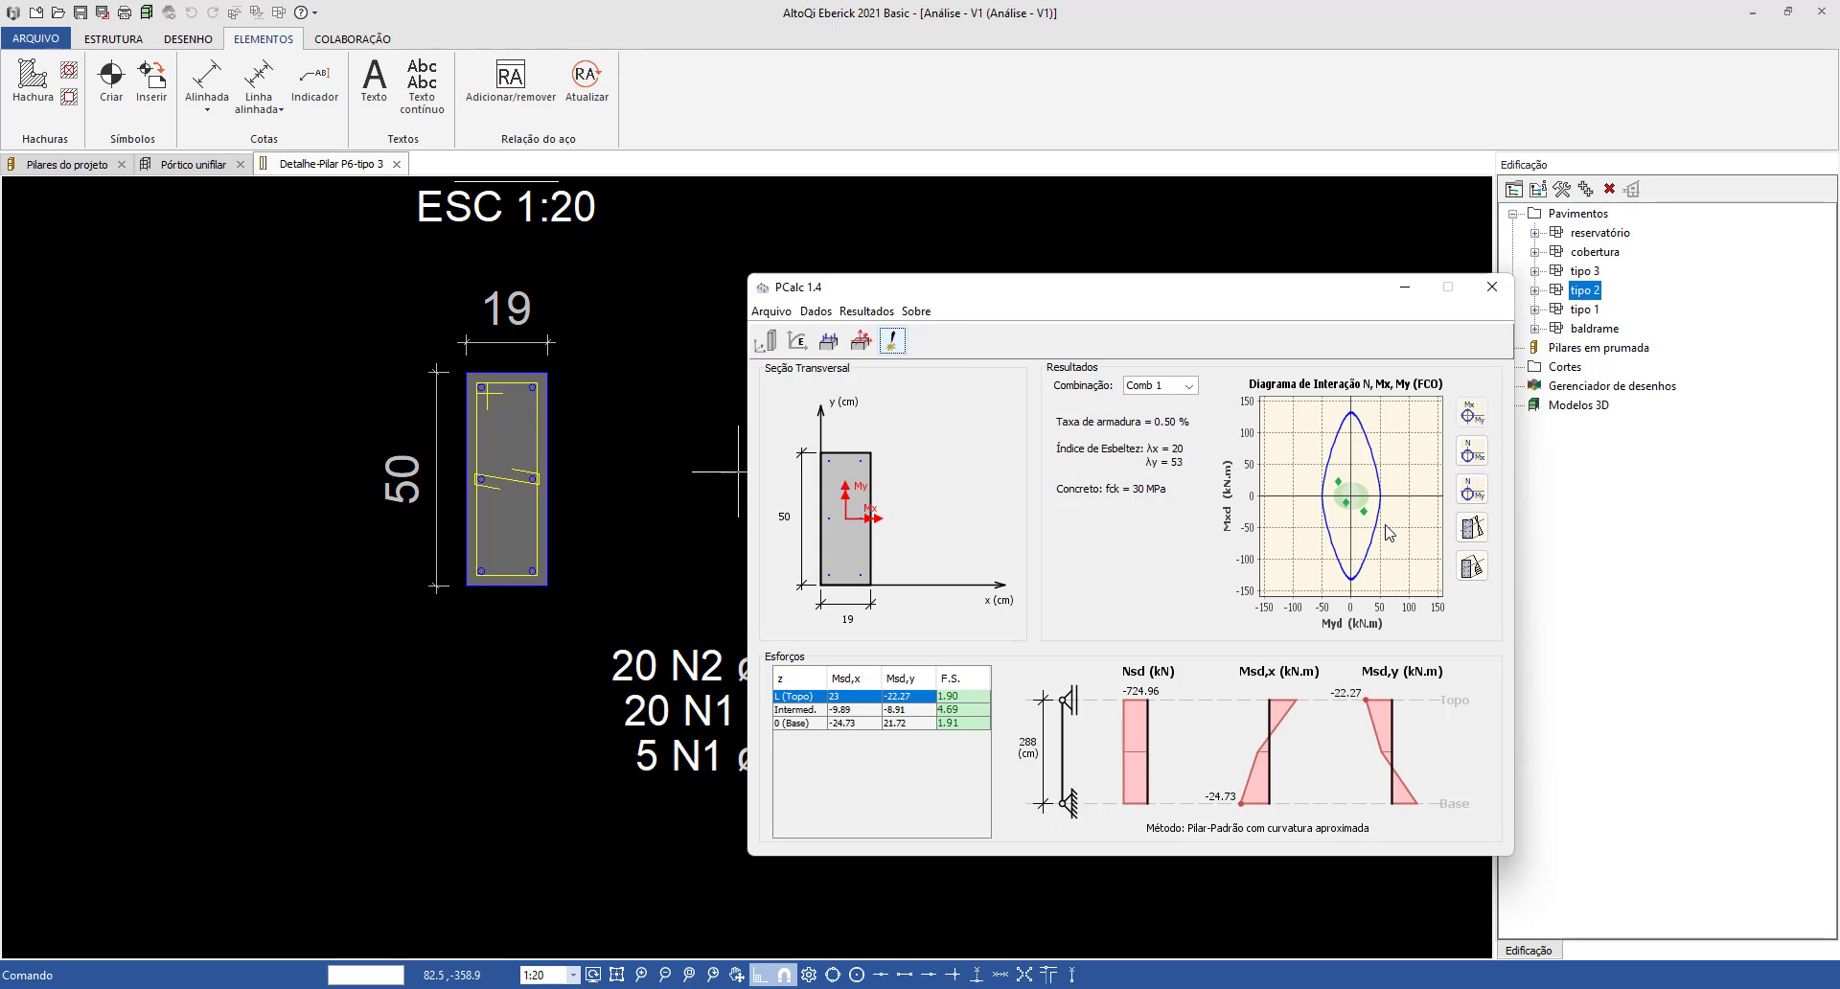
Examine the minimum moment envelopes on the N, Mx, My interaction diagram, checking their limits along the Msxd and Myd axes.
scroll(1361, 518, "up", 6)
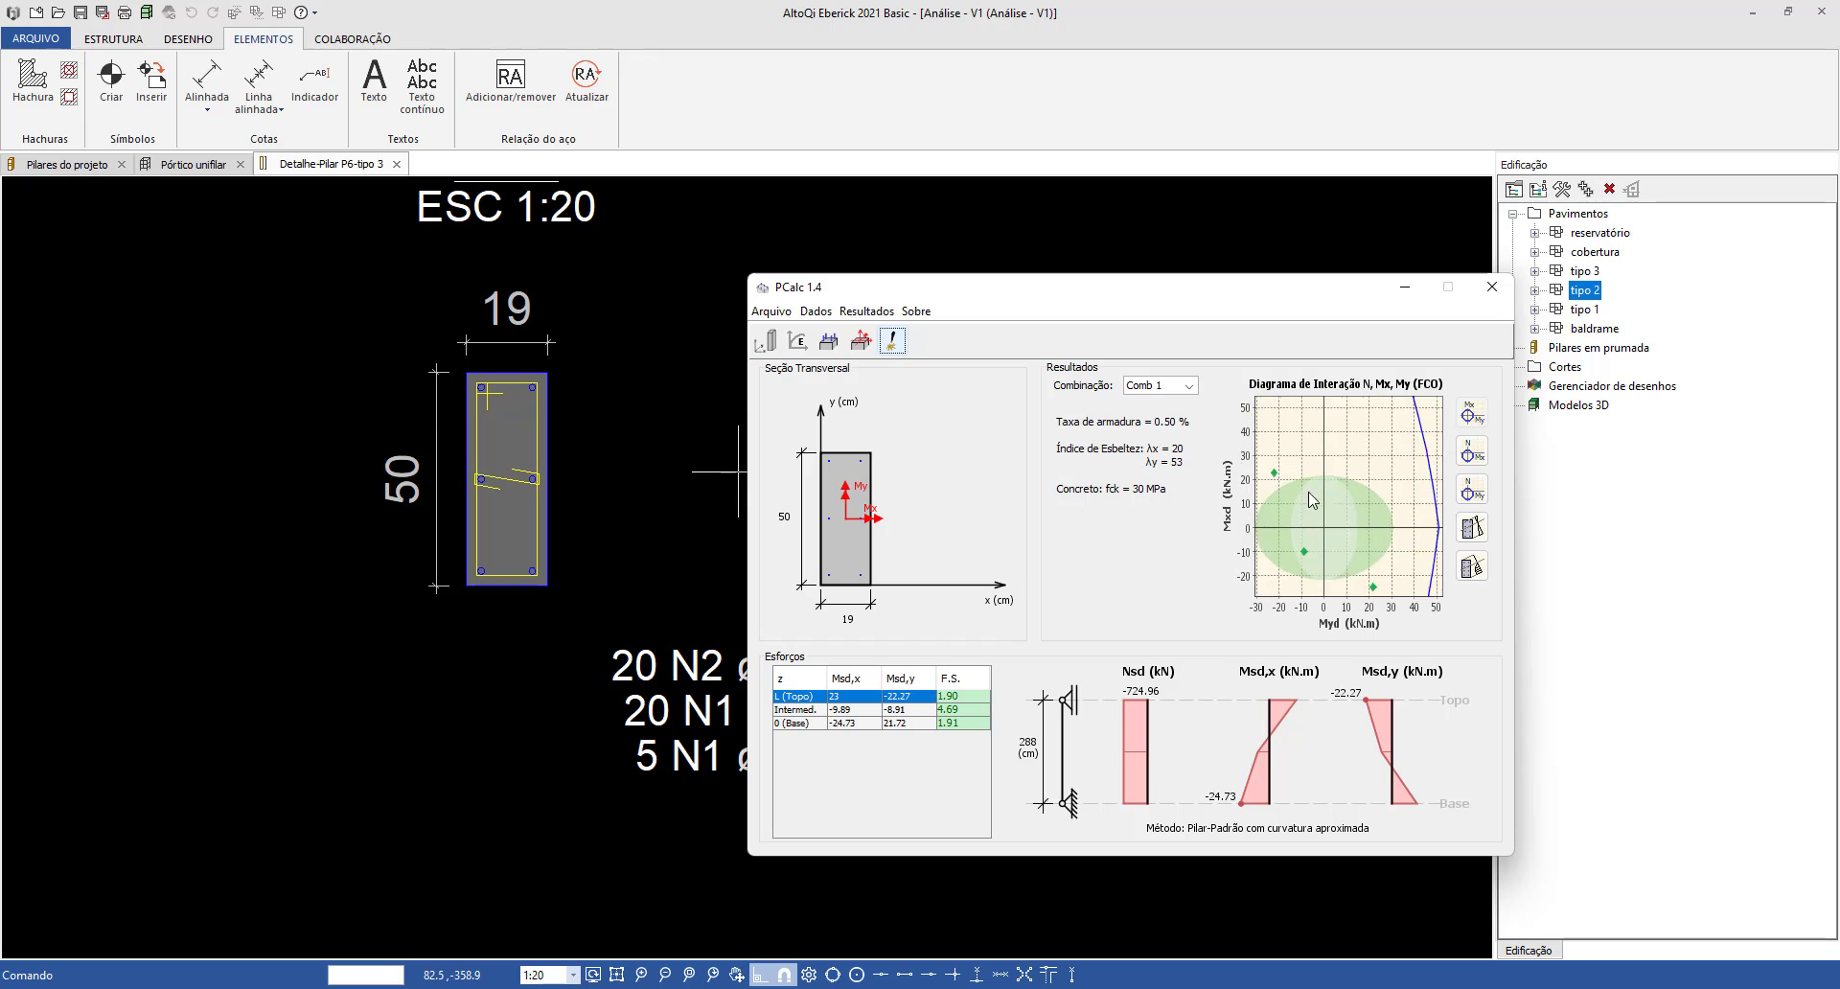
scroll(1312, 499, "up", 6)
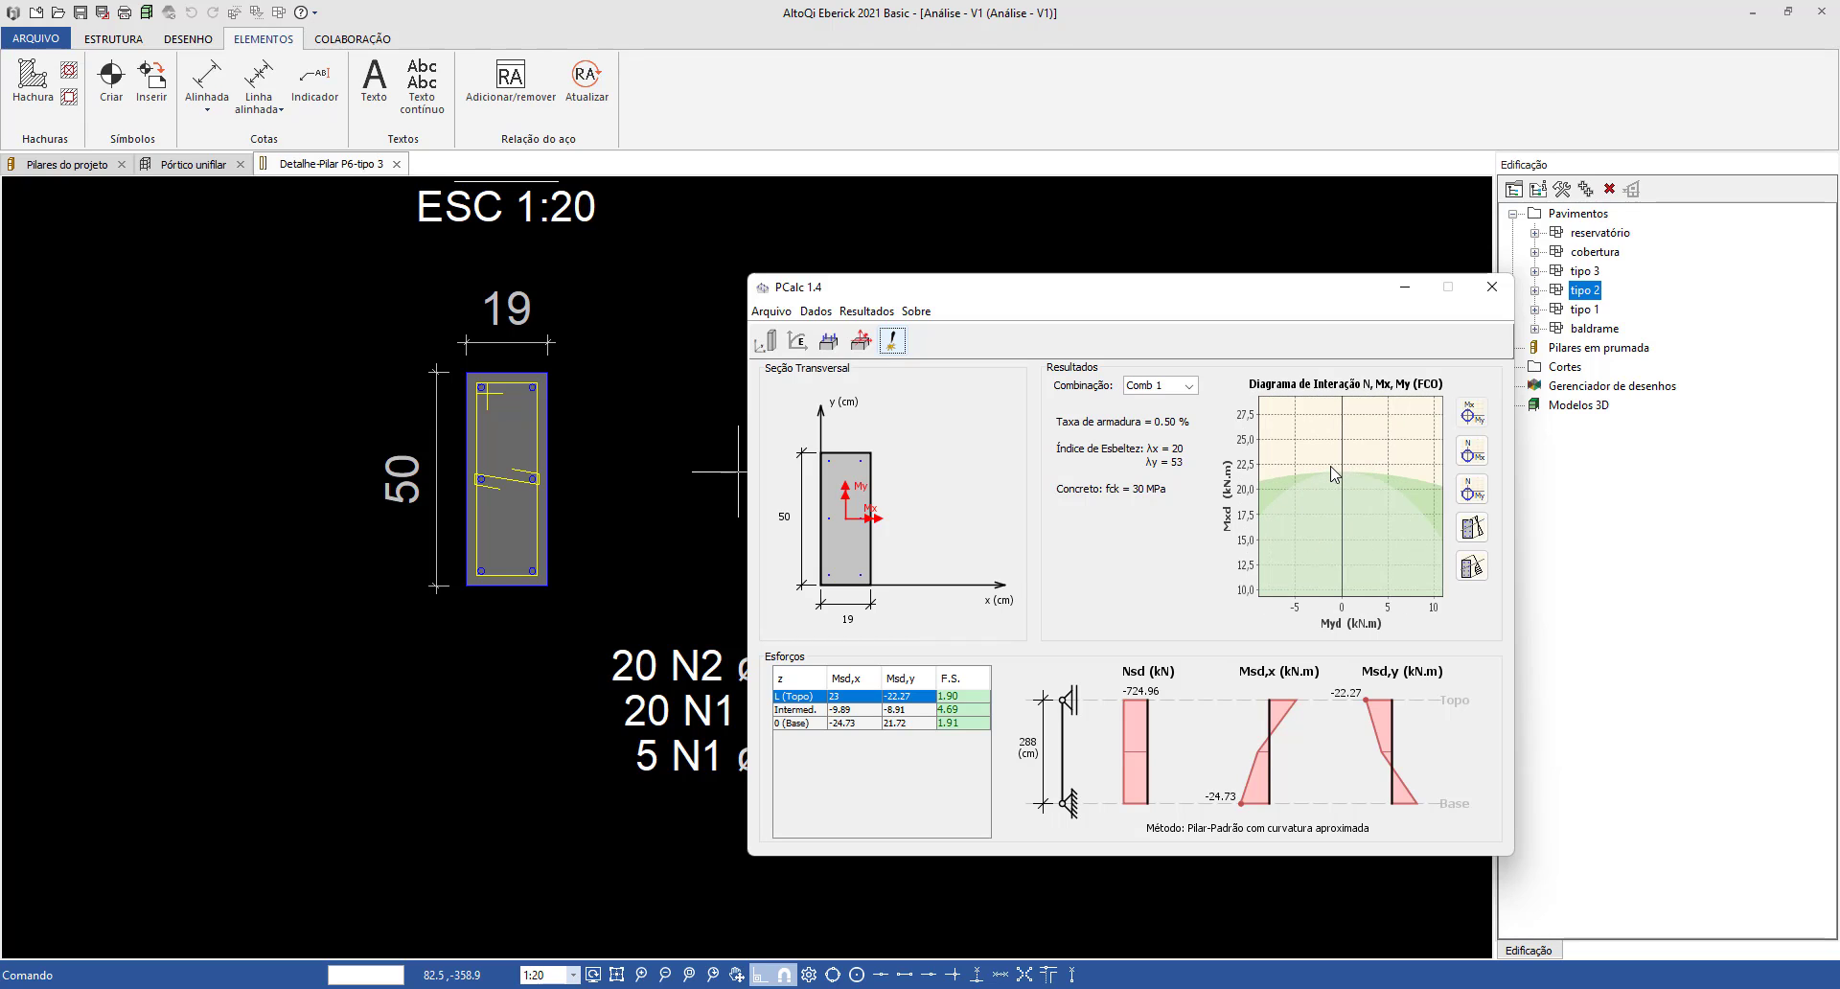
scroll(1334, 484, "up", 1)
scroll(1349, 458, "down", 3)
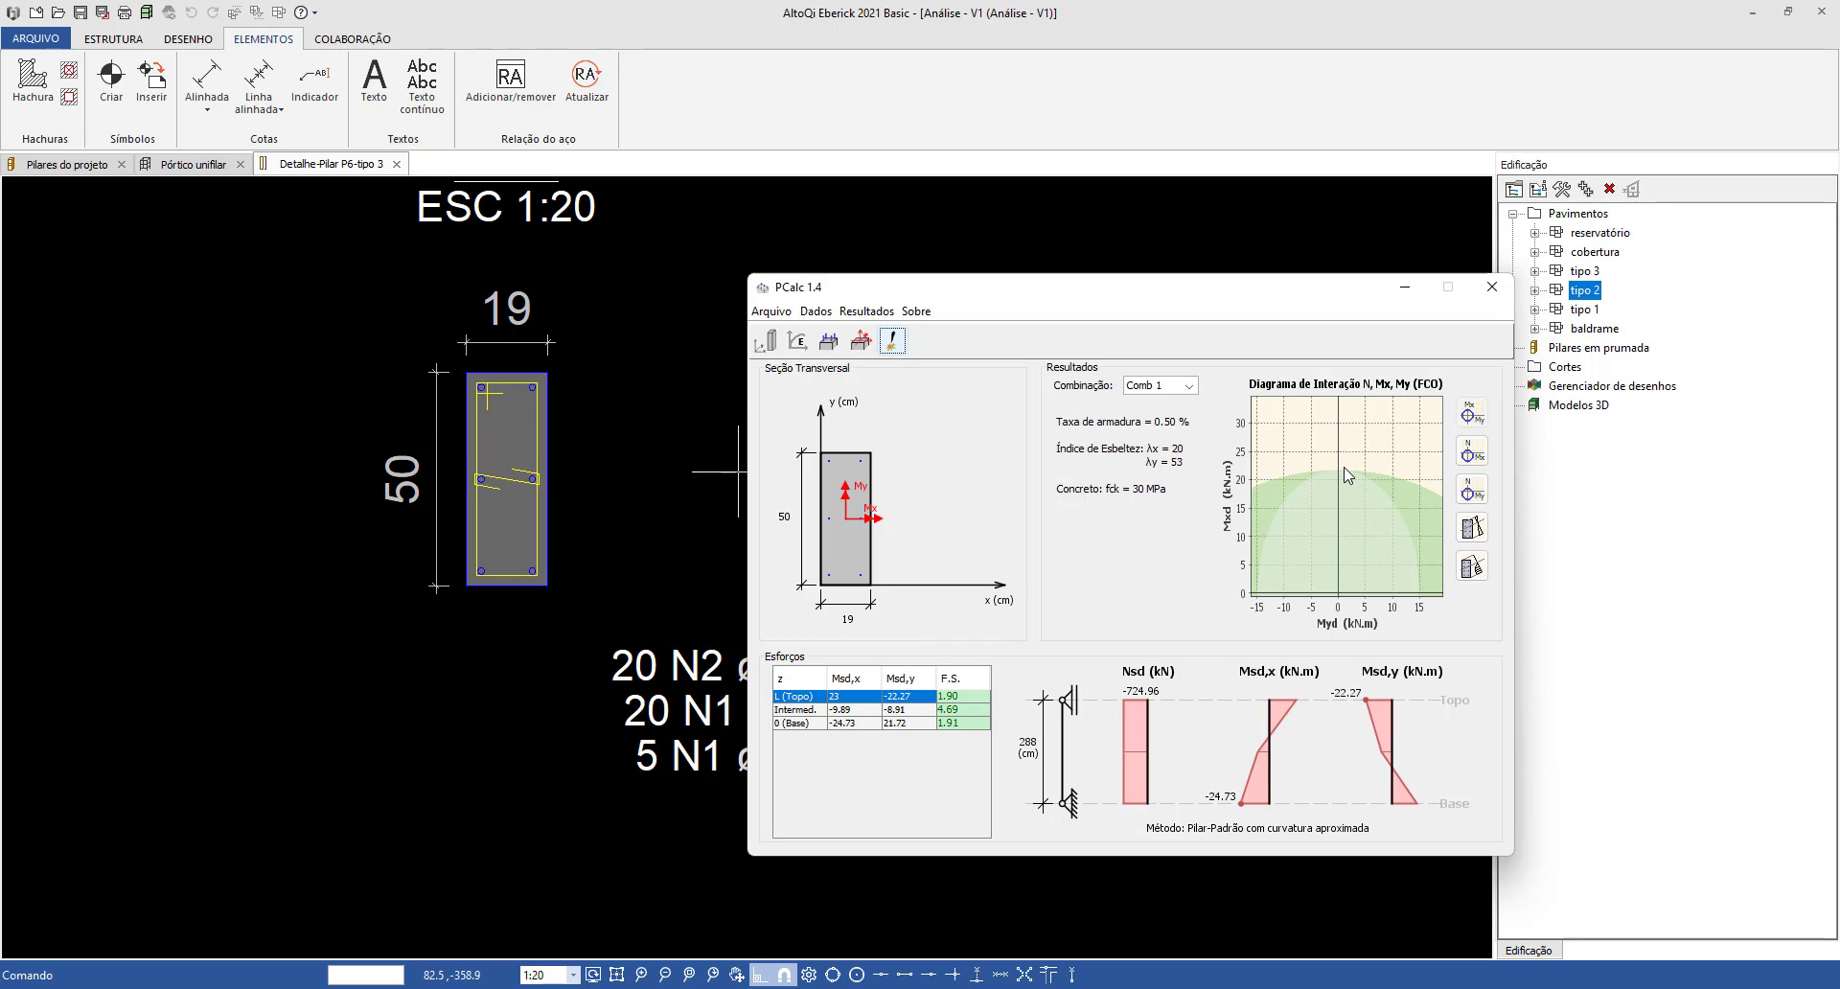
scroll(1339, 441, "up", 3)
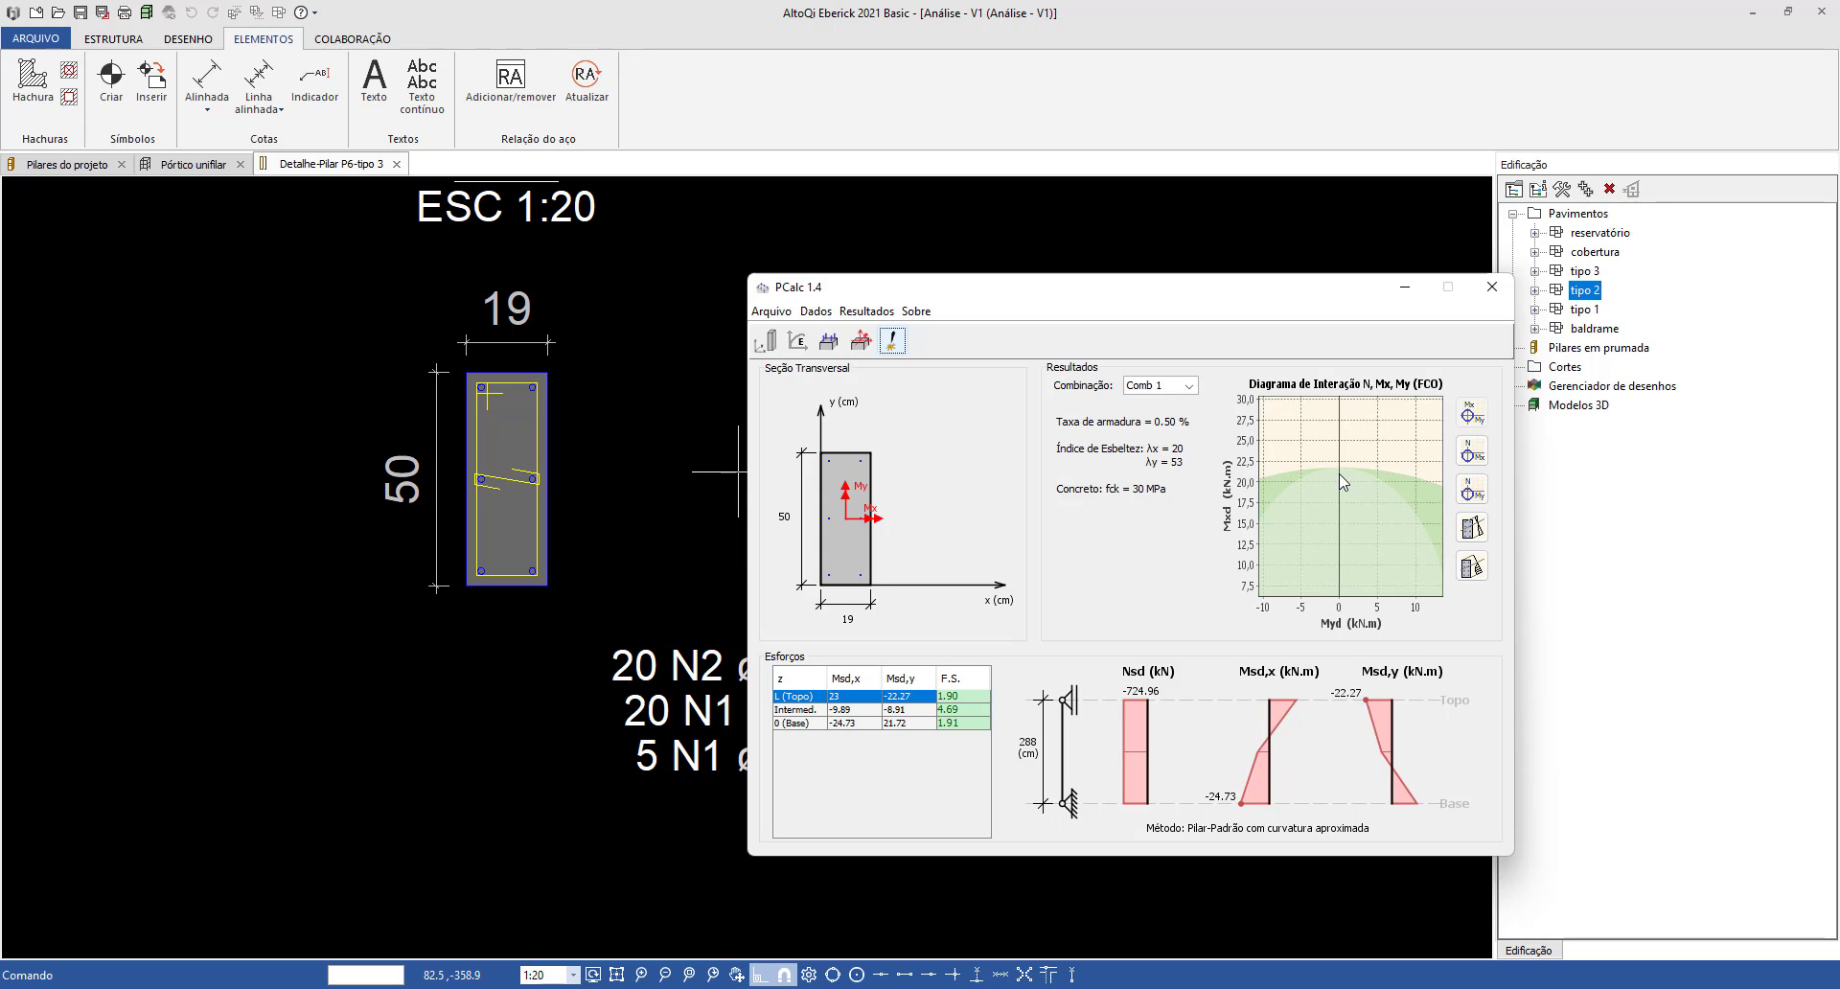
scroll(1339, 456, "down", 4)
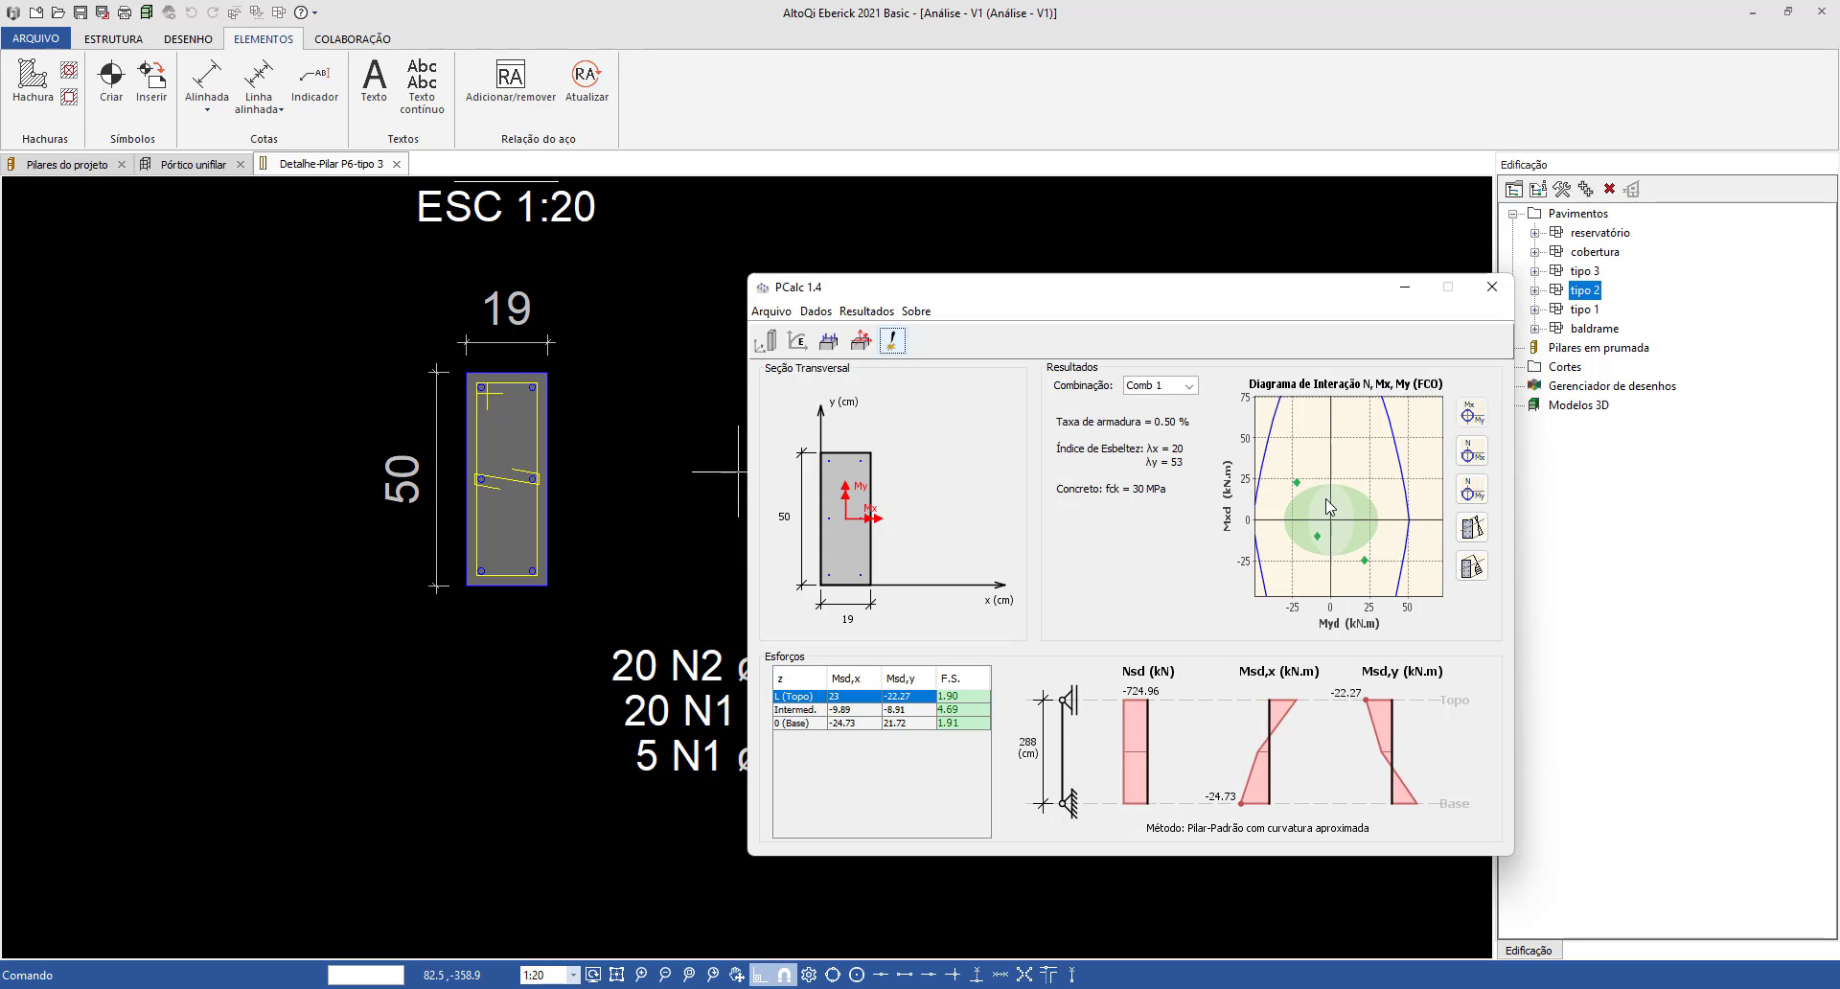
scroll(1284, 539, "up", 2)
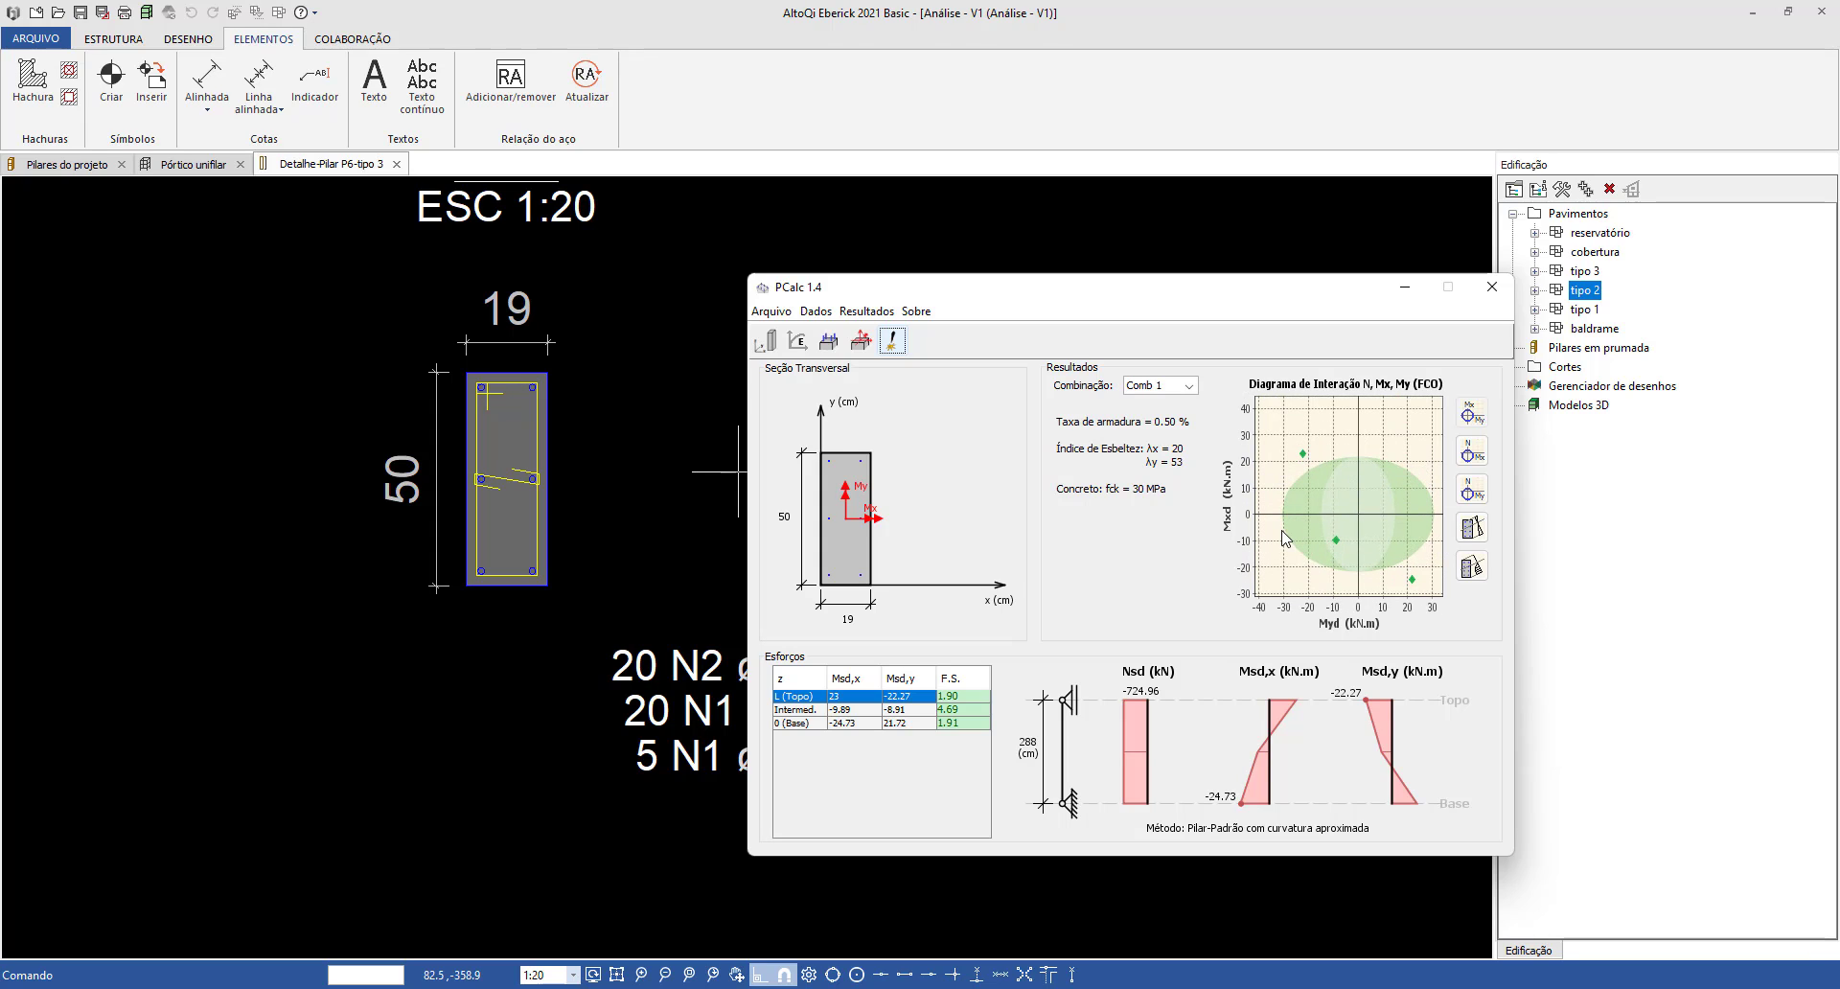
scroll(1282, 527, "down", 1)
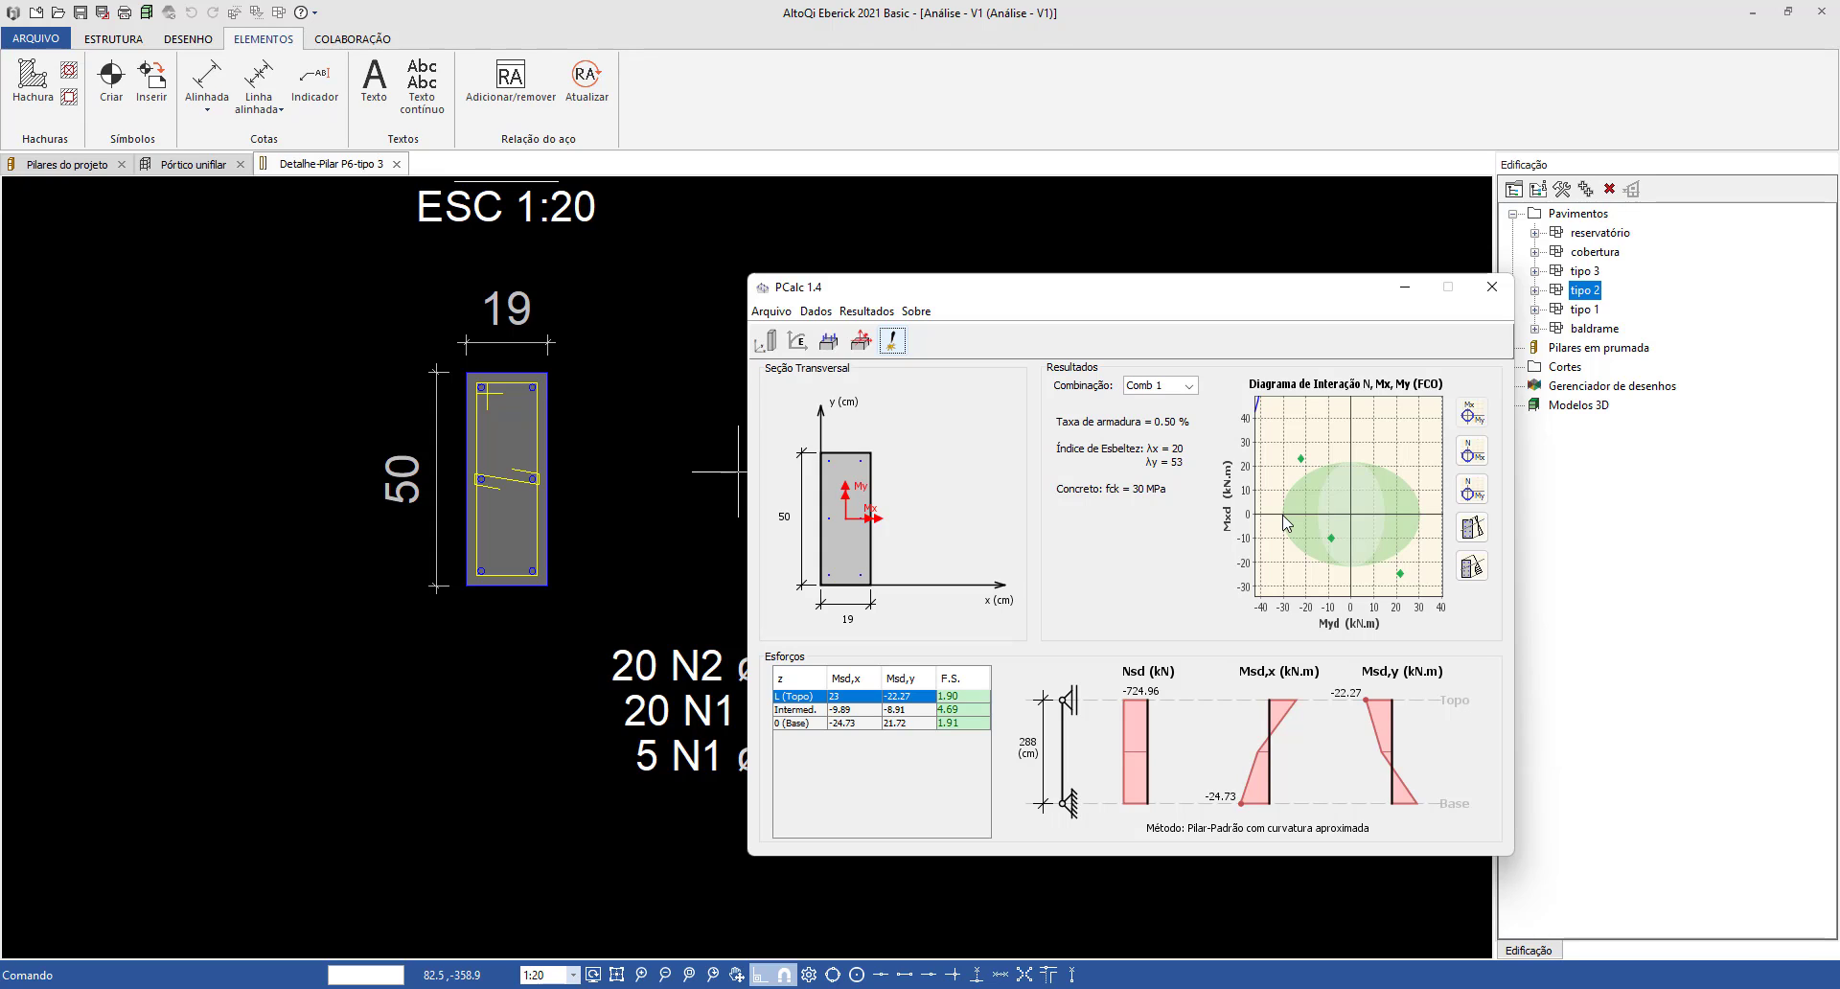
scroll(1286, 527, "up", 2)
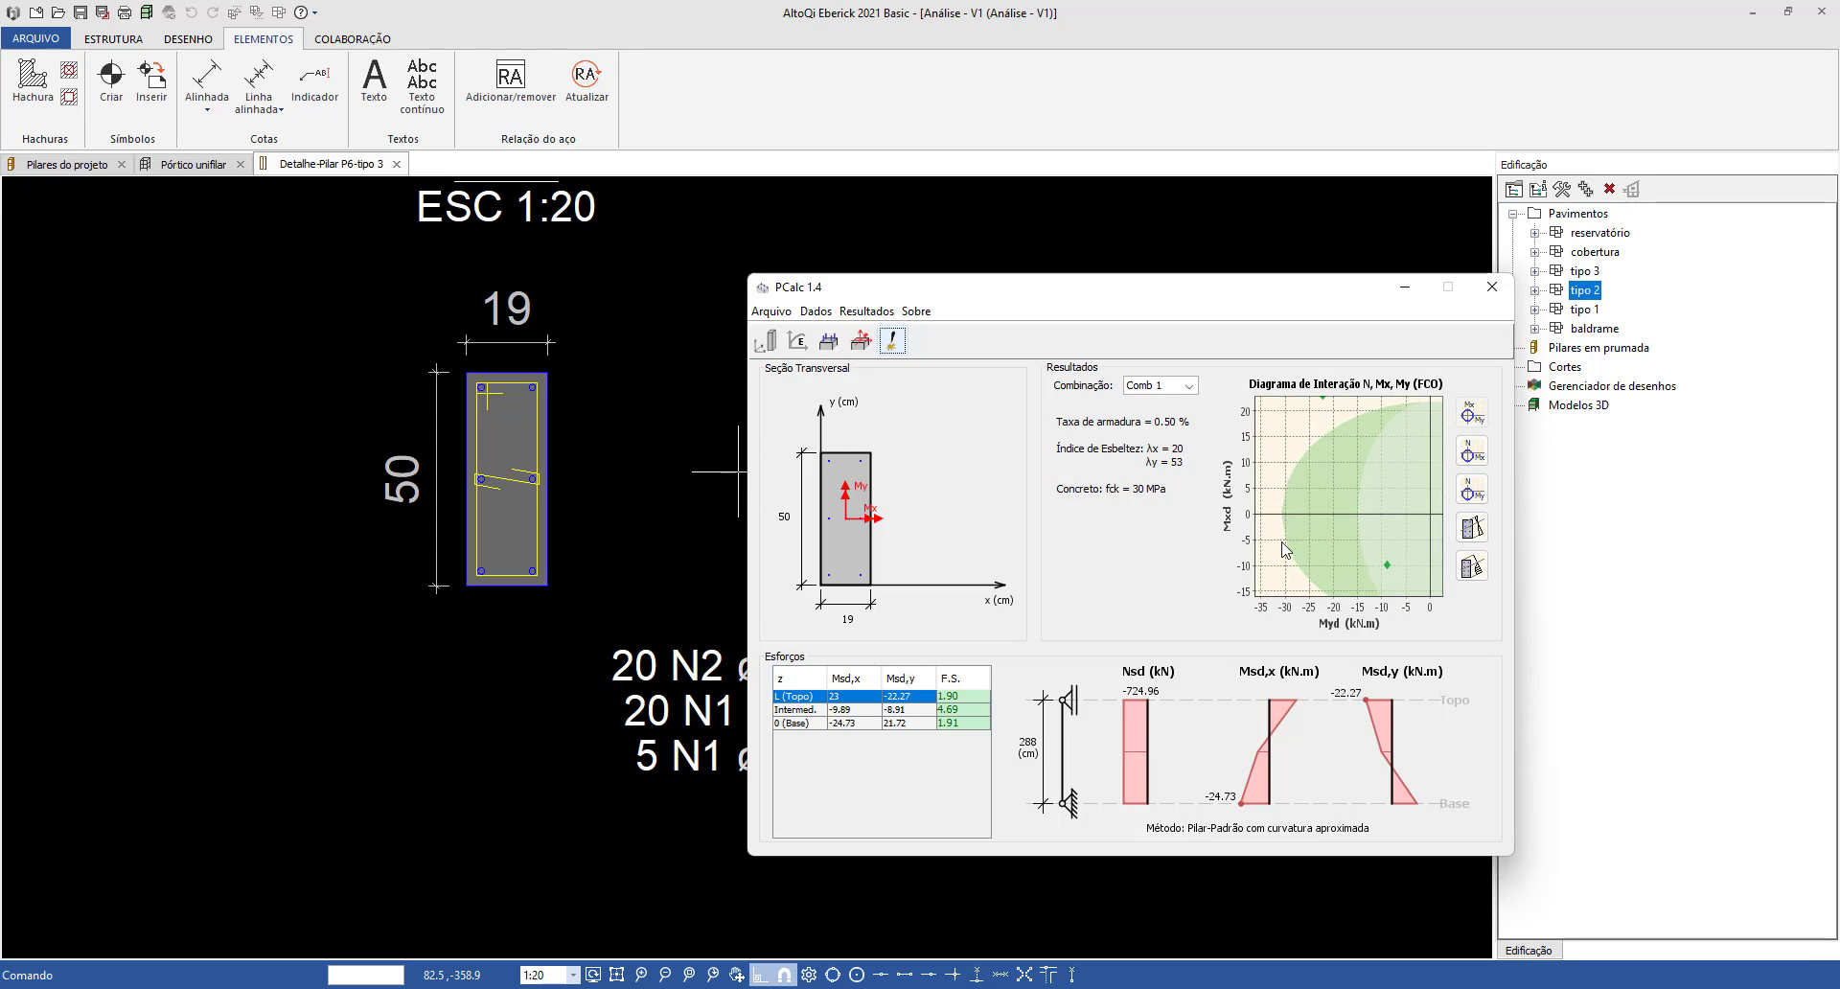
scroll(1287, 553, "down", 2)
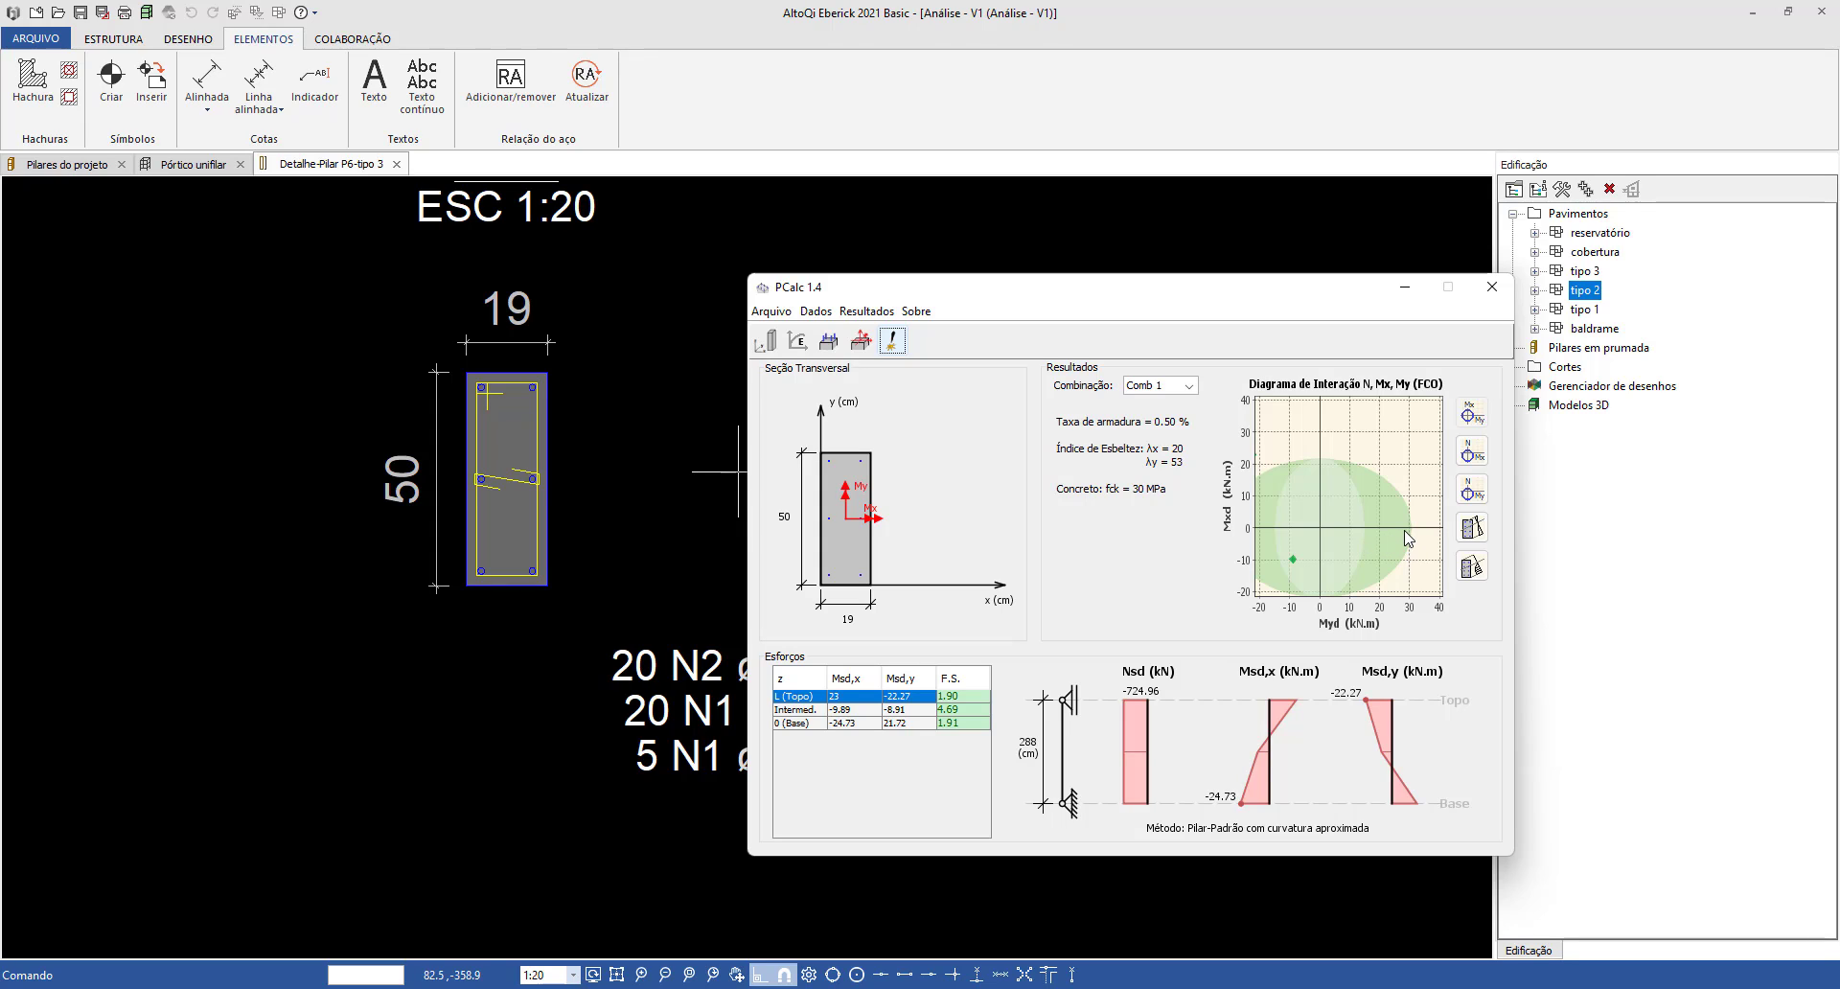
scroll(1402, 530, "down", 8)
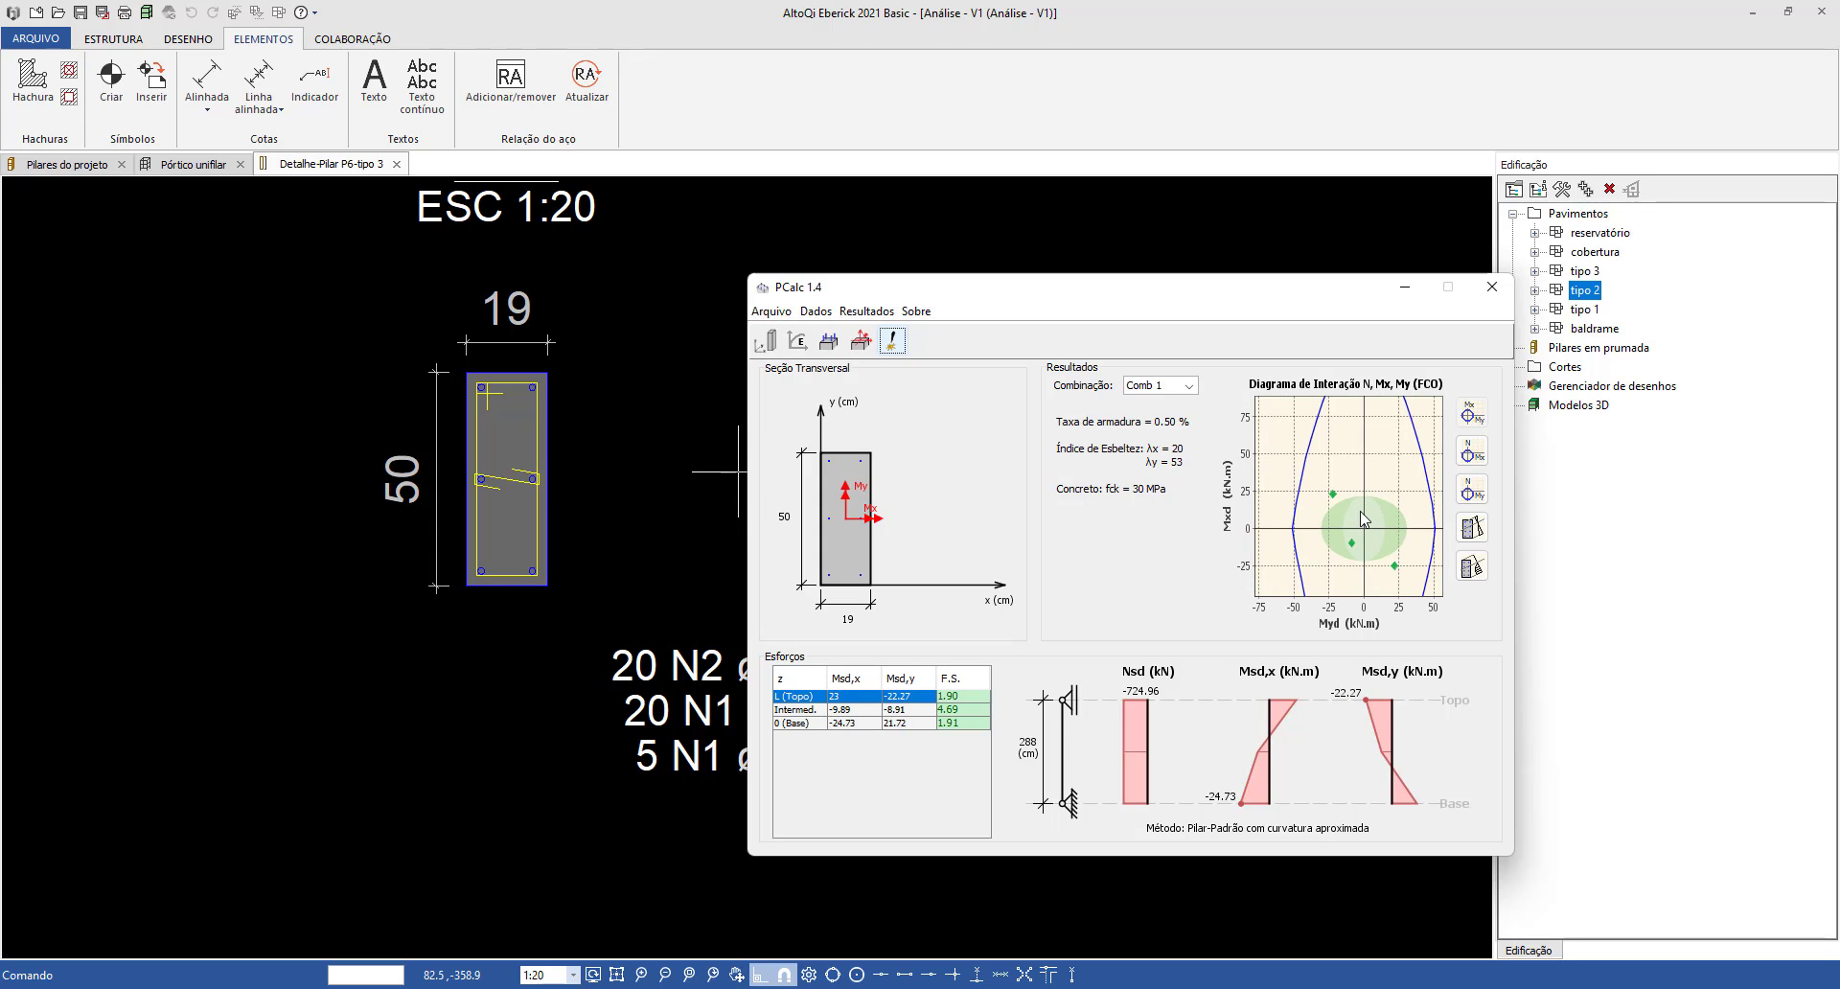
Read precisely where the outer minimum moment envelope meets the negative Myd axis on the interaction diagram.
scroll(1328, 541, "up", 10)
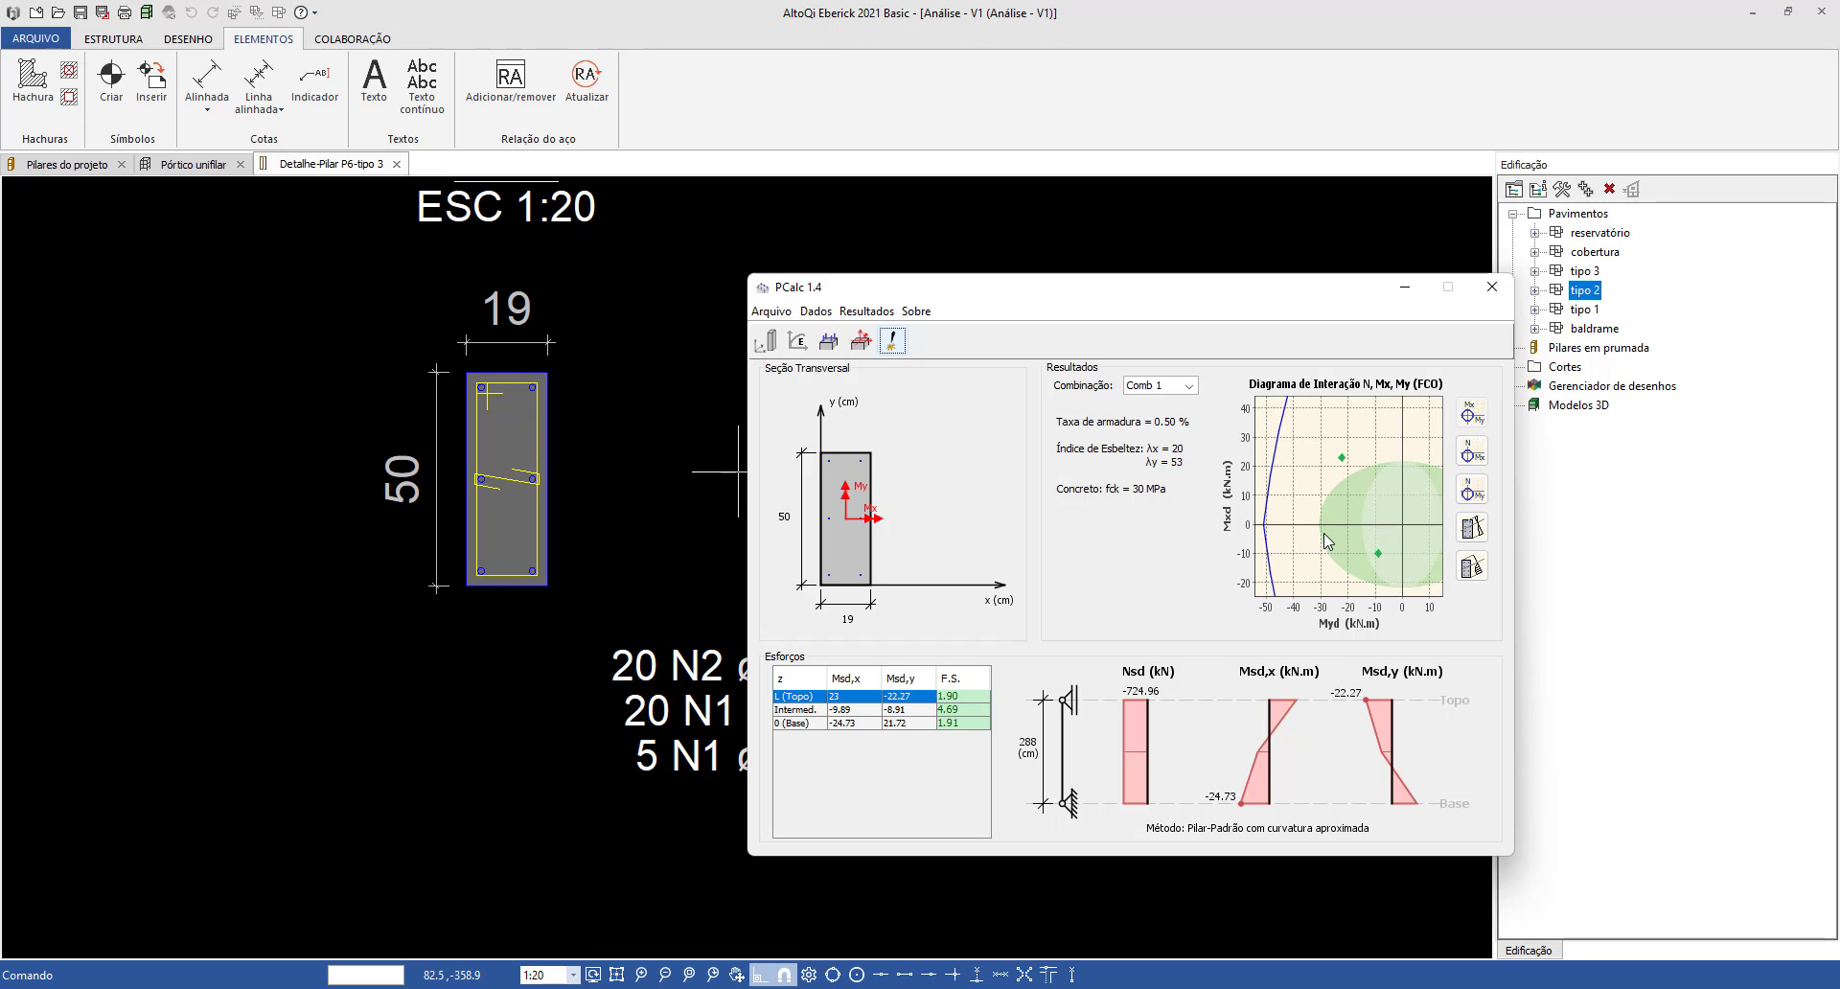
scroll(1310, 519, "up", 5)
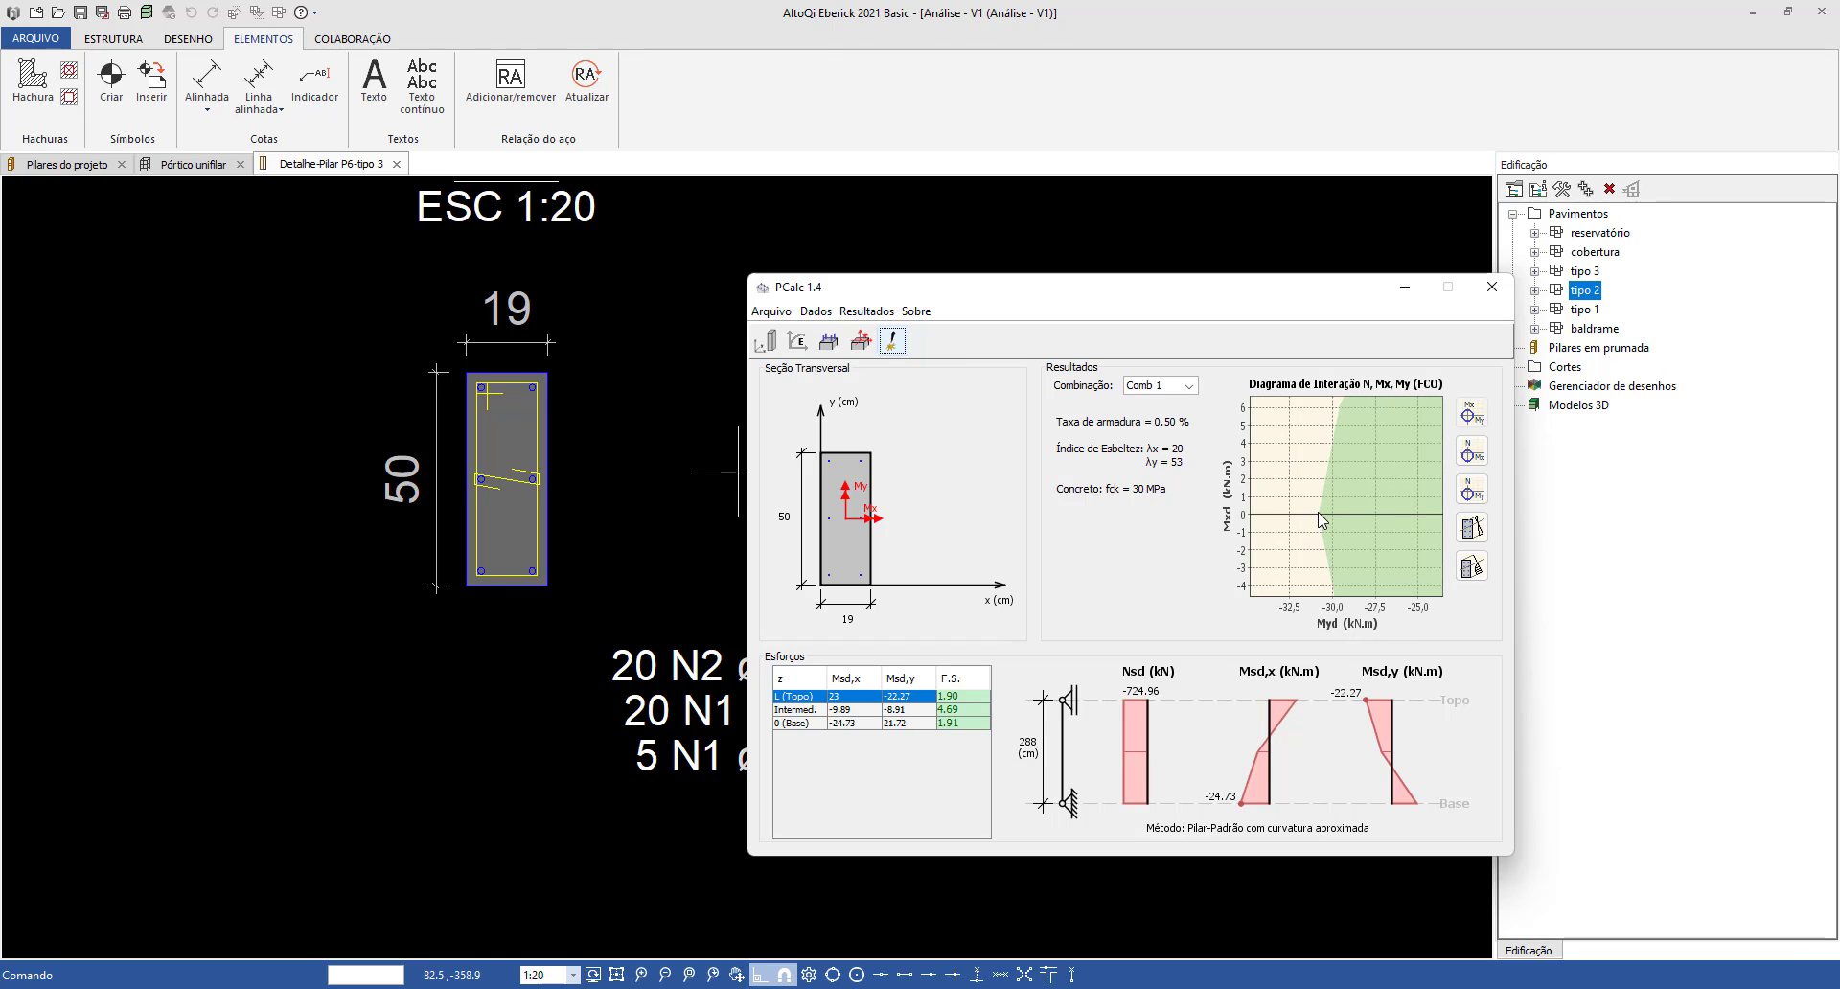
scroll(1324, 526, "up", 5)
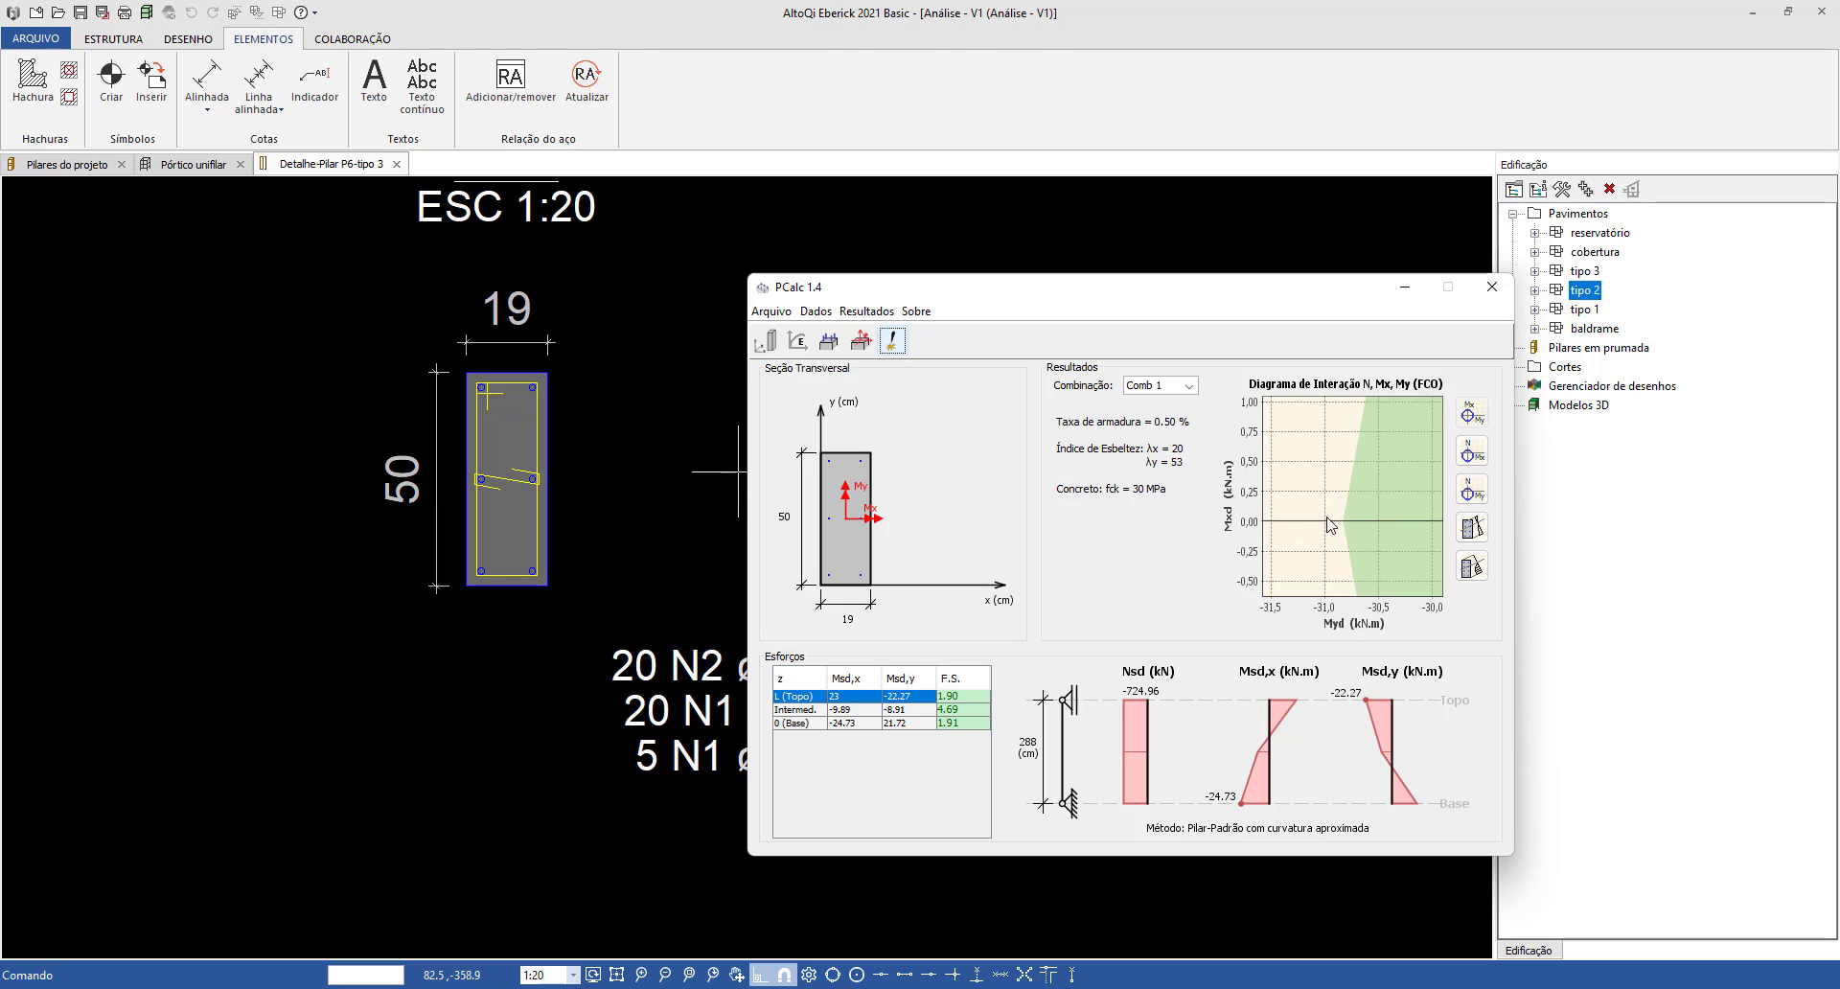
scroll(1339, 534, "up", 3)
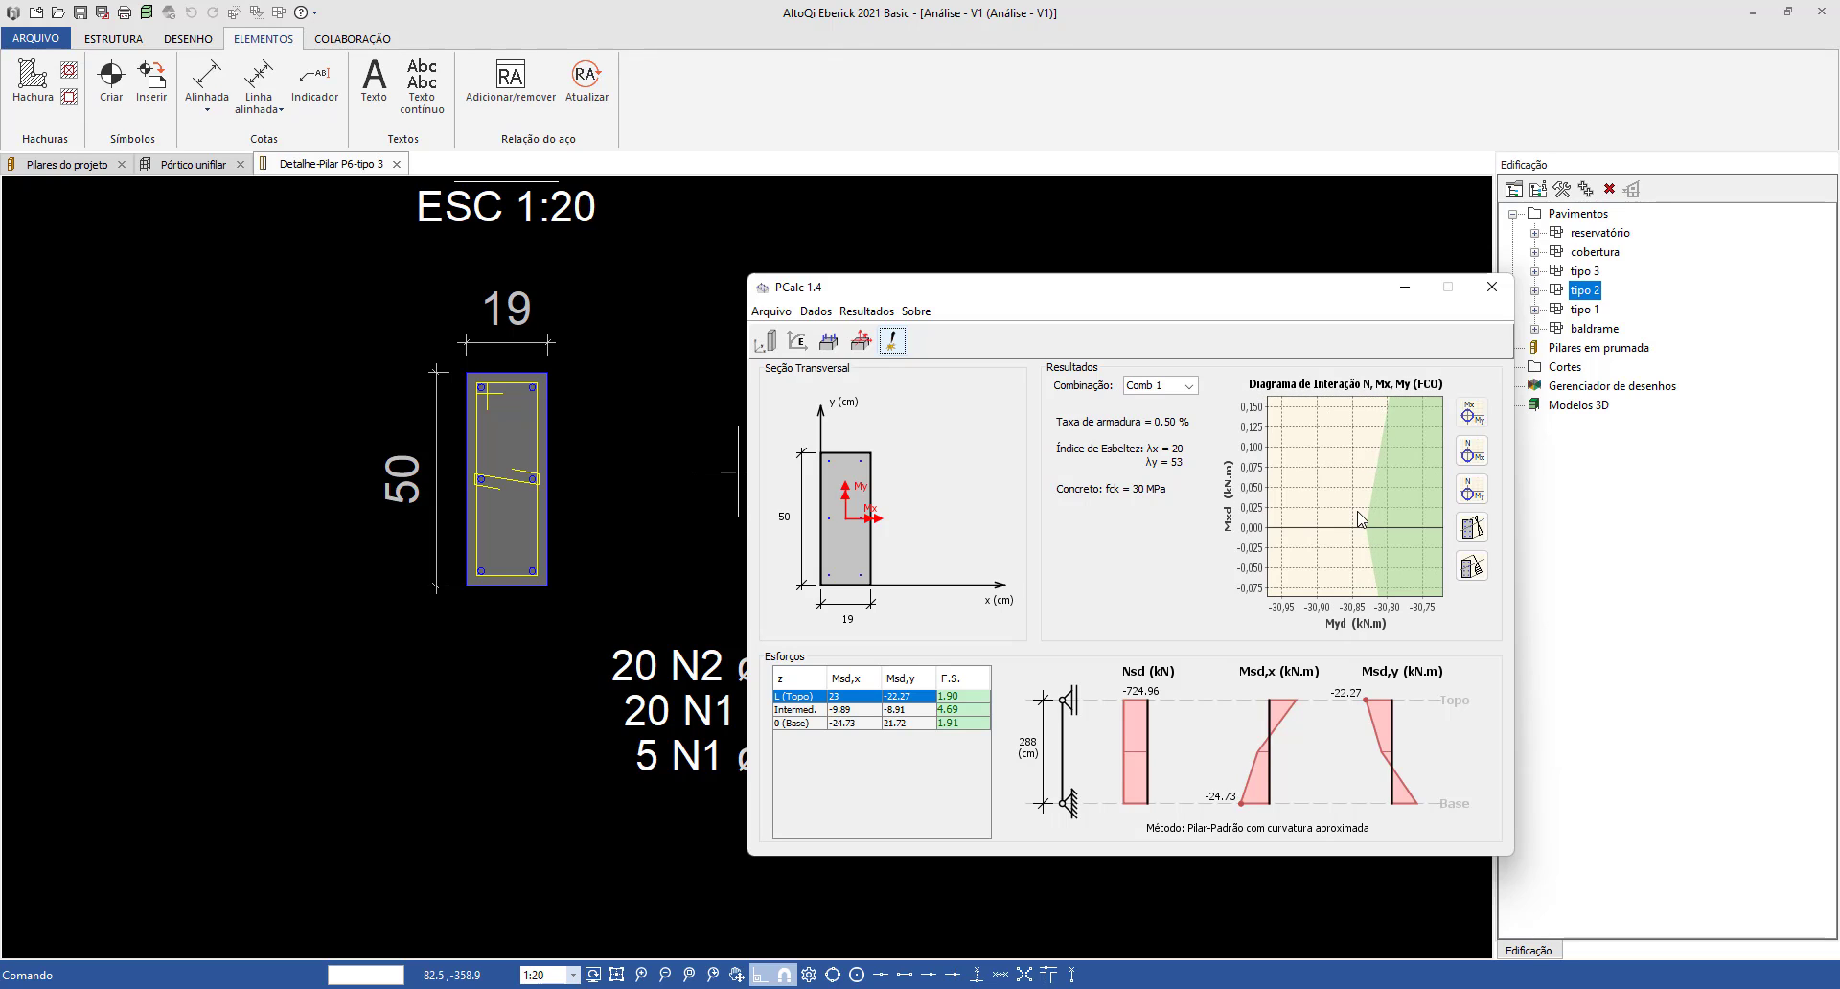
scroll(1364, 526, "up", 5)
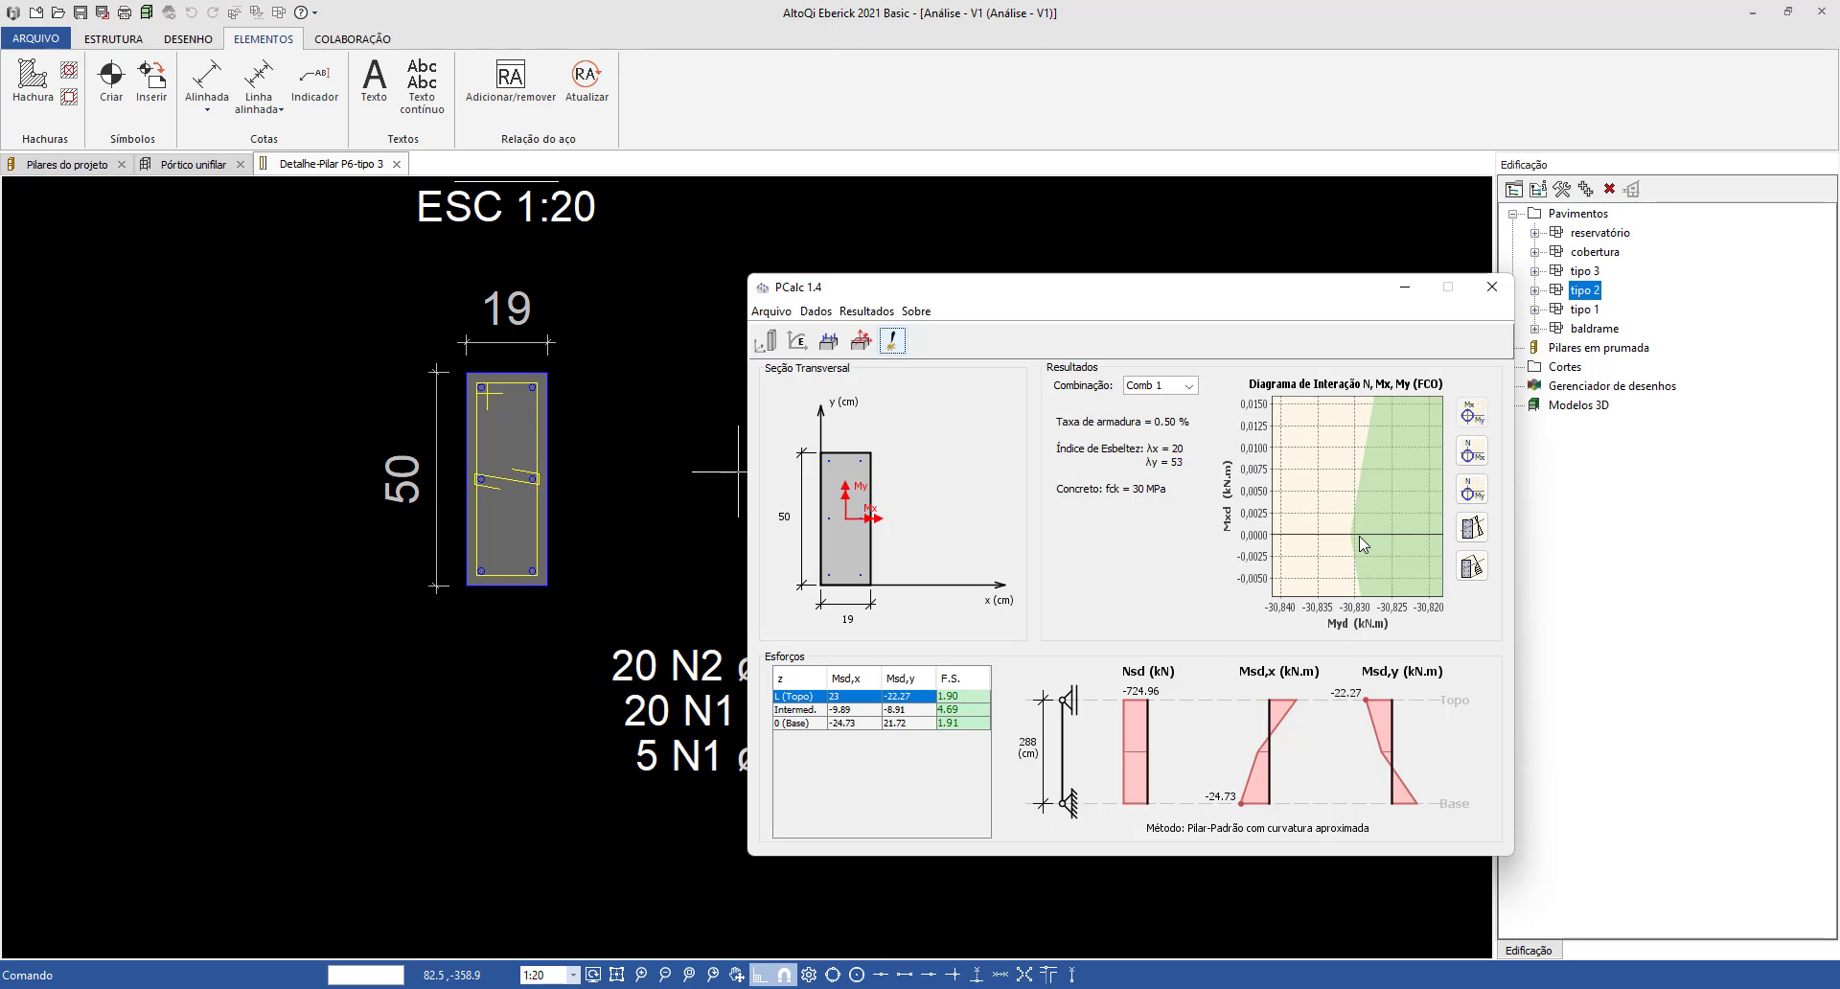
scroll(1351, 535, "up", 5)
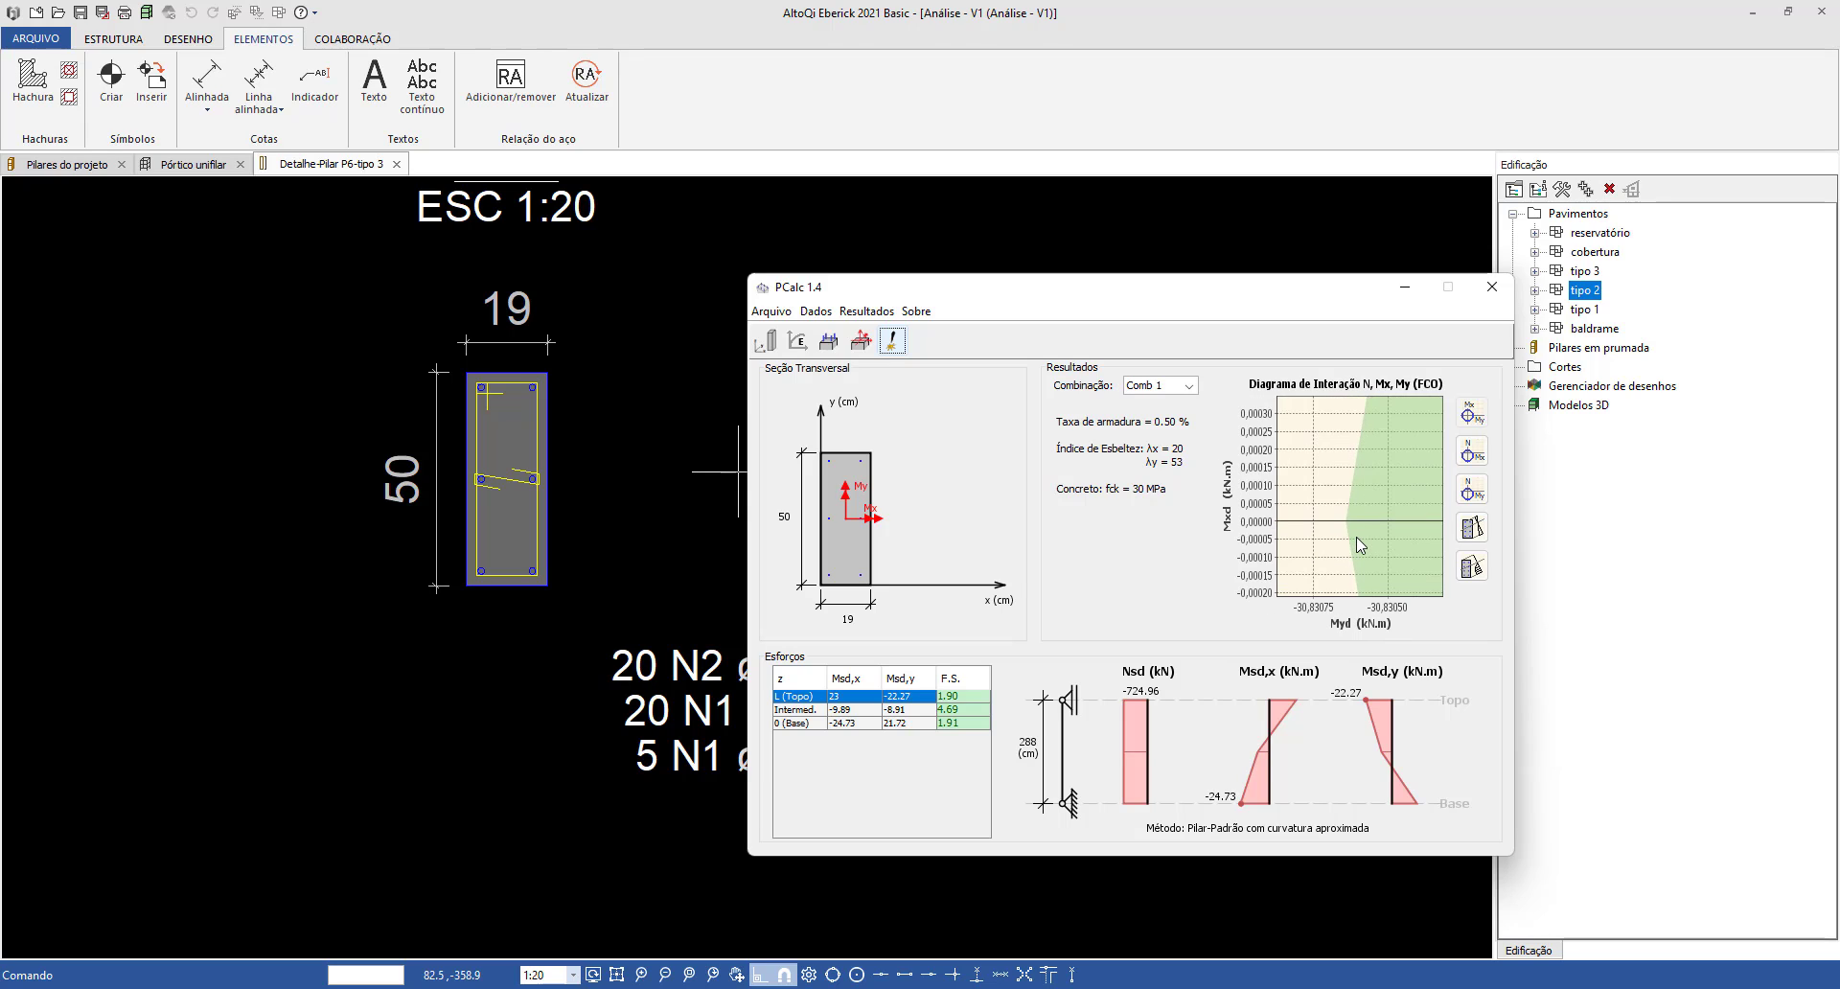
scroll(1348, 517, "up", 5)
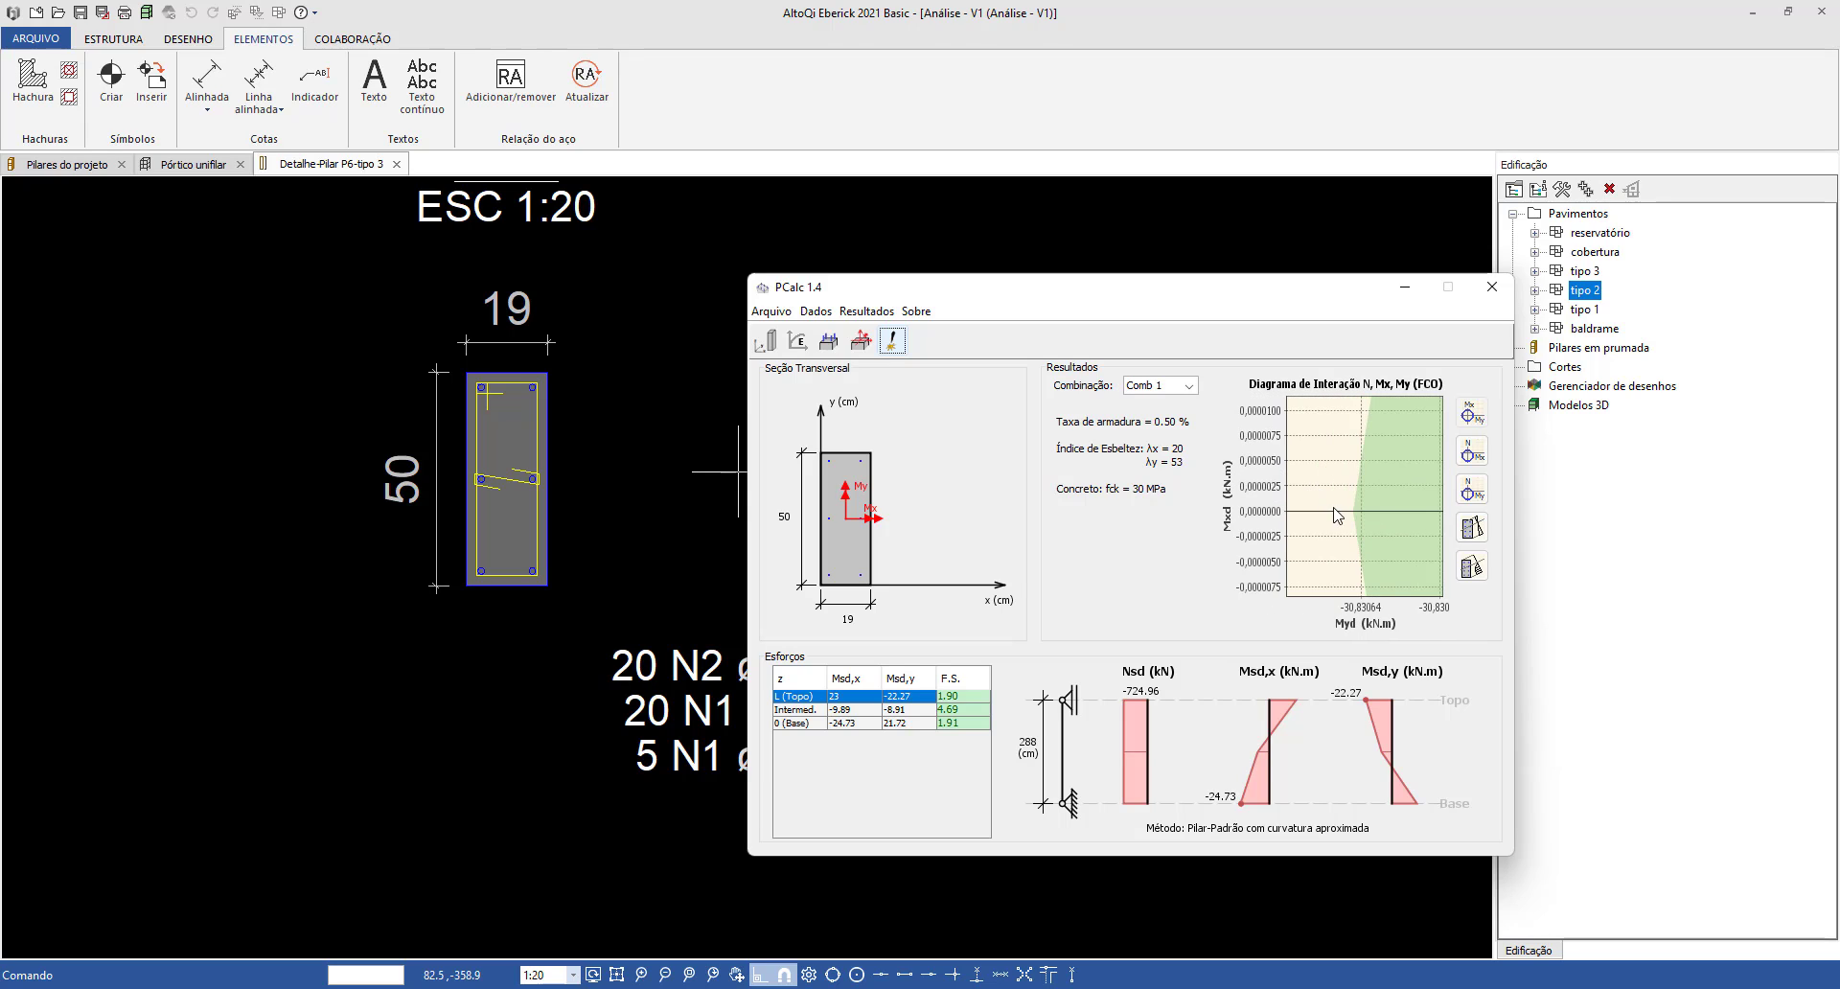
scroll(1361, 523, "up", 4)
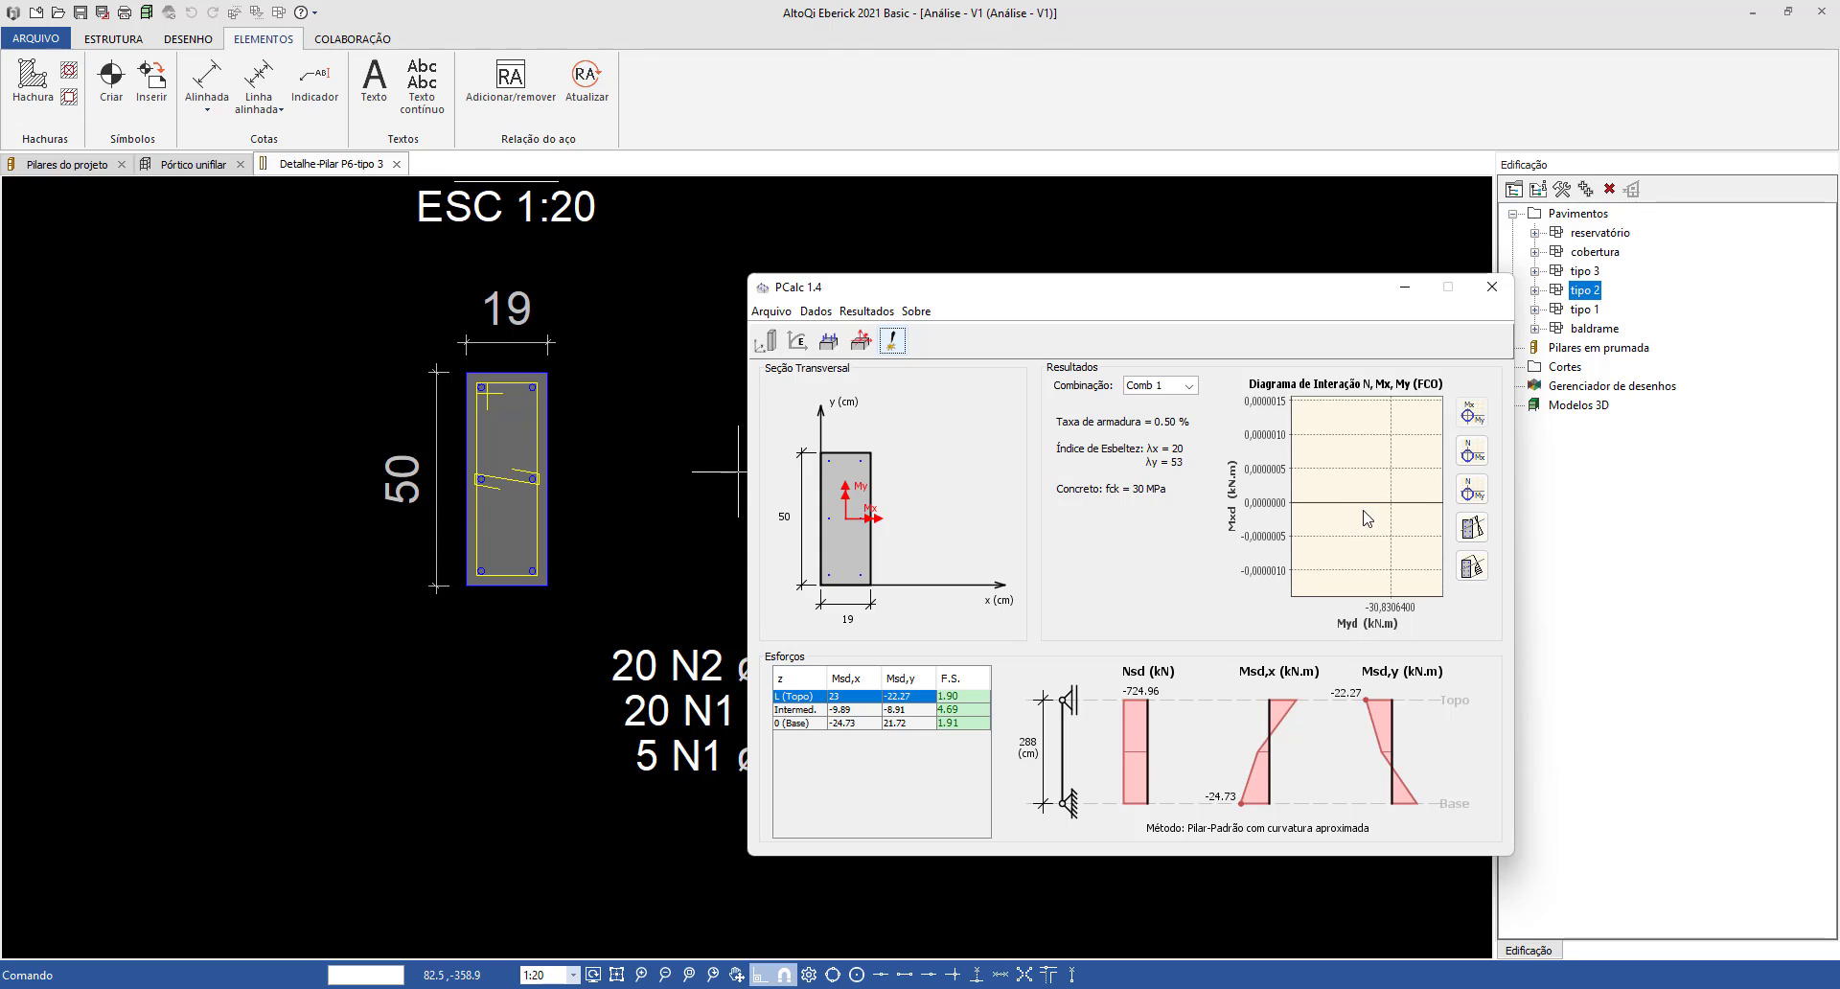
scroll(1367, 504, "up", 3)
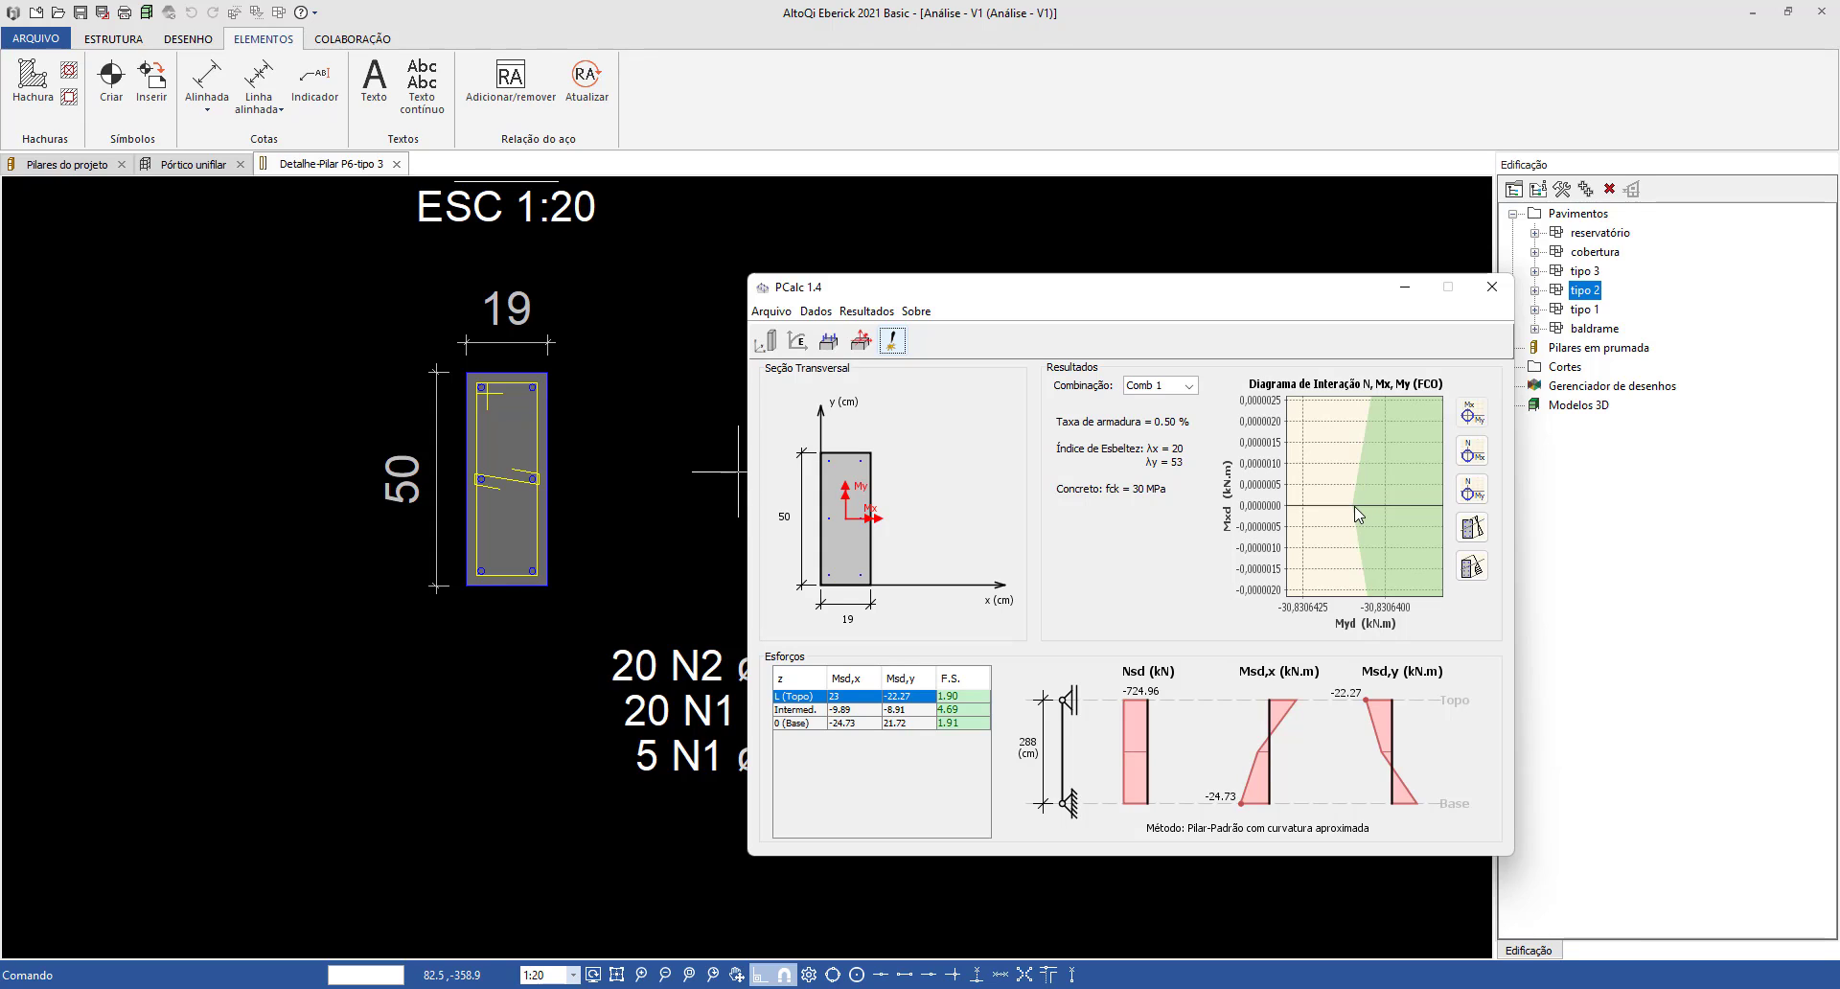
Switch to the calculator, enter the envelope's minimum y moment as 30,83, and return to PCalc.
key("alt+Tab")
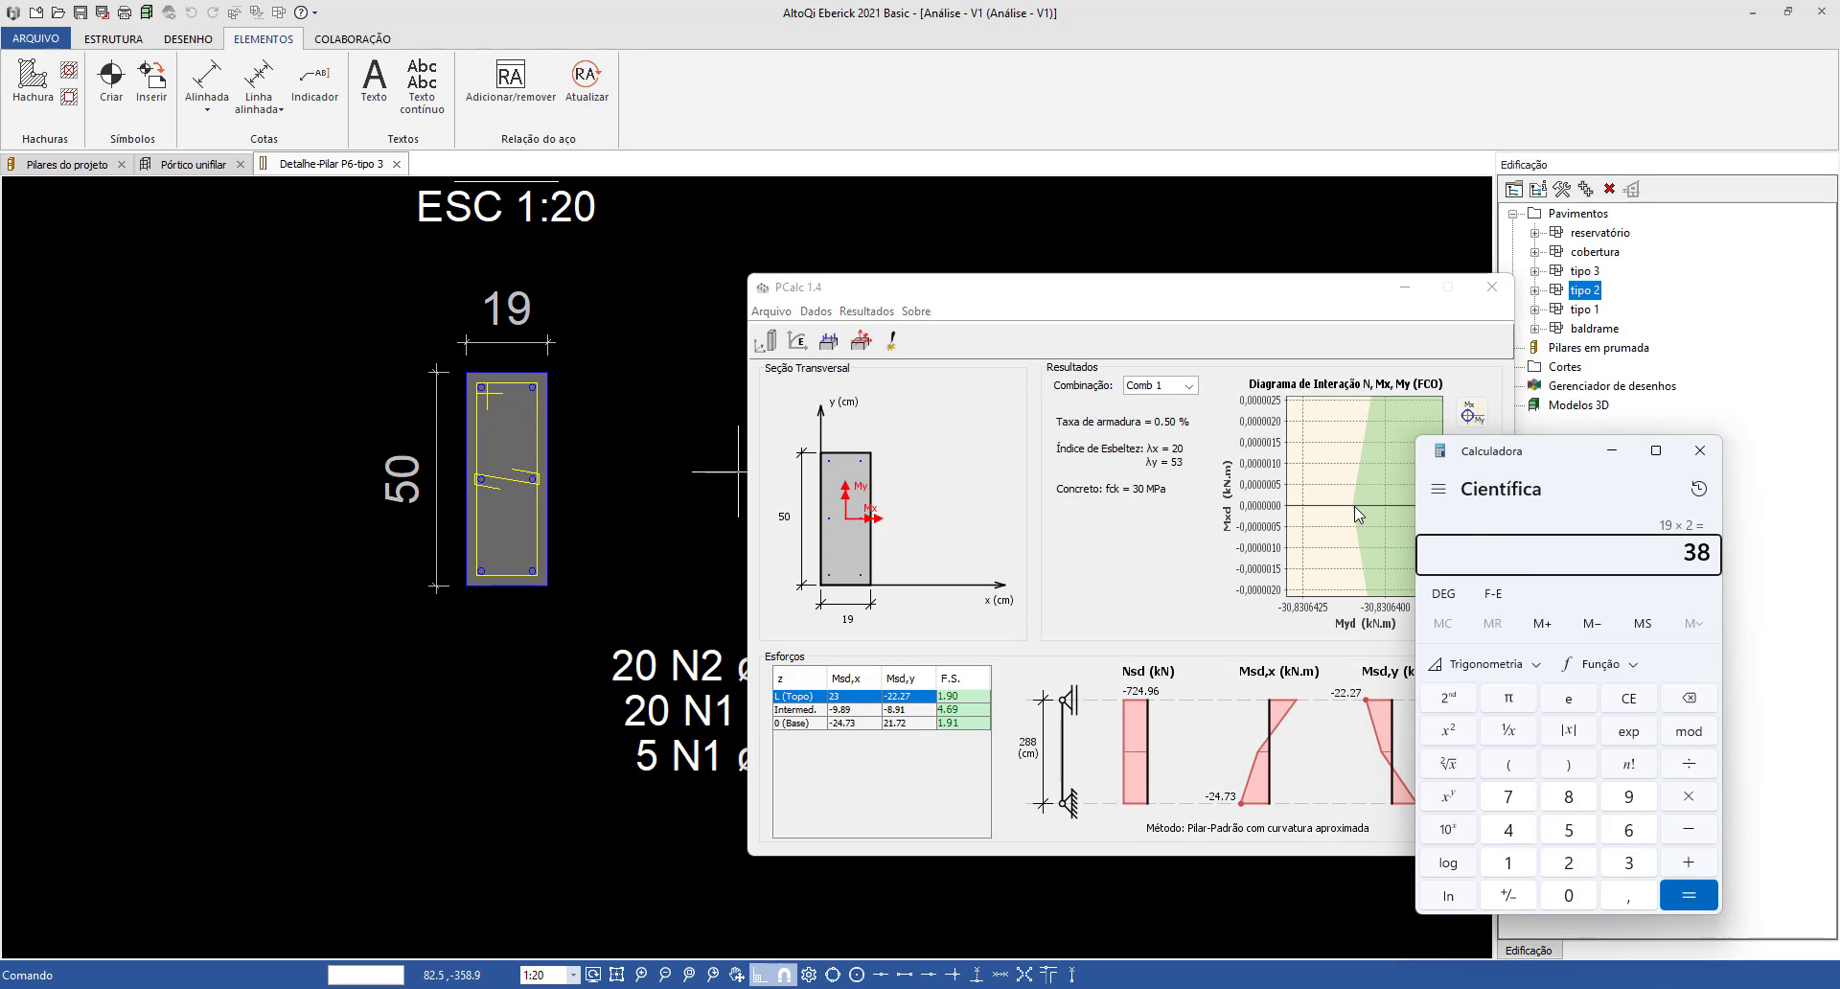
type("30,83")
left_click(1340, 324)
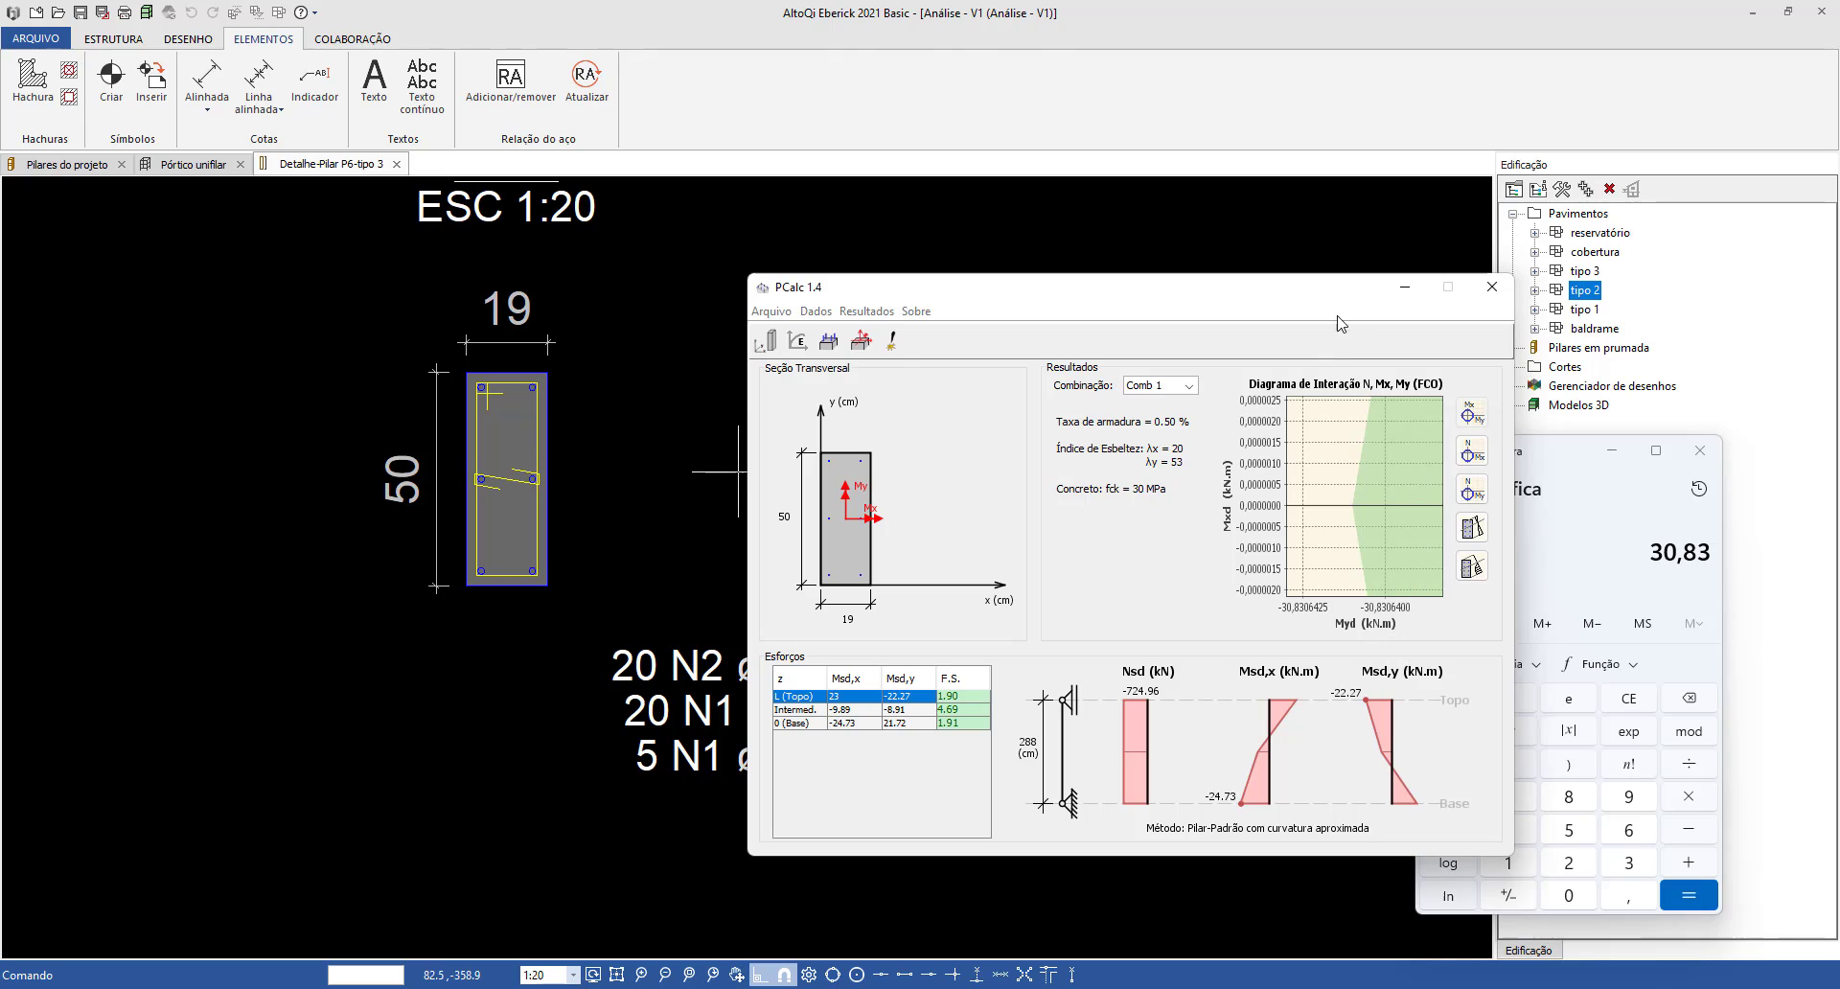
Restore the full interaction diagram and read where the minimum moment envelope crosses the positive Msxd axis.
scroll(1377, 537, "down", 5)
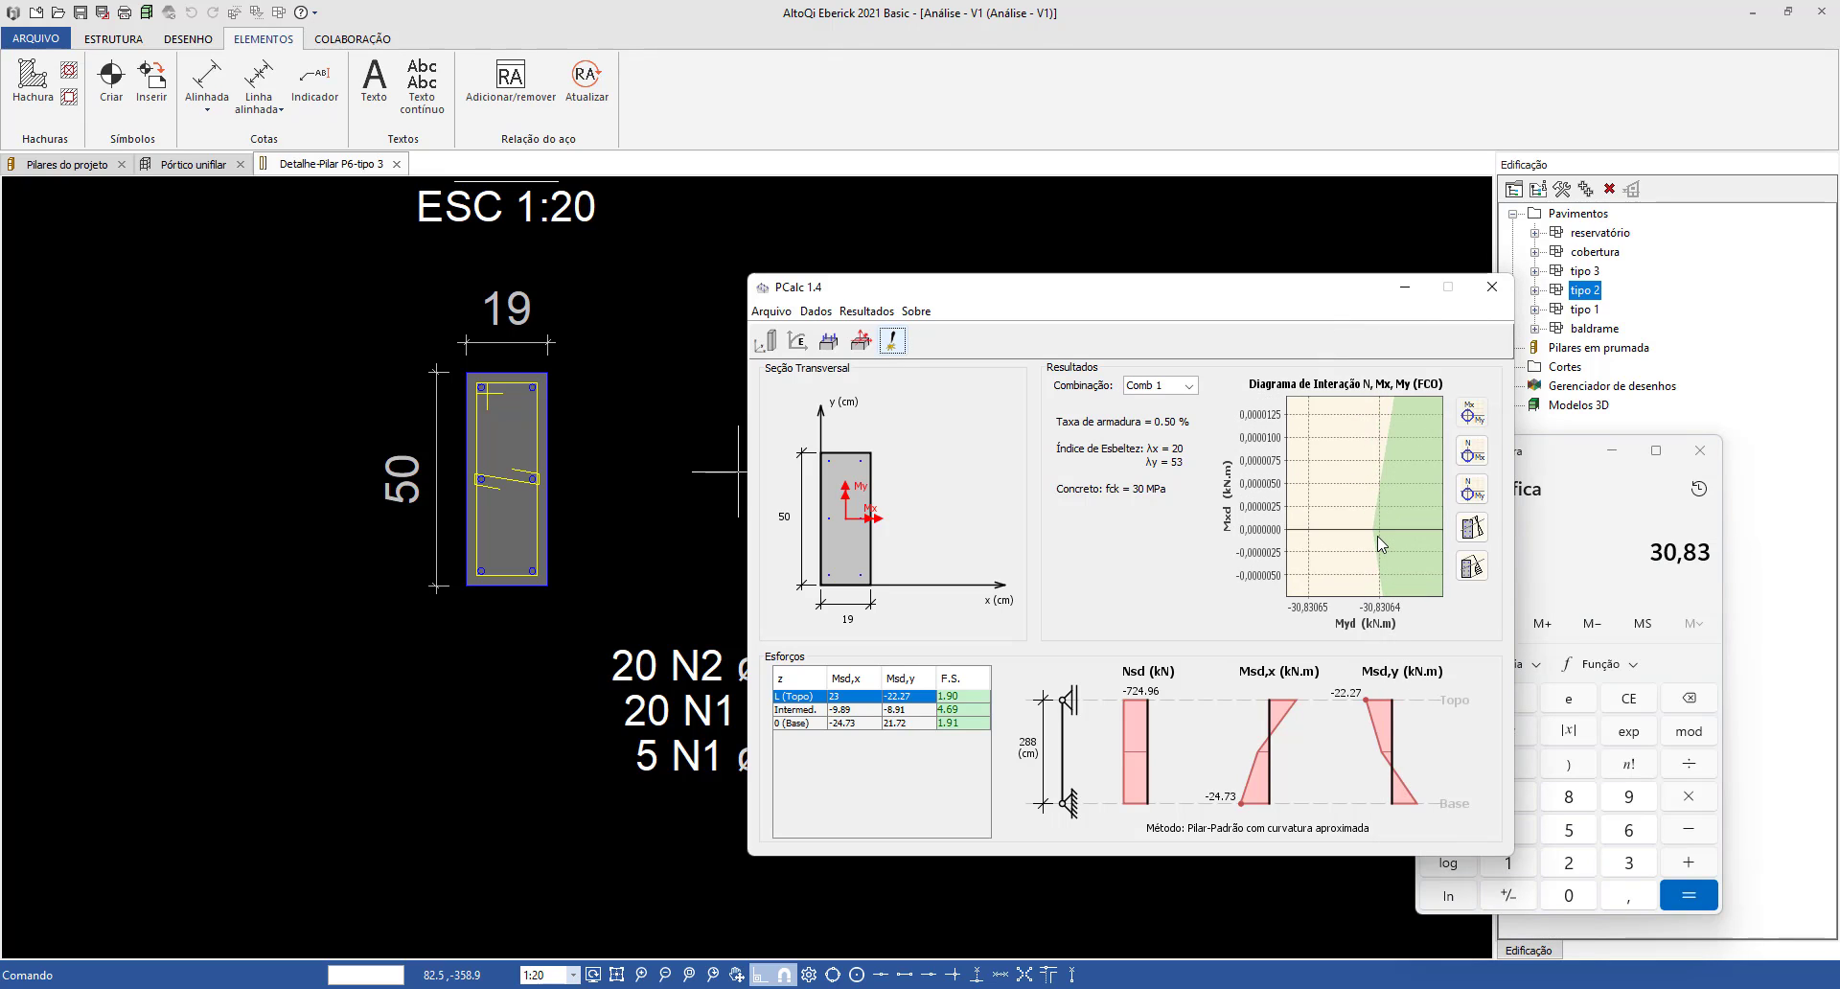
left_click(1487, 416)
scroll(1350, 493, "up", 7)
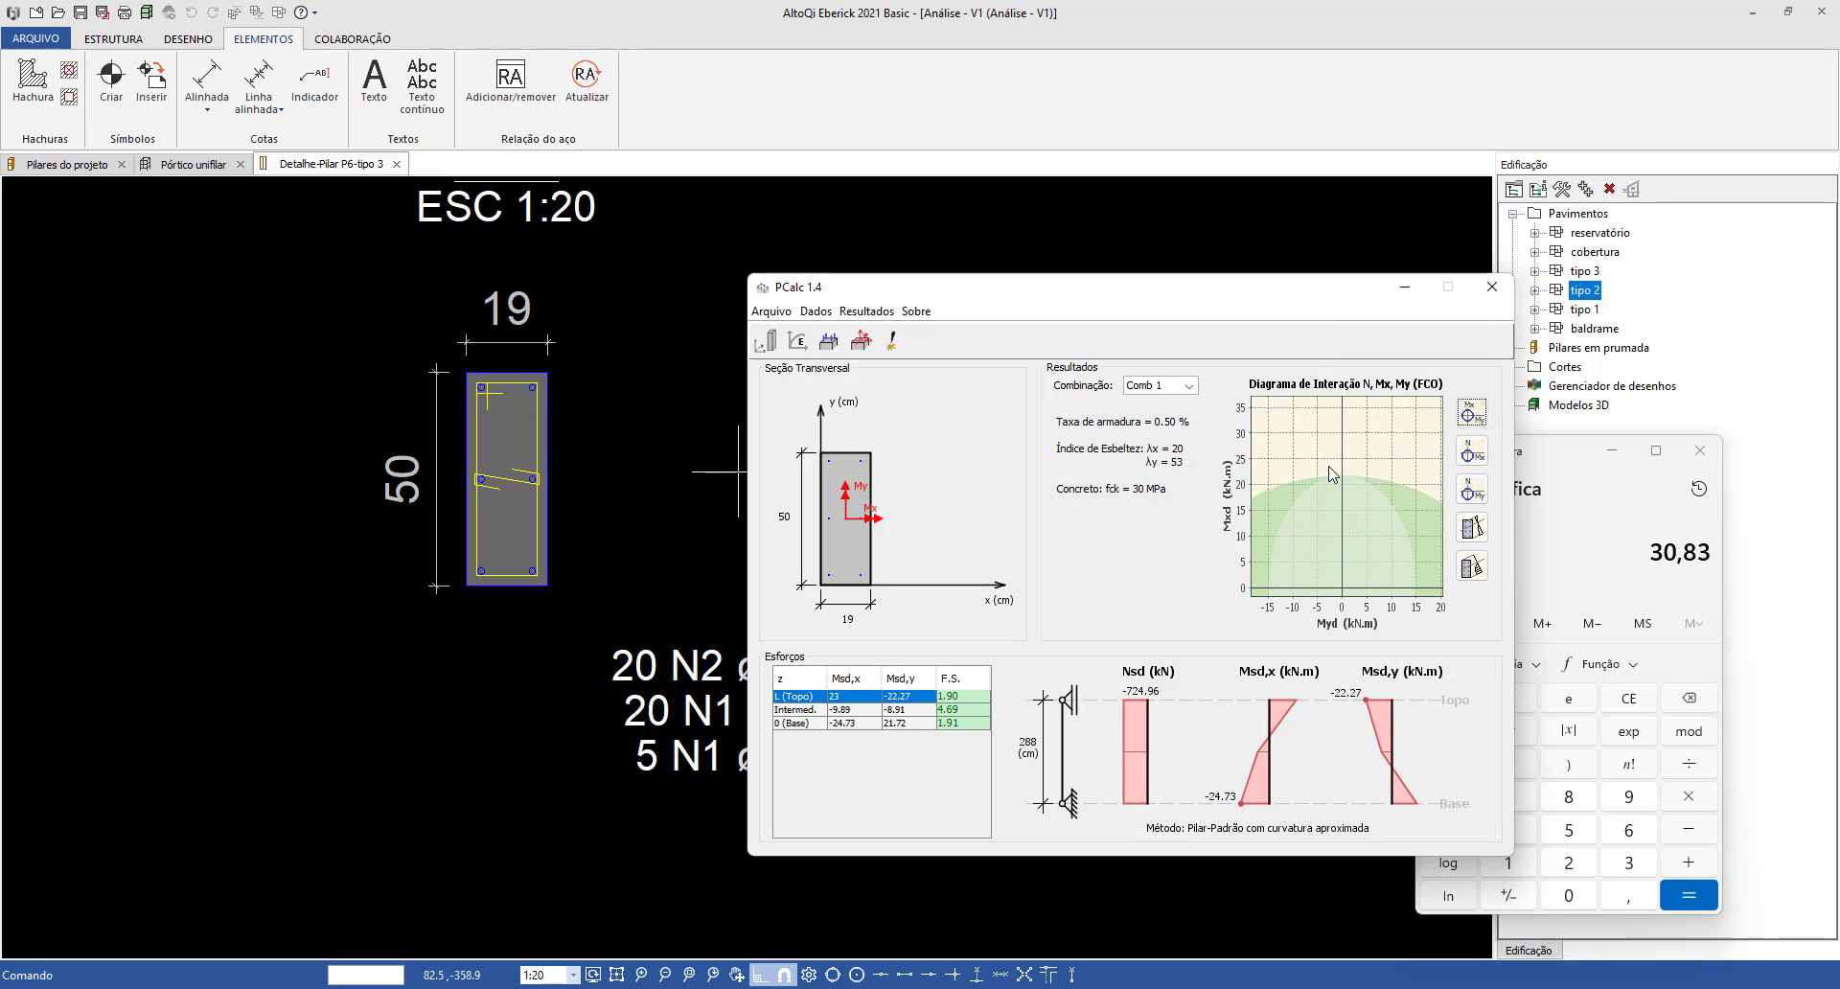
scroll(1346, 481, "up", 8)
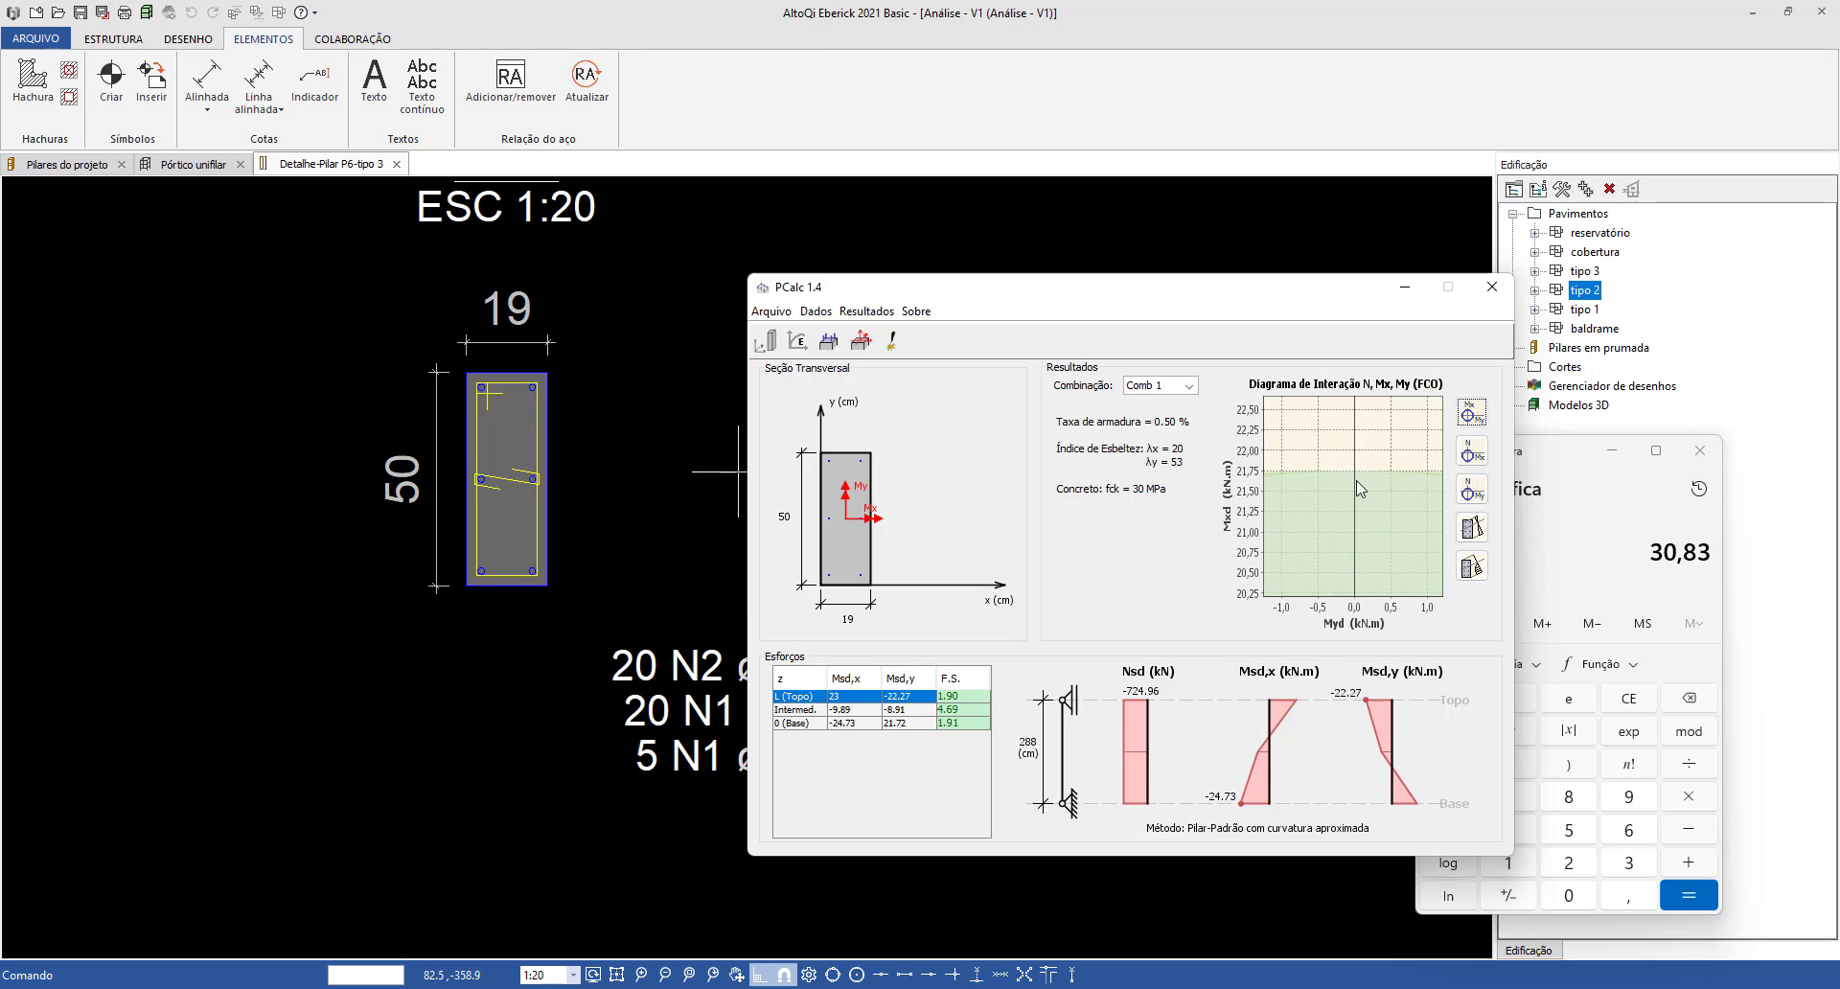
scroll(1354, 482, "up", 7)
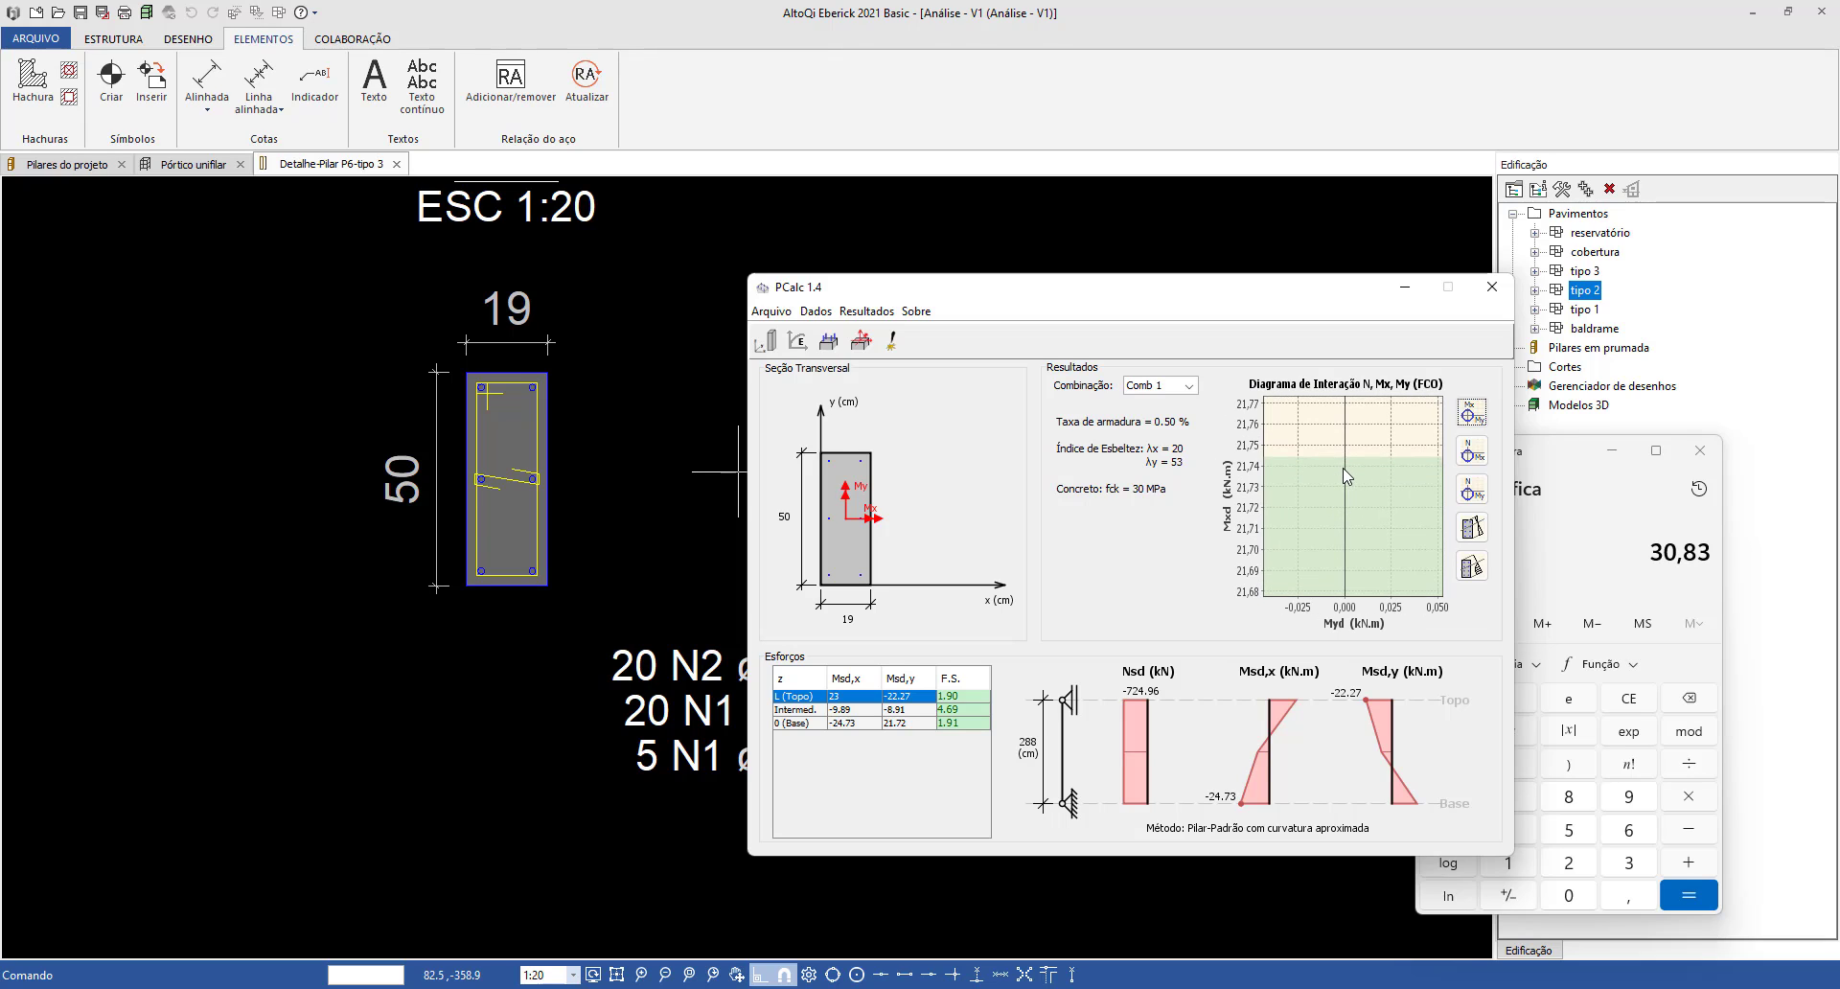
scroll(1347, 477, "up", 2)
scroll(1347, 474, "down", 10)
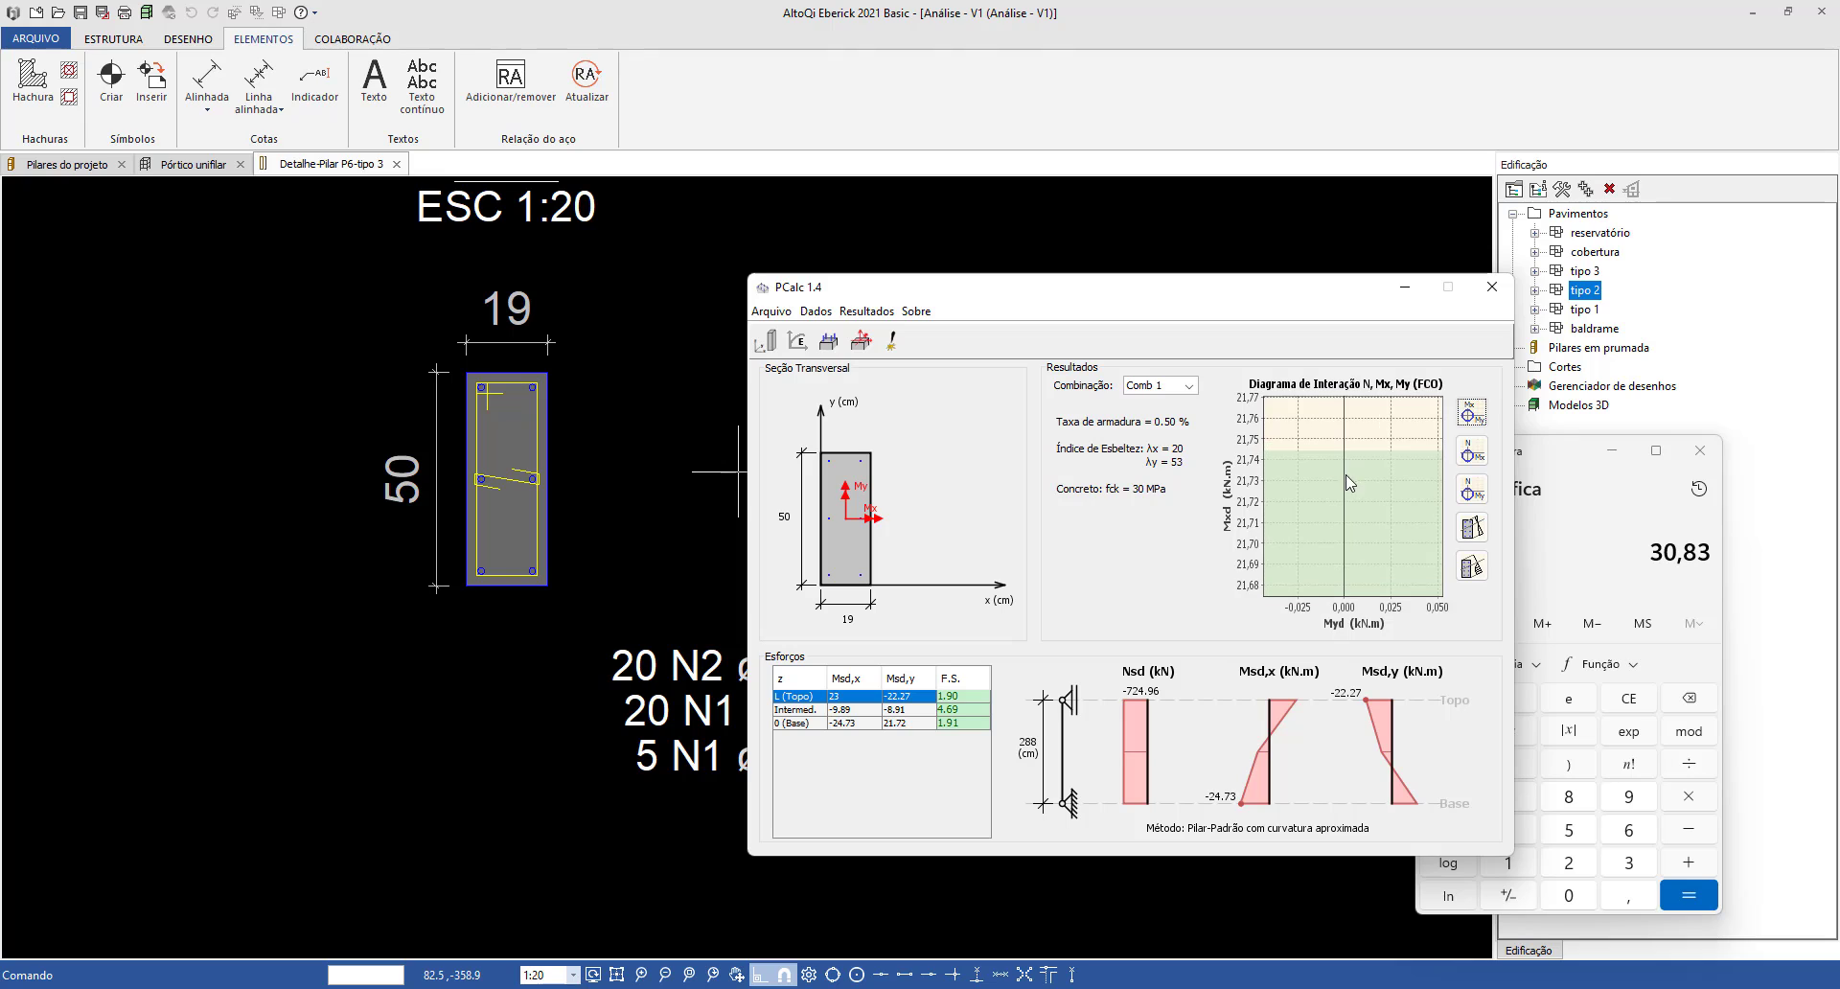
scroll(1344, 511, "down", 12)
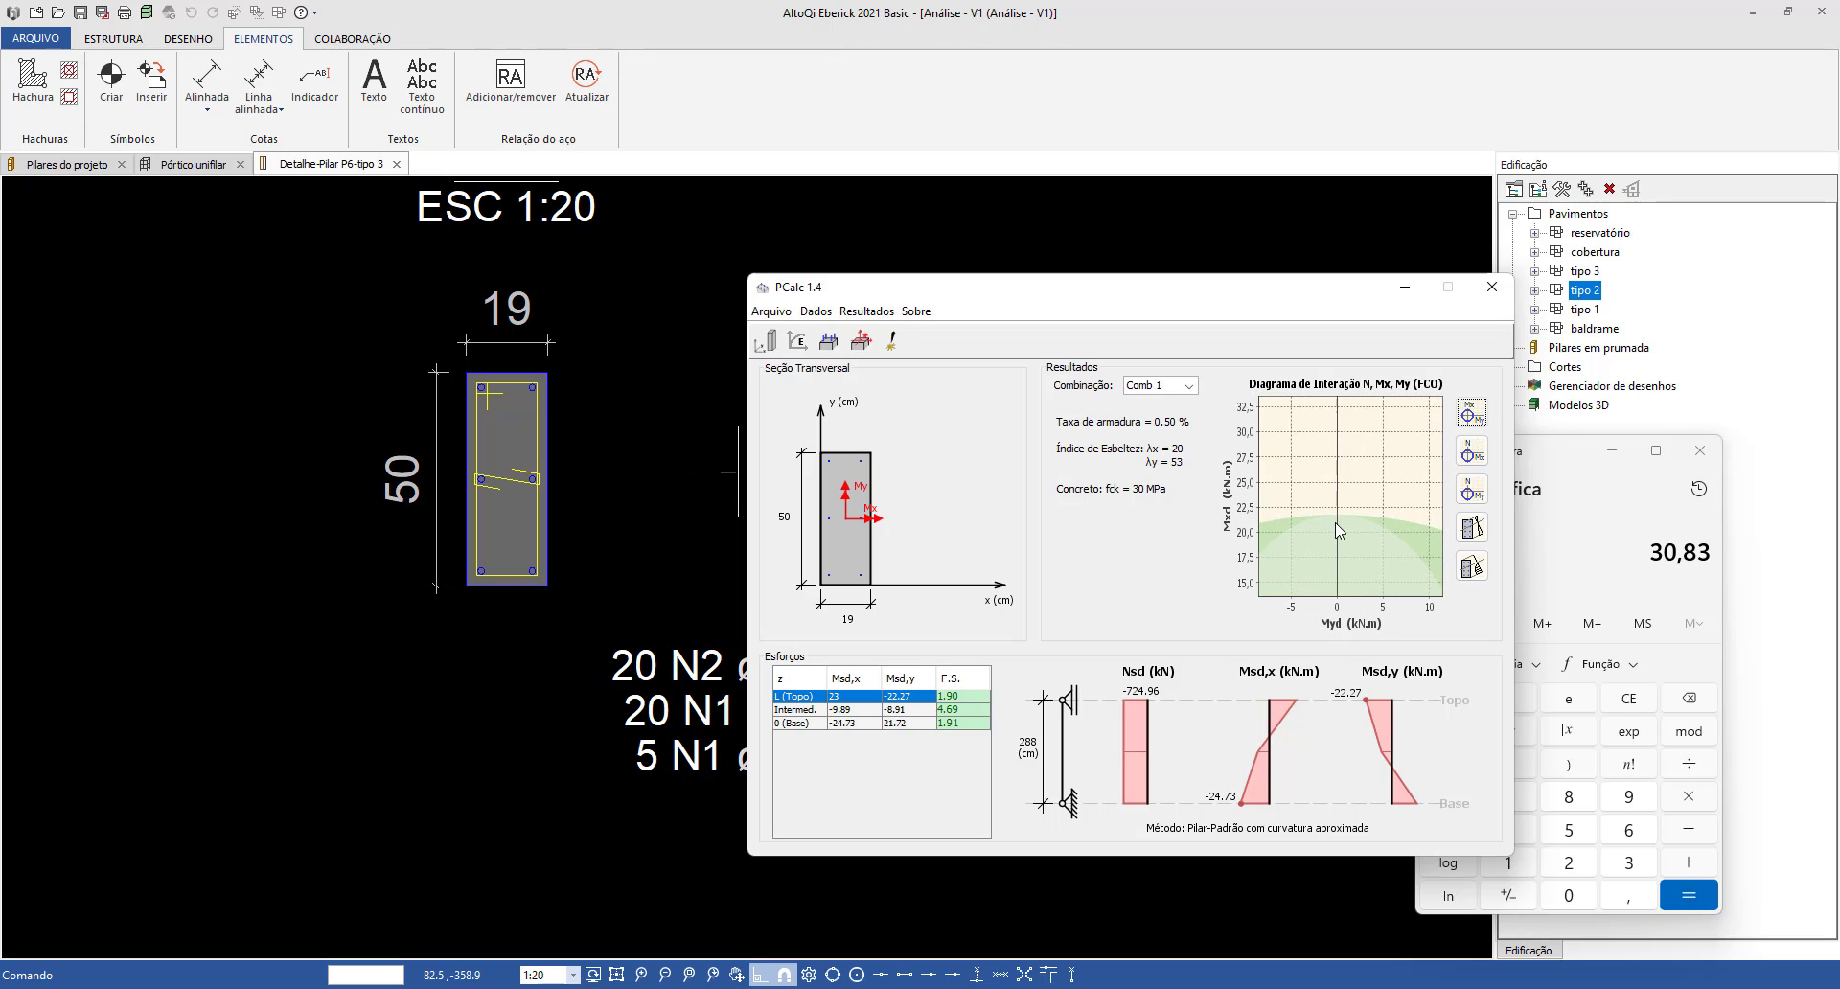
Read where the inner minimum moment envelope meets the positive Myd axis, and restore the full interaction diagram.
scroll(1360, 484, "up", 10)
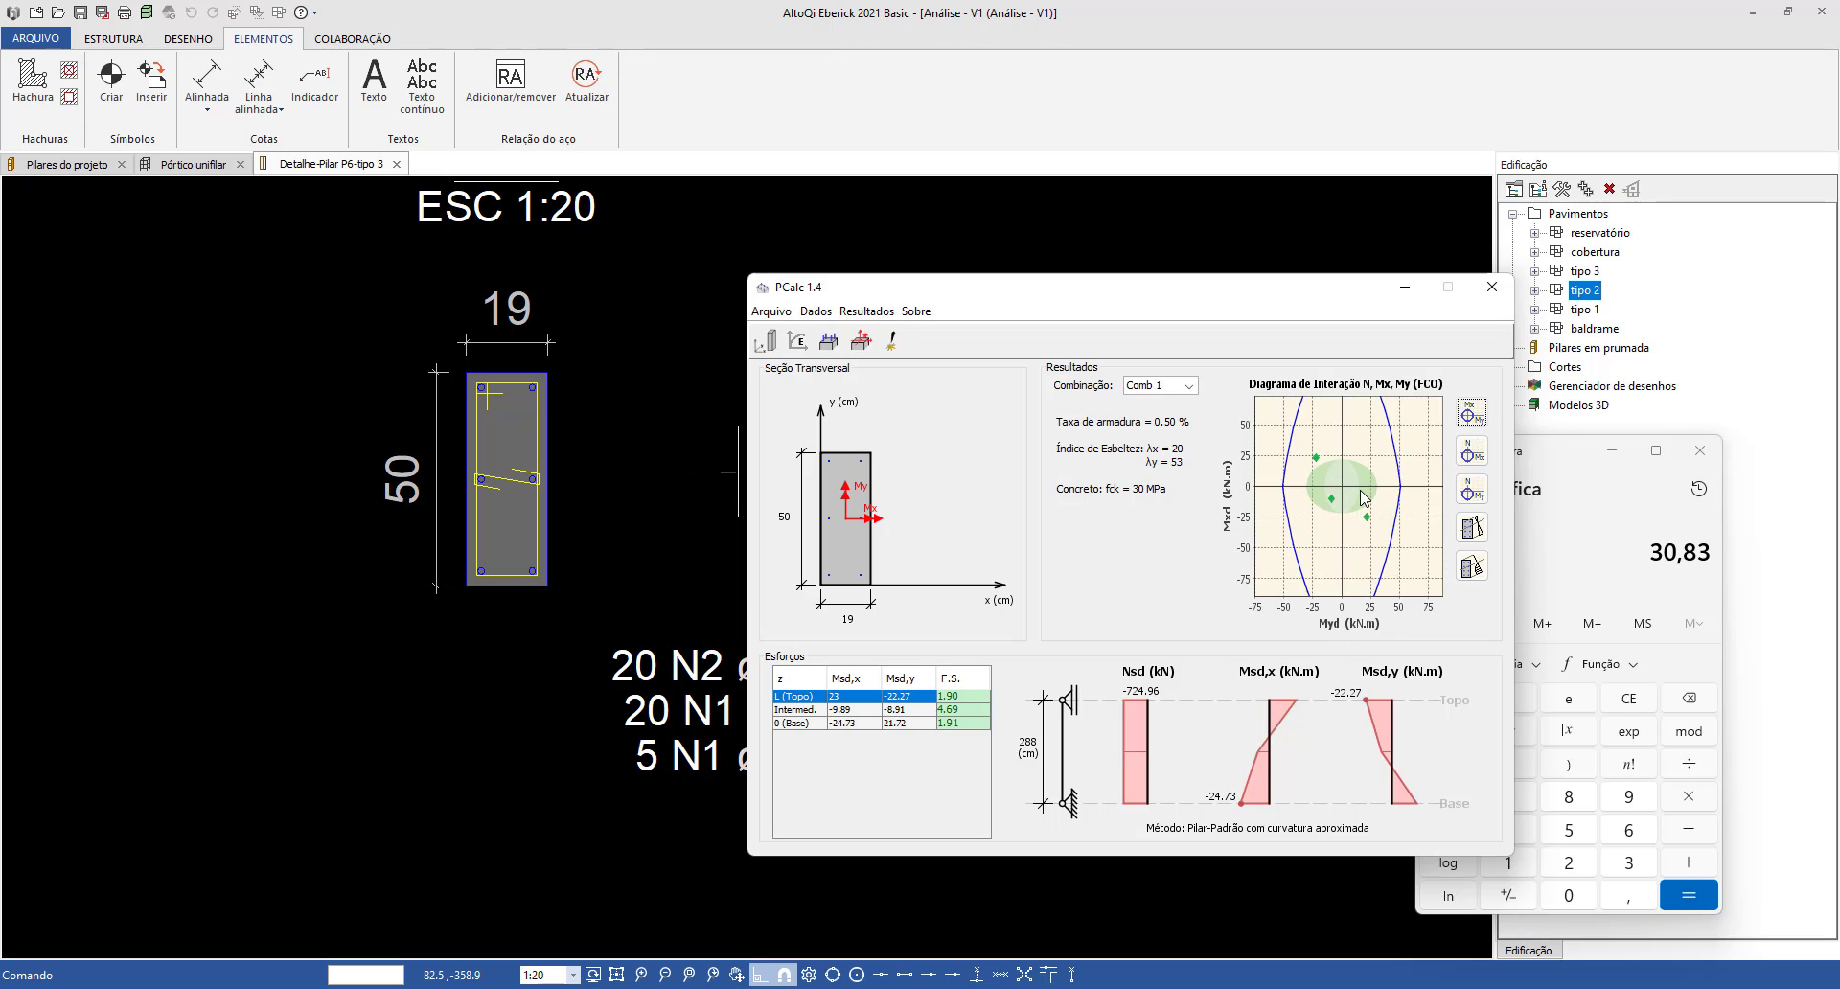
scroll(1361, 489, "up", 8)
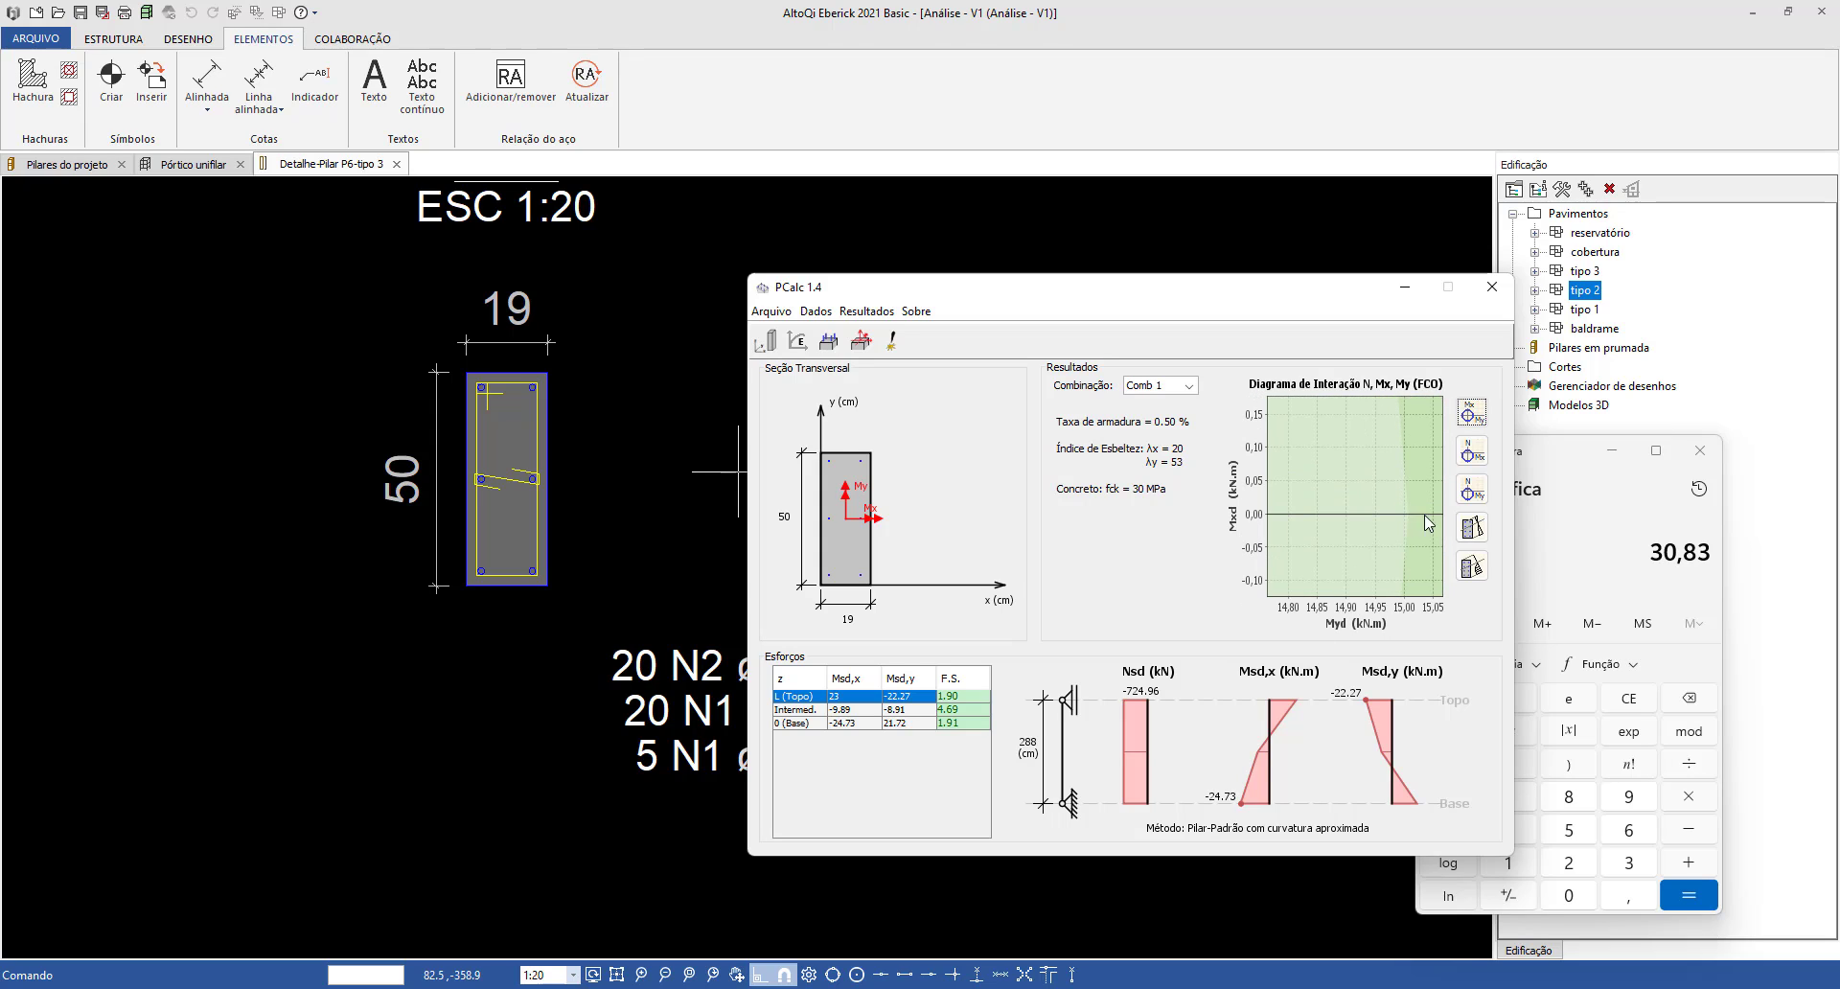
scroll(1412, 513, "up", 3)
scroll(1409, 514, "up", 4)
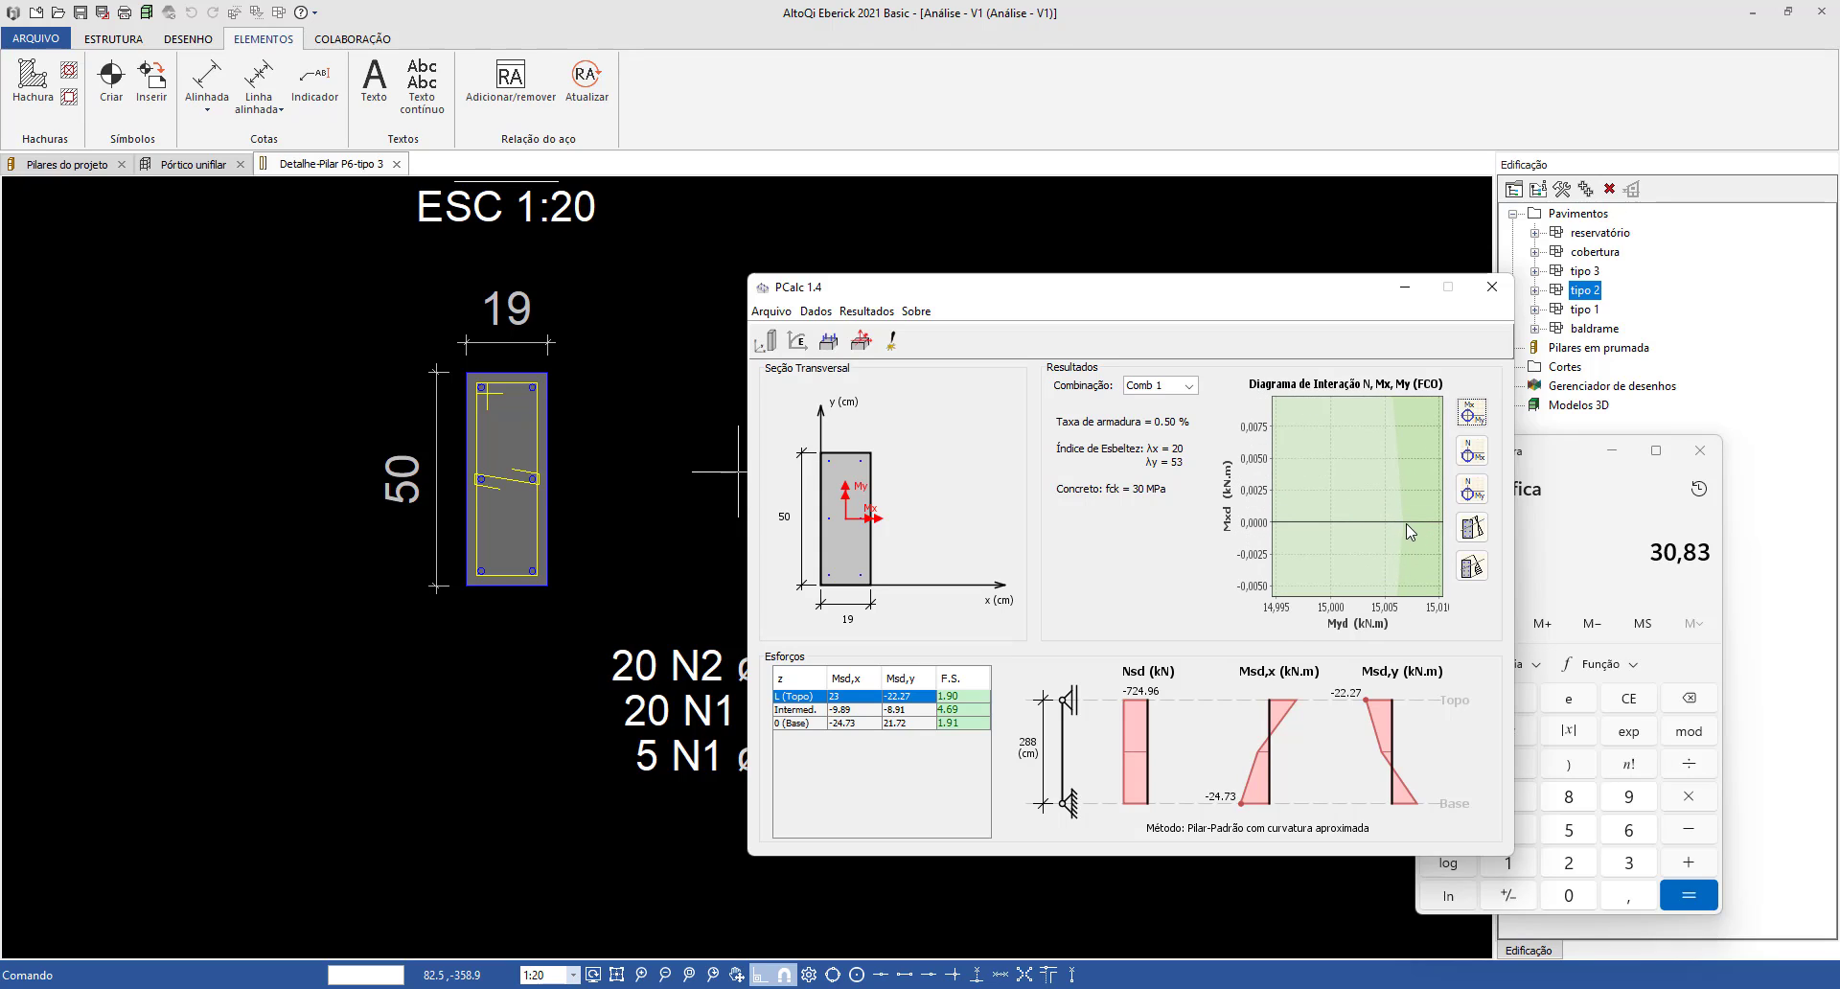
scroll(1406, 523, "up", 1)
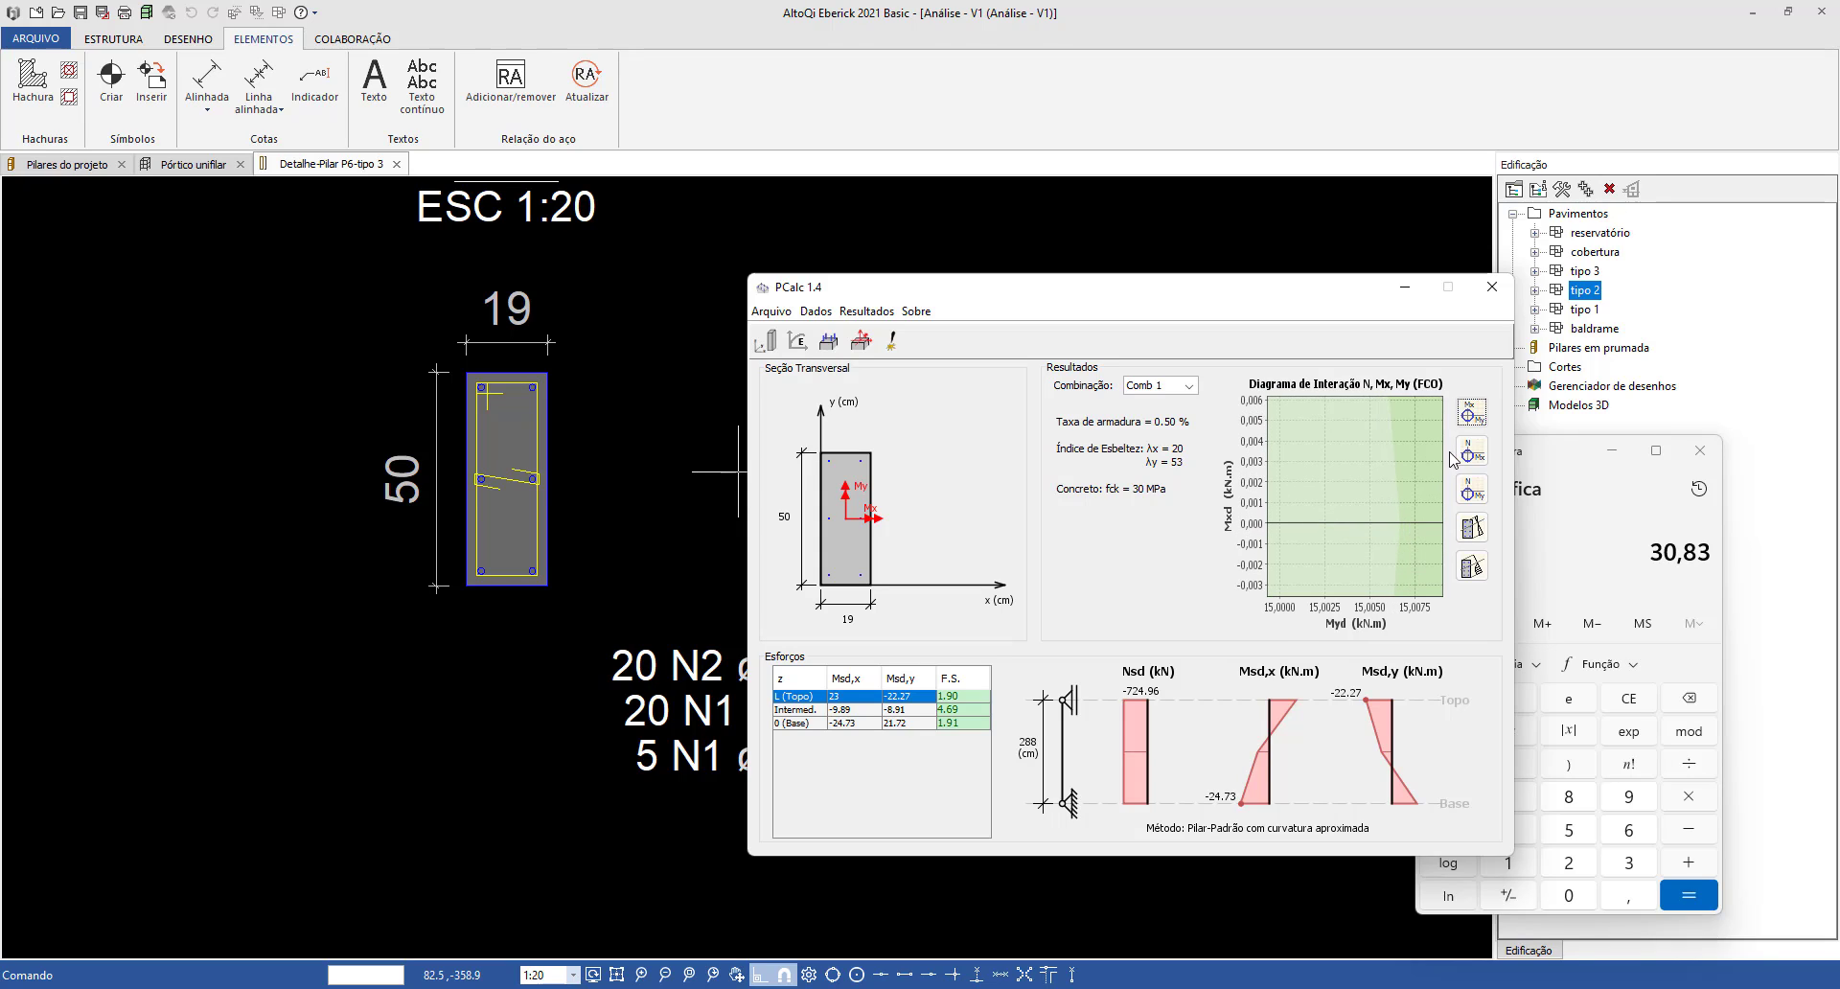
left_click(1472, 413)
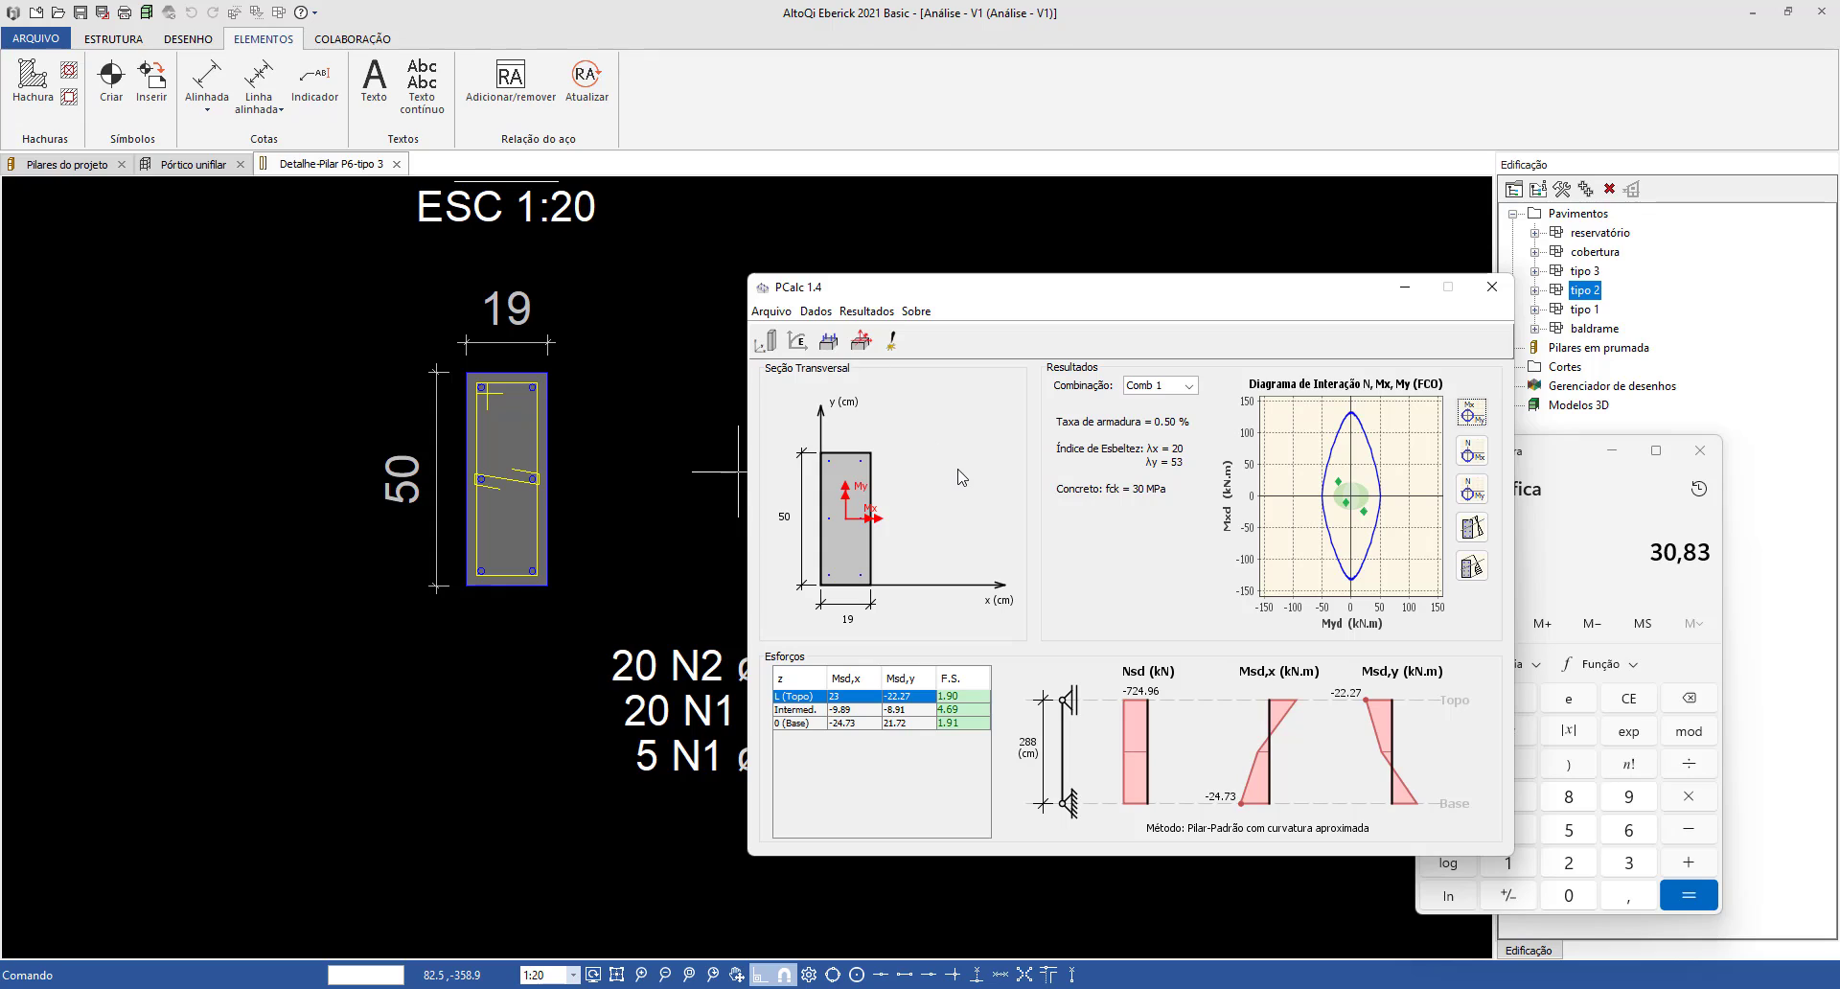
left_click(816, 312)
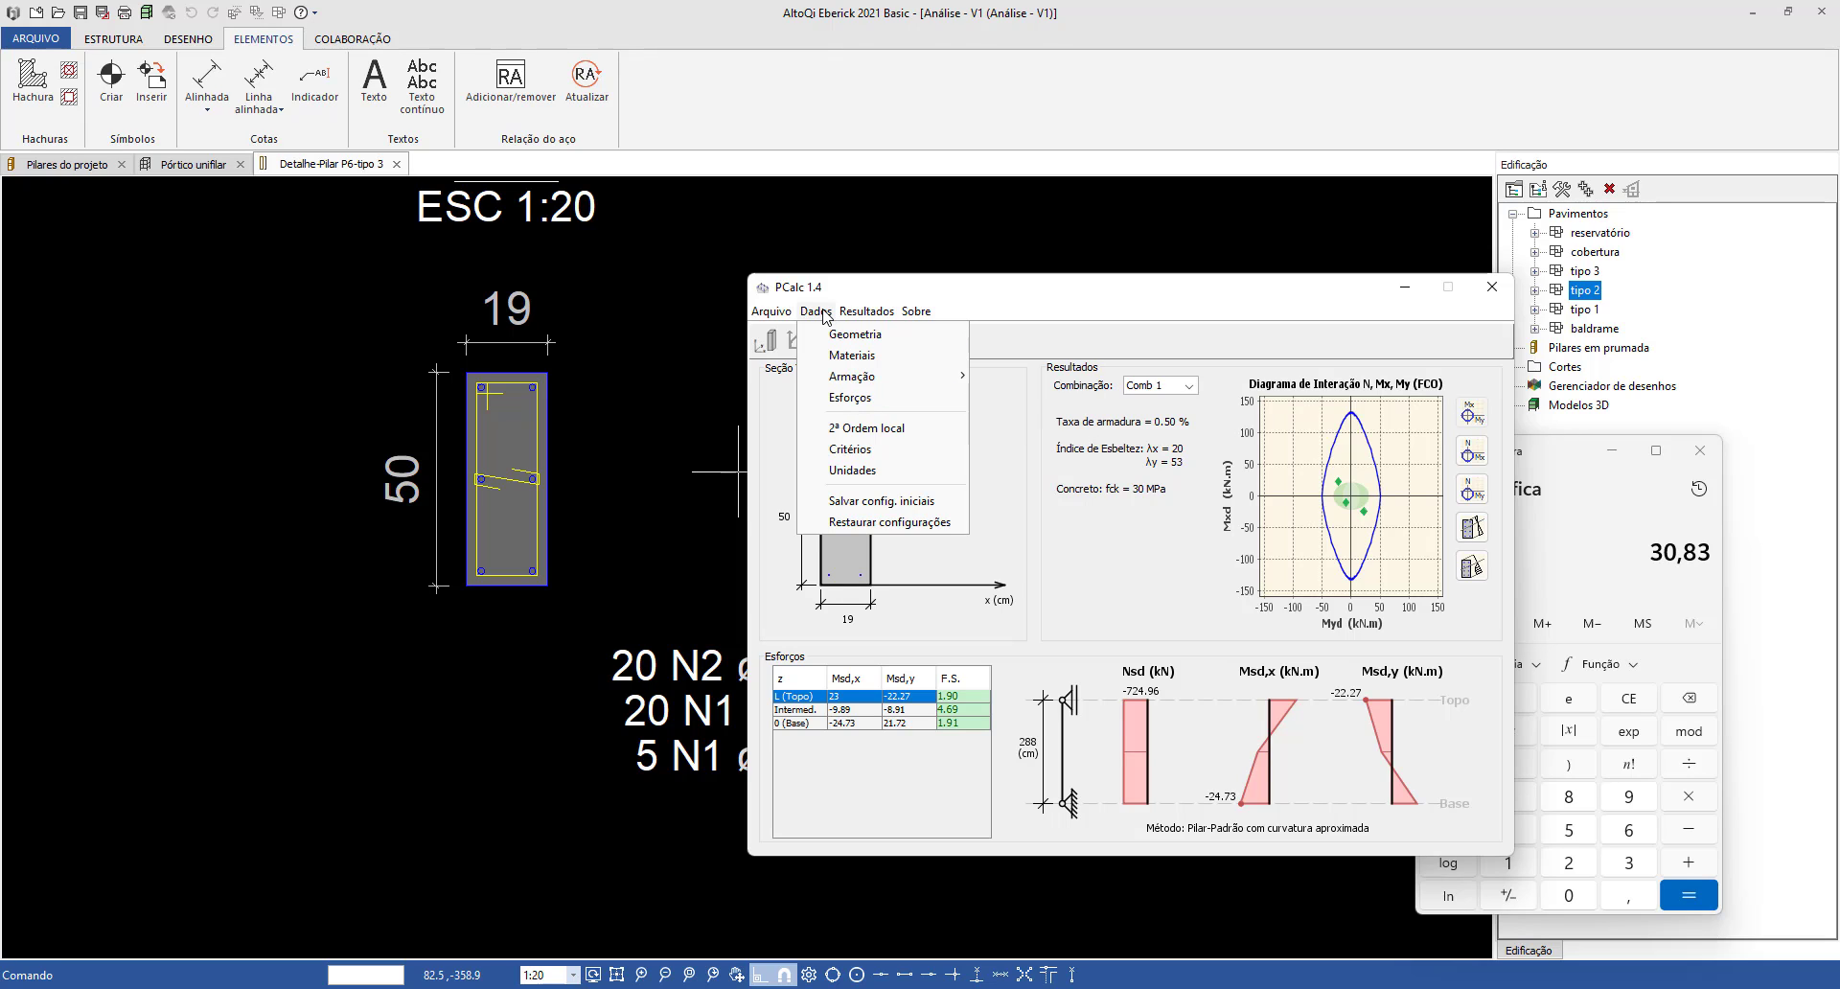
left_click(865, 402)
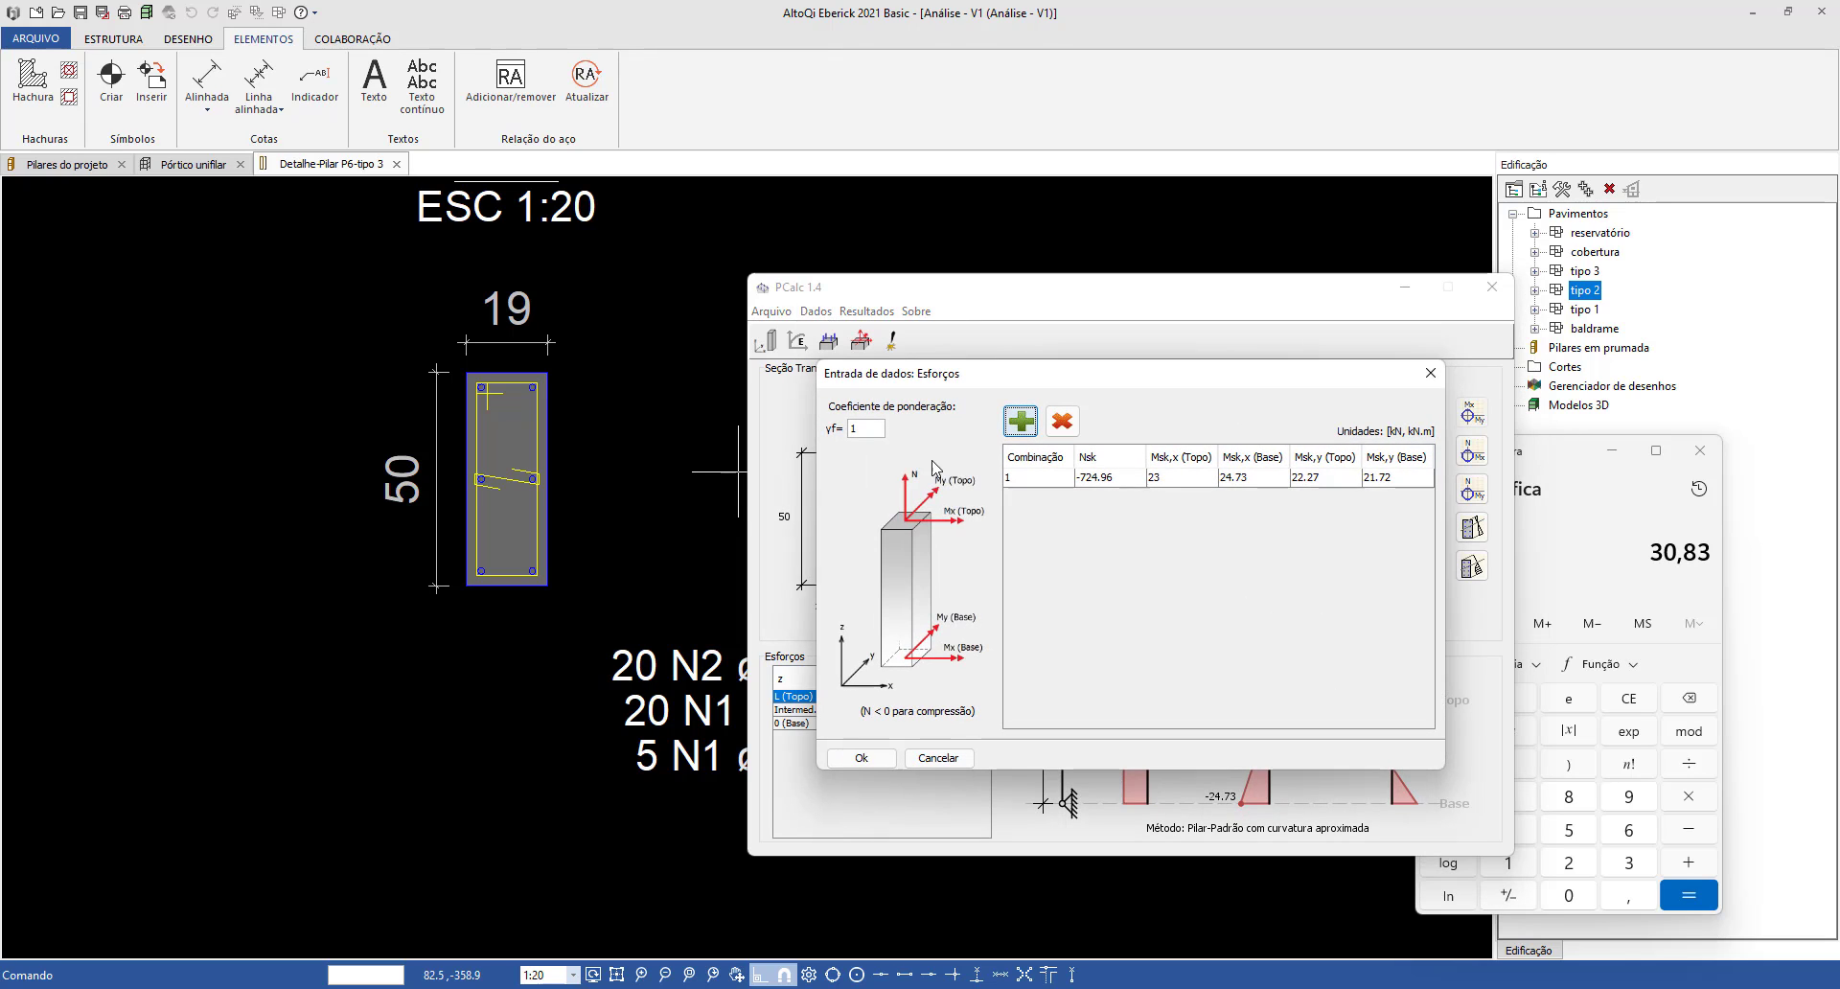
left_click(1431, 373)
Set the local second-order calculation method to Pilar-Padrão com rigidez κ aproximada and recalculate the column.
left_click(825, 312)
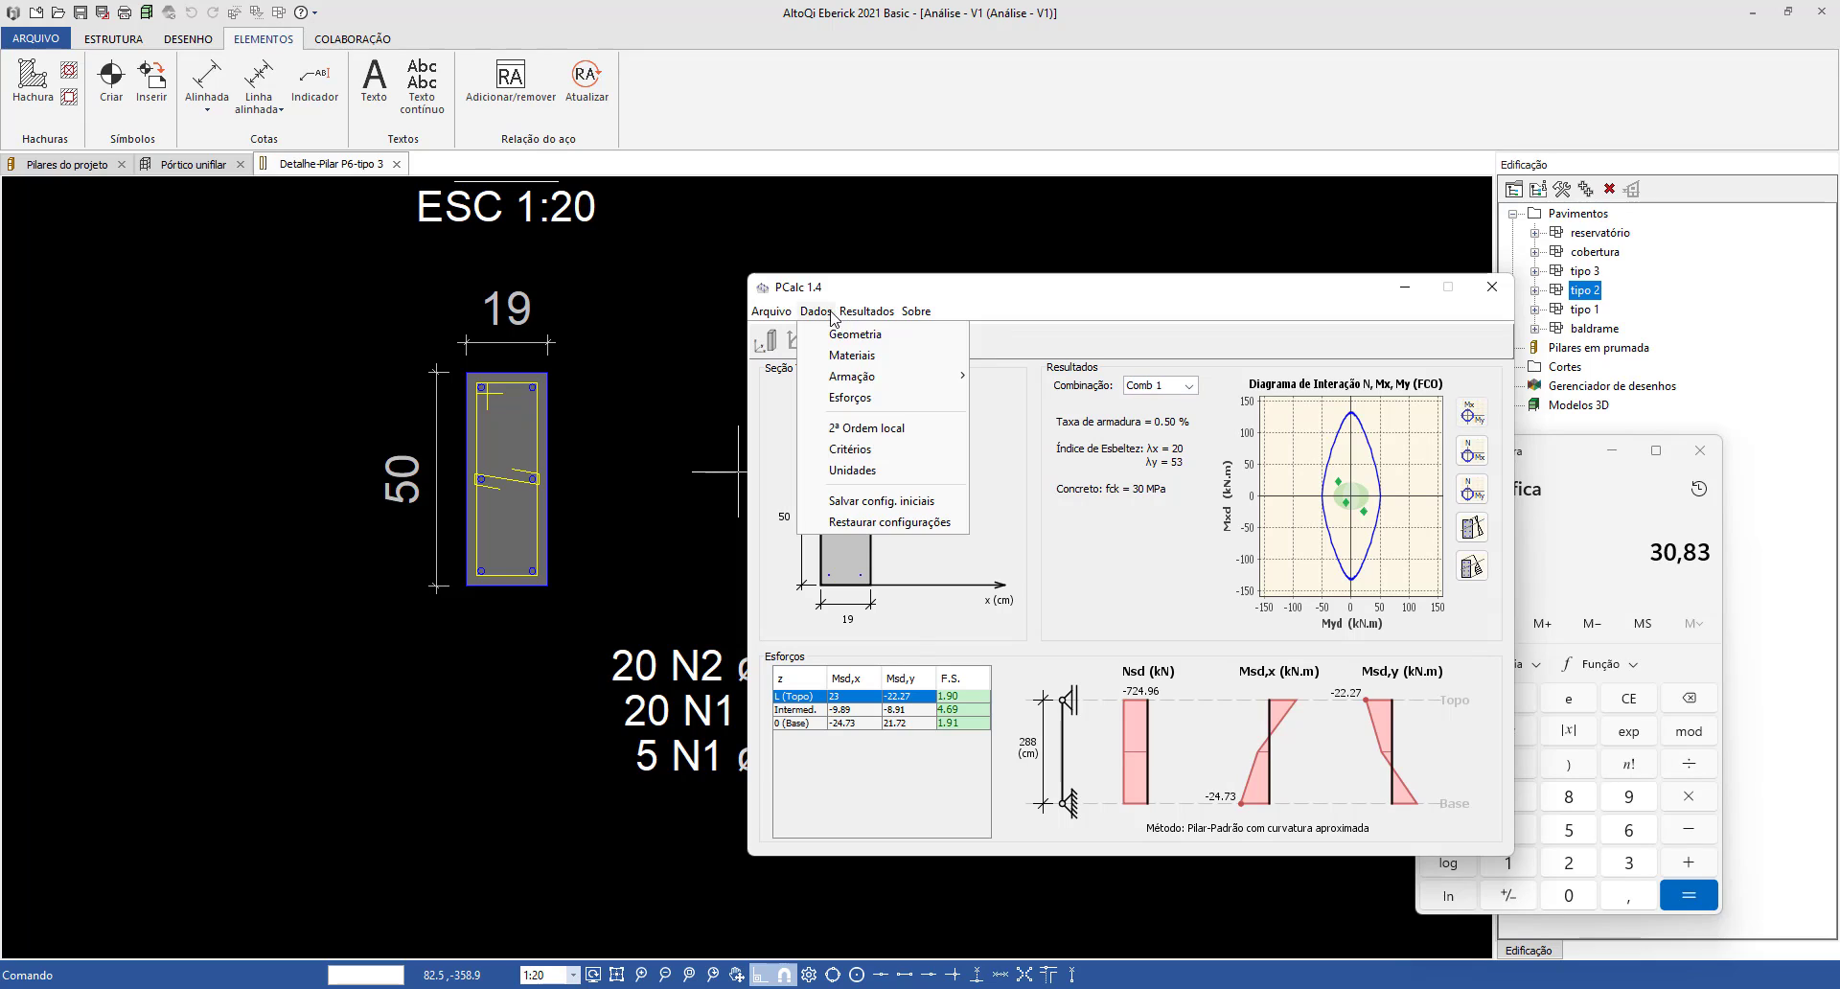
left_click(866, 430)
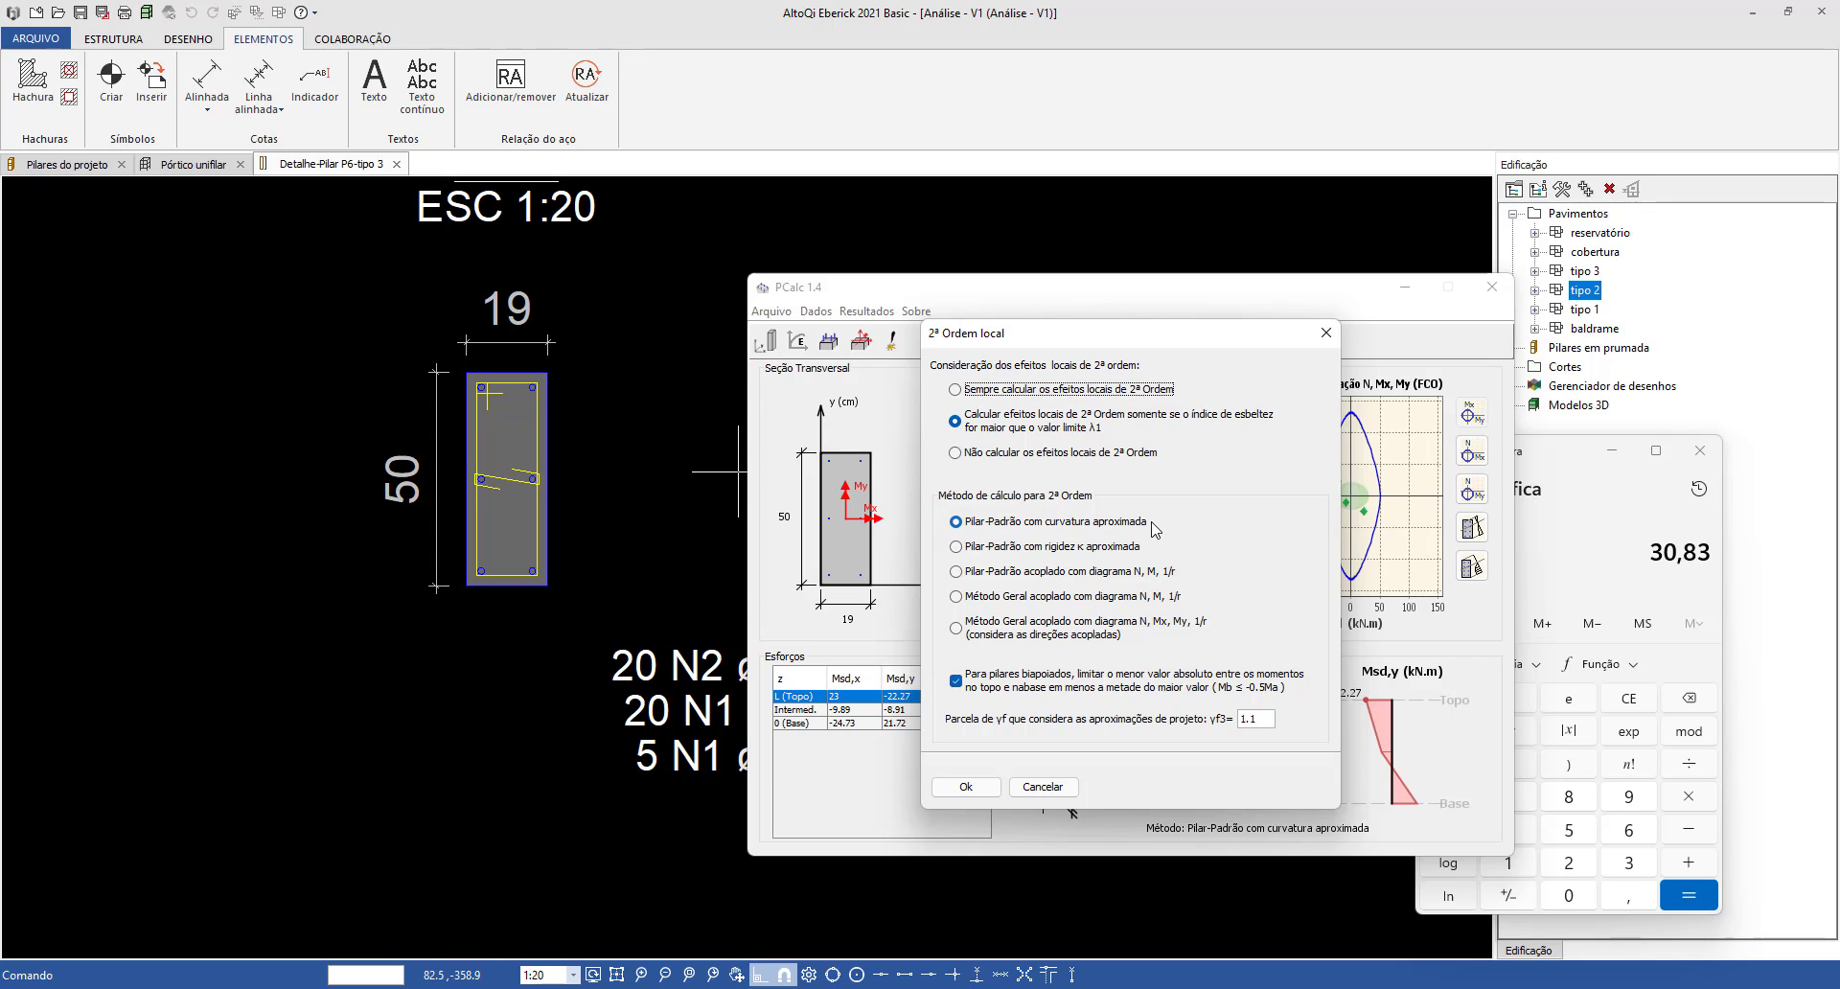
left_click(994, 550)
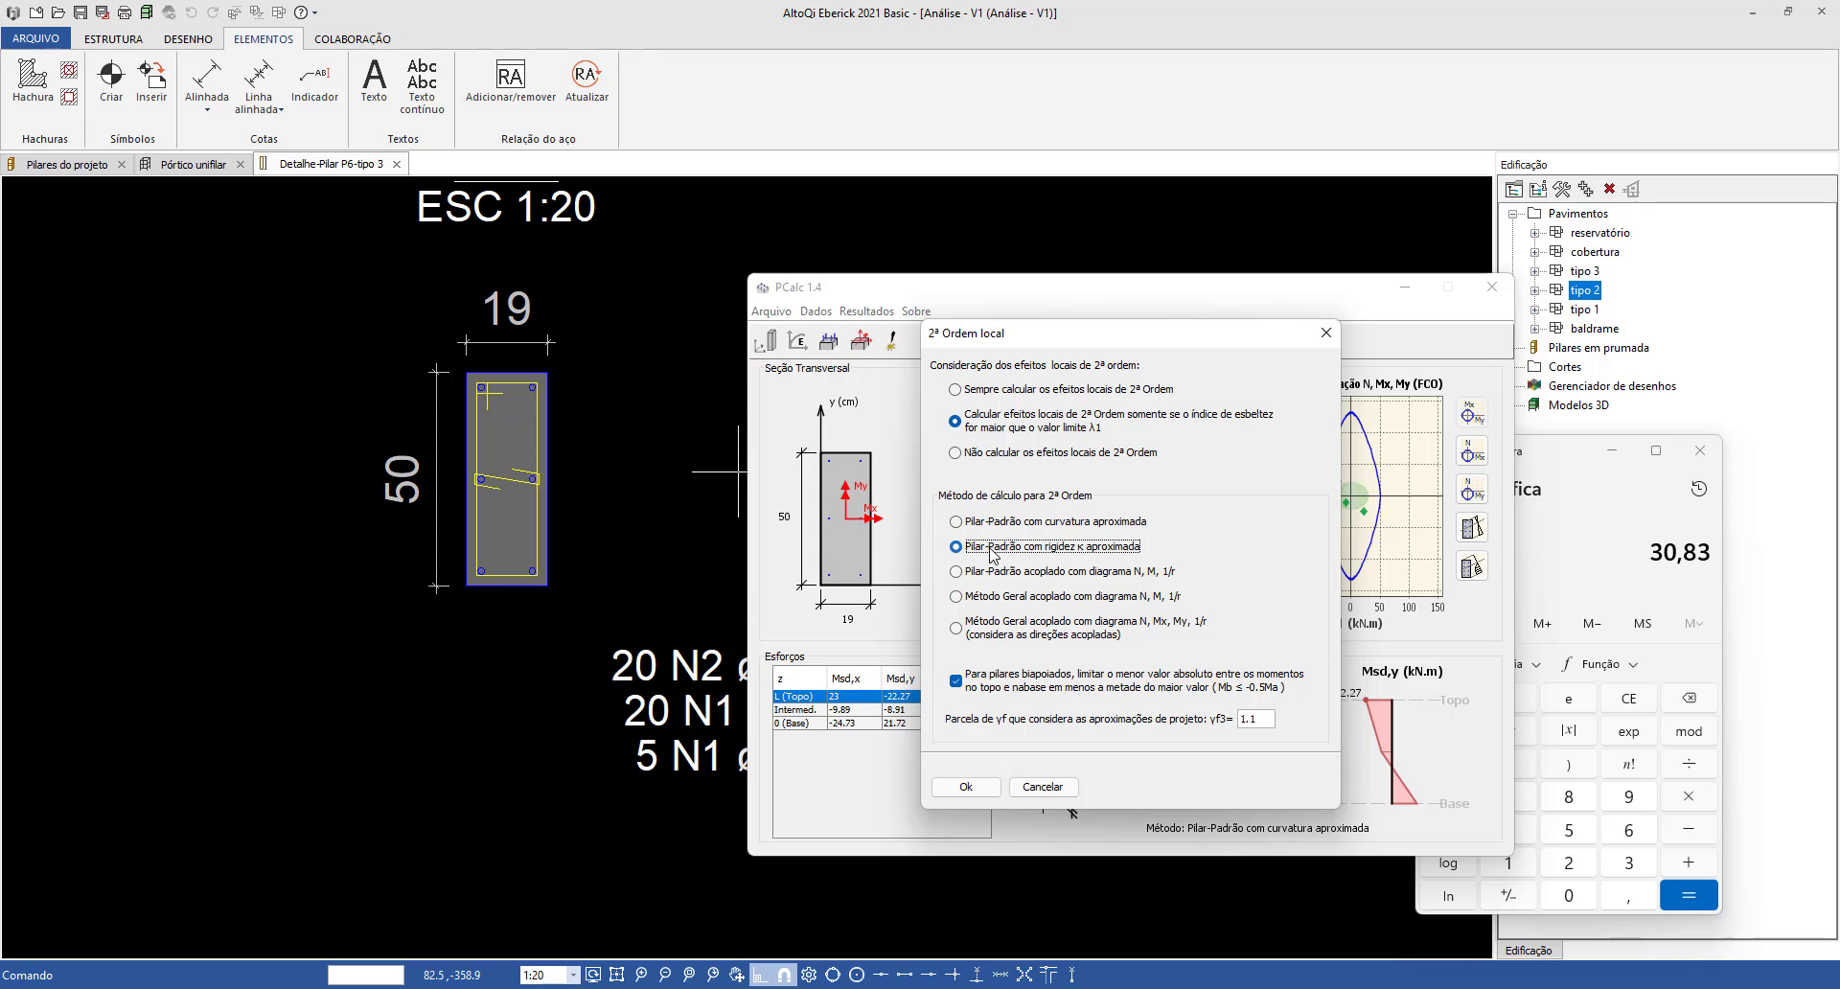
left_click(966, 786)
left_click(899, 341)
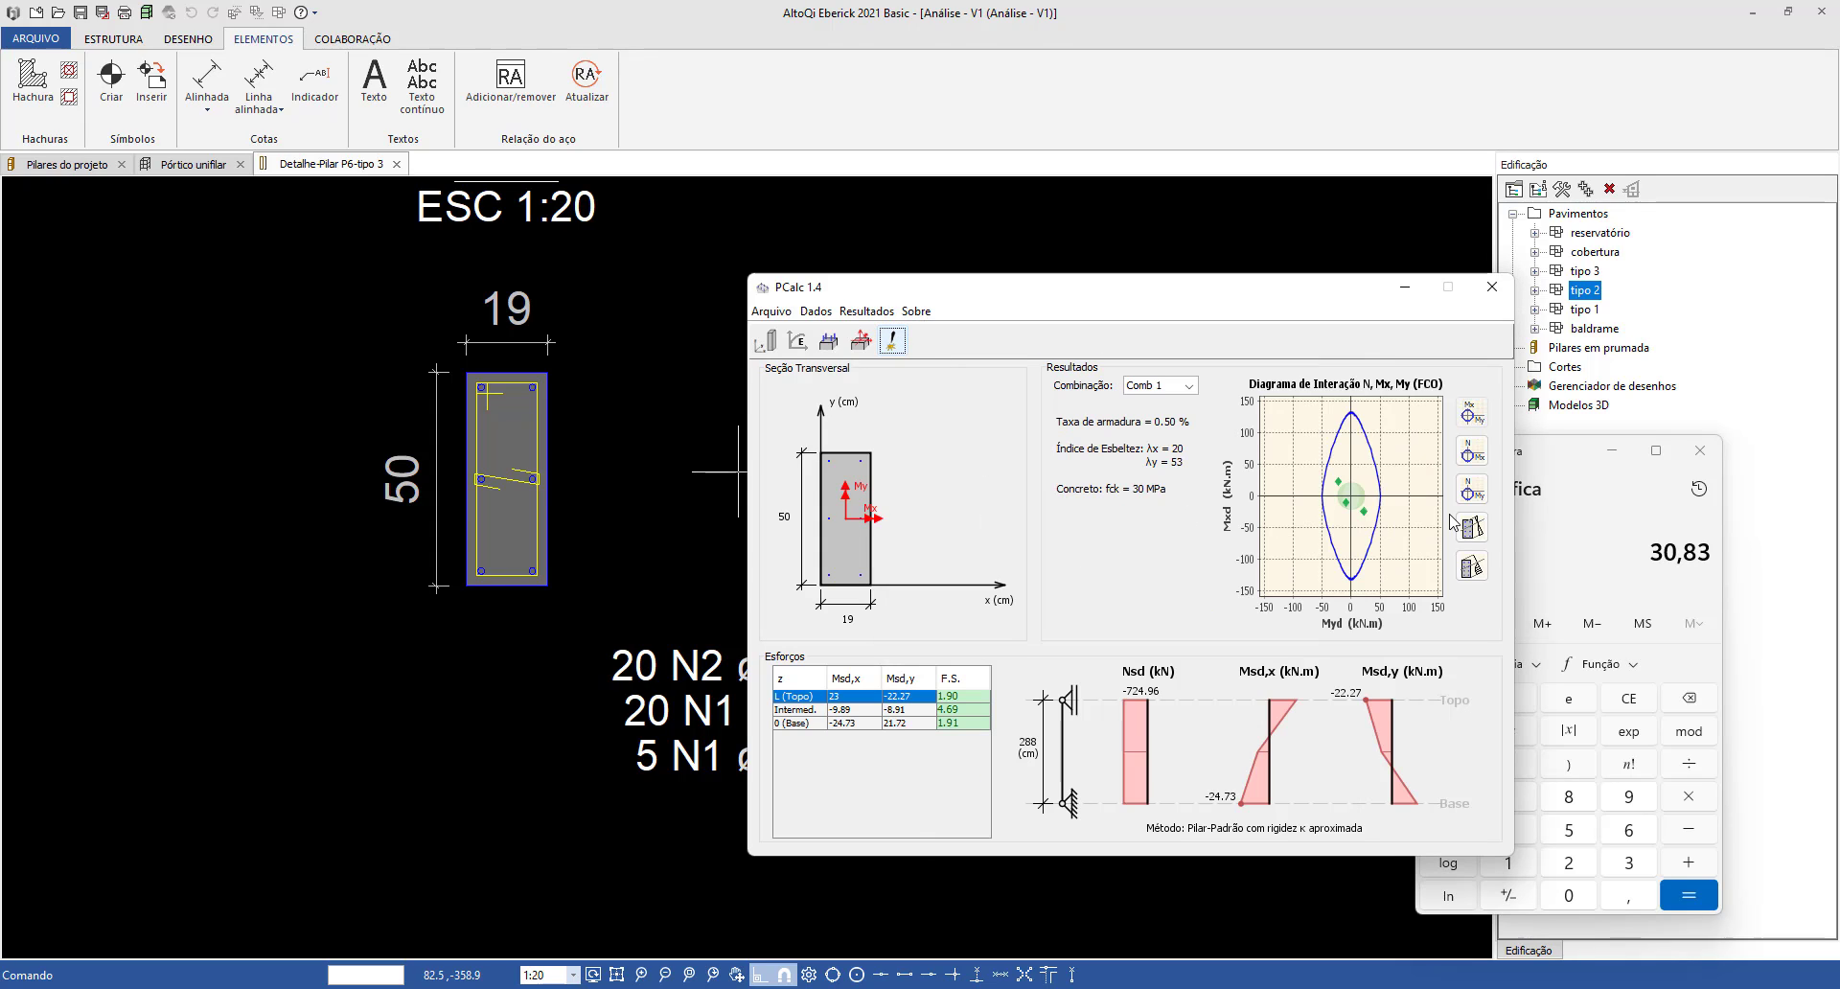
Read where the minimum moment envelope crosses the positive Msxd axis on the interaction diagram.
scroll(1383, 513, "up", 3)
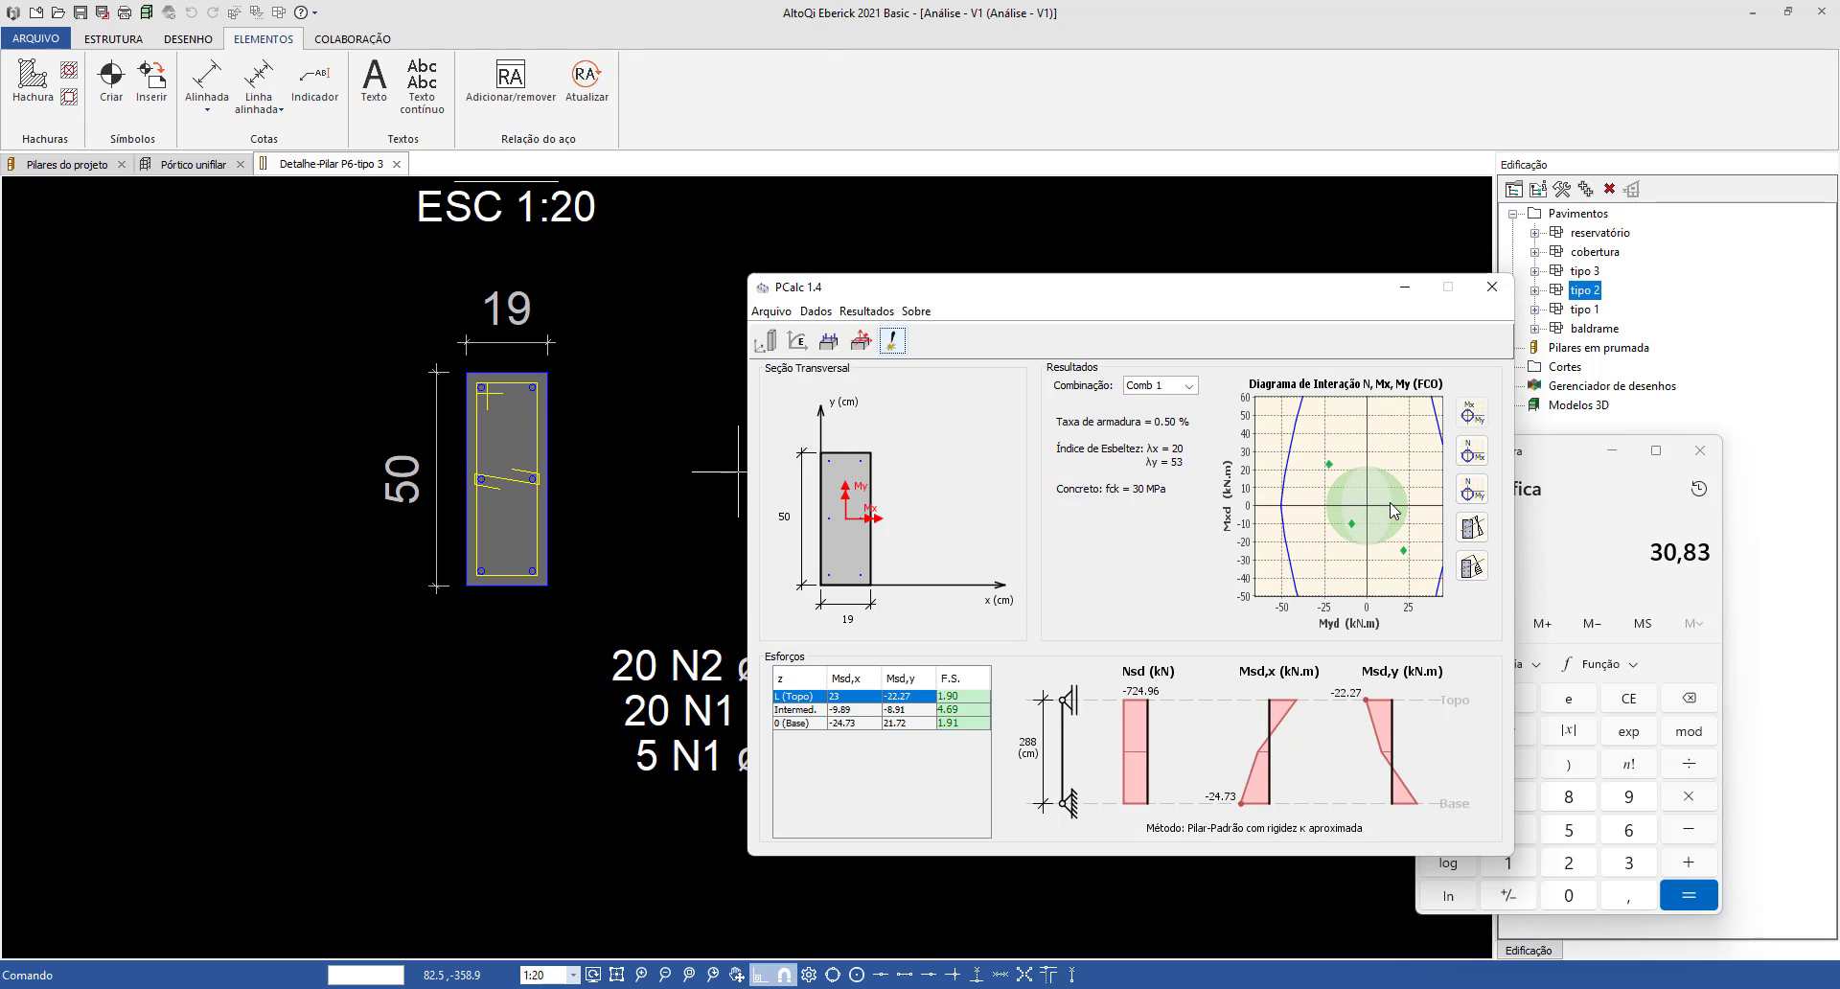
scroll(1373, 472, "up", 4)
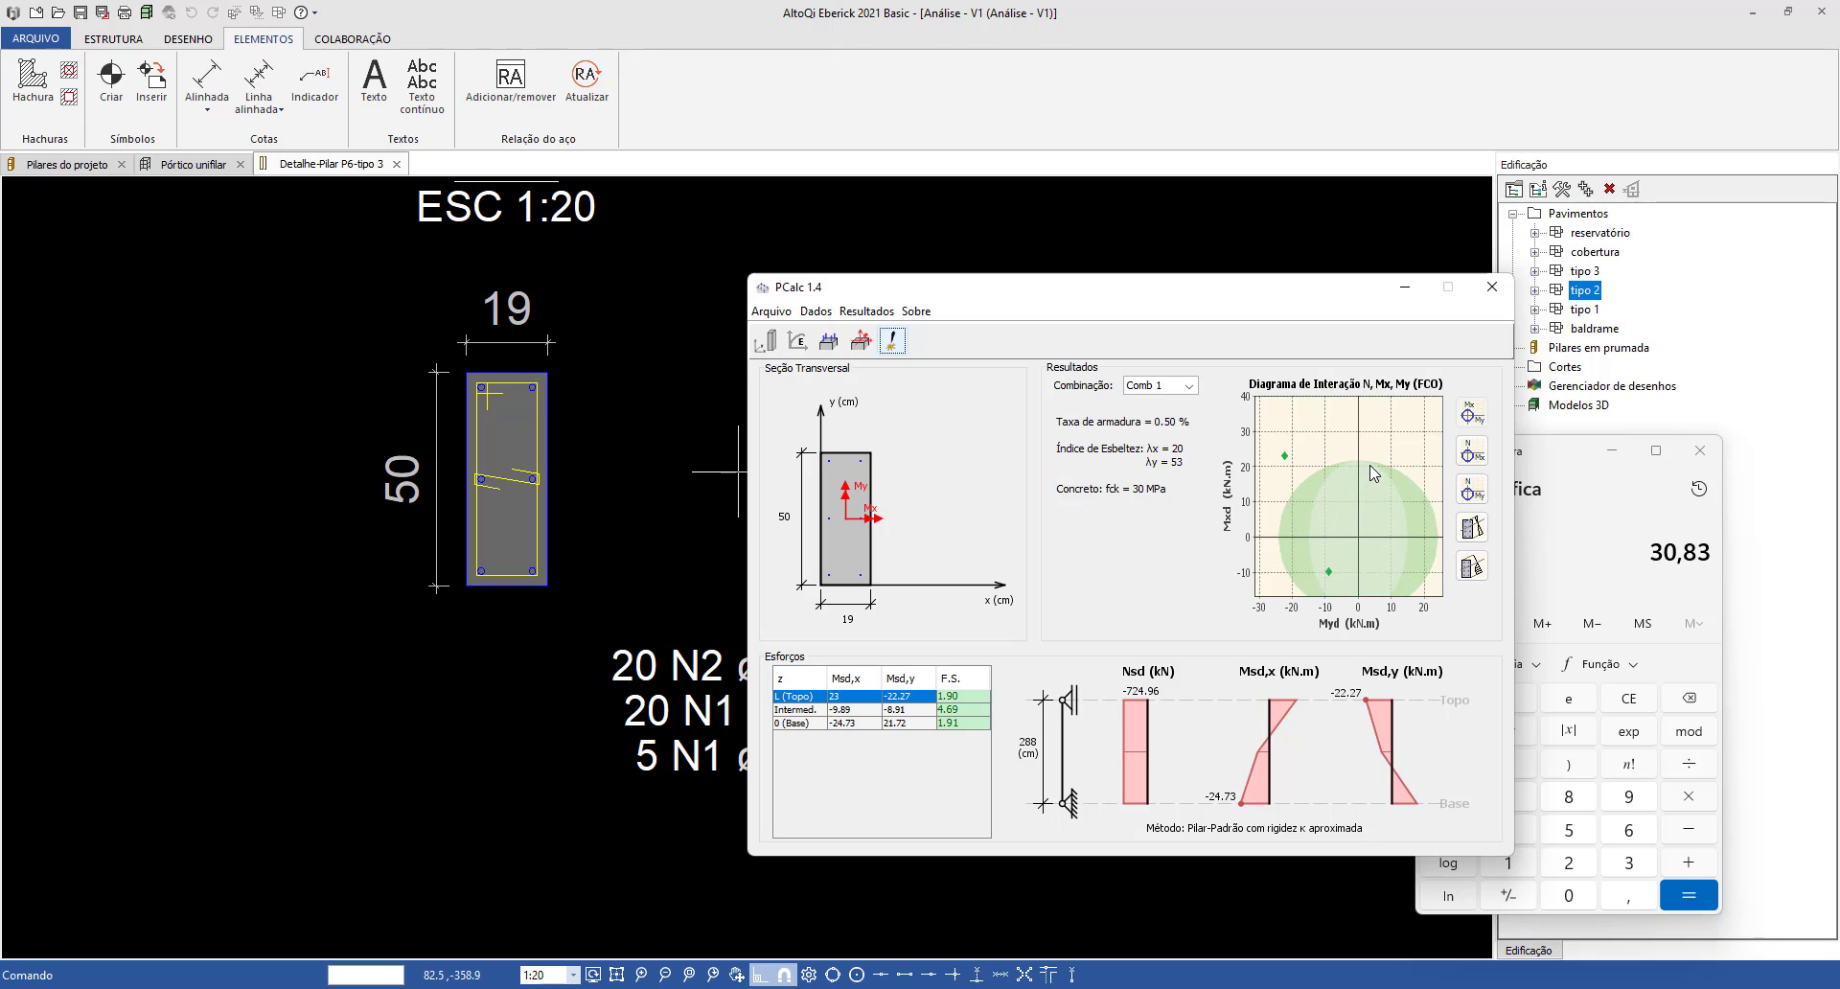
scroll(1366, 479, "up", 4)
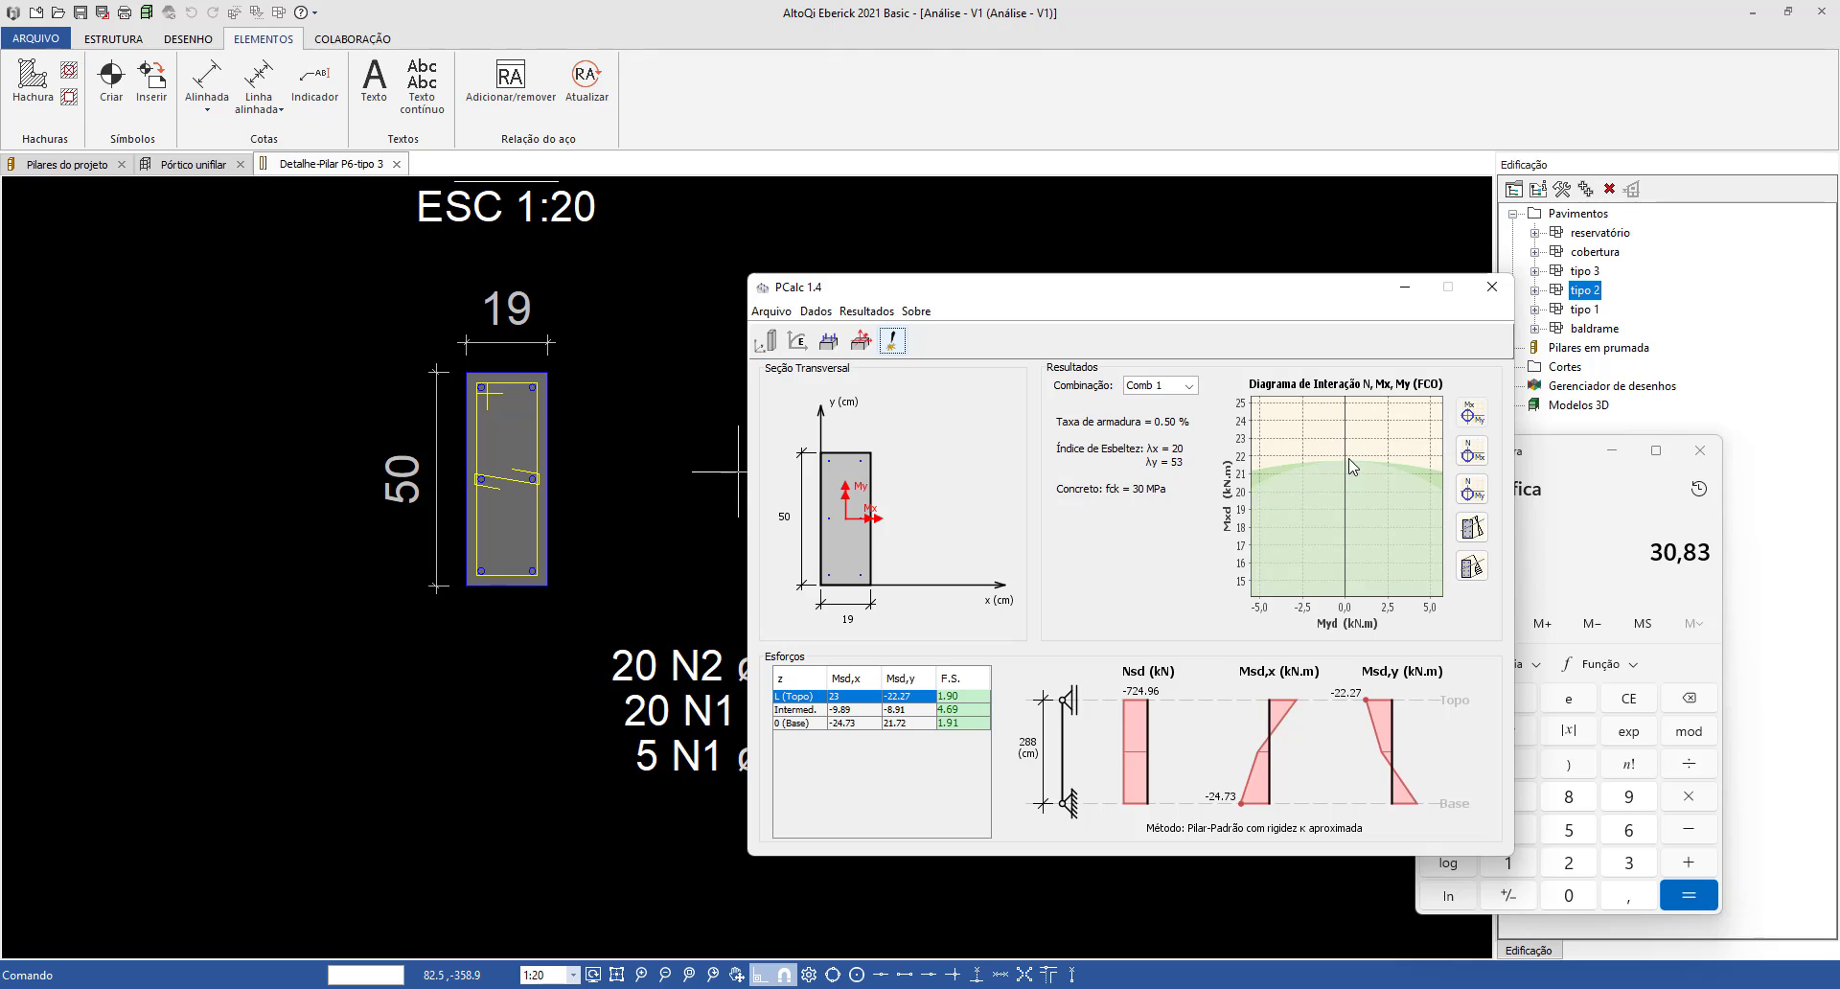
scroll(1359, 484, "down", 4)
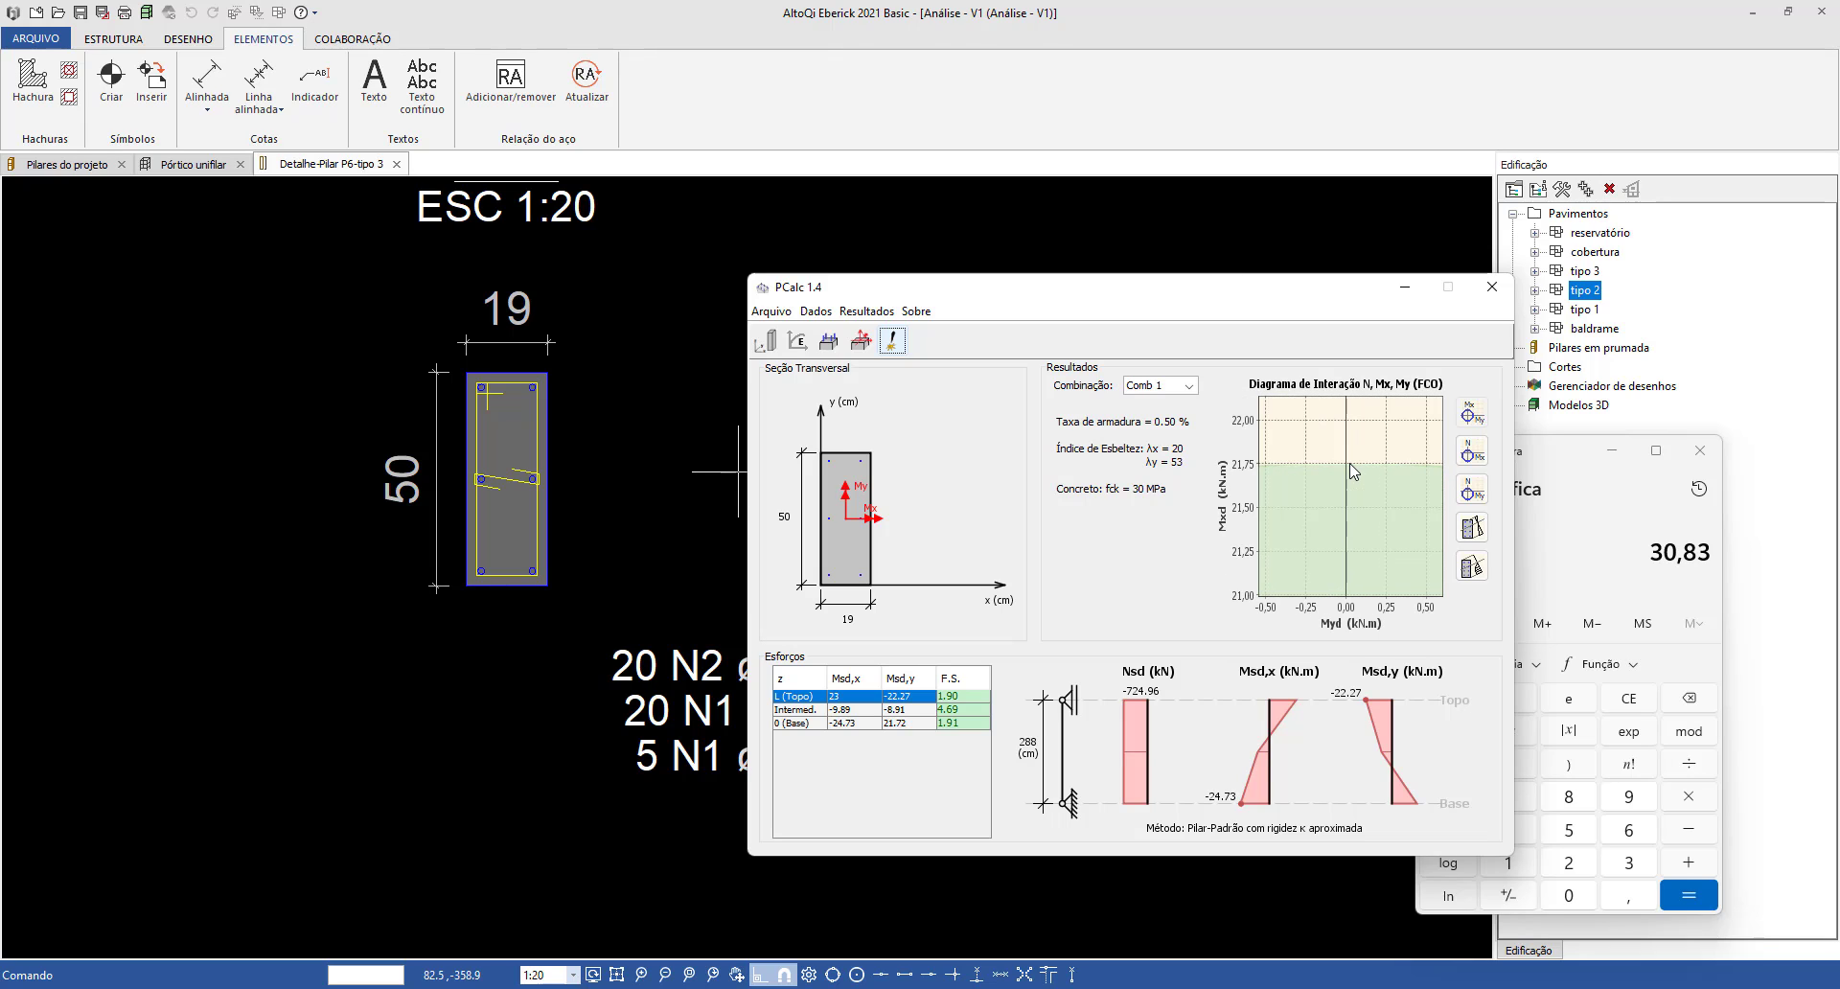
scroll(1339, 506, "down", 5)
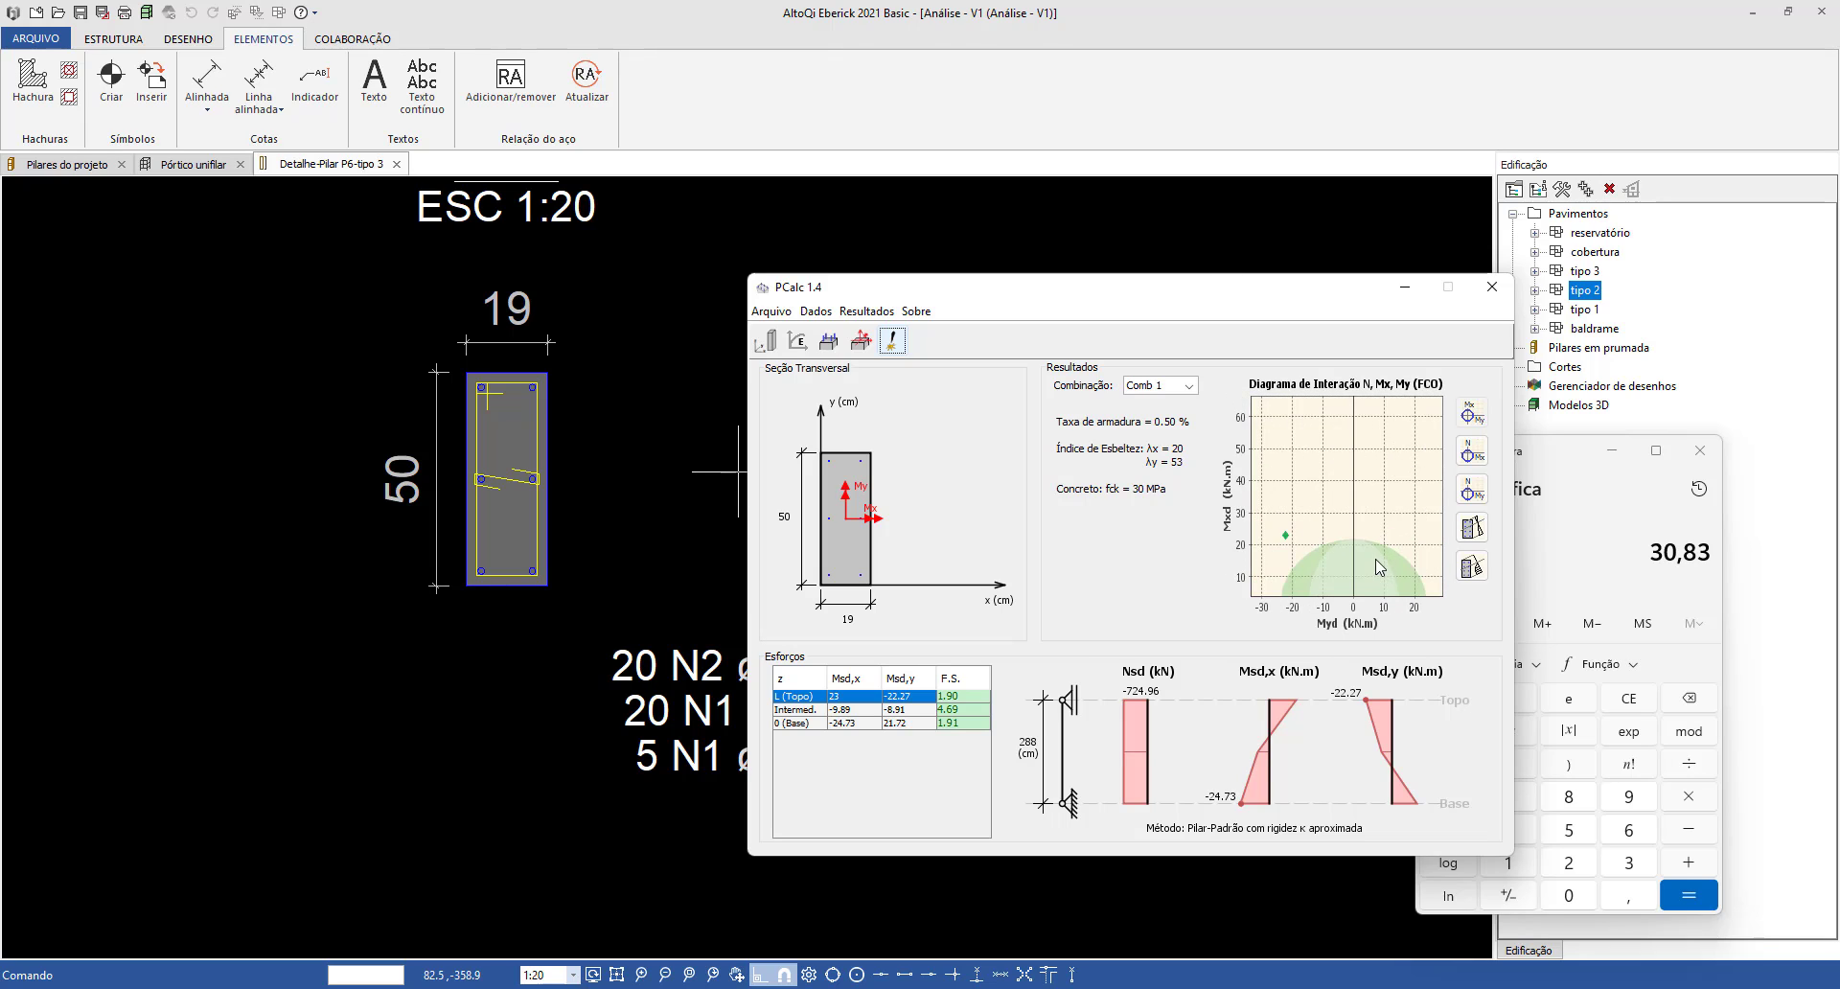
Read where the inner minimum moment envelope crosses the positive Myd axis.
scroll(1356, 470, "down", 2)
scroll(1353, 498, "up", 5)
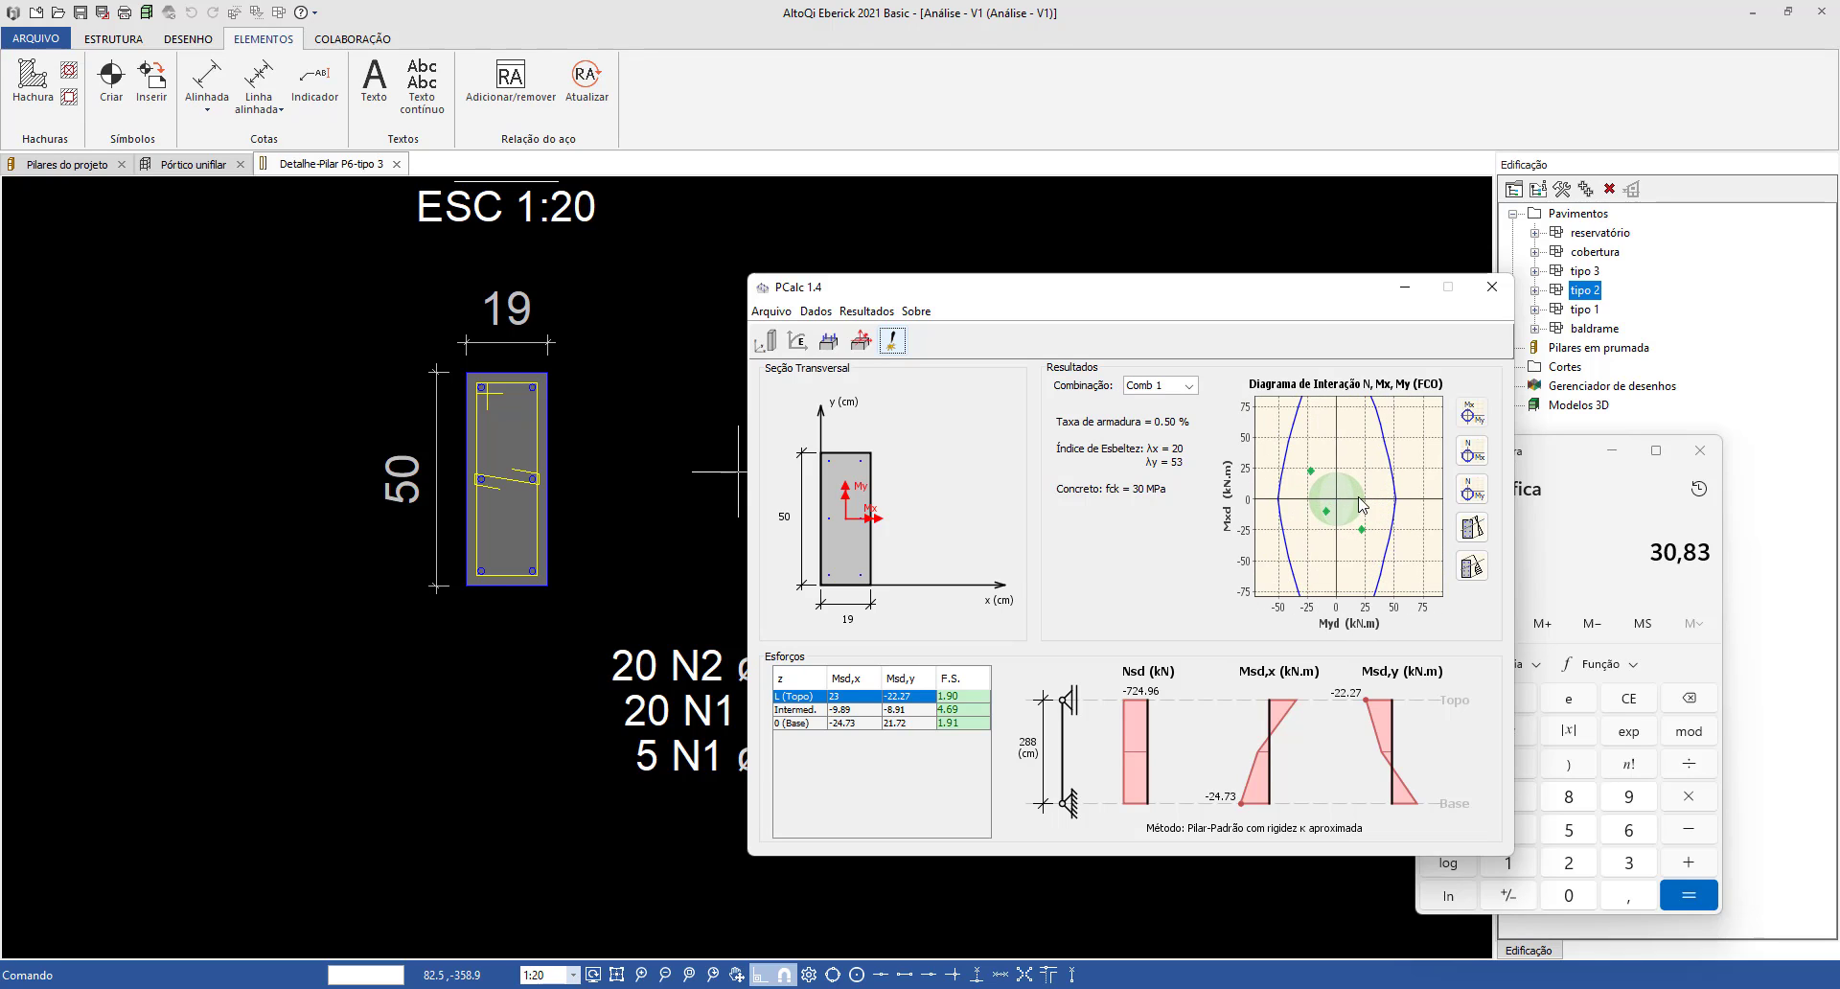
scroll(1353, 499, "up", 9)
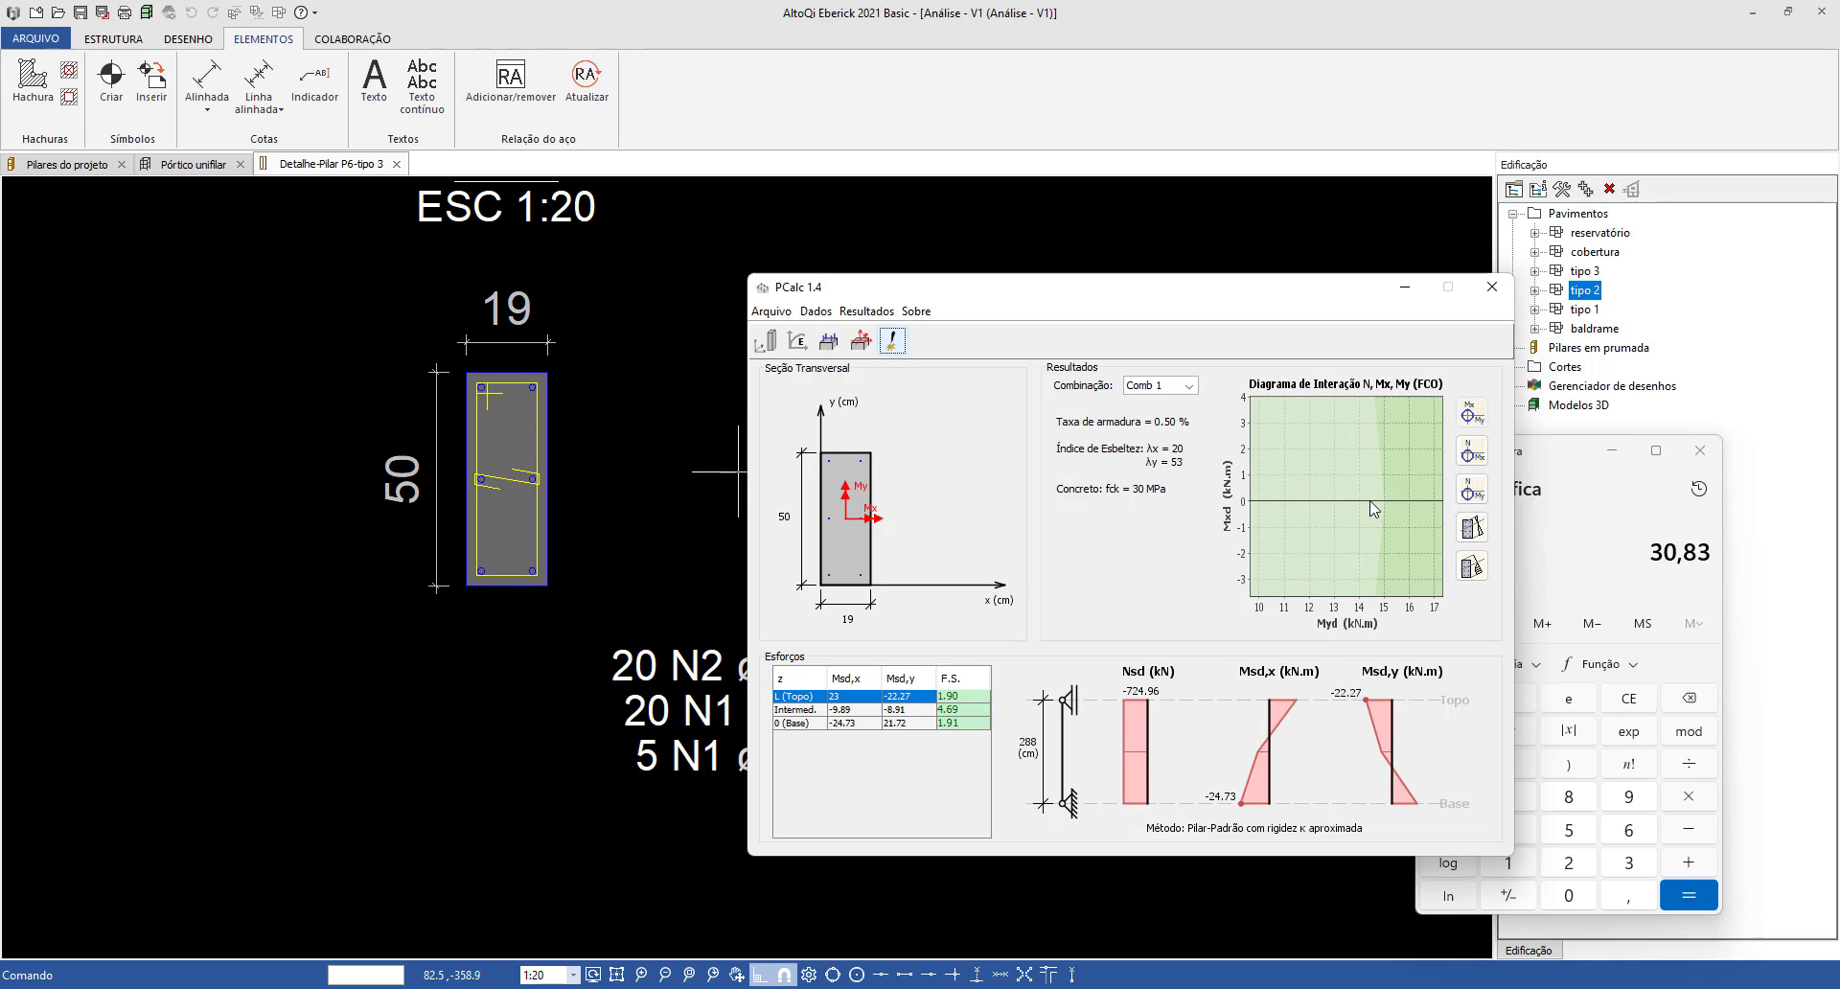
scroll(1400, 512, "up", 8)
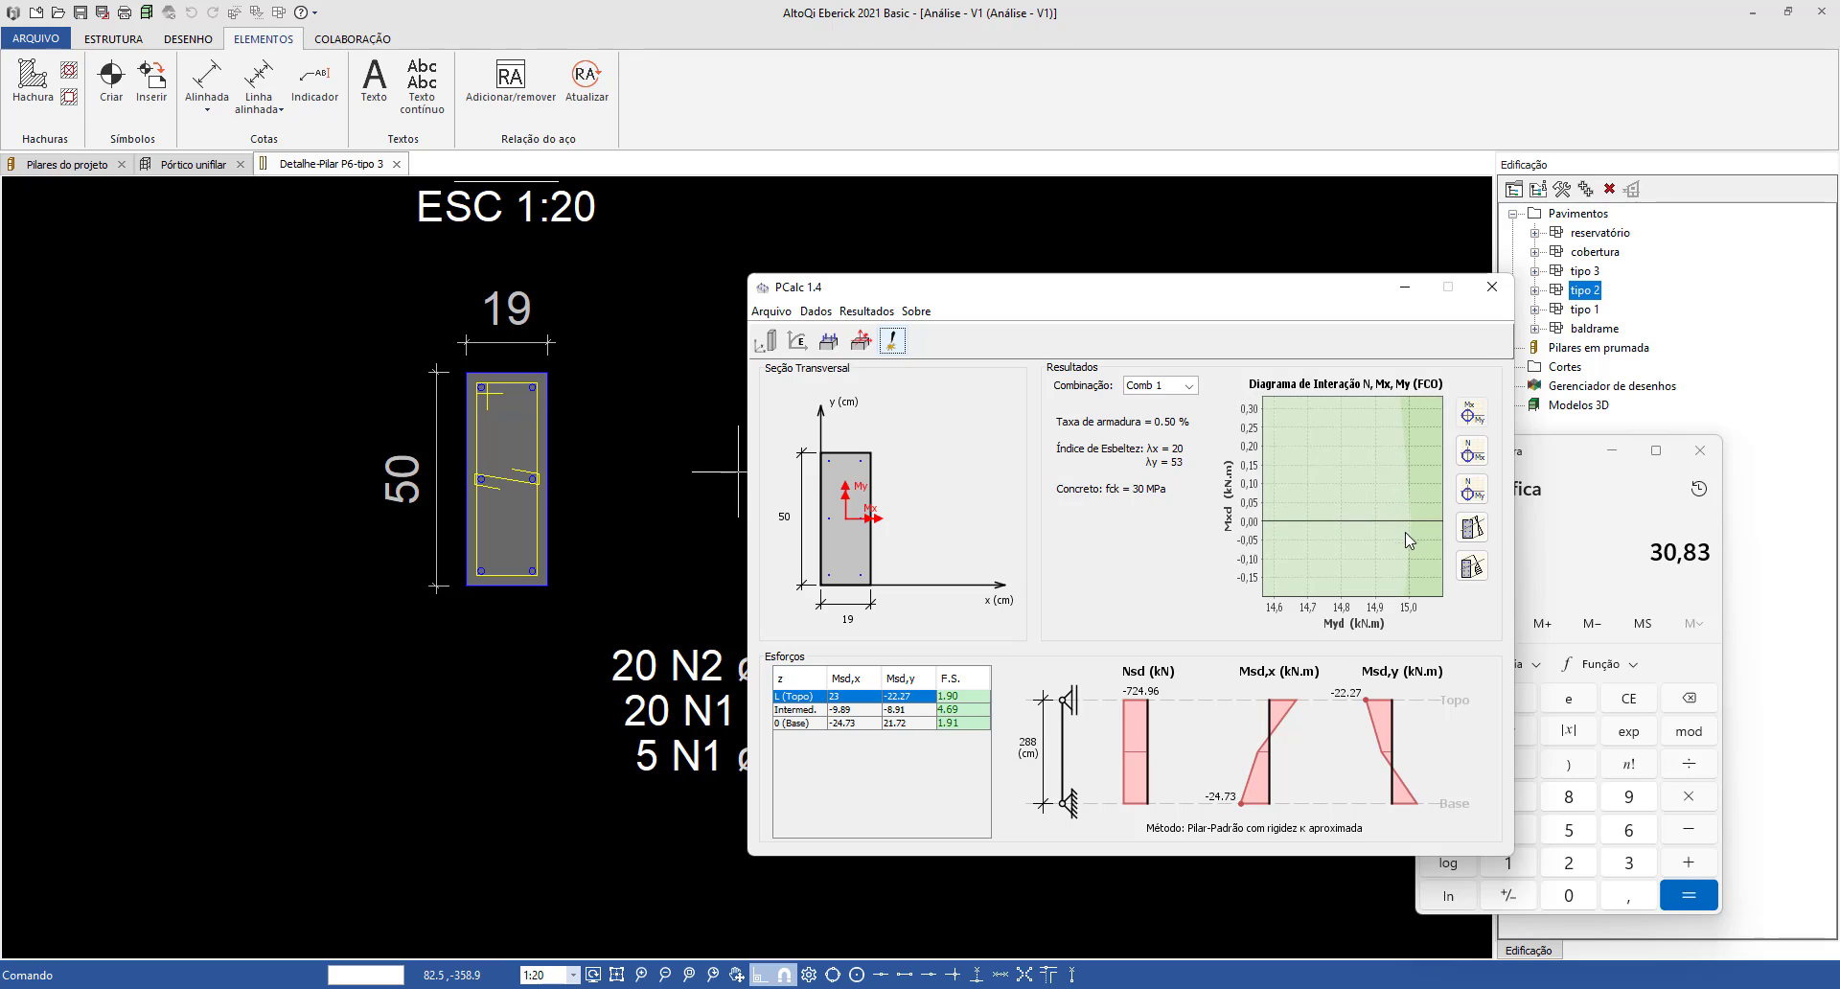
Restore the full interaction diagram and read precisely where the outer minimum moment envelope meets the negative Myd axis.
left_click(1472, 416)
scroll(1346, 508, "up", 6)
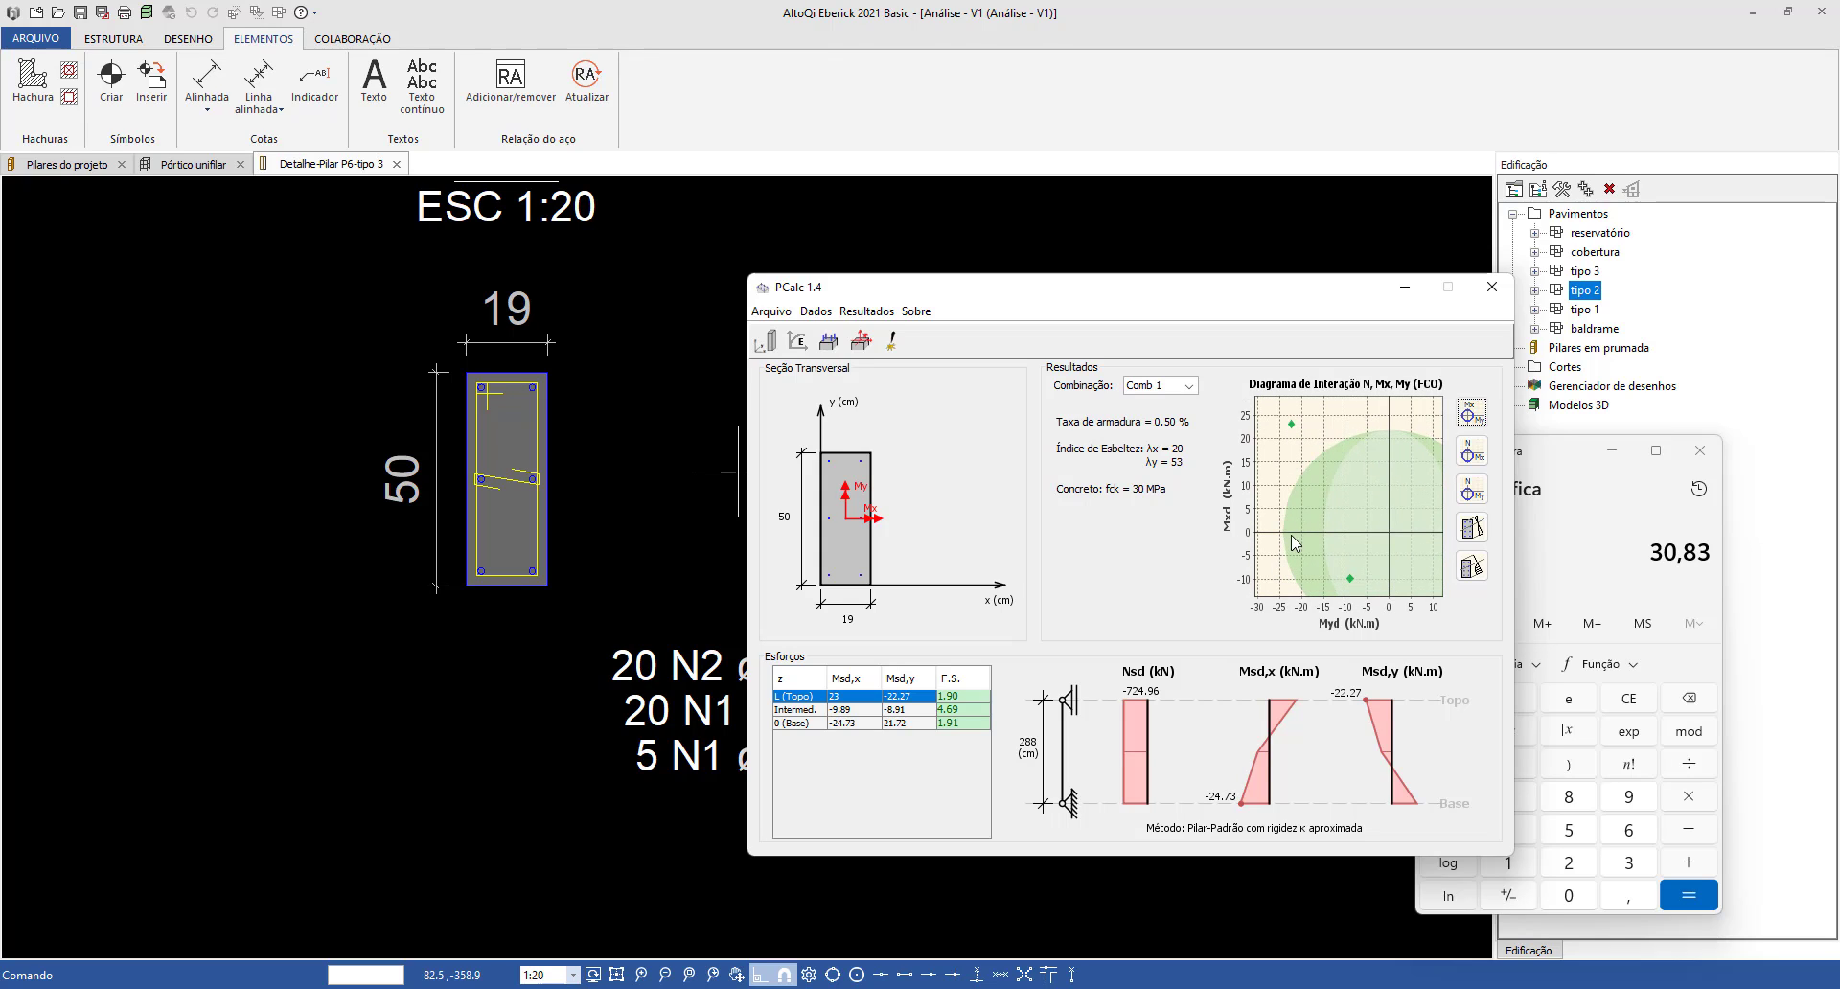
scroll(1289, 546, "up", 8)
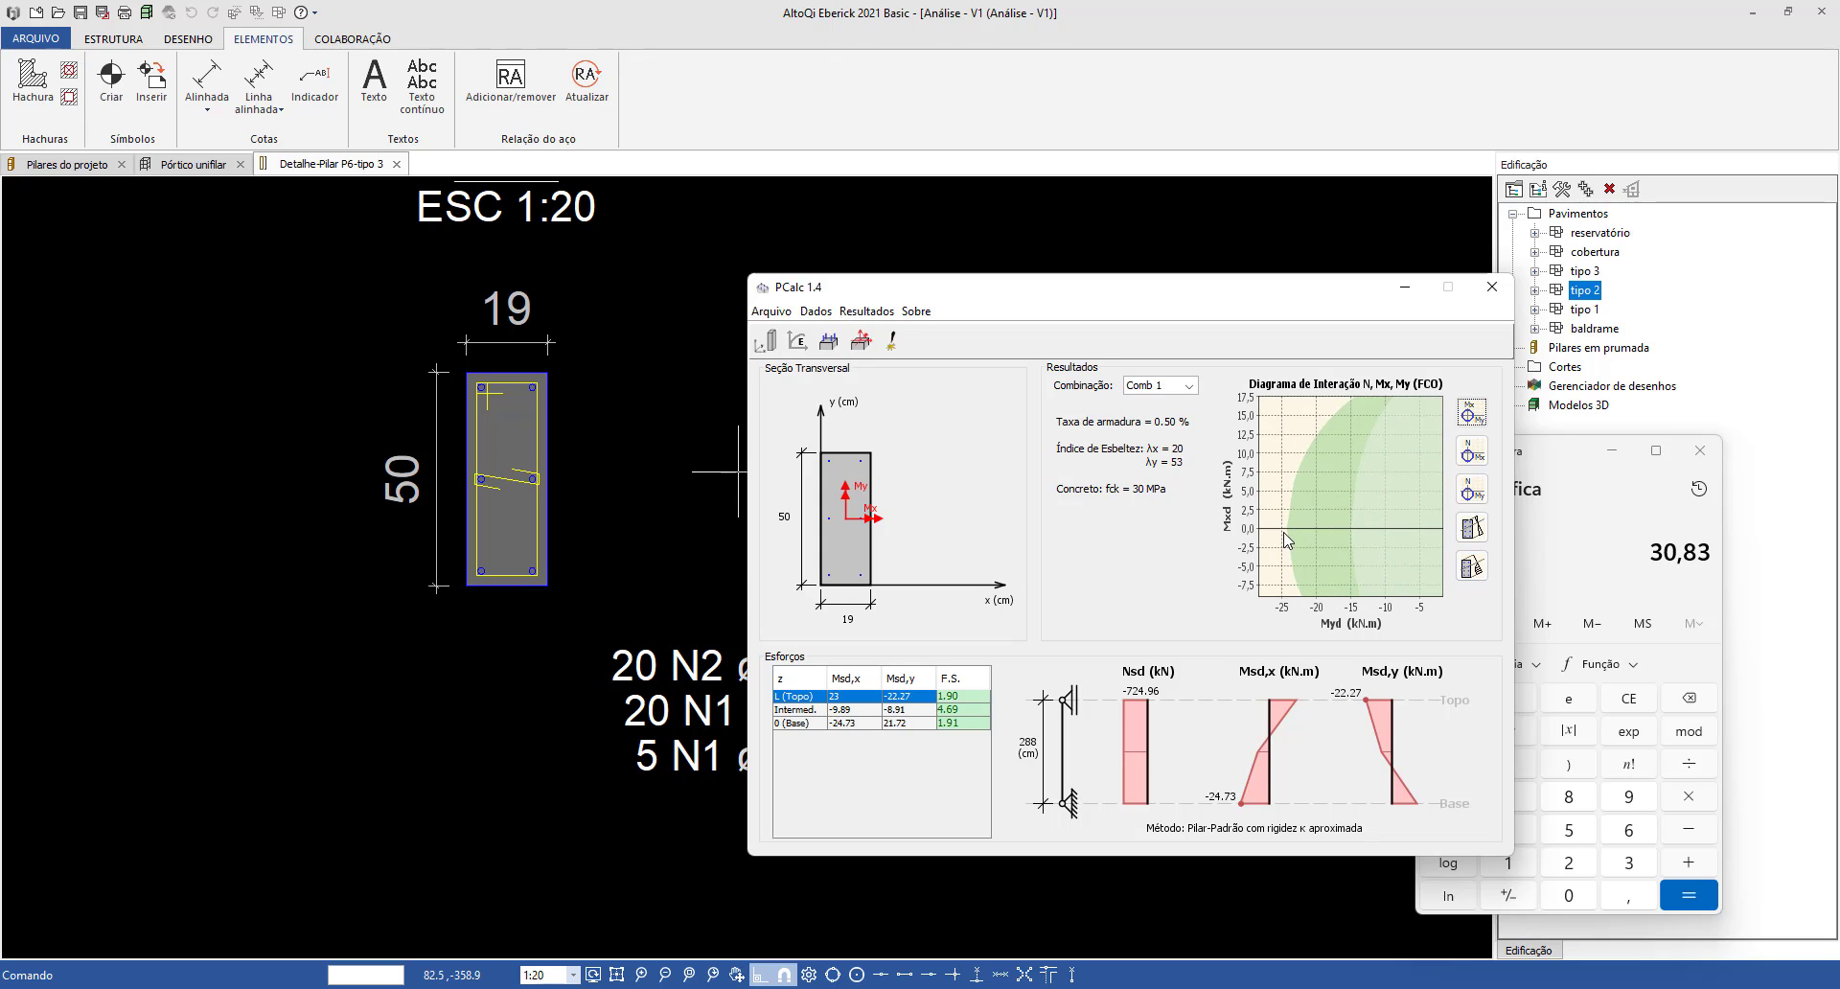
scroll(1281, 536, "up", 7)
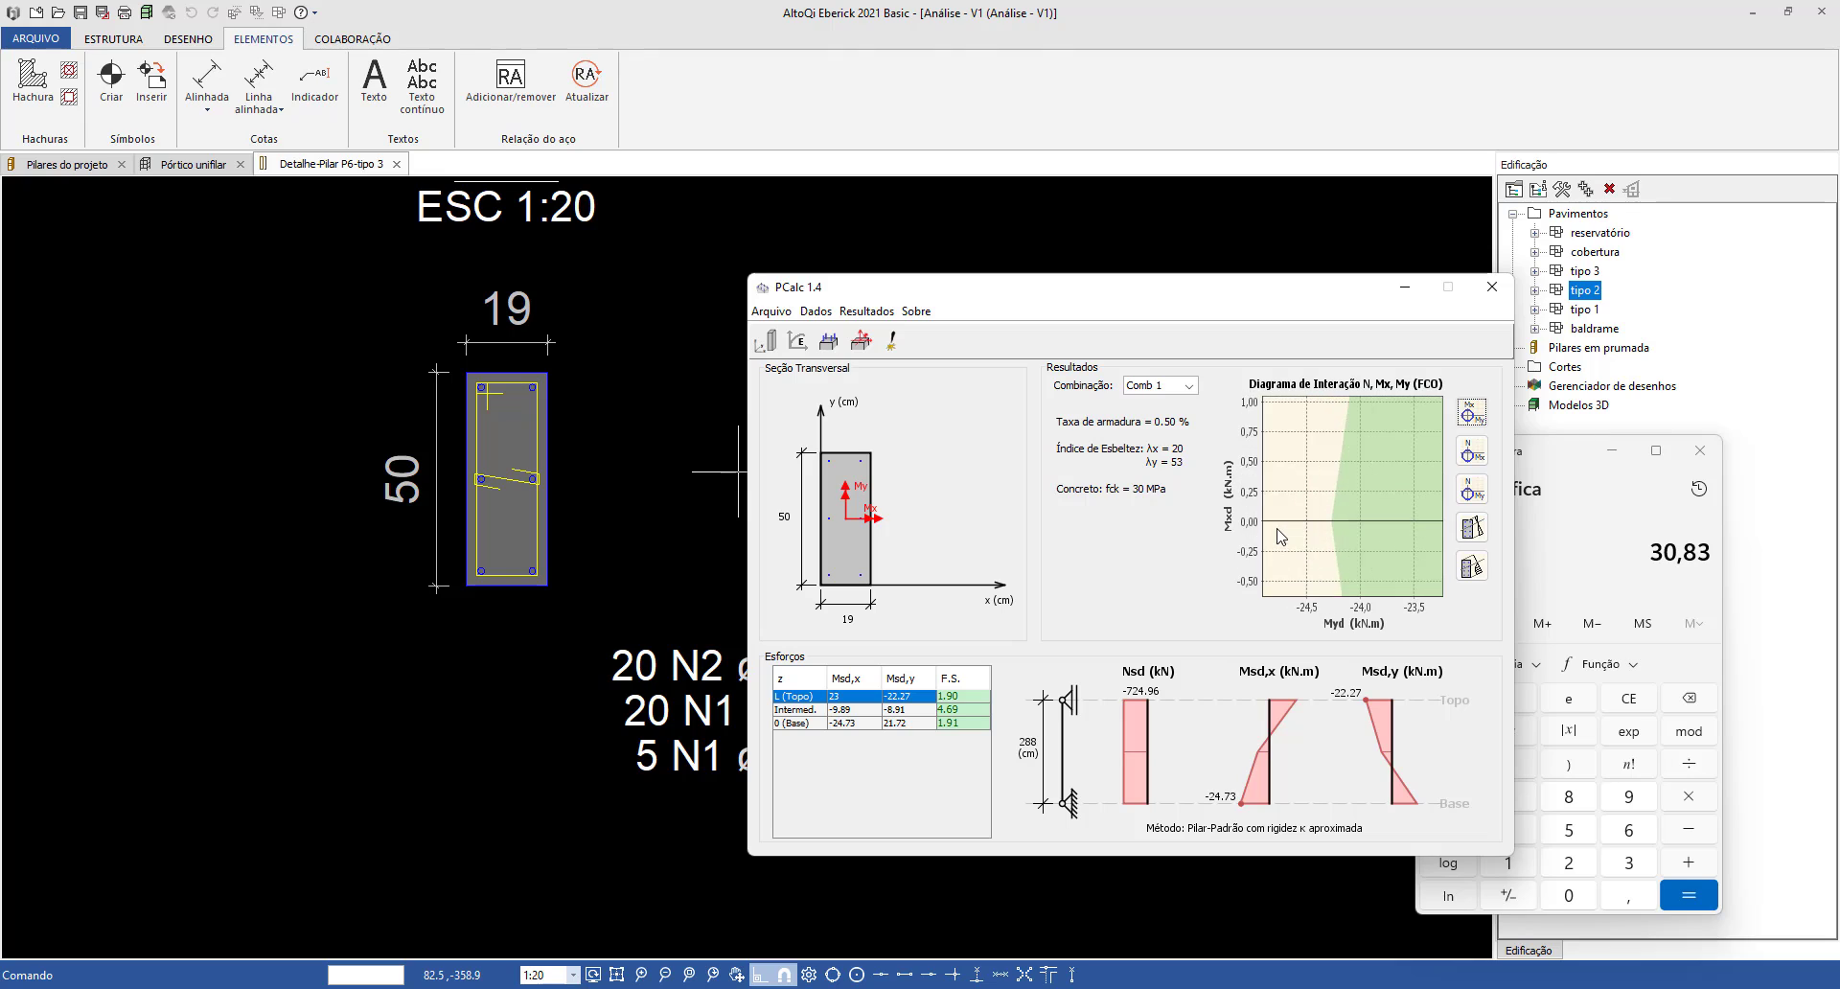
scroll(1400, 514, "up", 4)
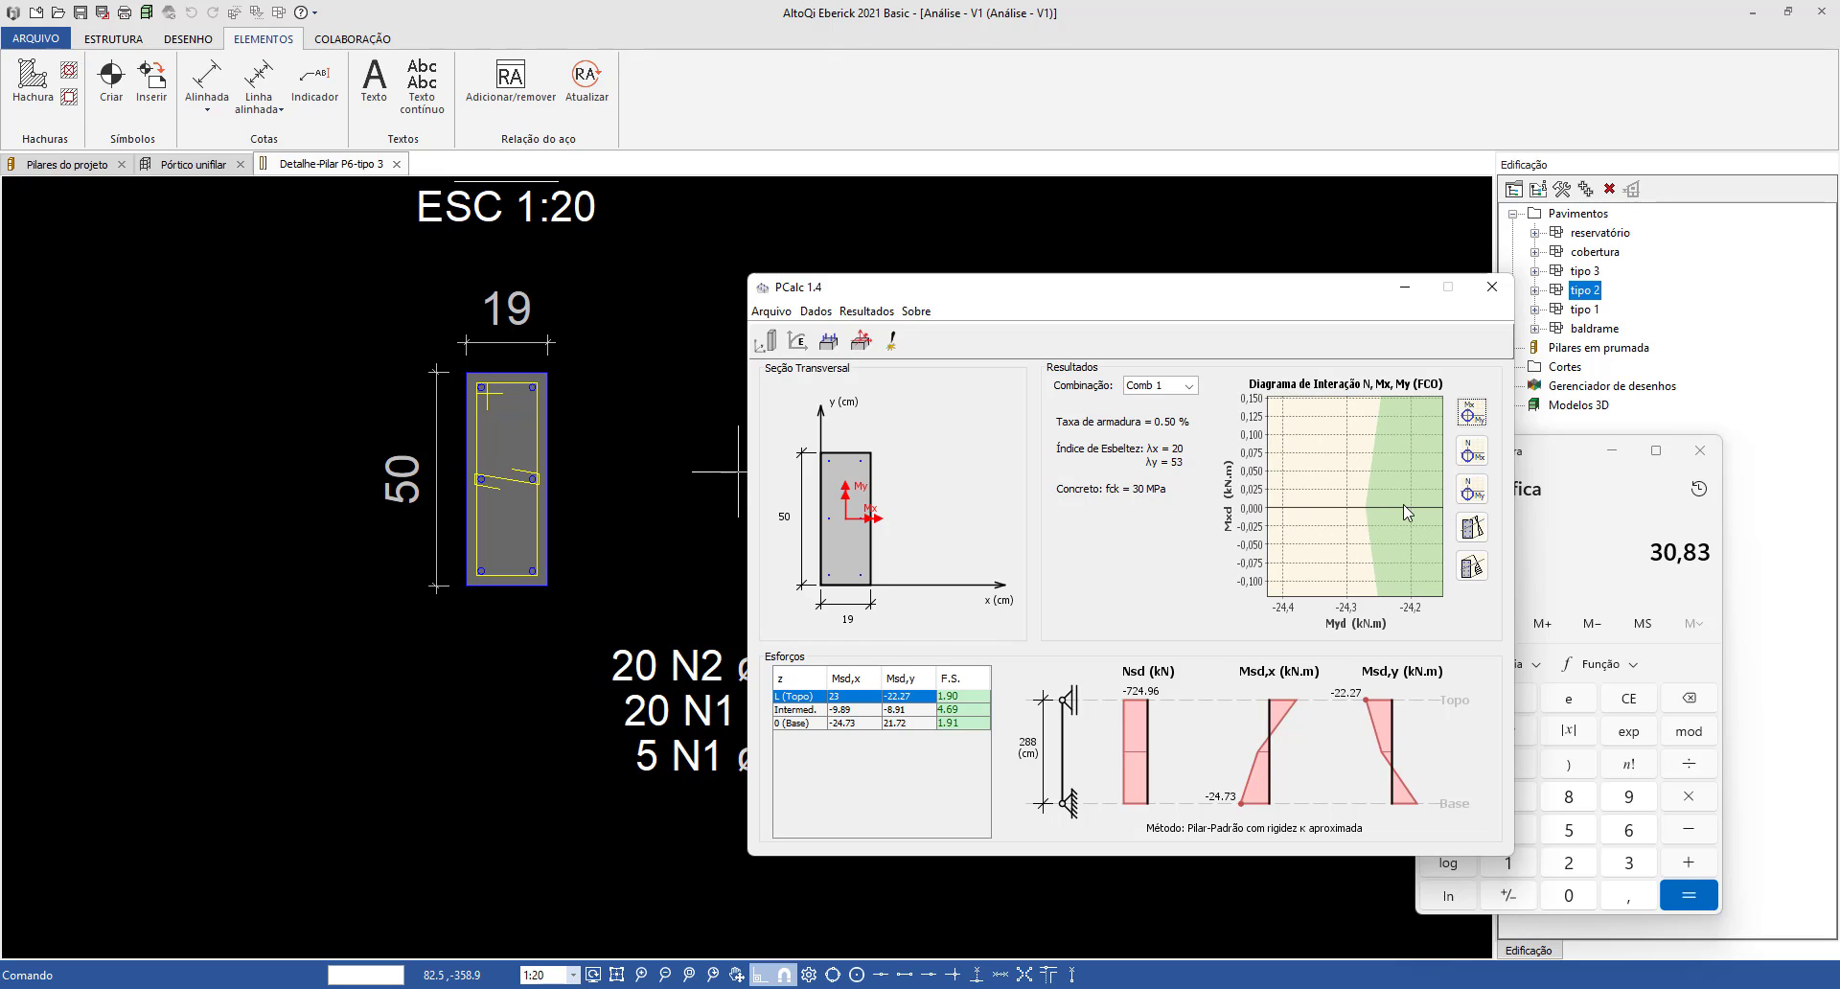
scroll(1318, 513, "up", 2)
scroll(1311, 523, "up", 4)
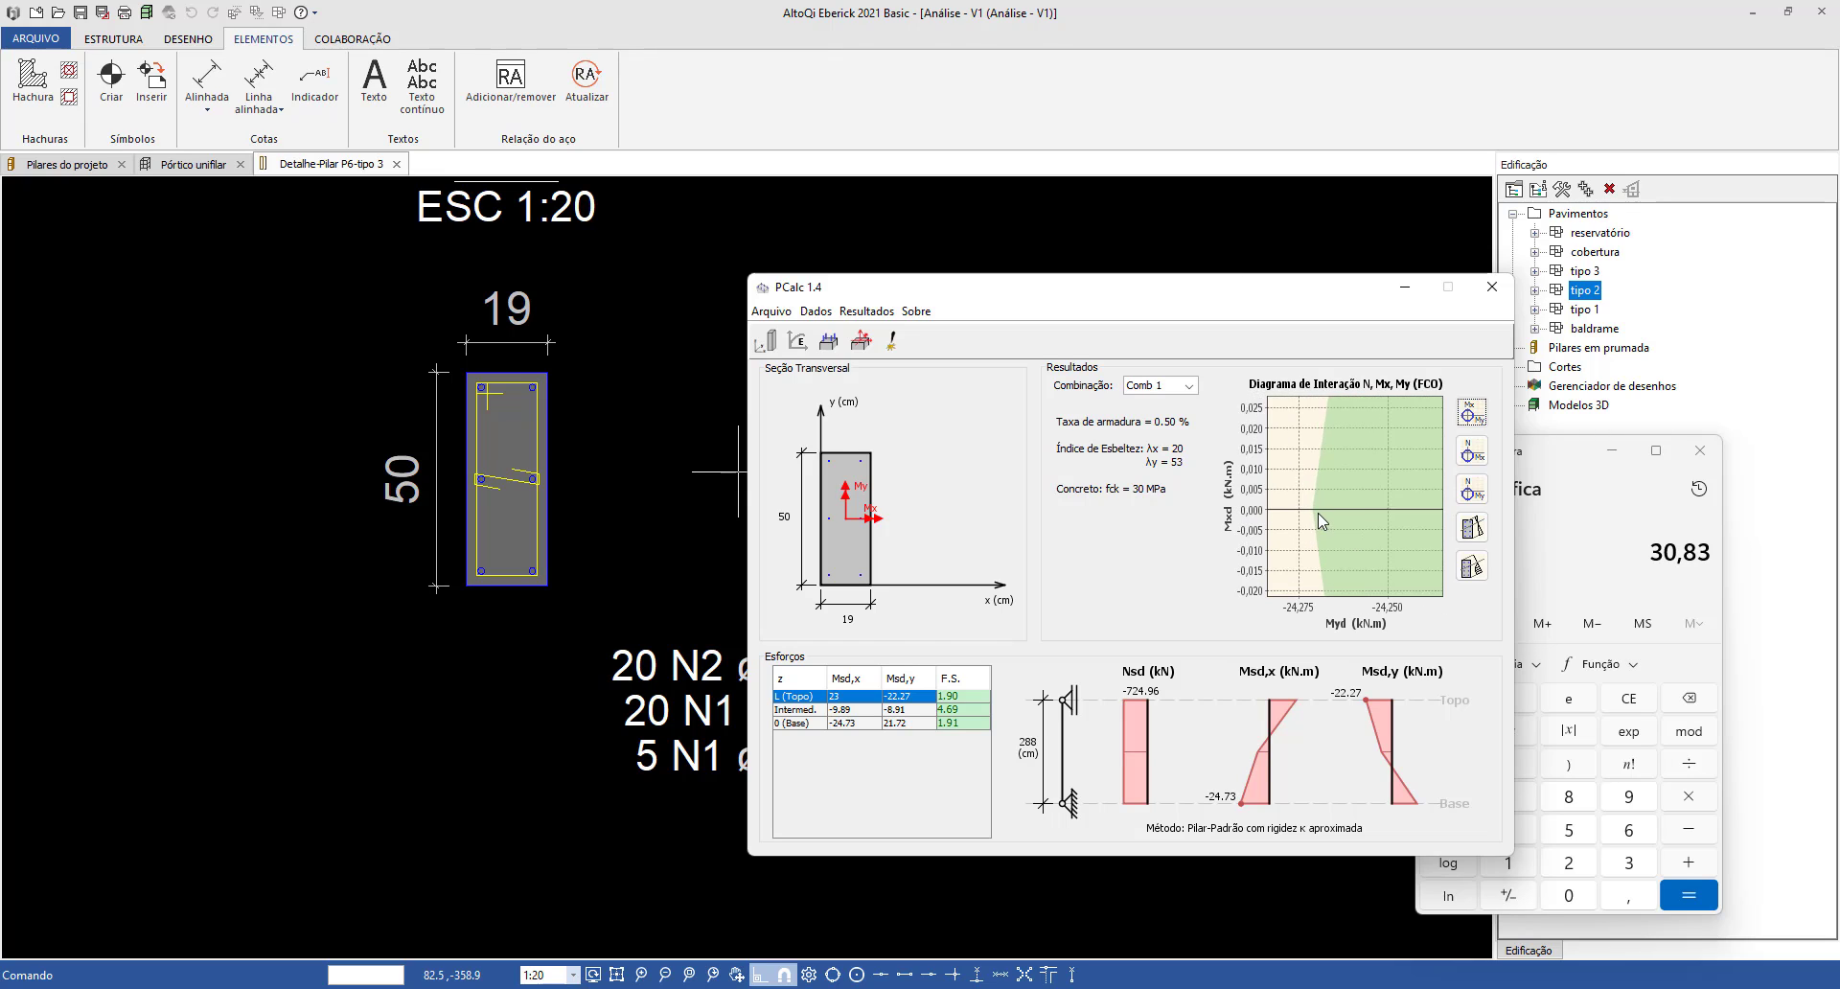
scroll(1297, 501, "up", 6)
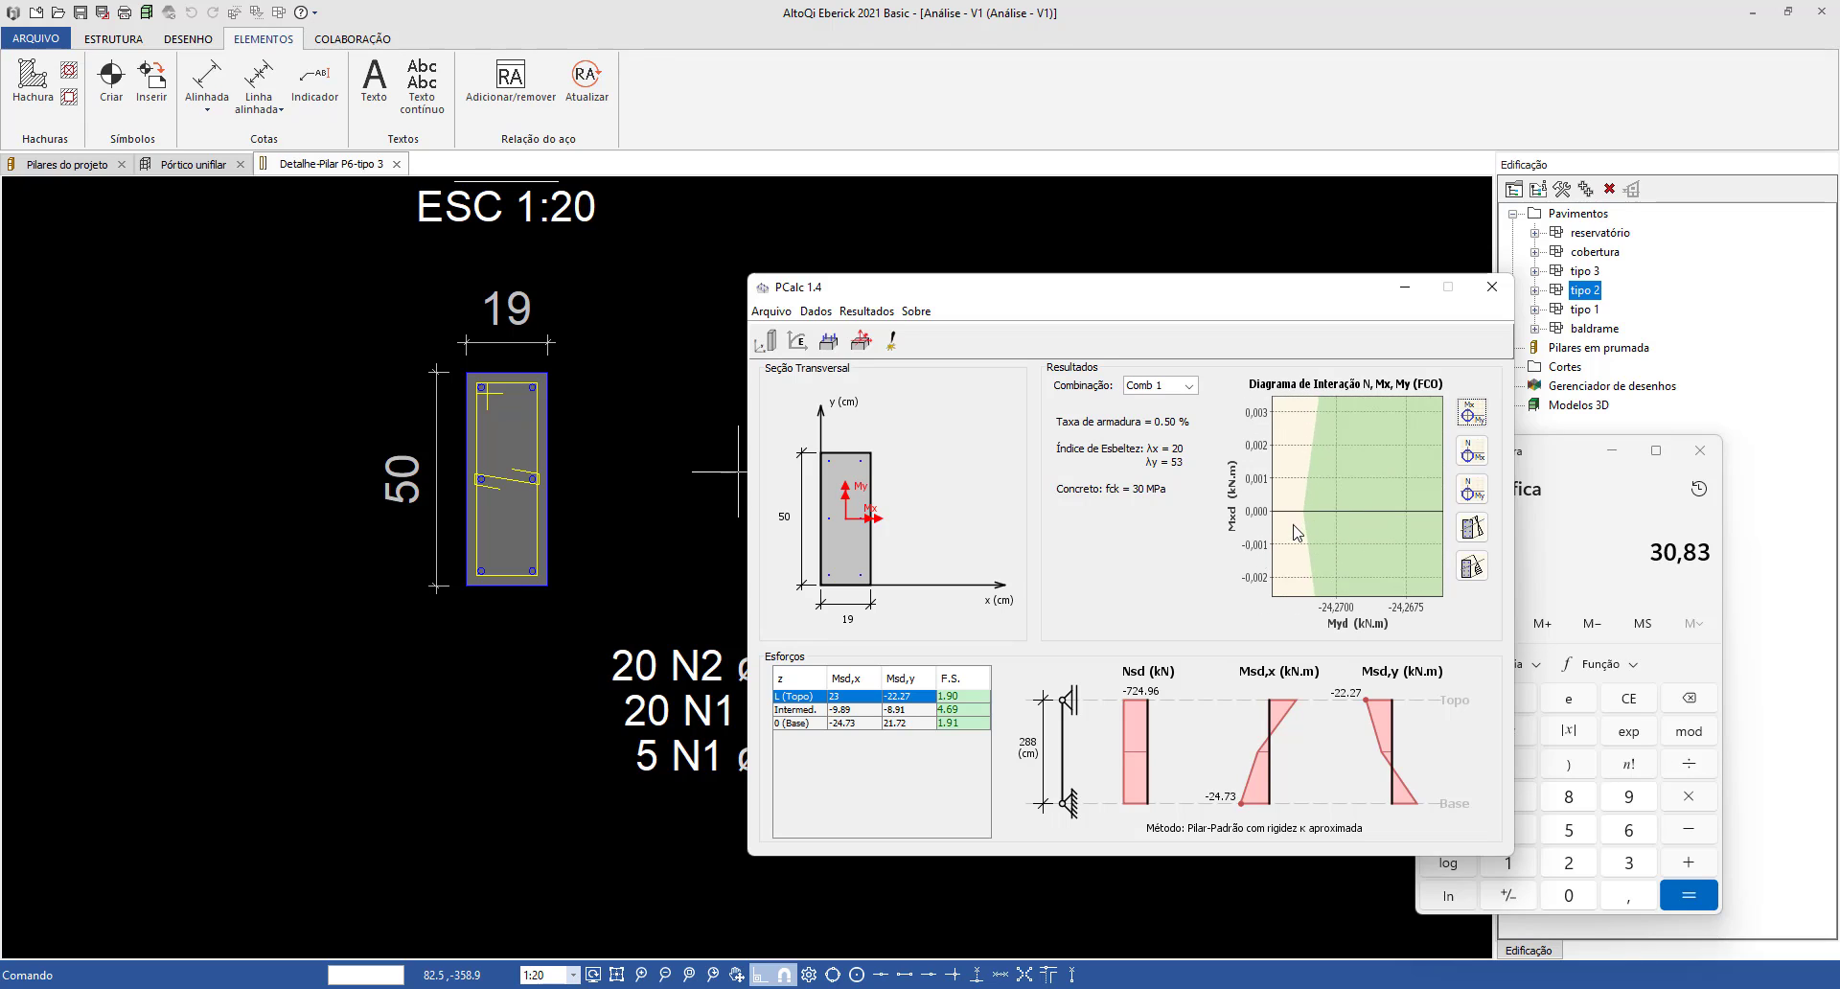
scroll(1330, 508, "up", 7)
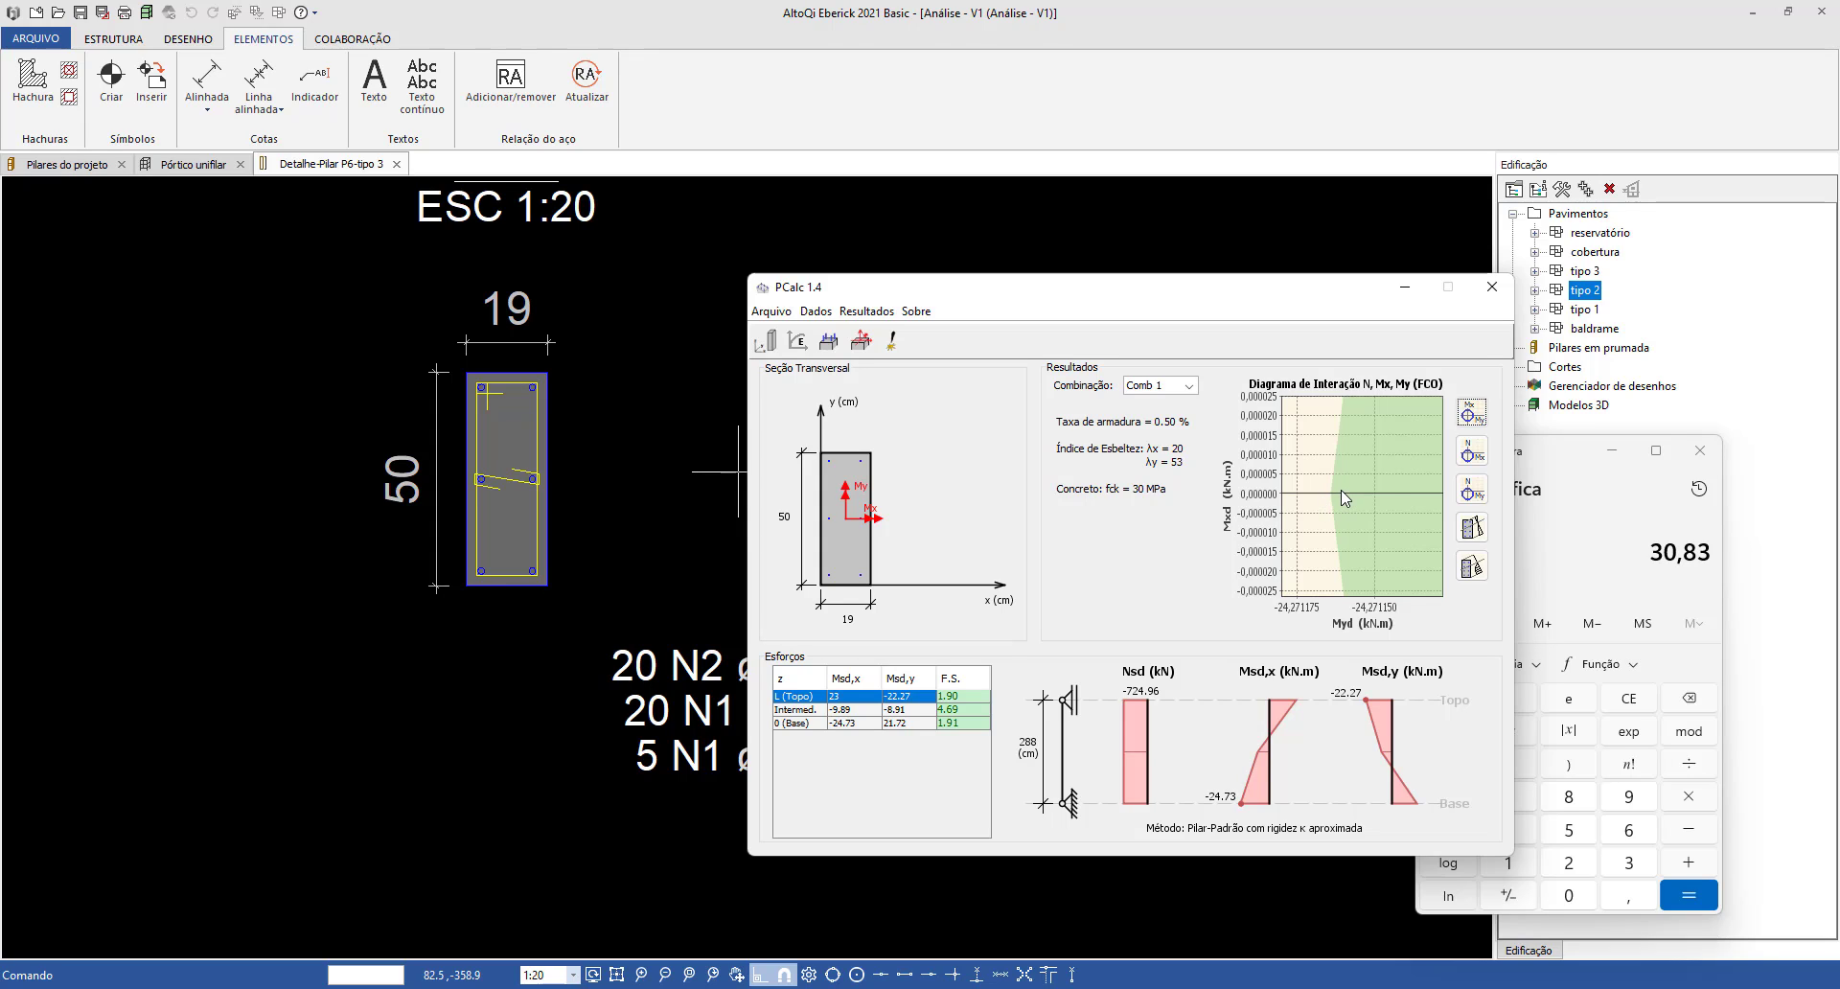
Switch to the calculator and subtract 24,27 from the 30,83 already entered.
left_click(1585, 542)
type("-24,27")
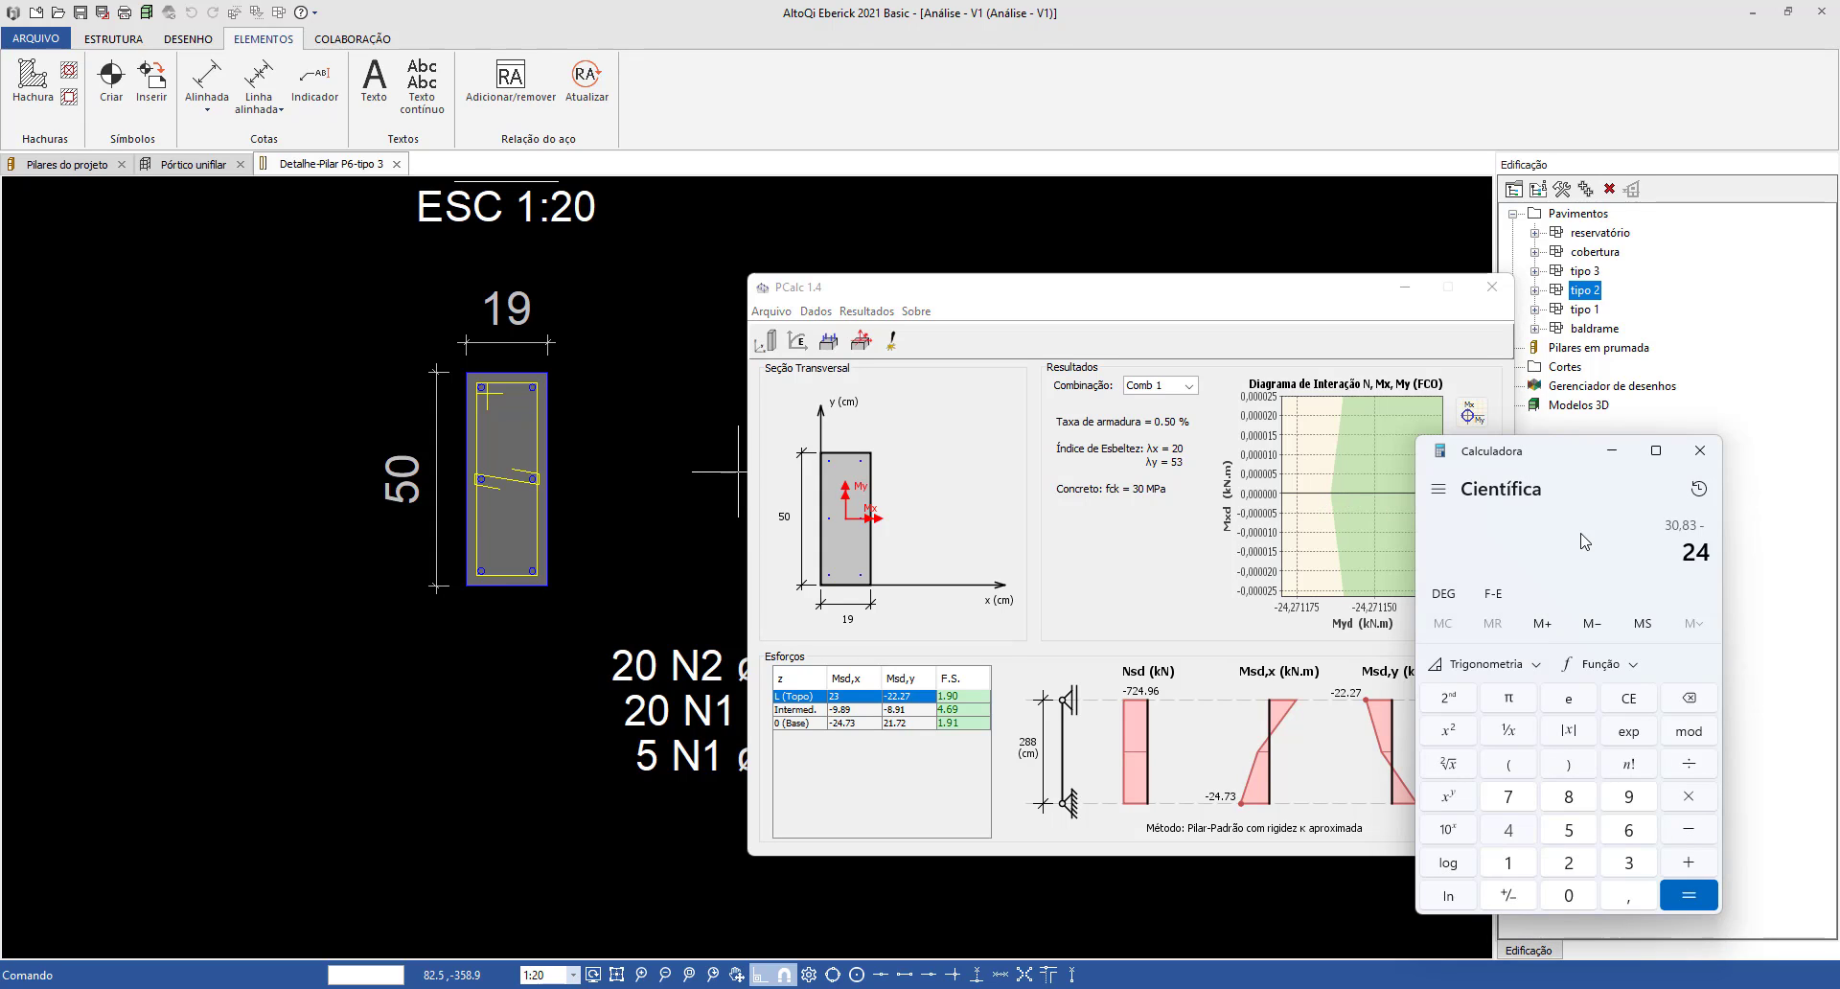
key("Return")
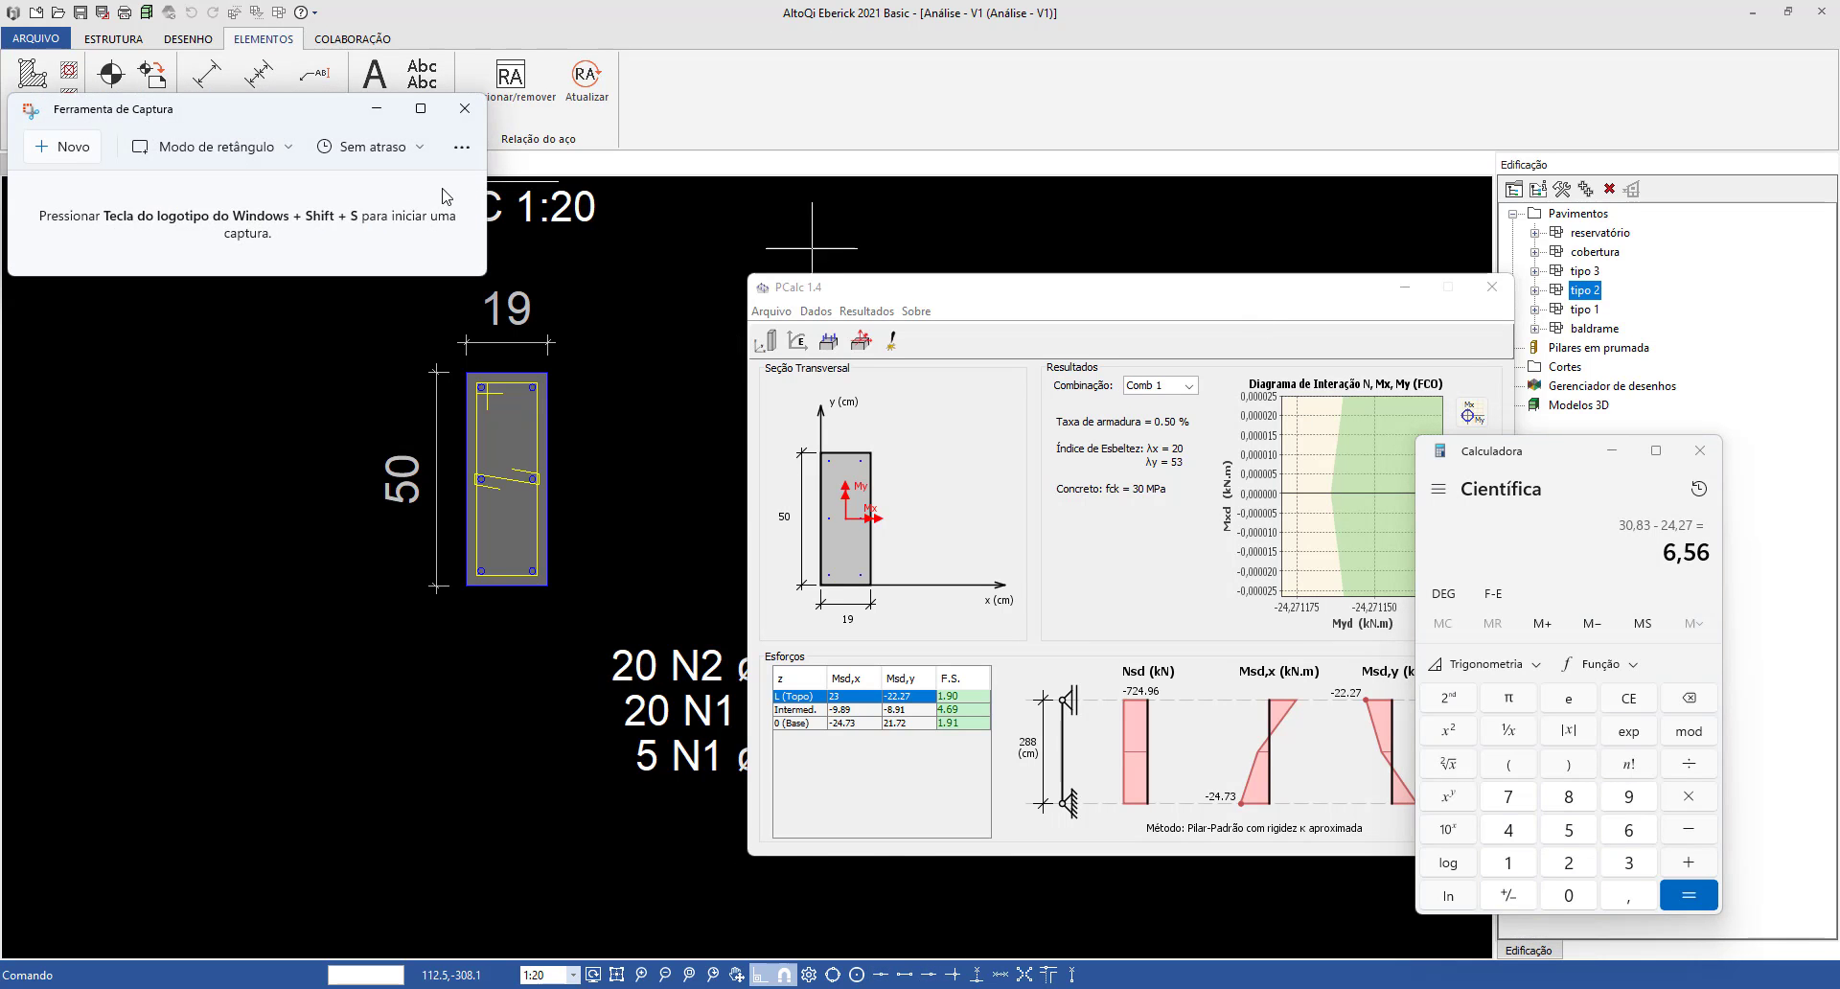
Capture the calculator's subtraction expression with the Ferramenta de Captura, minimise the capture window and close the calculator.
left_click(70, 144)
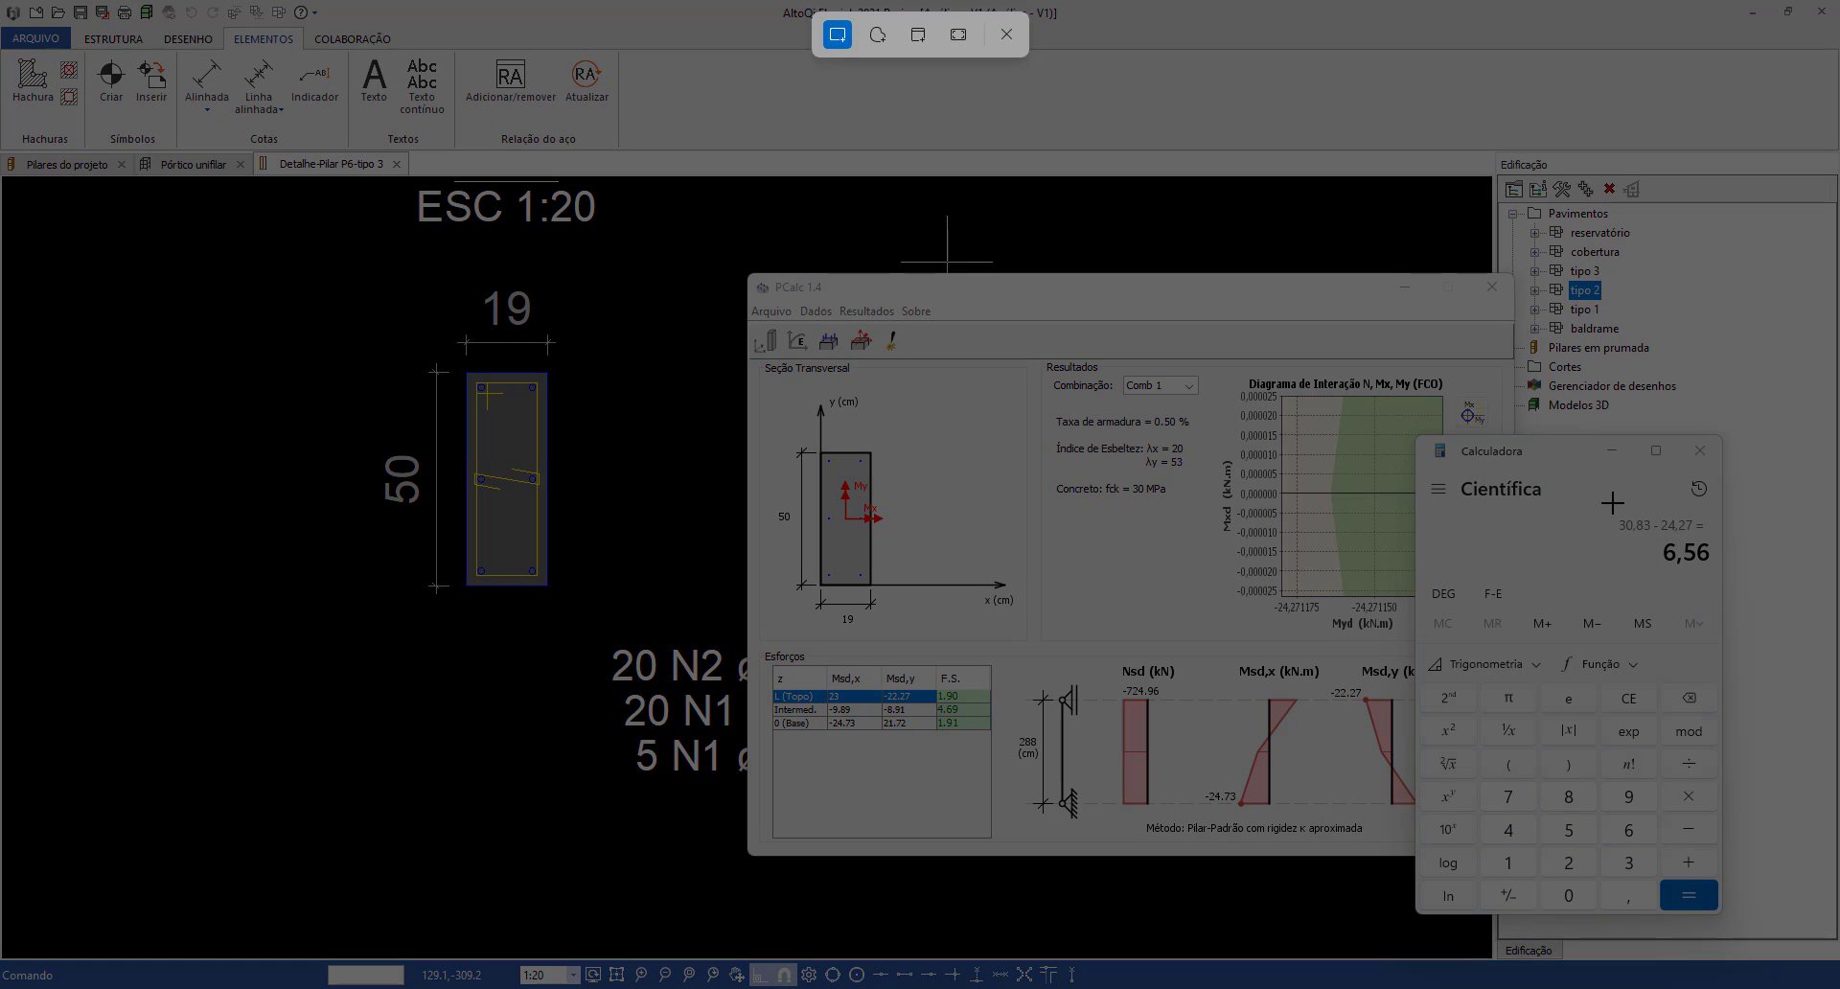
left_click_drag(1602, 503, 1718, 541)
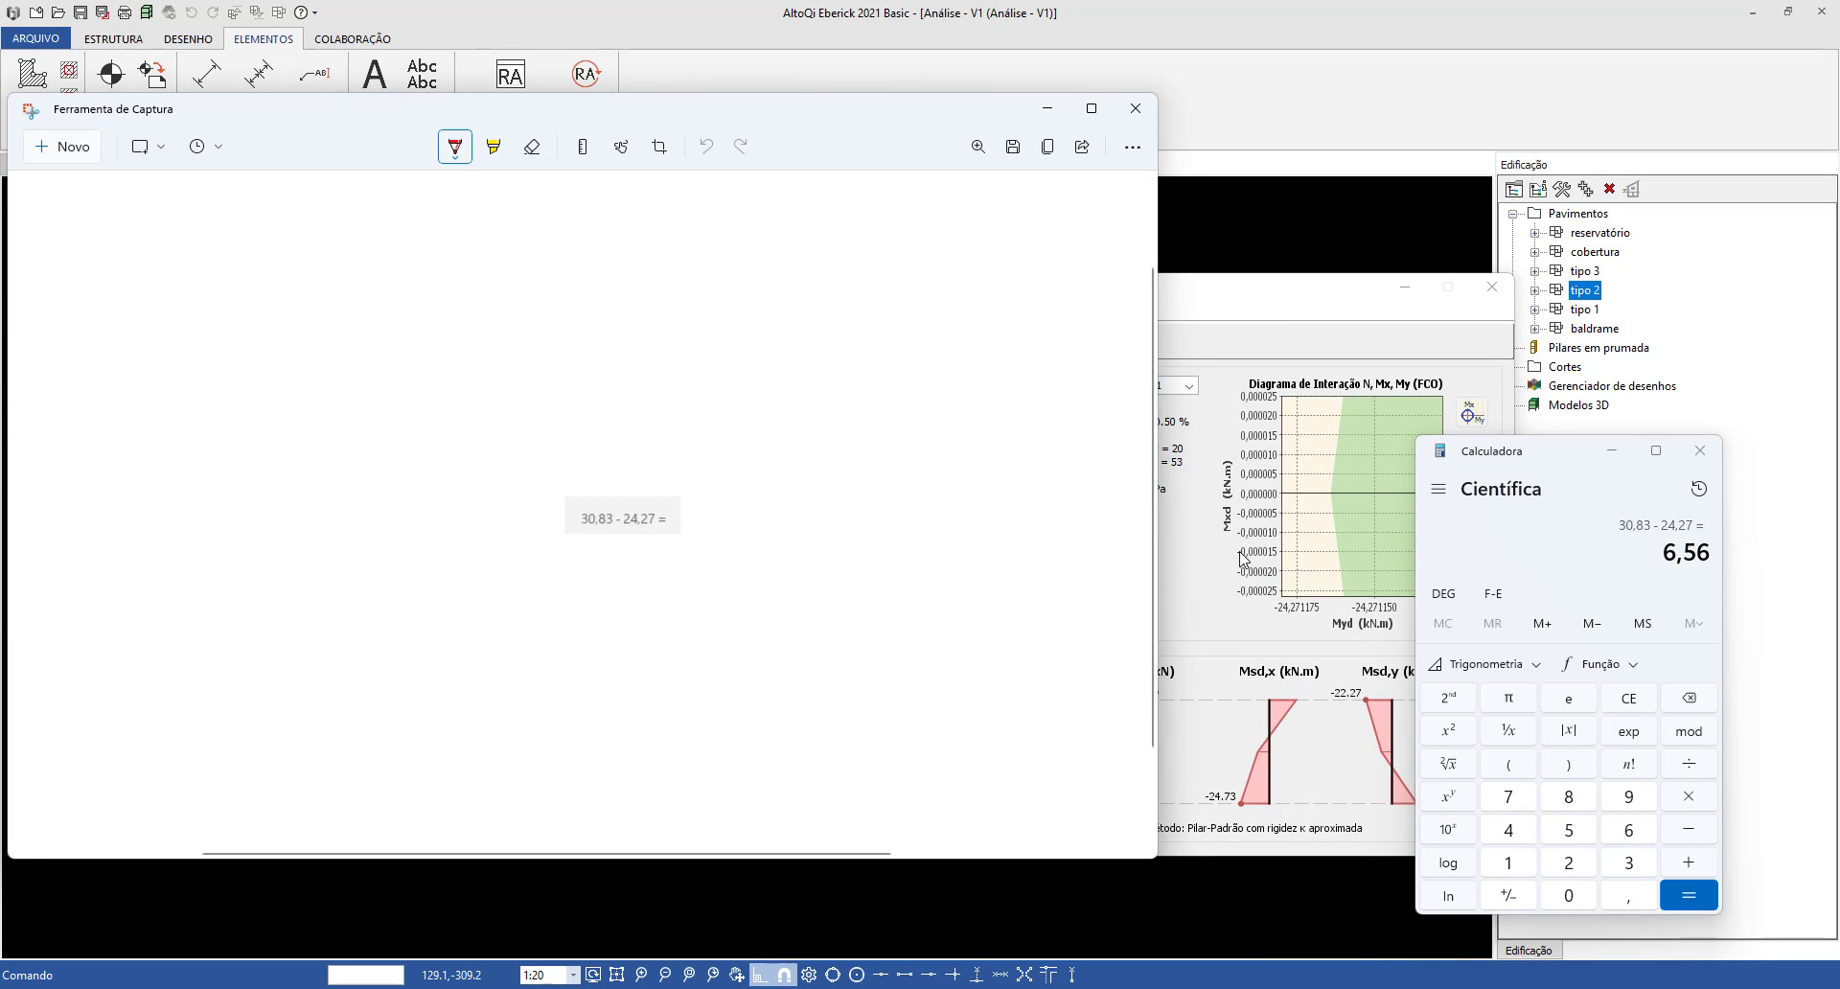
left_click(1046, 109)
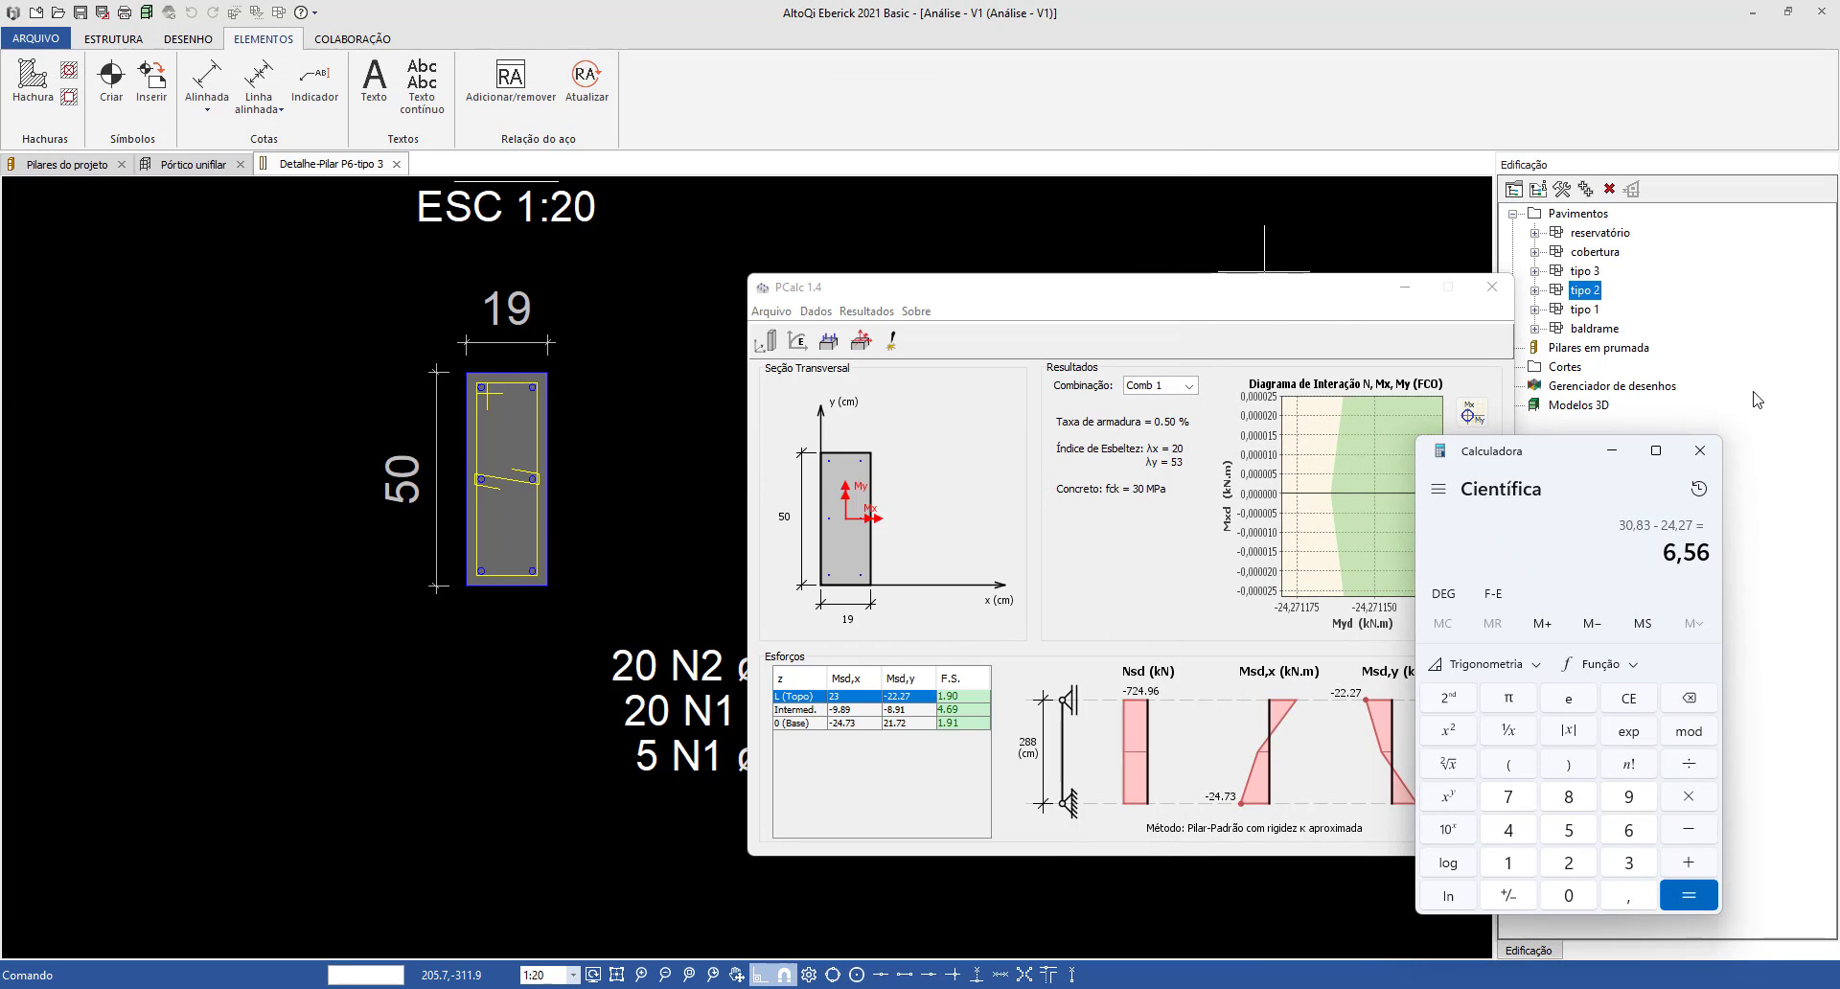
left_click(1700, 450)
Restore the full diagram, set the second-order method to Pilar-Padrão acoplado com diagrama N, M, 1/r, and recalculate the column.
left_click(1472, 414)
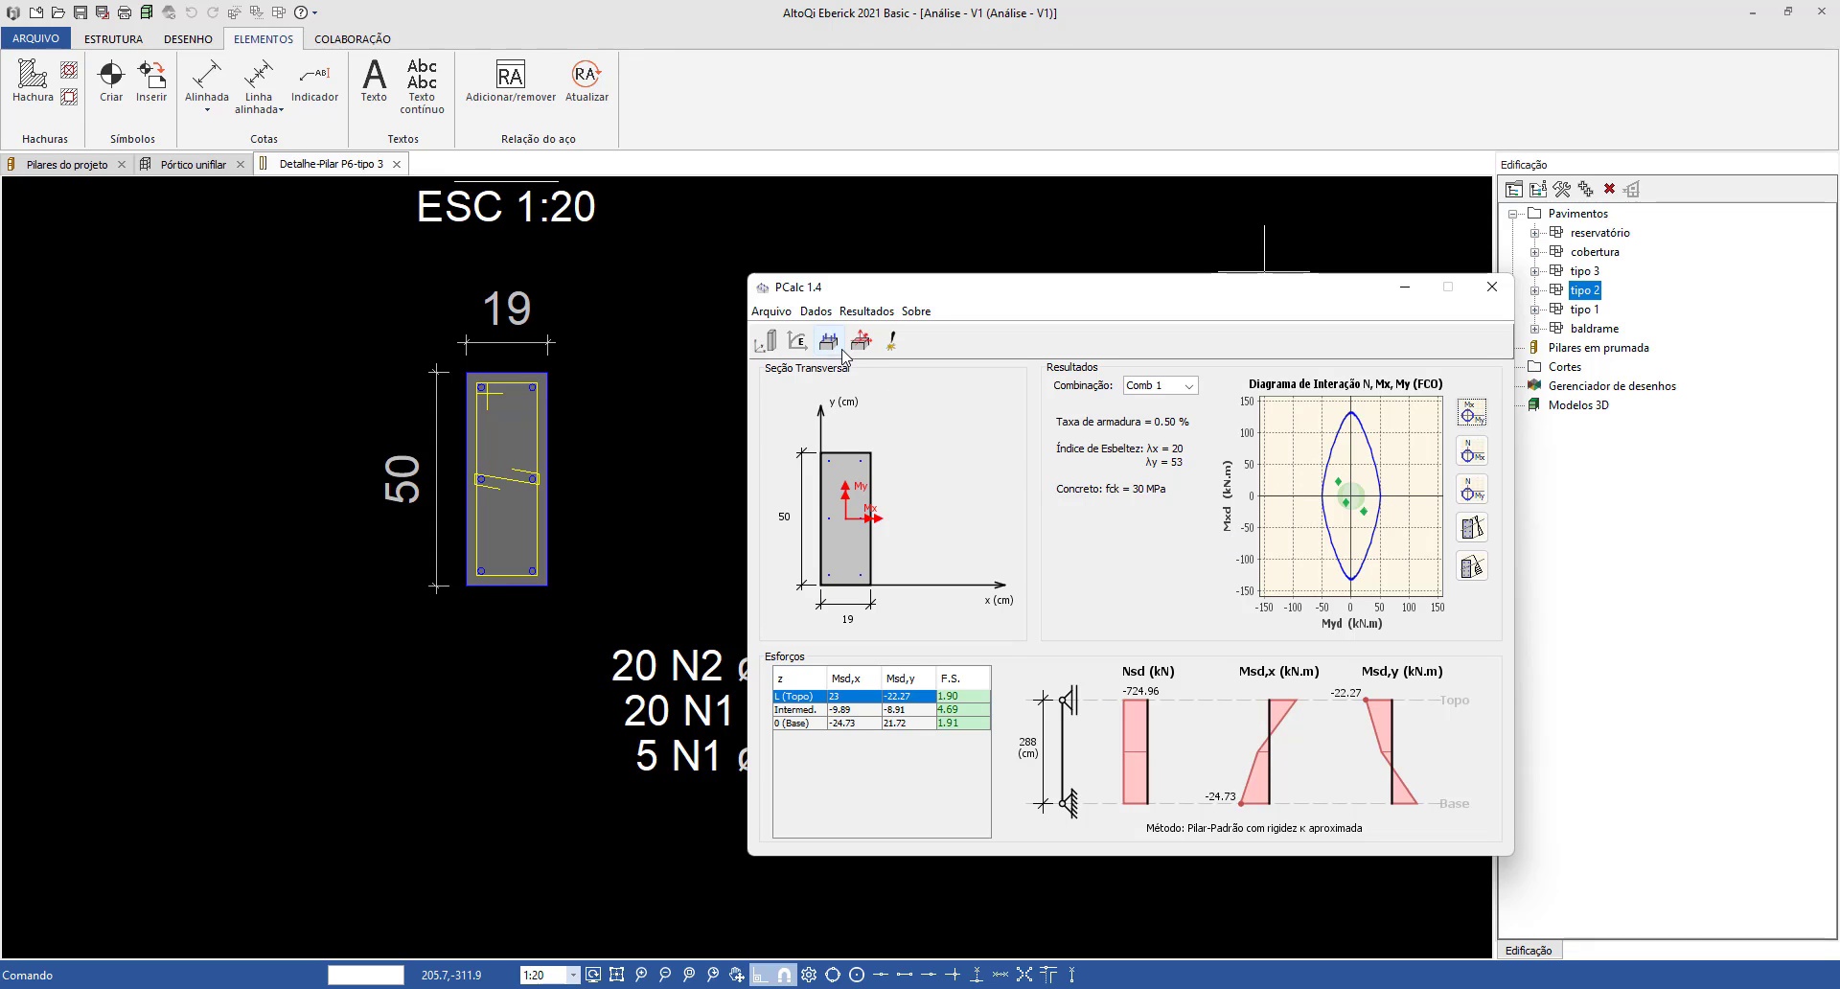
left_click(811, 311)
left_click(874, 431)
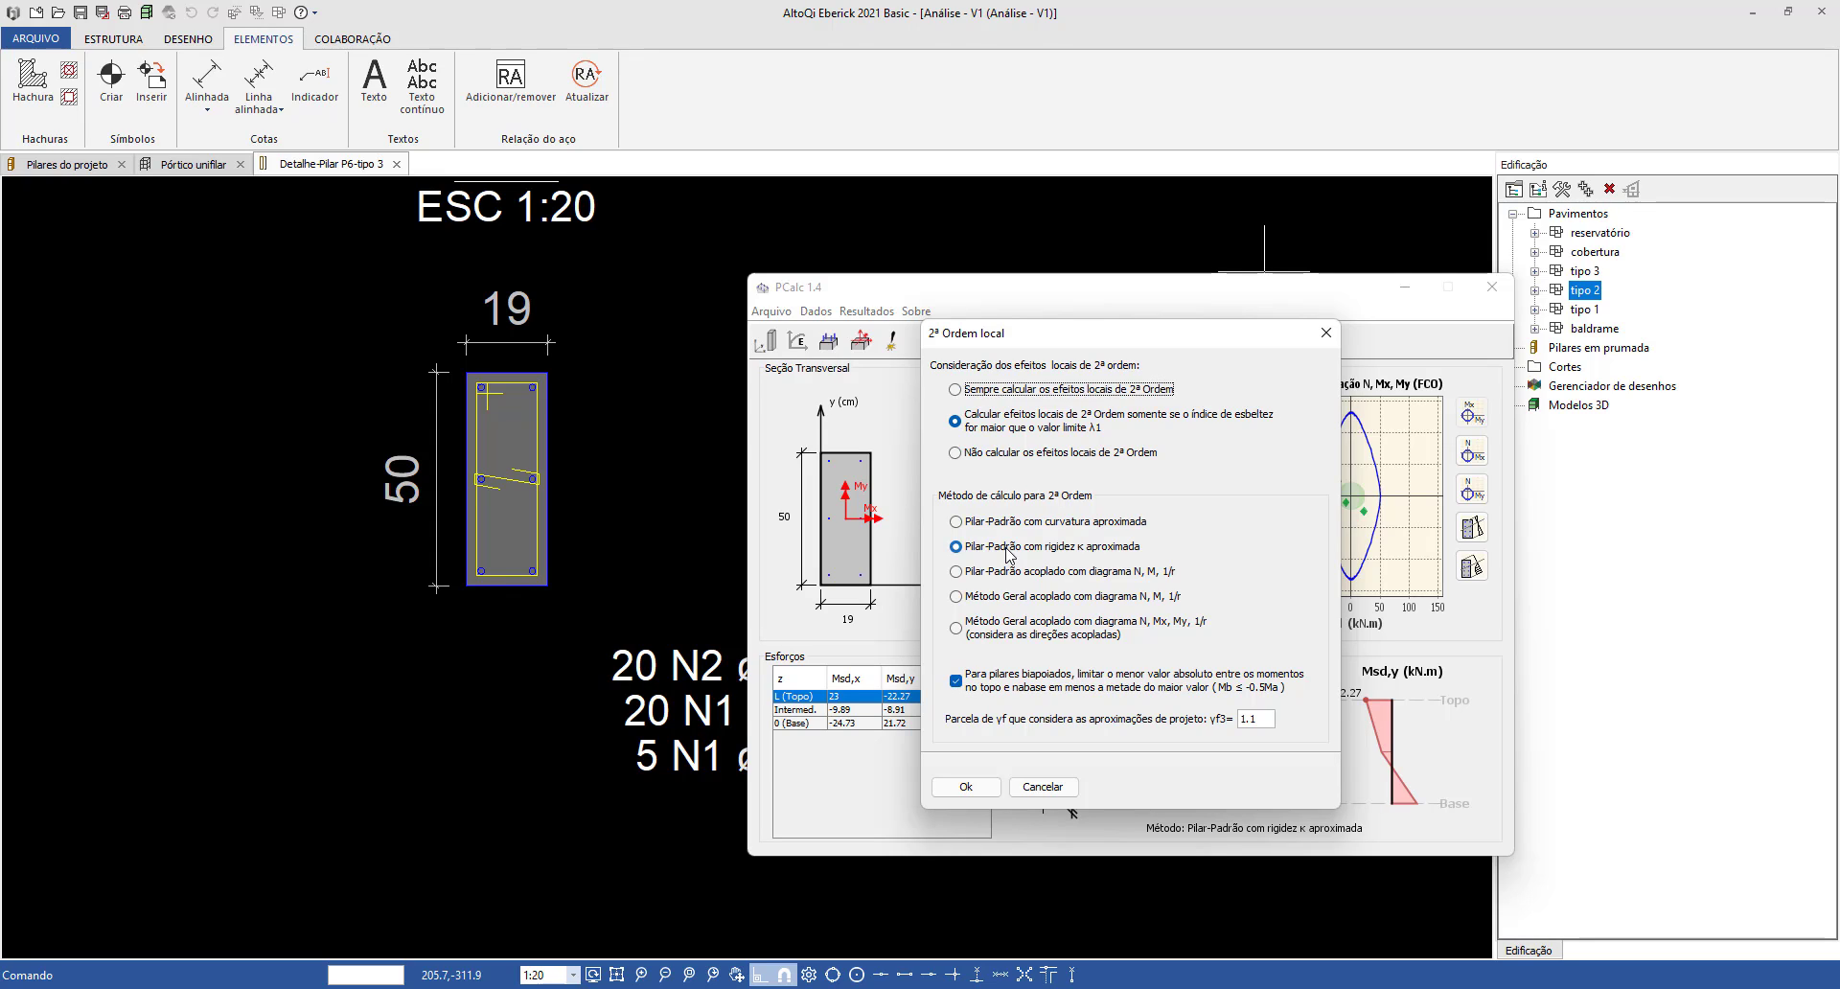
left_click_drag(1032, 336, 1338, 338)
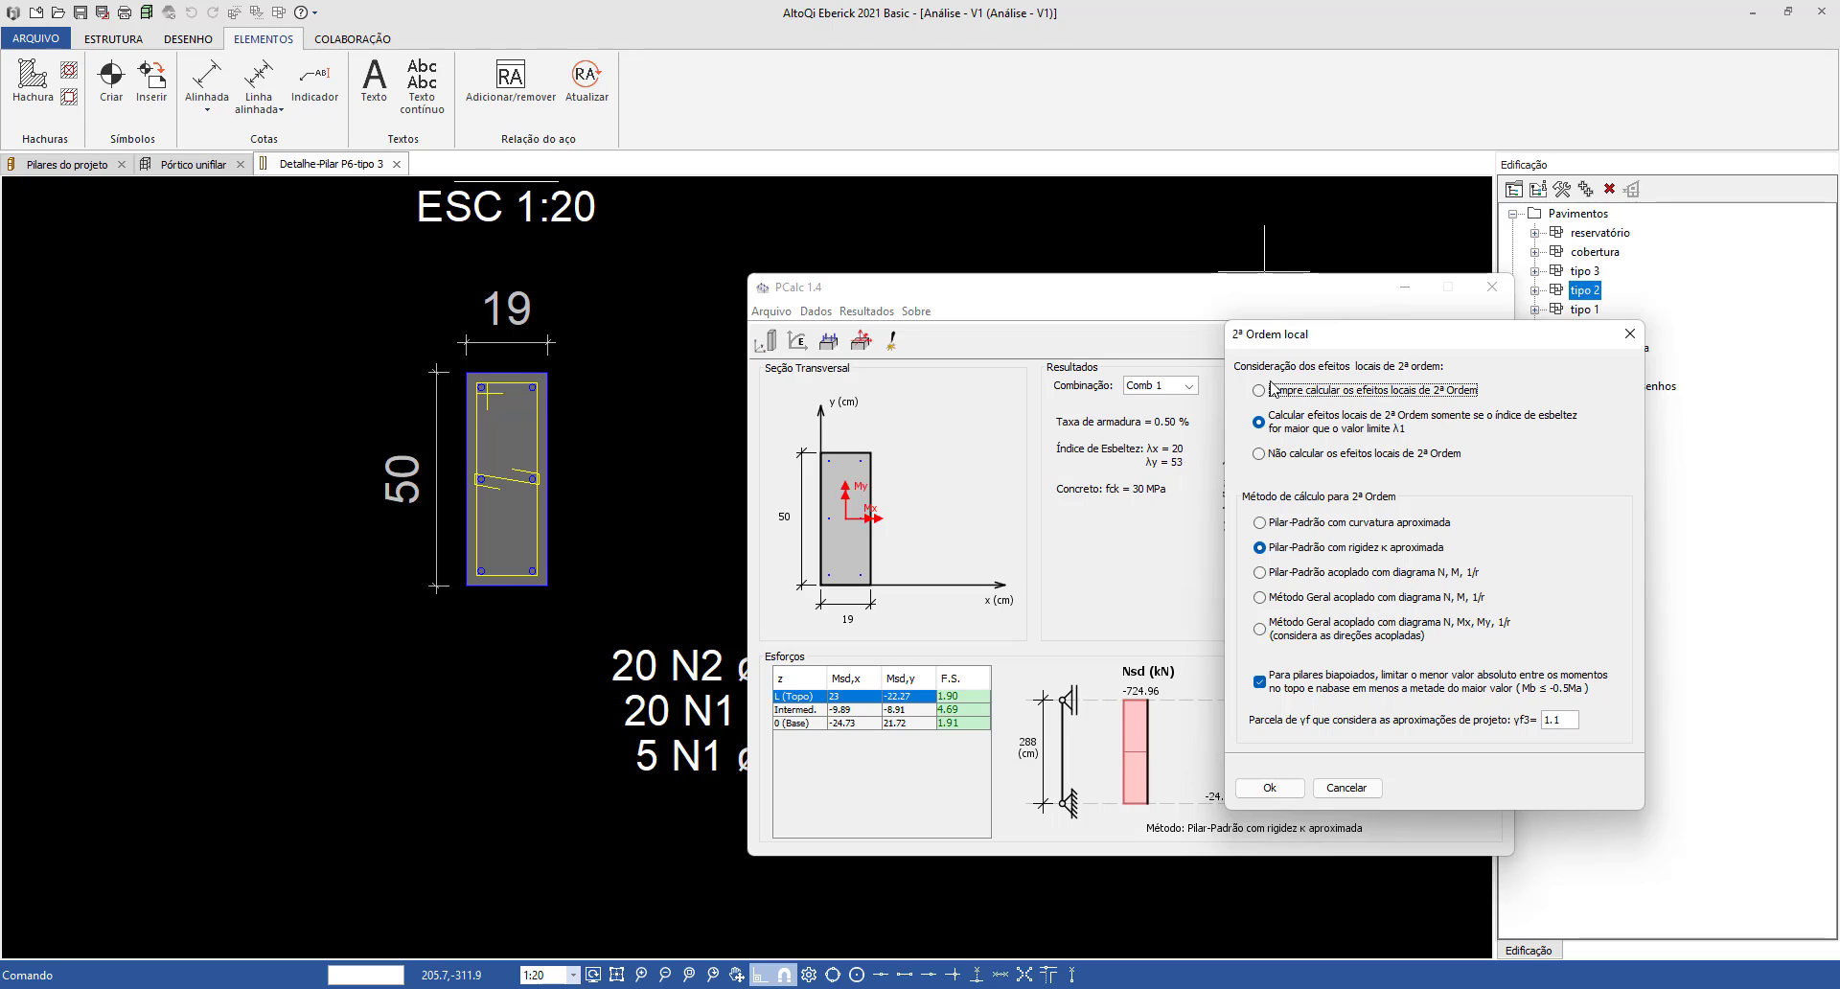
left_click_drag(1302, 336, 1013, 321)
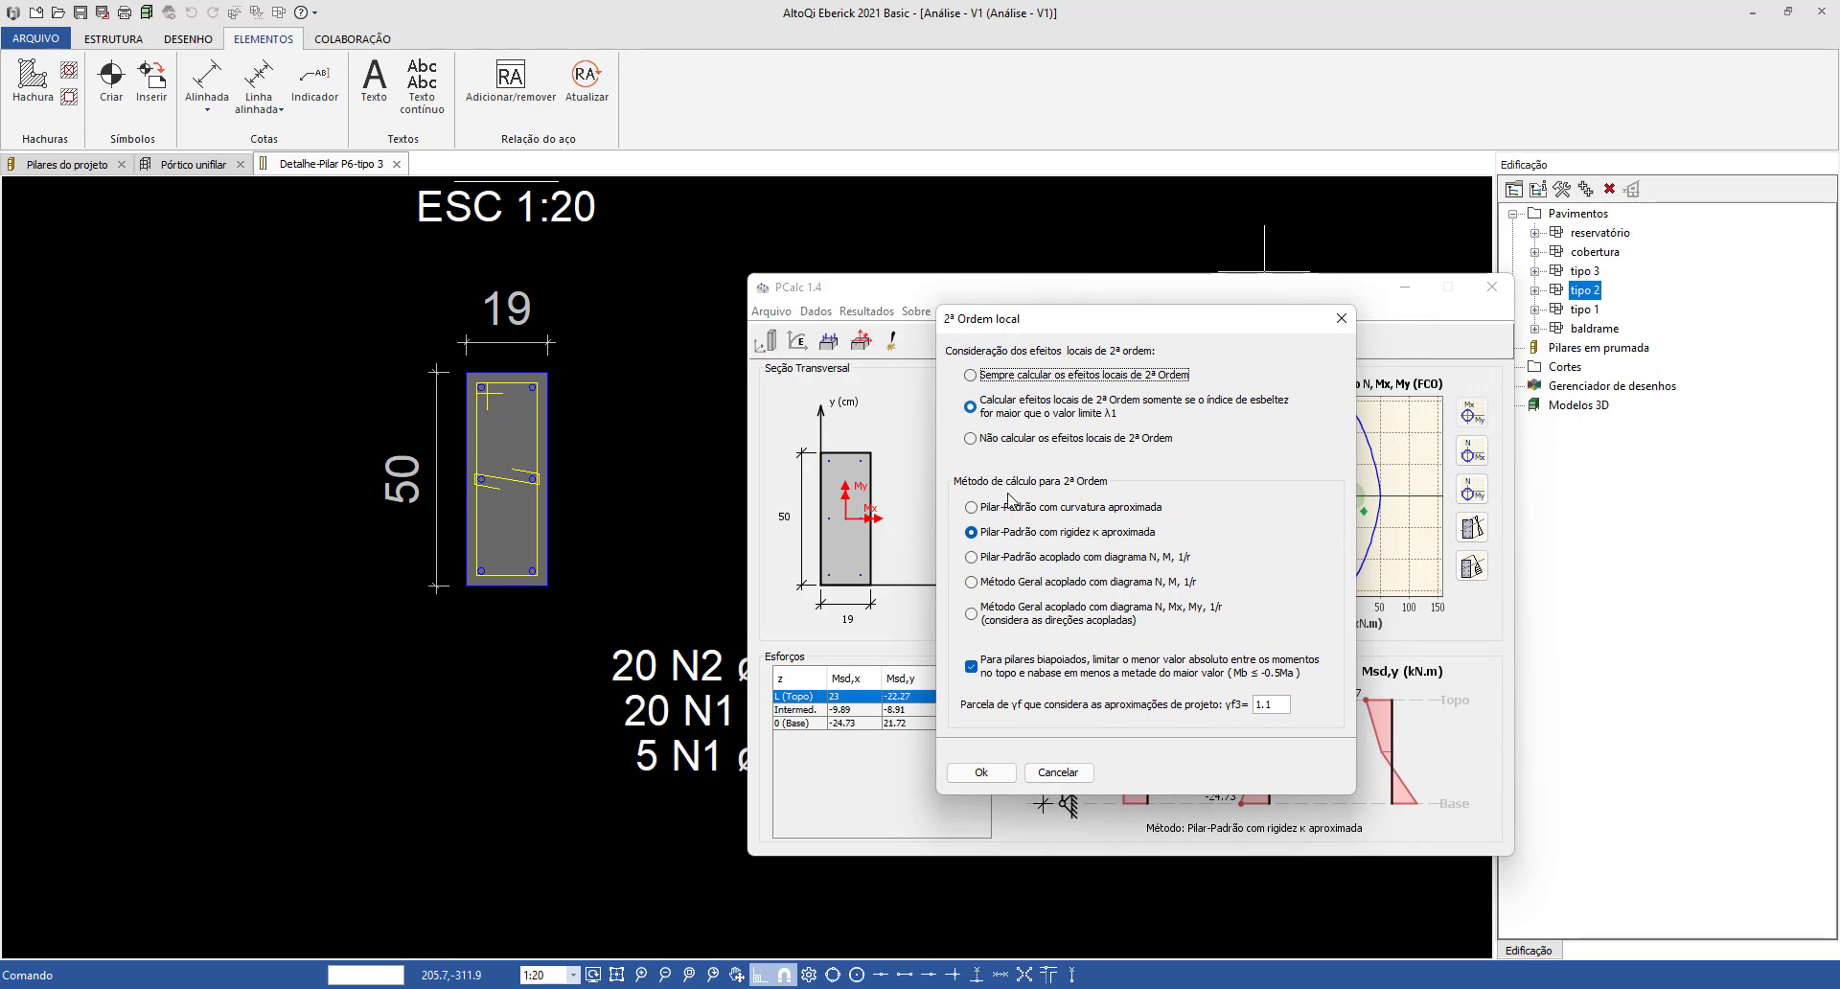
left_click(986, 561)
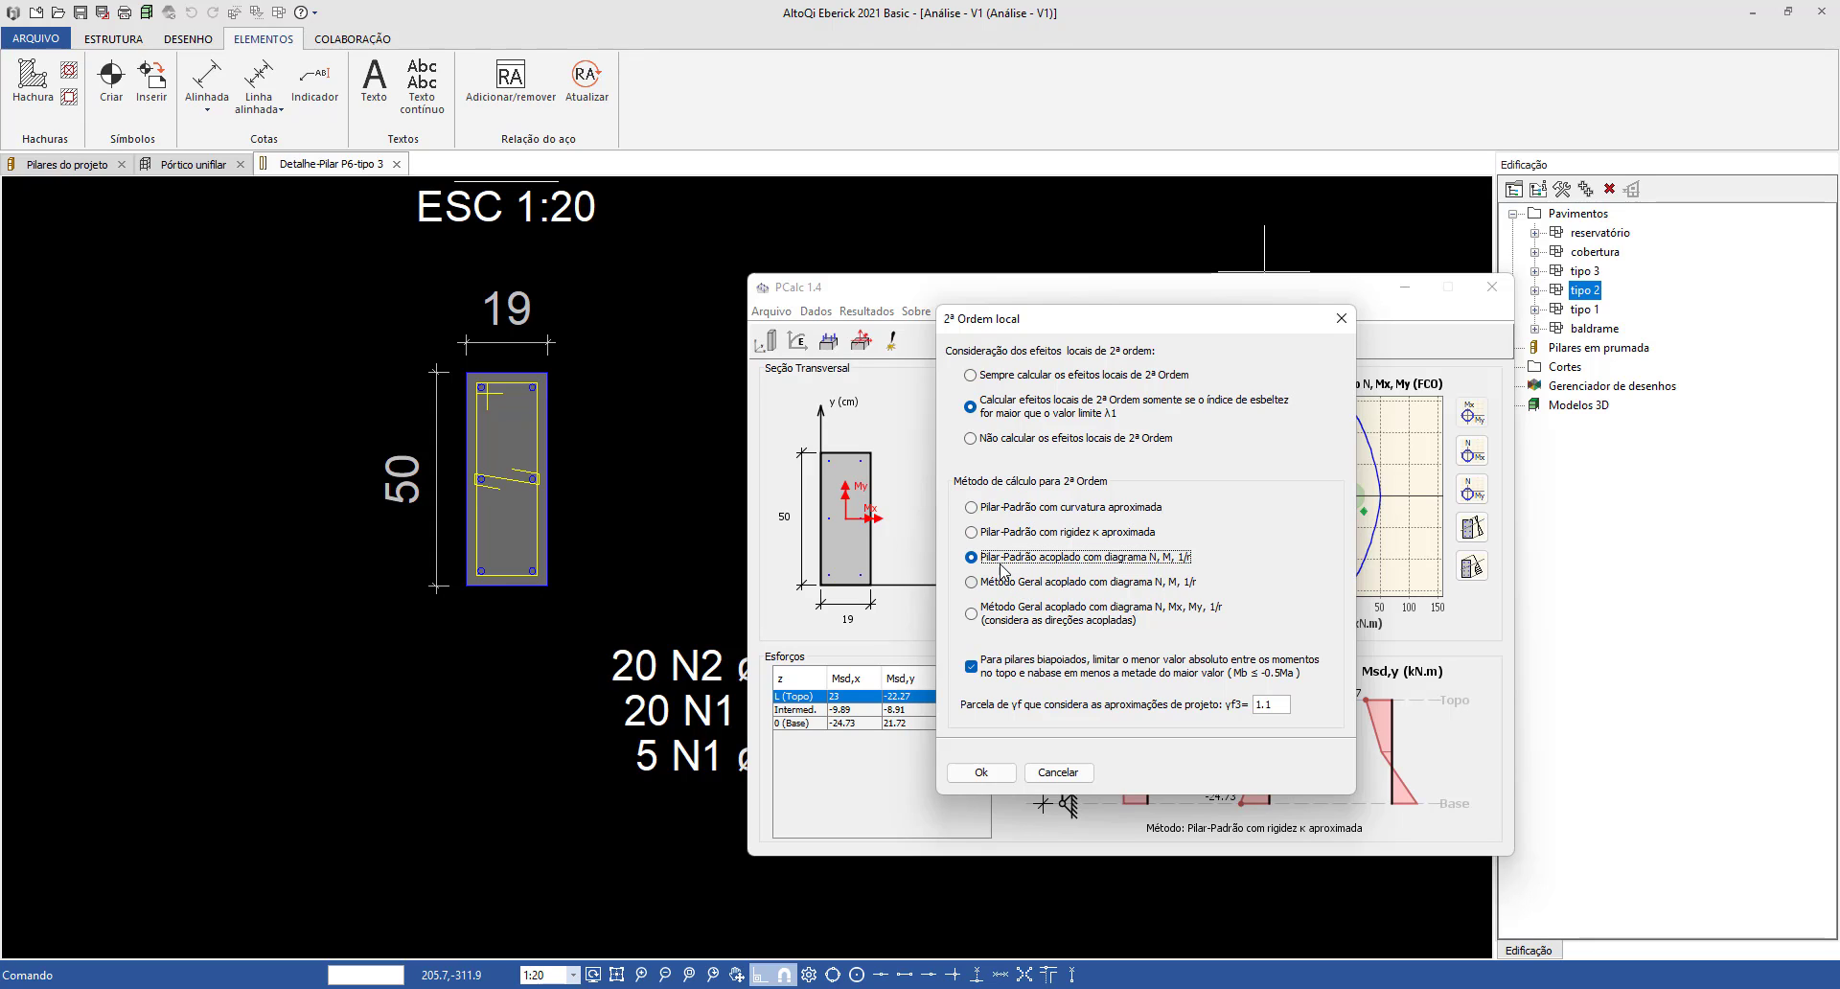
left_click(982, 773)
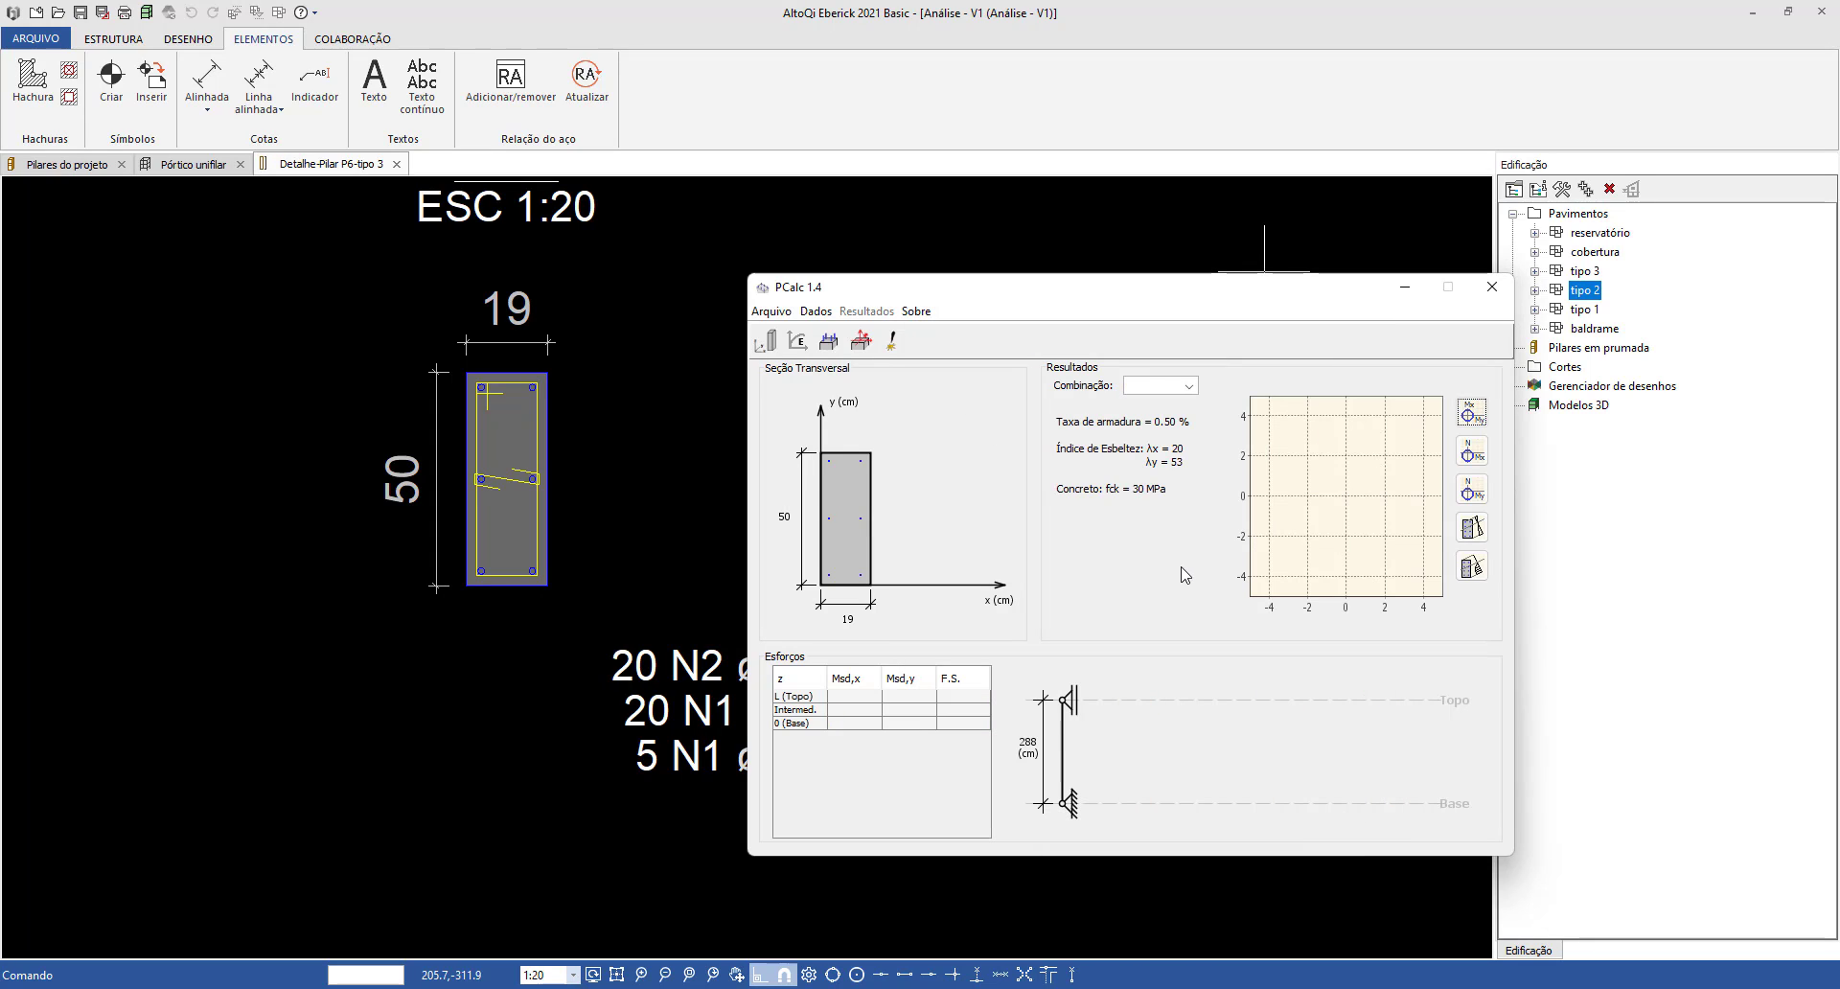
left_click(892, 341)
Read where the outer minimum moment envelope meets the negative Myd axis for the Pilar-Padrão acoplado method.
scroll(1321, 495, "up", 5)
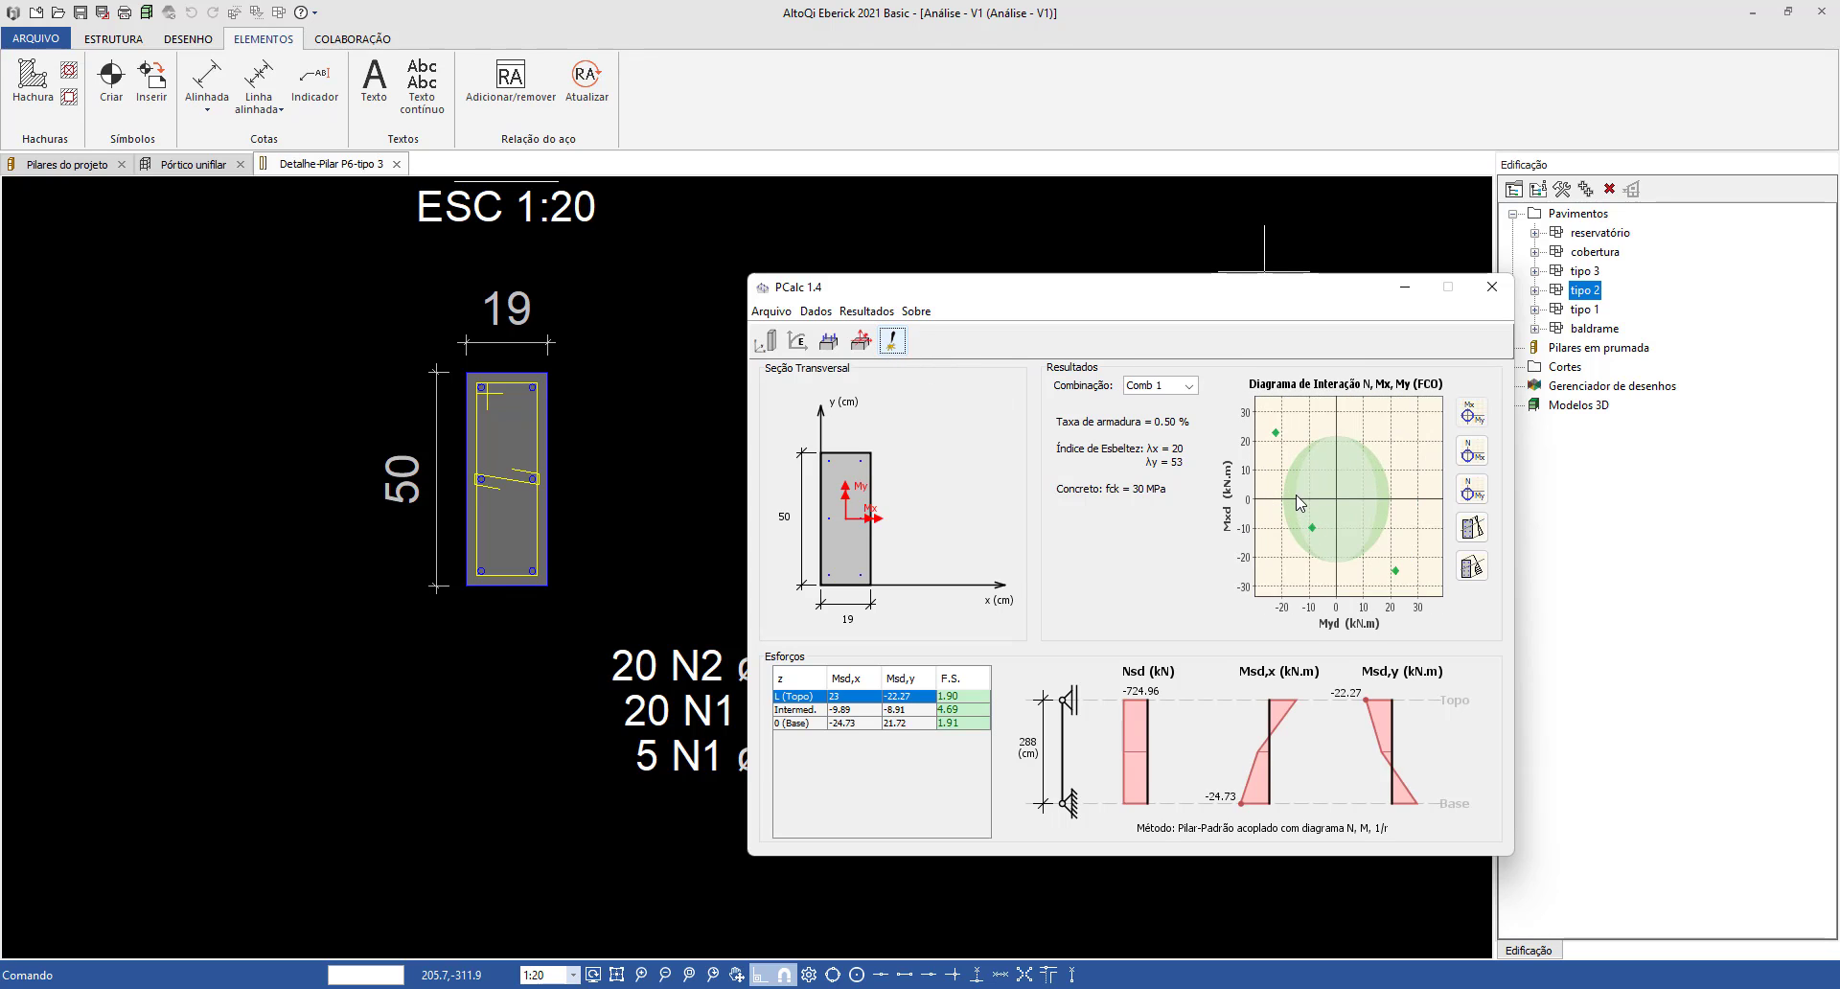
scroll(1281, 502, "up", 6)
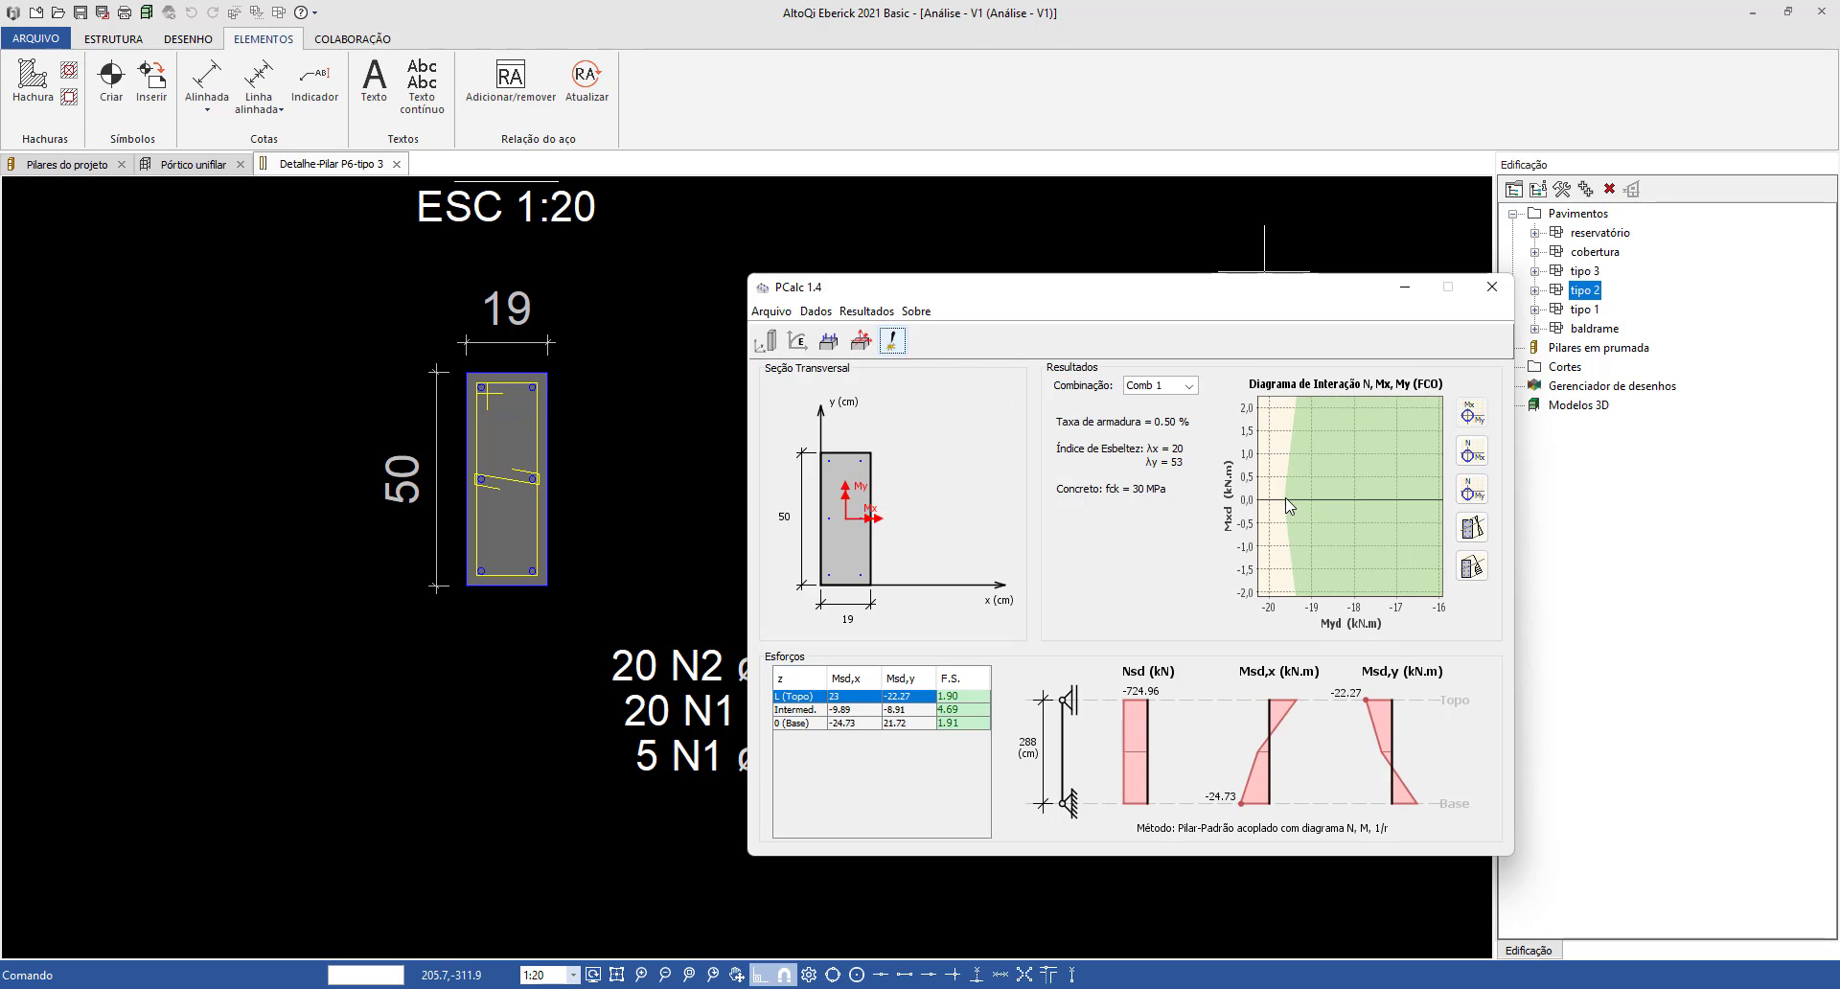
scroll(1309, 510, "up", 8)
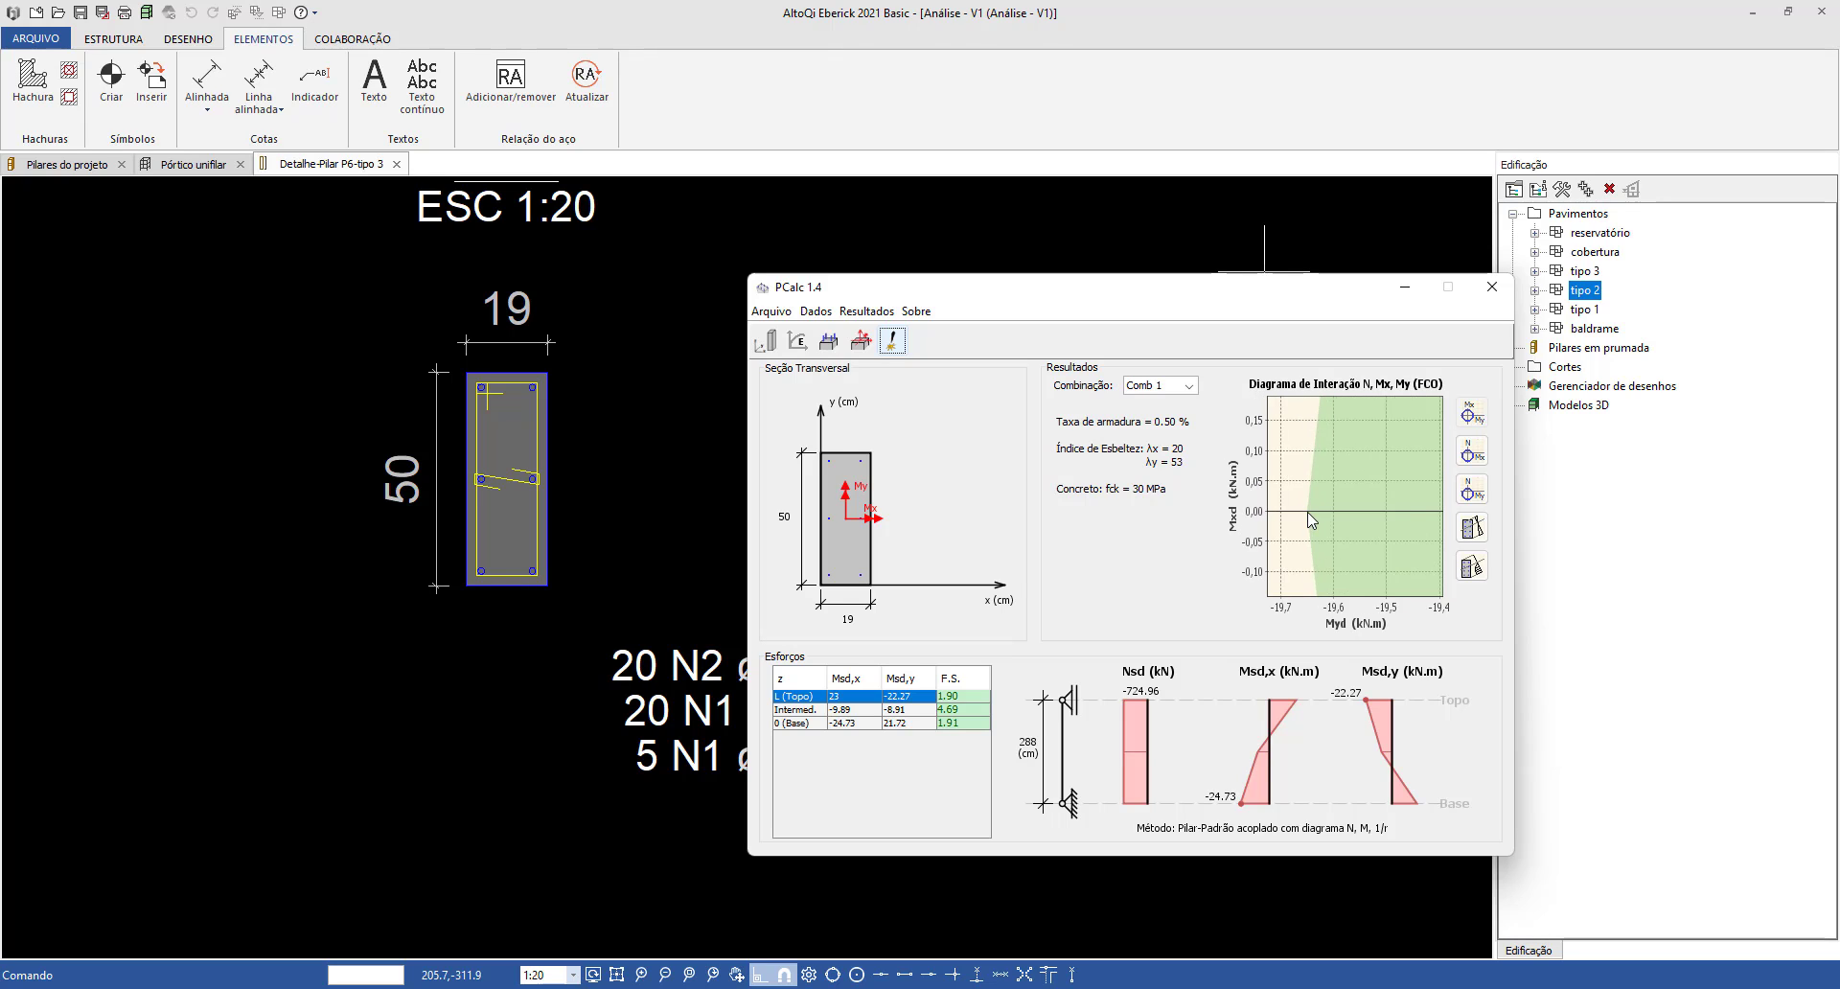
scroll(1308, 510, "up", 3)
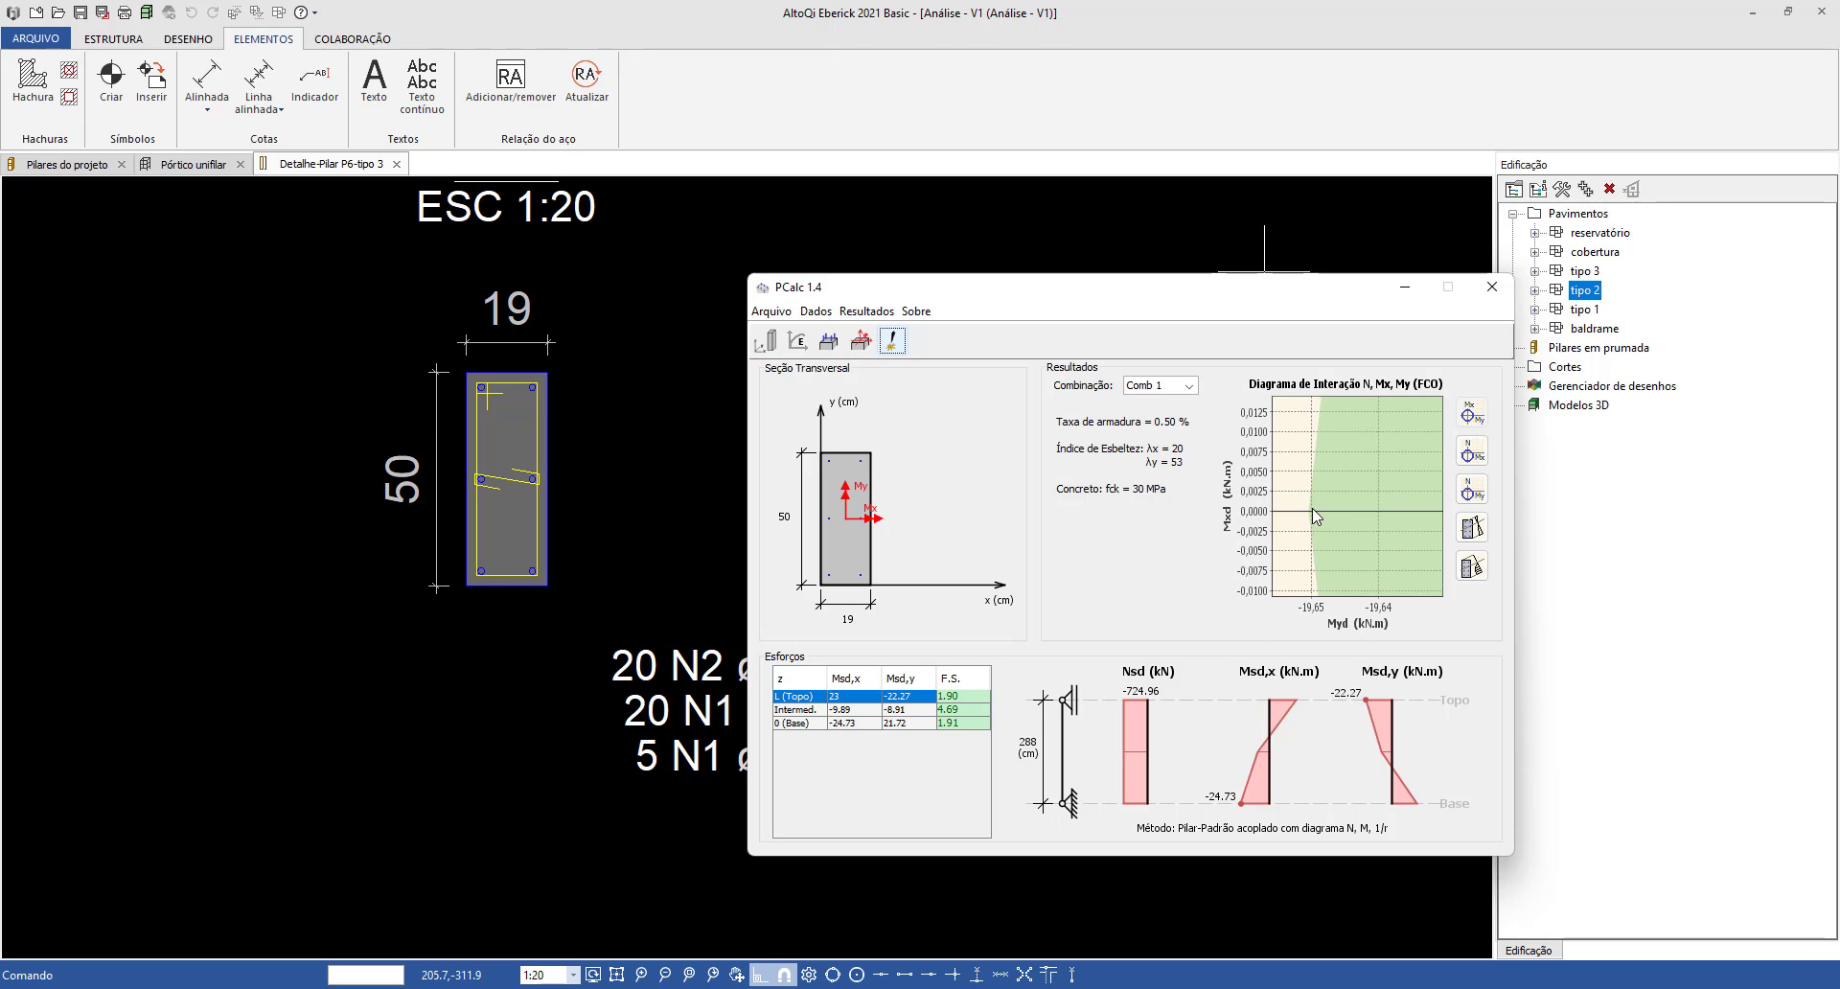
Open the calculator, review the captured subtraction in the Ferramenta de Captura, and minimise the capture window.
key("XF86Calculator")
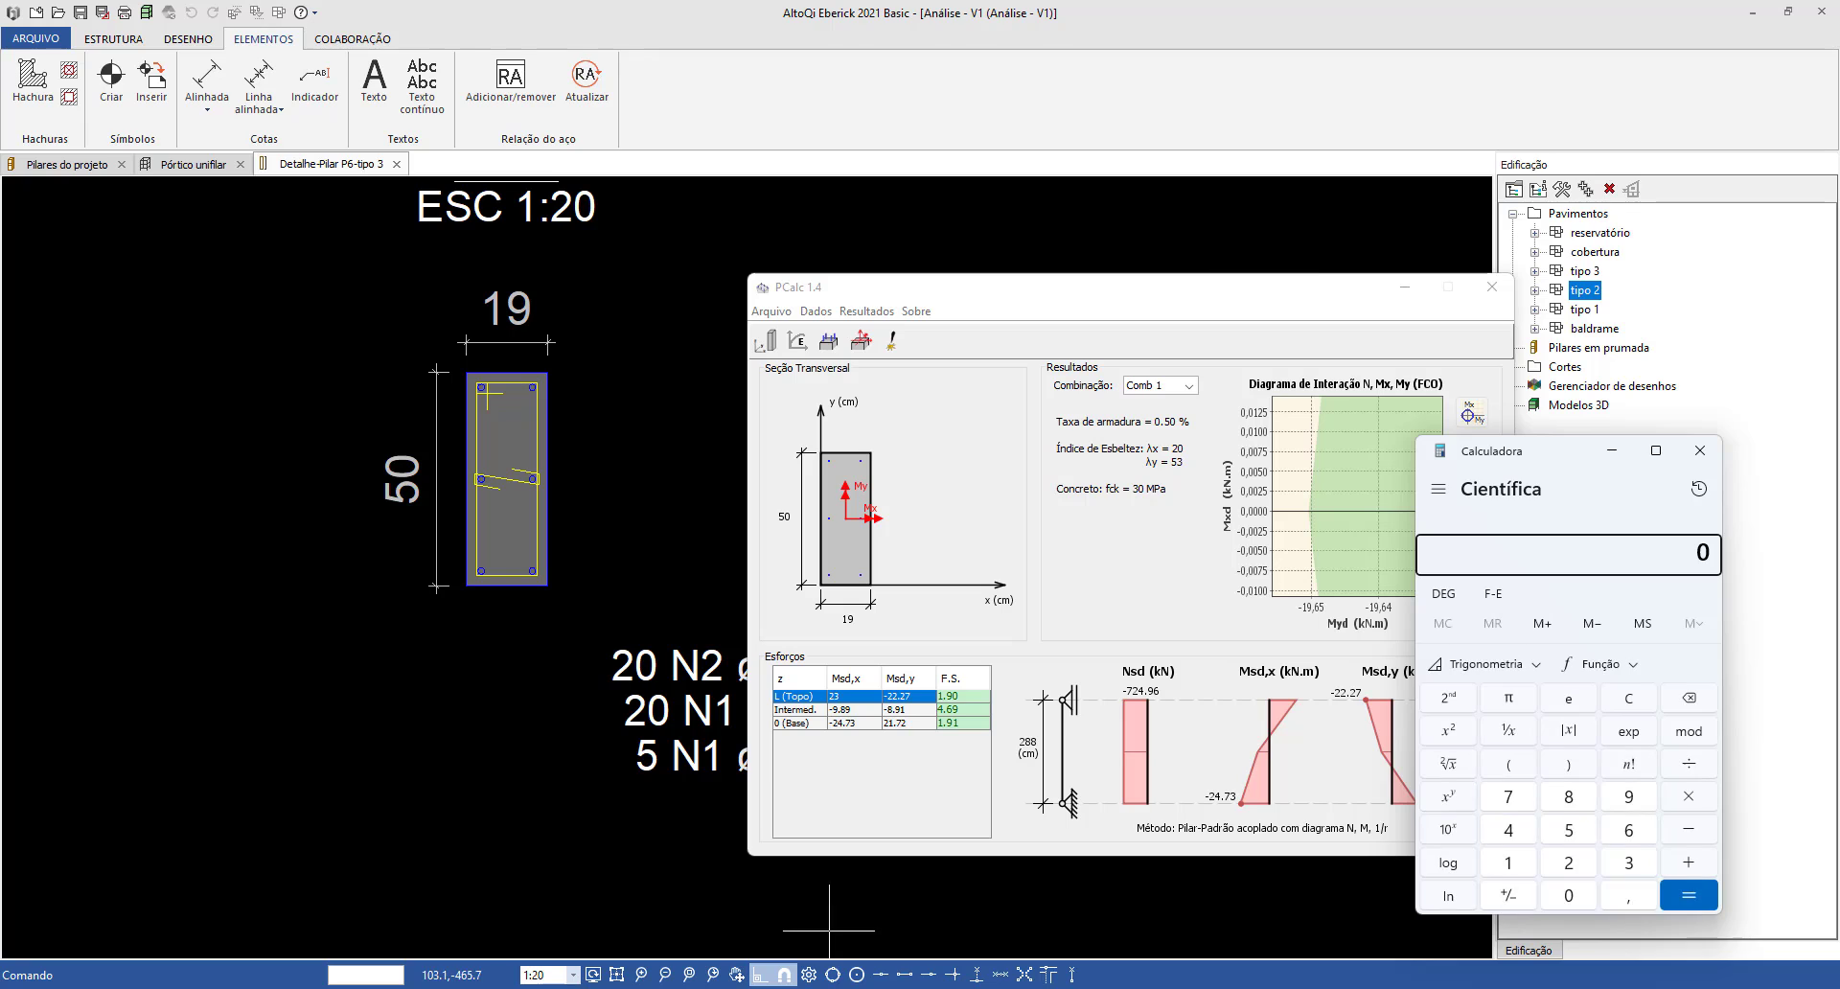
left_click(836, 988)
left_click(853, 988)
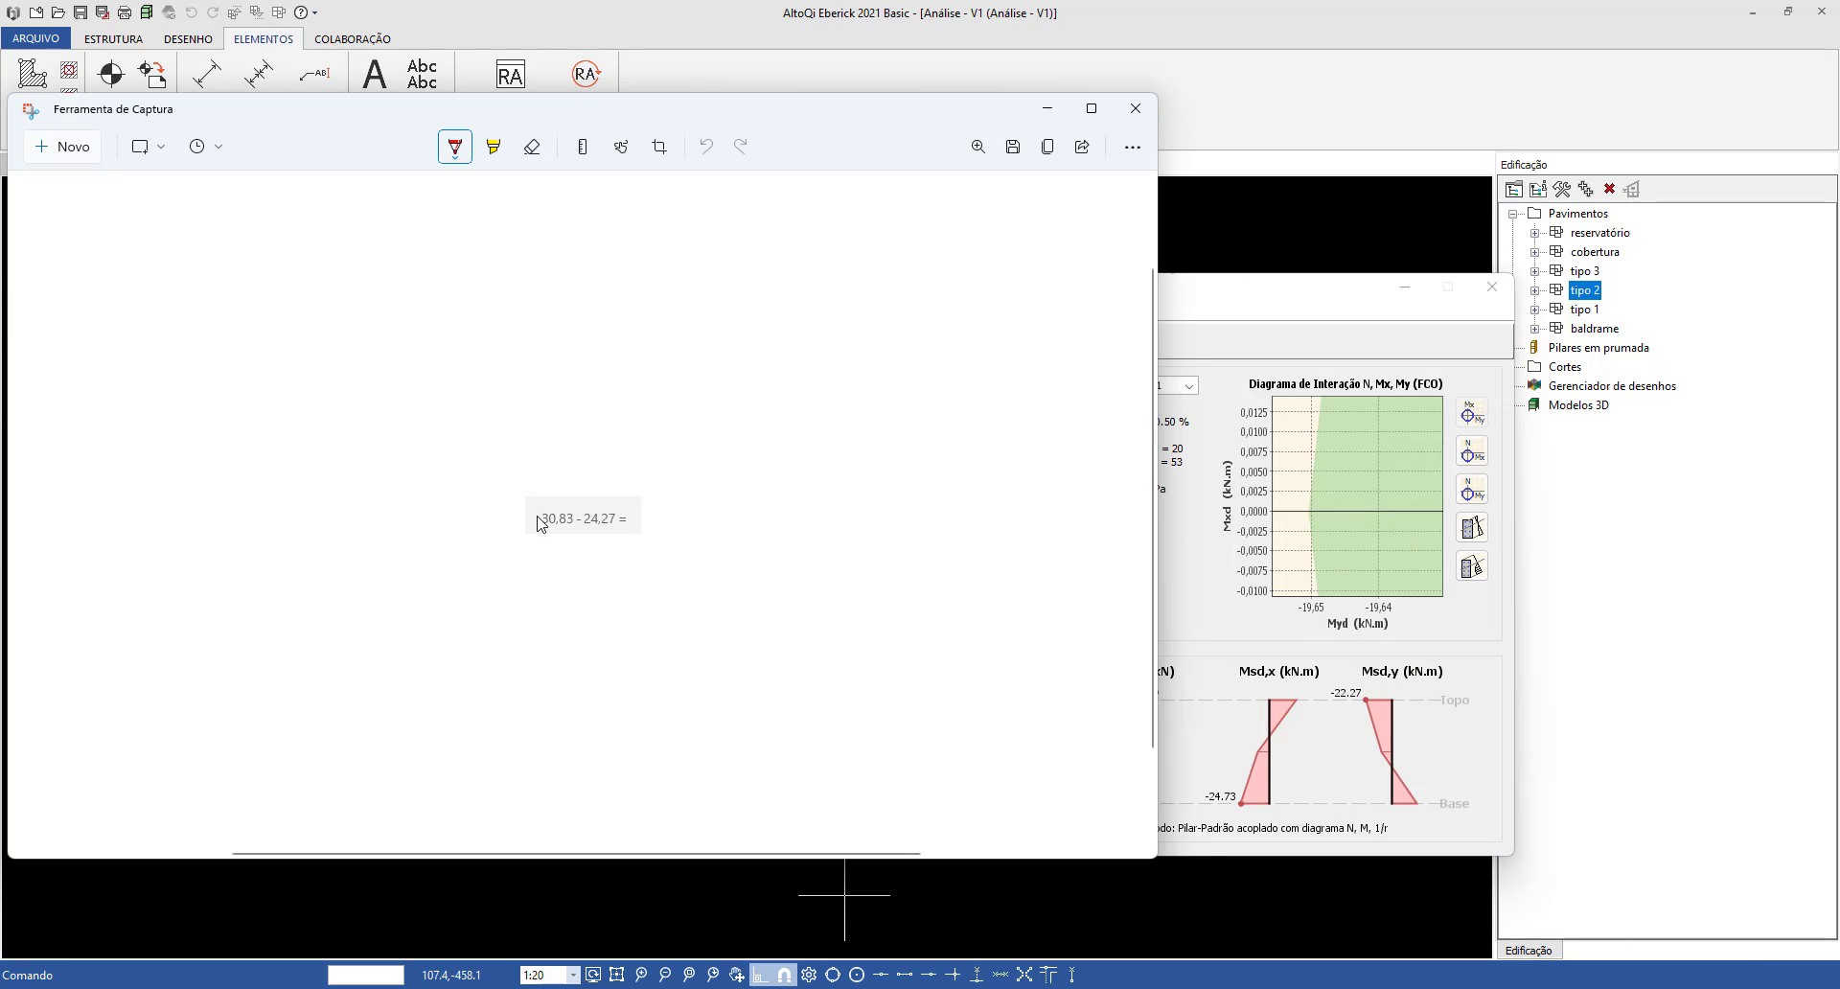
left_click(1047, 108)
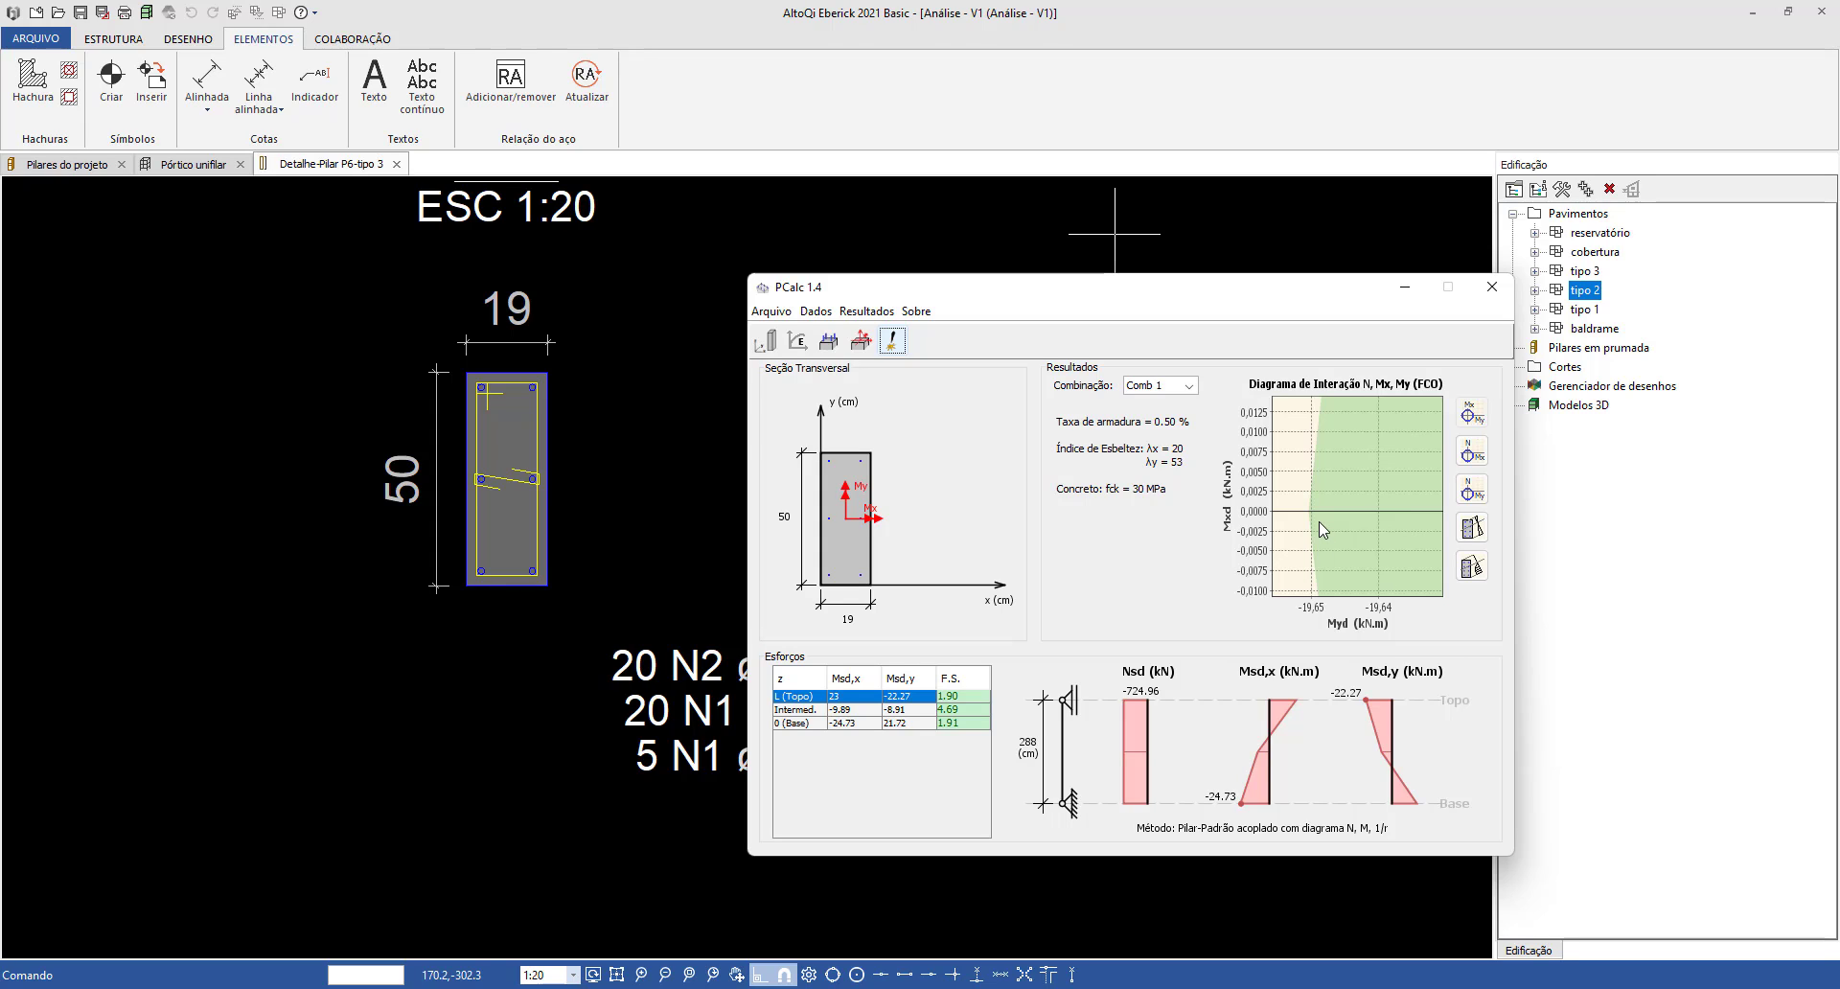
Recheck the outer envelope's crossing on the Myd axis, restore the full diagram and compare the inner and outer envelopes.
scroll(1320, 523, "down", 2)
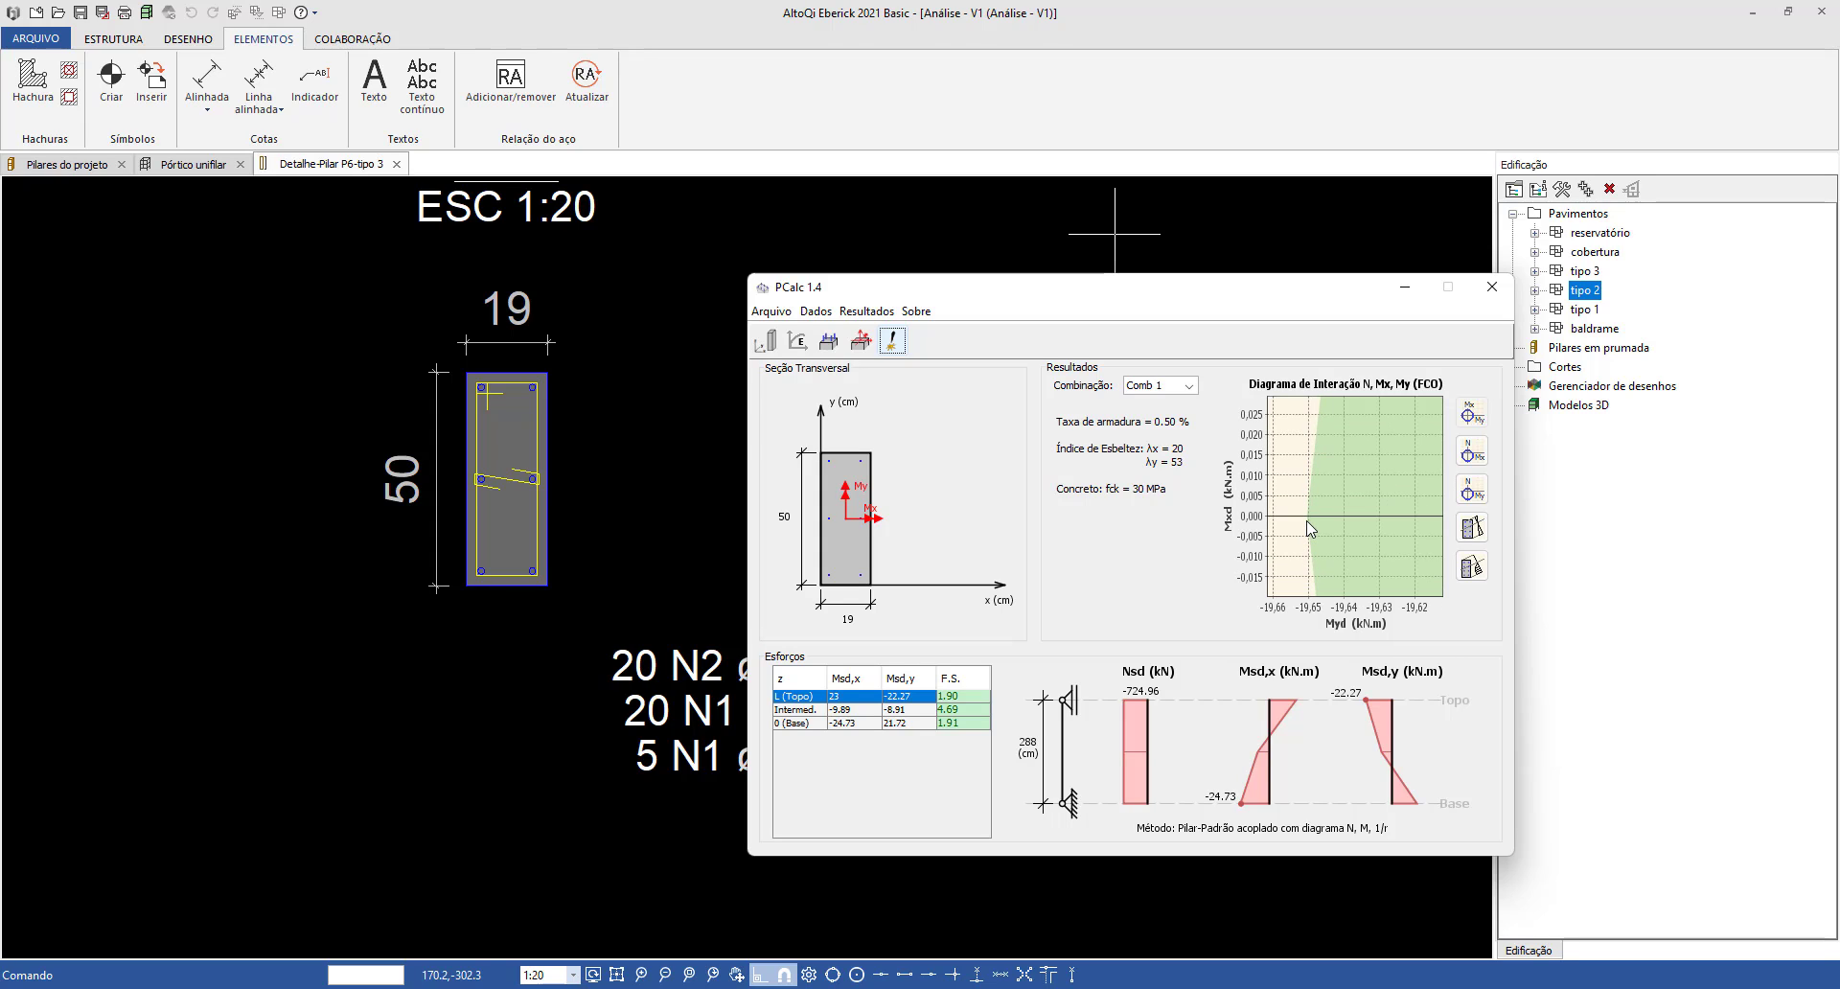
scroll(1304, 529, "up", 2)
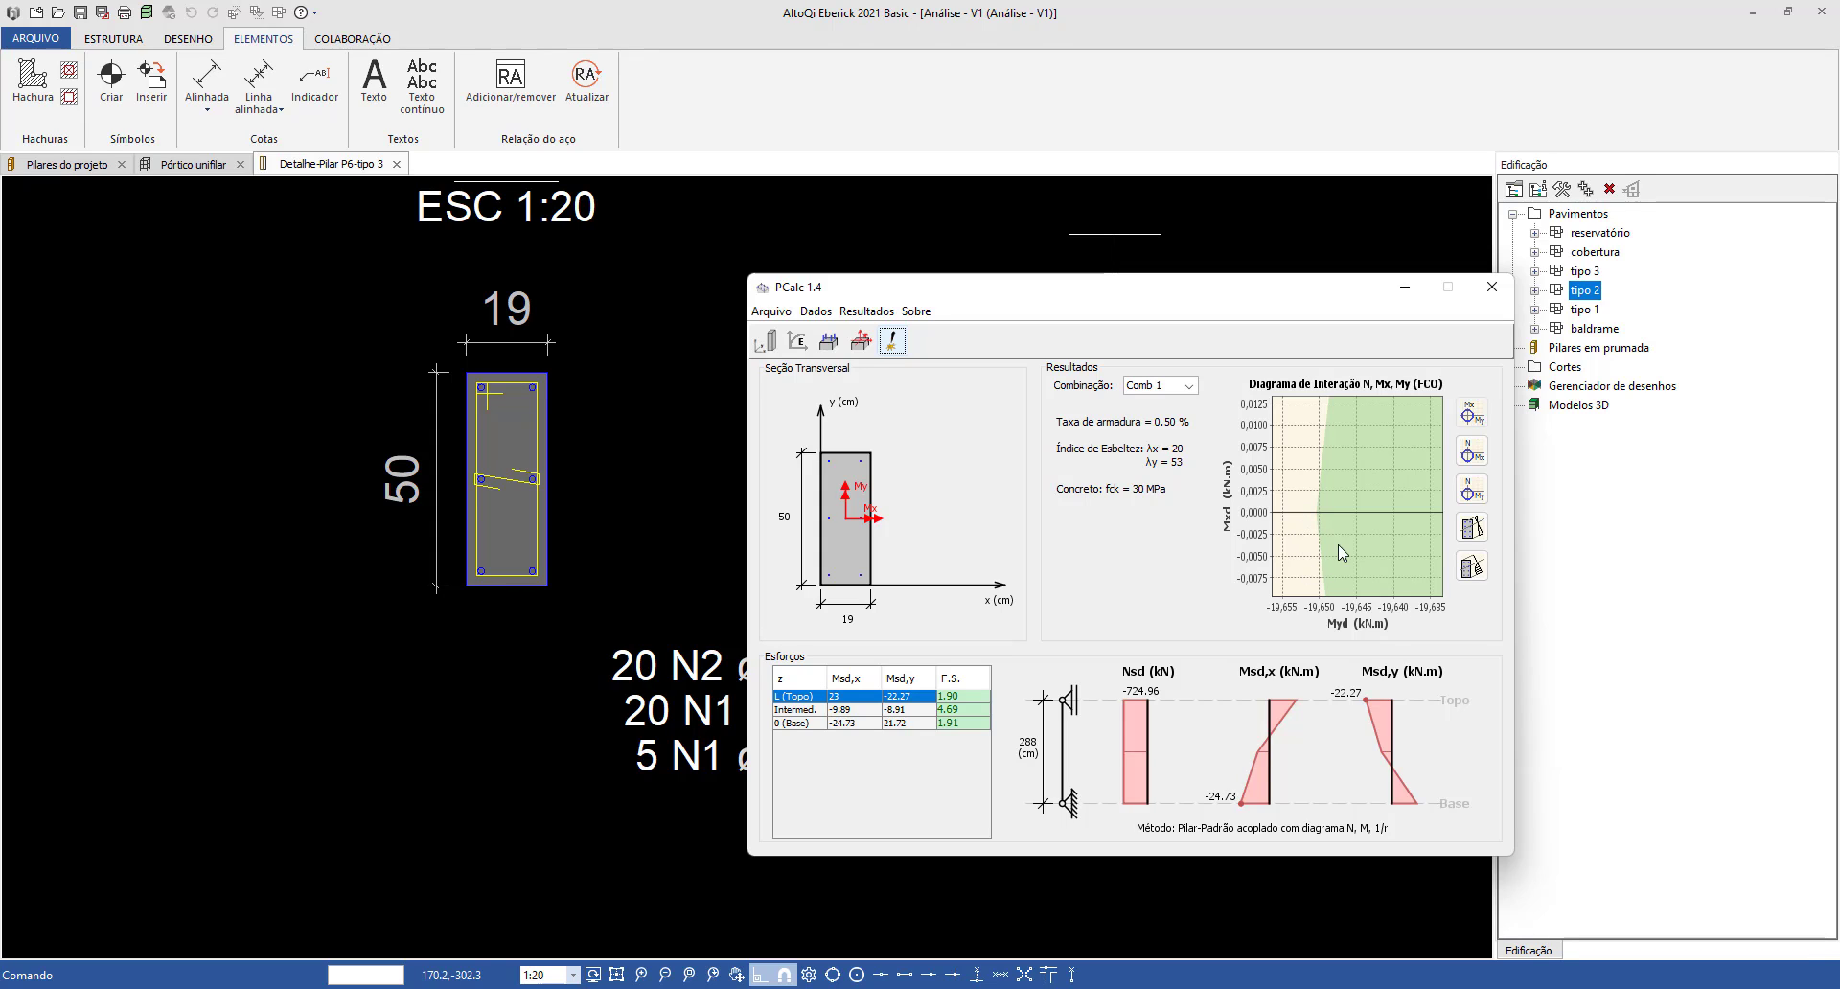
left_click(1476, 416)
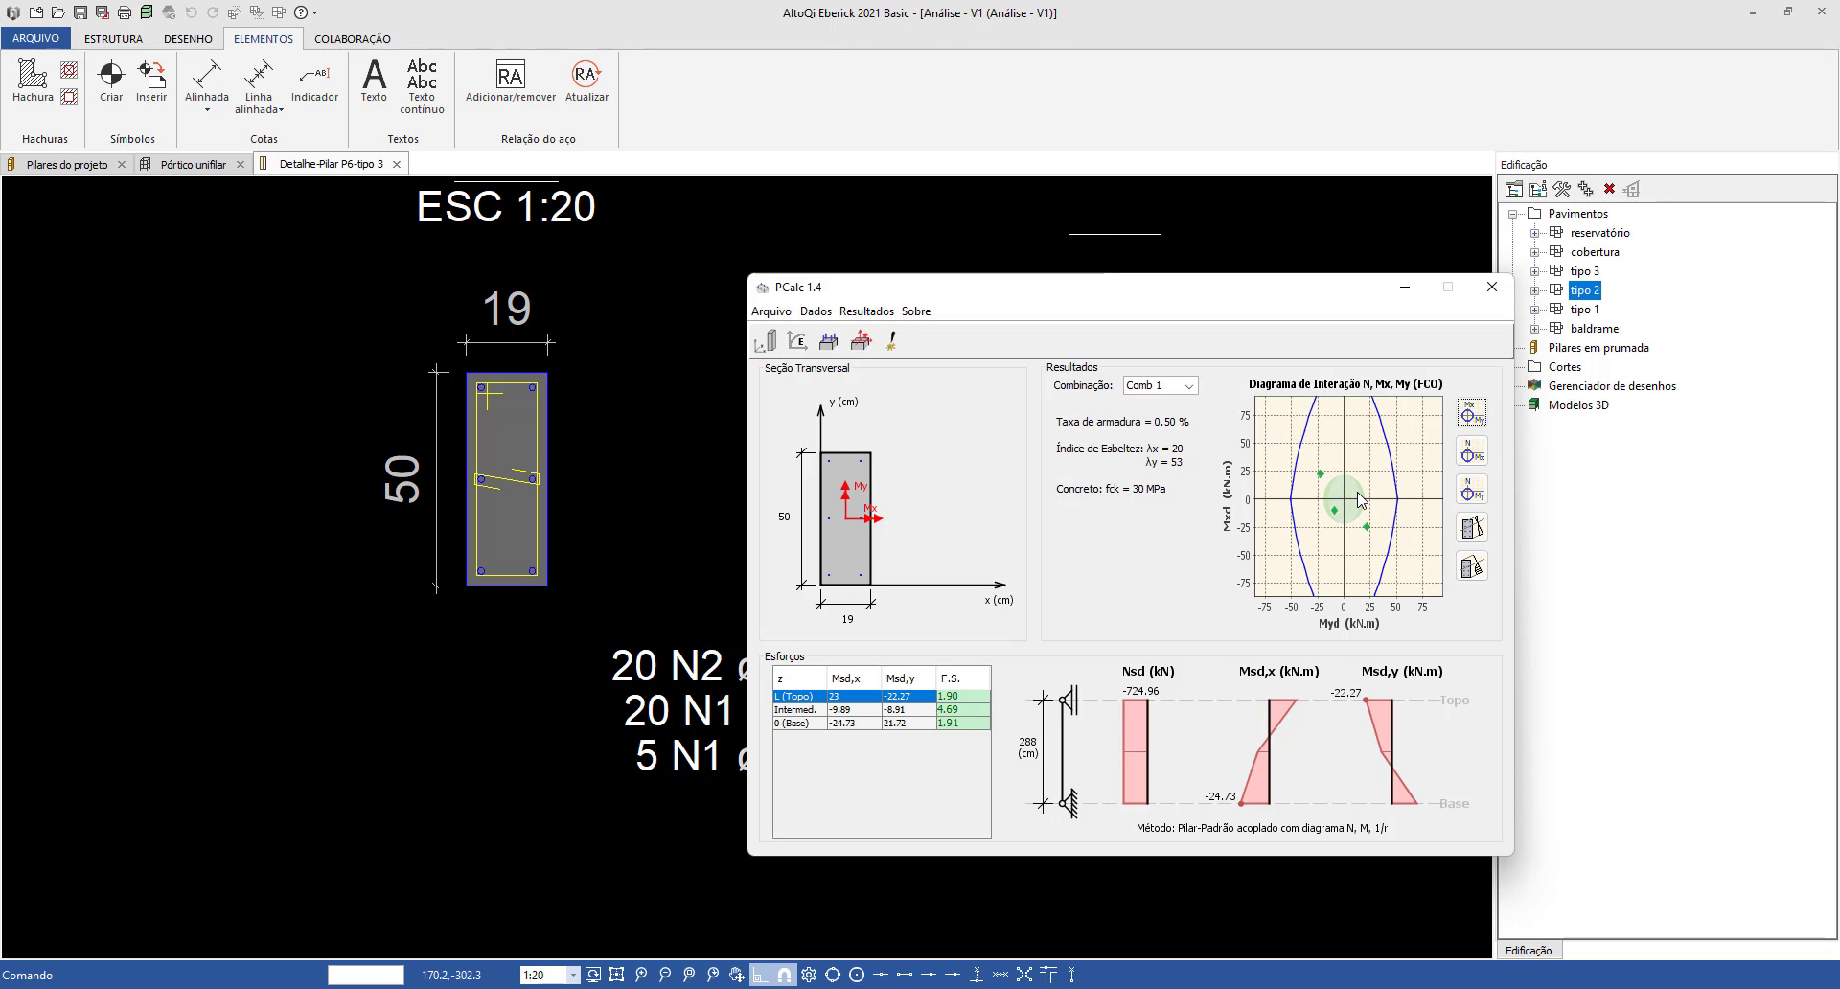
scroll(1359, 498, "up", 3)
scroll(1380, 508, "up", 2)
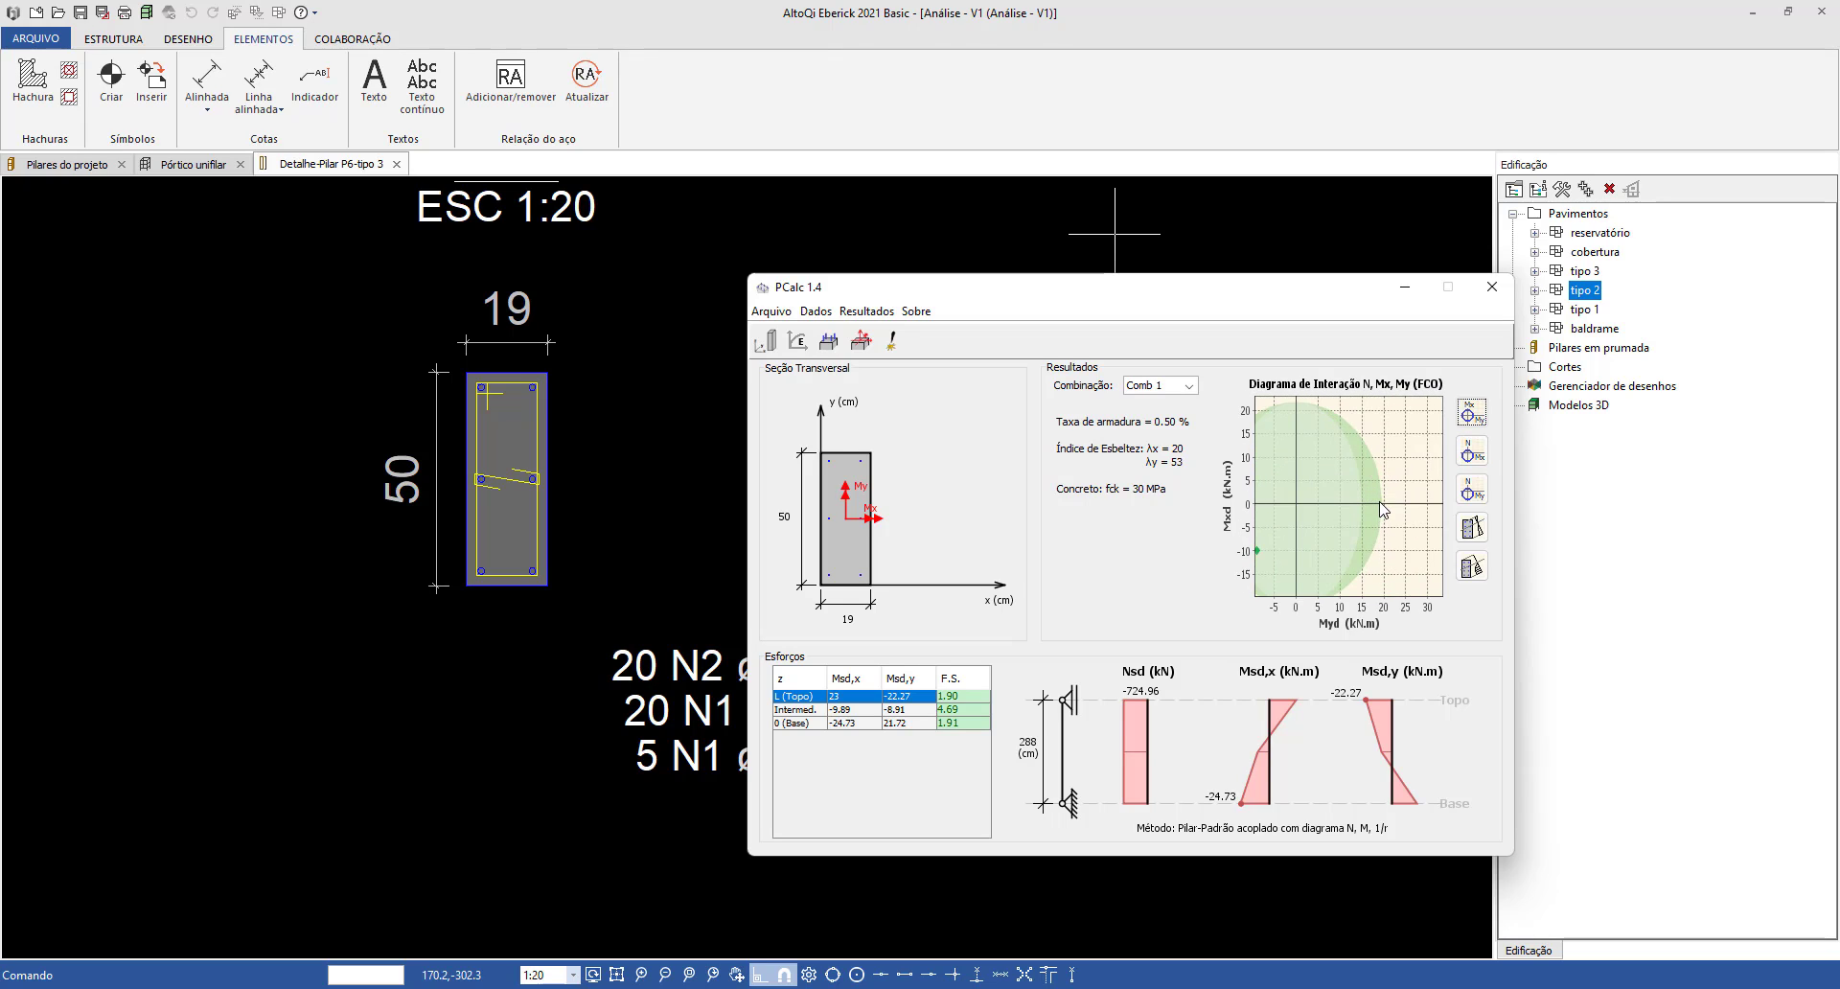
scroll(1385, 510, "down", 2)
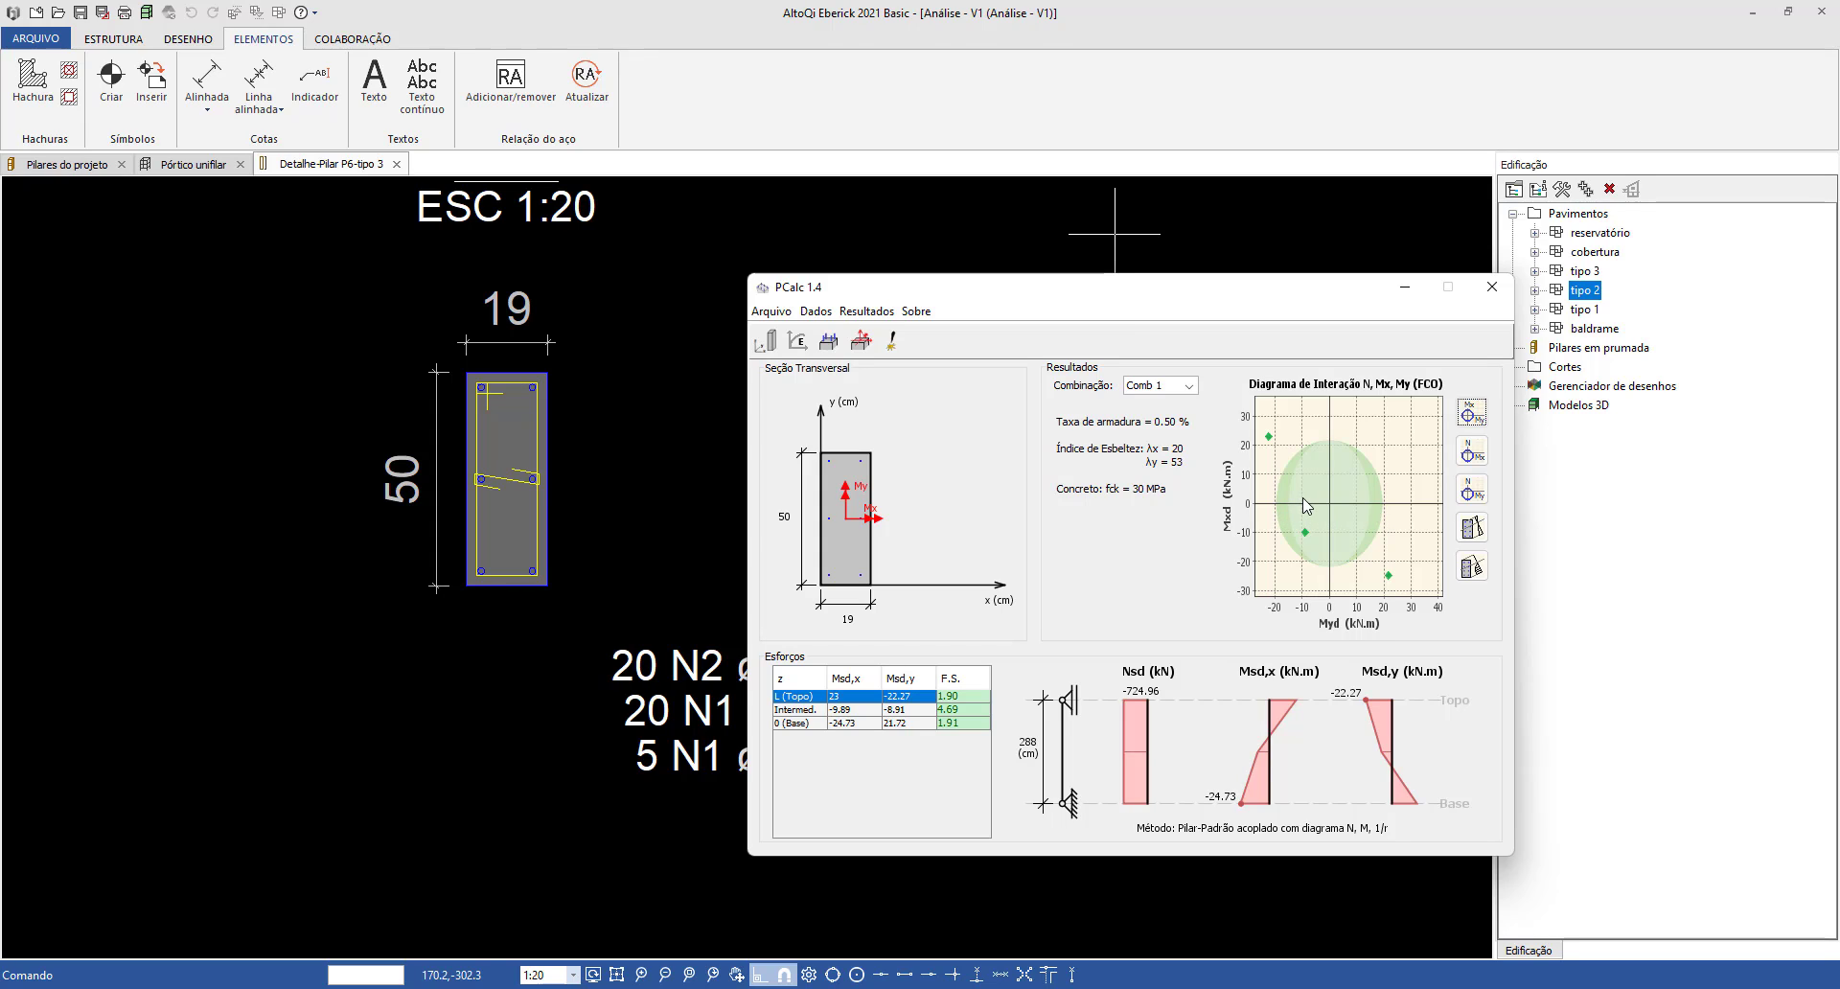
left_click(1472, 414)
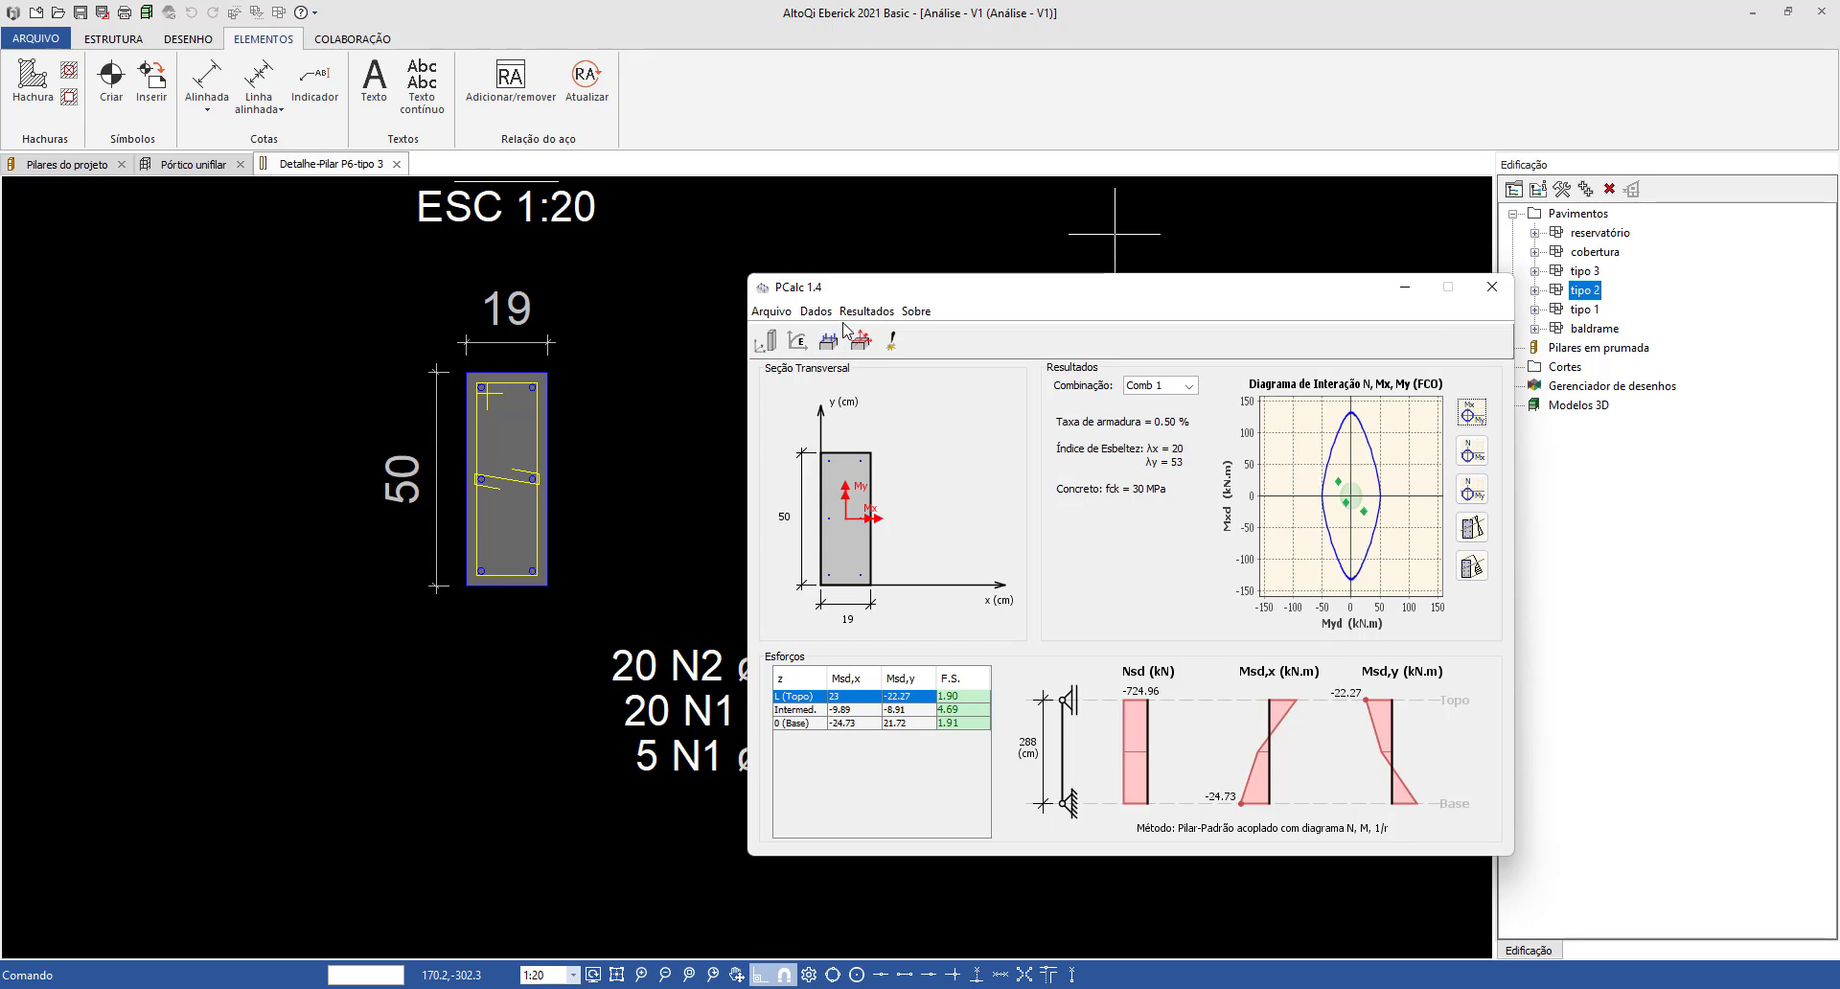
Read the outer envelope's crossing on the negative Myd axis once more, to two decimal places.
left_click(815, 312)
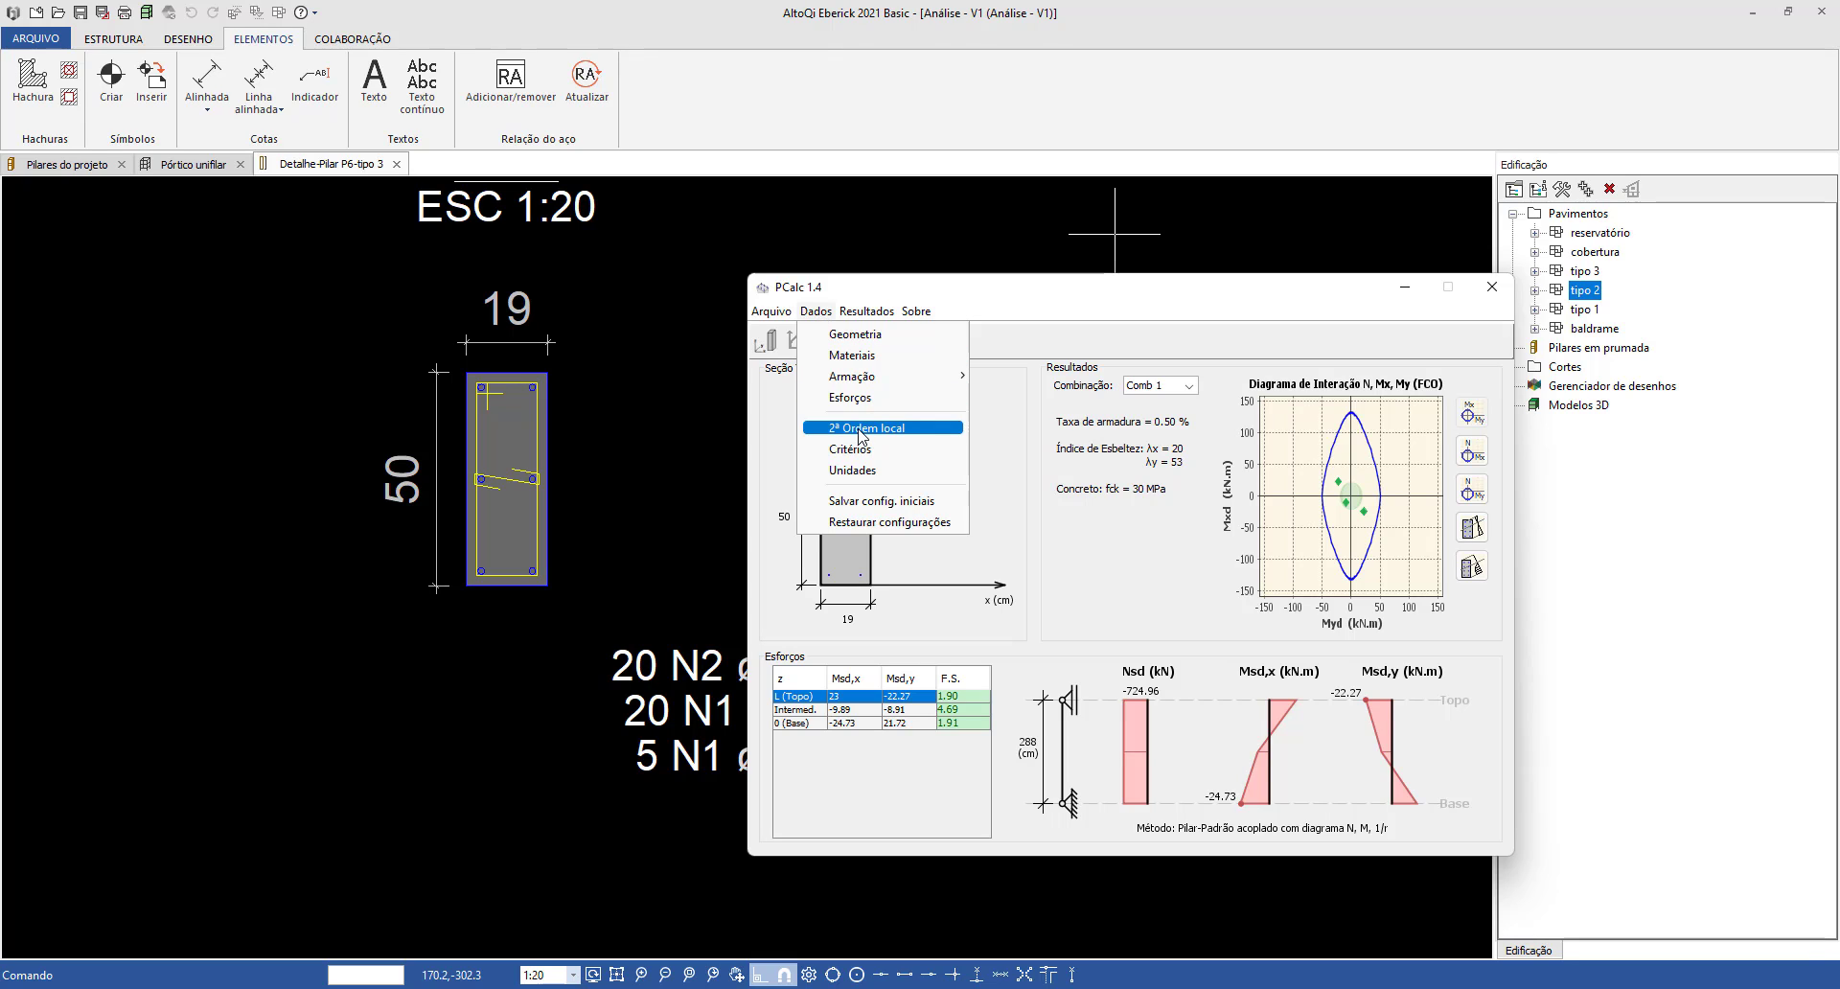
left_click(1344, 493)
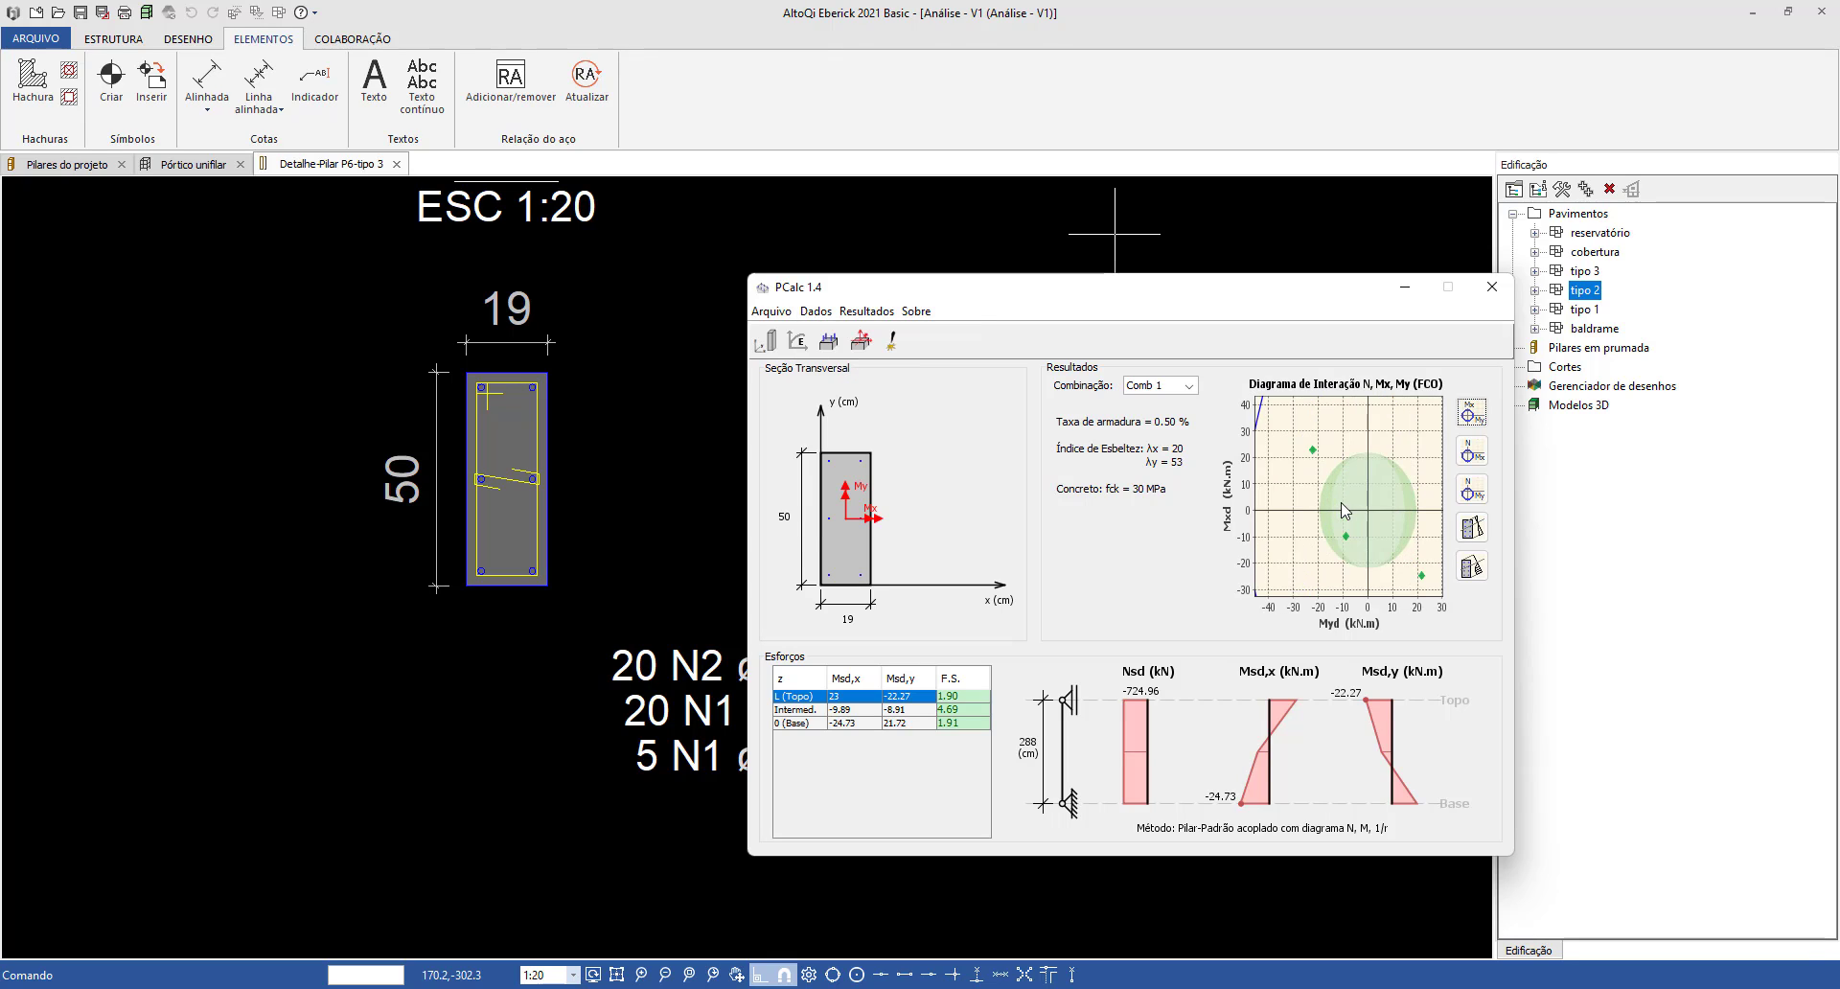
scroll(1298, 523, "up", 15)
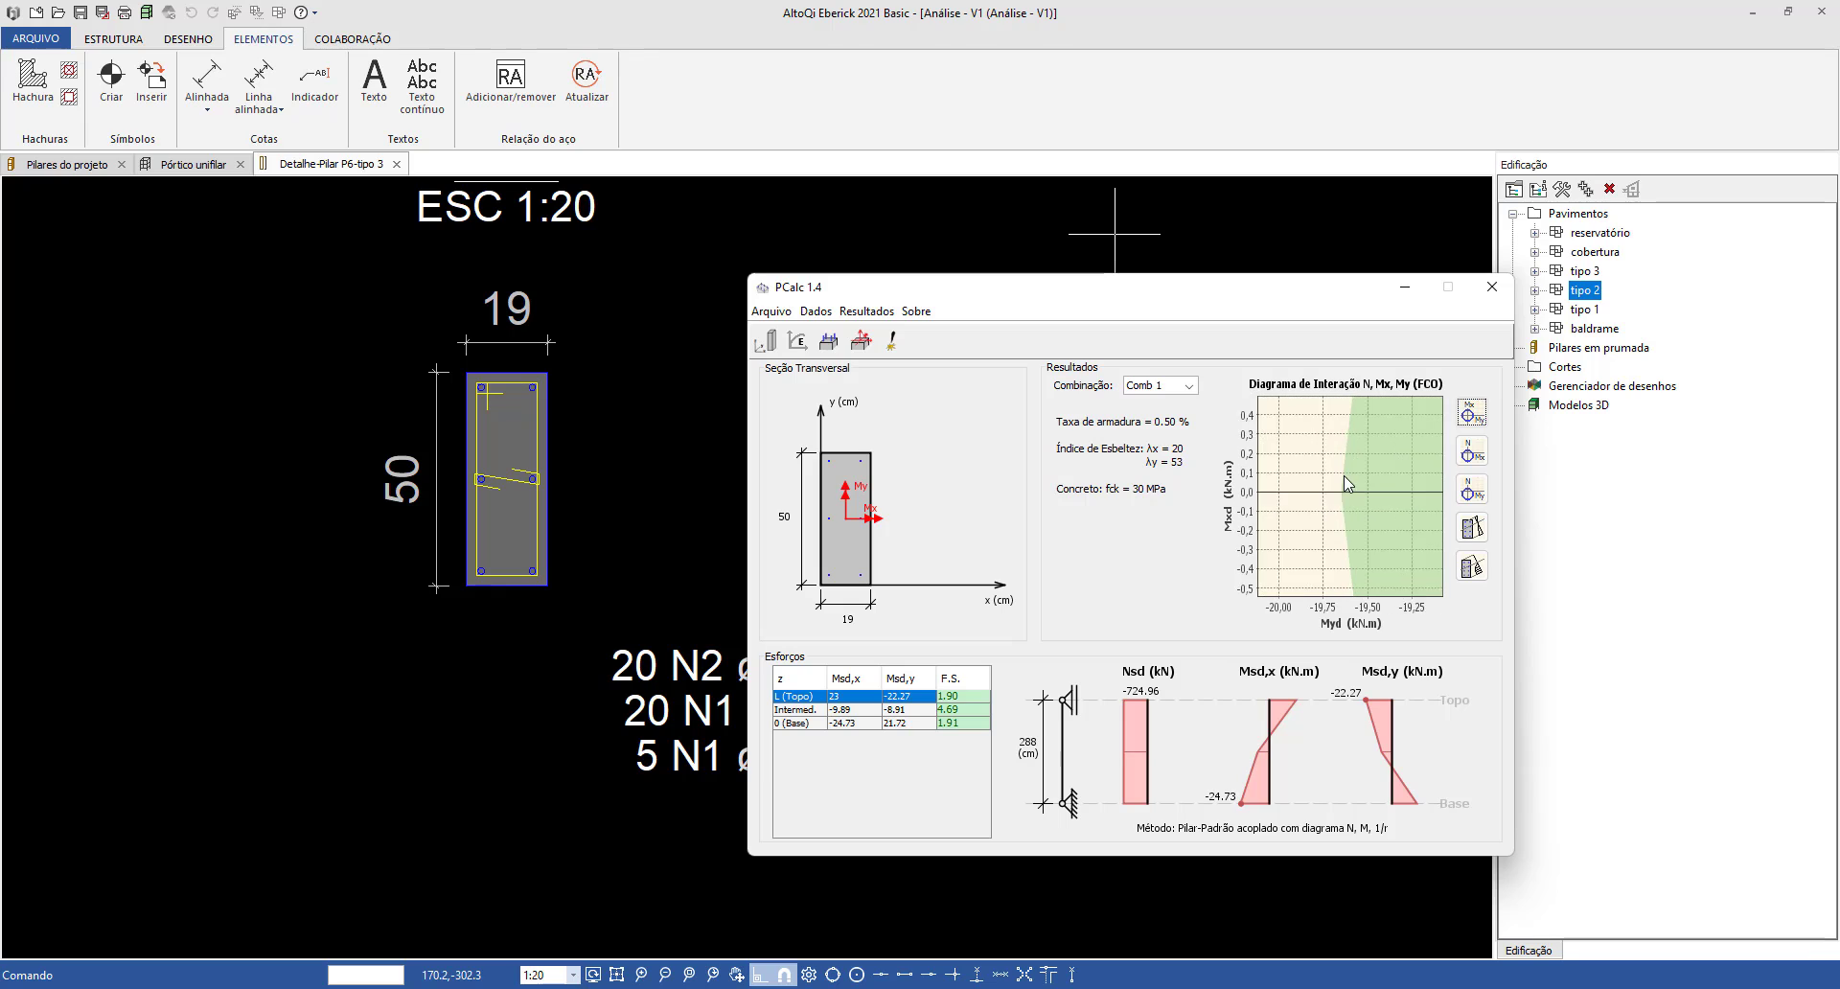
scroll(1347, 499, "up", 8)
Open the calculator and enter 19,65 as the first term of a subtraction.
key("XF86Calculator")
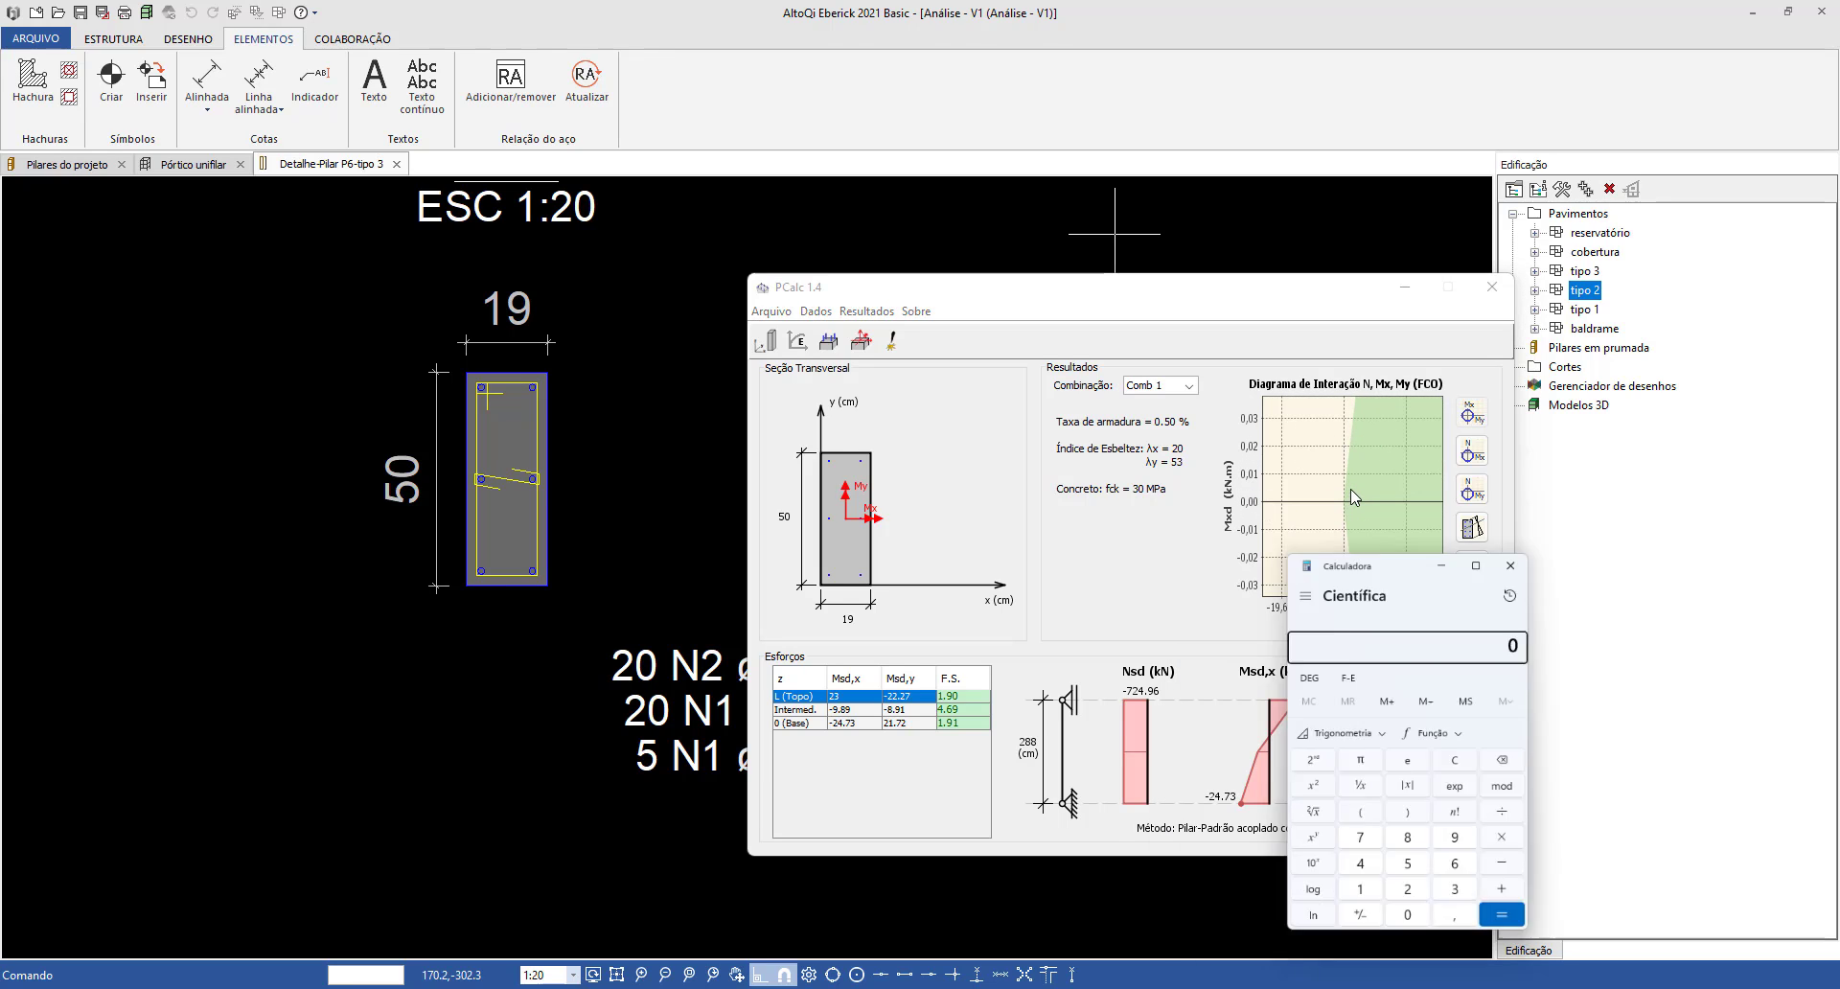
type("41")
key("Return")
type("19,65")
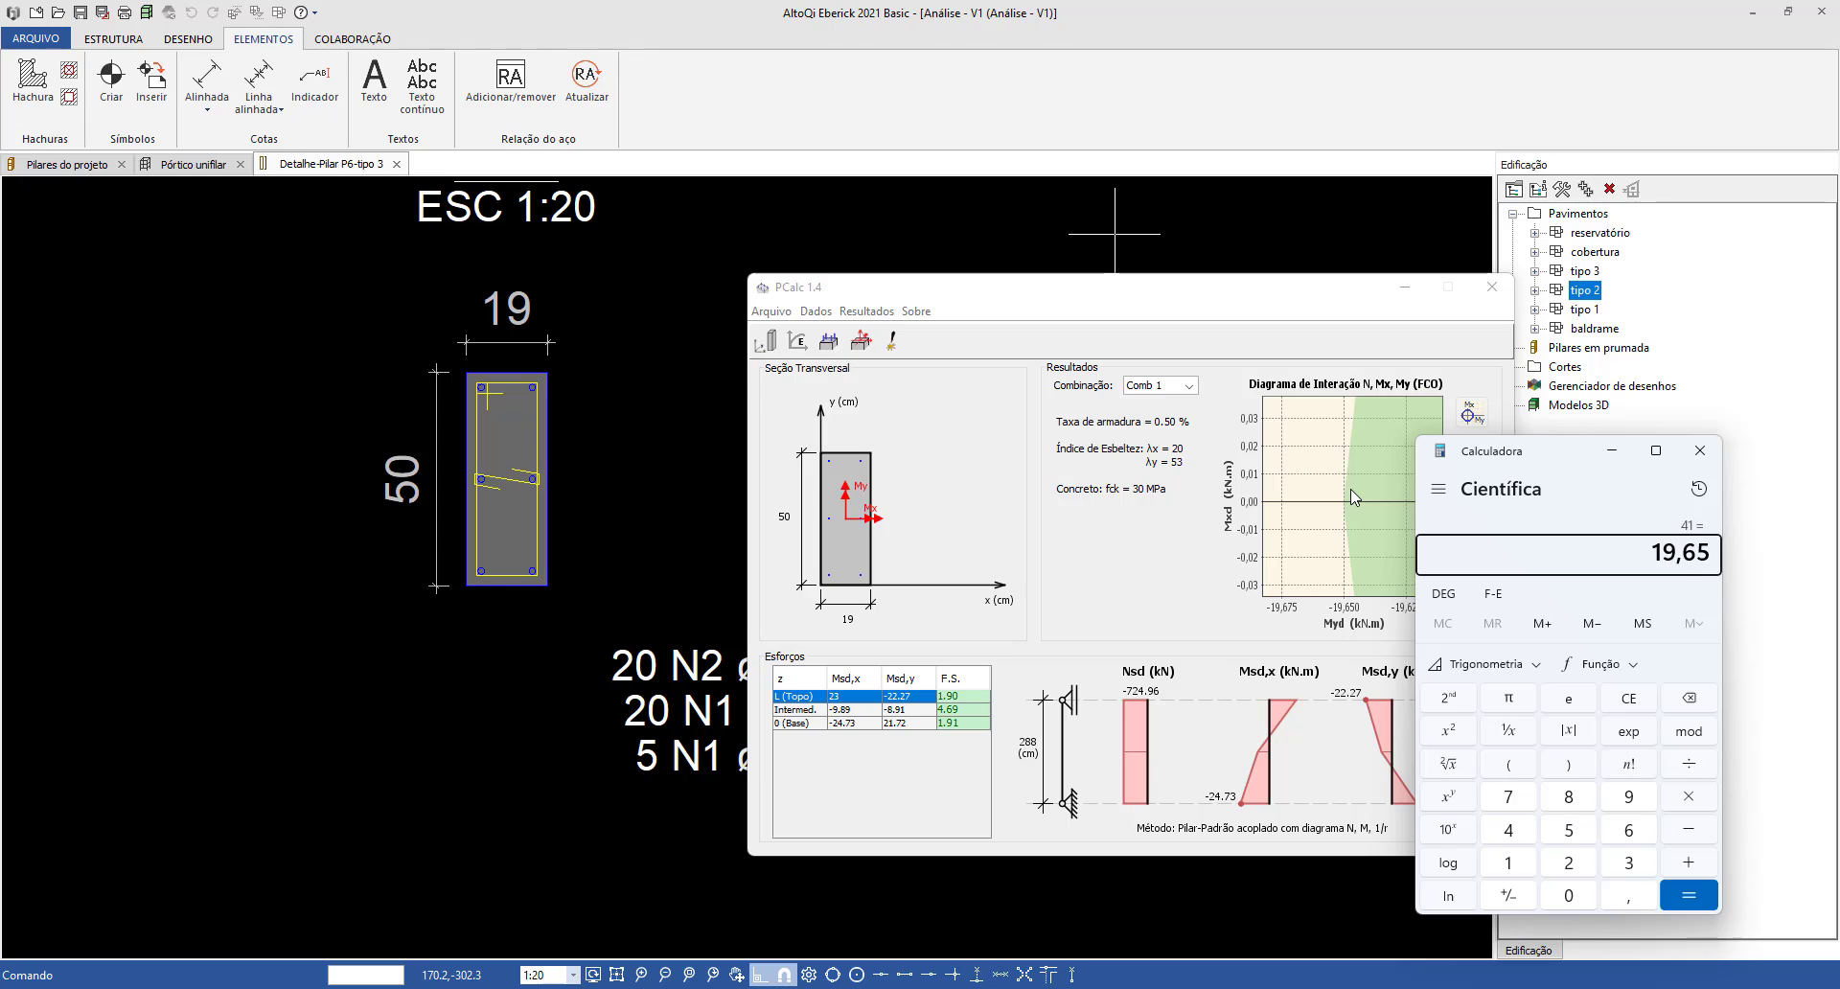
key("Return")
key("minus")
Set PCalc's second-order method to Método Geral acoplado com diagrama N, M, 1/r and recalculate the column.
left_click(816, 311)
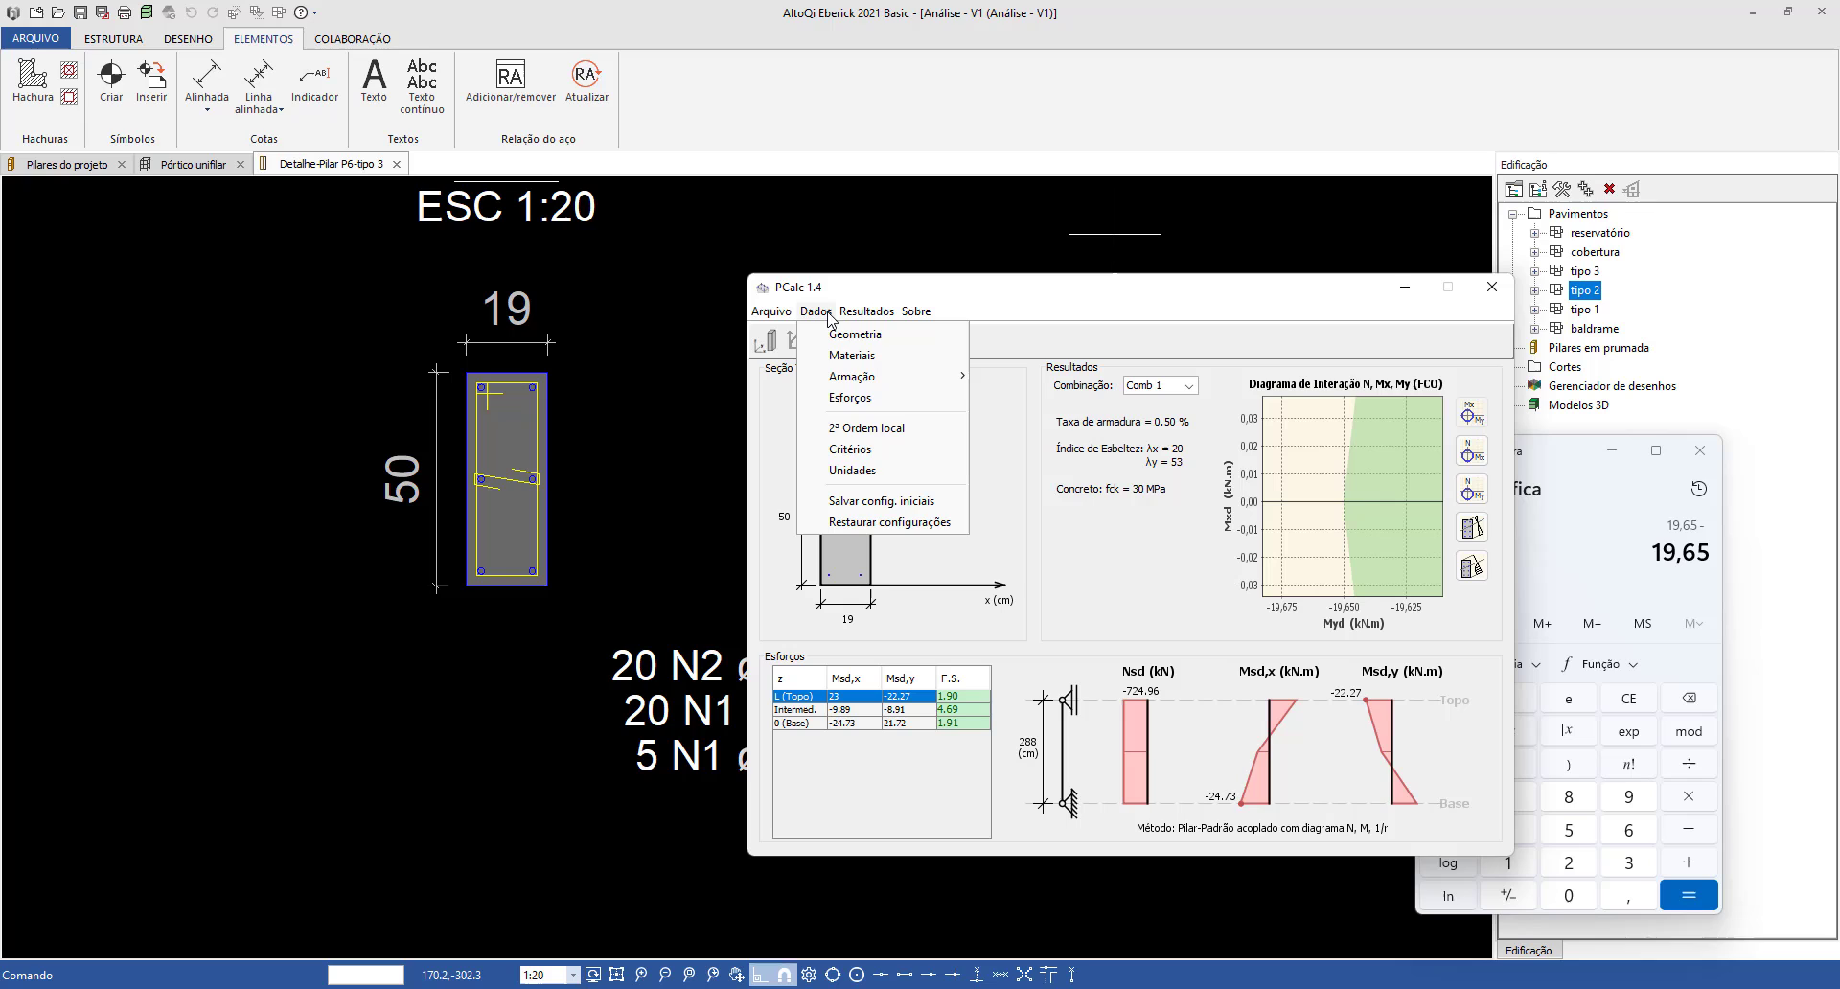
left_click(856, 432)
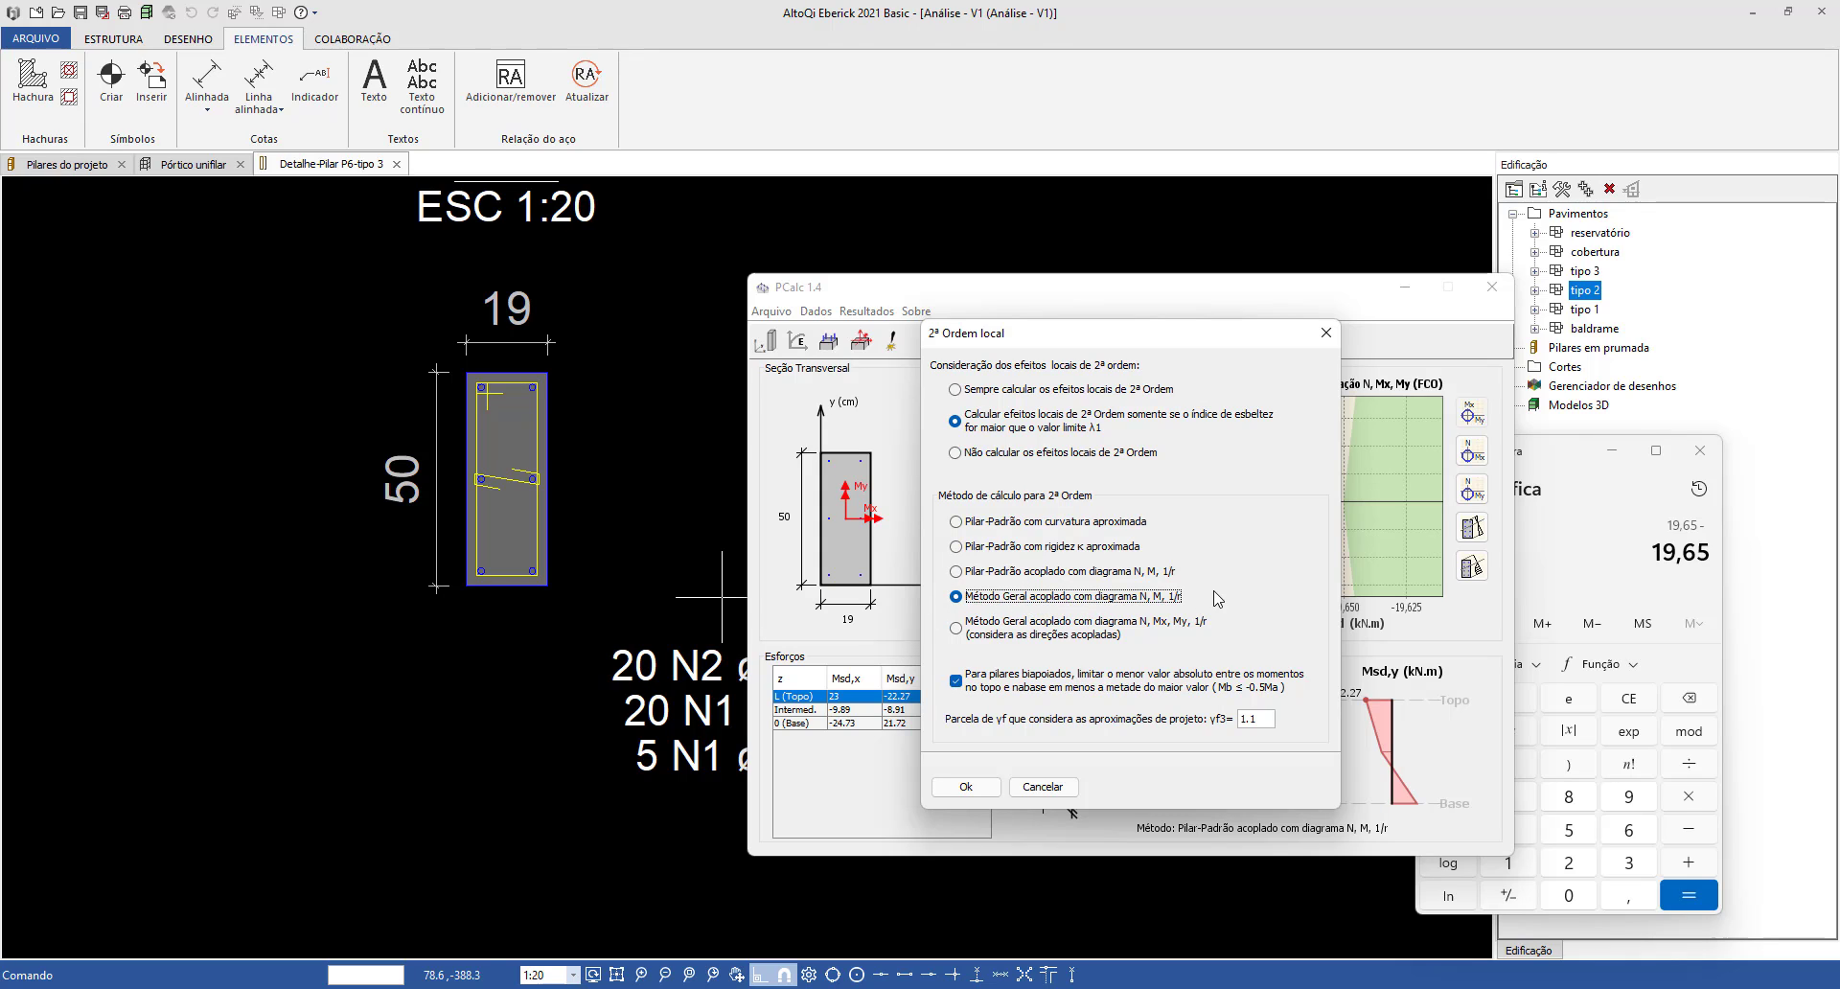
left_click(966, 787)
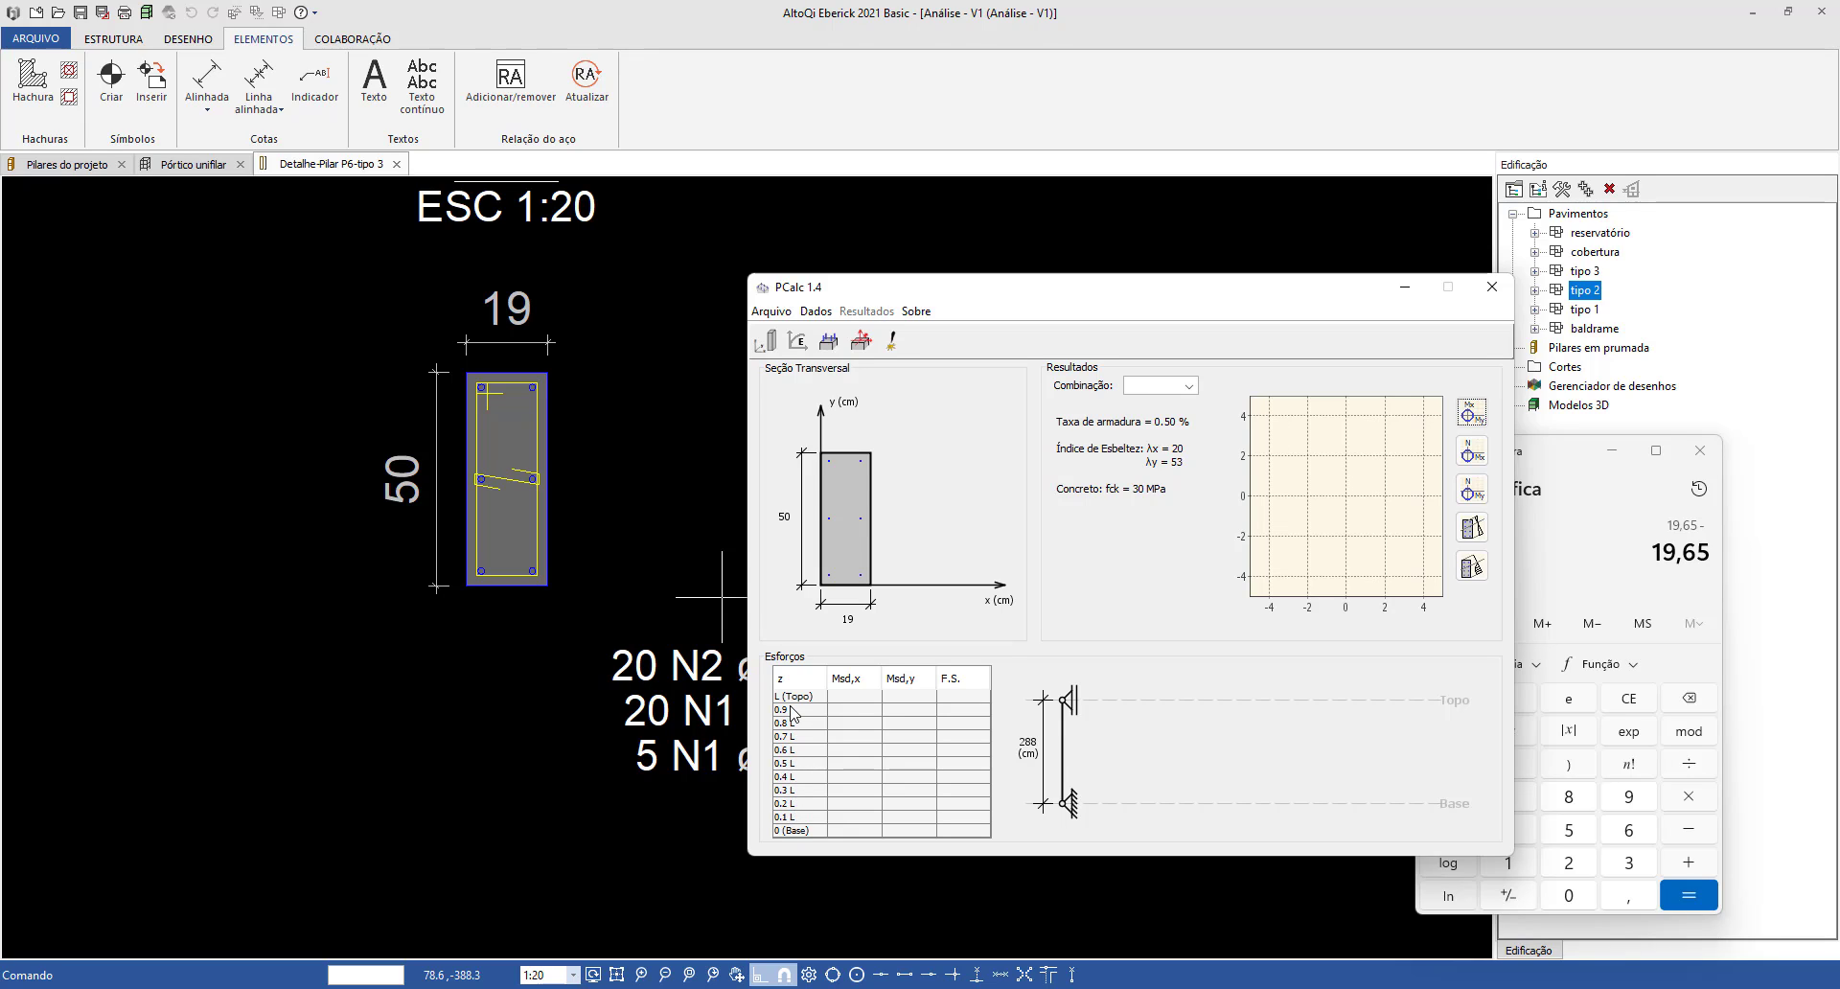
left_click(891, 345)
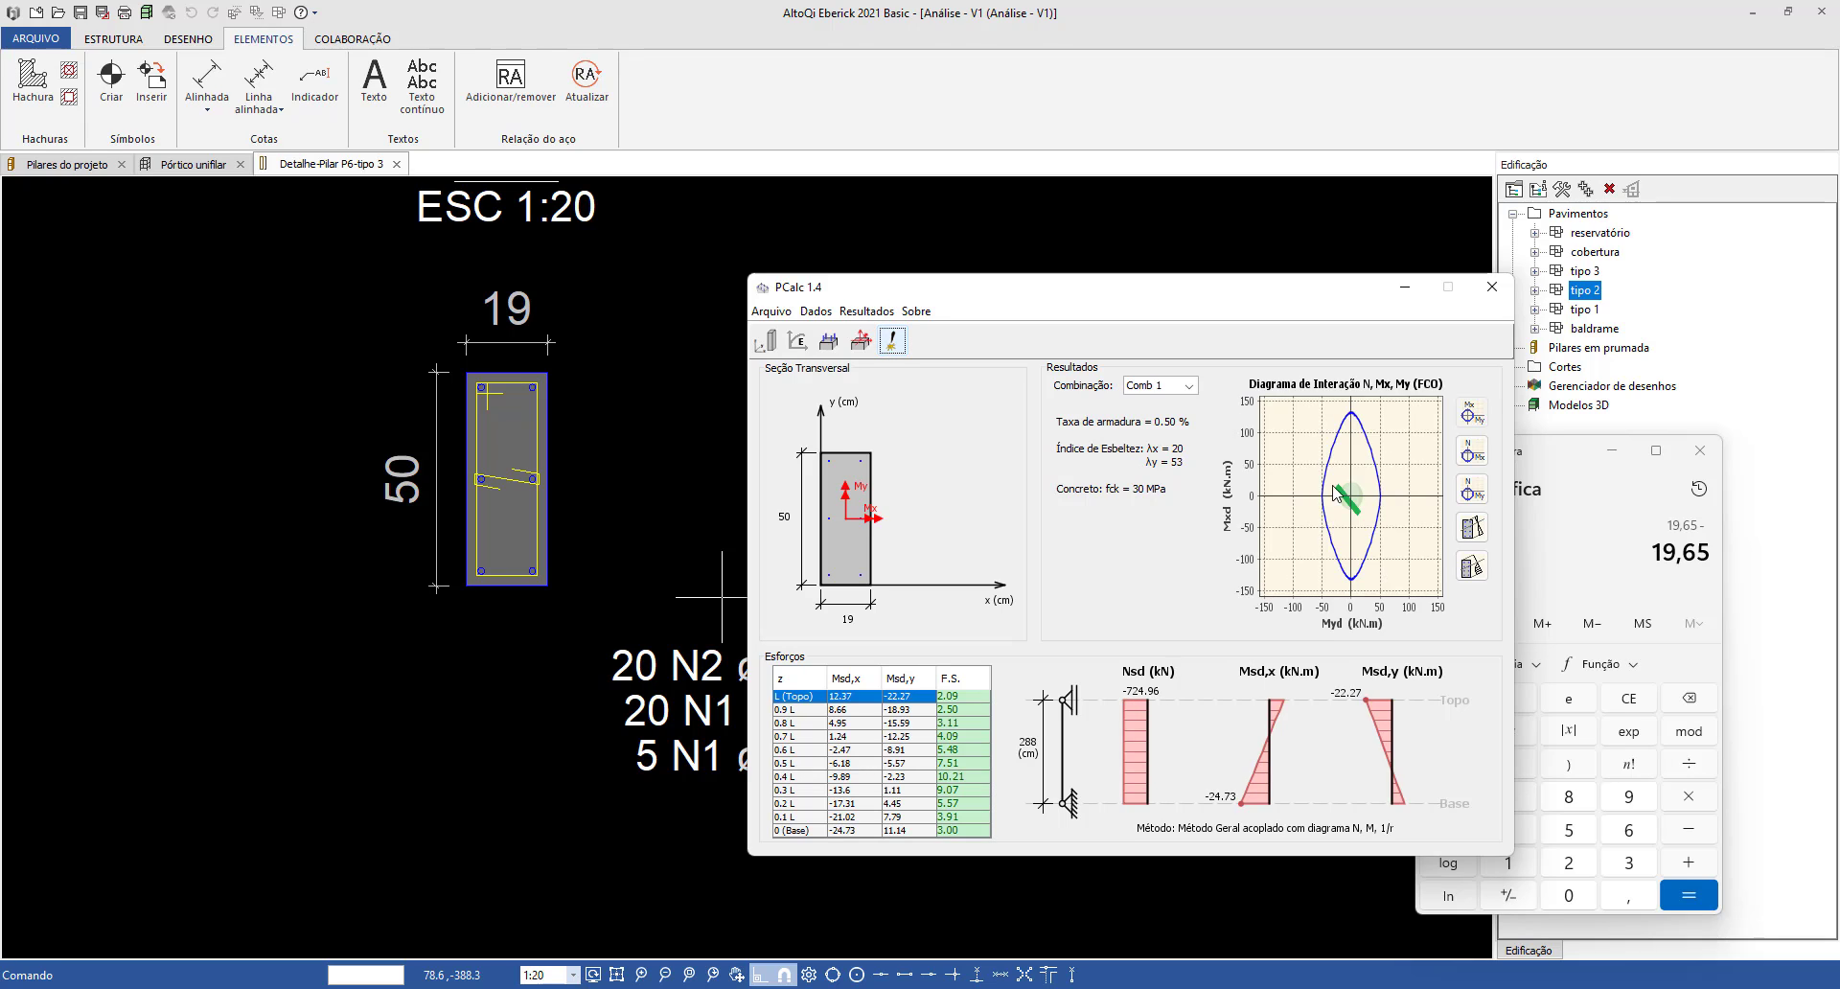
Read precisely where the outer minimum moment envelope meets the negative Myd axis for the Método Geral result.
scroll(1337, 494, "up", 5)
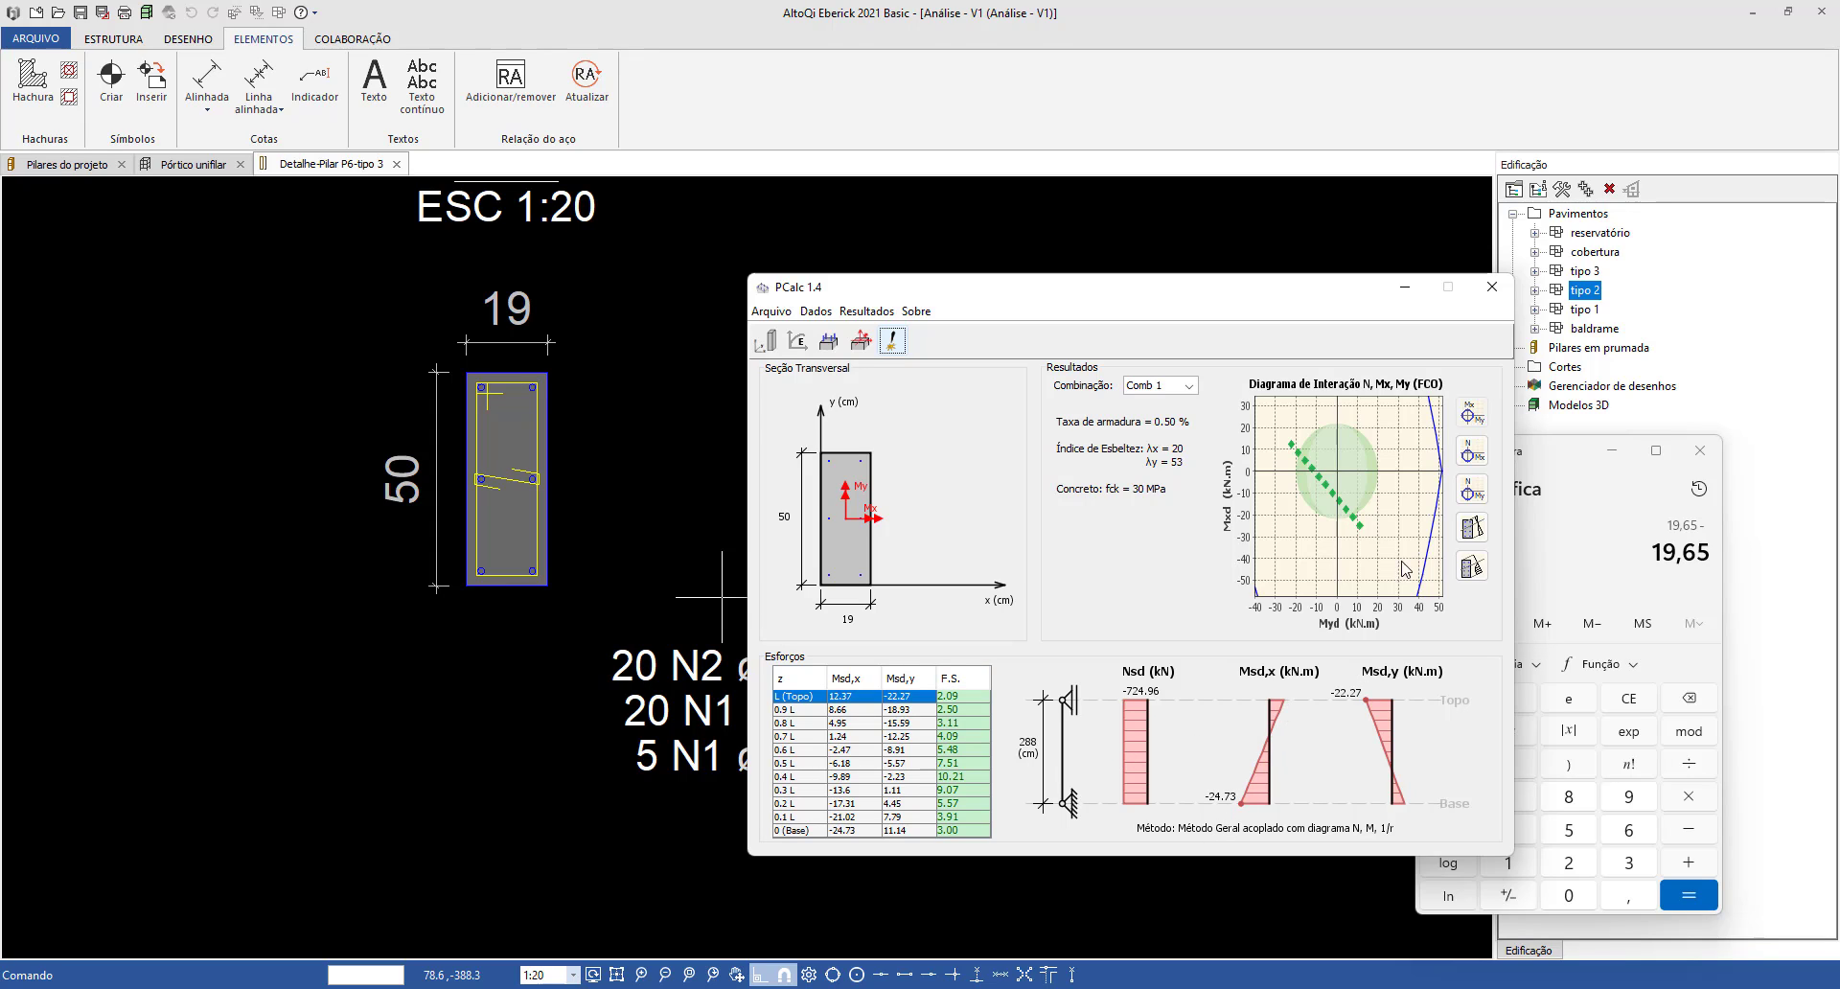
scroll(1335, 483, "up", 1)
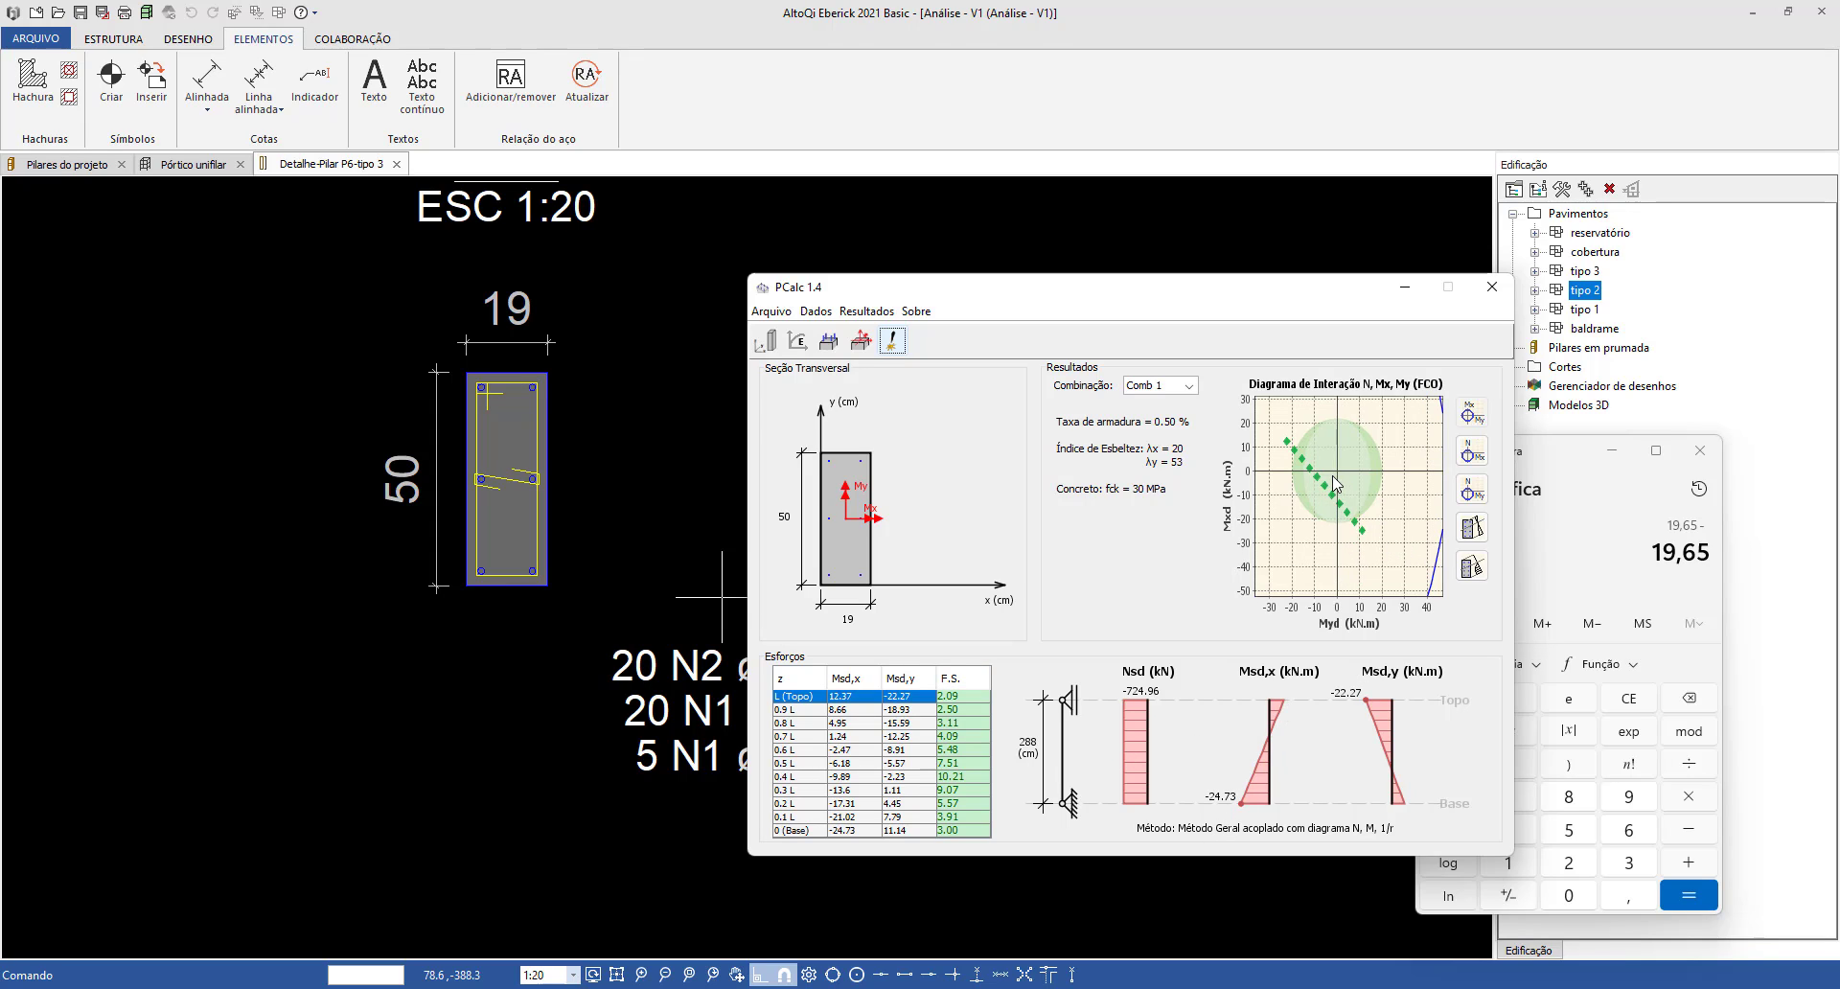
scroll(1295, 477, "up", 5)
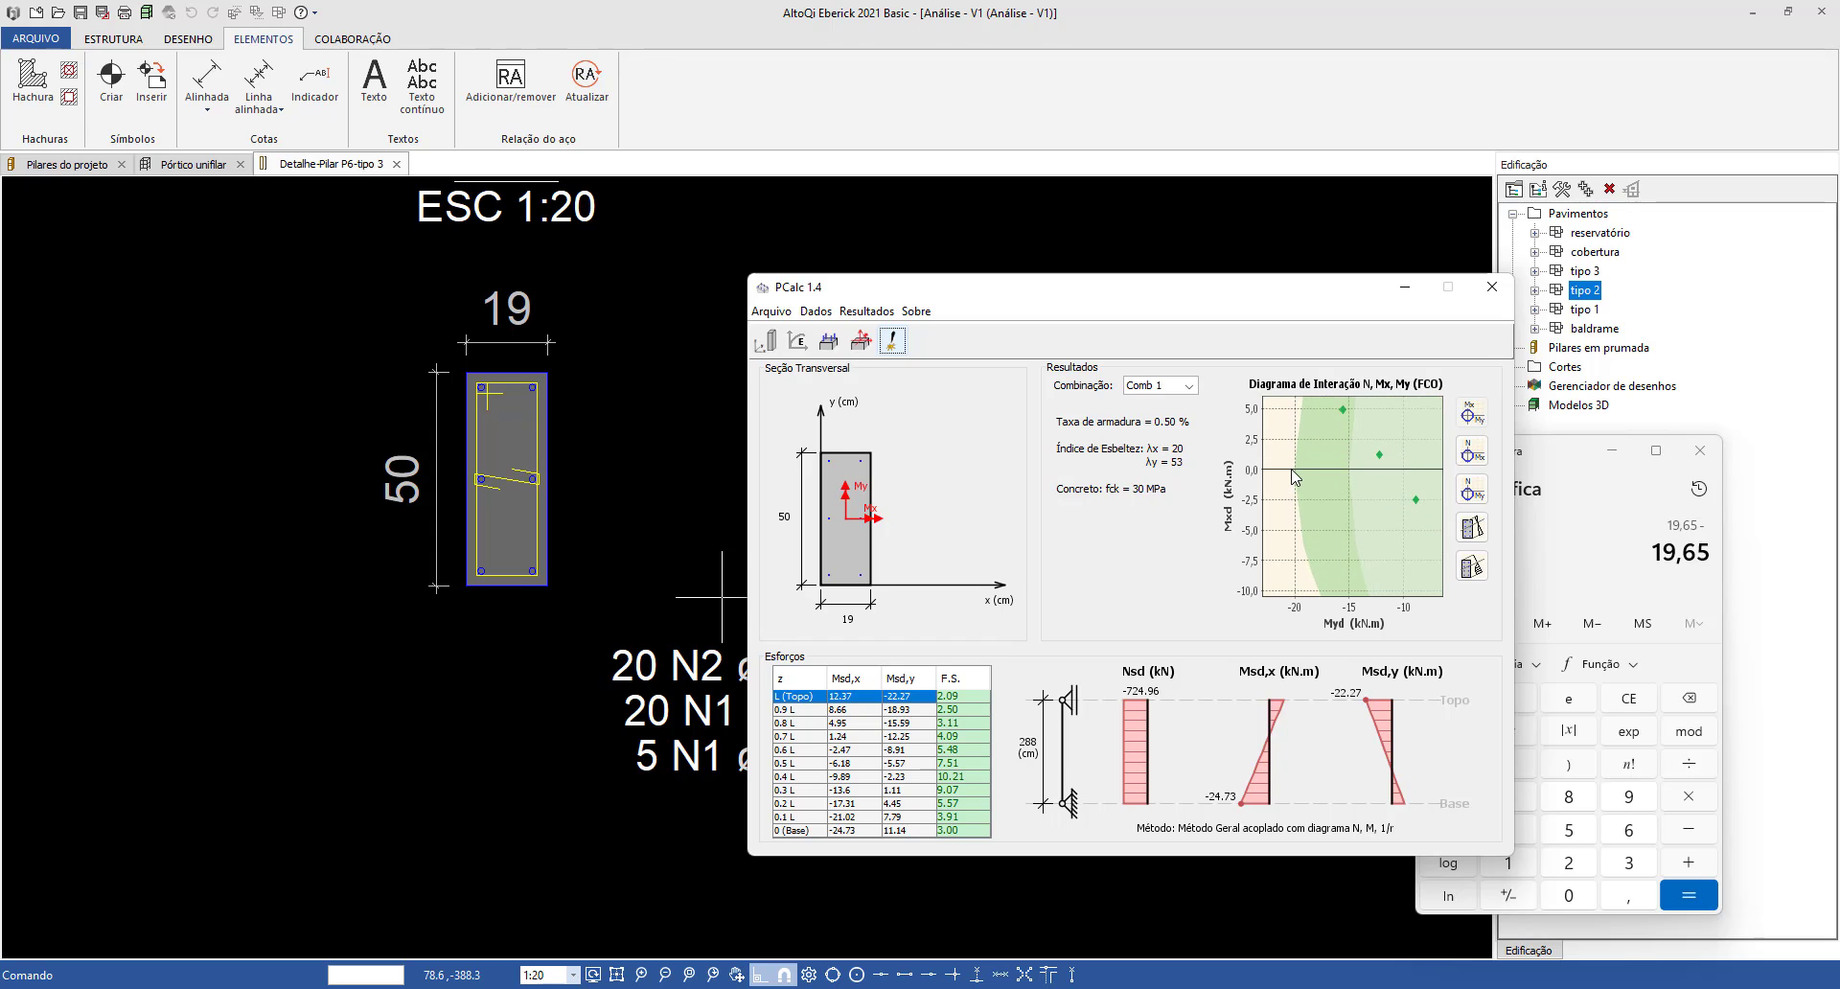
scroll(1295, 476, "up", 2)
scroll(1278, 477, "up", 7)
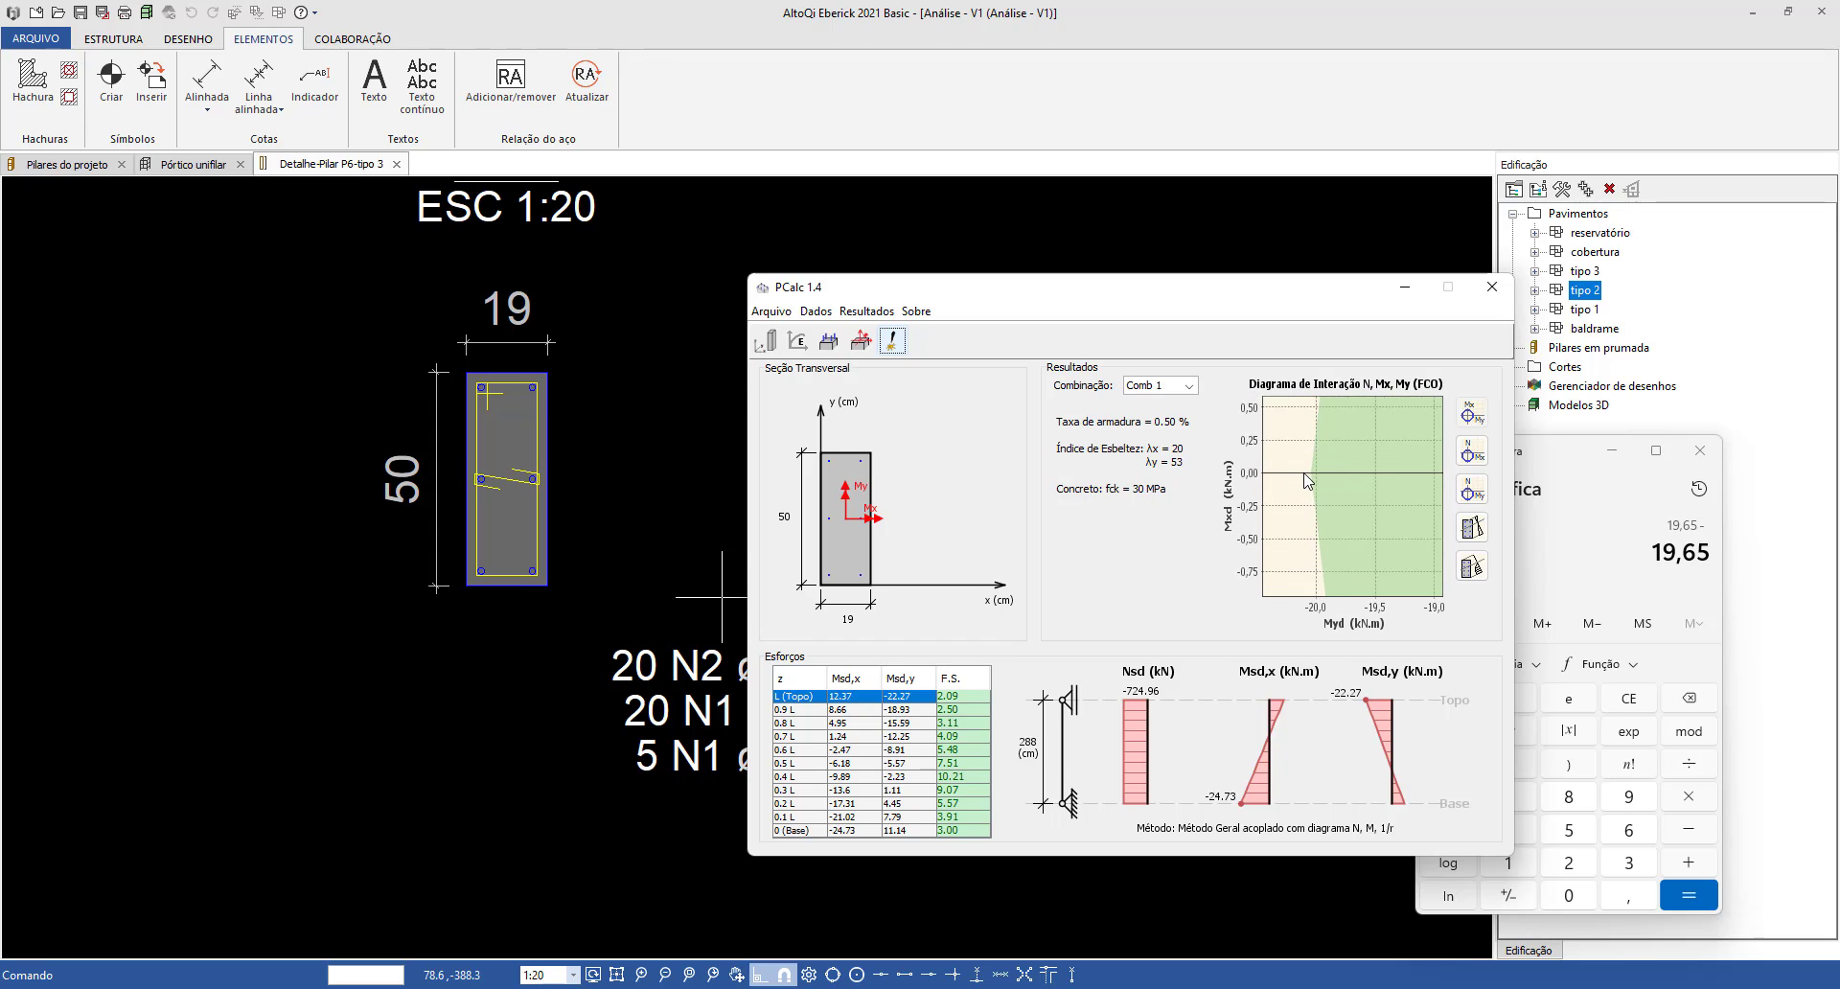
scroll(1304, 471, "up", 5)
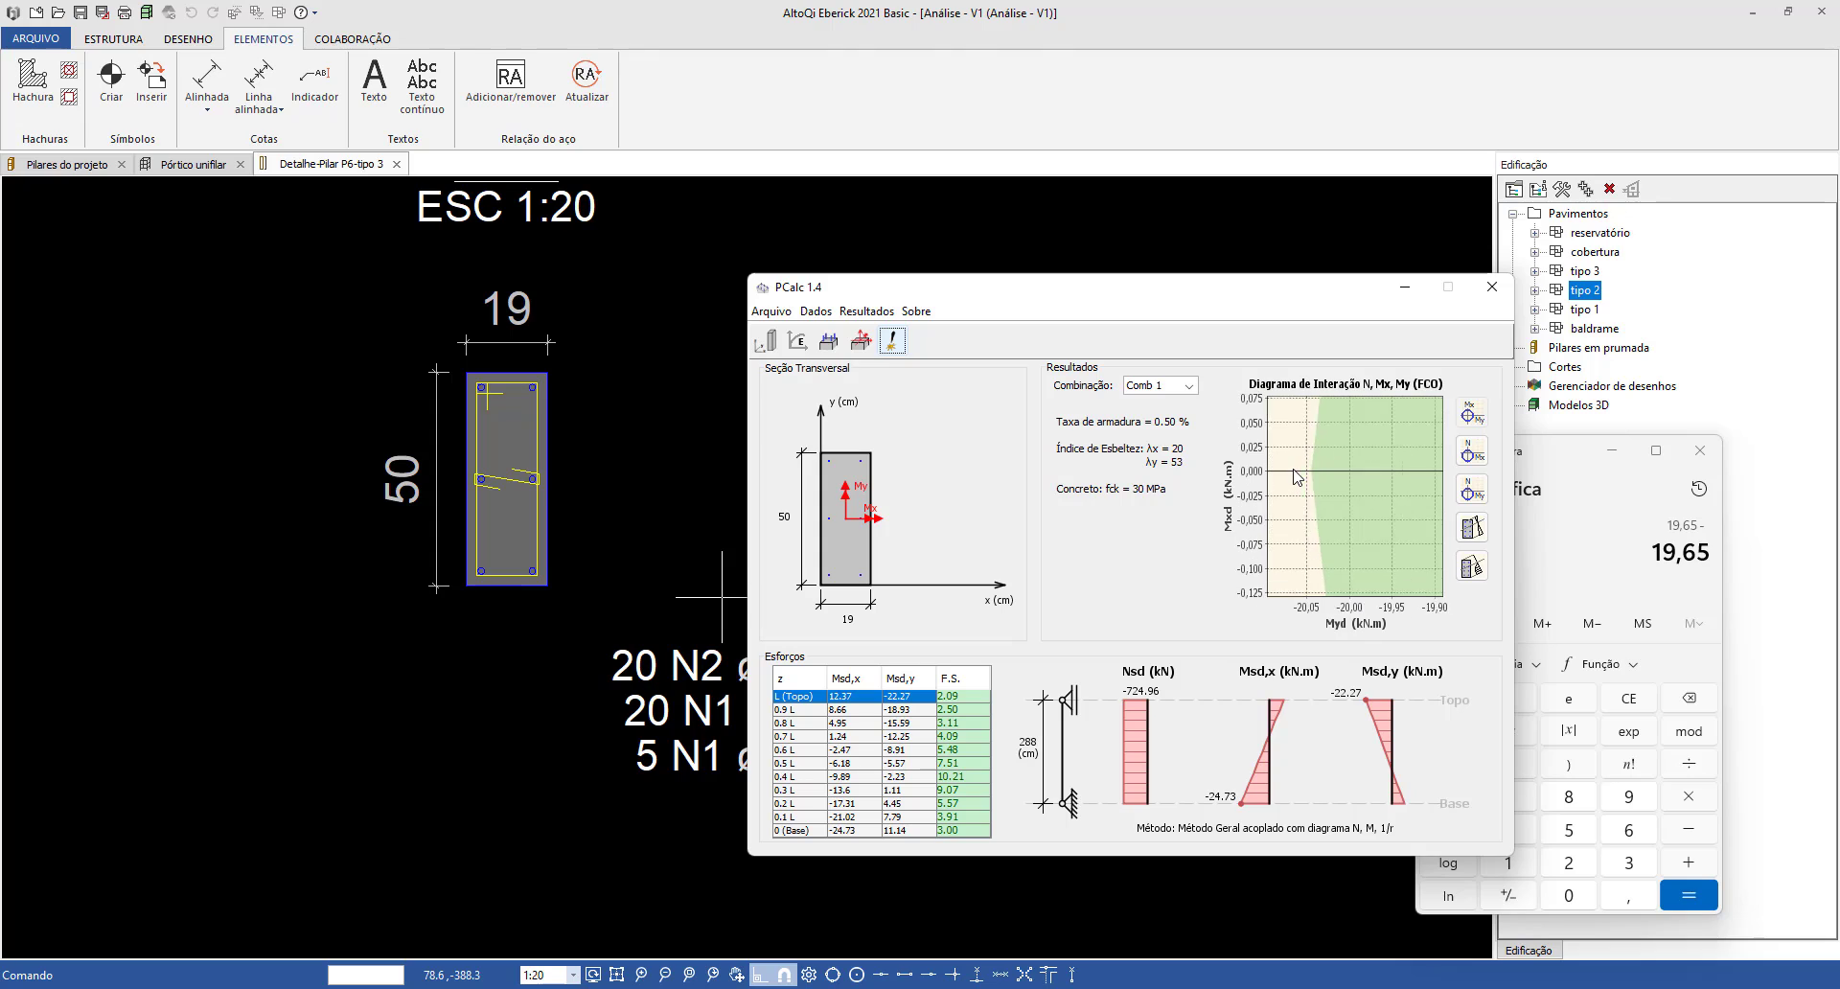
scroll(1317, 471, "up", 4)
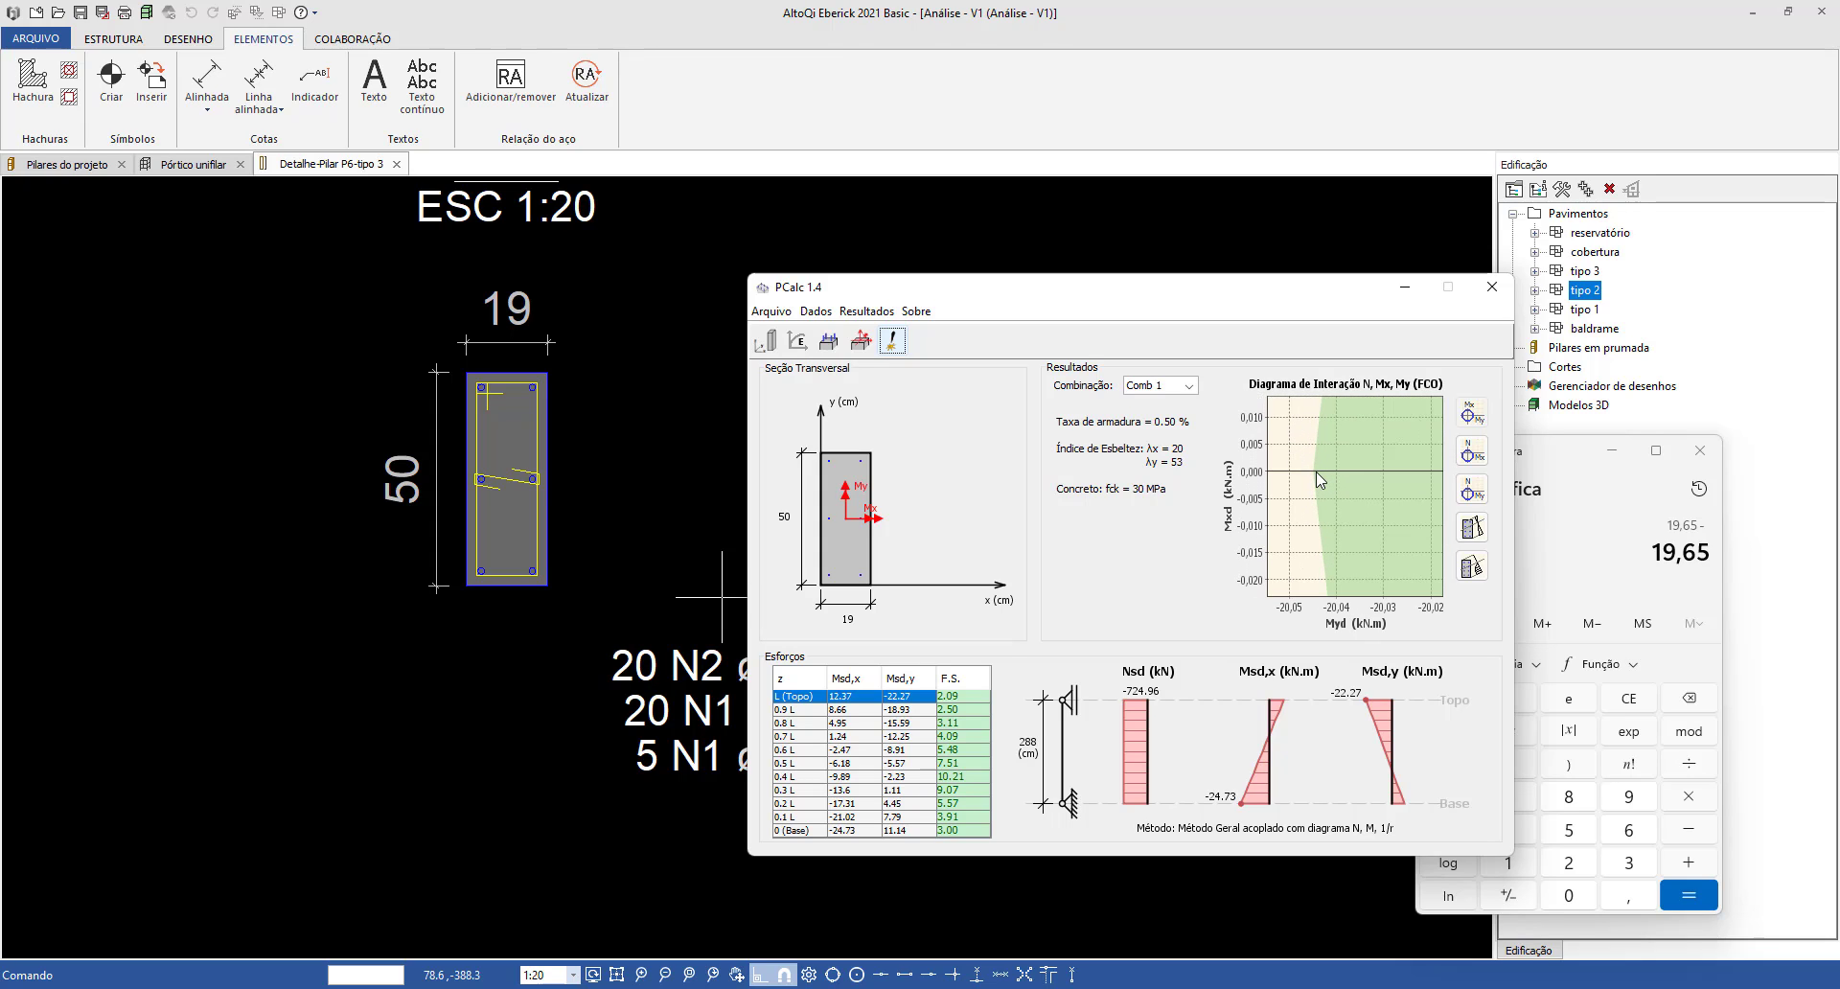
scroll(1315, 471, "up", 3)
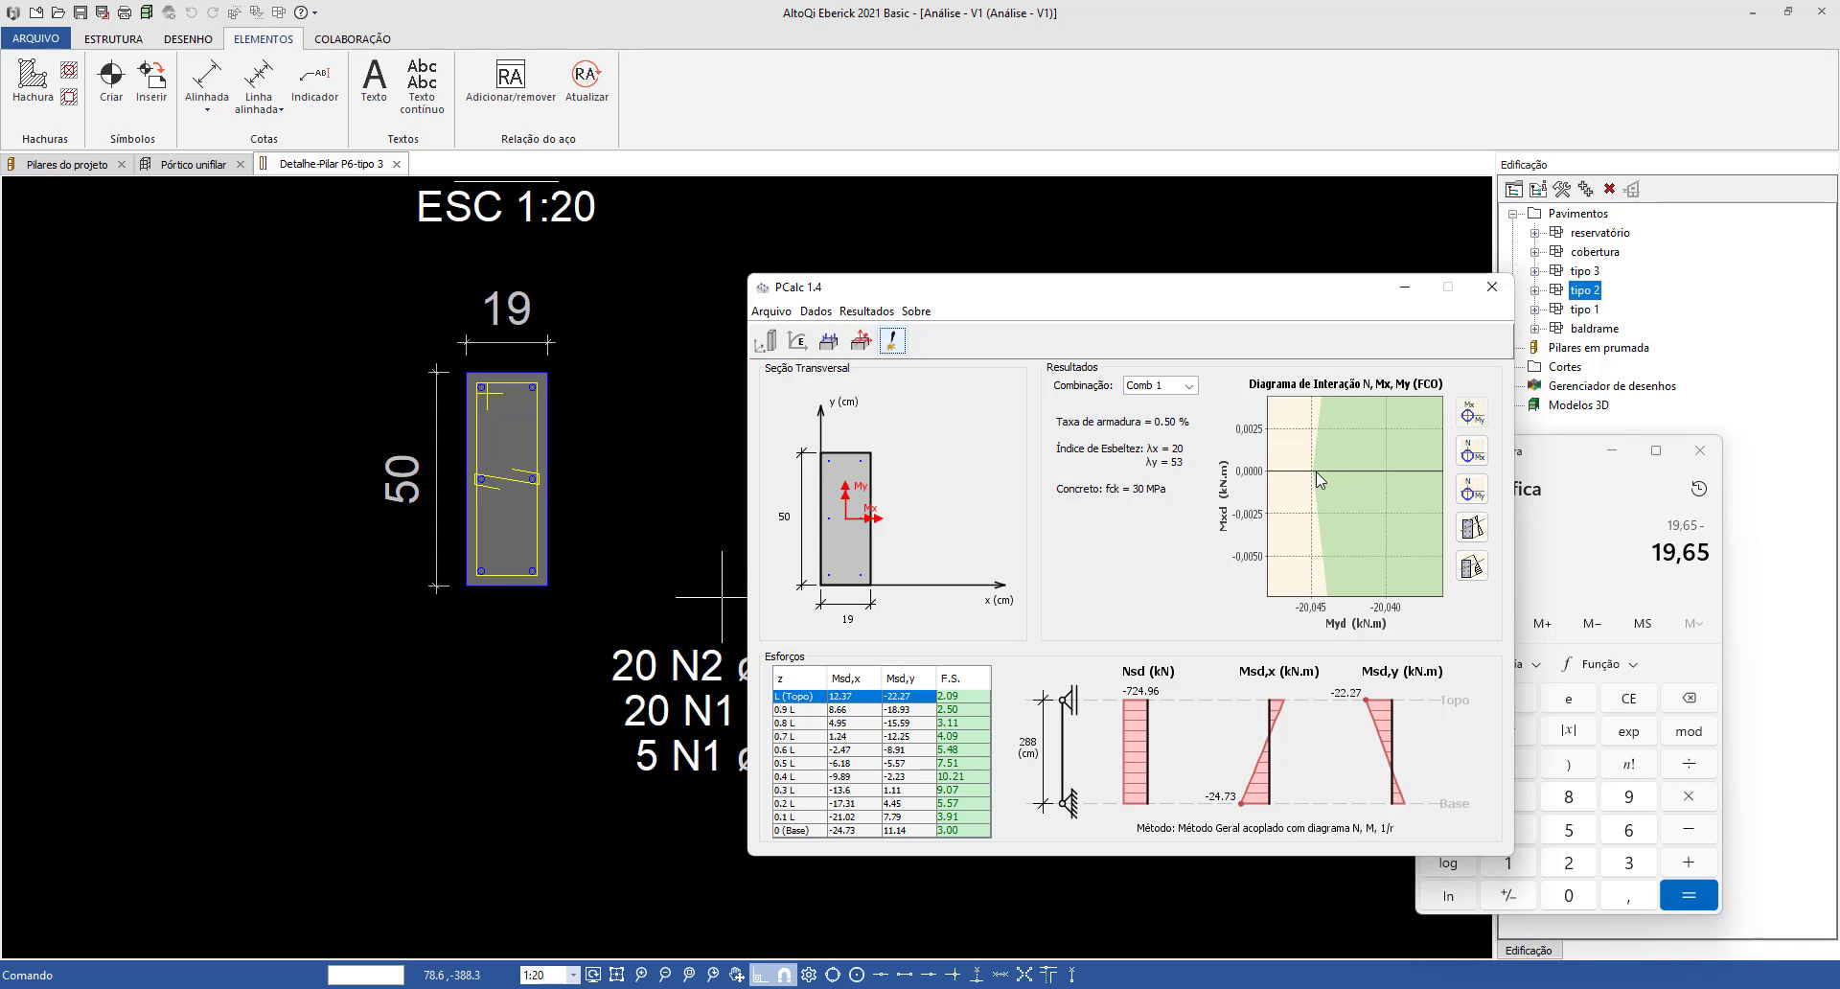
Subtract 20,045 from the 19,65 in the calculator, and return to PCalc to restore the full interaction diagram.
key("alt+Tab")
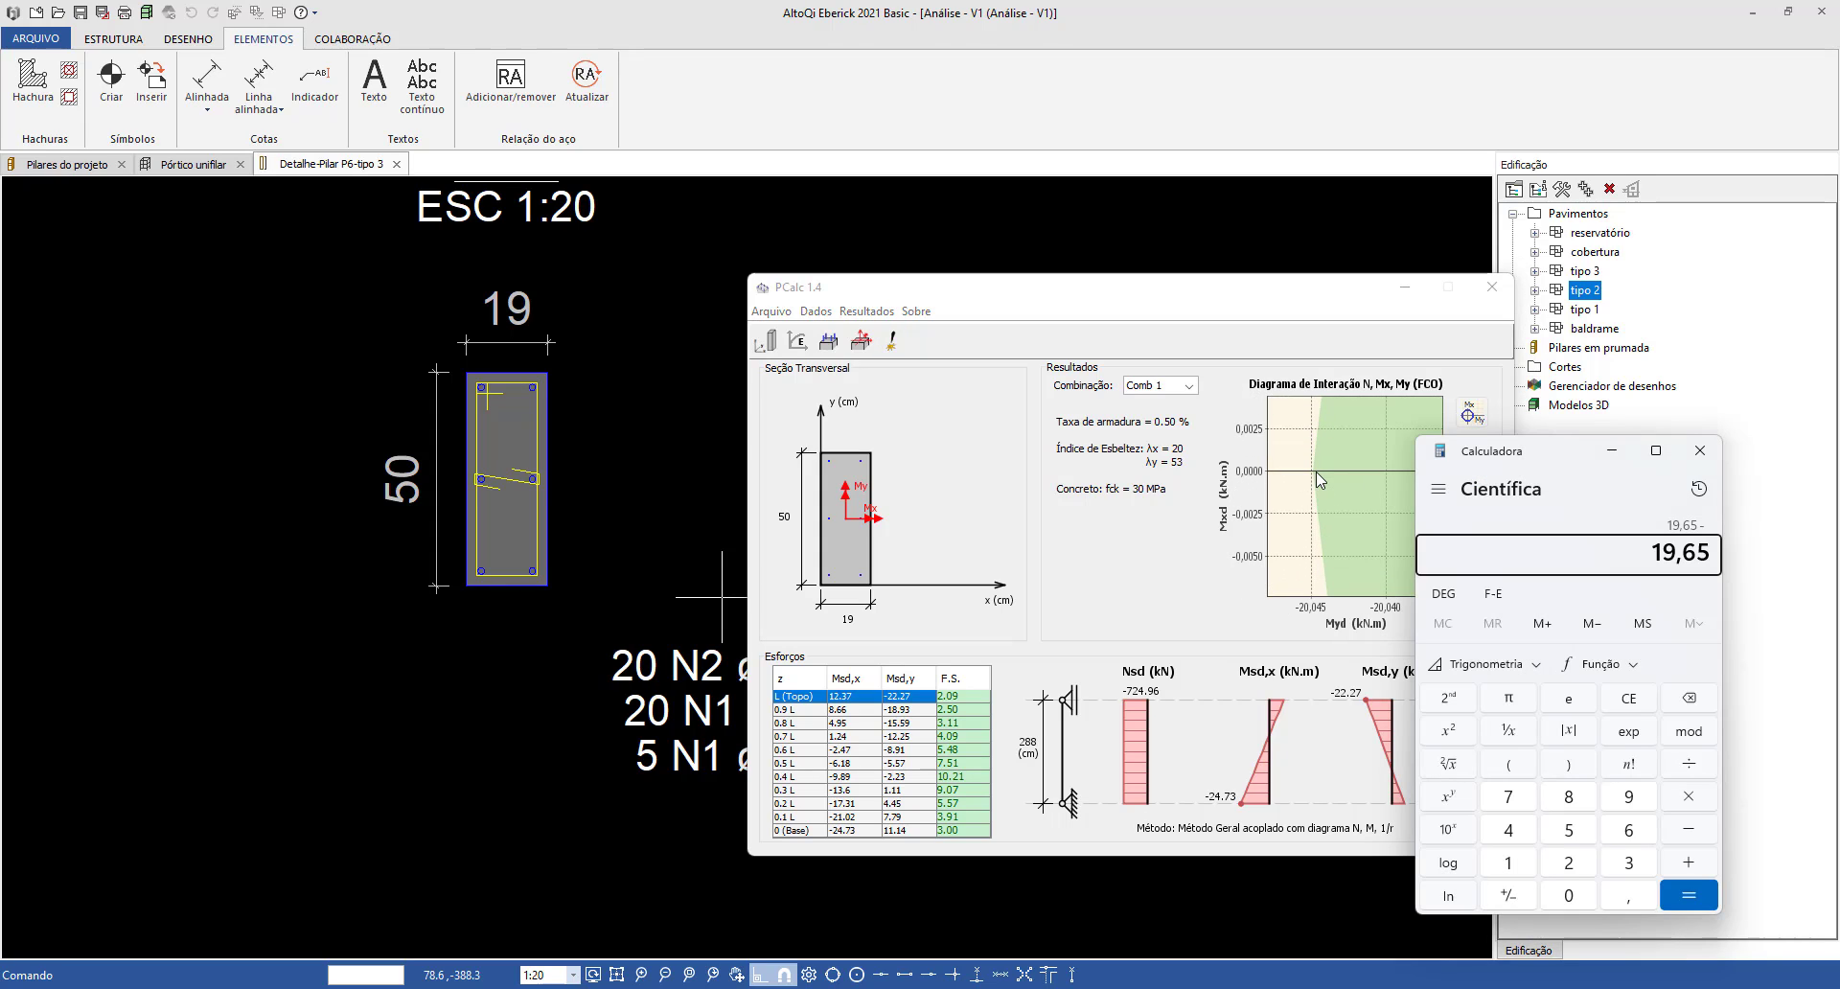
type("20,045")
key("Return")
key("alt+Tab")
left_click(1474, 414)
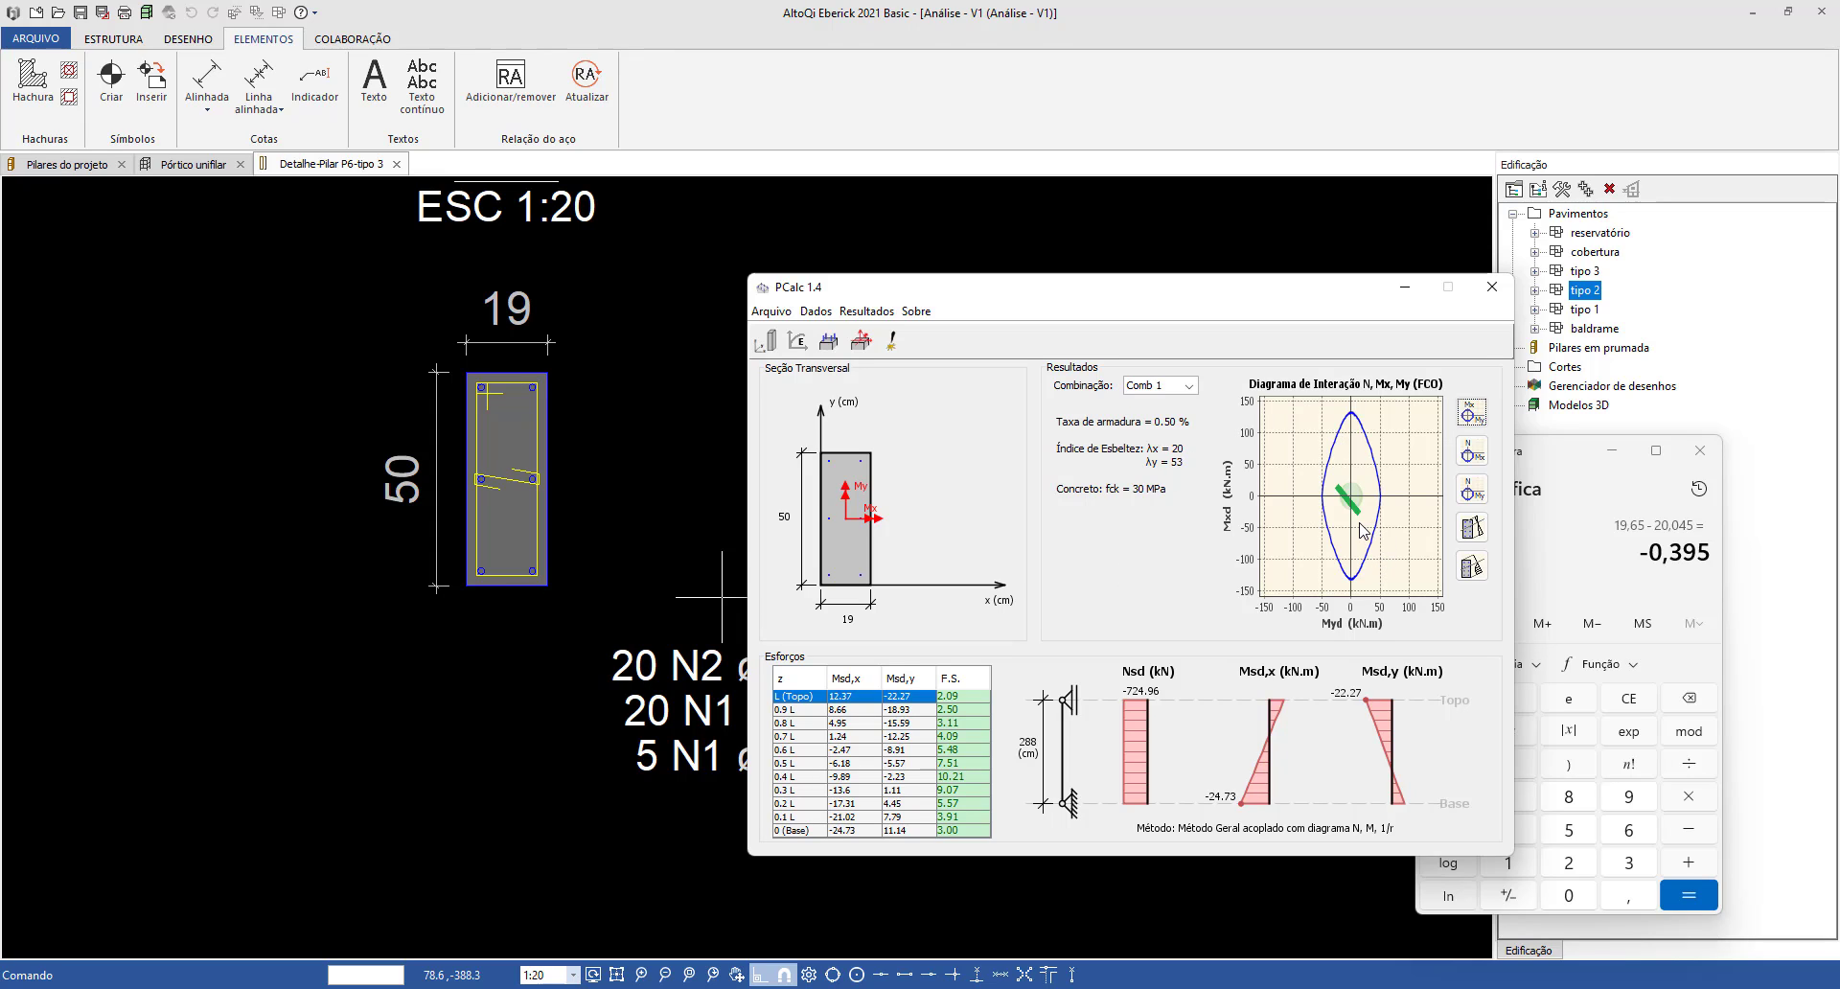
Bring up the captured calculation with 30,83, and review PCalc's local second-order calculation methods without changing them.
key("alt+Tab")
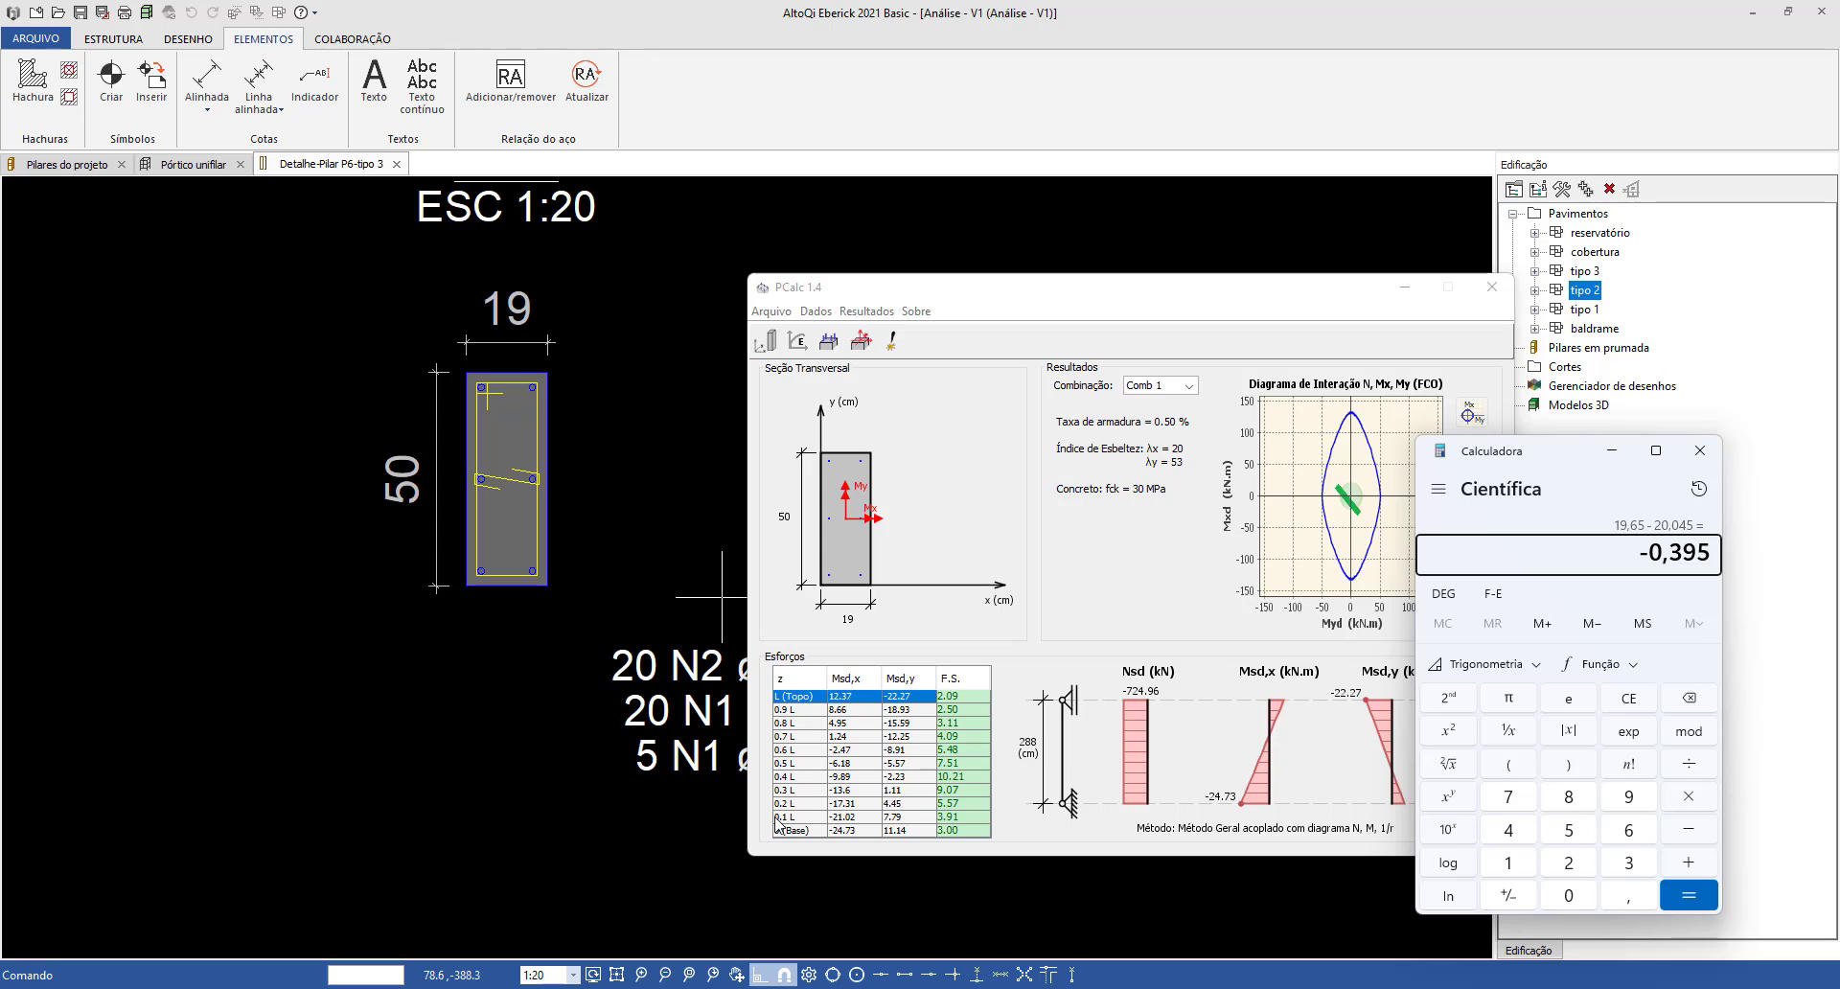
key("alt+Tab")
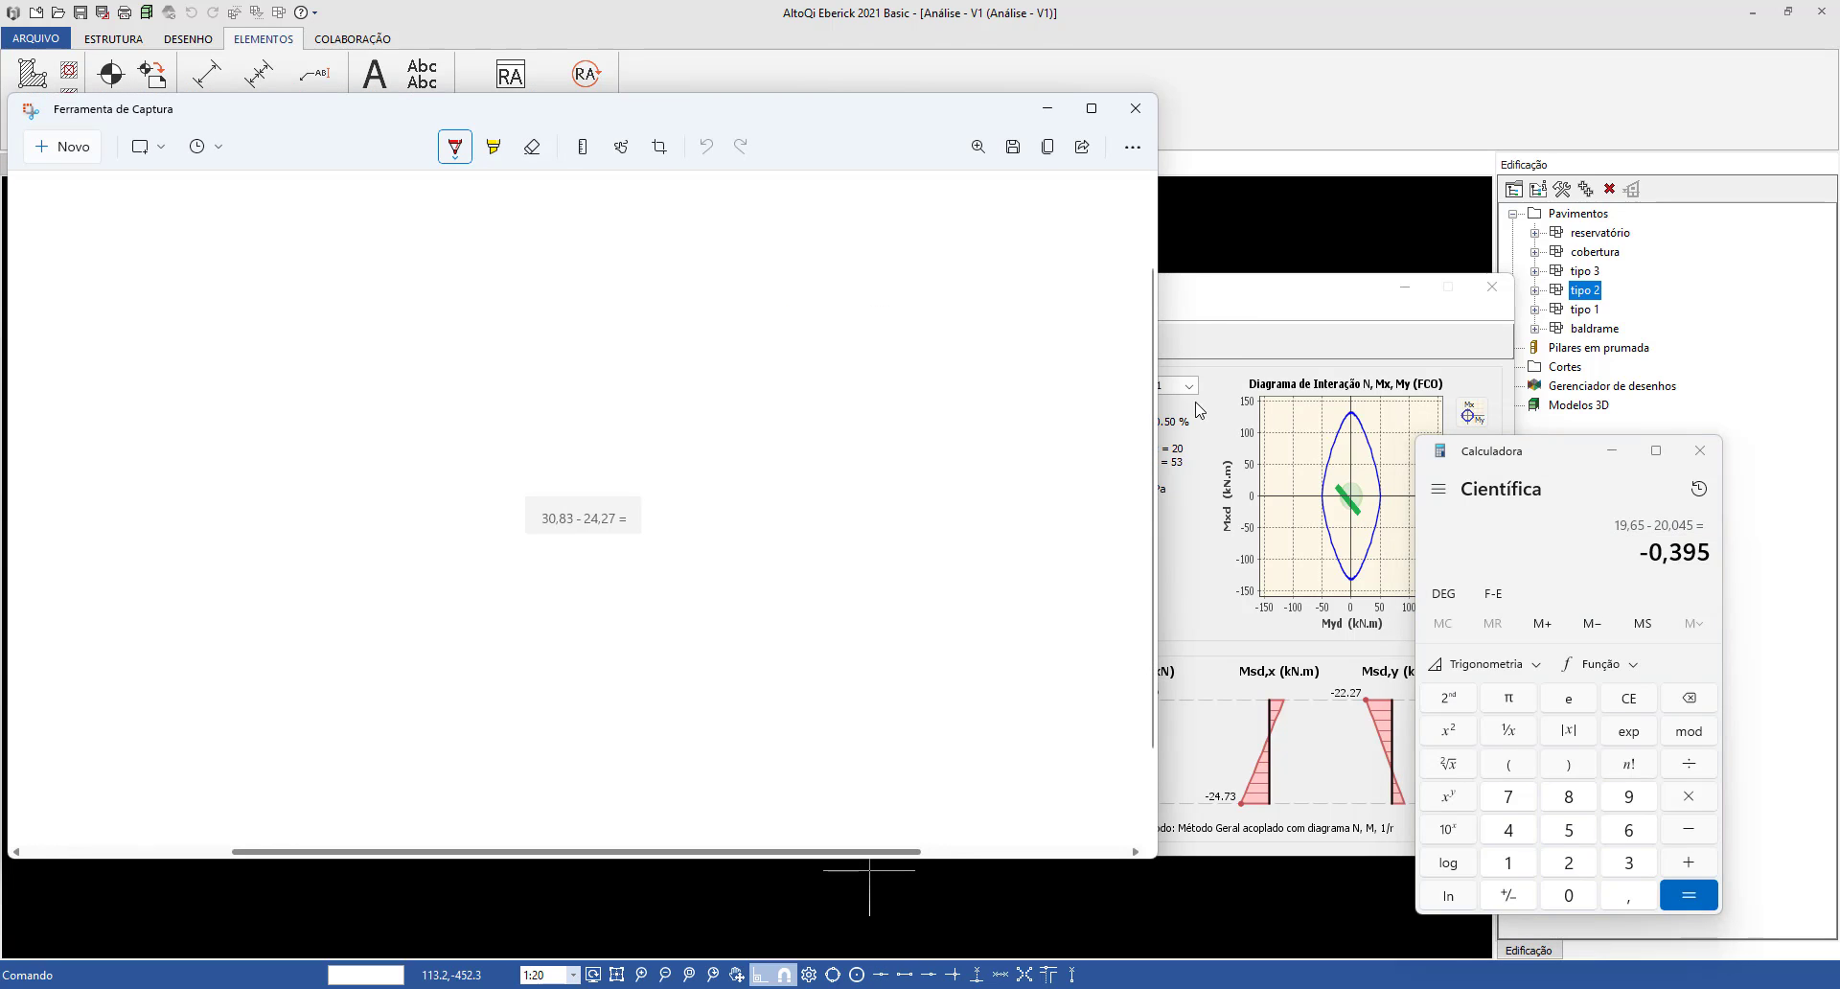
left_click(1323, 280)
left_click(817, 311)
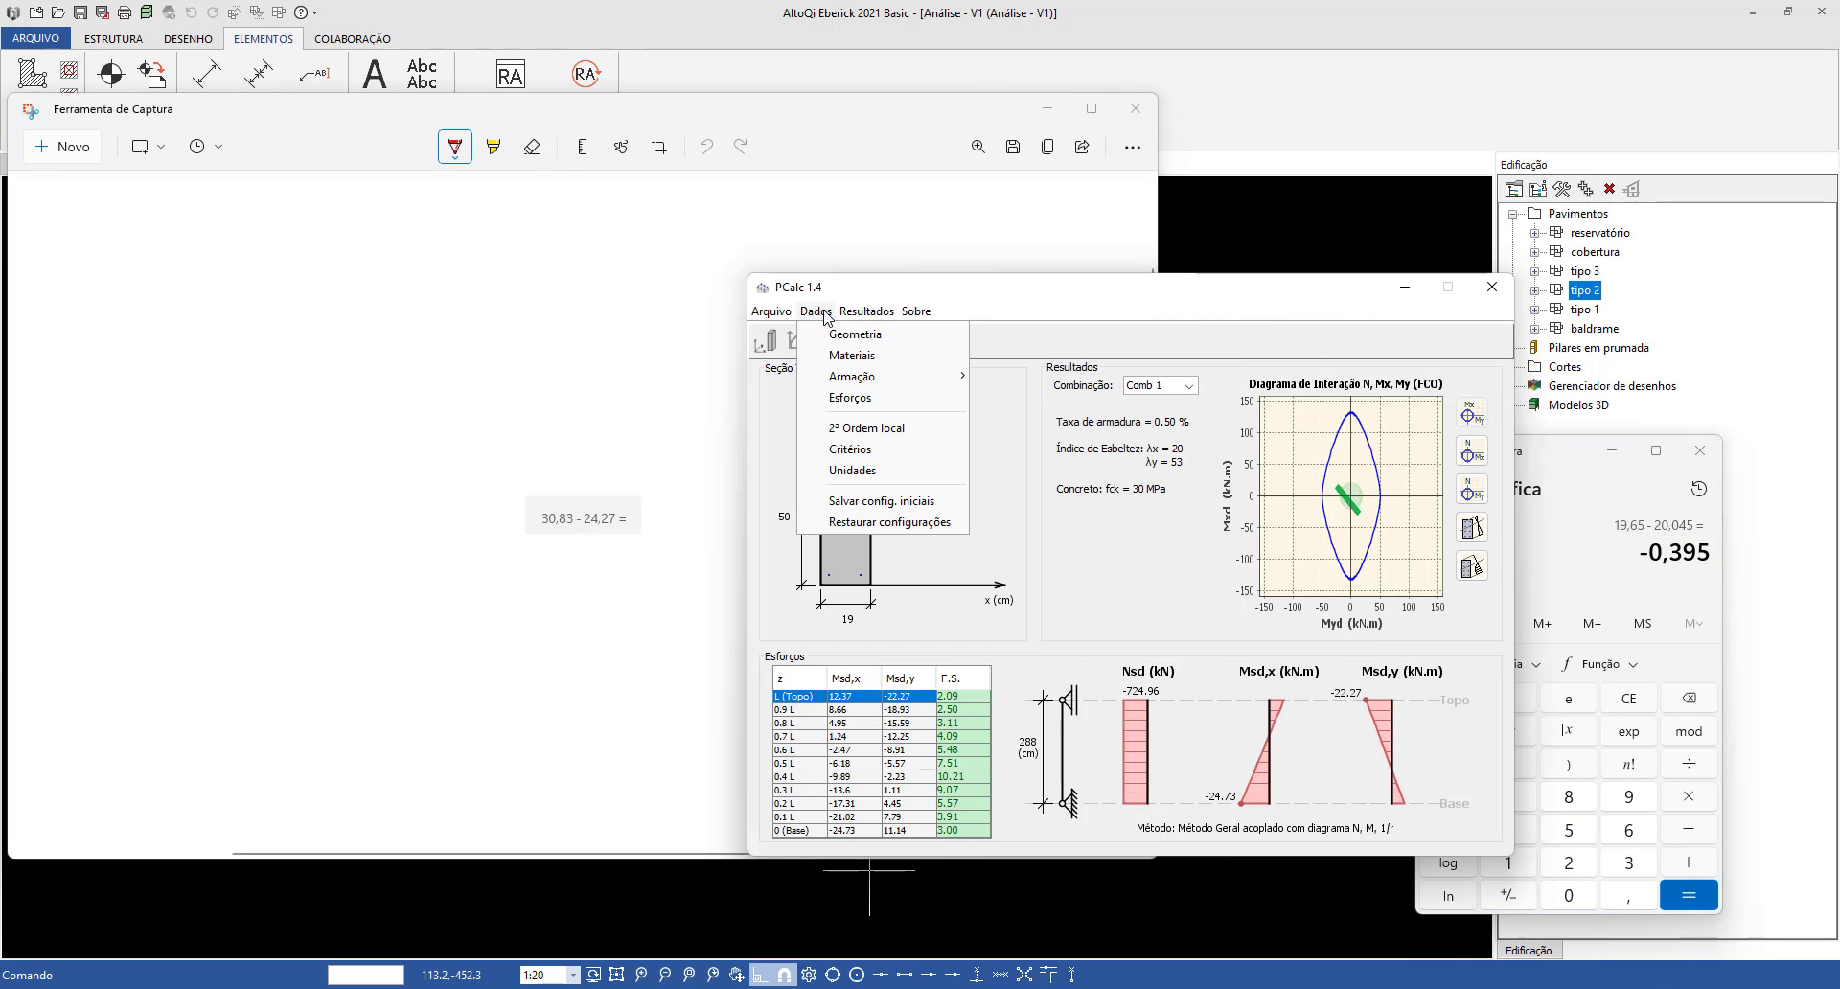
left_click(863, 425)
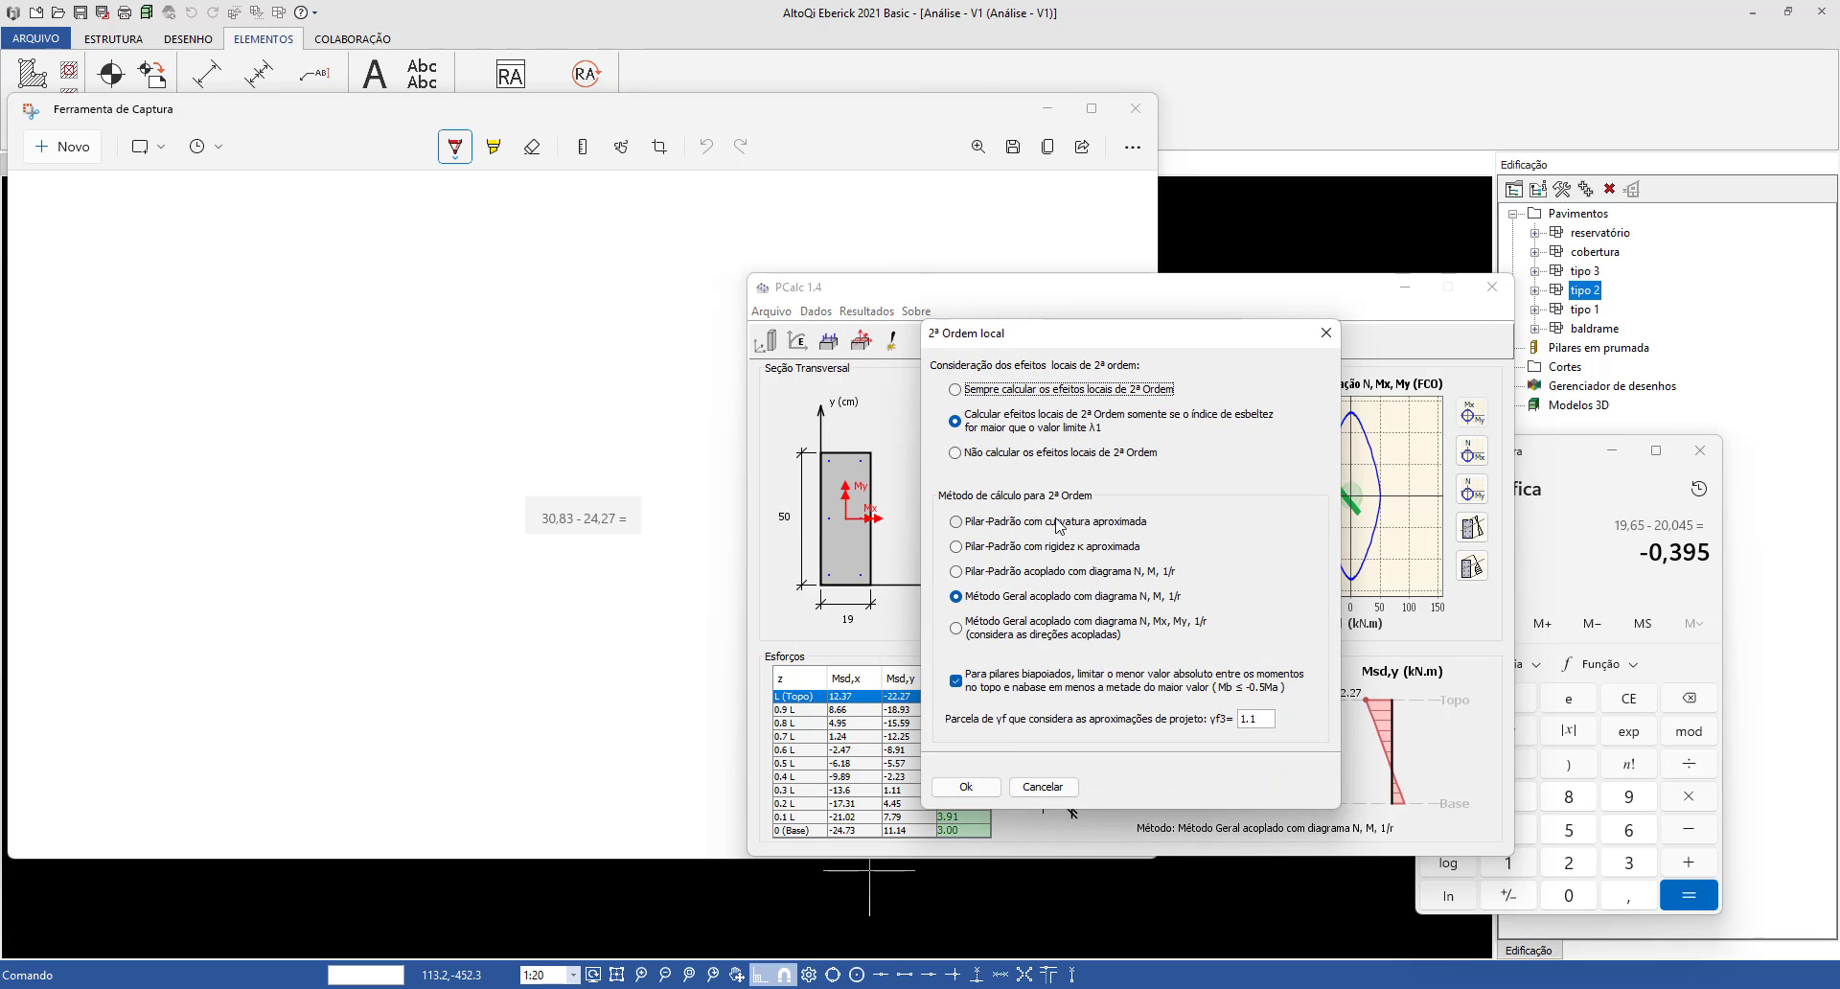
left_click(1327, 333)
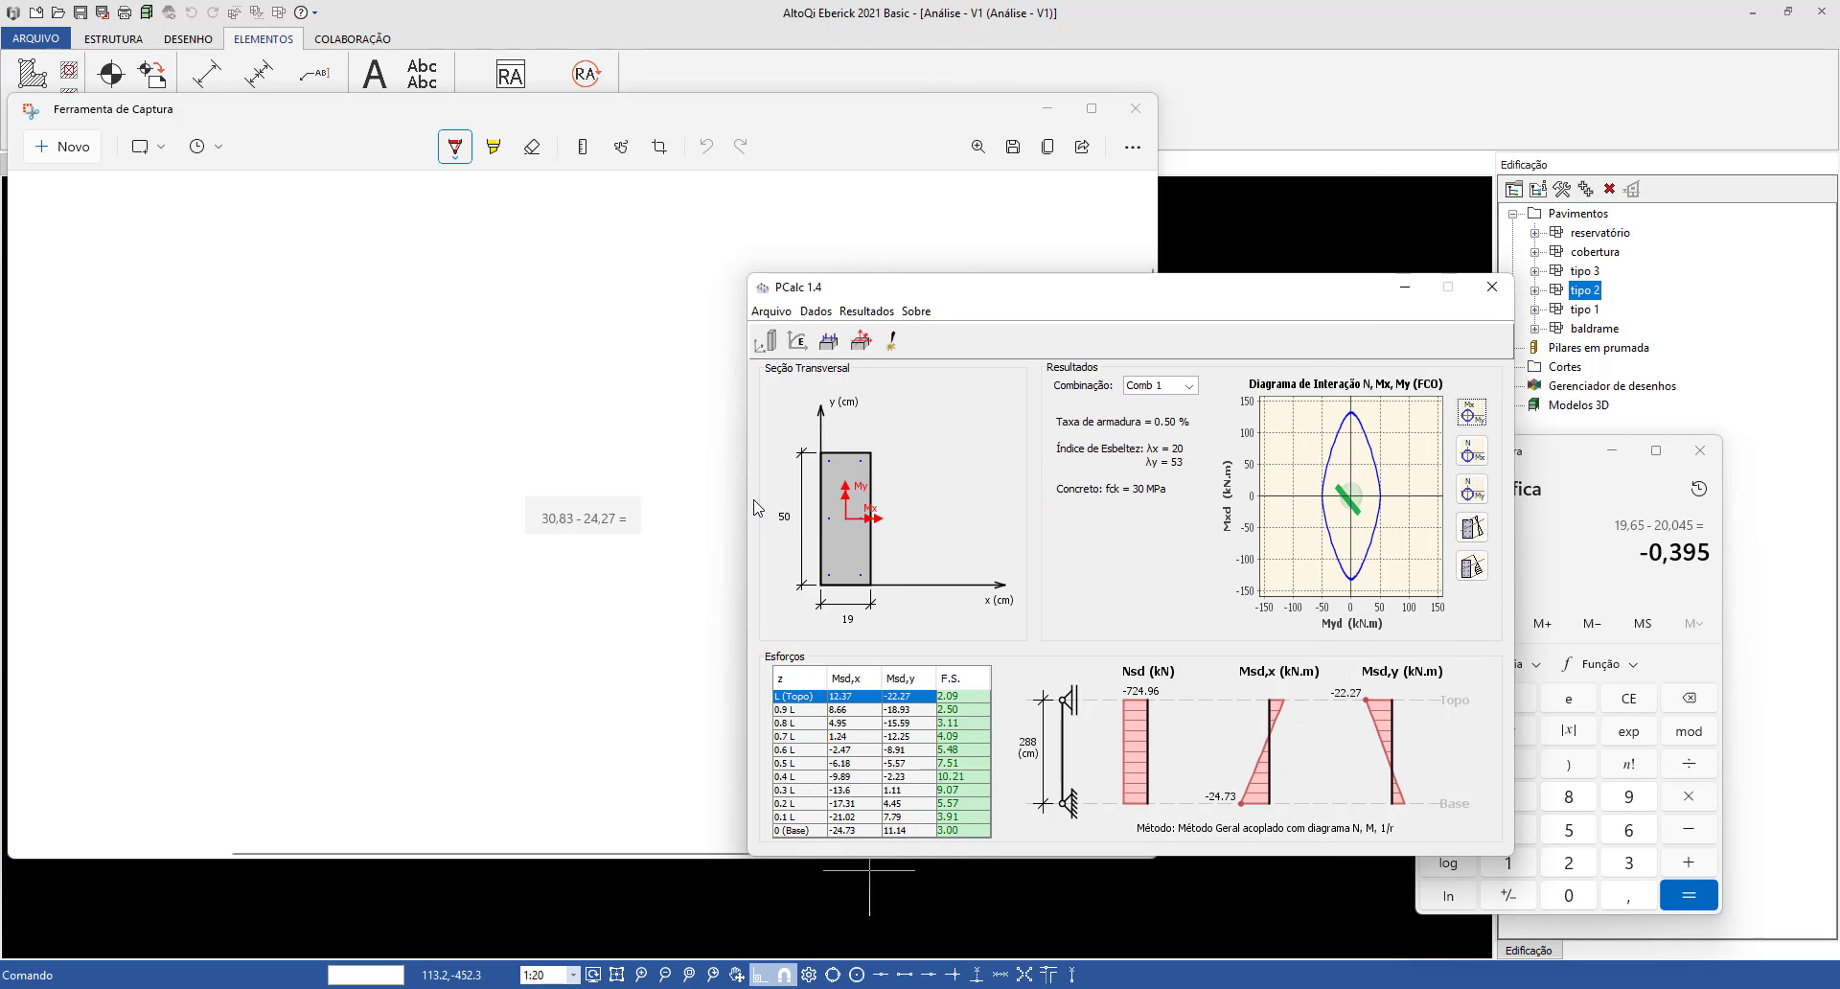
Subtract 19,65 from 30,83 in the calculator, consulting its history for the second term, and close the calculator and the capture window.
key("alt+Tab")
type("30,83")
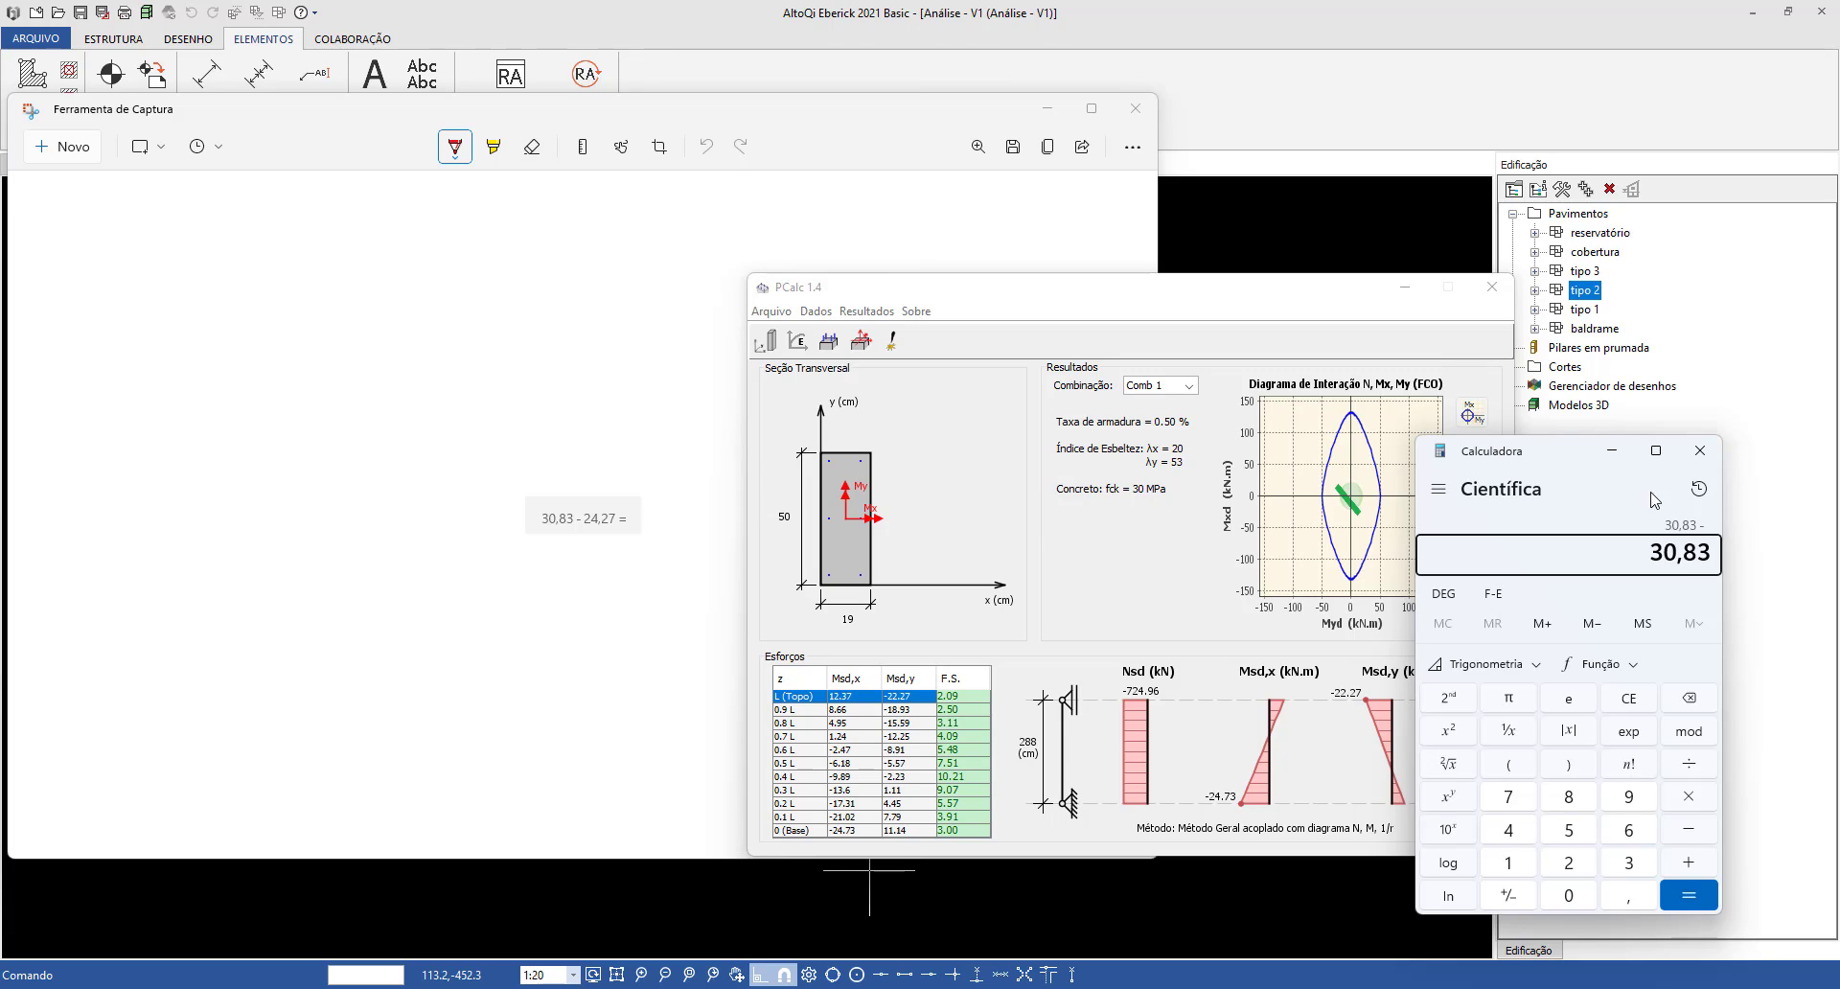
left_click(1699, 489)
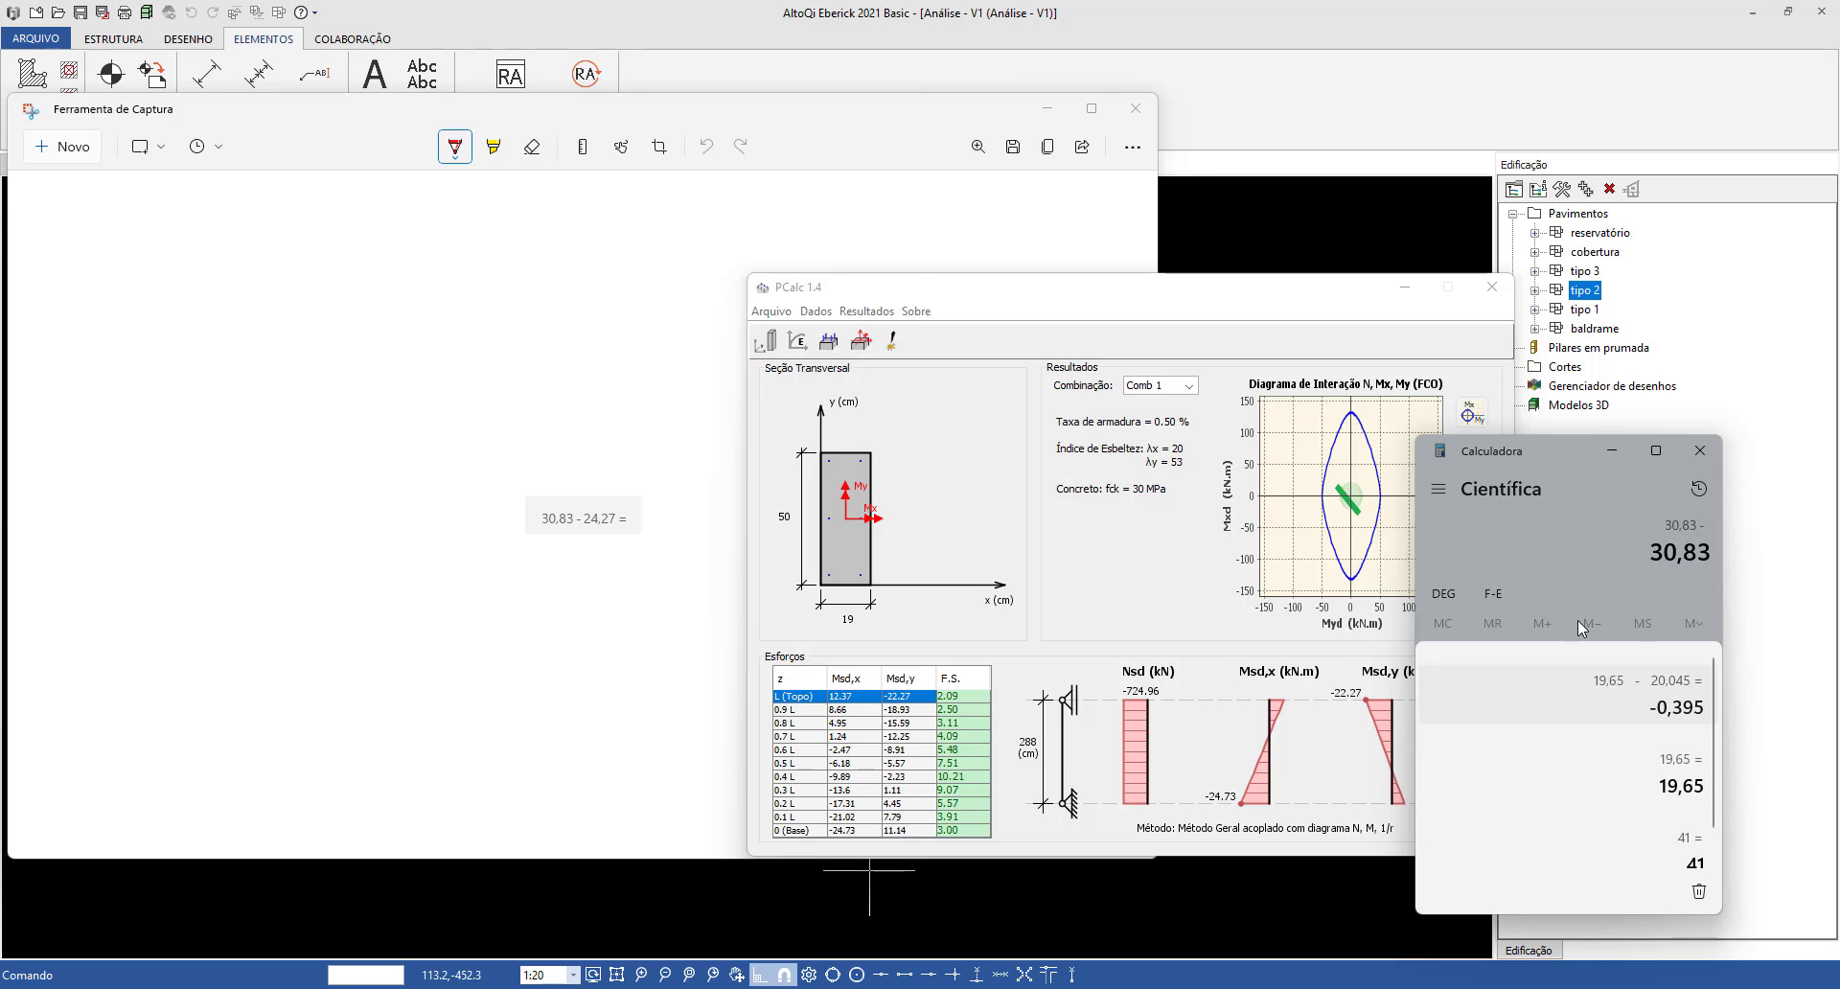
left_click(1573, 527)
type("19,65")
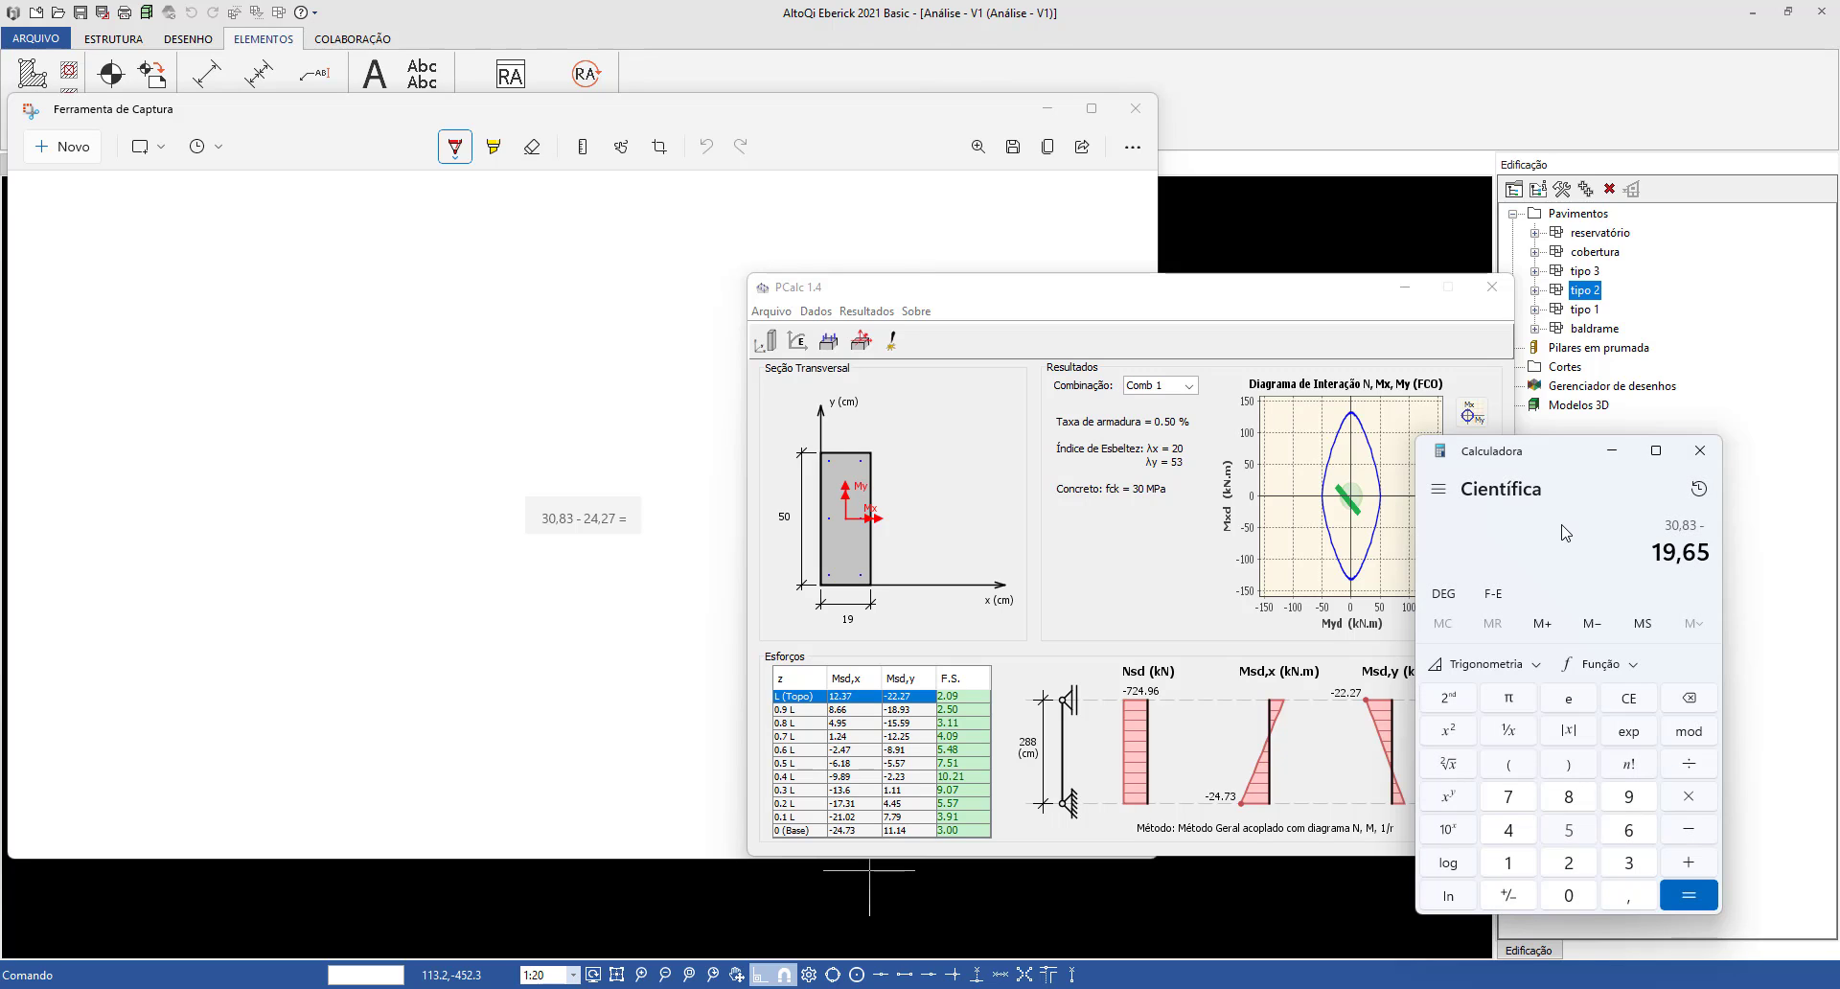
key("ctrl+h")
left_click(1689, 895)
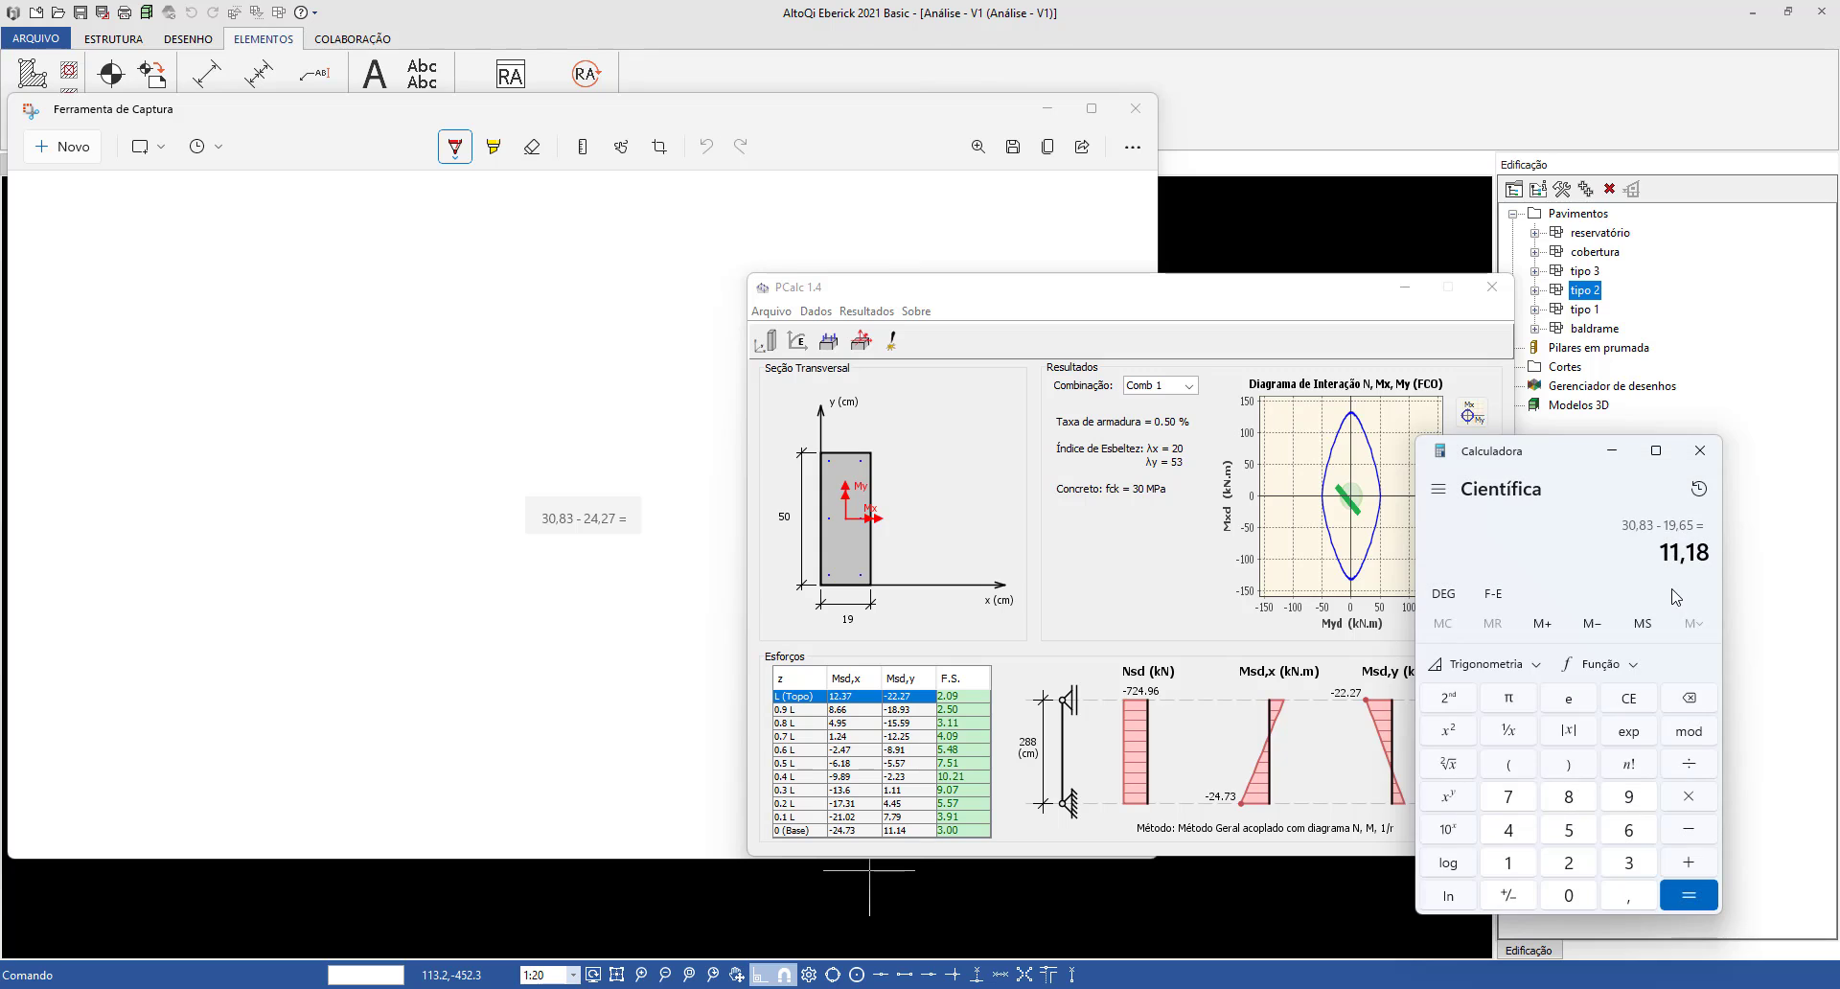
left_click(1703, 457)
left_click(1133, 112)
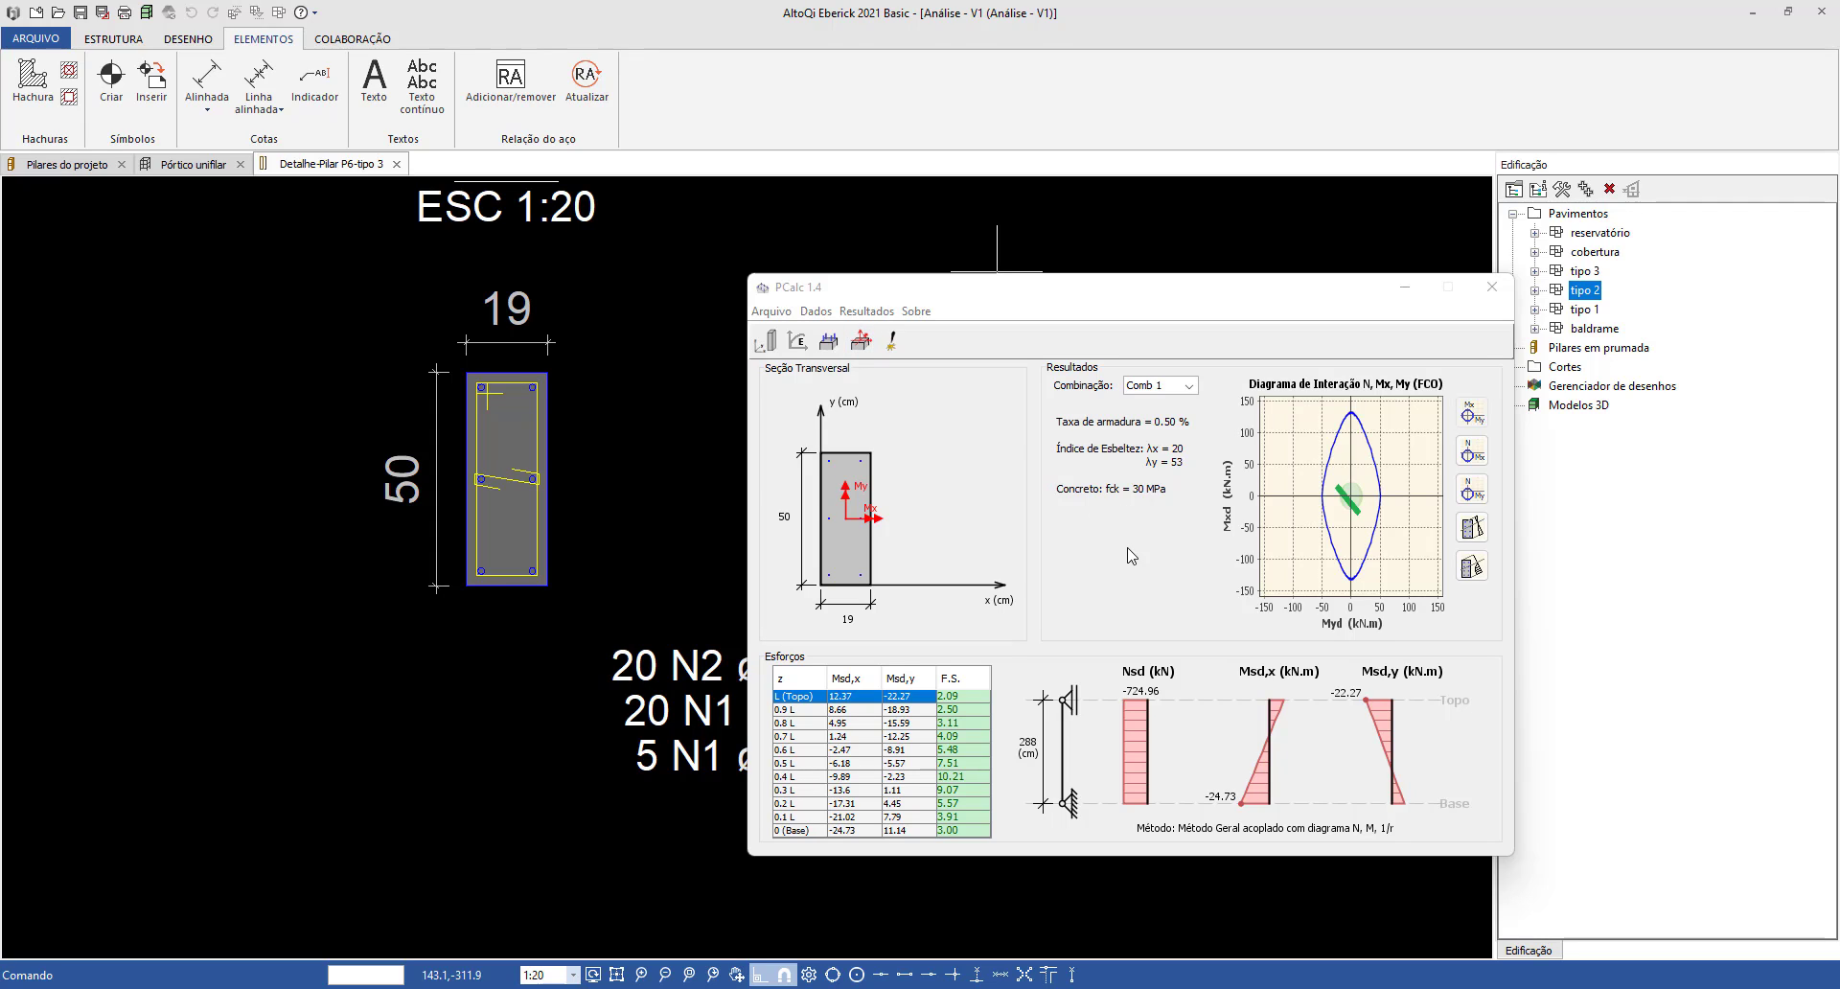
left_click(817, 313)
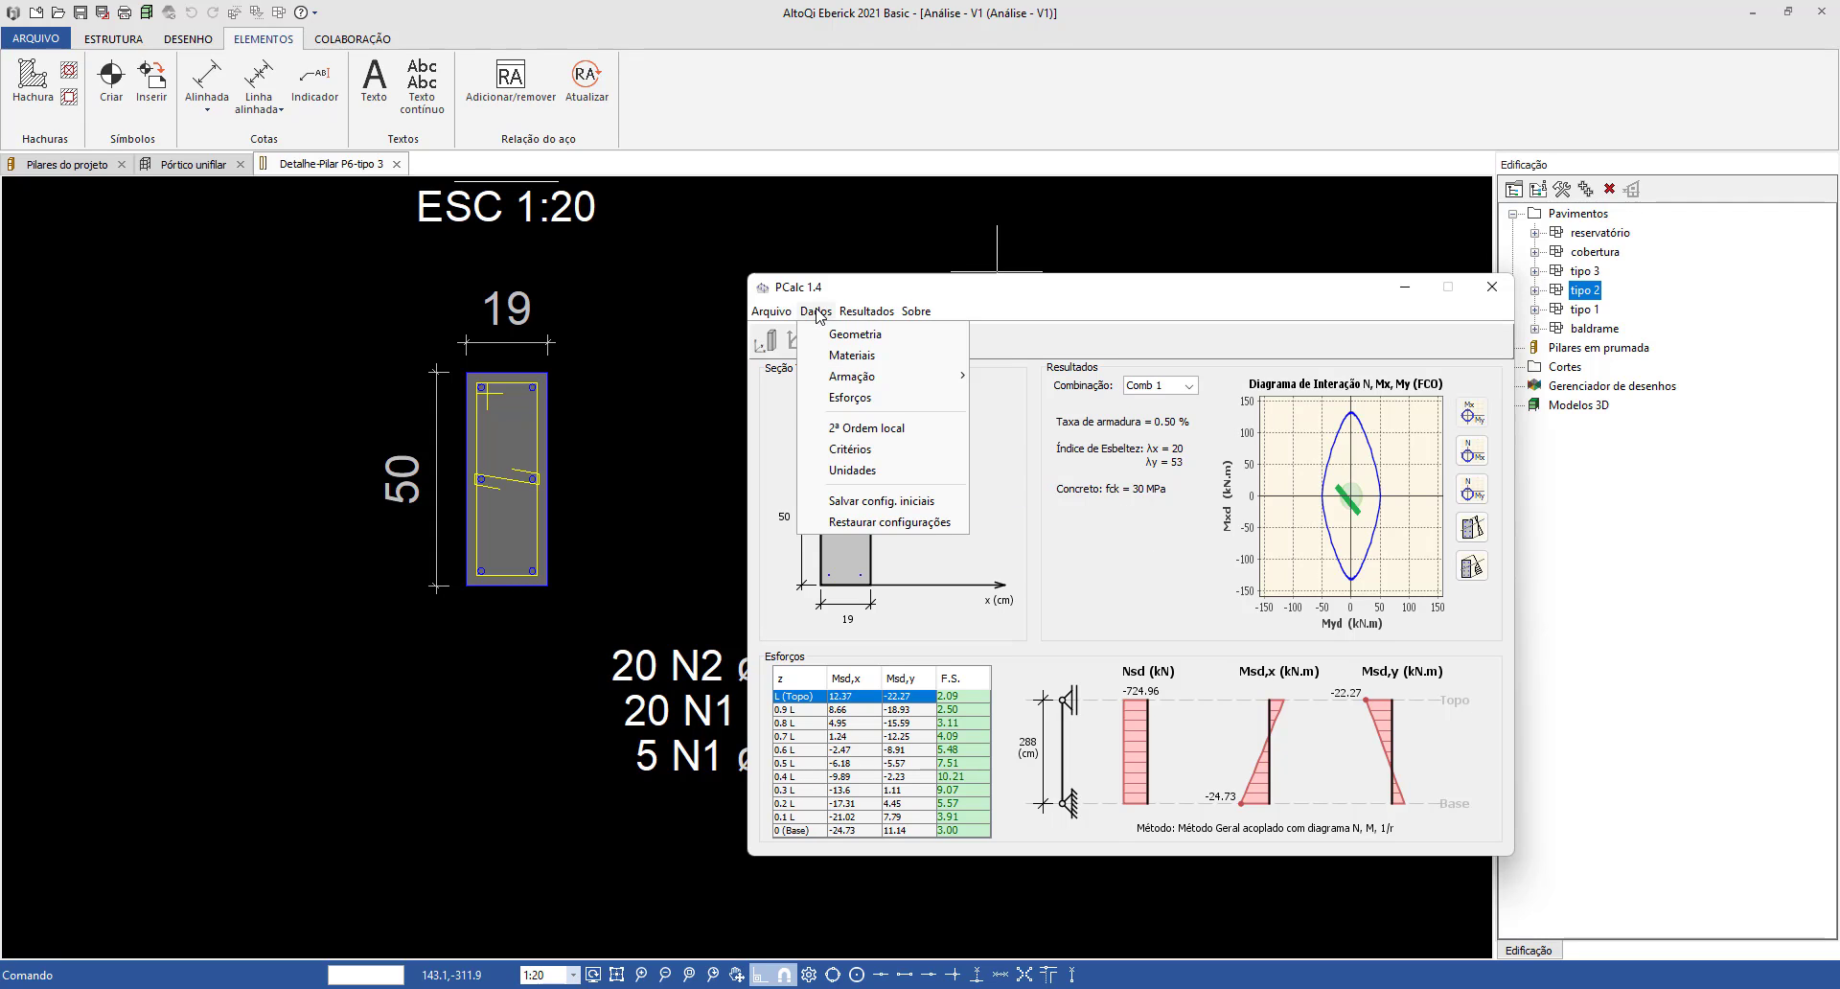
left_click(1025, 498)
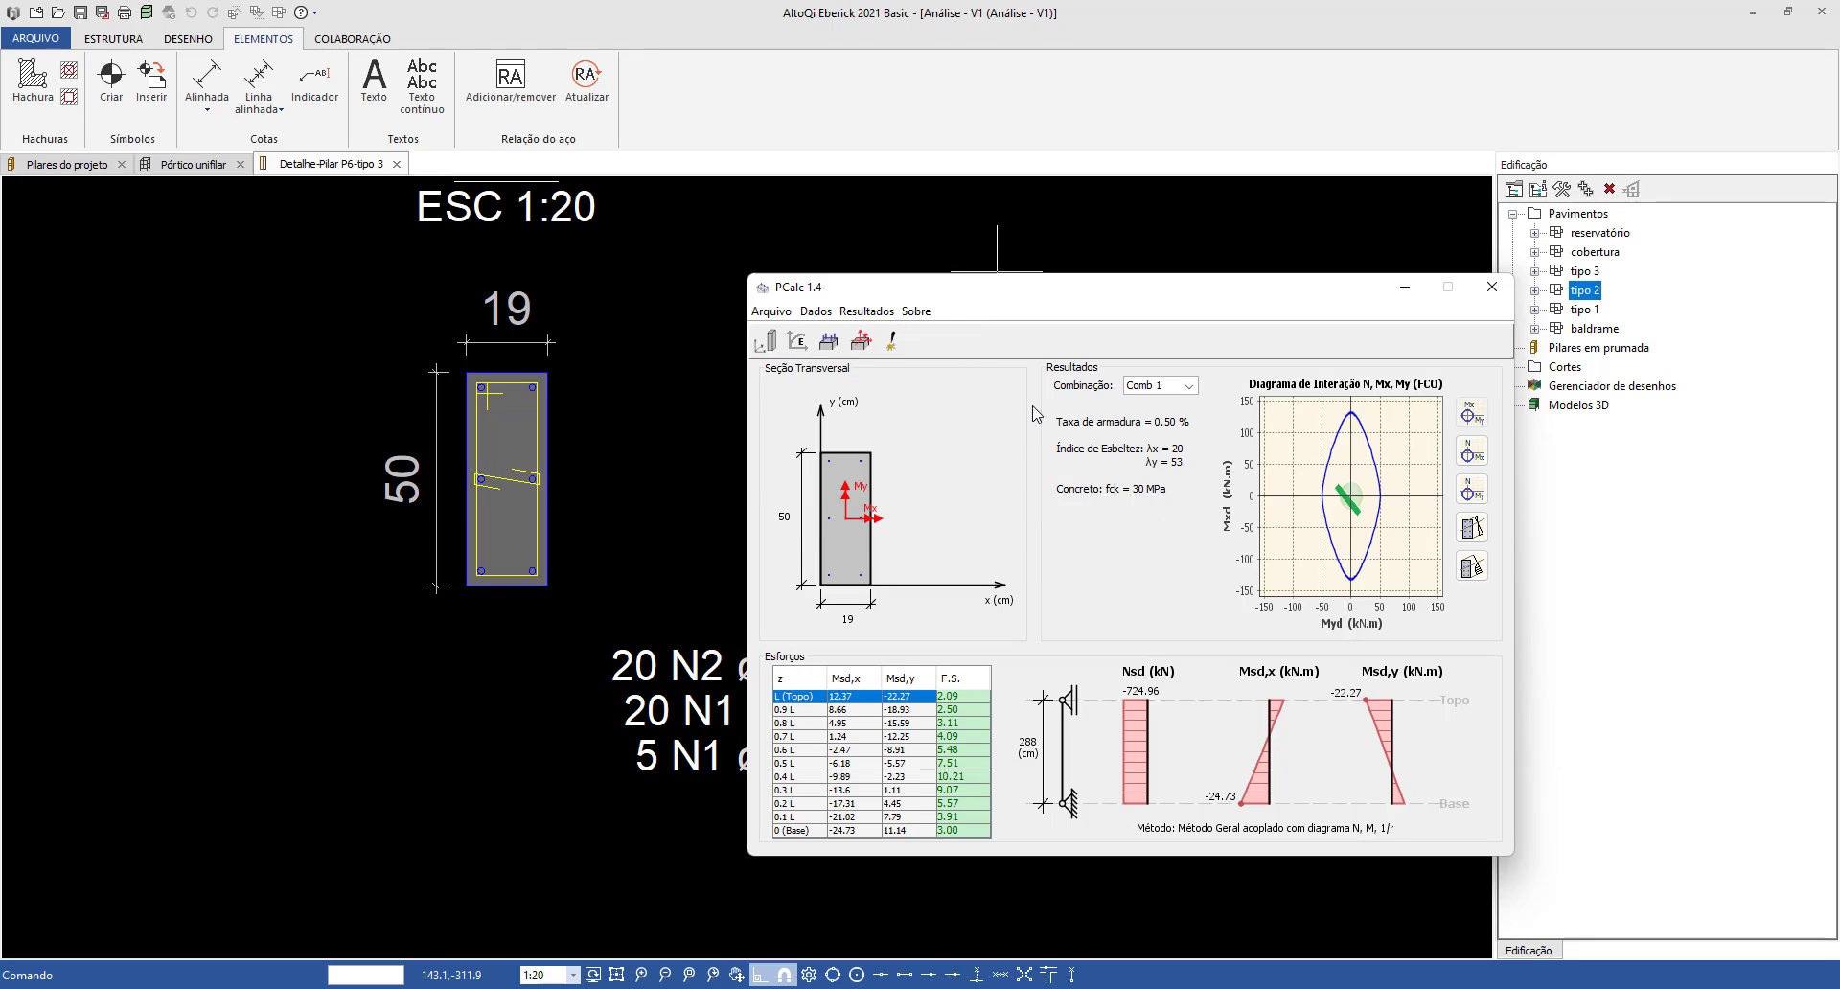
left_click(1157, 389)
left_click(1126, 542)
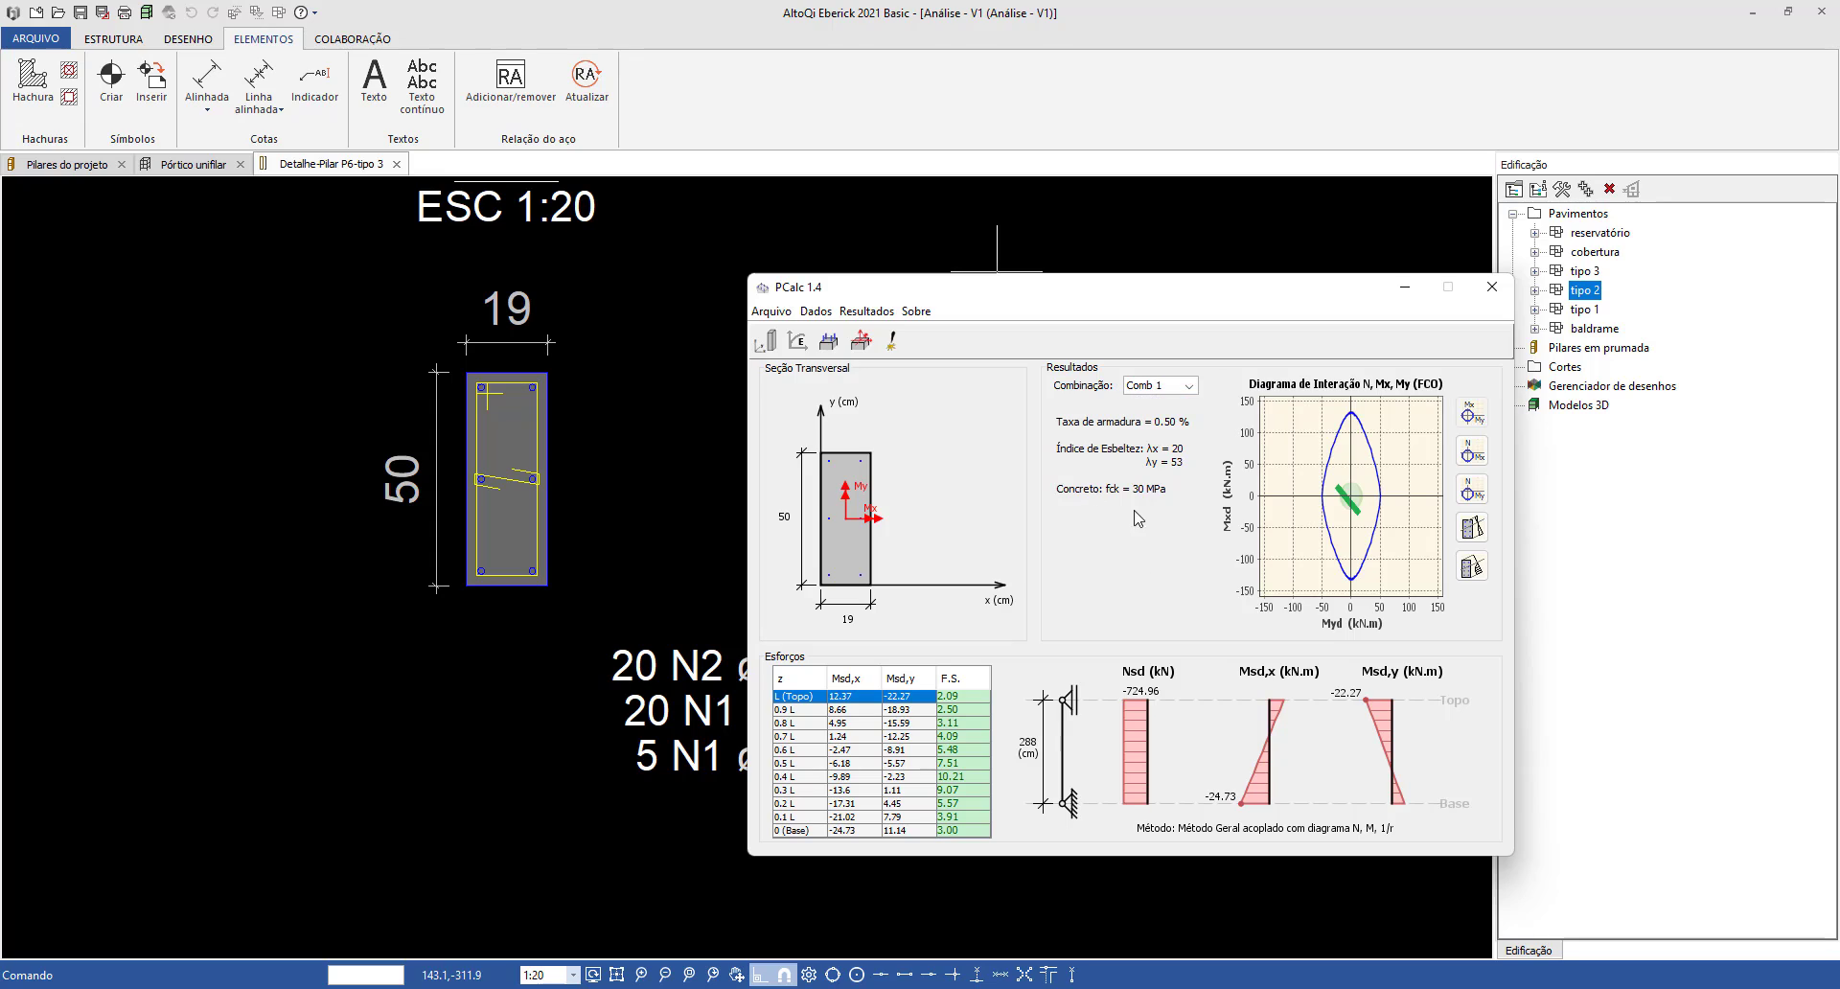